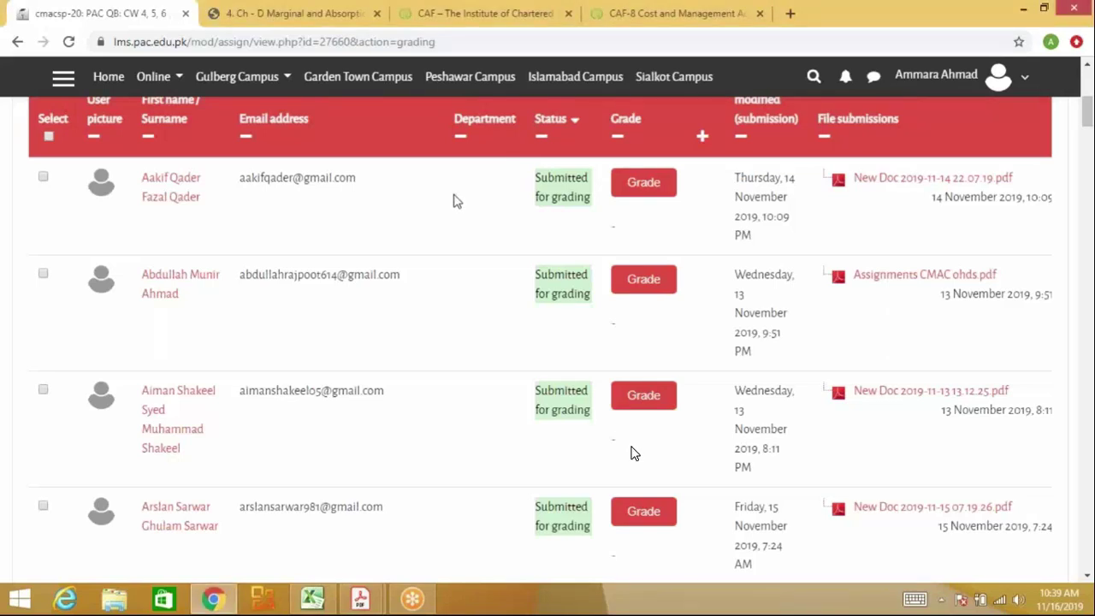
Review the first students' submission statuses, dates and submitted files in the grading table for PAC QB: CW 4, 5, 6, PQ 4, 5, 6, 7
scroll(458, 201, "up", 3)
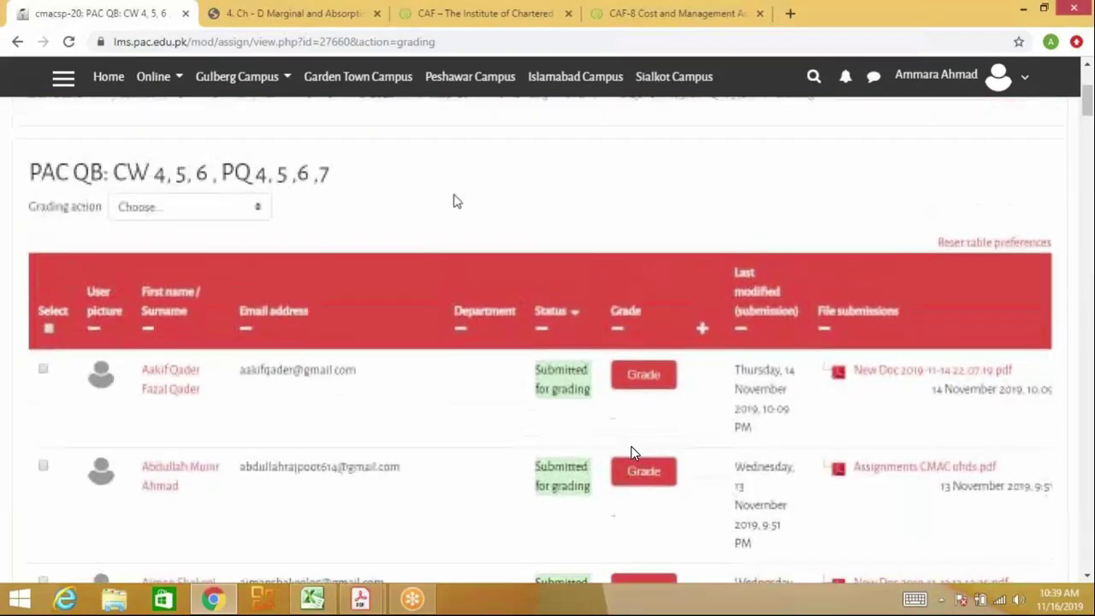
scroll(454, 201, "up", 1)
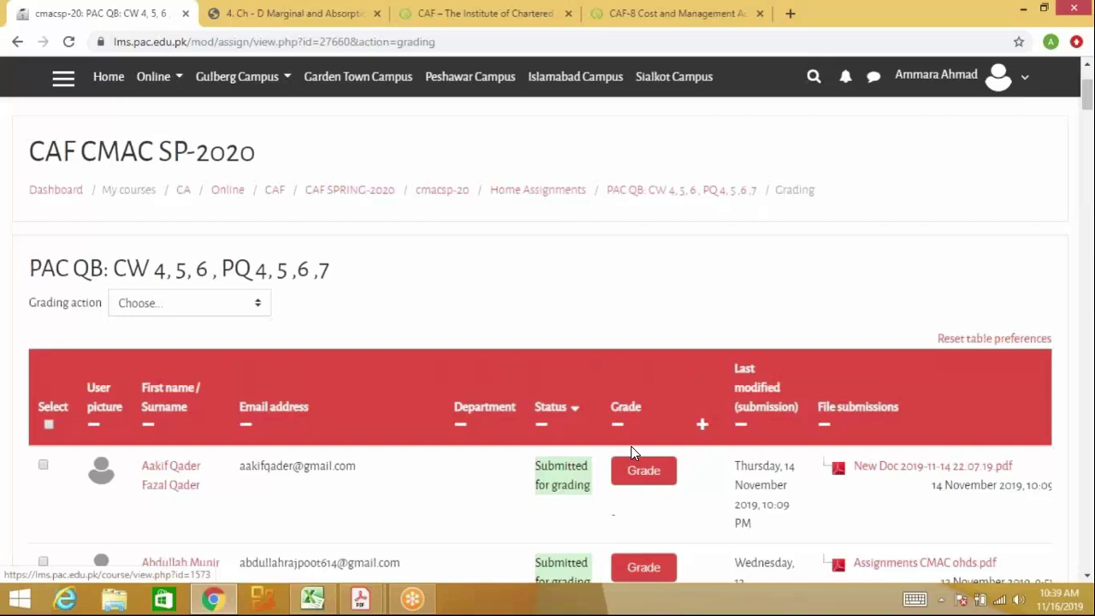
scroll(633, 452, "down", 1)
scroll(633, 451, "down", 2)
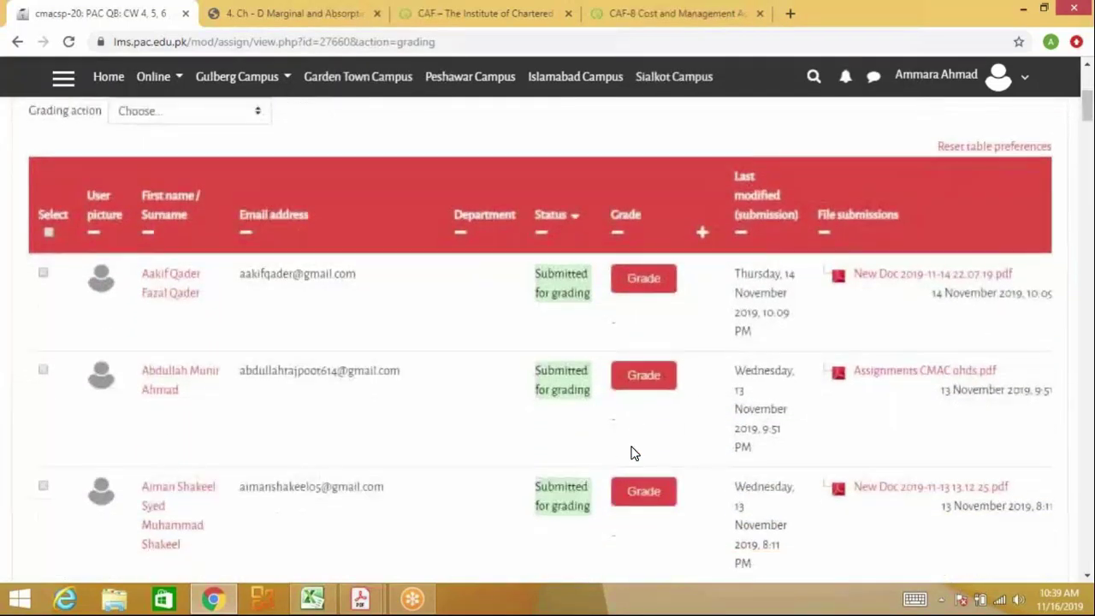
scroll(633, 451, "down", 2)
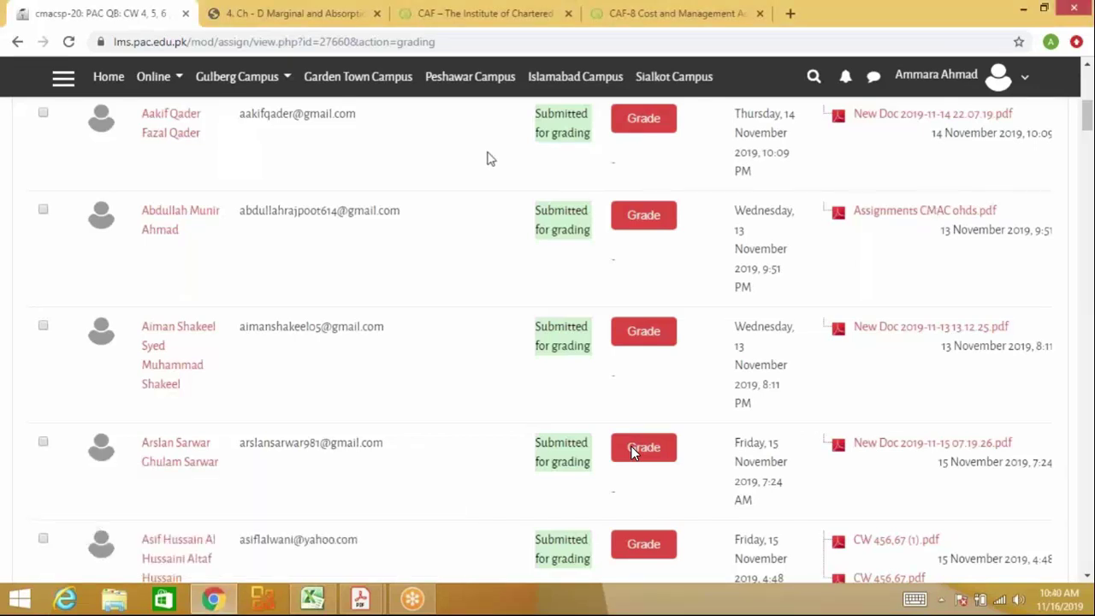
scroll(490, 159, "up", 1)
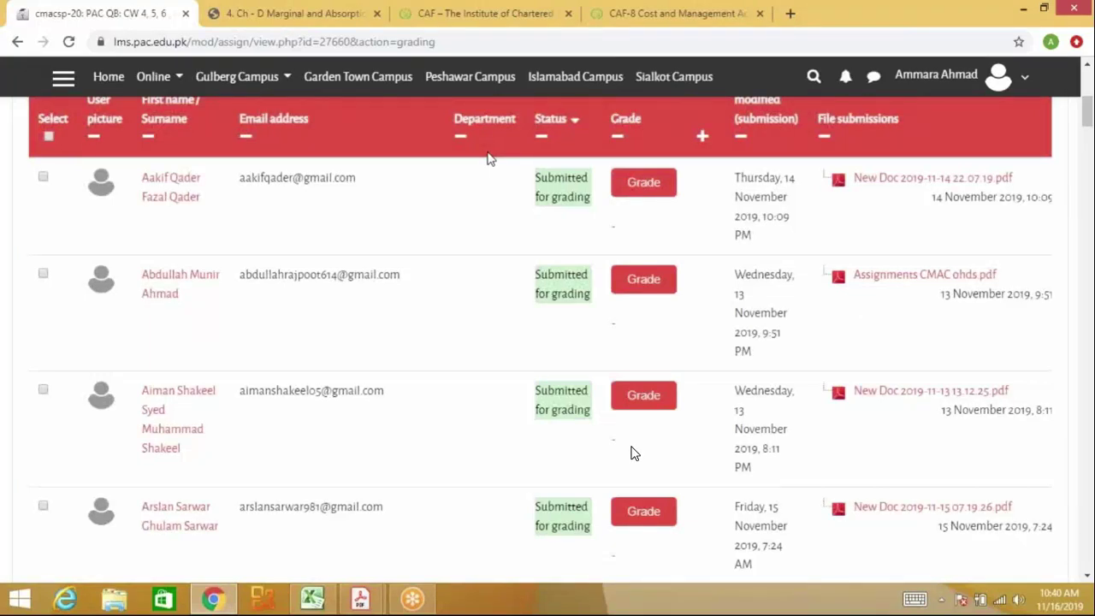
scroll(490, 159, "down", 1)
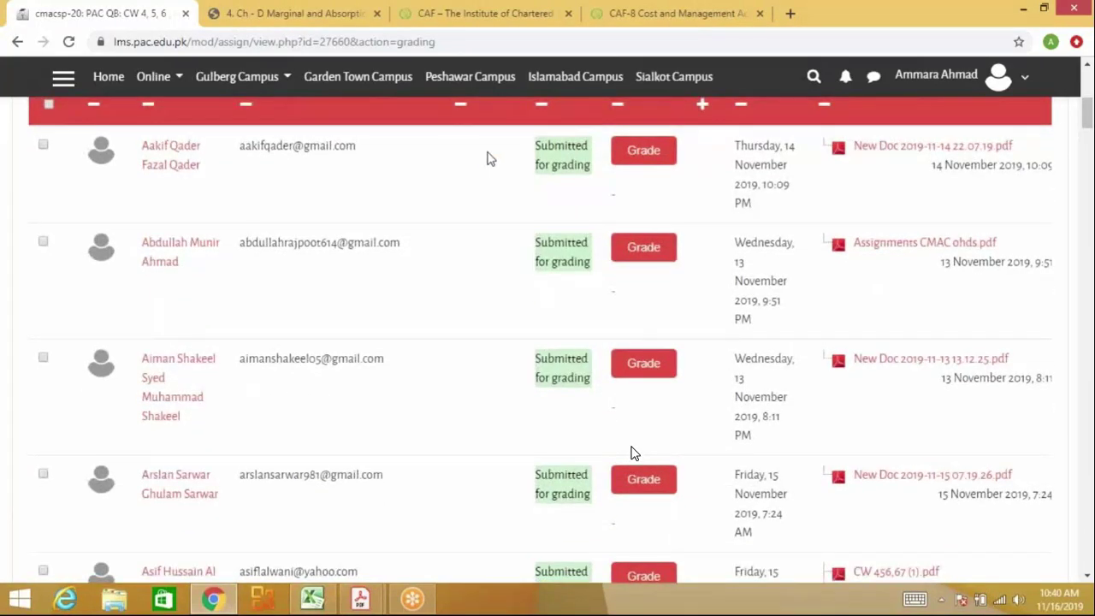
scroll(490, 159, "down", 1)
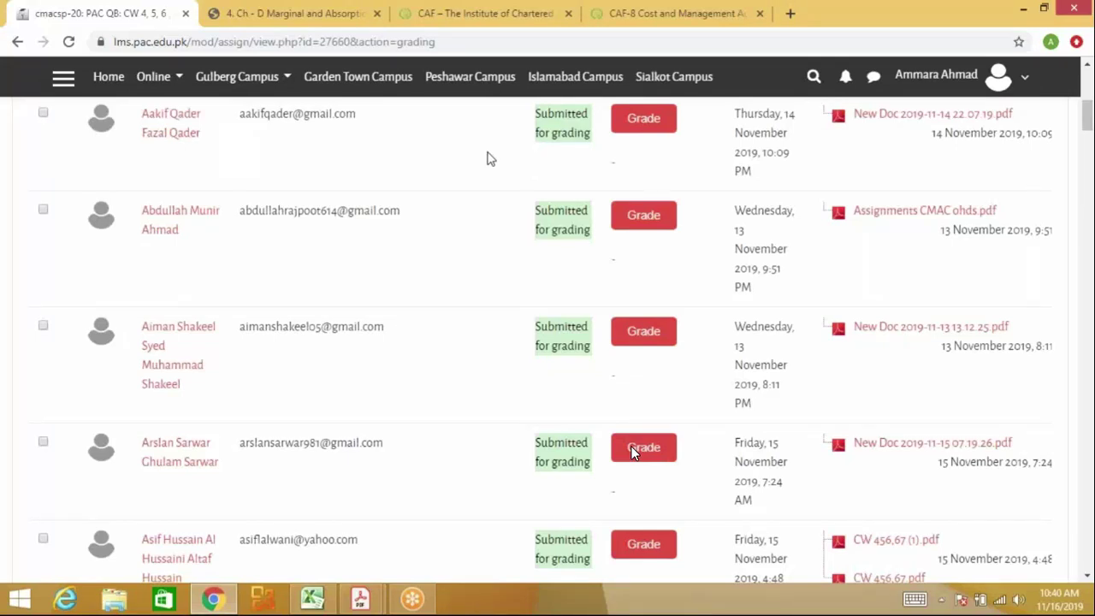
left_click(991, 212)
scroll(462, 370, "down", 1)
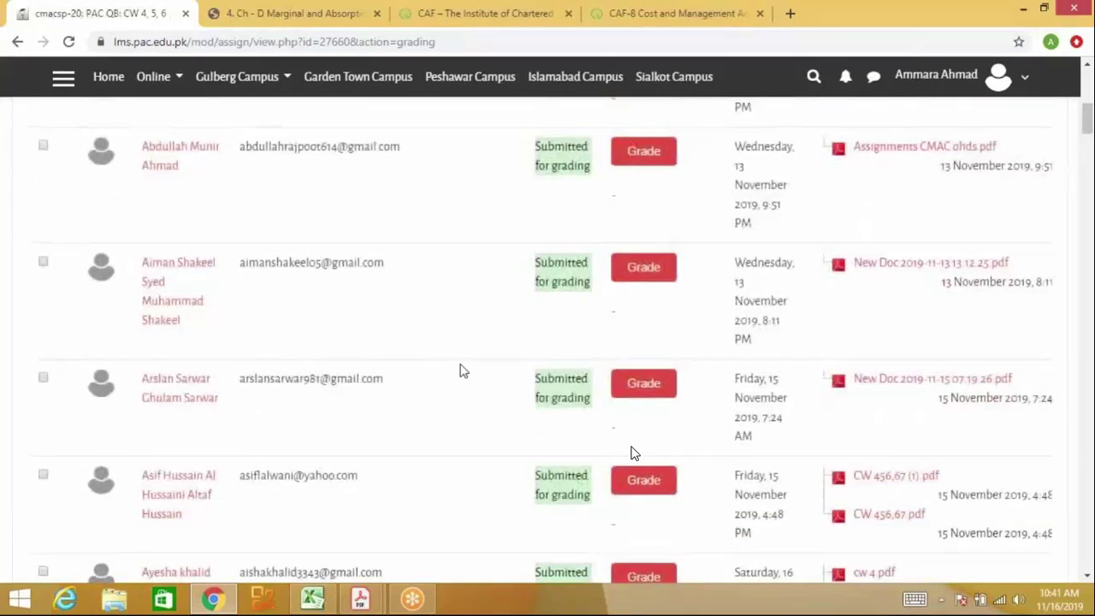
scroll(462, 369, "down", 2)
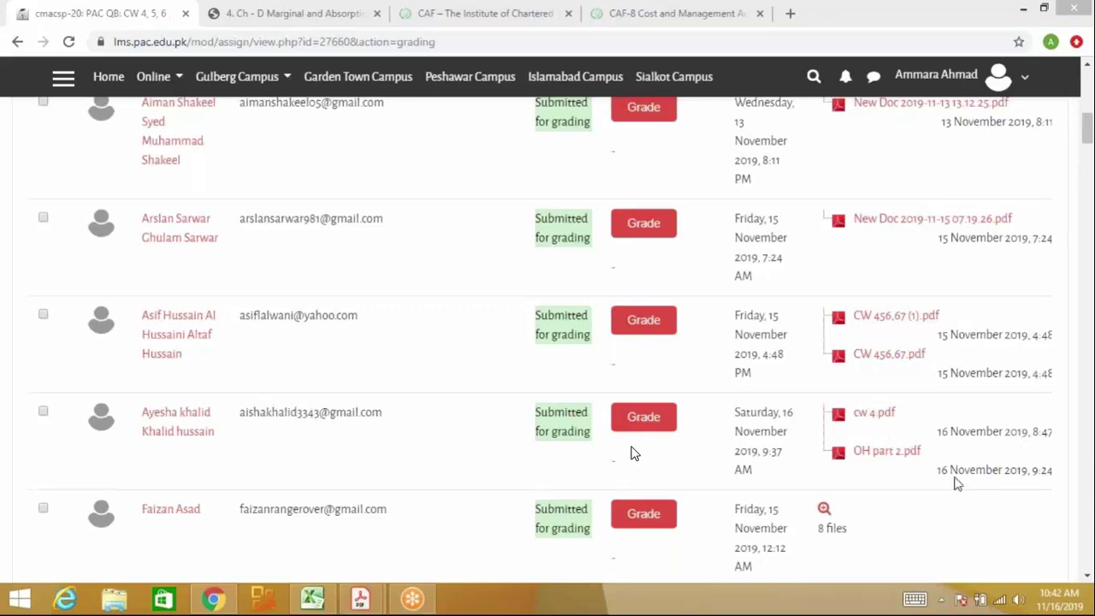
key("super+c")
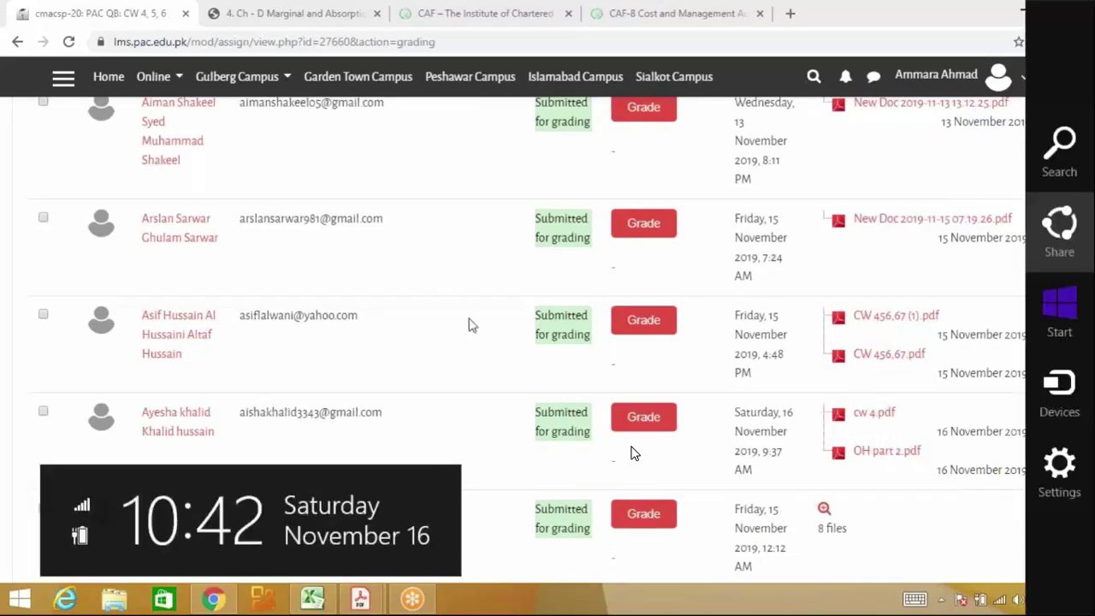
key("Escape")
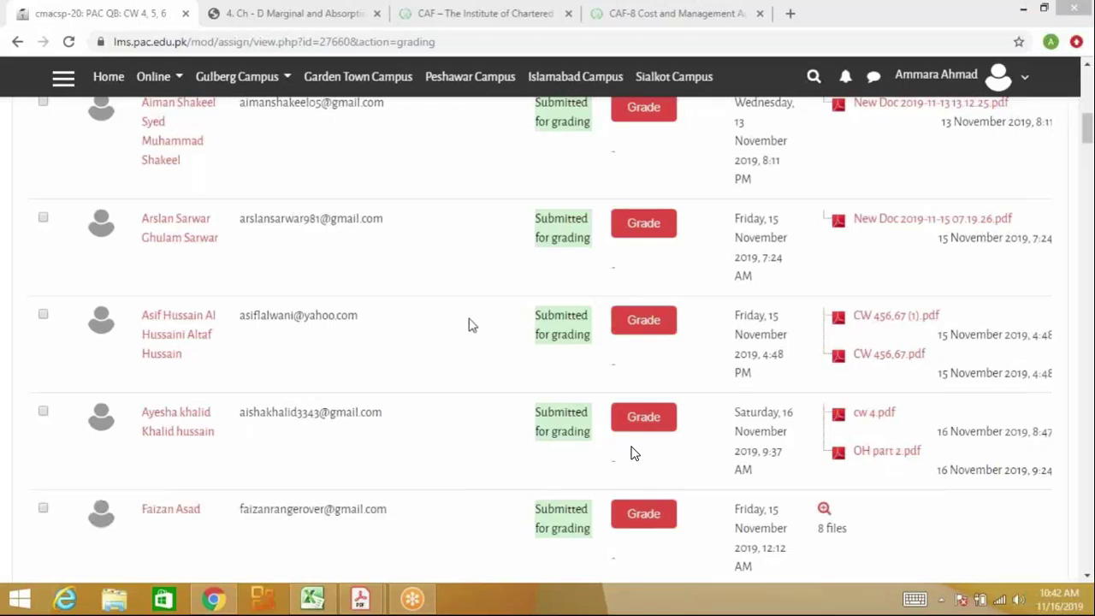
Examine the remaining submitted entries down to the students without a submission, including their file submissions and comments columns
scroll(469, 325, "down", 1)
scroll(469, 325, "down", 2)
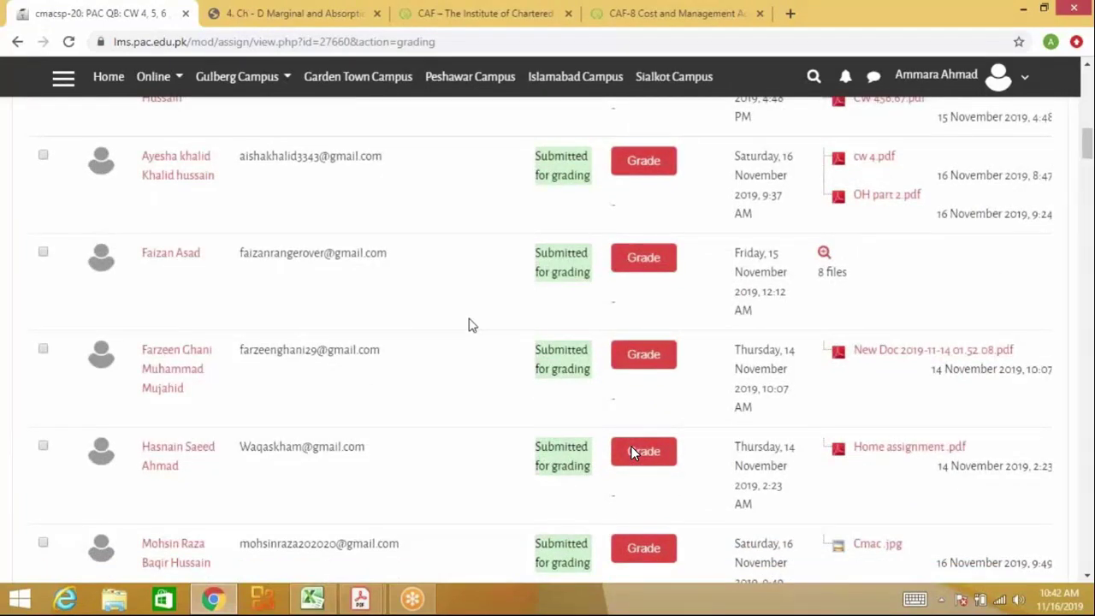
scroll(469, 325, "down", 1)
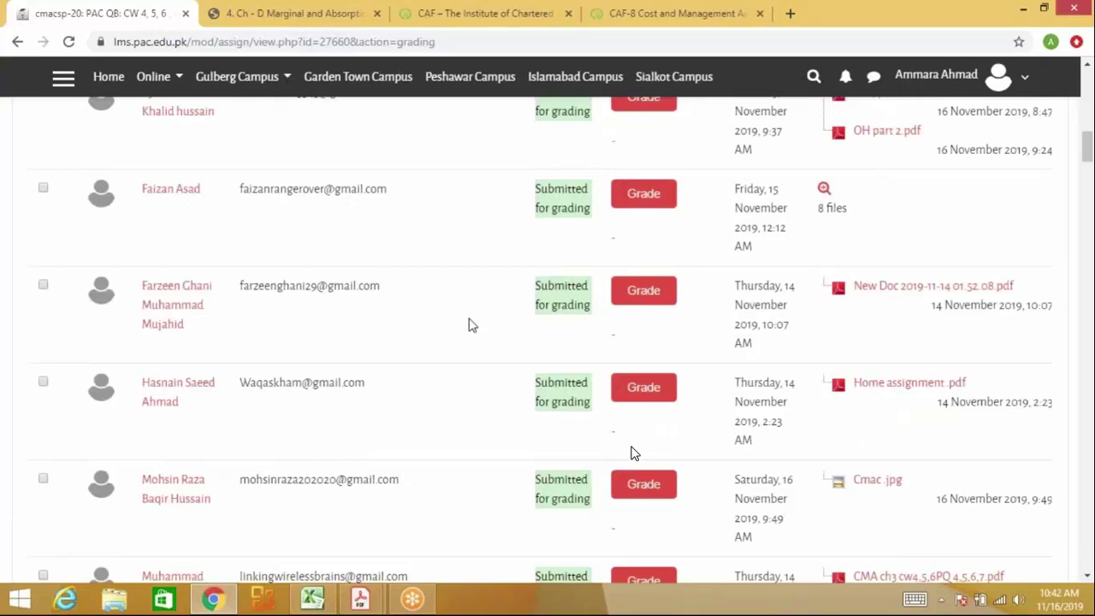
scroll(633, 453, "down", 1)
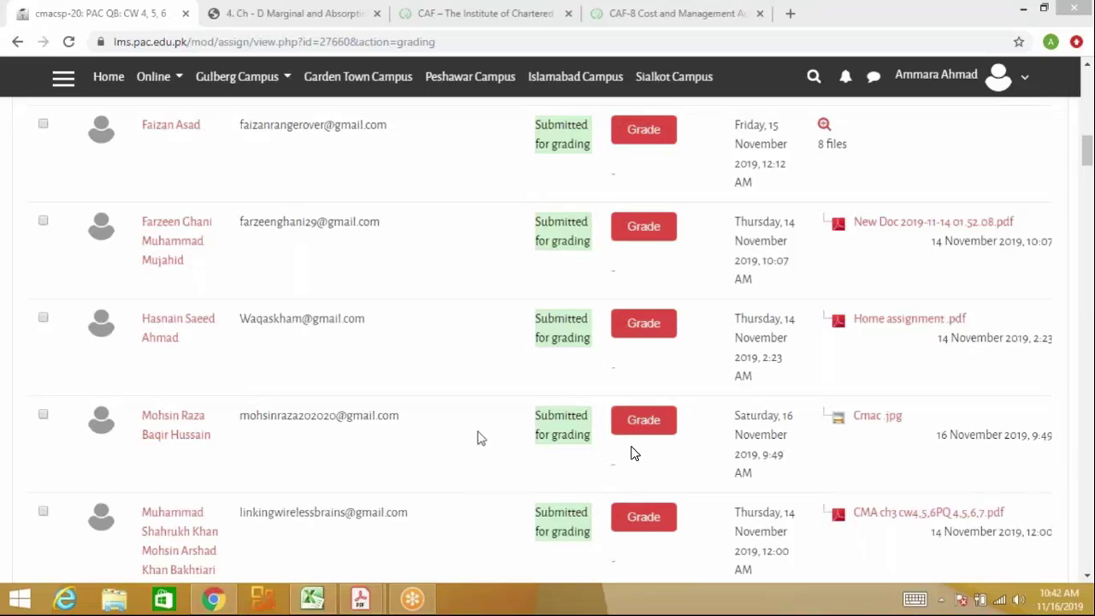
scroll(484, 433, "down", 2)
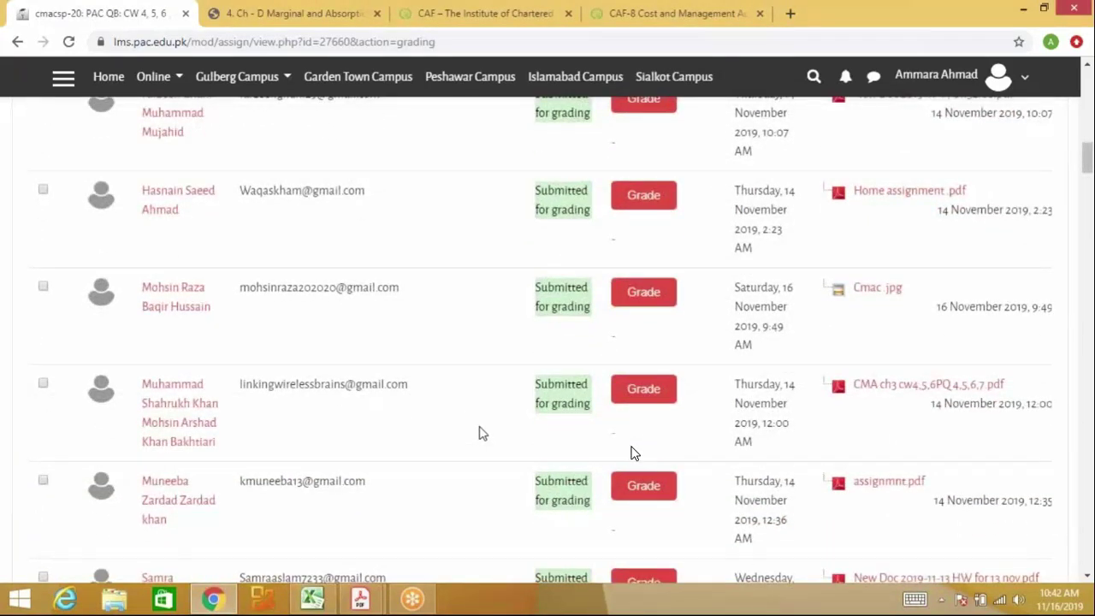
scroll(483, 433, "down", 1)
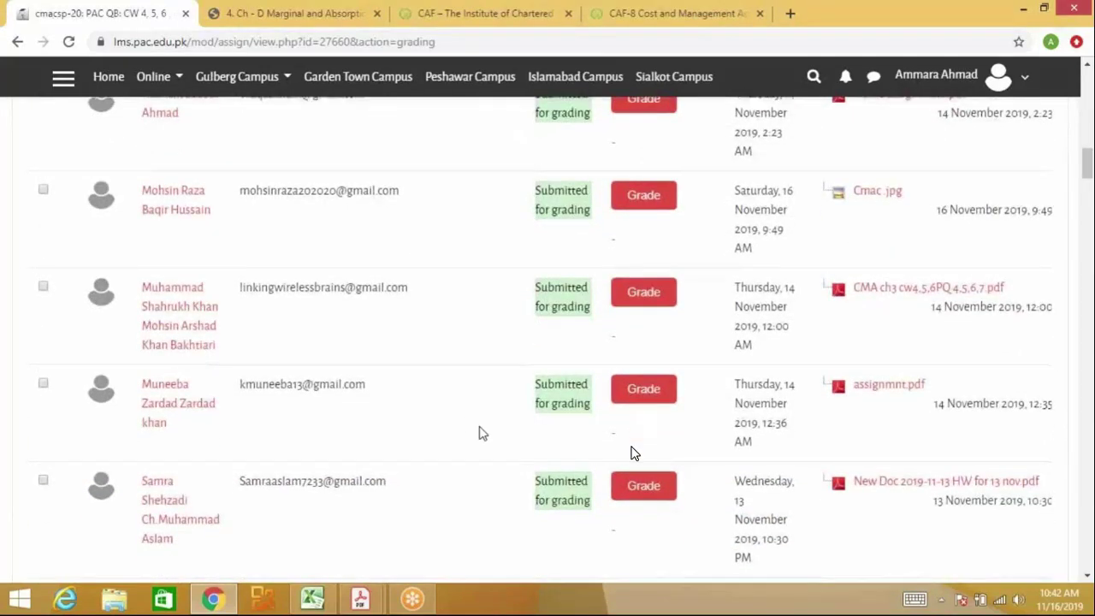
scroll(483, 434, "down", 1)
scroll(483, 433, "down", 1)
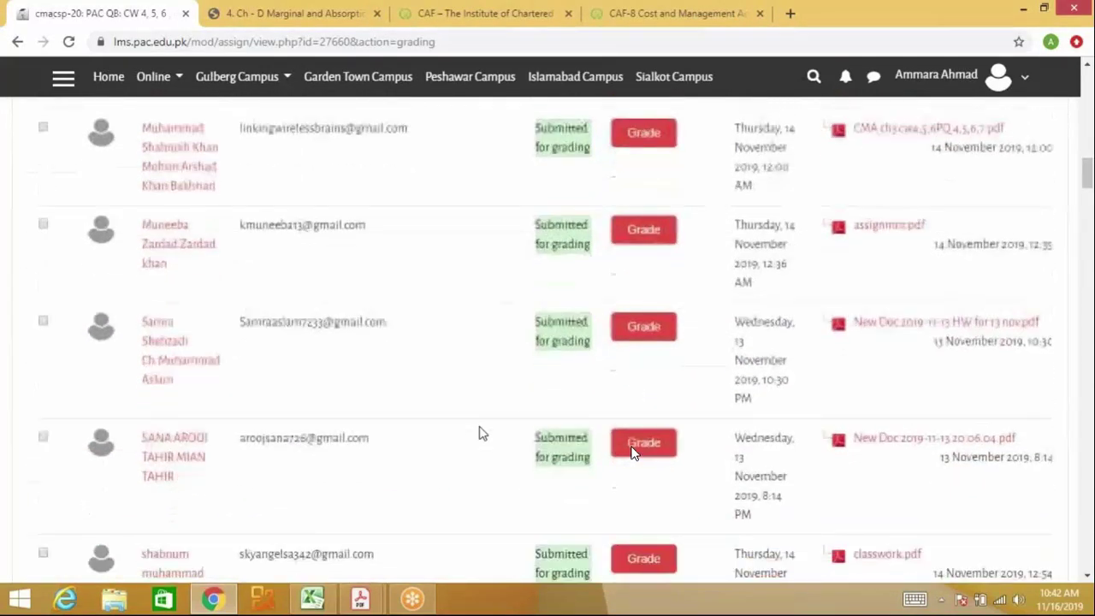
scroll(484, 433, "down", 1)
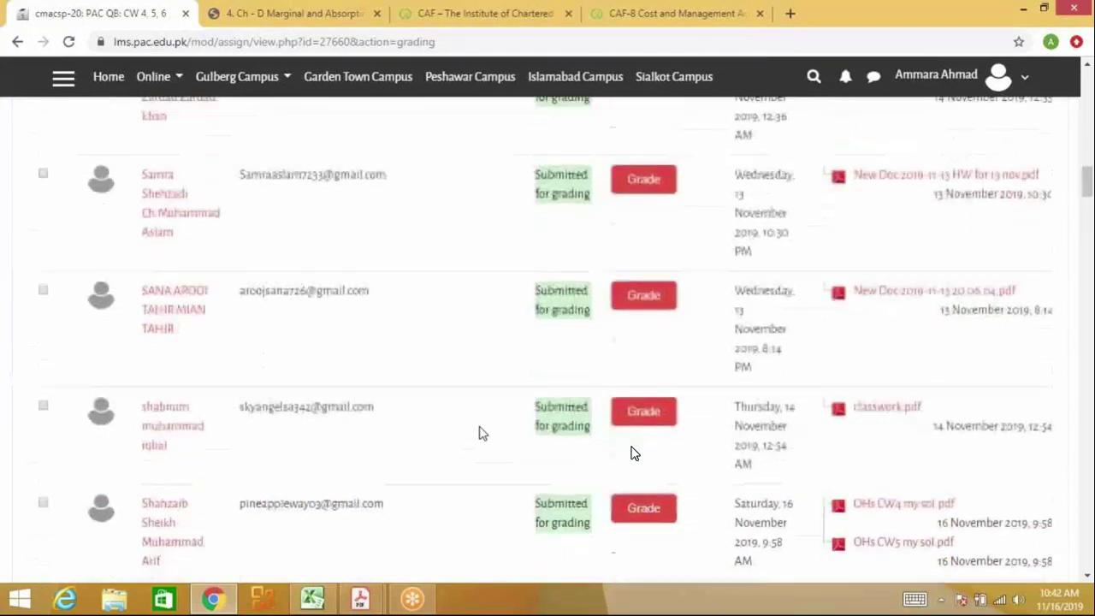
scroll(479, 432, "down", 2)
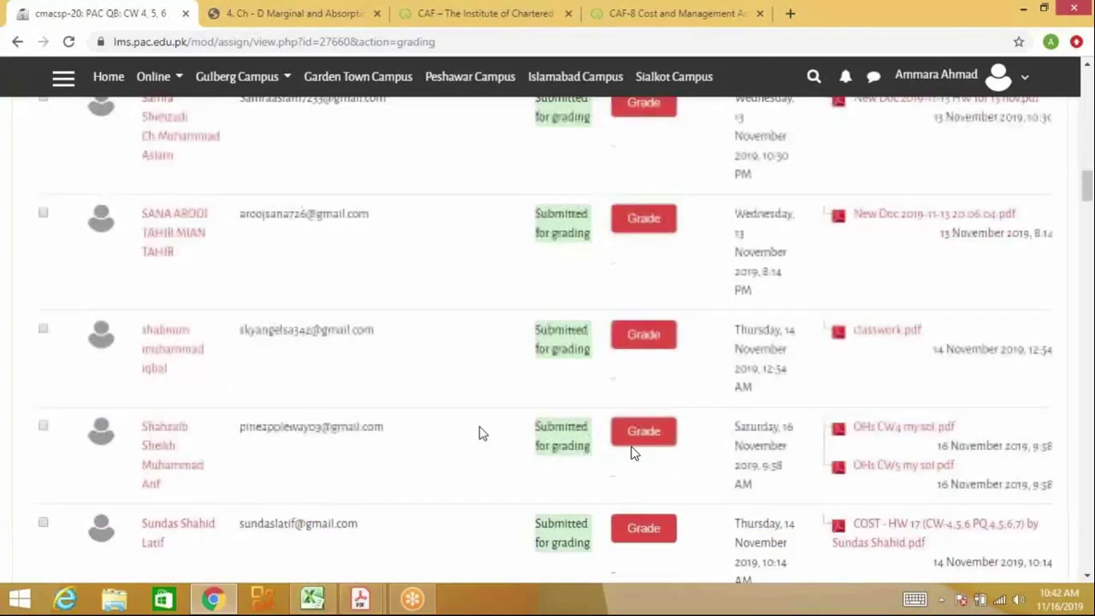
scroll(479, 434, "down", 1)
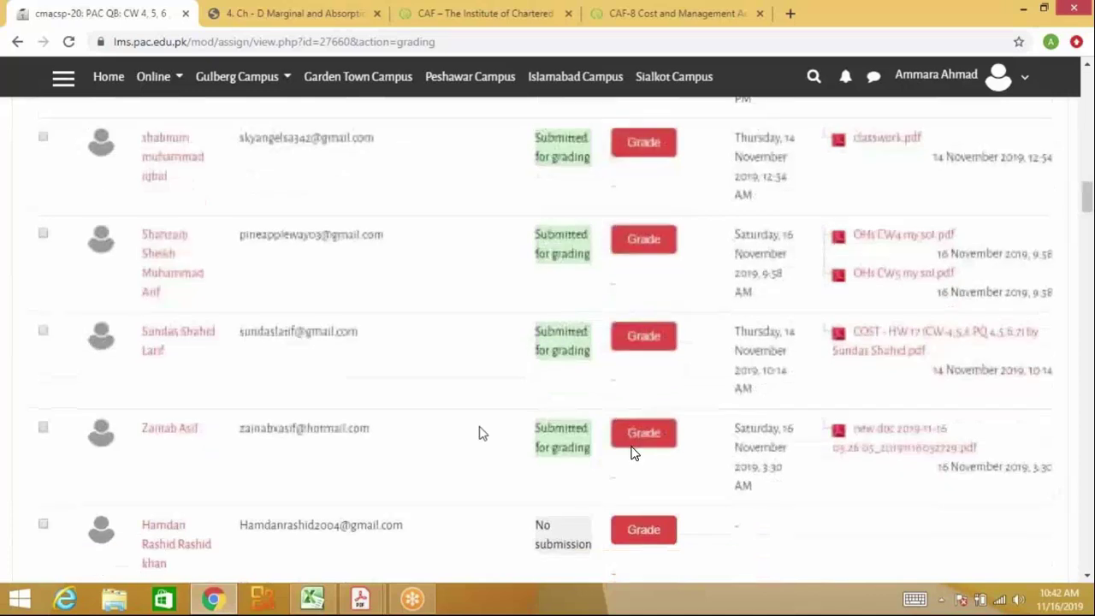
scroll(633, 454, "right", 2)
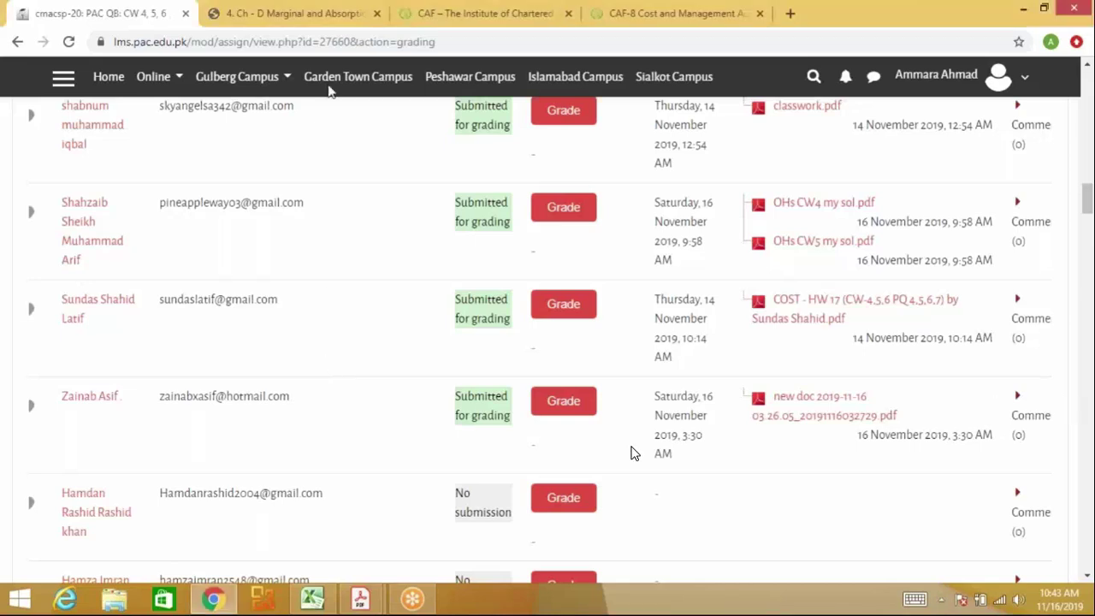
Switch to the Marginal and Absorption Costing PDF and look back through its answers and class work questions to Class Work - 1, PAC
left_click(349, 18)
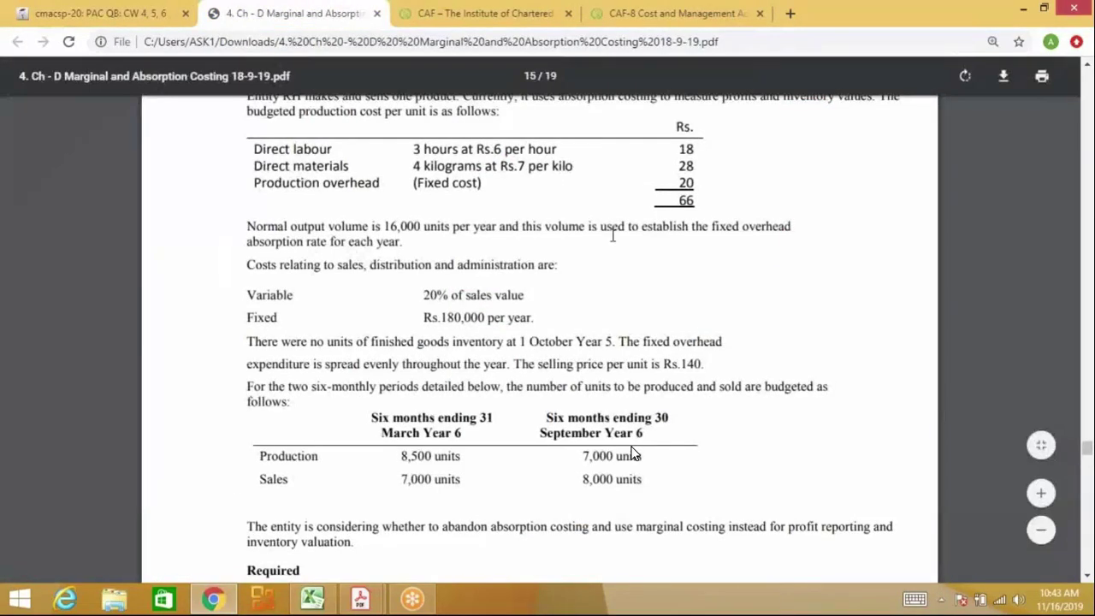
scroll(633, 455, "up", 5)
scroll(632, 454, "up", 4)
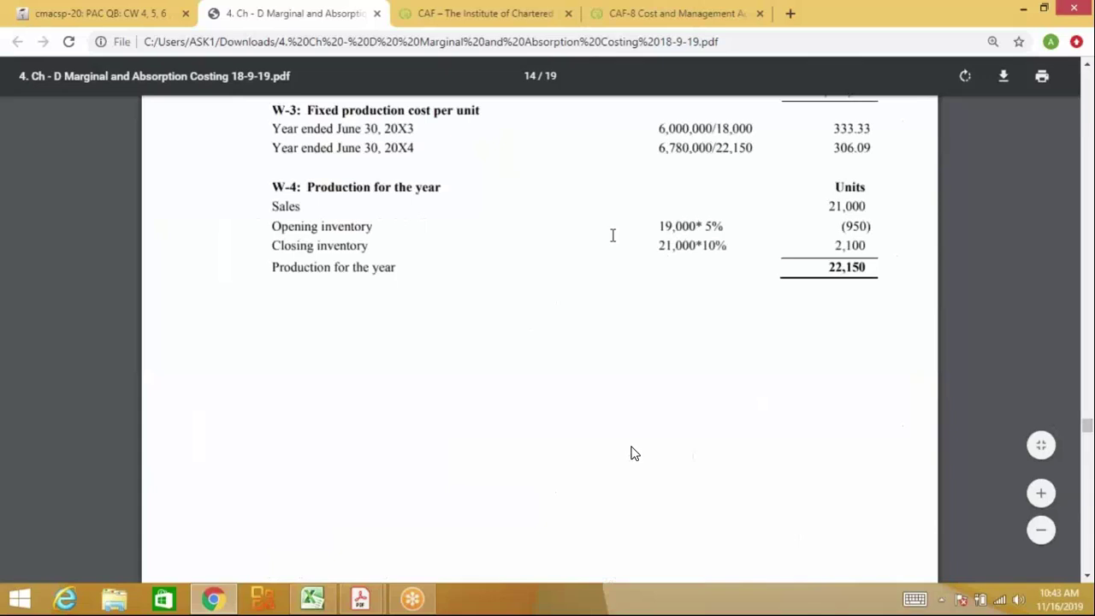
scroll(633, 453, "up", 10)
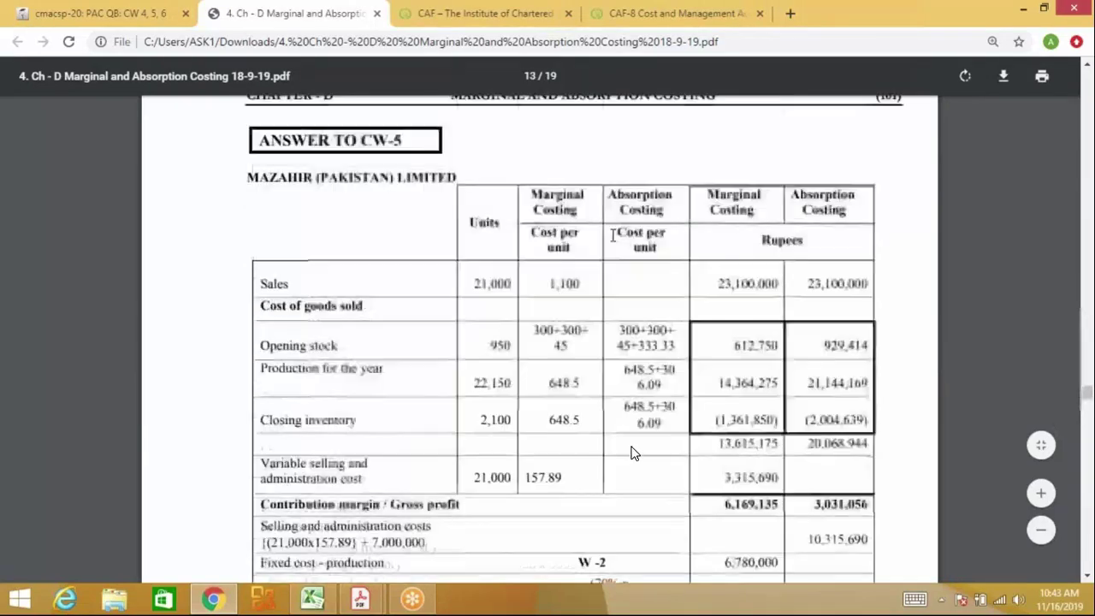
scroll(633, 453, "up", 5)
scroll(633, 453, "down", 5)
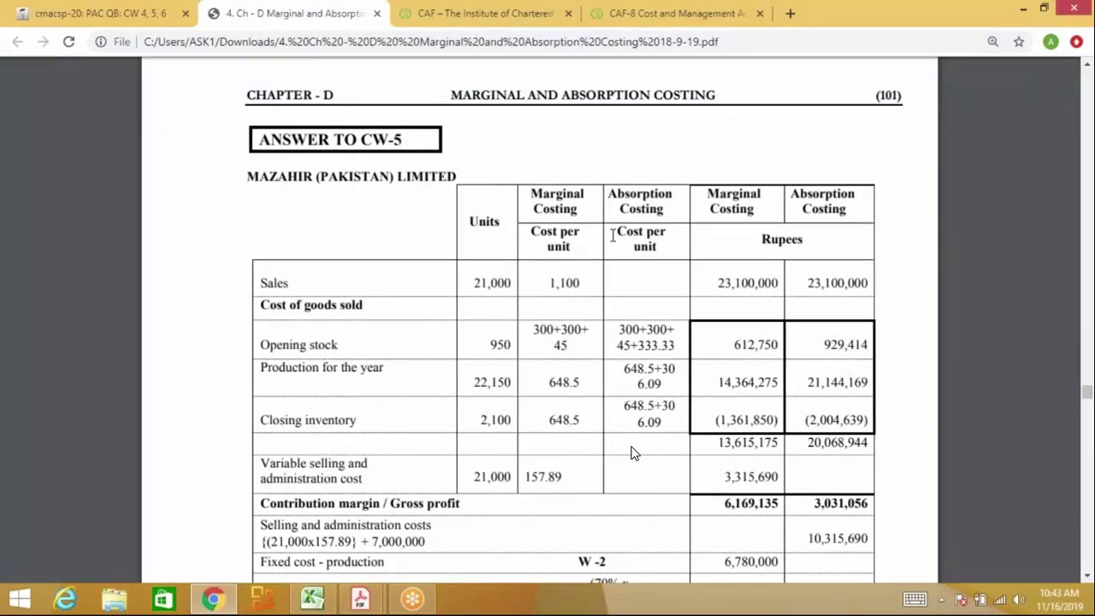
scroll(633, 453, "up", 5)
scroll(633, 453, "up", 15)
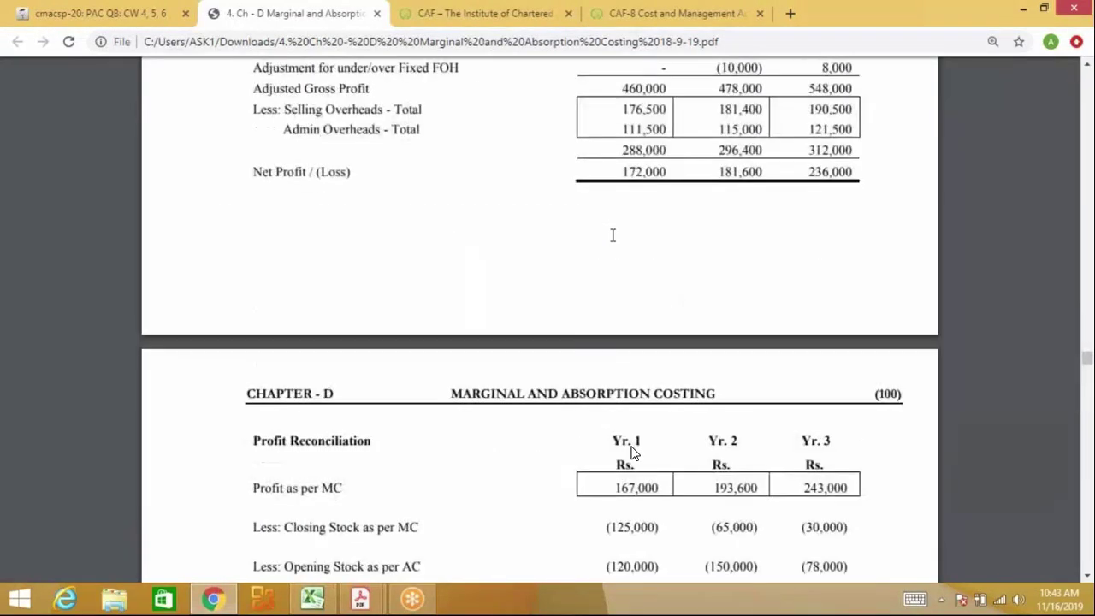
scroll(633, 453, "up", 2)
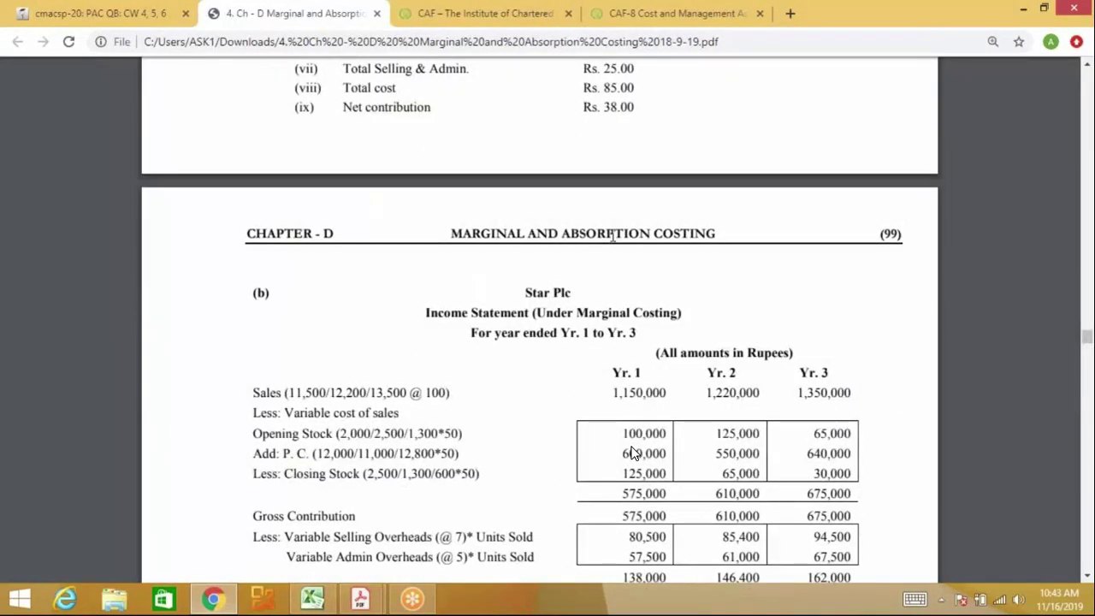
scroll(633, 453, "up", 20)
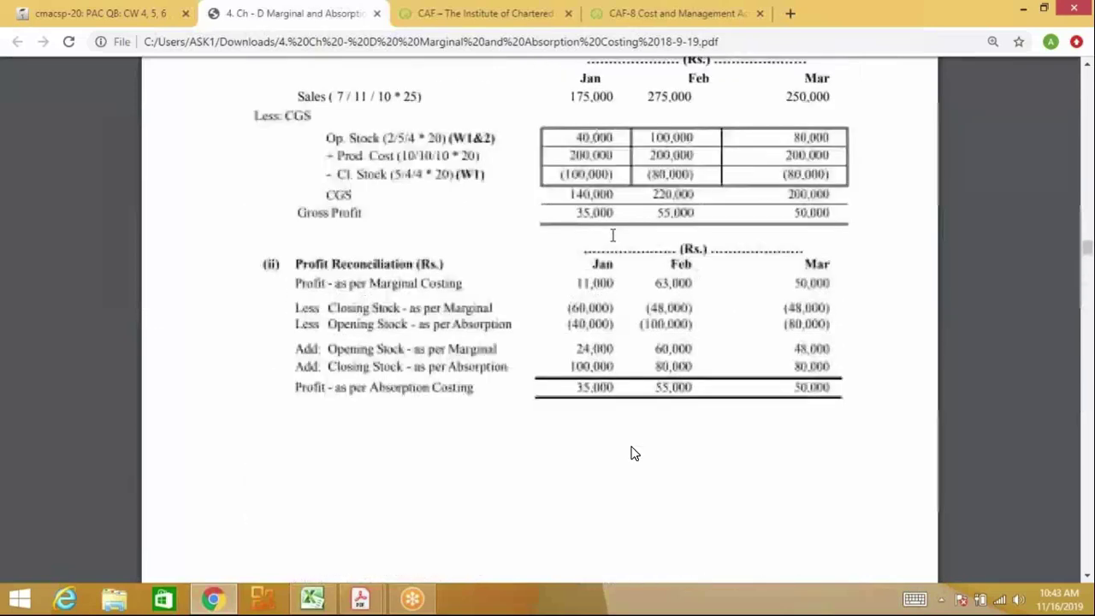
scroll(632, 453, "up", 18)
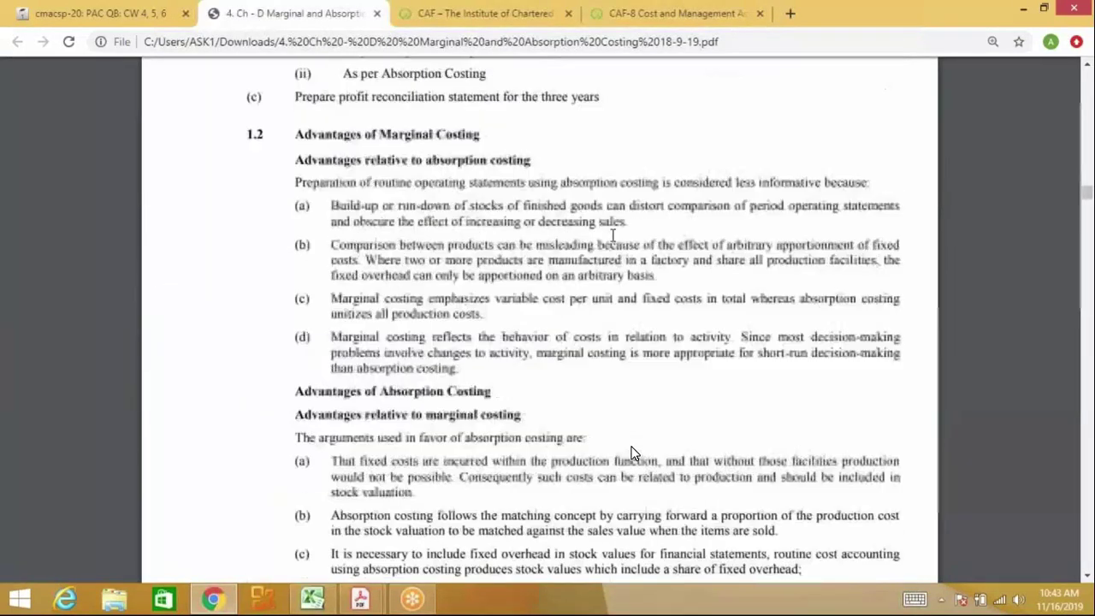
scroll(634, 454, "up", 18)
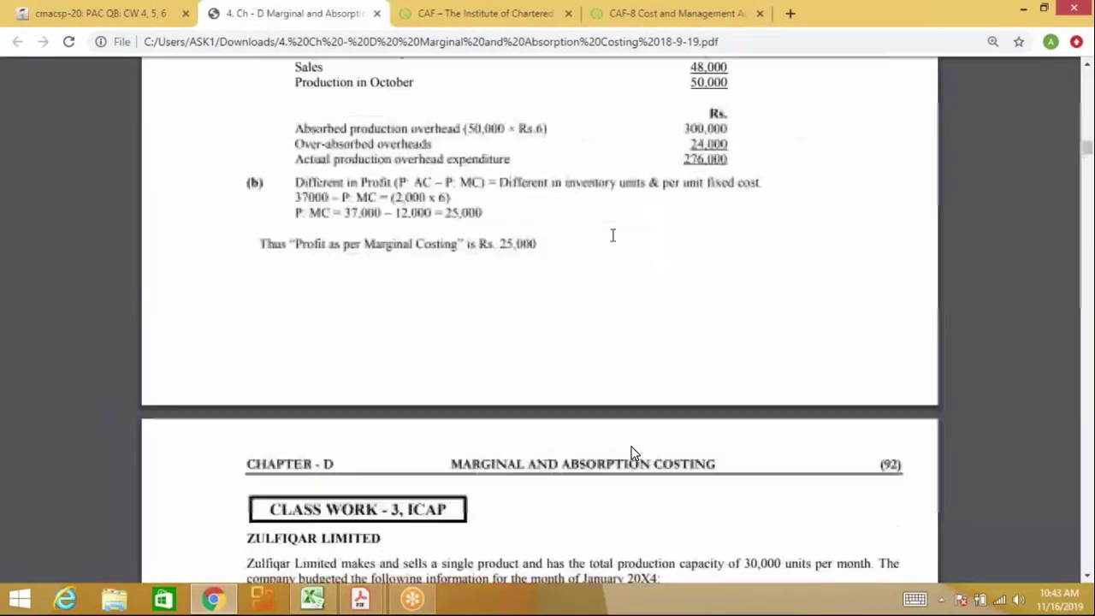
scroll(634, 453, "up", 18)
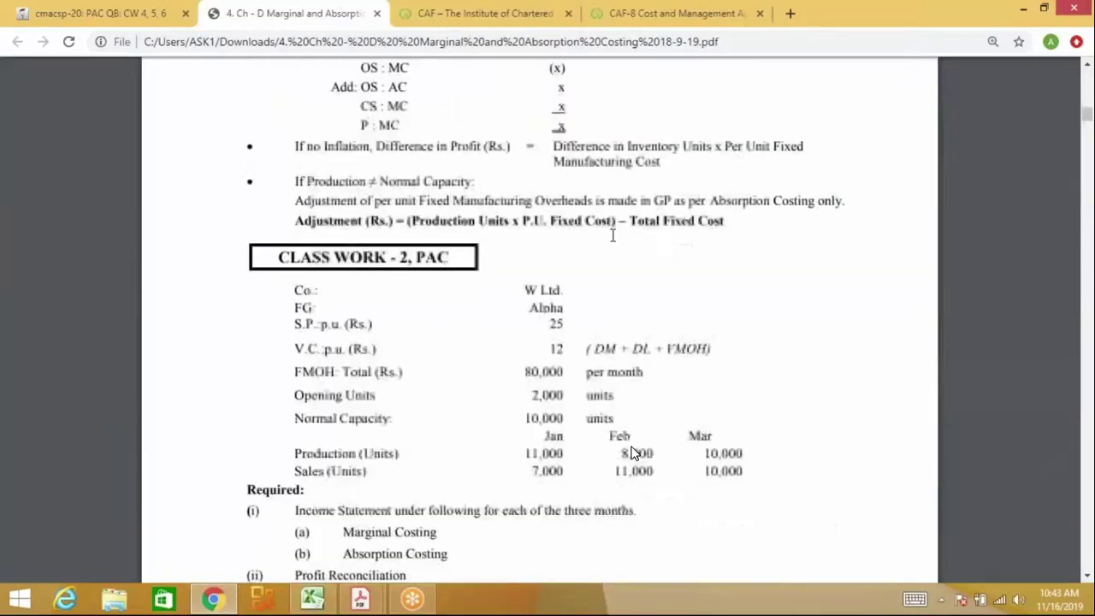
scroll(632, 454, "up", 18)
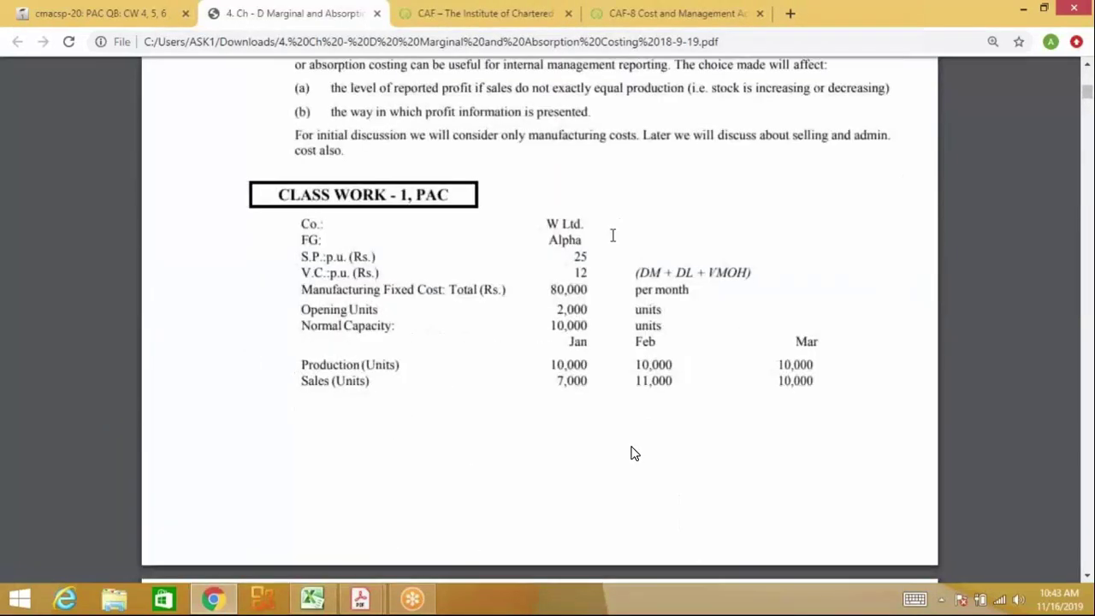
Read the chapter's Executive Summary, the Key Point on normal capacity and the definitions of absorption and marginal costing
scroll(633, 453, "down", 3)
scroll(633, 454, "up", 1)
scroll(632, 452, "up", 1)
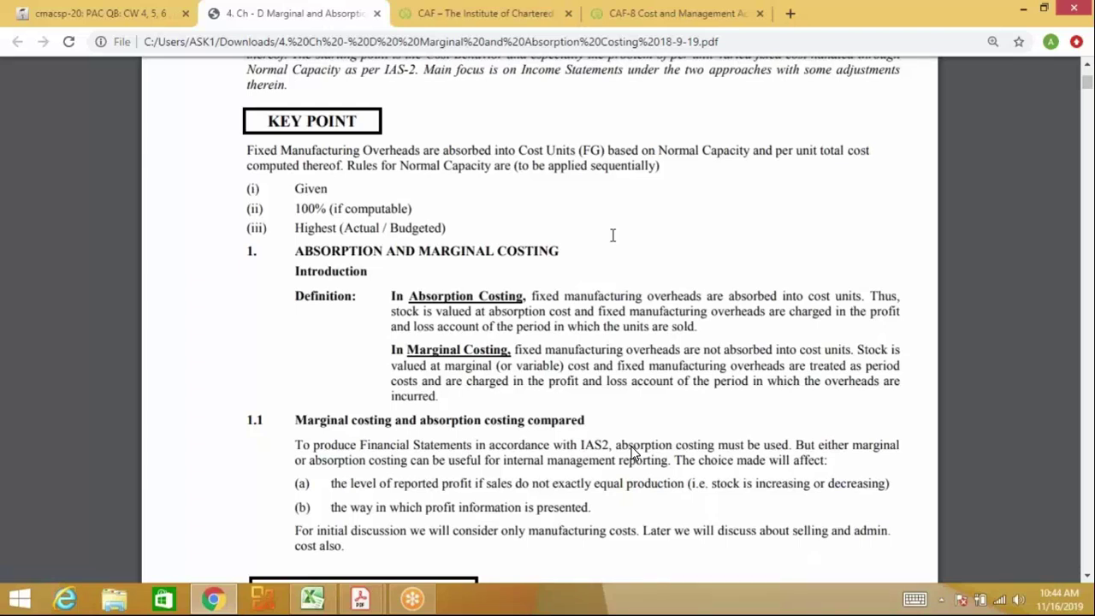
scroll(633, 454, "up", 3)
scroll(633, 453, "down", 2)
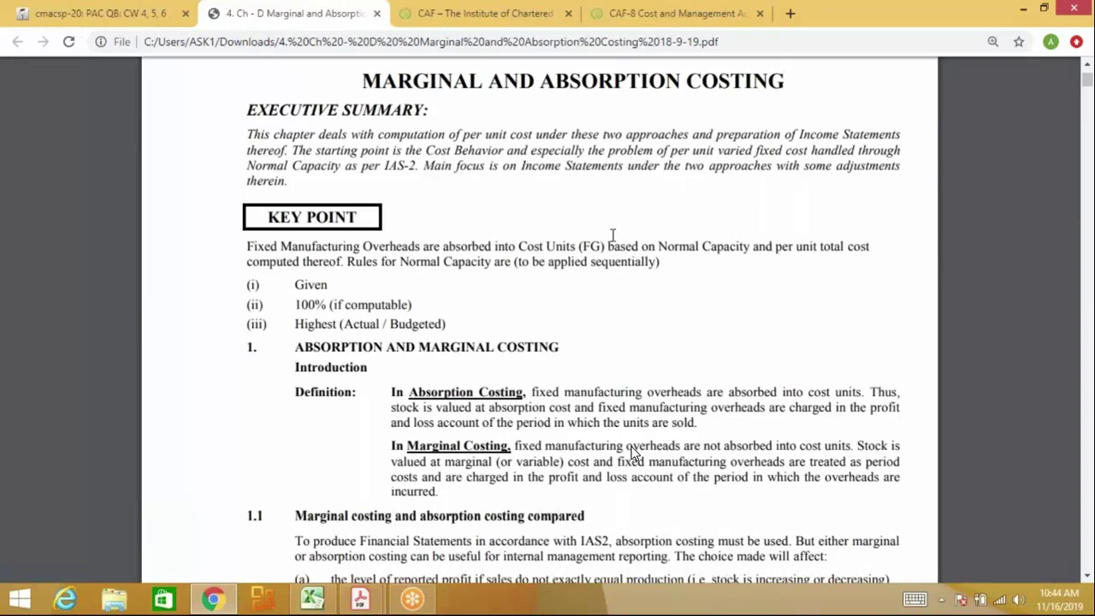
scroll(633, 453, "down", 1)
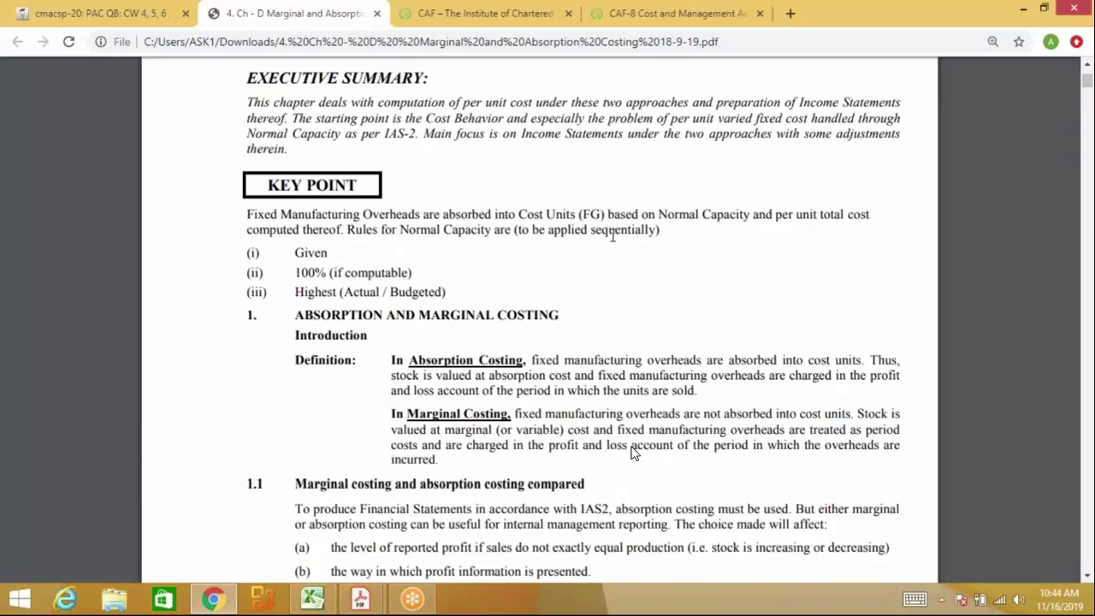
Read section 1.1 comparing marginal and absorption costing, down to the Class Work - 1, PAC data for W Ltd
scroll(633, 453, "down", 1)
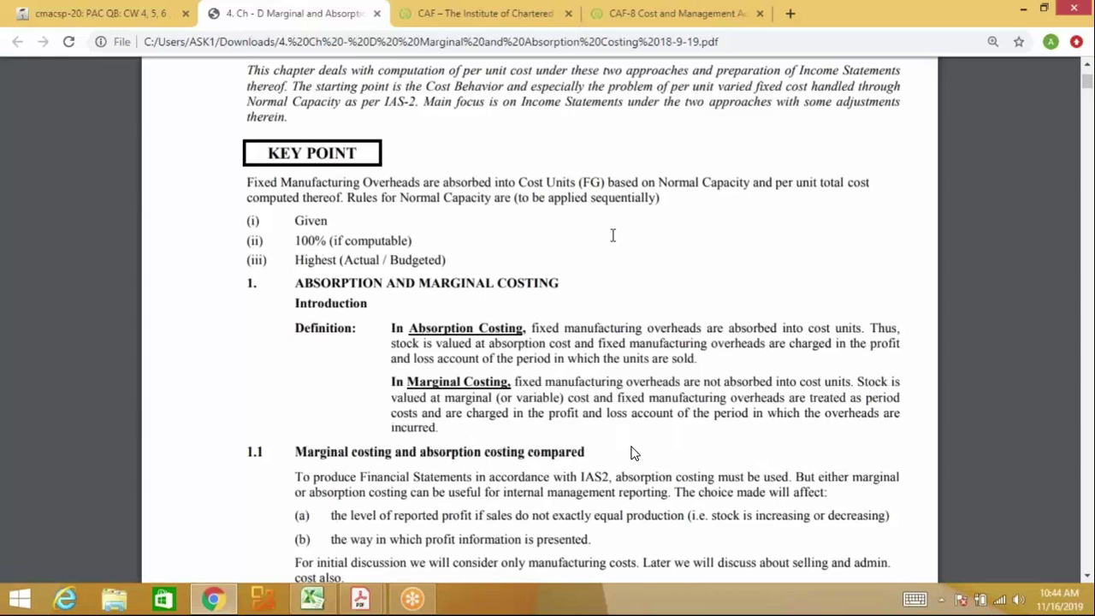
scroll(633, 454, "down", 2)
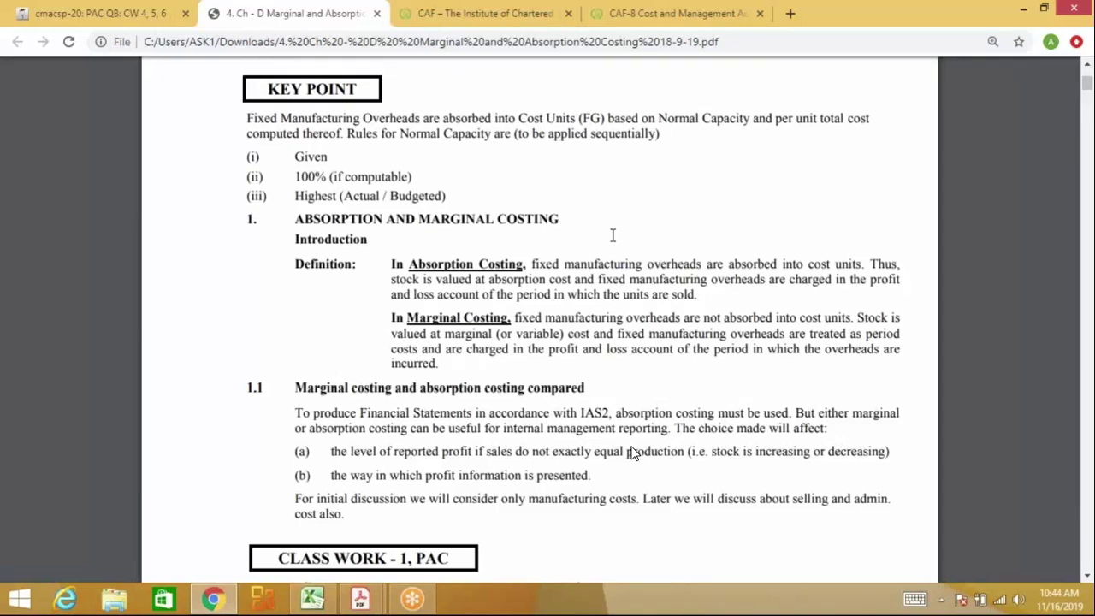
scroll(632, 454, "down", 3)
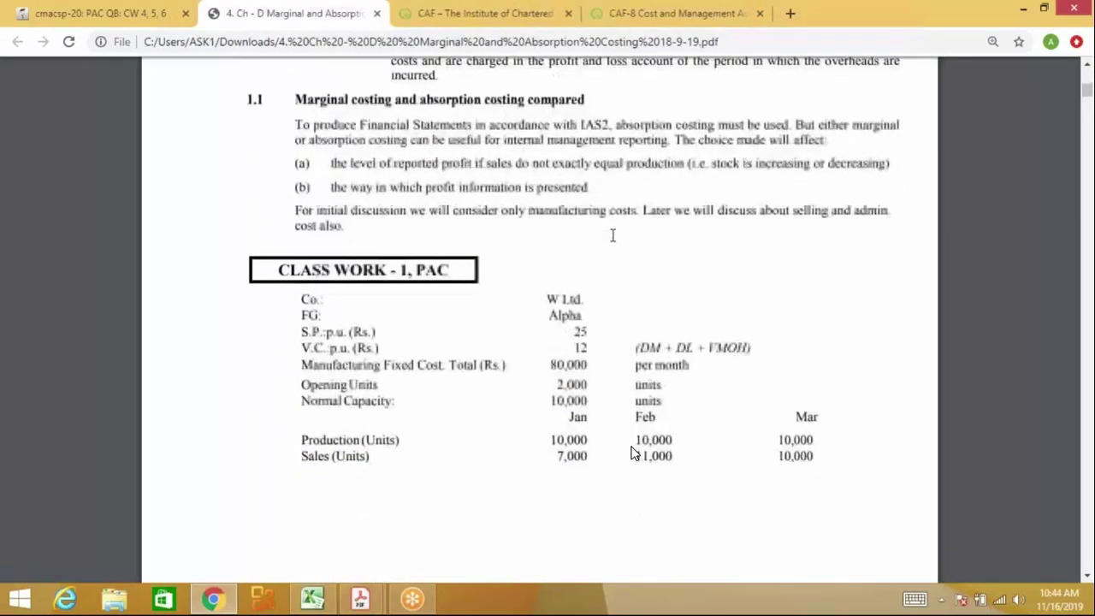
scroll(633, 454, "down", 1)
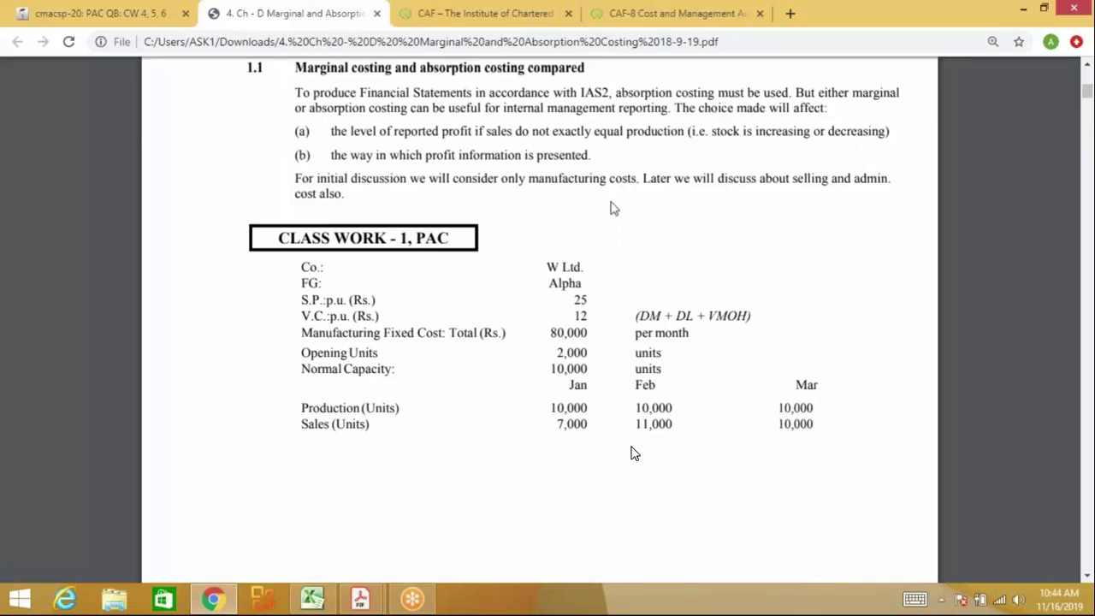
Switch to the Excel workbook and go back up to the start of Example 1 on Sheet1
key("alt+Tab")
key("alt+Tab")
key("Up")
key("Up")
key("Up")
key("Up")
key("Up")
key("Up")
key("Up")
key("Up")
key("Up")
key("Up")
key("Up")
key("Up")
key("Up")
key("Up")
key("Up")
key("Up")
key("Up")
key("Up")
key("Up")
key("Up")
key("Up")
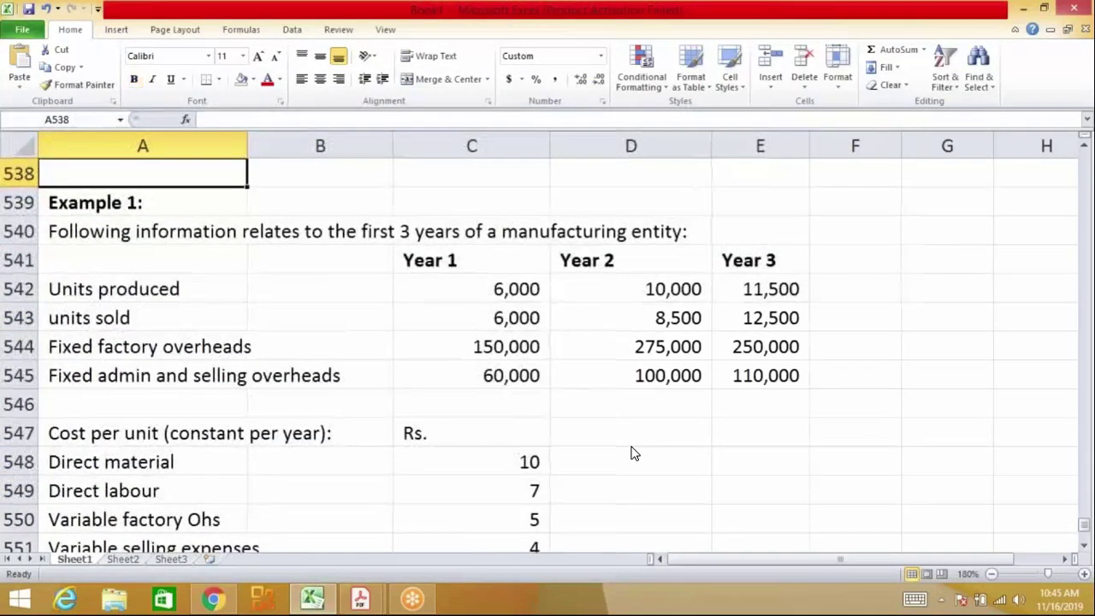
key("Down")
key("Down")
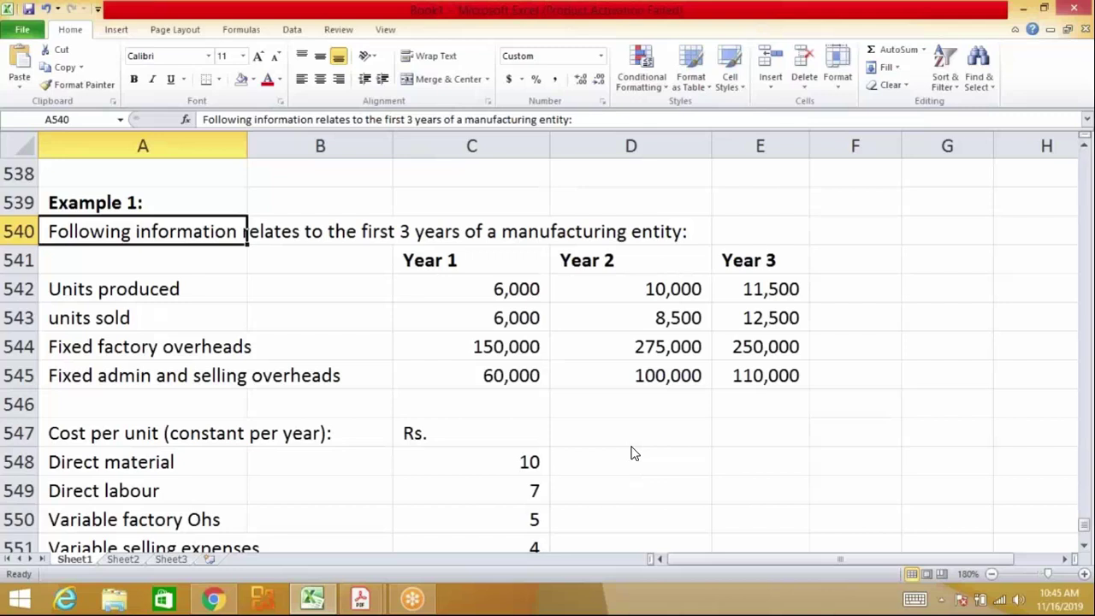
Go over Example 1's Year 1 to Year 3 headings and the units produced and sold in each year
key("Right")
key("Right")
key("Down")
key("shift+Right")
key("shift+Right")
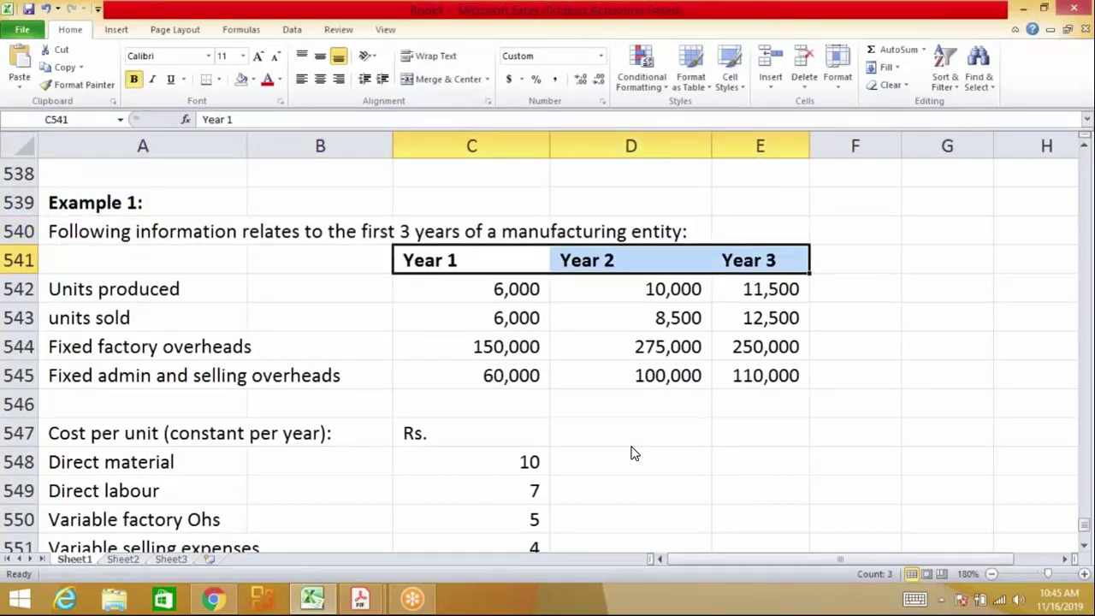
key("Down")
key("shift+Down")
key("shift+Right")
key("shift+Right")
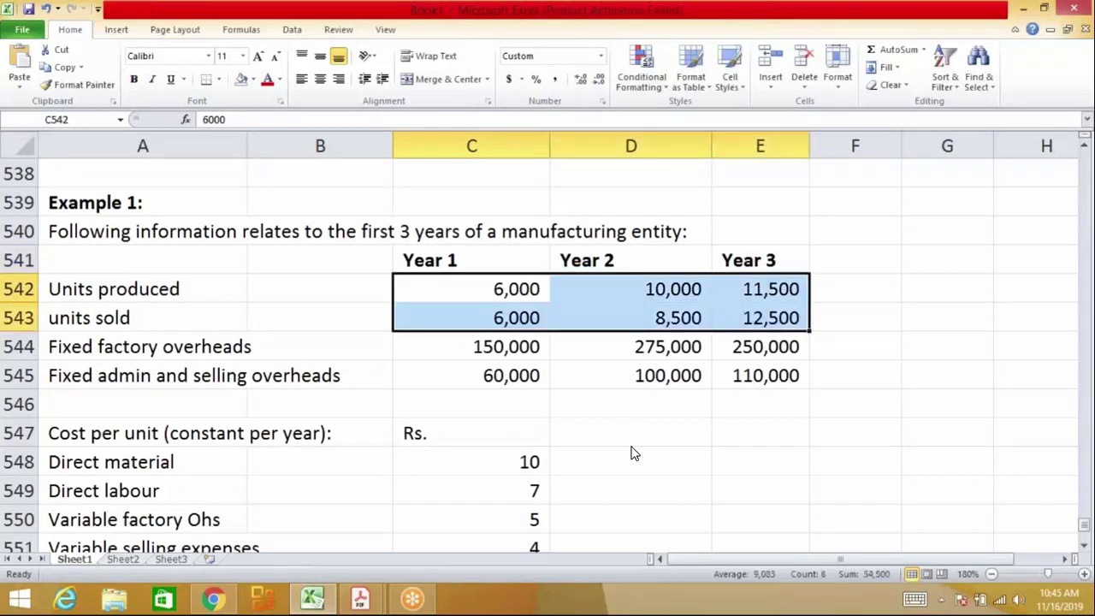
Highlight the three years' fixed factory overheads and then their fixed admin and selling overheads for review
key("Down")
key("Down")
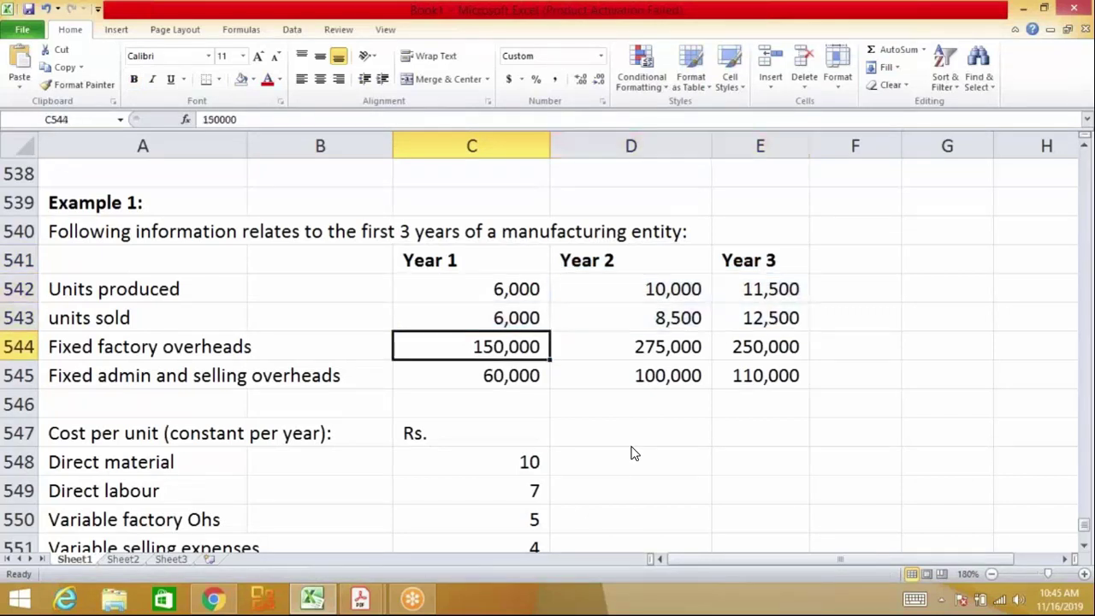
key("shift+Right")
key("shift+Right")
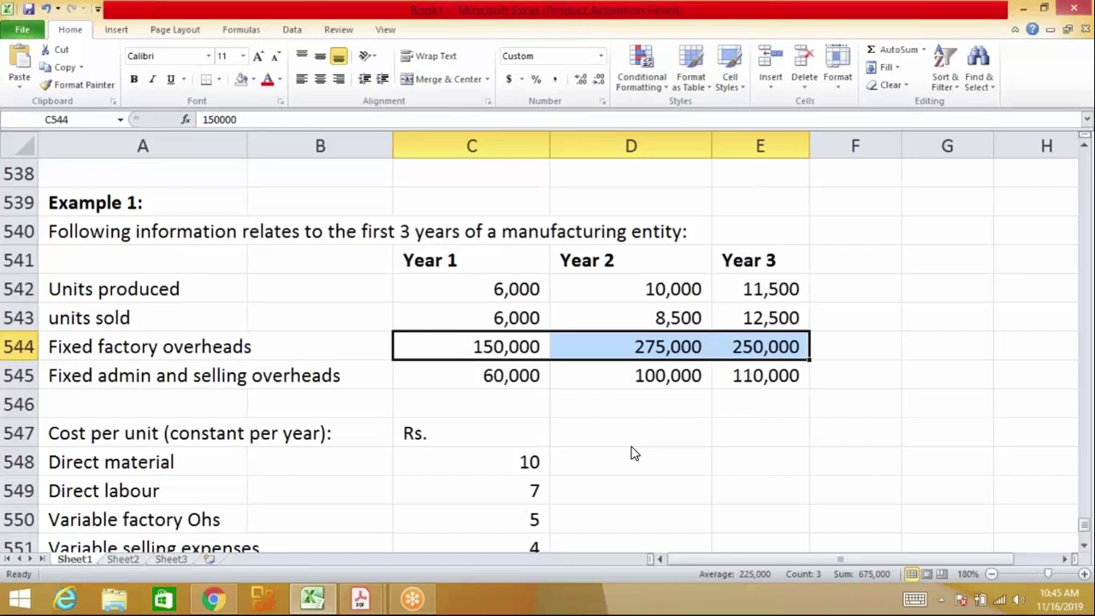
left_click(834, 31)
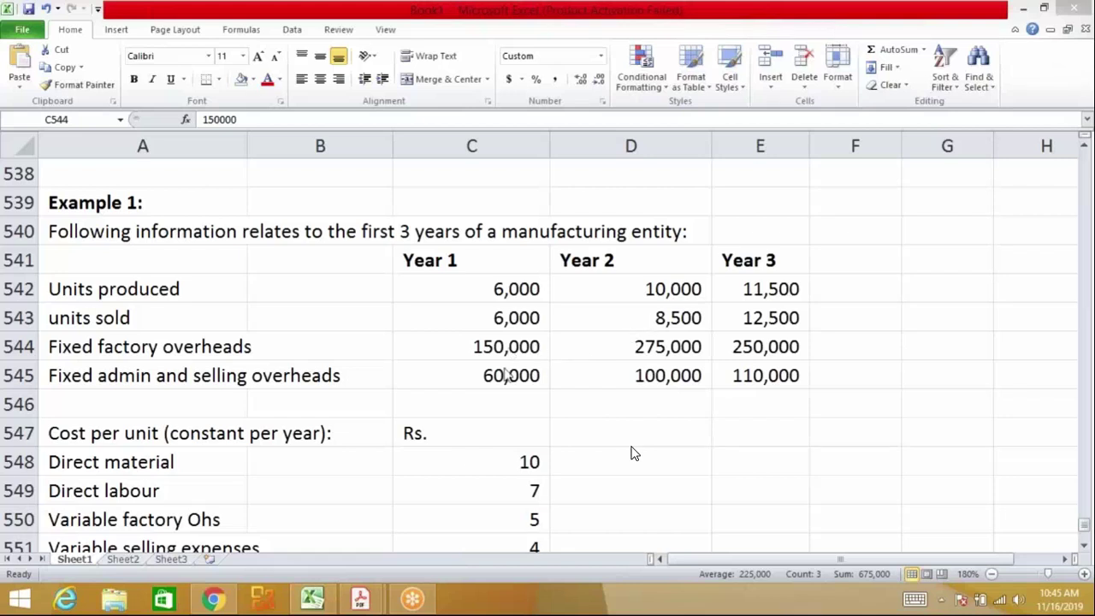
key("alt+Tab")
key("Down")
key("shift+Right")
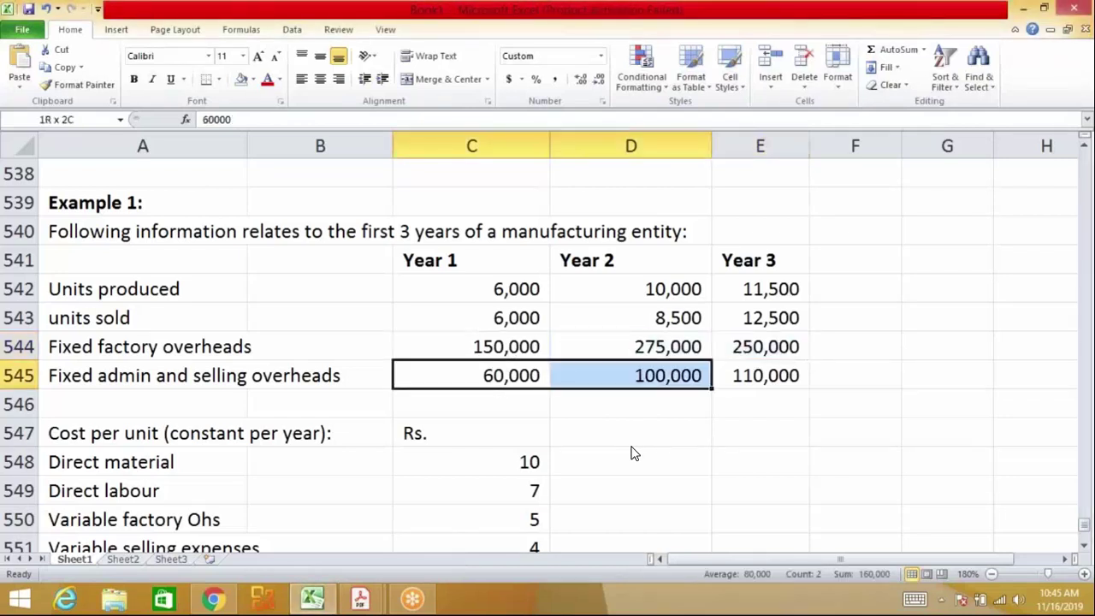
key("shift+Right")
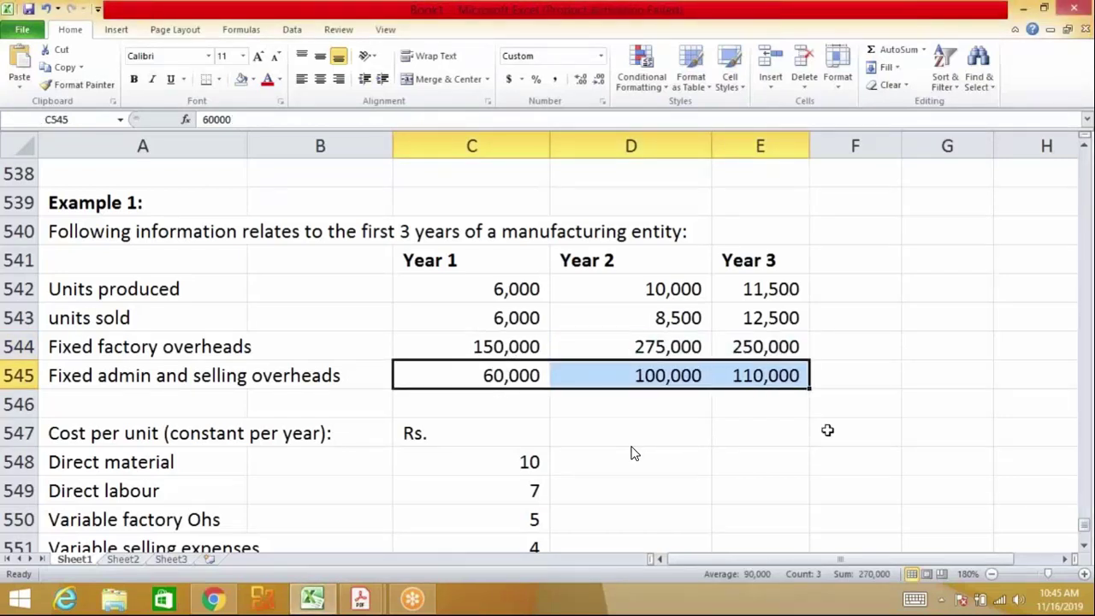
Examine the constant costs per unit and highlight the figures from direct material to variable selling expenses
key("Down")
key("Down")
key("Down")
key("Down")
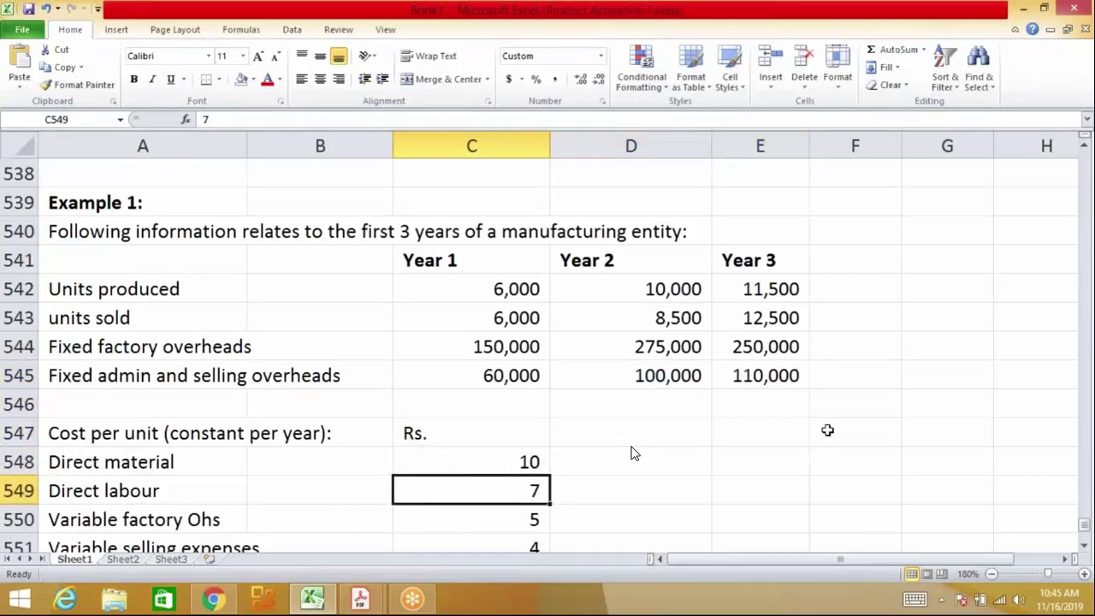
key("Down")
key("Down")
key("Down")
key("Down")
key("Down")
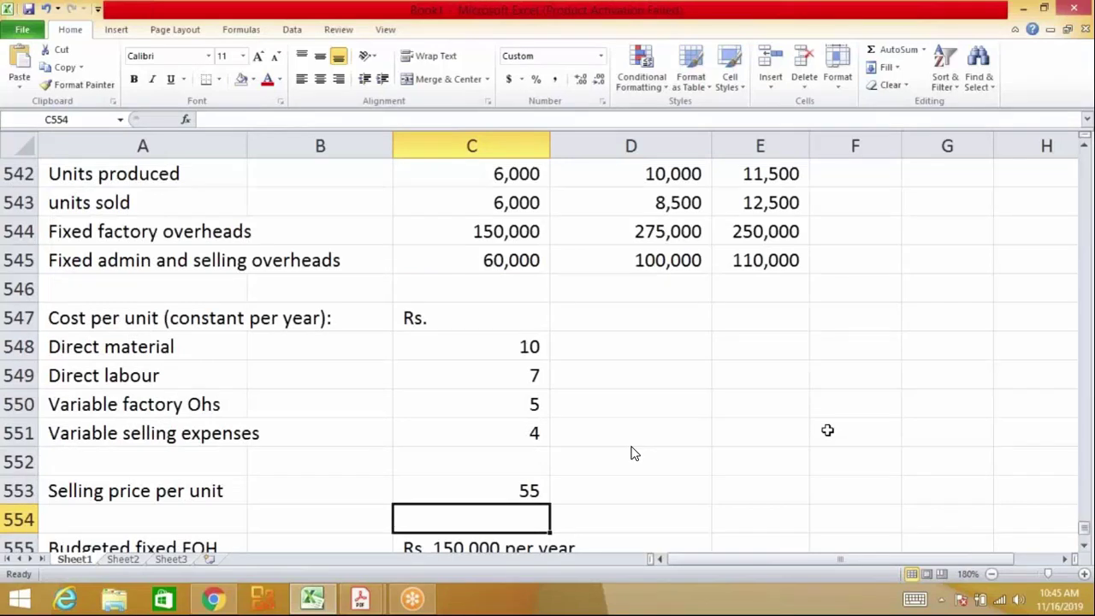
key("Up")
key("Up")
key("Up")
key("shift+Up")
key("shift+Up")
key("shift+Up")
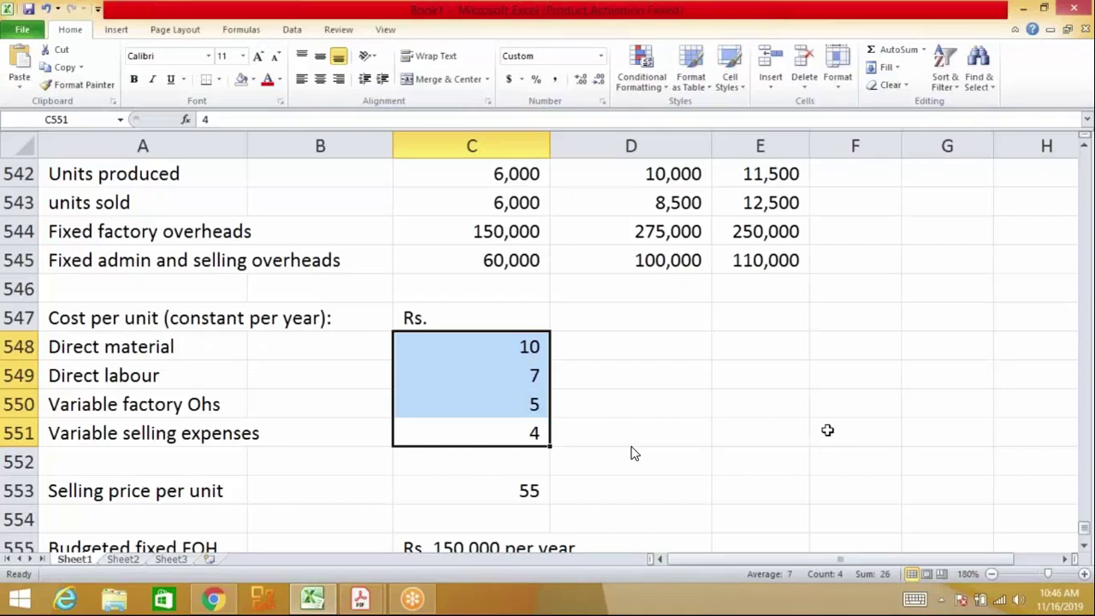
Review the selling price per unit, the budgeted fixed FOH and the budgeted production of Example 1
key("Down")
key("Down")
key("Down")
key("Down")
key("Down")
key("Up")
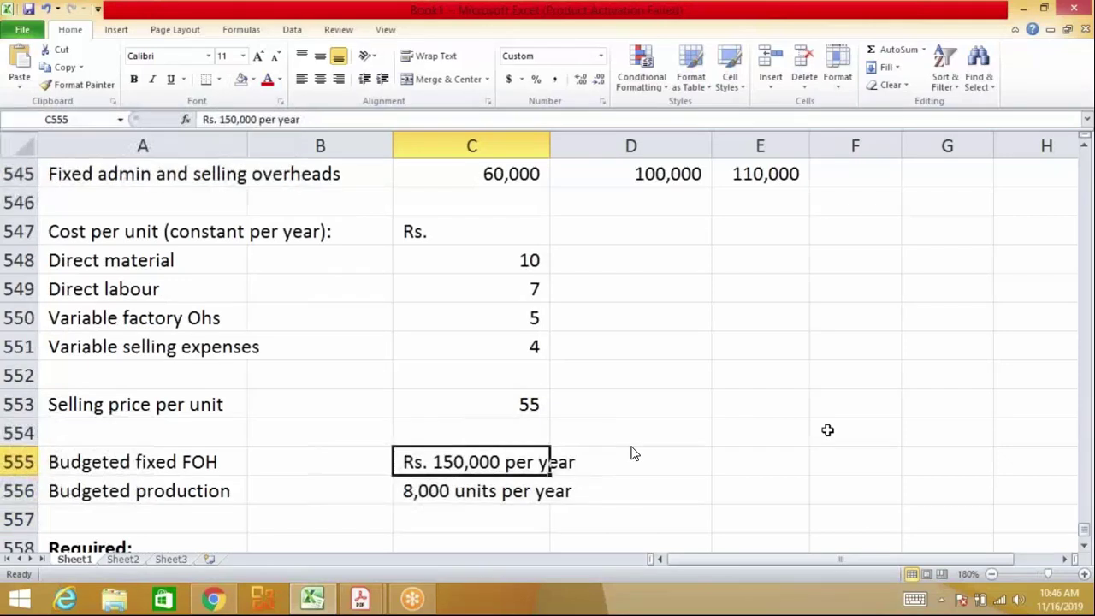
key("Down")
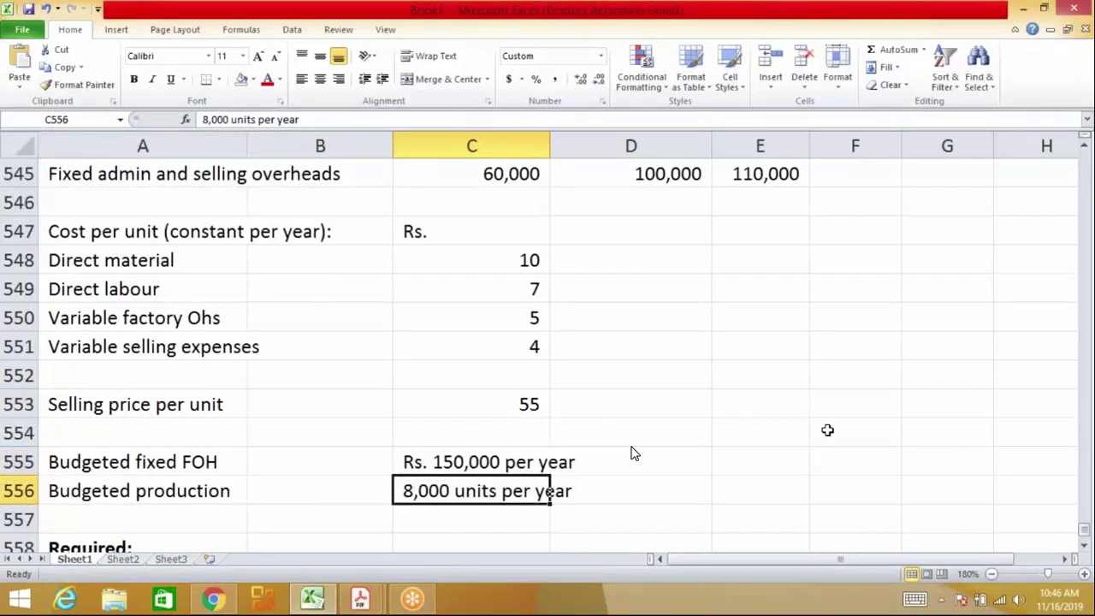
Read Example 1's requirements for the three-year income statements and the reconciliation between marginal and absorption costing profit
key("Down")
key("Down")
key("Down")
key("Down")
key("Down")
key("Down")
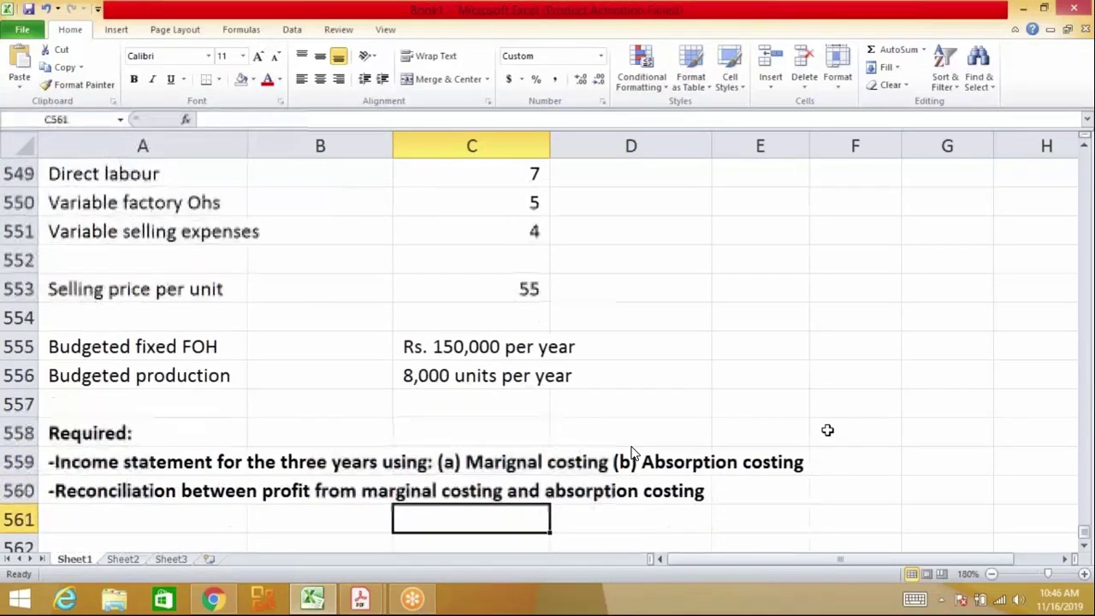
key("Left")
key("Left")
key("Up")
key("Up")
key("Up")
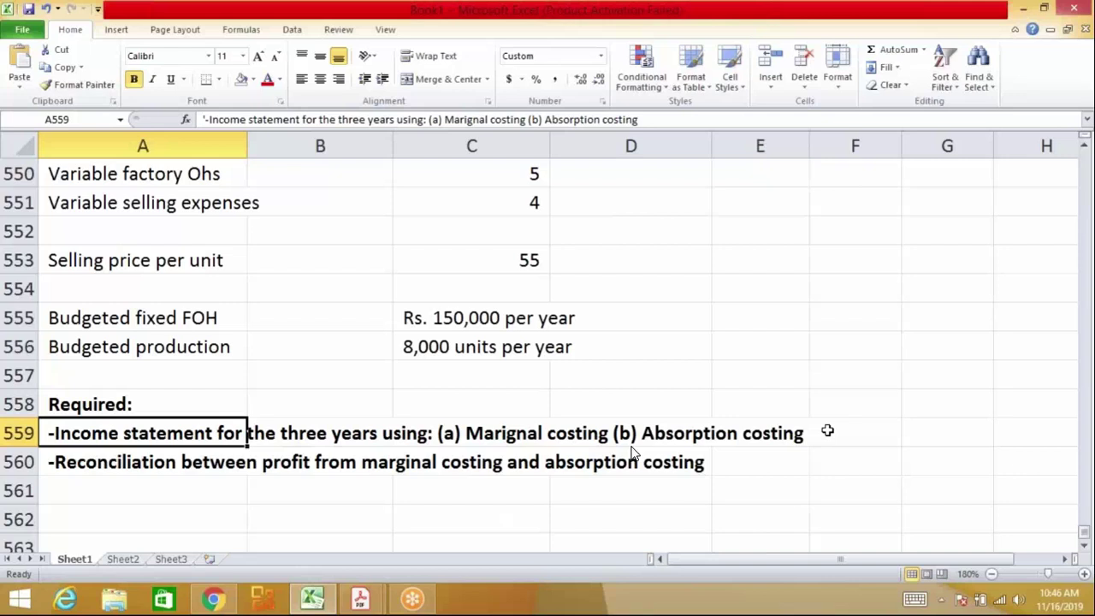
key("Down")
key("Down")
key("Down")
key("Down")
key("Down")
key("Down")
key("Down")
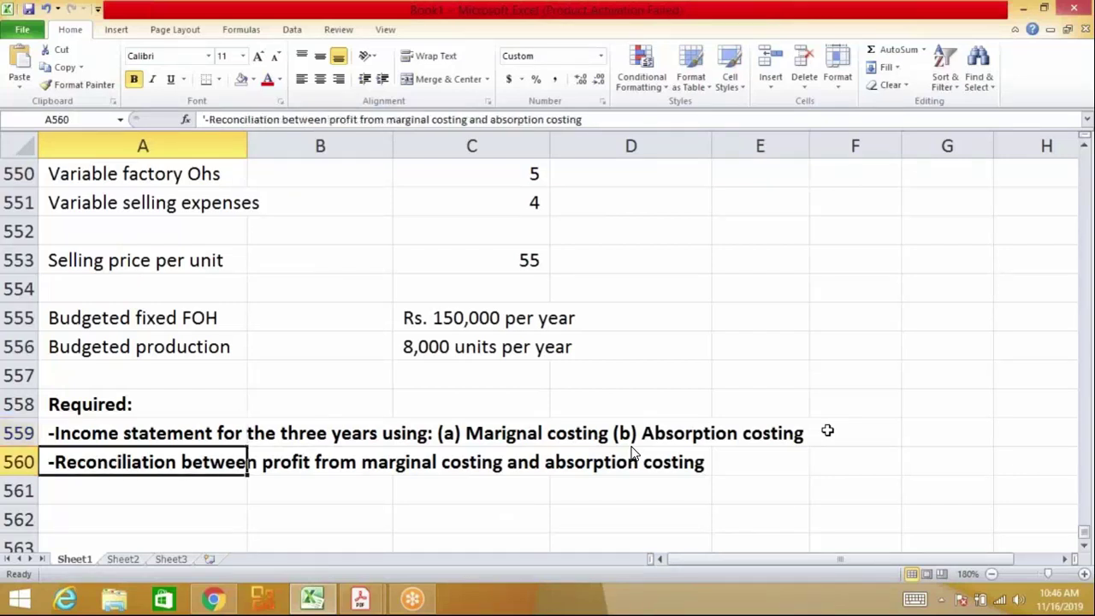
Enter the bold heading "Income Statement:" in cell A562, below the requirements
key("Up")
key("Up")
key("Up")
key("Up")
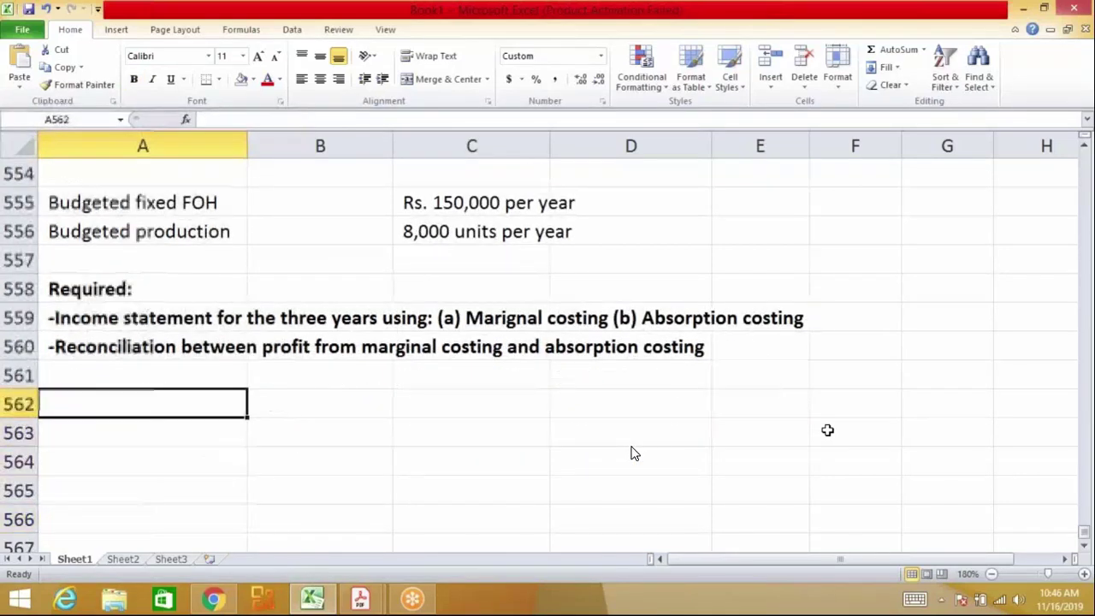
type("iNCOME sT")
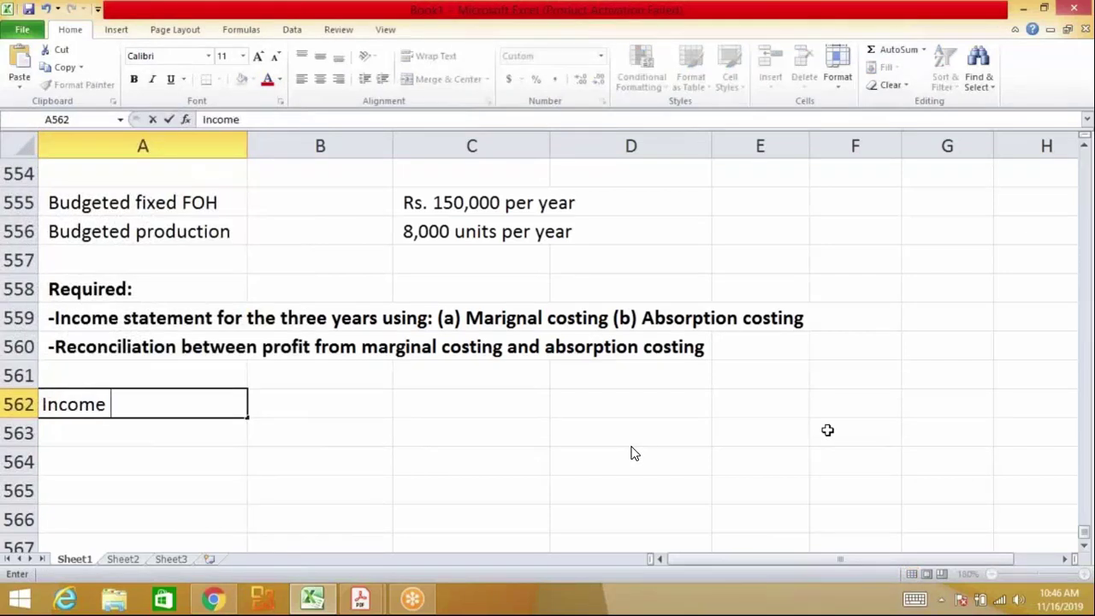
type("AT")
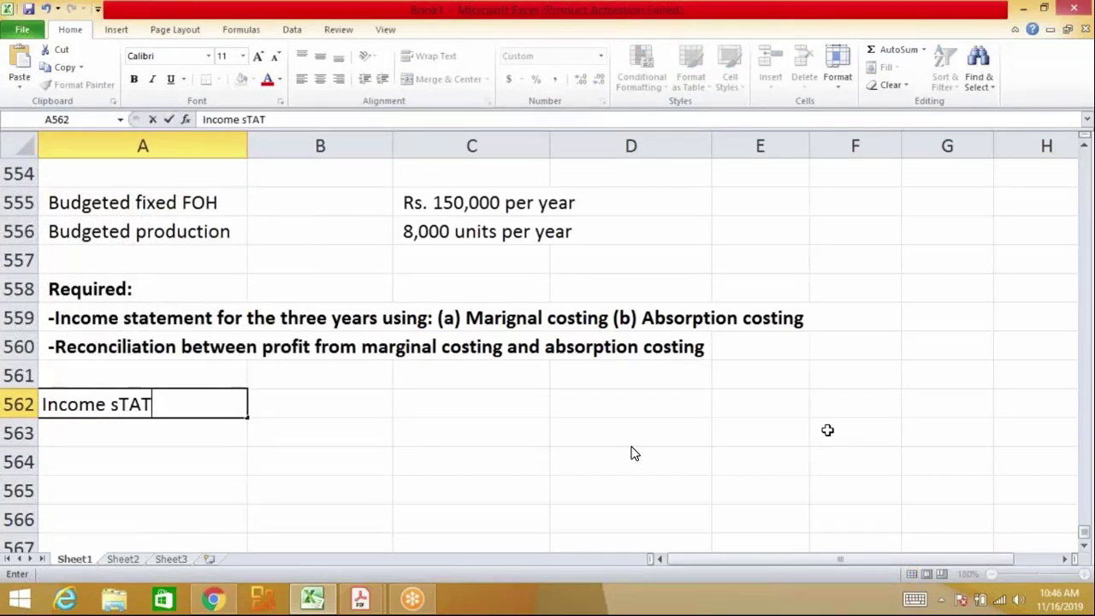
key("BackSpace")
key("BackSpace")
key("BackSpace")
key("BackSpace")
type("Statrem")
key("BackSpace")
key("BackSpace")
key("BackSpace")
type("emn")
key("BackSpace")
type("ent:")
key("Return")
key("Up")
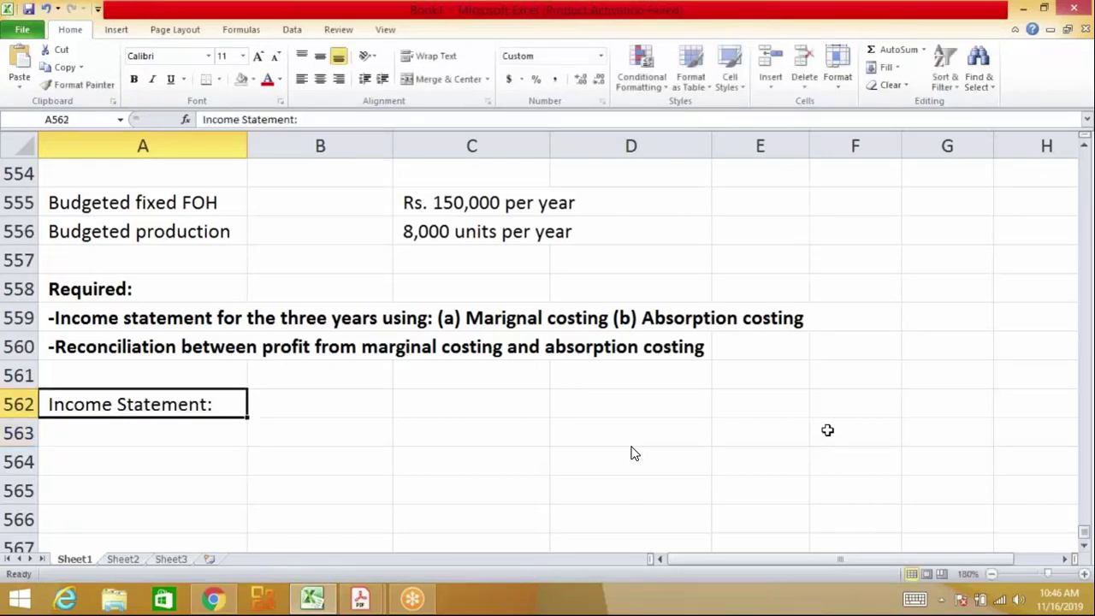
key("ctrl+b")
key("Down")
key("Down")
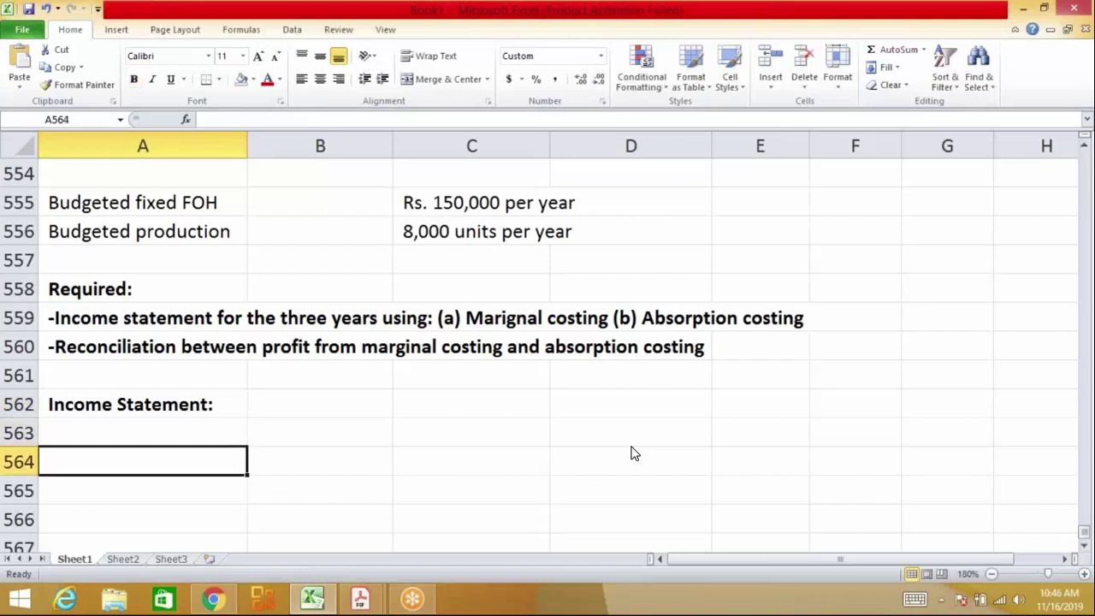
Enter the label "Product cost under marginal costing:" in cell A564
type("Product")
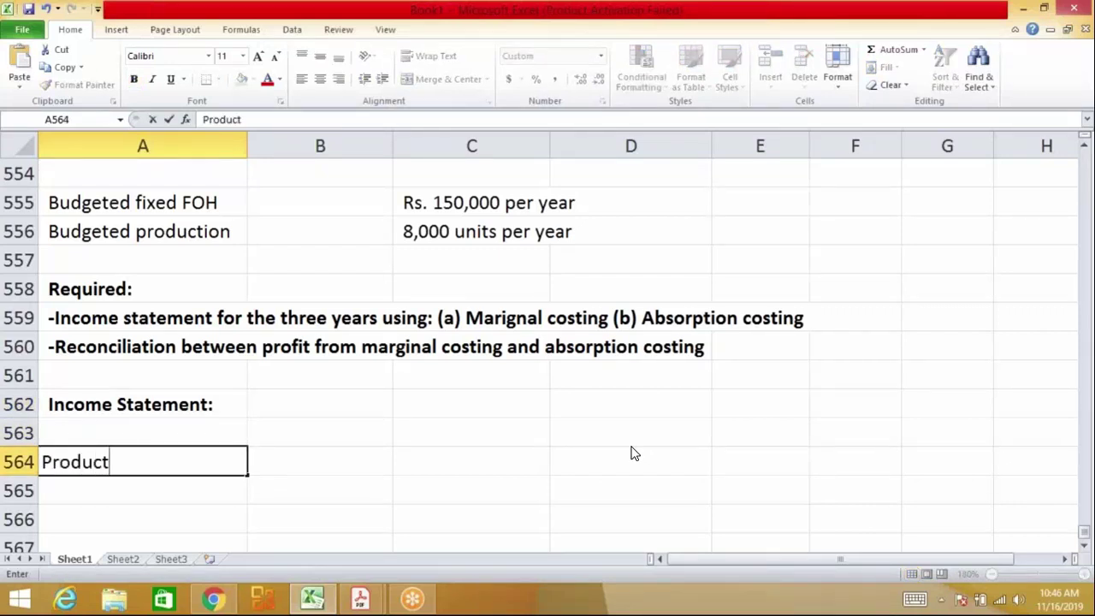
type(" cost under ma")
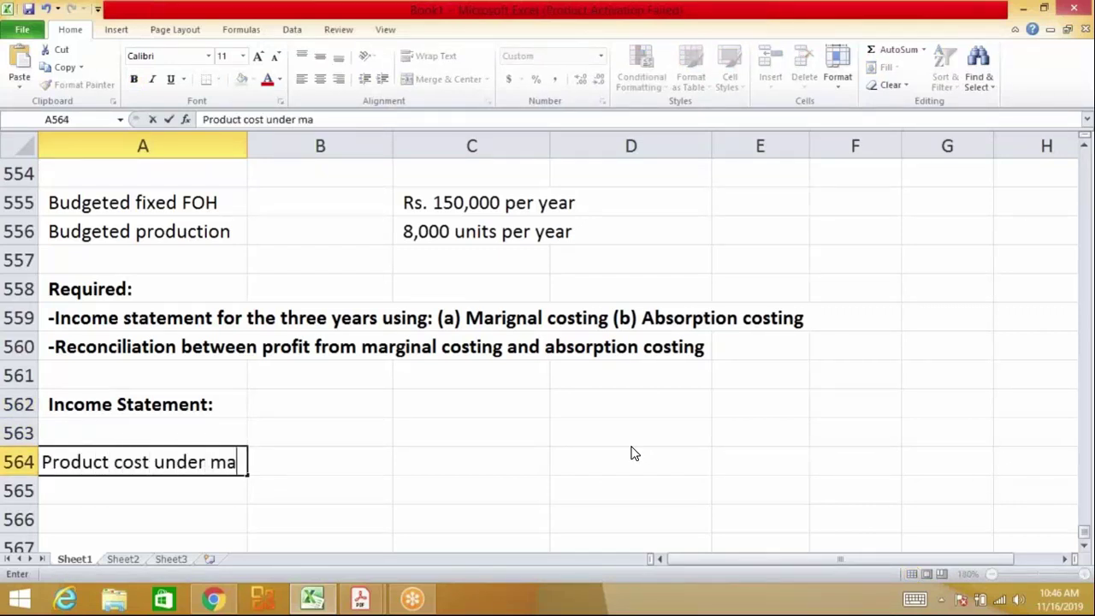
type("rginal costing:")
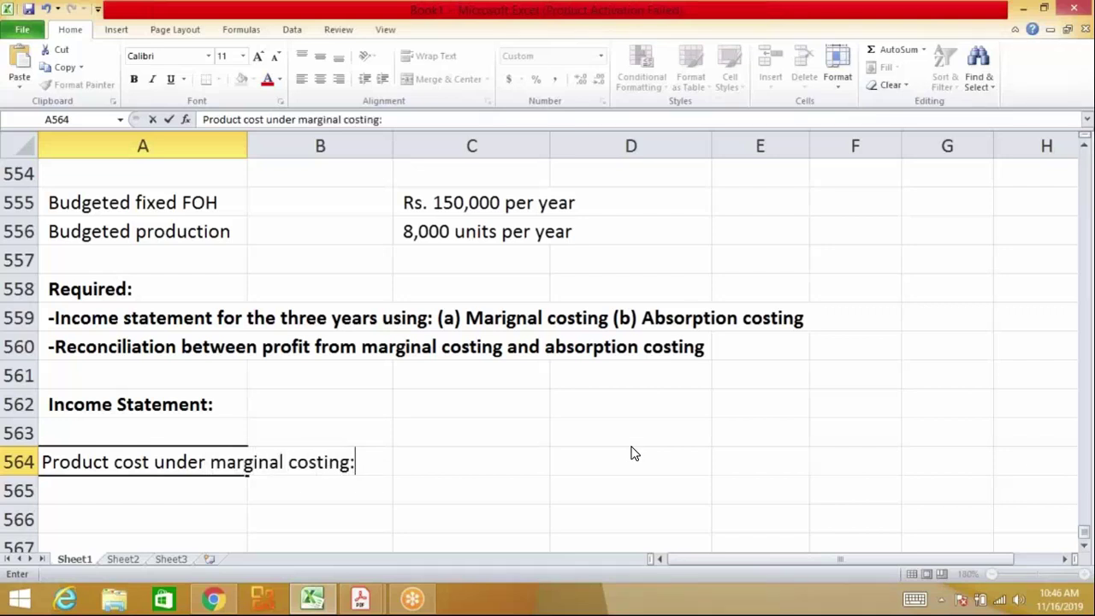
key("Return")
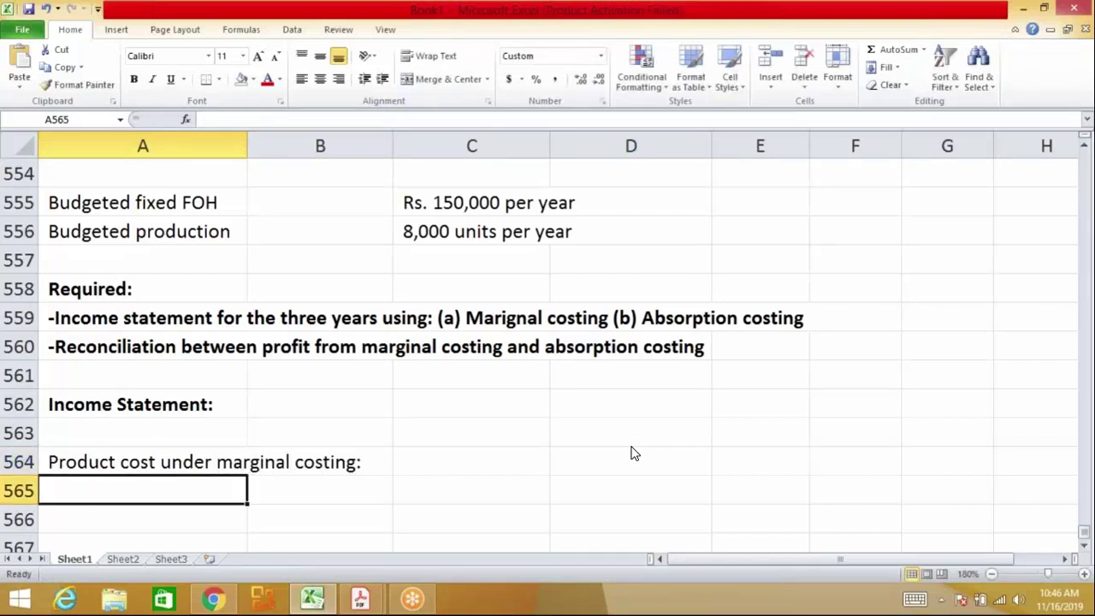
Review the per-unit direct material, direct labour and variable factory overhead costs in Example 1's data
key("Up")
key("Up")
key("Up")
key("Up")
key("Up")
key("Up")
key("Up")
key("Up")
key("Up")
key("Up")
key("Up")
key("Up")
key("Up")
key("Up")
key("Up")
key("Up")
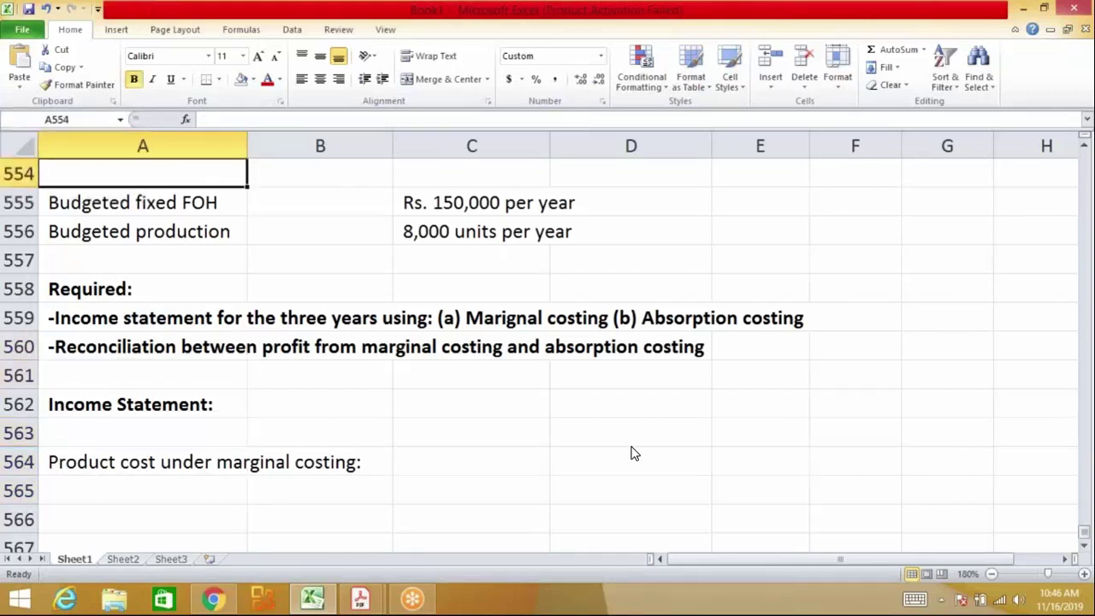
key("Up")
key("Up")
key("Up")
key("Up")
key("Up")
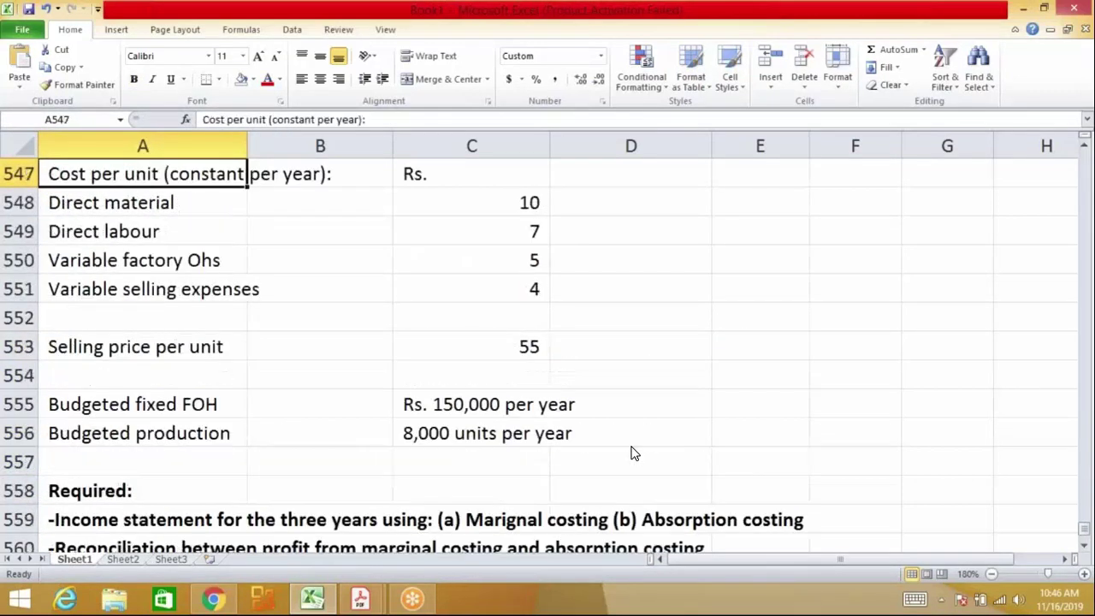
key("Down")
key("Down")
key("Down")
key("Down")
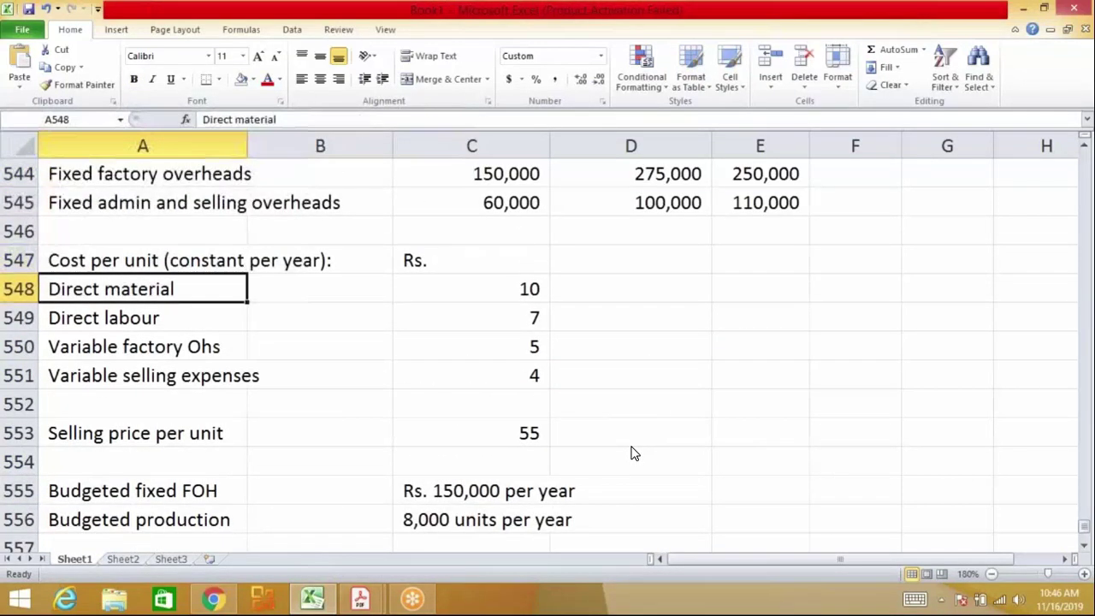
key("shift+Right")
key("shift+Right")
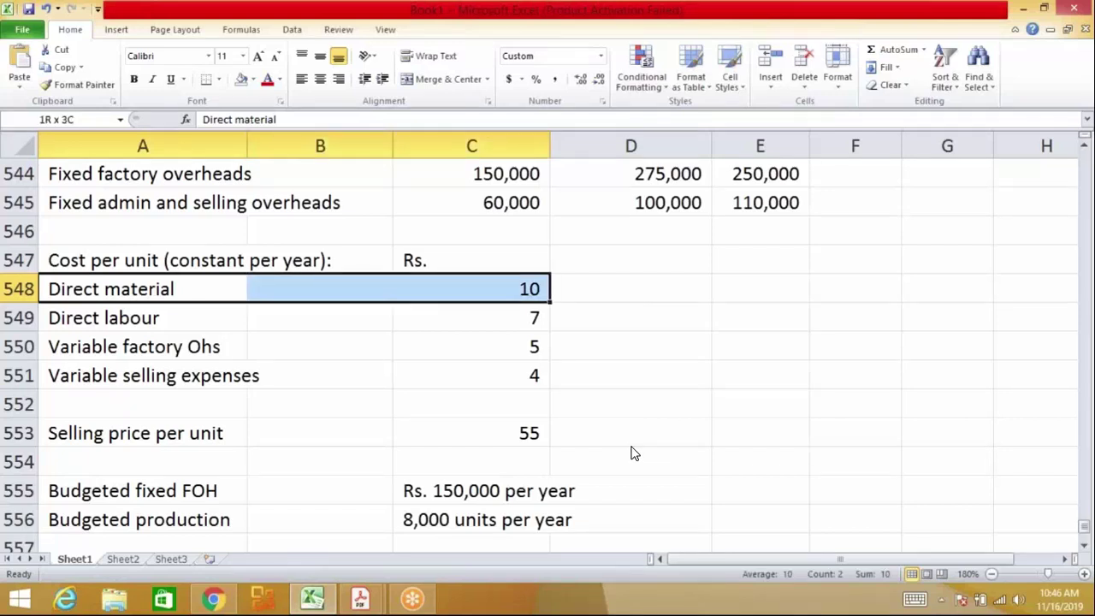
key("shift+Down")
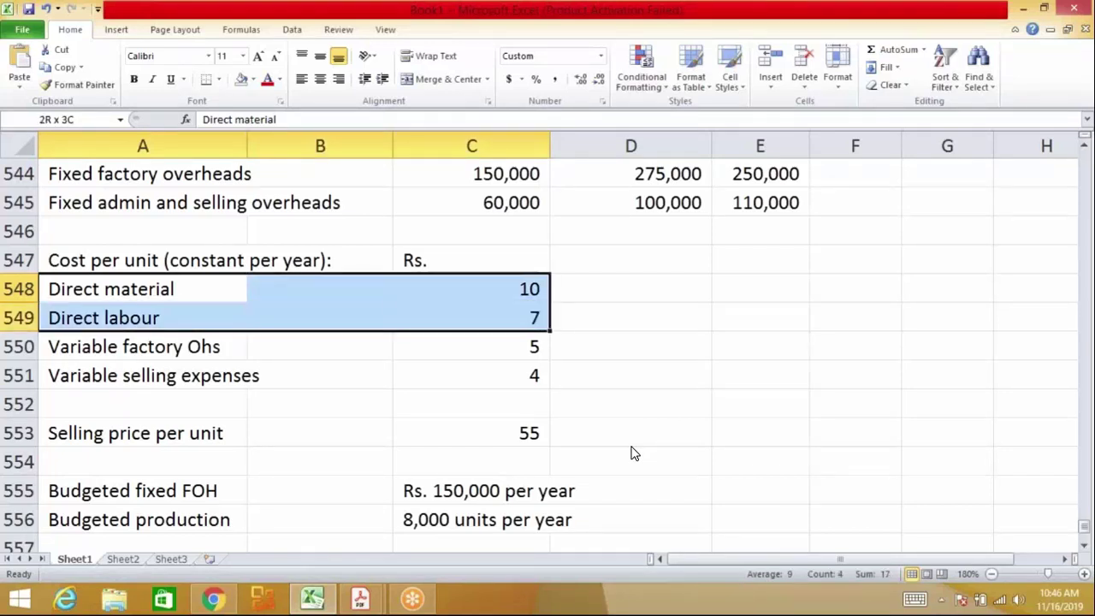
key("shift+Down")
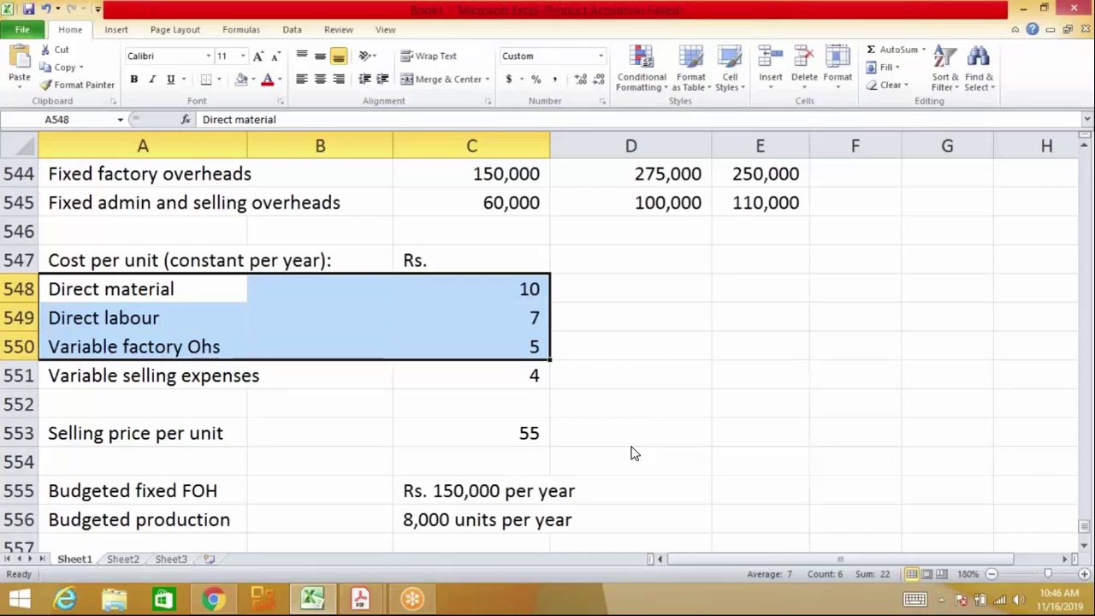
left_click(806, 31)
left_click(607, 395)
Enter the labels "DM", "DL" and "Variable FOH" in cells A565 to A567, below the marginal costing product cost label
key("Down")
key("Down")
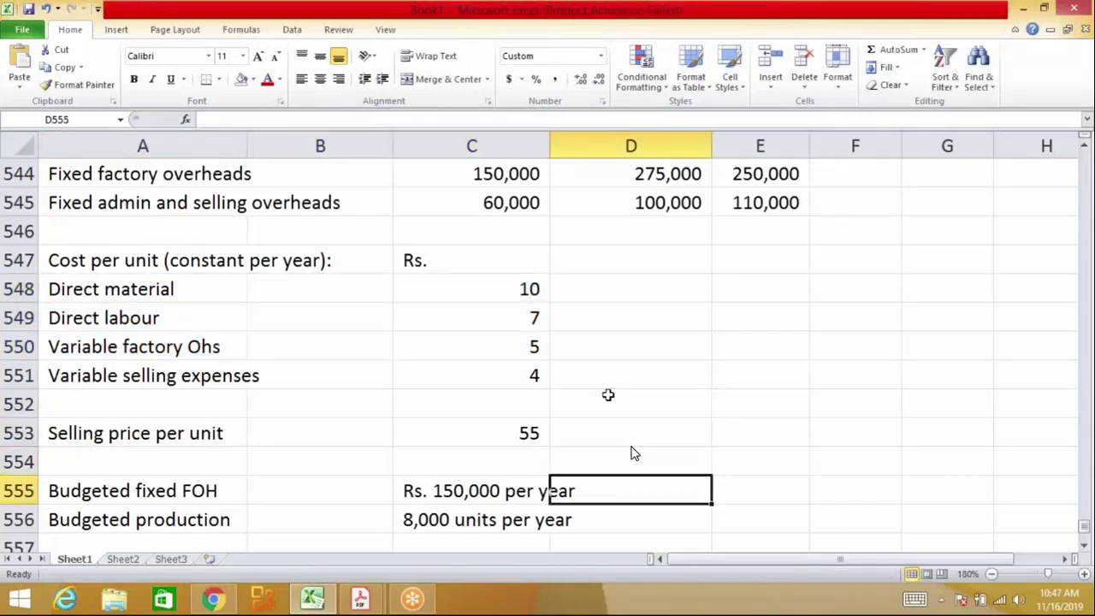
key("Down")
key("Down")
key("Down")
key("Down")
key("Down")
key("Down")
key("Down")
key("Down")
key("Down")
key("Down")
key("Down")
key("Down")
key("Down")
key("Left")
key("Left")
key("Left")
key("Up")
key("Up")
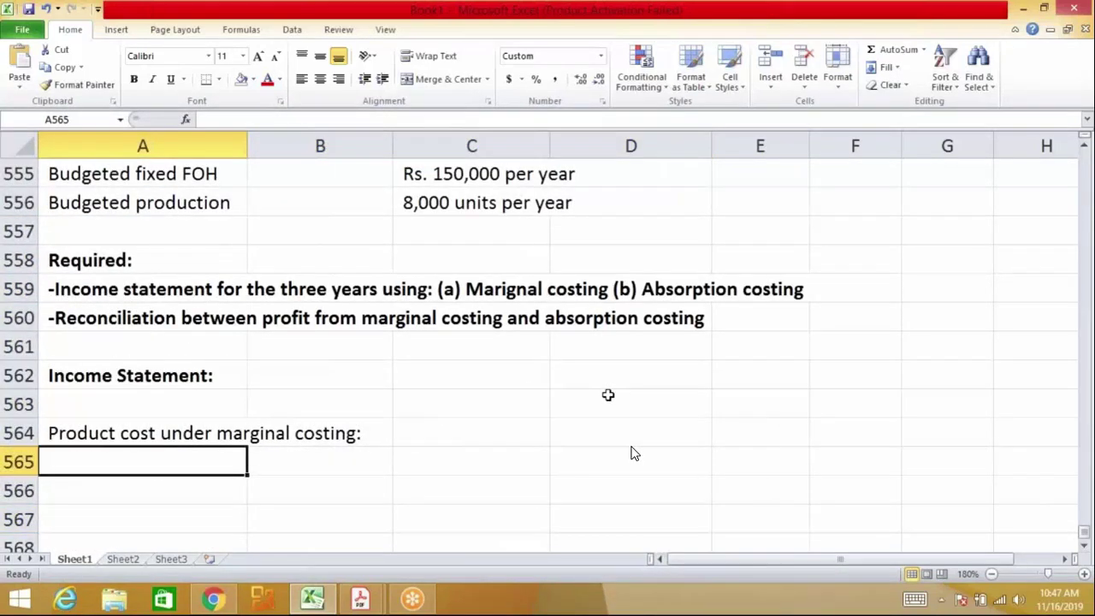
type("DM")
key("Return")
type("DL")
key("Return")
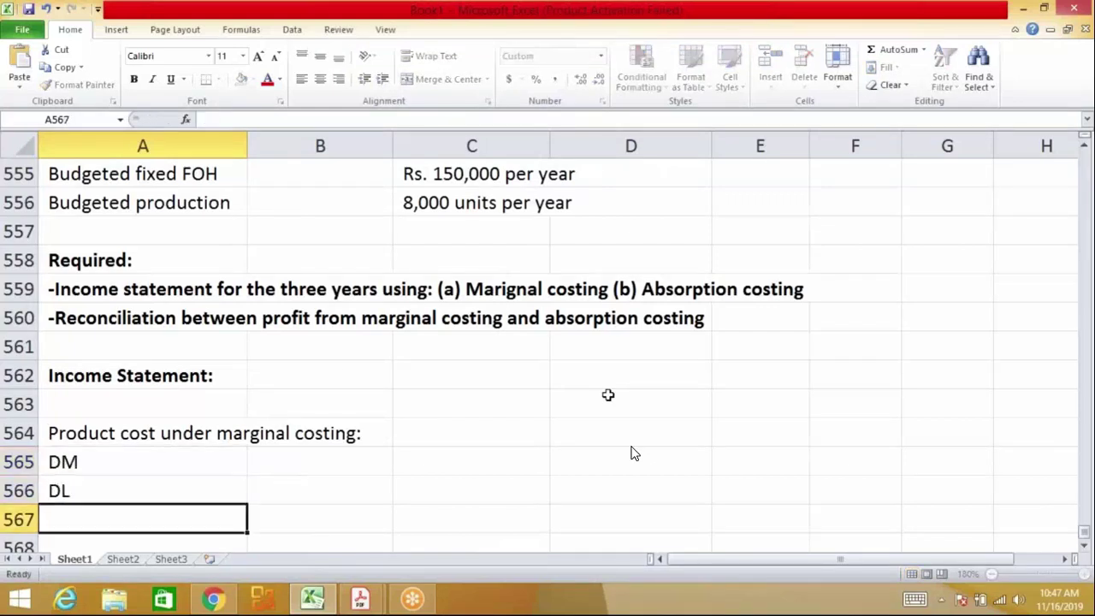
type("Varia")
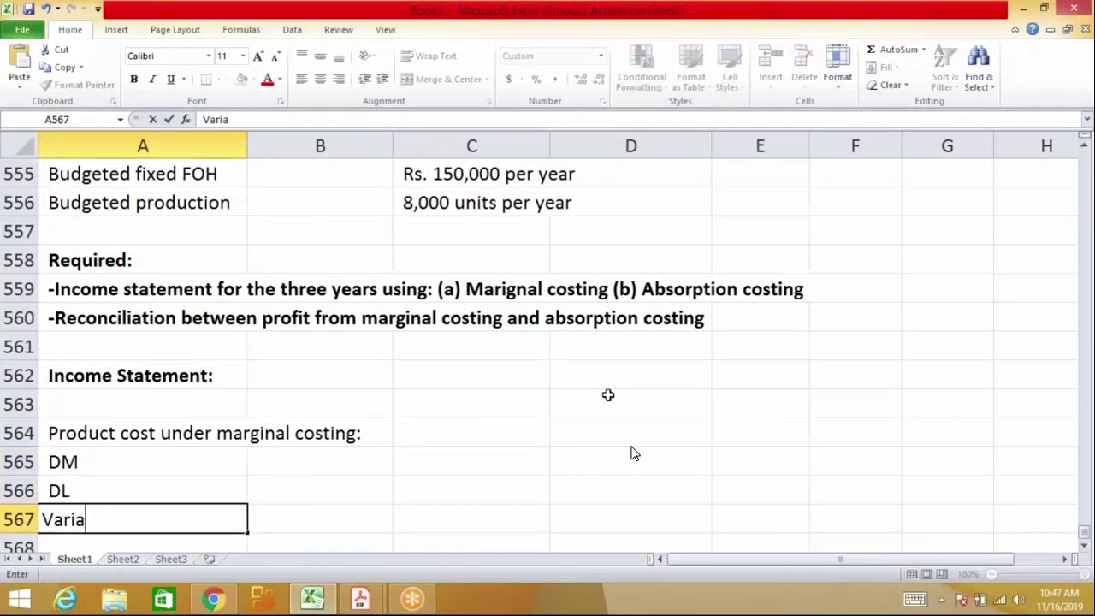
type("ble FOH")
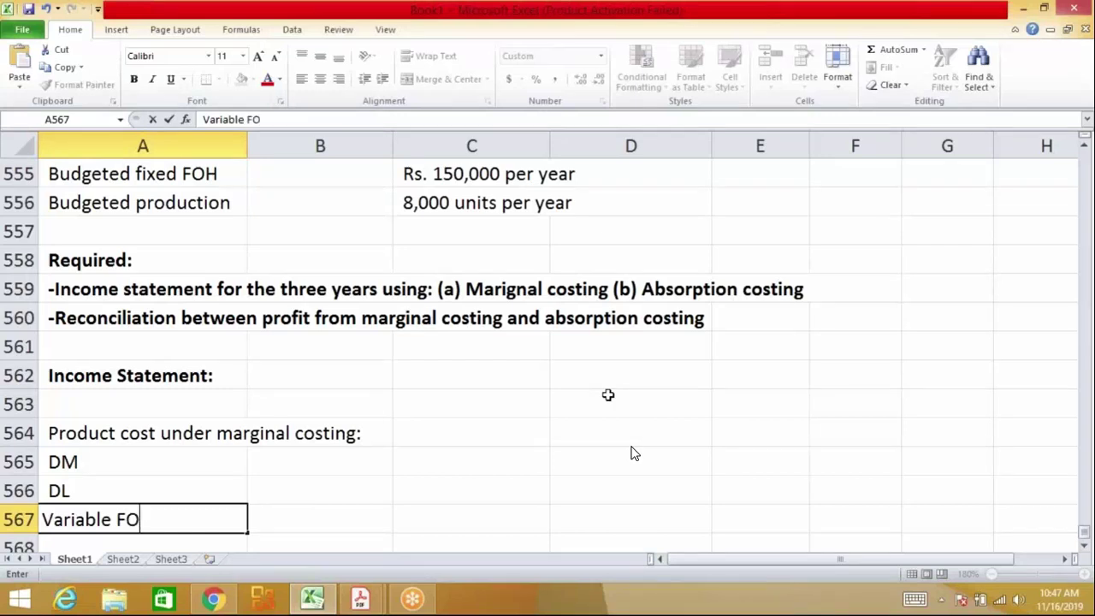
key("Return")
Insert a blank row above the DM row and enter the column heading "Rs." in cell C565
key("Right")
key("Right")
key("Up")
key("Up")
key("Up")
key("Up")
key("Down")
key("shift+space")
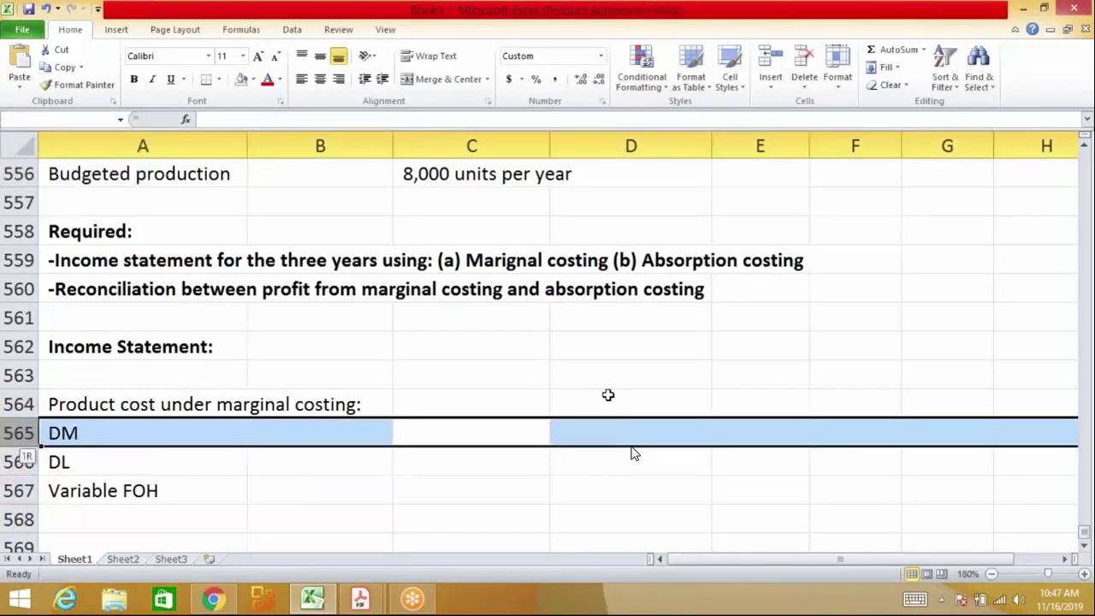
key("ctrl+plus")
type("Rs.")
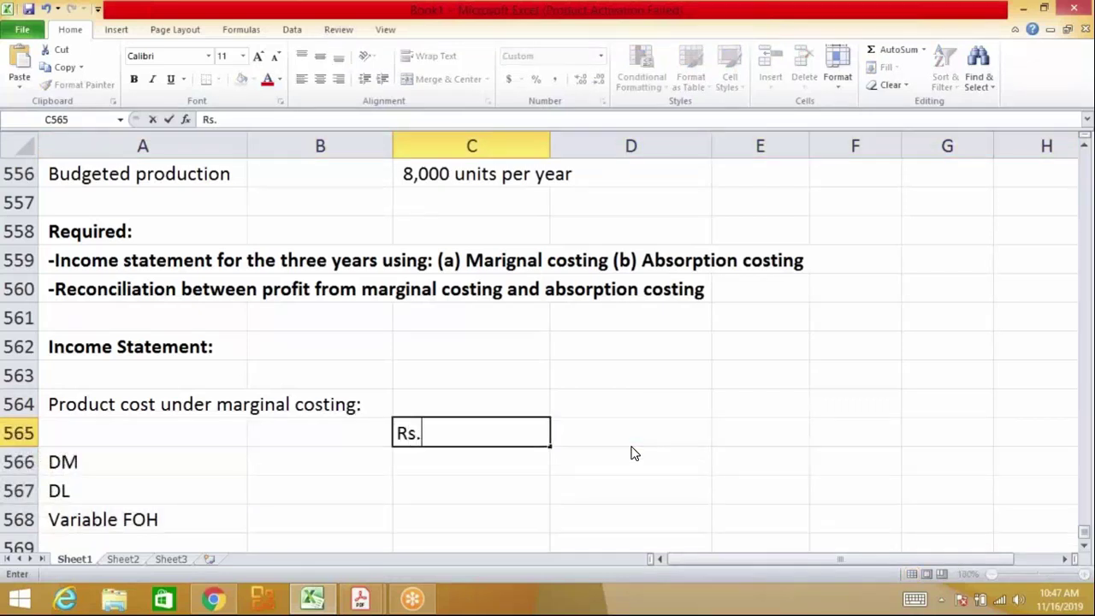
key("Return")
Review Example 1's three-year table of units produced, units sold and fixed overheads
key("Up")
key("Up")
key("Up")
key("Up")
key("Up")
key("Up")
key("Up")
key("Up")
key("Up")
key("Up")
key("Up")
key("Up")
key("Up")
key("Up")
key("Up")
key("Up")
key("Up")
key("Up")
key("Up")
key("Up")
key("Up")
key("Up")
key("Up")
key("Up")
key("Up")
key("Up")
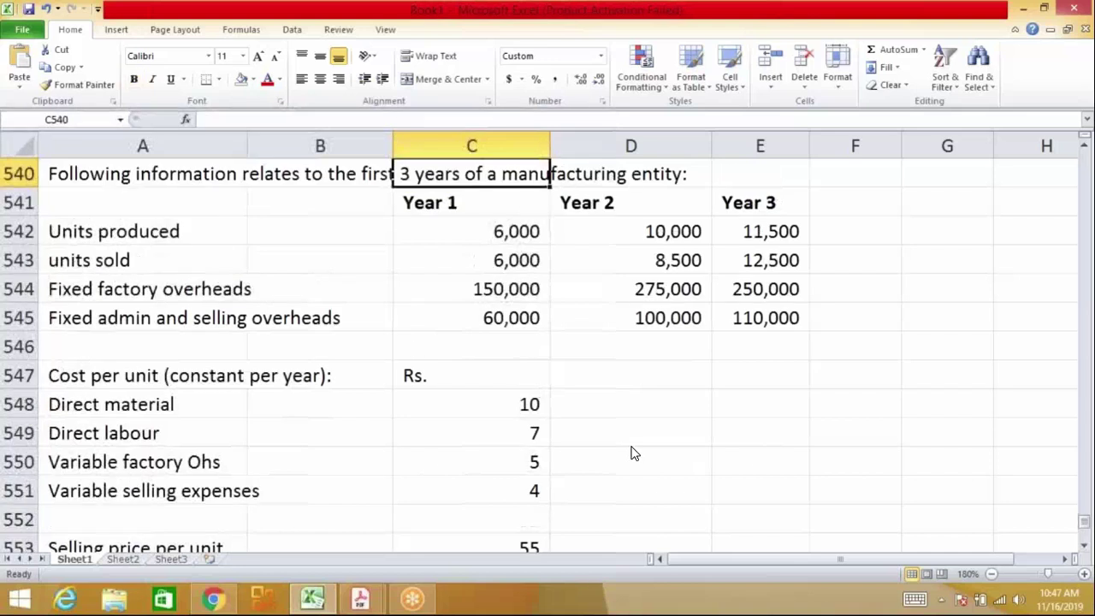
key("Up")
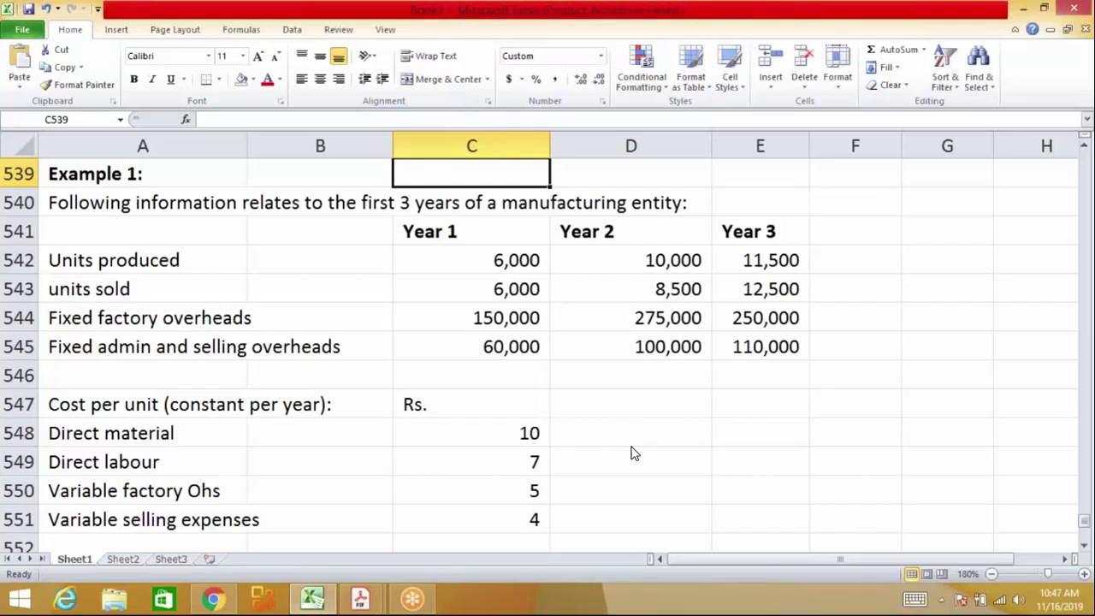
key("Down")
key("Down")
key("Down")
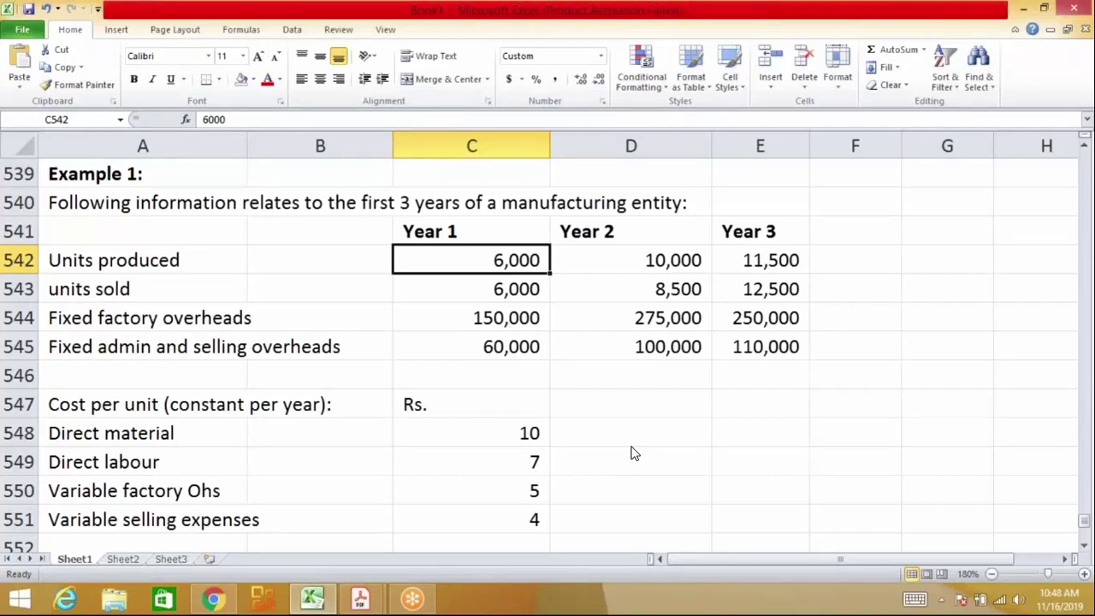
key("alt+Tab")
key("alt+Tab")
key("Return")
Copy Example 1's per-unit direct material, direct labour and variable factory overhead costs from cells C548 to C550
key("Down")
key("Down")
key("Down")
key("Down")
key("Down")
key("Down")
key("Down")
key("Down")
key("Down")
key("Down")
key("Down")
key("Down")
key("Down")
key("Down")
key("Down")
key("Down")
key("Down")
key("Down")
key("Down")
key("Down")
key("Down")
key("Down")
key("Down")
key("Left")
key("Right")
key("Up")
key("Up")
key("Up")
key("Up")
key("Up")
key("Up")
key("Up")
key("Up")
key("Up")
key("Up")
key("Up")
key("Up")
key("Up")
key("Up")
key("Up")
key("Up")
key("Up")
key("Up")
key("Up")
key("Up")
key("Up")
key("Up")
key("Down")
key("Down")
key("shift+Down")
key("shift+Down")
key("ctrl+c")
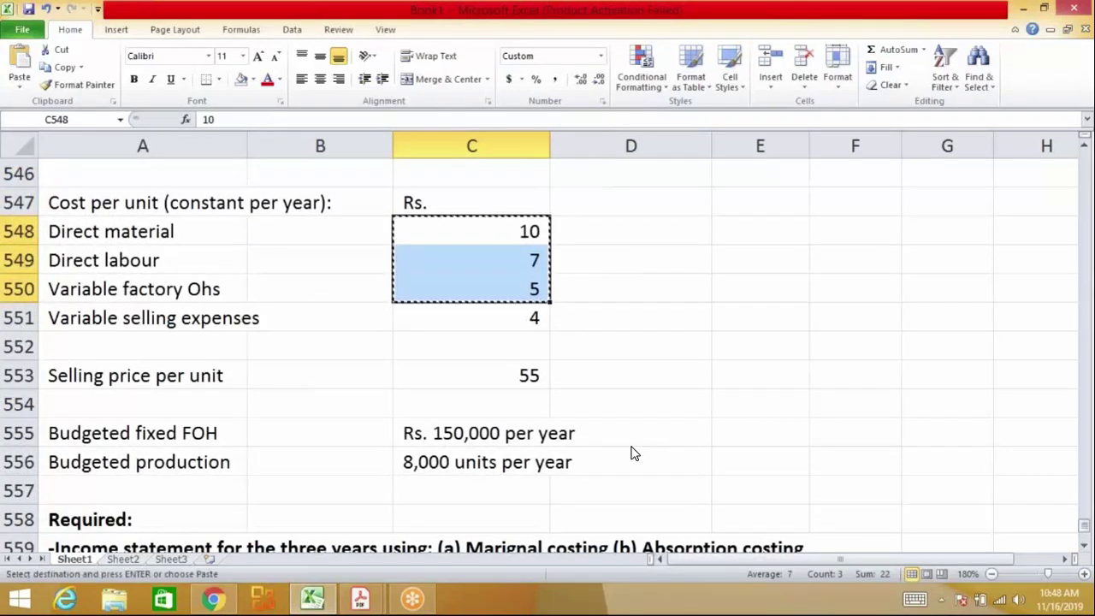
Paste the copied unit costs beside DM, DL and Variable FOH in cells C566 to C568
key("Down")
key("Down")
key("Down")
key("Down")
key("Down")
key("Down")
key("Down")
key("Down")
key("Down")
key("Down")
key("Down")
key("Down")
key("Down")
key("Down")
key("Down")
key("Down")
key("Down")
key("Down")
key("Down")
key("Down")
key("Up")
key("Up")
key("Up")
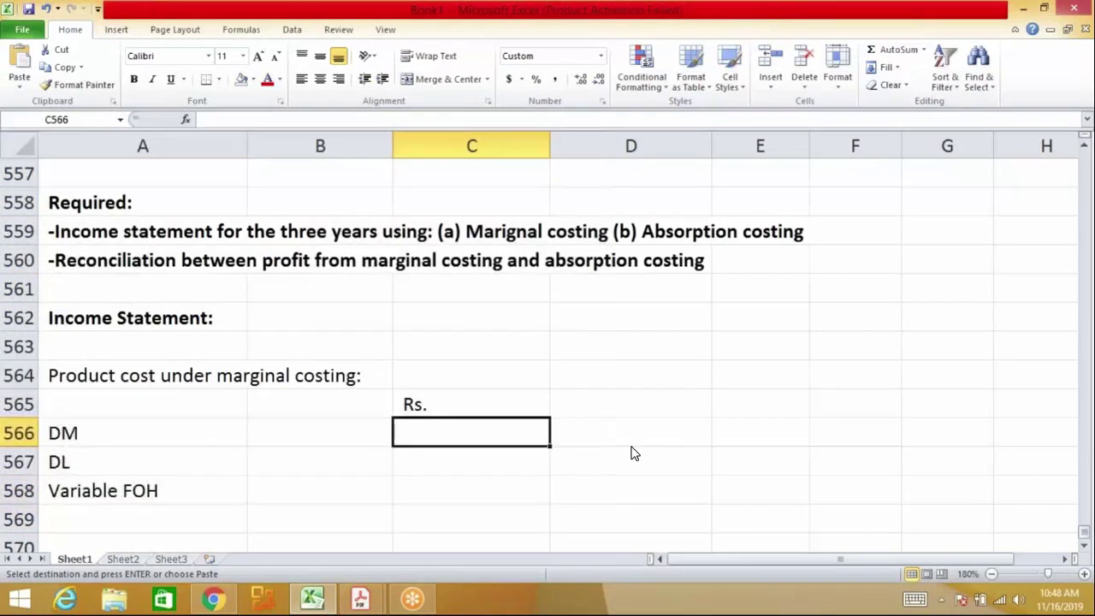
key("ctrl+v")
Sum C566:C568 in cell C569 and give the total a top and double bottom border
key("Down")
key("Down")
key("Down")
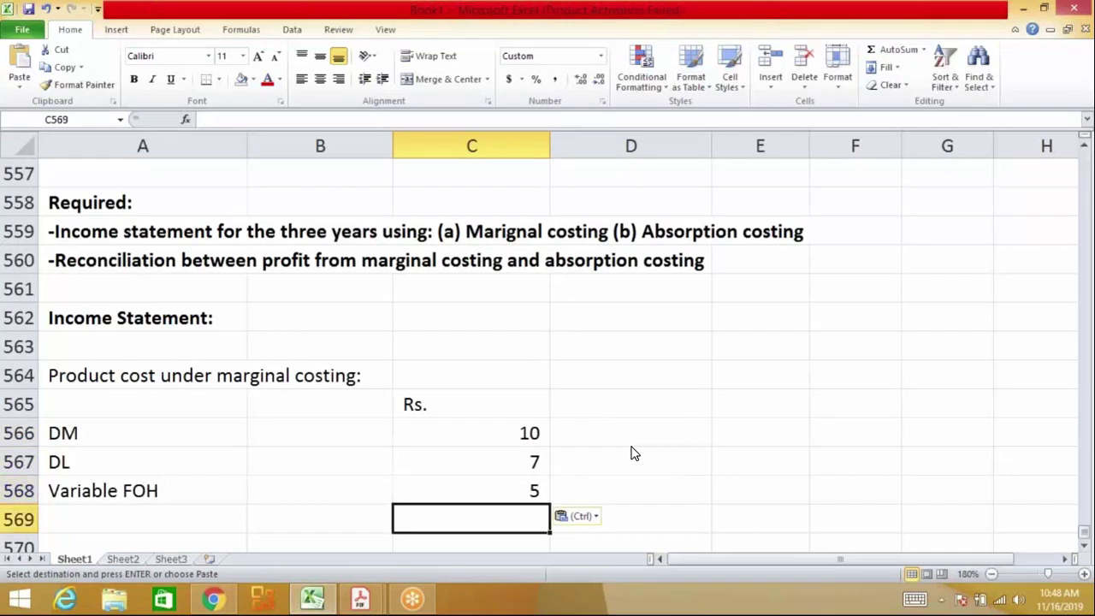
key("alt+equal")
key("Return")
key("Up")
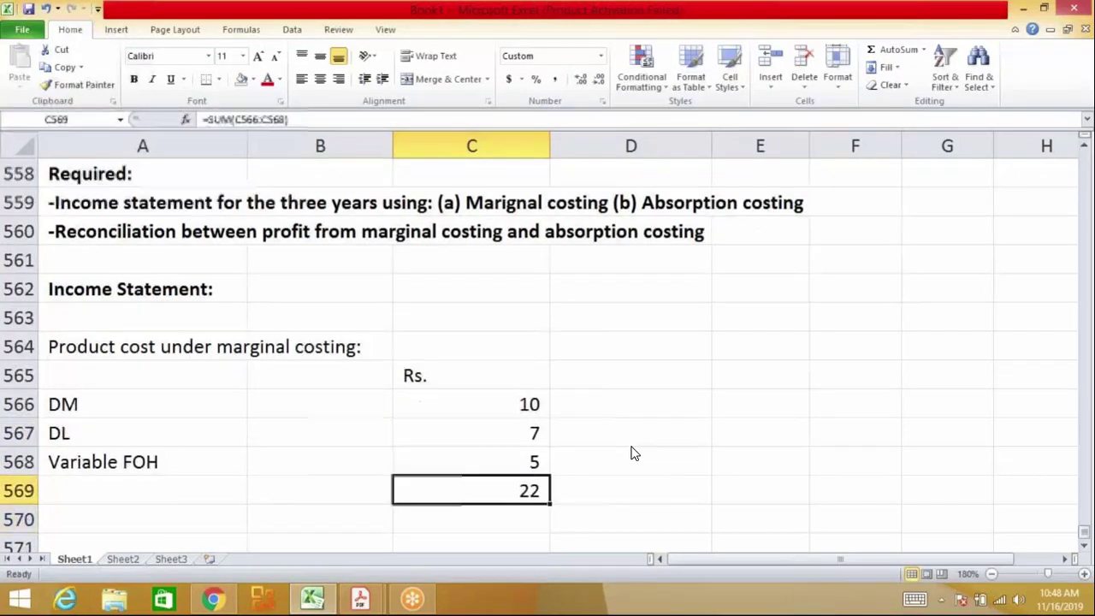
left_click(219, 80)
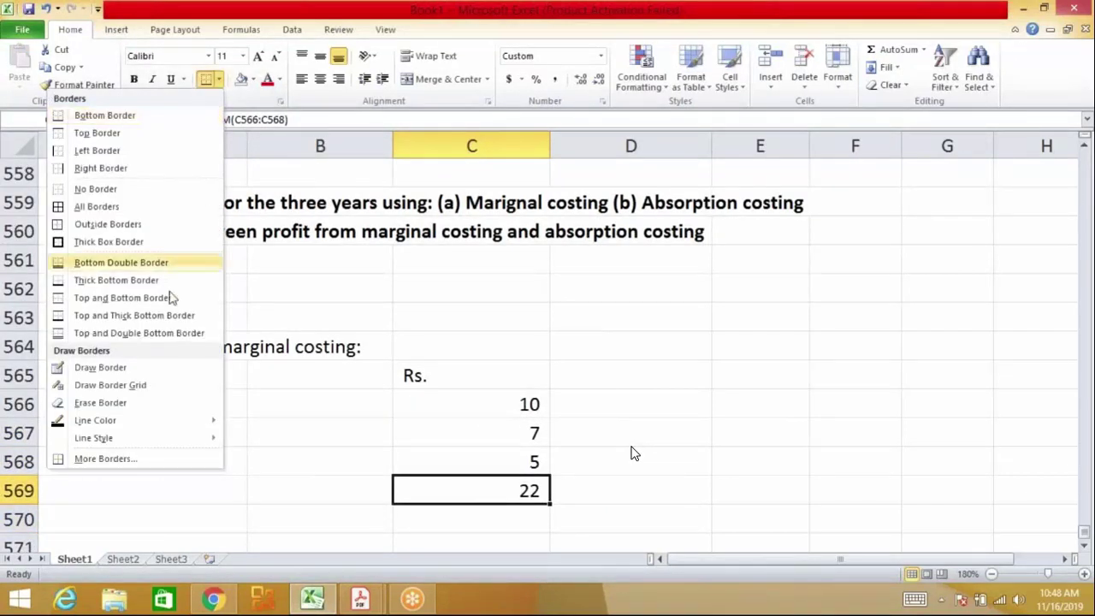
left_click(136, 333)
Review the components and total of the product cost under marginal costing
key("Left")
key("Left")
key("Up")
key("Up")
key("Up")
key("Up")
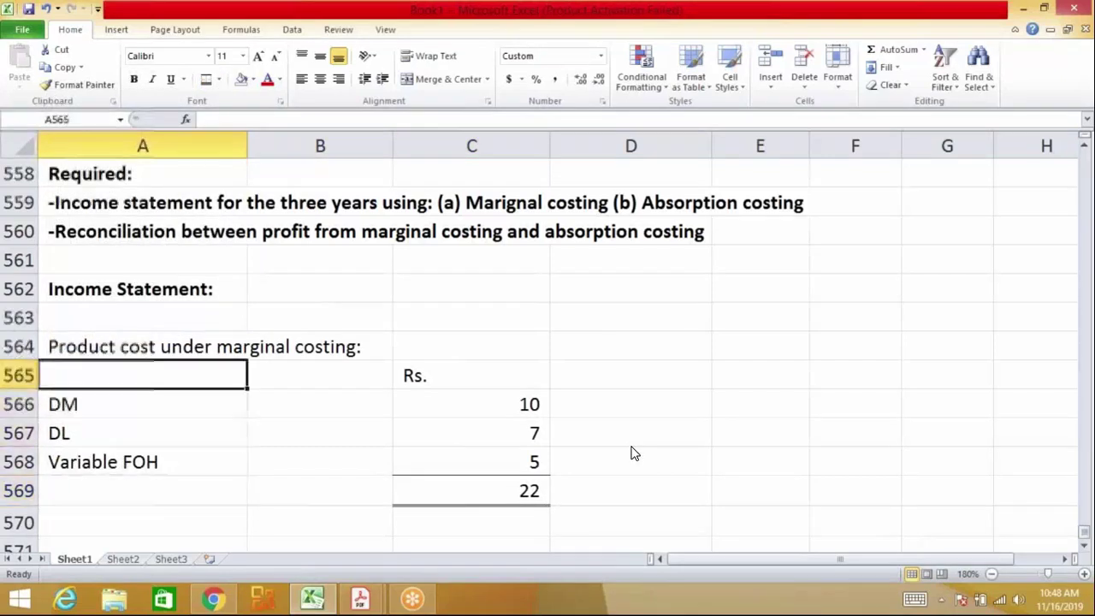
key("Up")
key("Down")
key("Down")
key("Down")
key("Down")
key("Right")
key("Right")
key("Down")
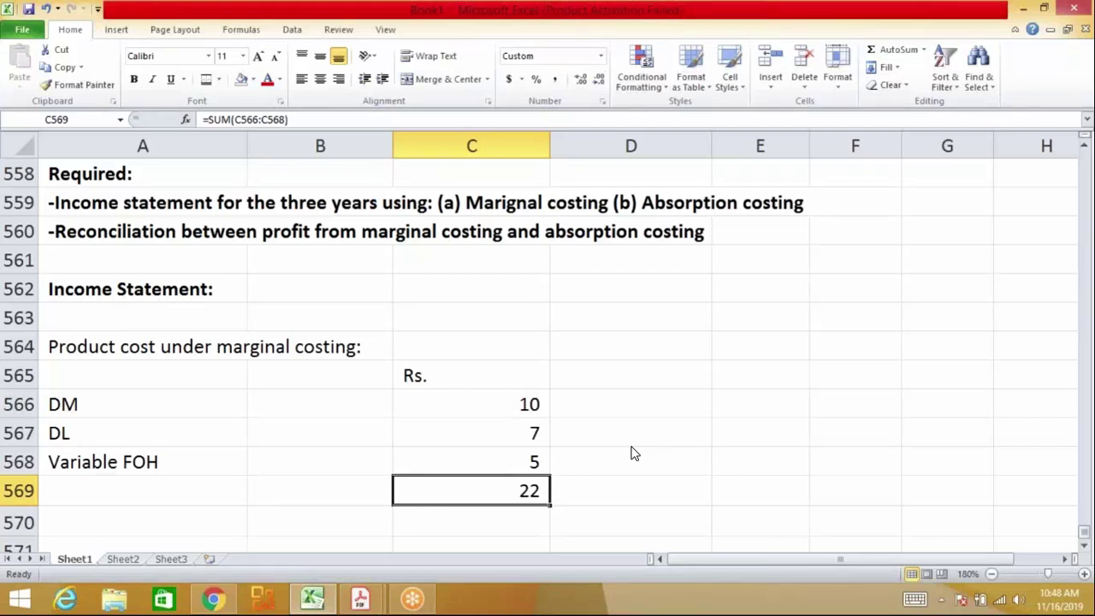
key("Left")
key("Left")
key("Up")
key("Up")
key("Up")
key("Up")
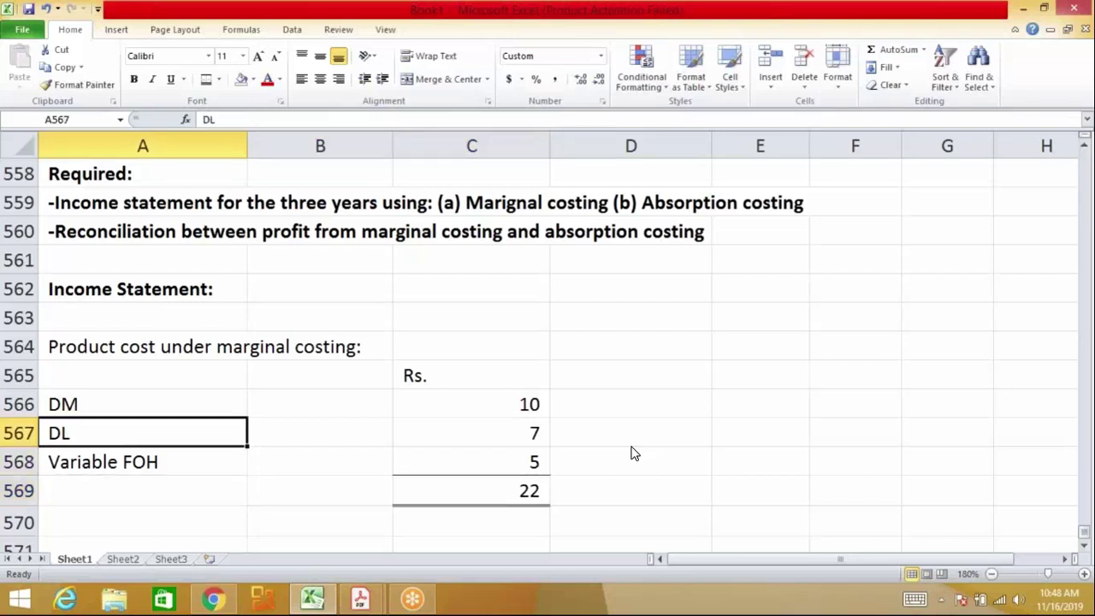
key("Down")
key("Down")
key("Down")
key("Down")
key("Down")
key("Down")
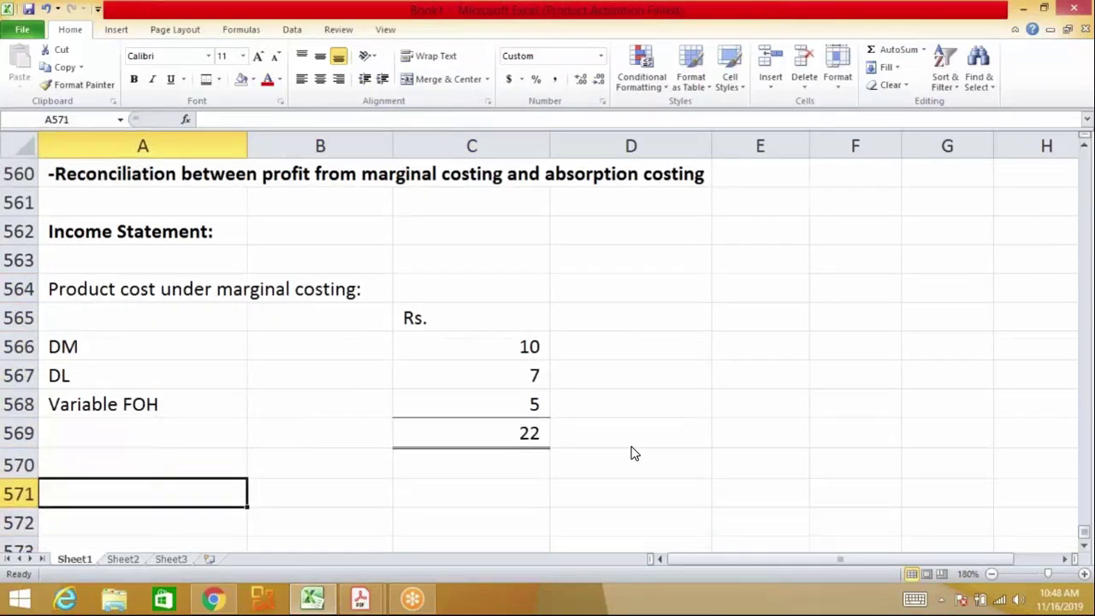
Change the heading in cell A562 to "Income Statement-Marginal Costing:"
key("Up")
key("Up")
key("Up")
key("Up")
key("Up")
key("Up")
key("Up")
key("Up")
key("Up")
key("F2")
key("BackSpace")
type("-M")
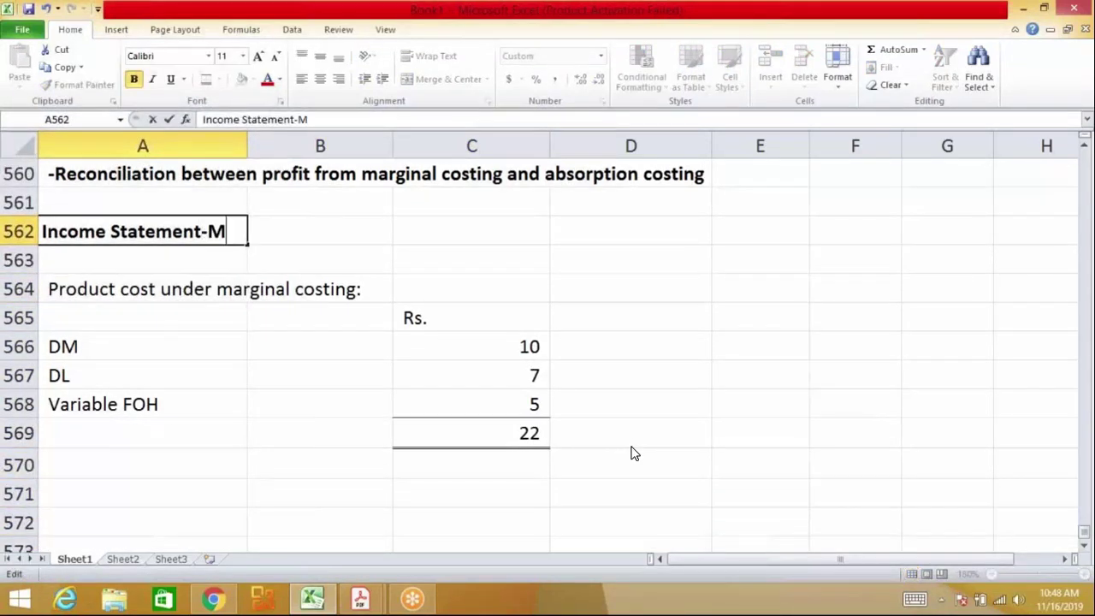
type("arginal Costing:")
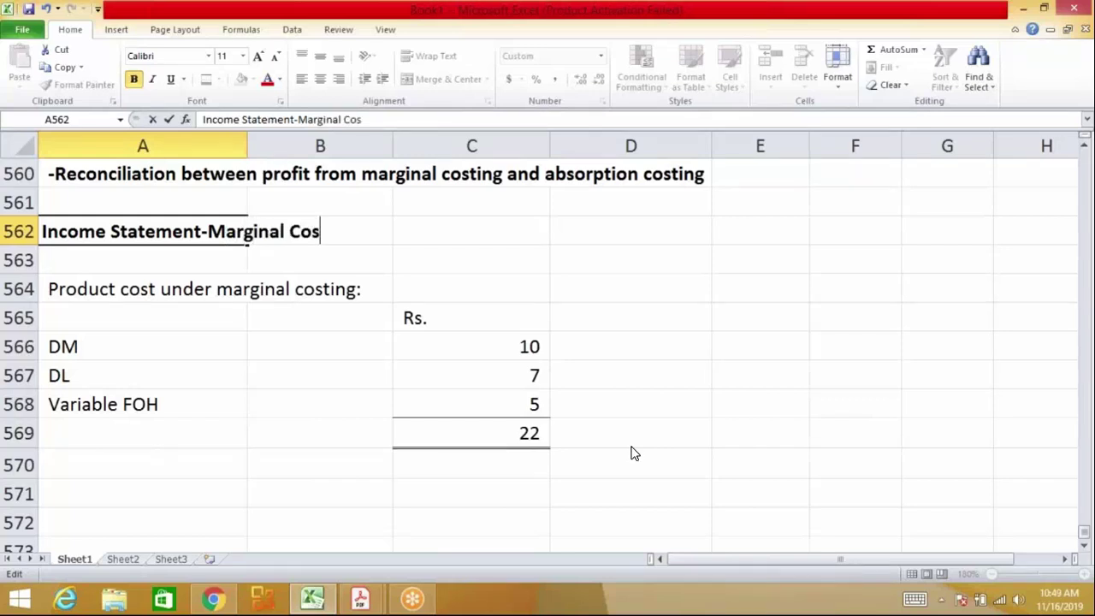
key("Return")
Review the marginal costing income statement format in rows 503 to 515 and return to Example 1's solution
key("Down")
key("Down")
key("Down")
key("Down")
key("Down")
key("Down")
key("Down")
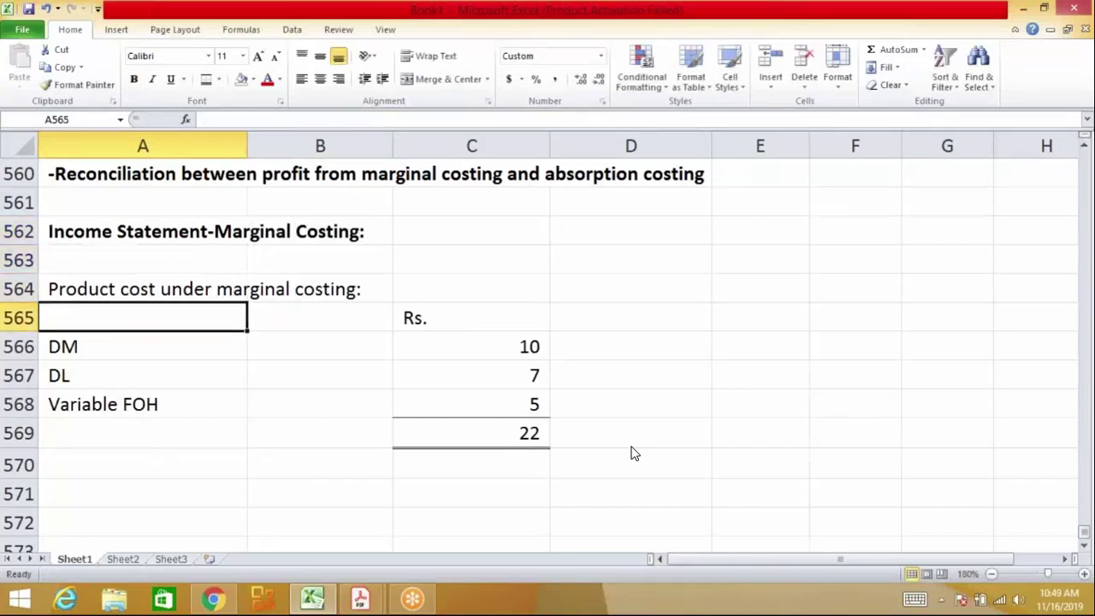
key("Down")
key("Down")
key("Up")
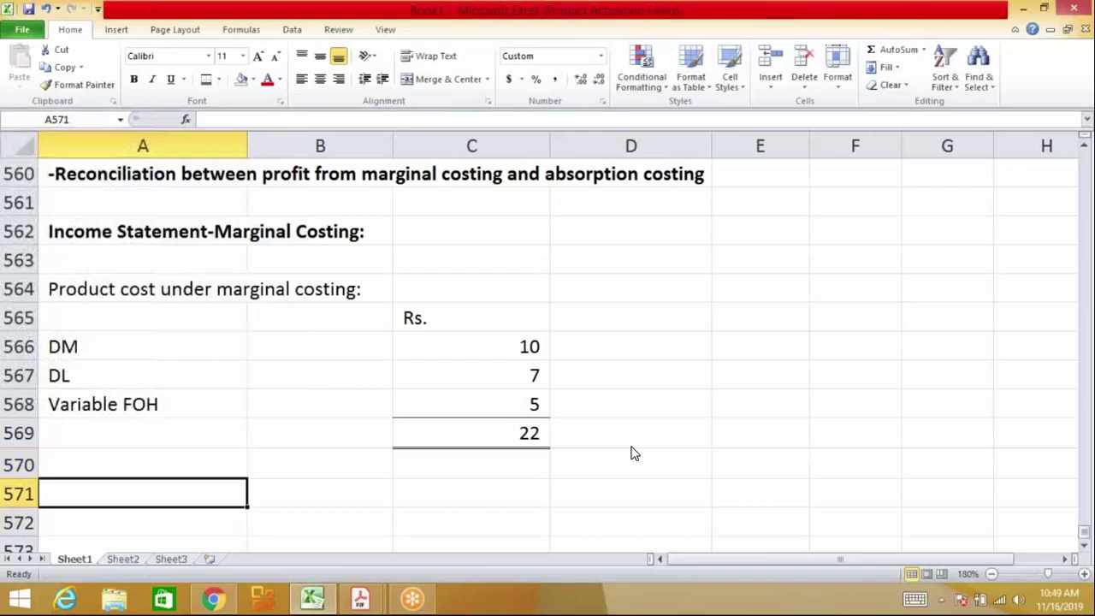
key("Page_Up")
key("Page_Up")
key("Page_Up")
key("Page_Up")
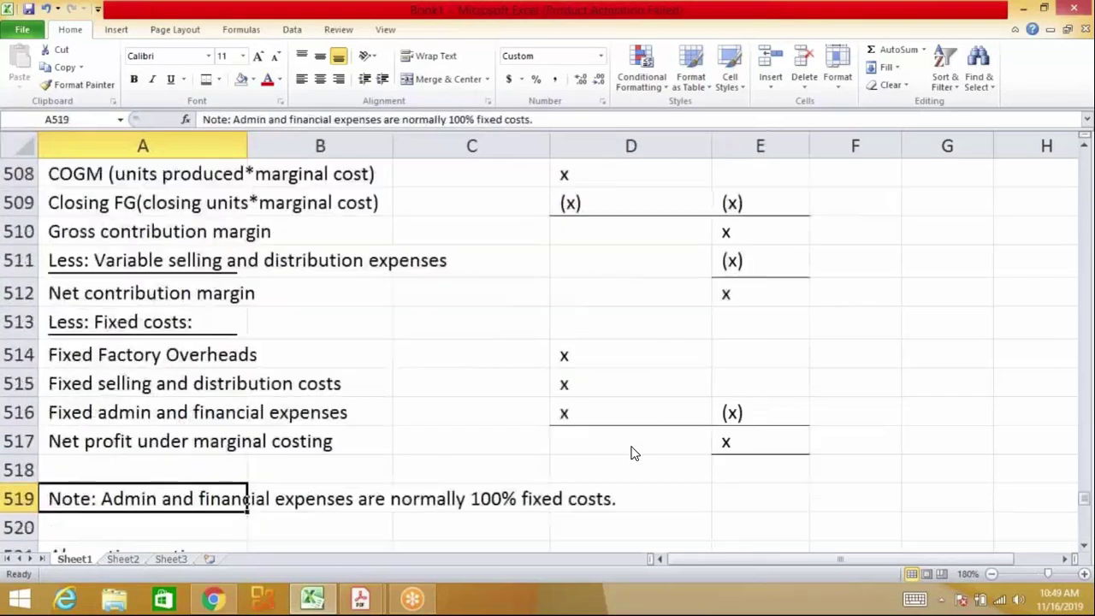
key("Page_Up")
key("Down")
key("Down")
key("Down")
key("Down")
key("Down")
key("Down")
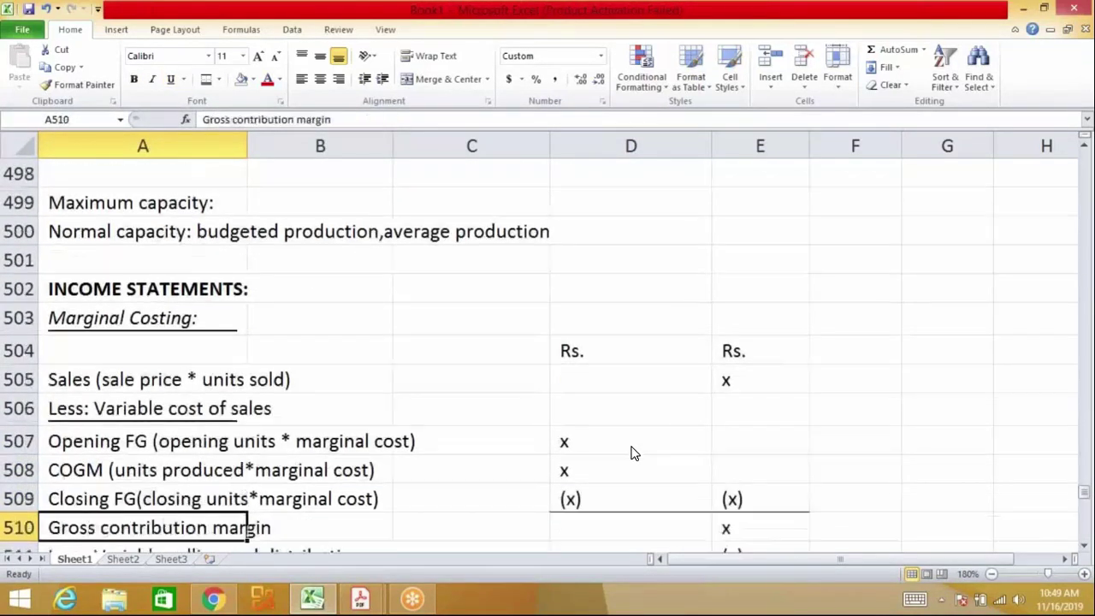
key("Down")
key("Down")
key("Down")
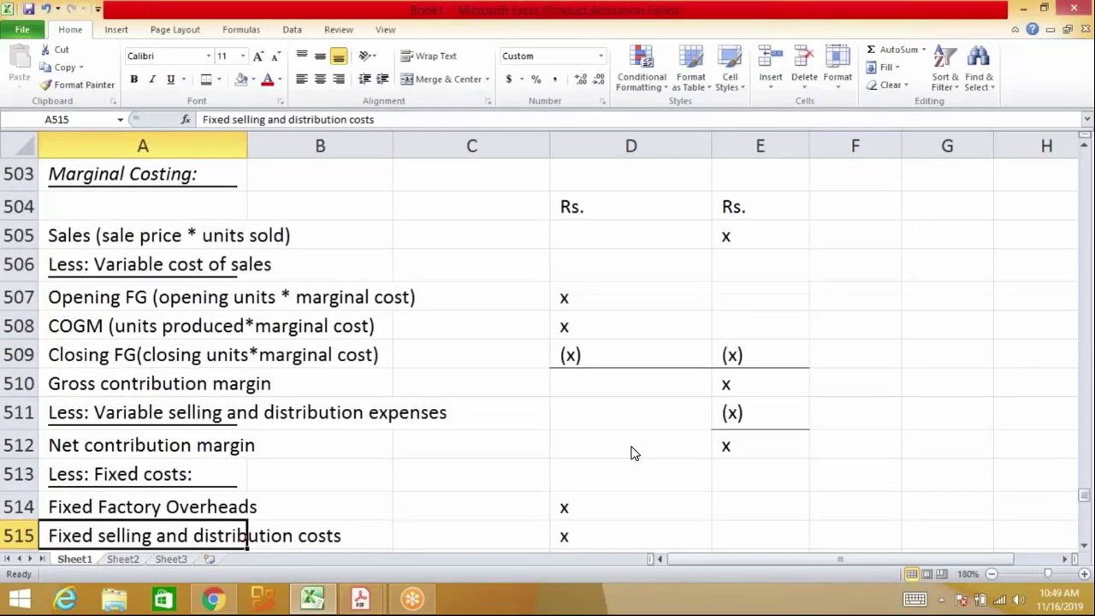
key("Page_Down")
key("Page_Down")
key("Page_Down")
key("Page_Down")
key("Page_Down")
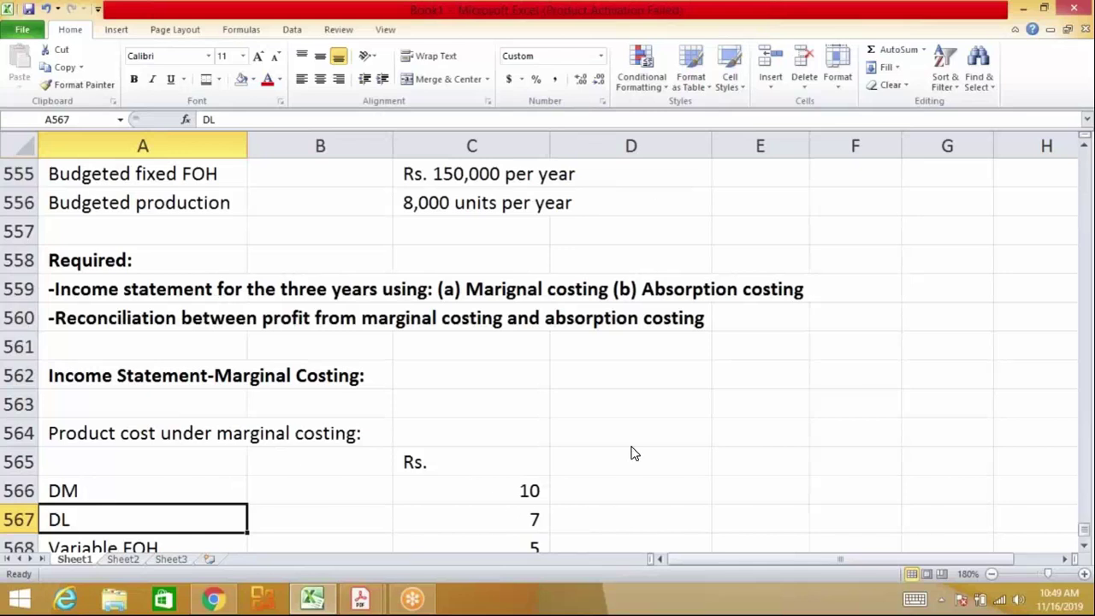
Enter the underlined heading "Income statement-Marginal costing:" in cell A571
key("Up")
key("Up")
key("Up")
key("Up")
key("Up")
key("Up")
key("Up")
key("Up")
key("Up")
key("Up")
key("Down")
type("I")
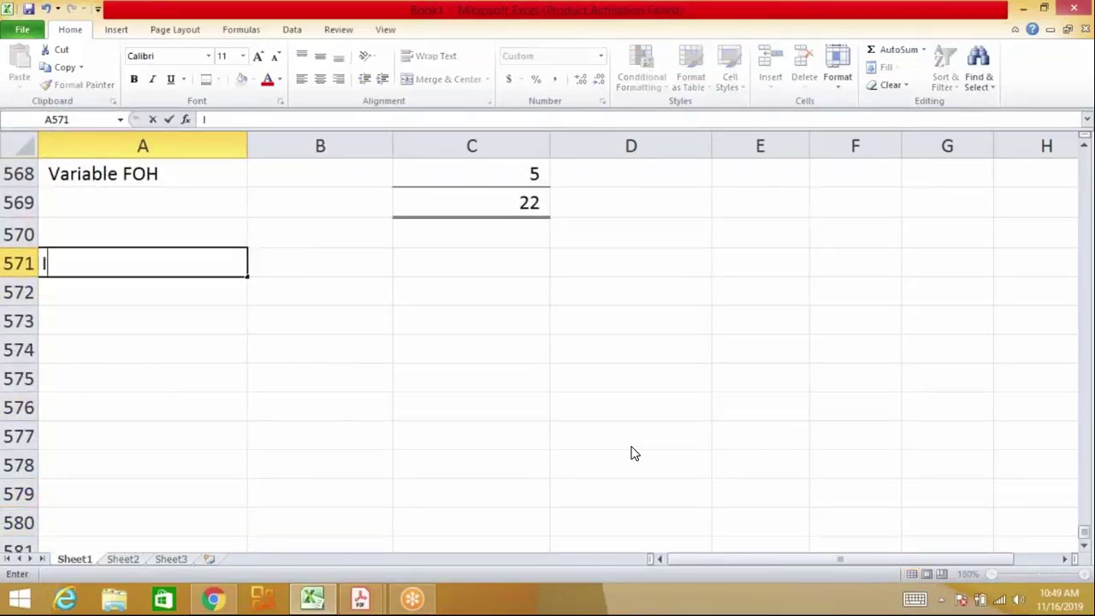
type("ncome statem")
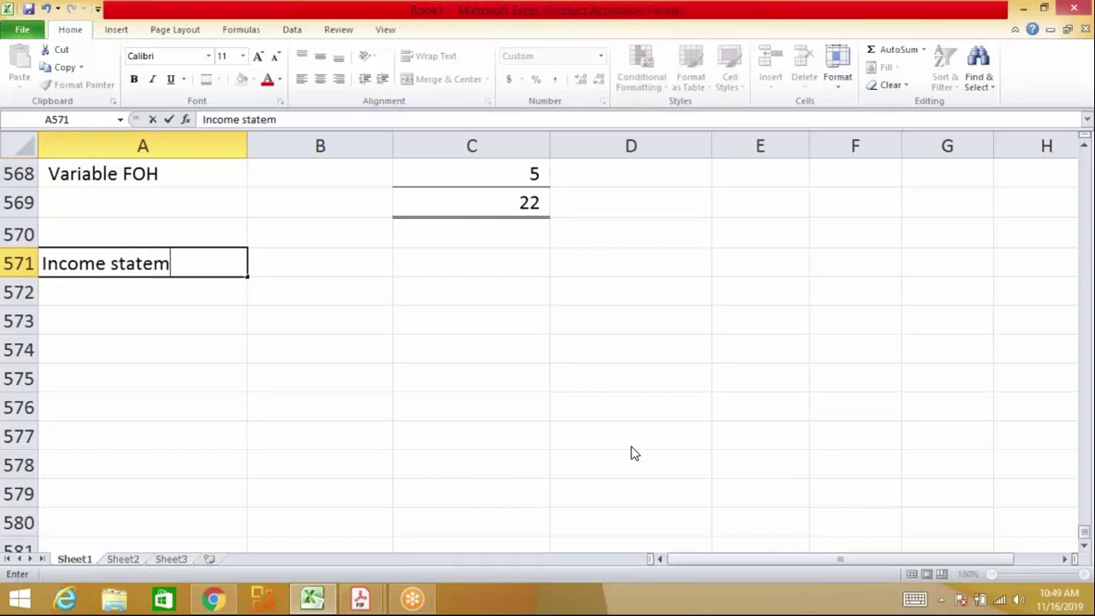
type("ent-M")
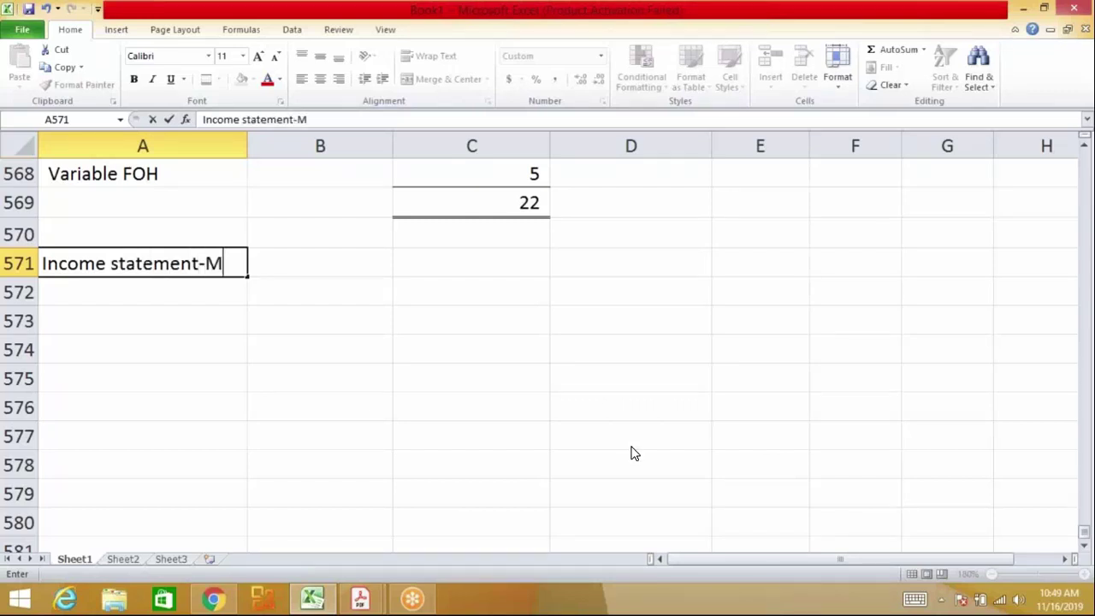
type("arginal costing:")
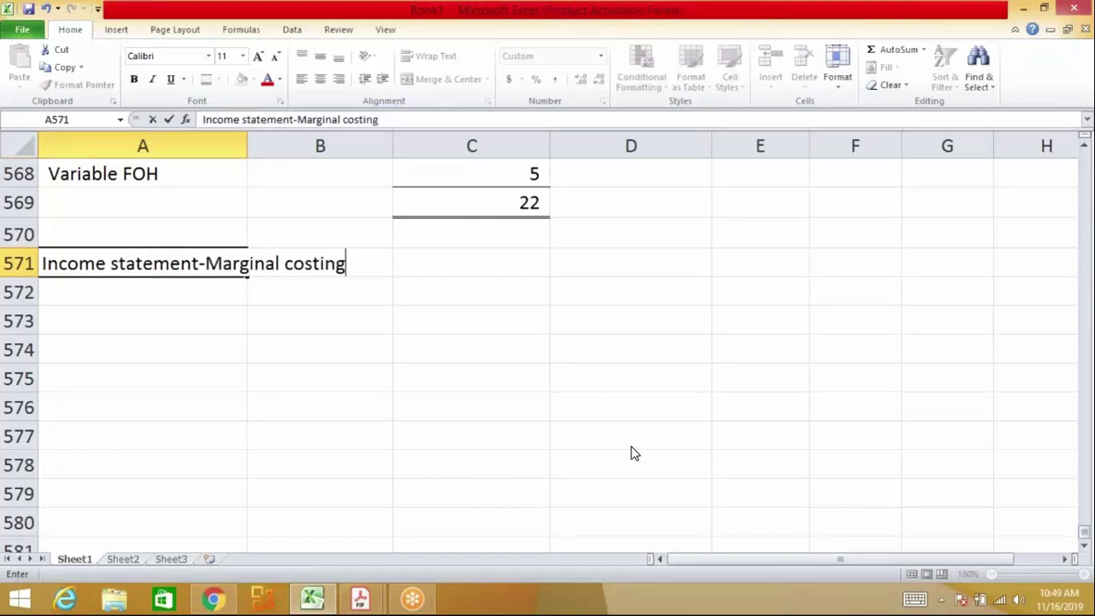
key("ctrl+Return")
key("ctrl+u")
Enter the column headings Year 1, Year 2 and Year 3 in cells C572:E572
key("Down")
key("Down")
key("Right")
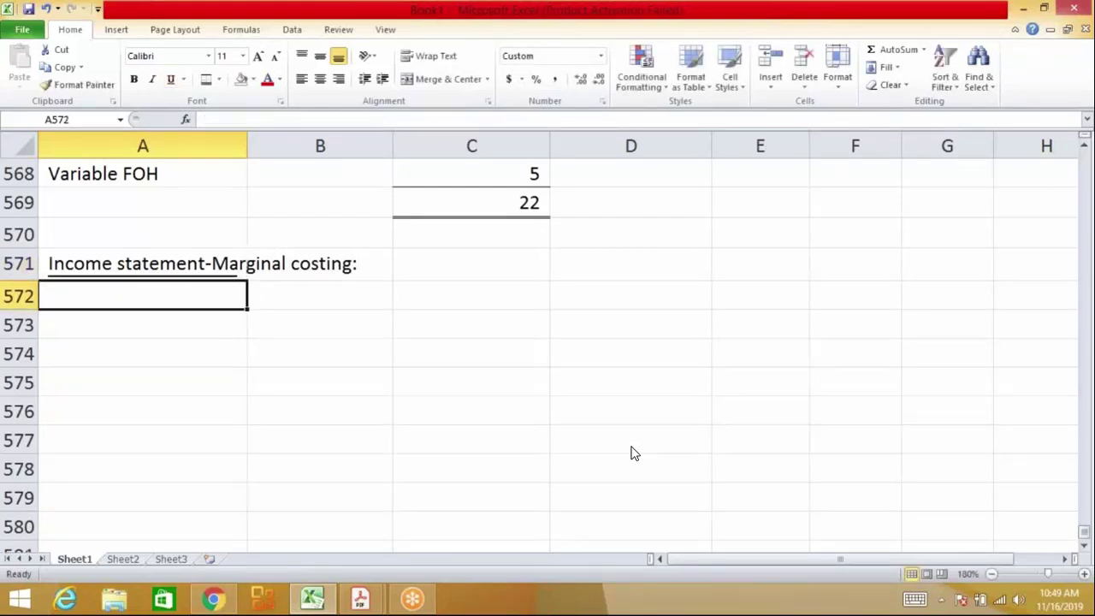
key("Right")
key("Up")
type("Year 1")
key("Right")
type("Year ")
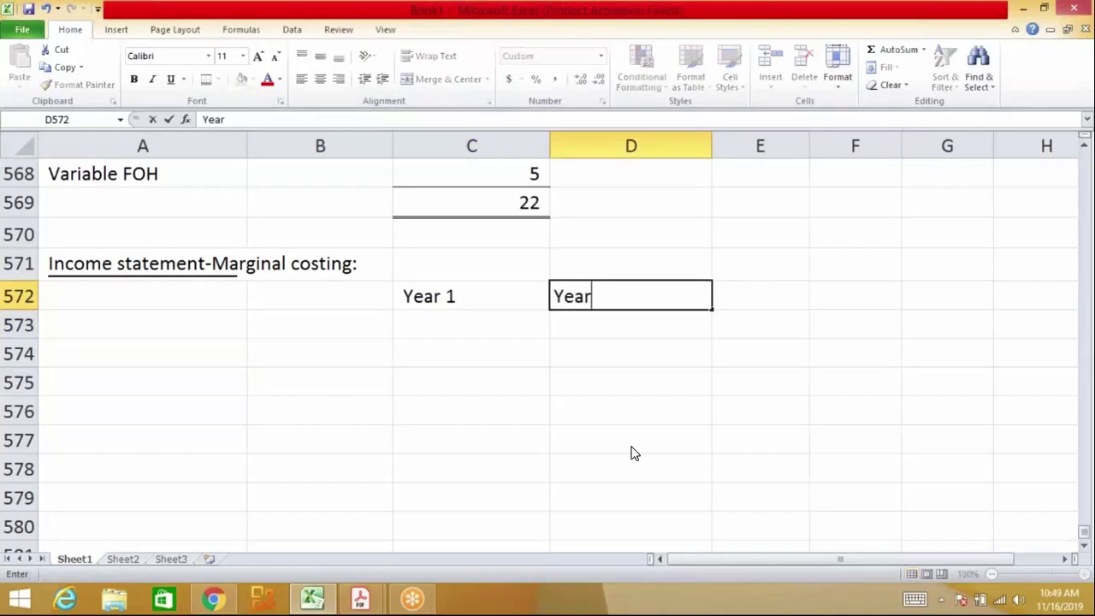
type("2")
key("Right")
type("Year 3")
key("Return")
Make the three year headings in C572:E572 bold
key("Left")
key("Left")
key("Up")
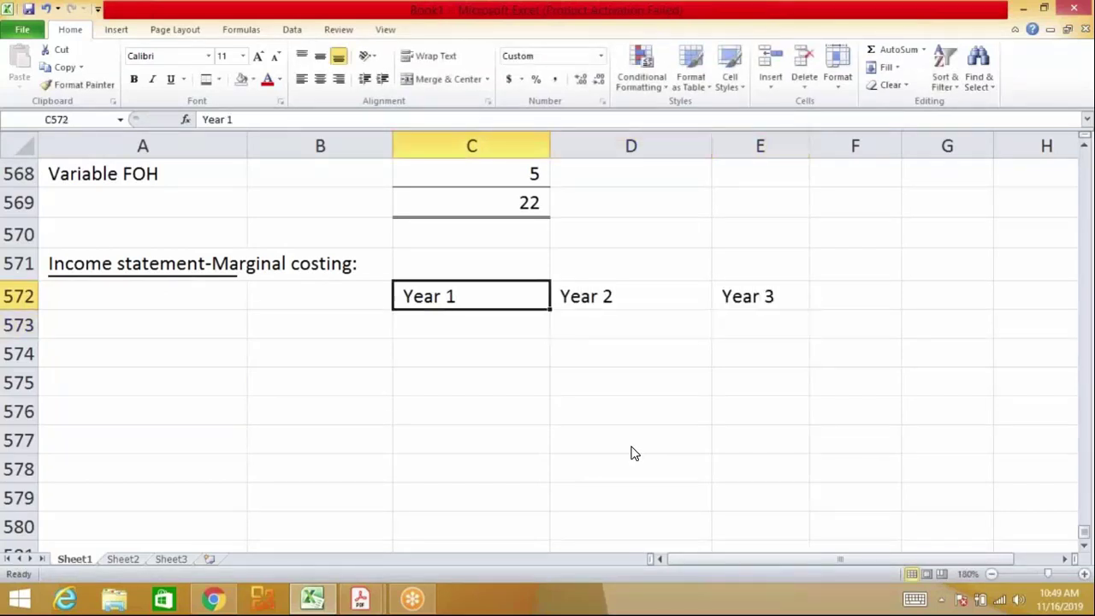
key("shift+Right")
key("shift+Right")
key("ctrl+b")
key("Down")
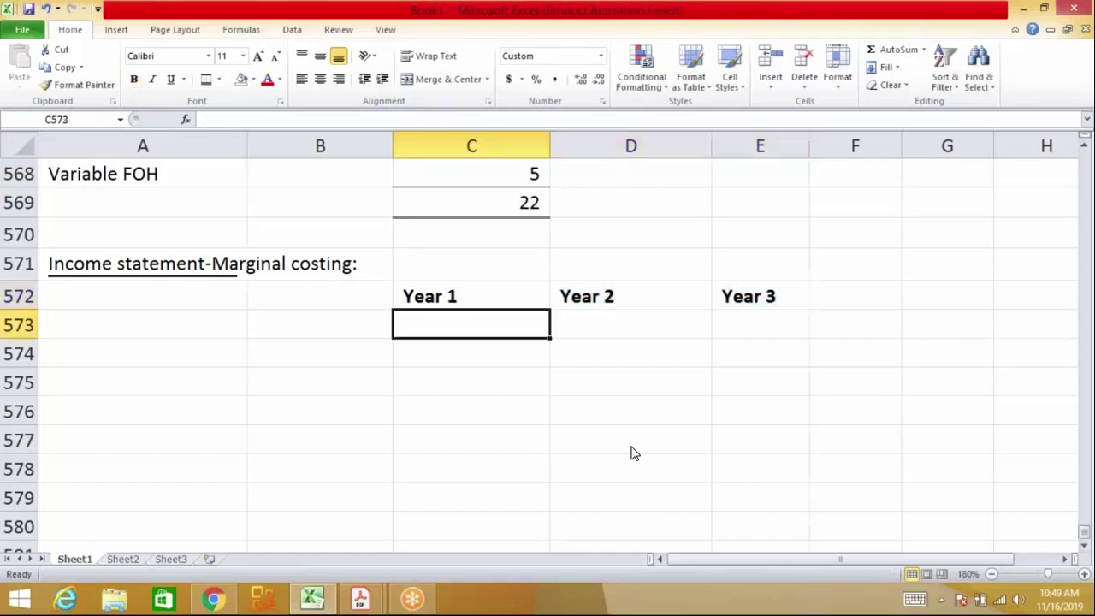
Label the first line of the marginal costing statement "Sales" in cell A573
key("Left")
key("Left")
type("Sales")
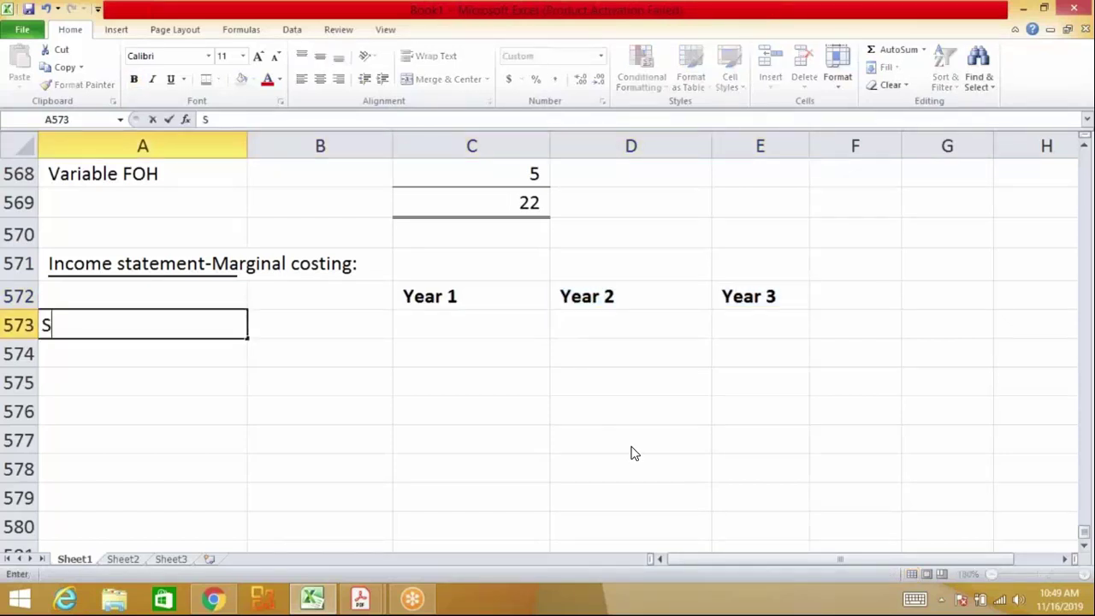
key("Return")
key("Up")
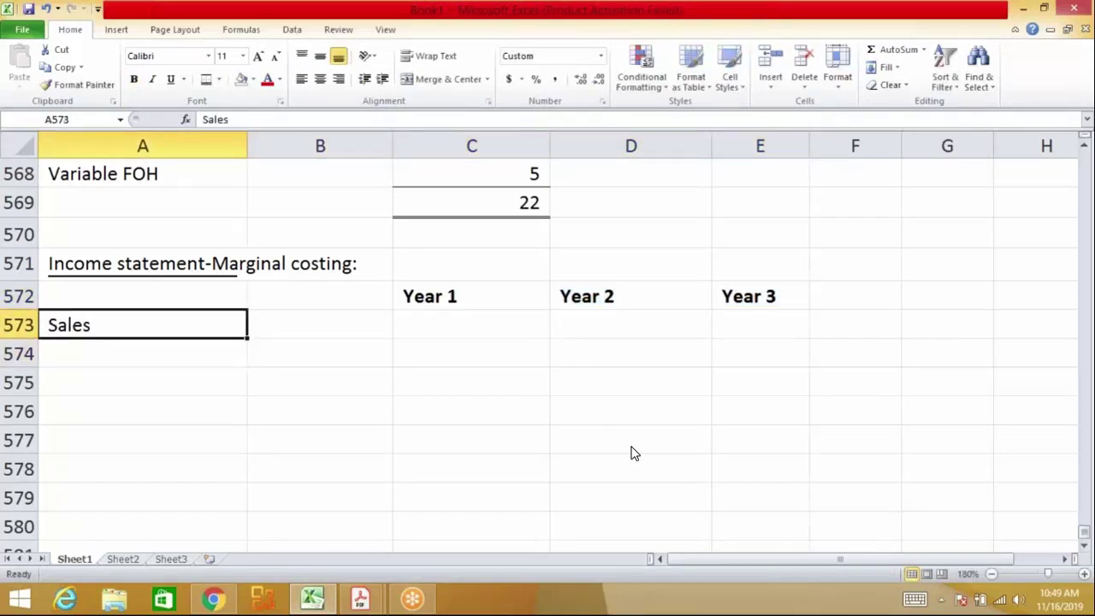
Examine the units sold for the three years in row 543 of Example 1's data
left_click(443, 318)
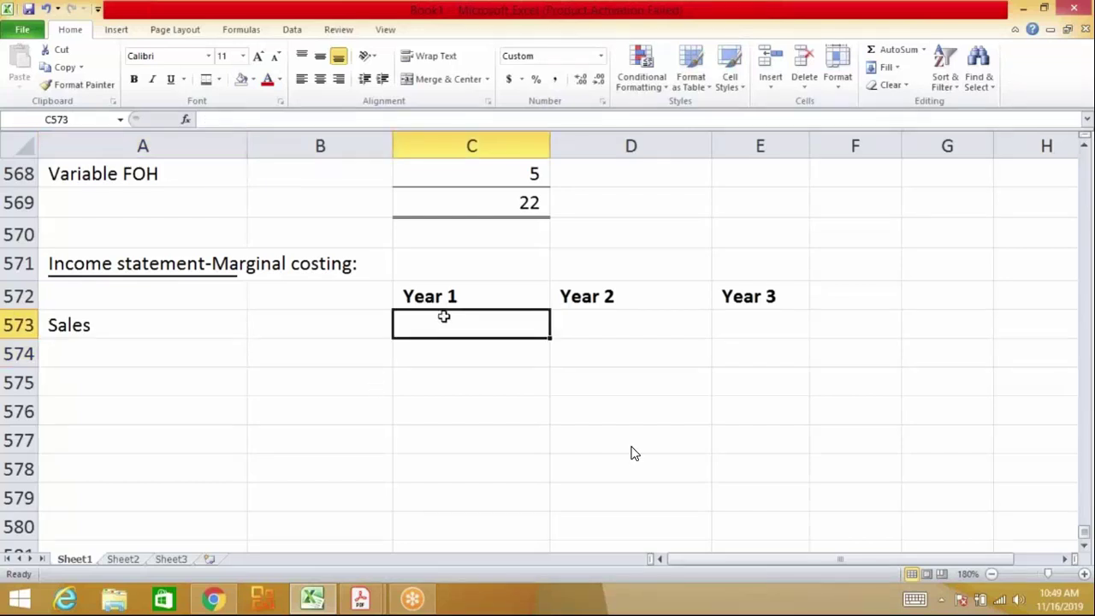
key("Up")
key("Up")
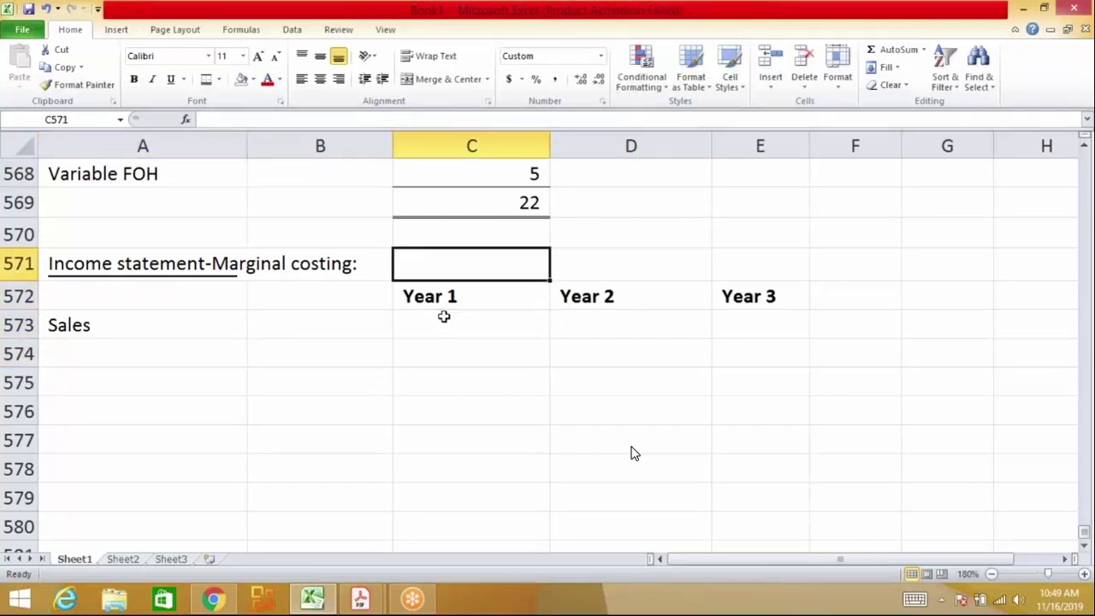
key("Up")
key("Up")
key("Up")
key("Up")
key("Up")
key("Up")
key("Up")
key("Up")
key("Up")
key("Up")
key("Up")
key("Up")
key("Up")
key("Up")
key("Up")
key("Up")
key("Up")
key("Up")
key("Up")
key("Up")
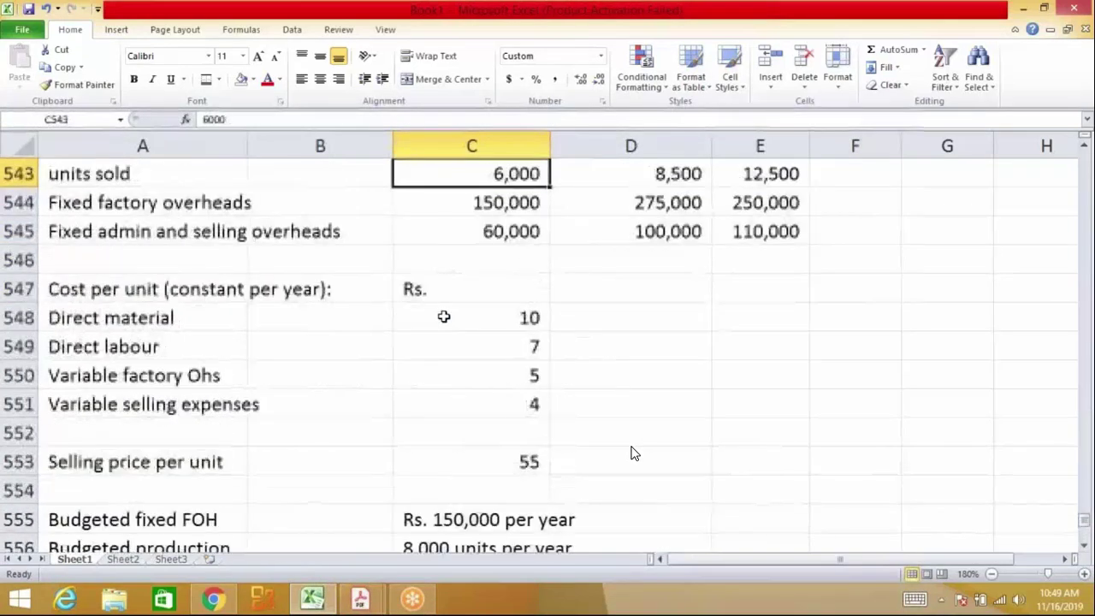
key("Up")
key("Up")
key("Up")
key("Down")
key("Down")
key("Down")
key("shift+Right")
key("shift+Right")
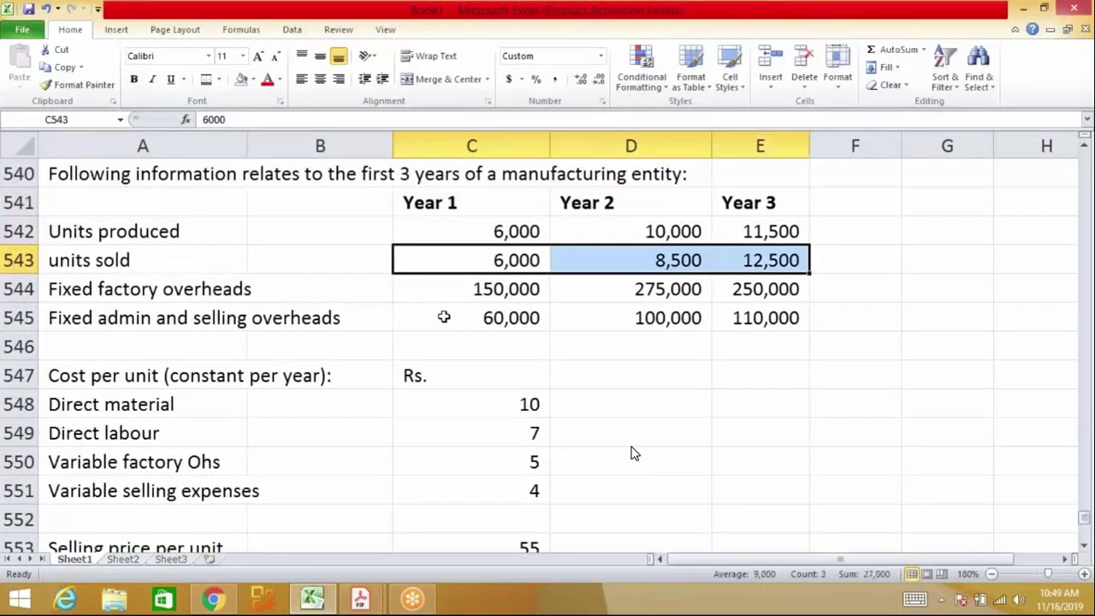
Check the selling price per unit in C553 and go back to the units sold row
key("Down")
key("Down")
key("Down")
key("Down")
key("Down")
key("Down")
key("Down")
key("Down")
key("Down")
key("Down")
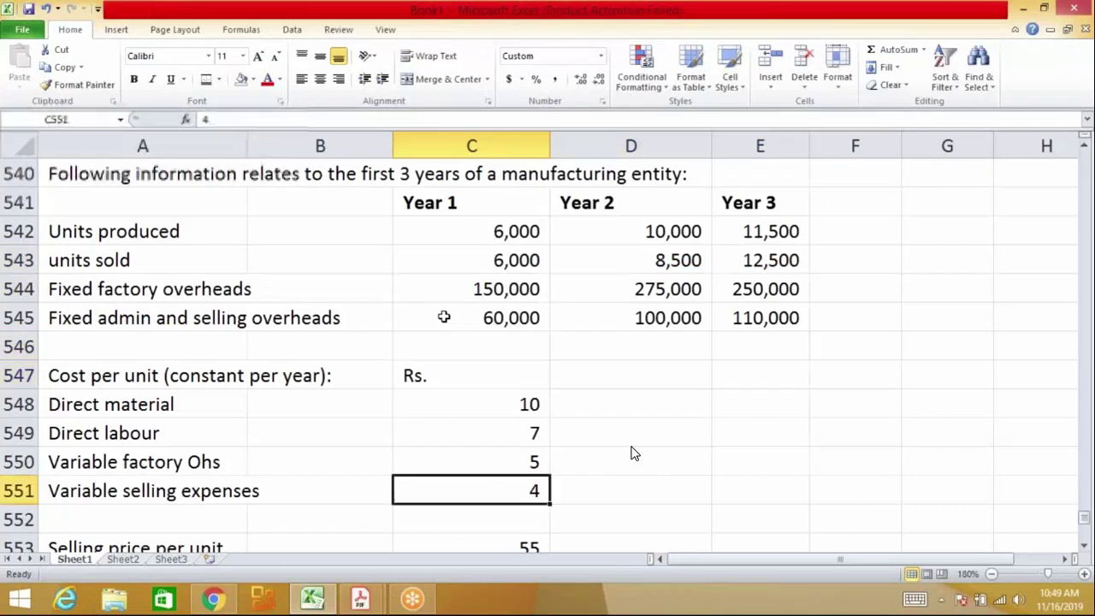
key("Up")
key("Up")
key("Up")
key("Up")
key("Up")
key("Up")
key("Up")
key("Up")
key("Up")
key("Up")
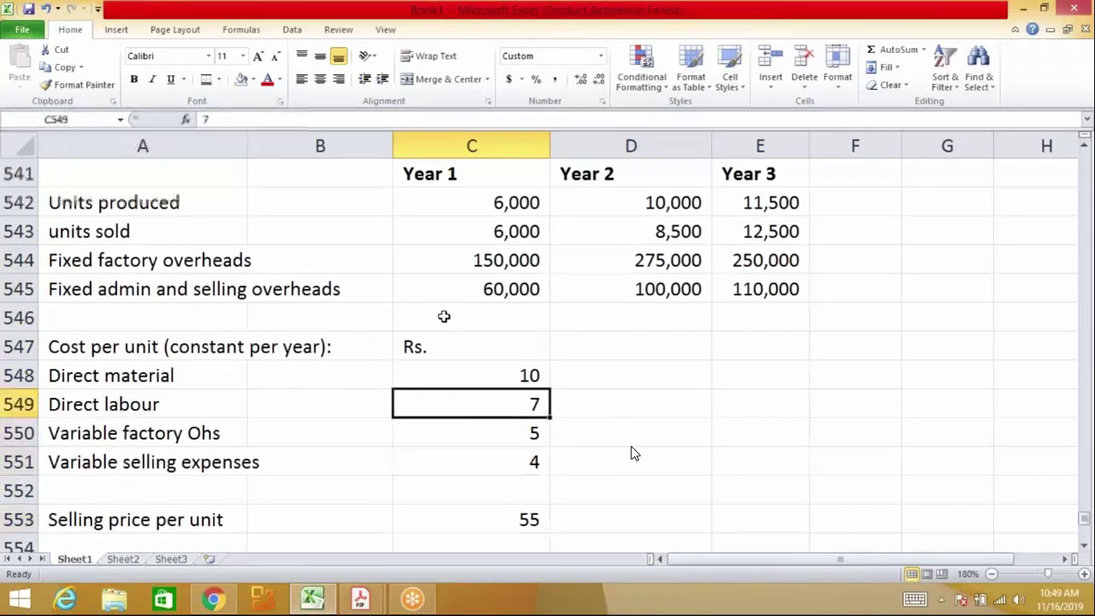
key("Right")
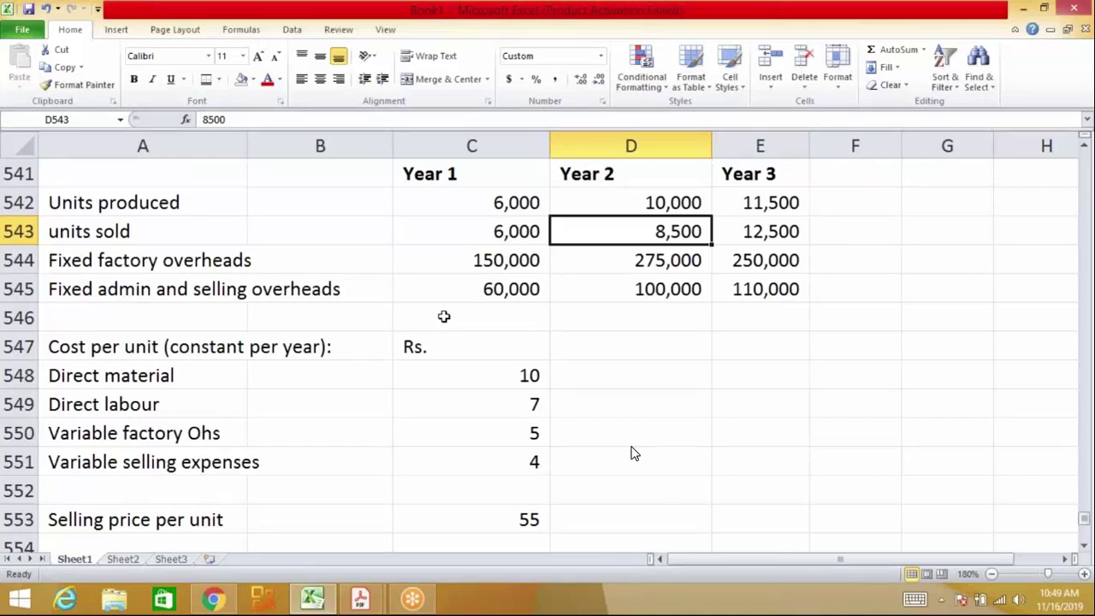
Copy the three years' units sold from C543:E543 and paste them as values into the Sales row starting at C573
key("Right")
key("Left")
key("Left")
key("shift+Right")
key("shift+Right")
key("ctrl+c")
key("Down")
key("Down")
key("Down")
key("Down")
key("Down")
key("Down")
key("Down")
key("Down")
key("Down")
key("Down")
key("Down")
key("Down")
key("Down")
key("Down")
key("Down")
key("Down")
key("Down")
key("Down")
key("Down")
key("Down")
key("Down")
key("Down")
key("Down")
key("Down")
key("Up")
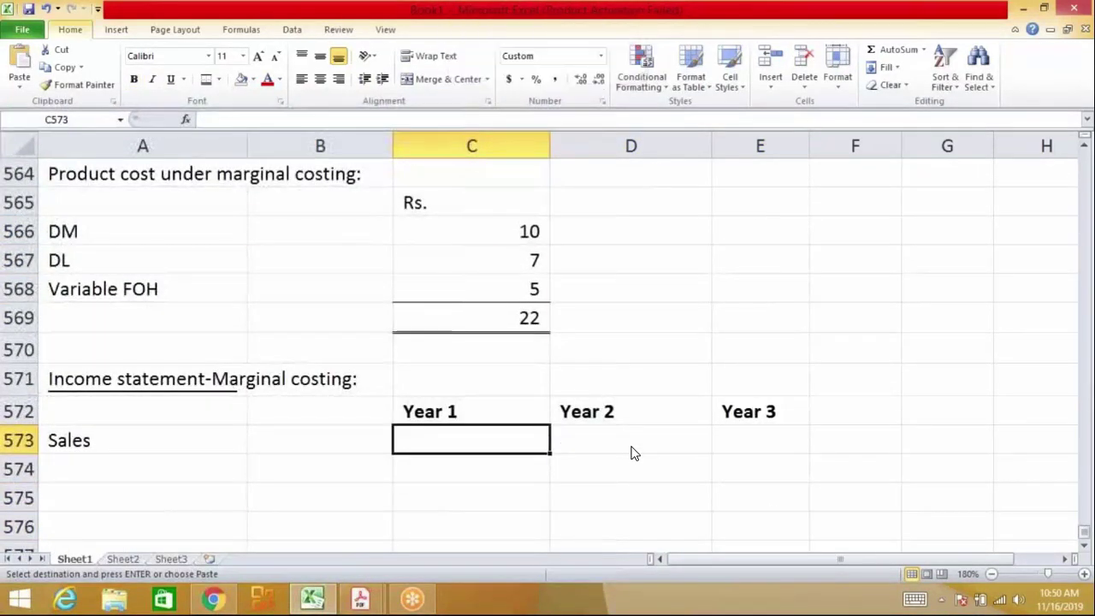
key("ctrl+alt+v")
key("v")
key("Return")
Check the selling price per unit in Example 1's data above the marginal costing statement
key("Up")
key("Up")
key("Up")
key("Up")
key("Up")
key("Up")
key("Up")
key("Up")
key("Up")
key("Up")
key("Up")
key("Up")
key("Up")
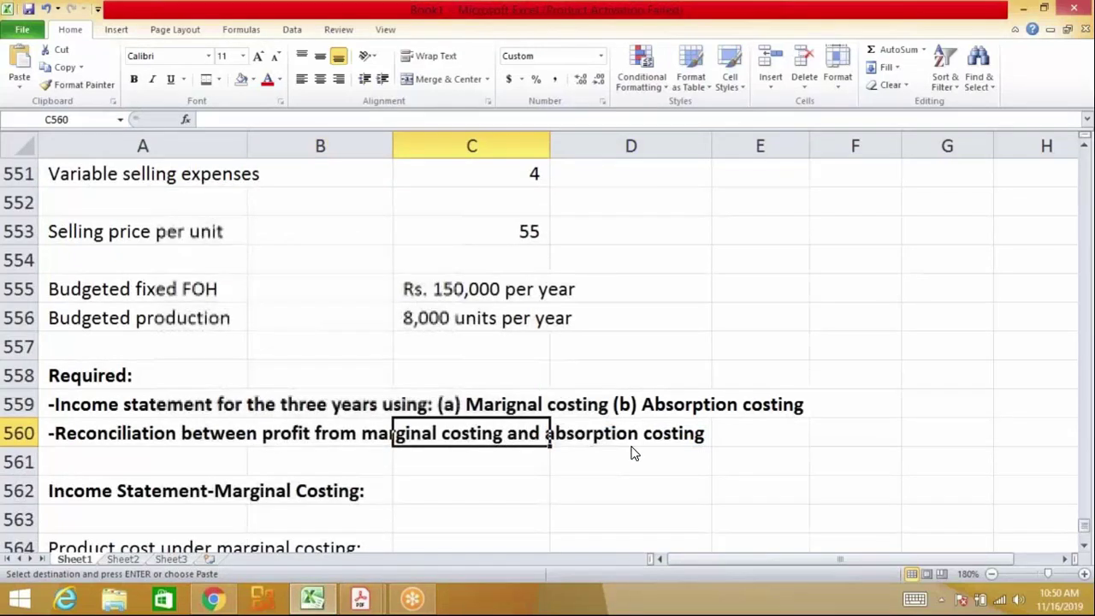
Turn the Year 1 Sales figure in C573 into the formula =6000*55
key("Down")
key("Down")
key("Down")
key("Down")
key("Down")
key("Down")
key("Down")
key("Down")
key("Down")
key("Down")
key("Down")
key("Down")
key("Down")
key("Down")
key("Down")
key("Down")
key("Down")
key("Down")
key("Up")
key("Up")
key("Up")
key("Up")
key("Up")
key("F2")
key("Left")
key("Left")
key("Left")
key("Left")
type("=")
key("Right")
key("Right")
key("Right")
key("Right")
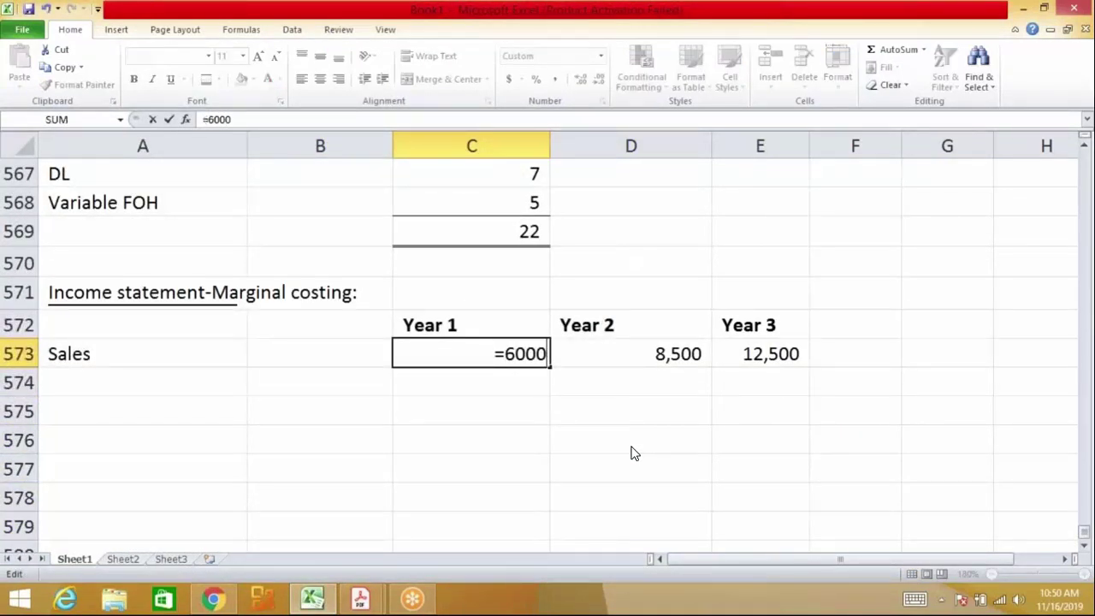
type("*55")
key("Return")
Turn the Year 2 Sales figure in D573 into the formula =8500*55
key("Right")
key("Up")
key("F2")
key("Left")
key("Left")
key("Left")
key("Left")
type("=")
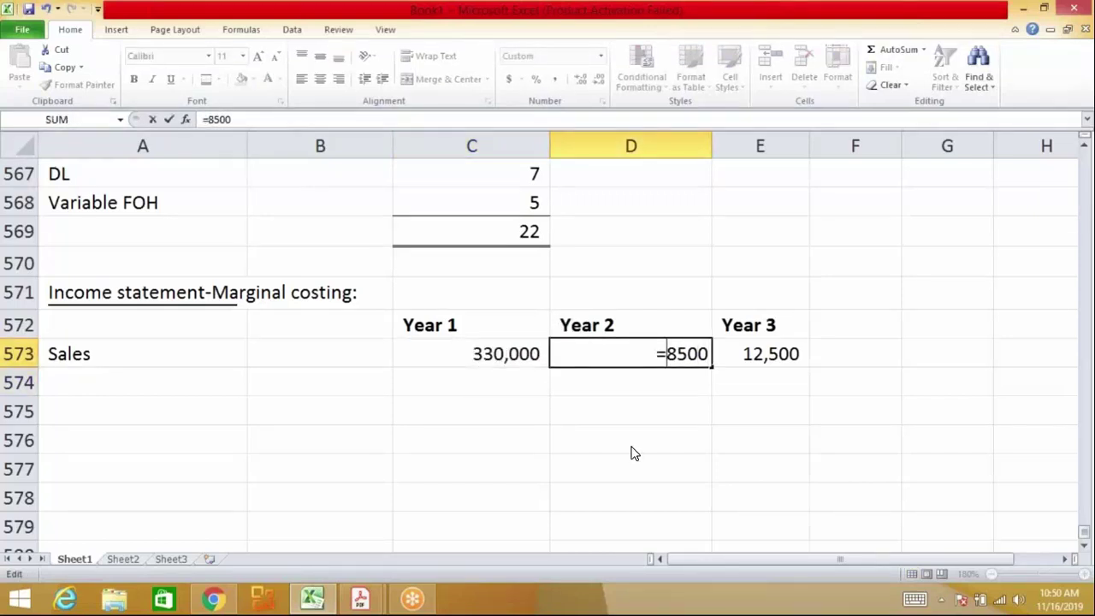
type("*55")
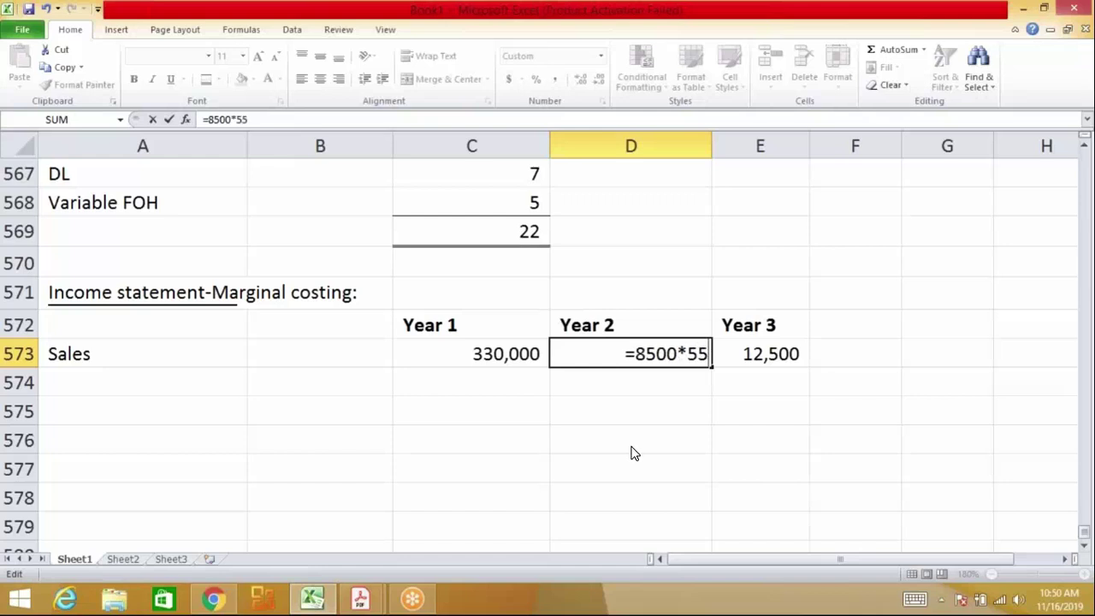
key("Return")
Turn the Year 3 Sales figure in E573 into the formula =12500*55
key("Right")
key("Up")
key("F2")
key("Left")
key("Left")
key("Left")
key("Left")
type("=")
key("Right")
key("Right")
key("Right")
key("Right")
key("Right")
type("*")
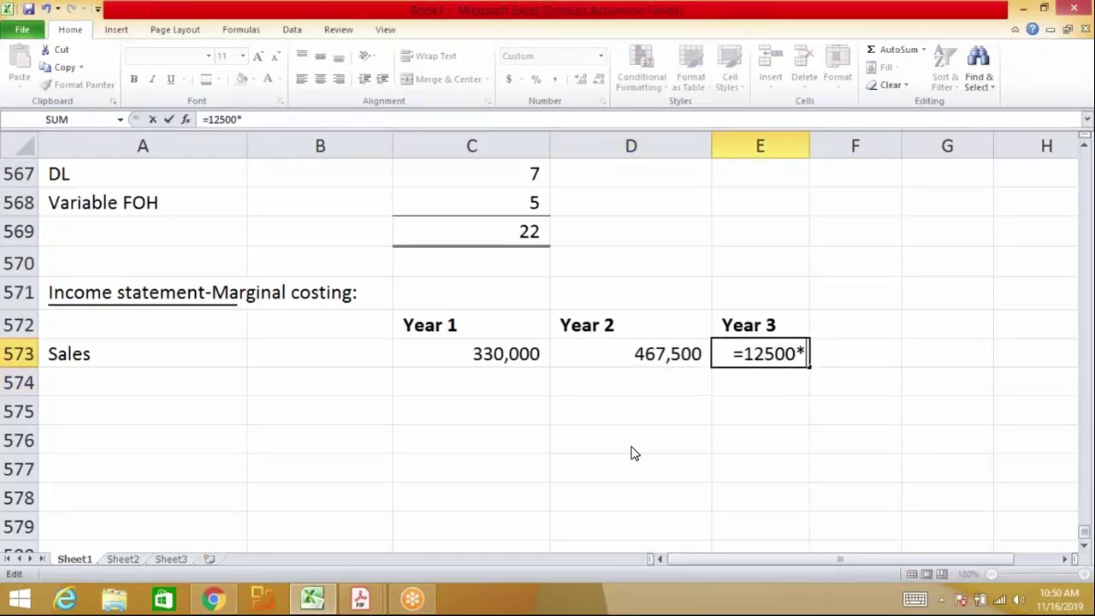
type("55")
key("Return")
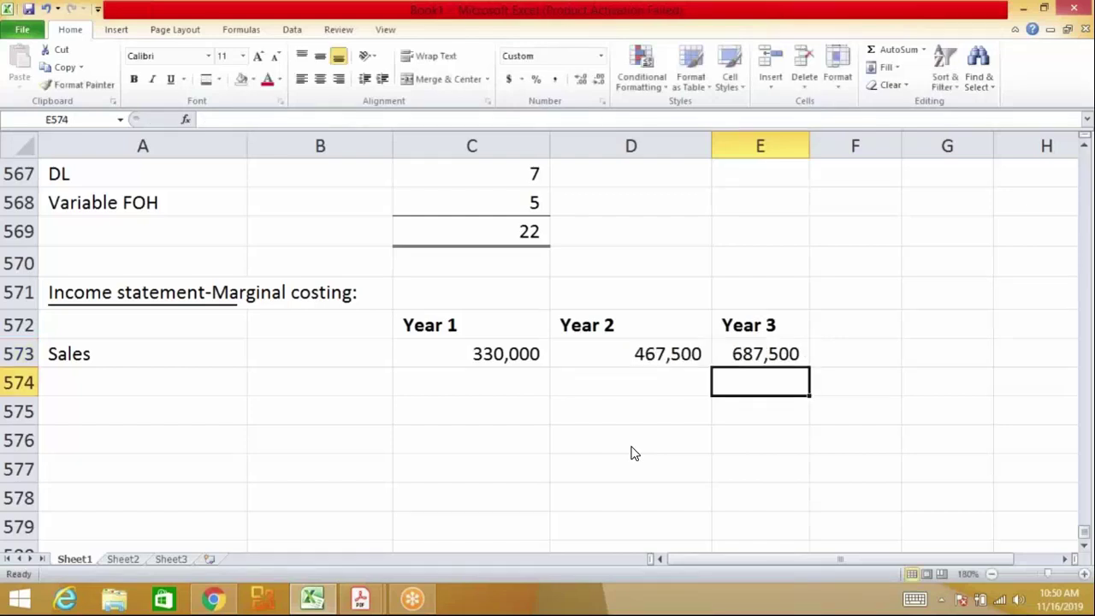
Extend the Sales label in A573 so it reads "Sales (units sold*55)"
key("Up")
key("Left")
key("Left")
key("Left")
key("Left")
key("F2")
type("*units so")
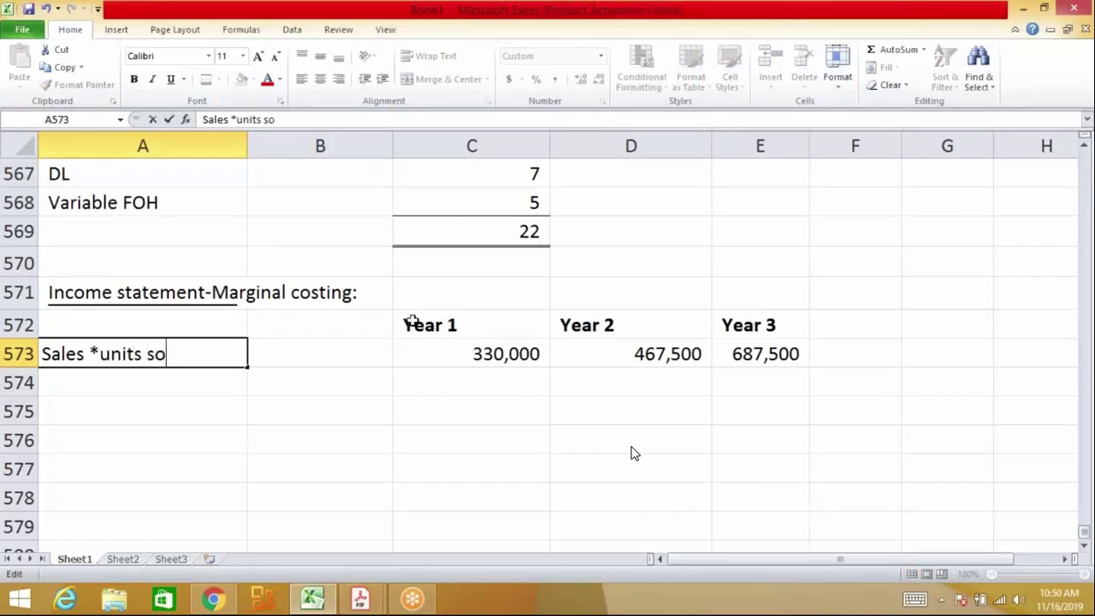
key("BackSpace")
key("BackSpace")
key("BackSpace")
key("BackSpace")
key("BackSpace")
key("BackSpace")
key("BackSpace")
key("BackSpace")
key("BackSpace")
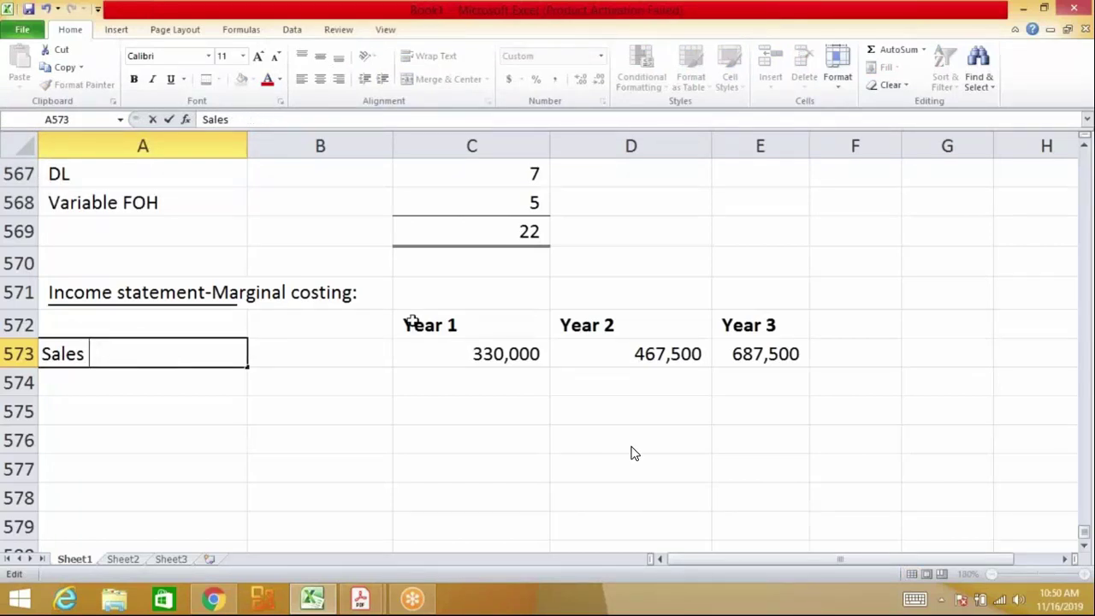
type("(units ")
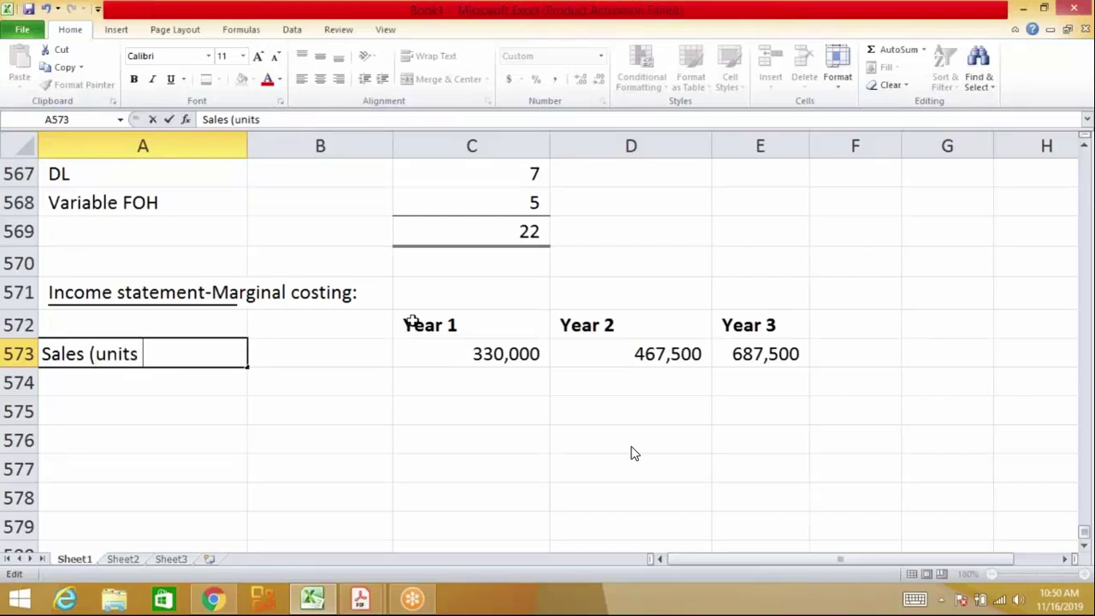
type("sold*55")
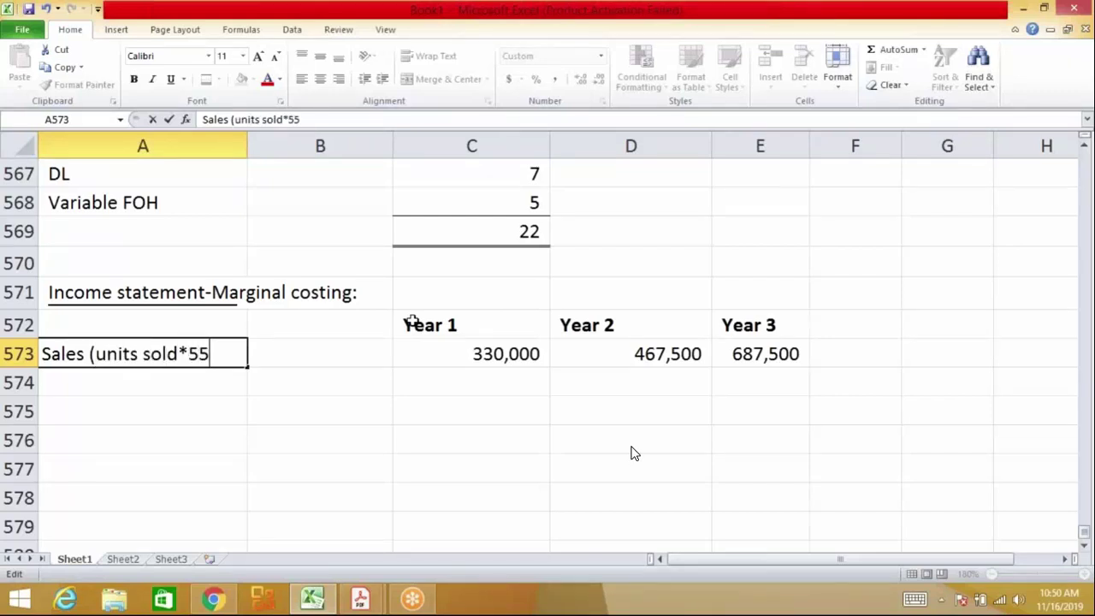
type(")")
key("Return")
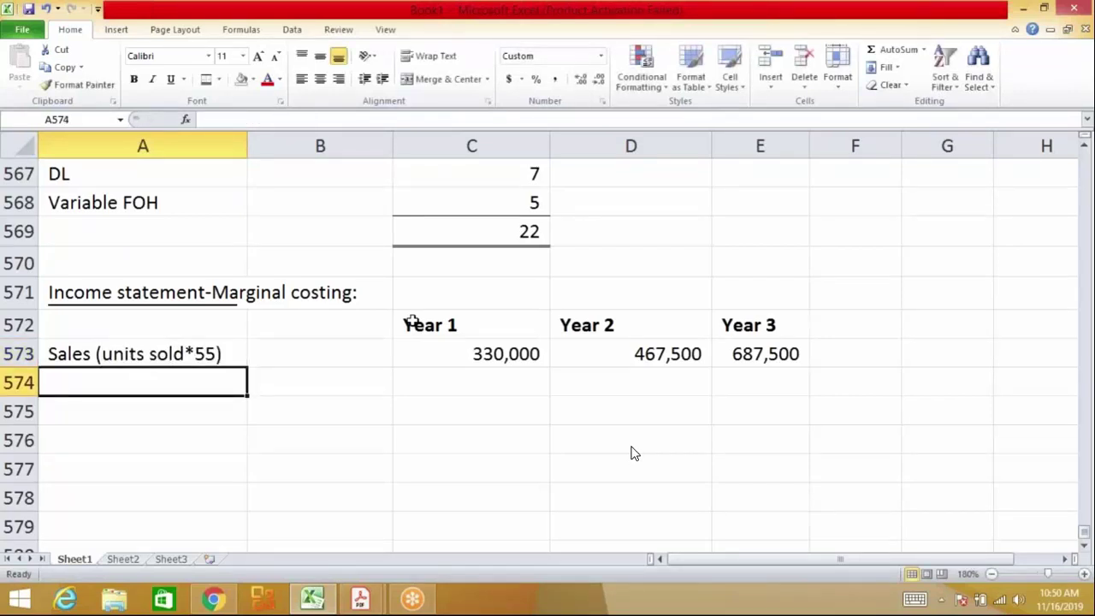
Enter the heading "Less: Variable cost of sales" in A574 and underline it
type("Less: ")
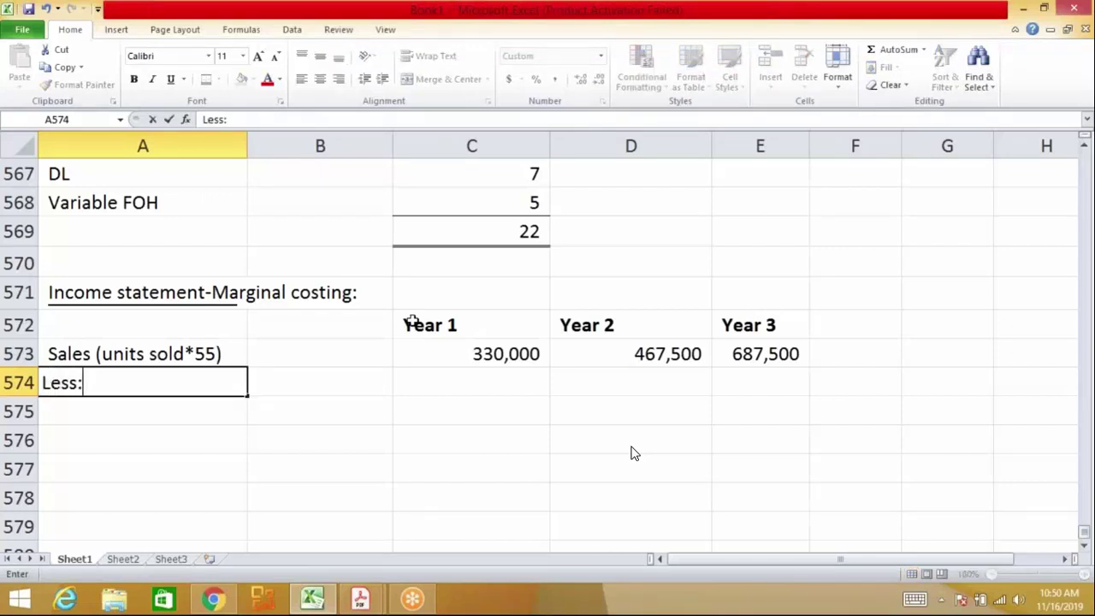
type("Variable co")
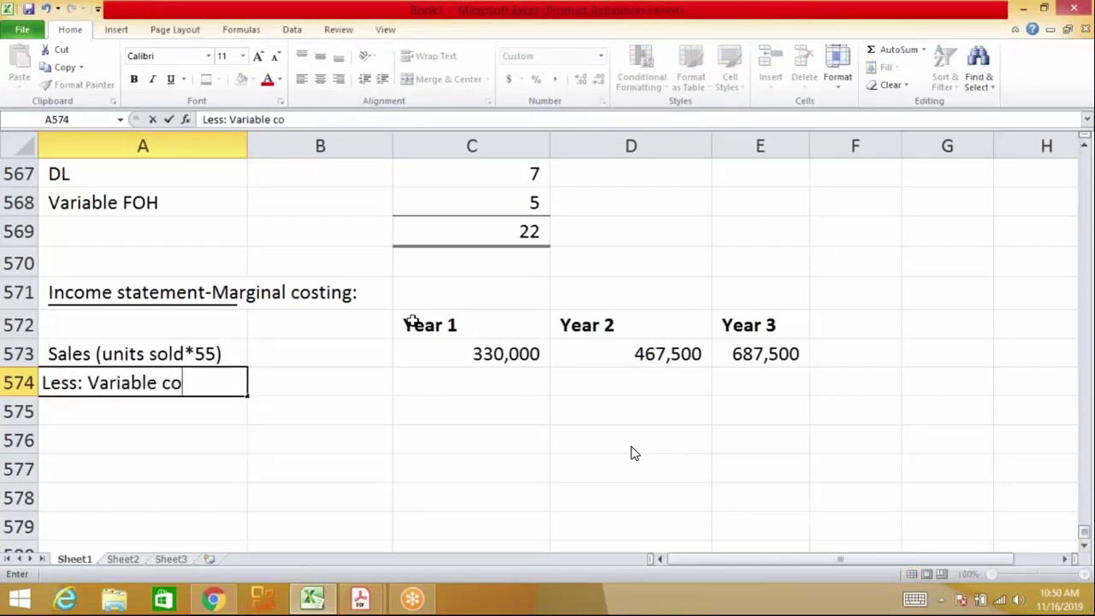
type("st of sales")
key("Return")
key("Up")
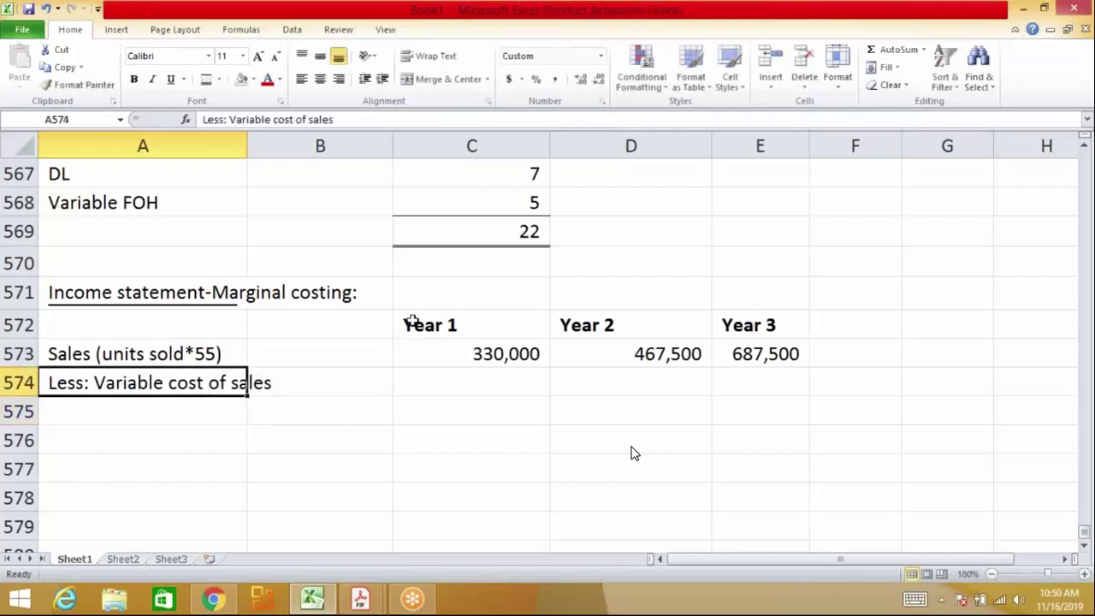
key("ctrl+u")
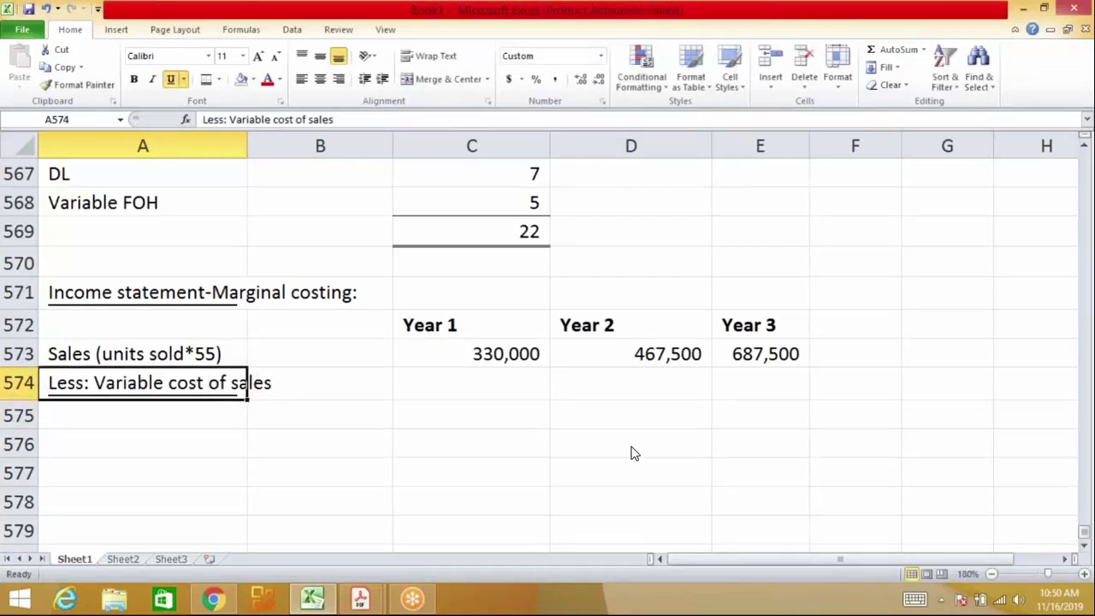
Enter the line label "Opening stock" in A575 under the variable cost of sales heading
key("Down")
type("Ope")
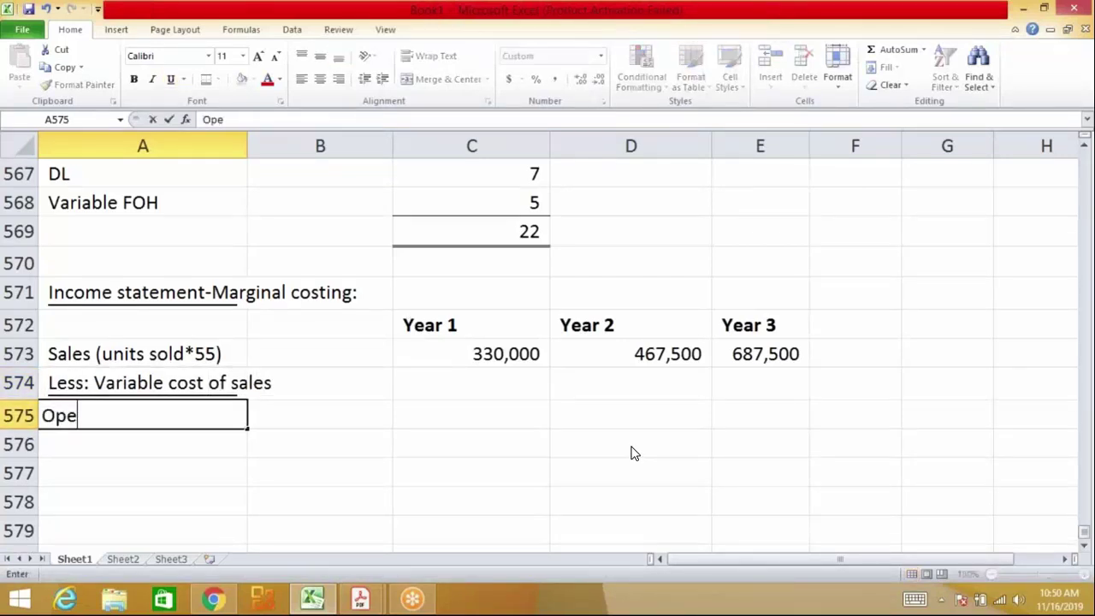
type("ning stock")
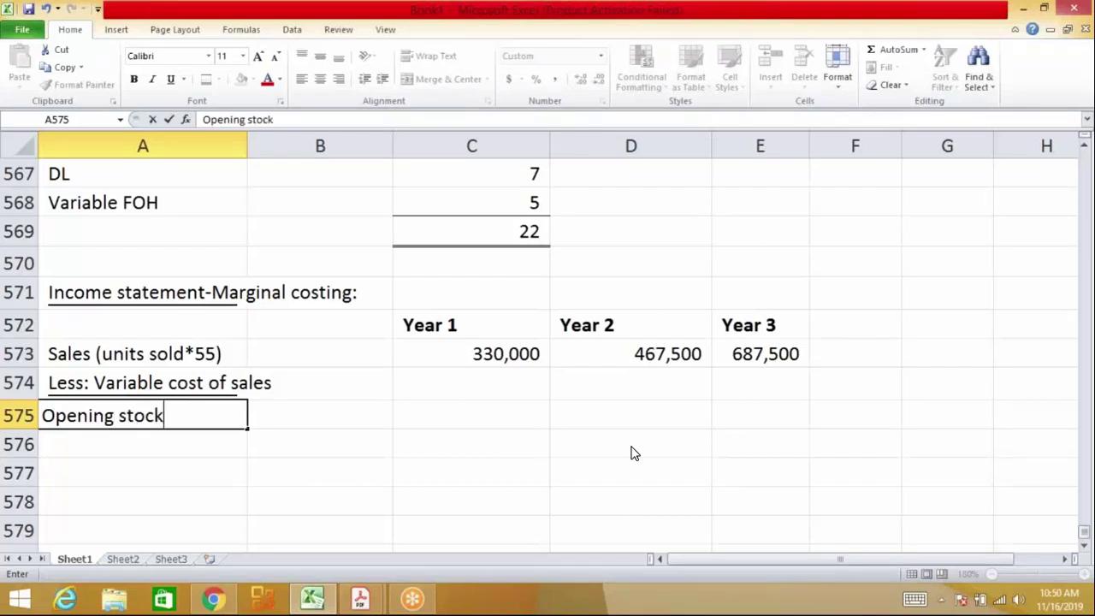
key("Return")
key("Right")
key("Right")
key("Up")
key("Up")
key("Up")
key("Up")
key("shift+Down")
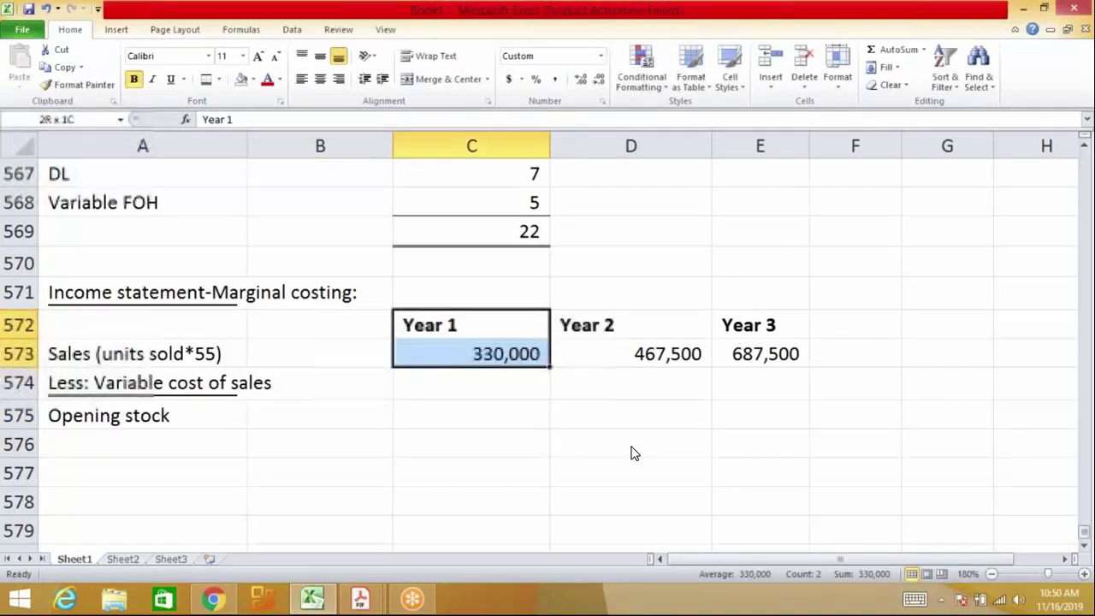
key("shift+Down")
key("shift+Down")
key("shift+Down")
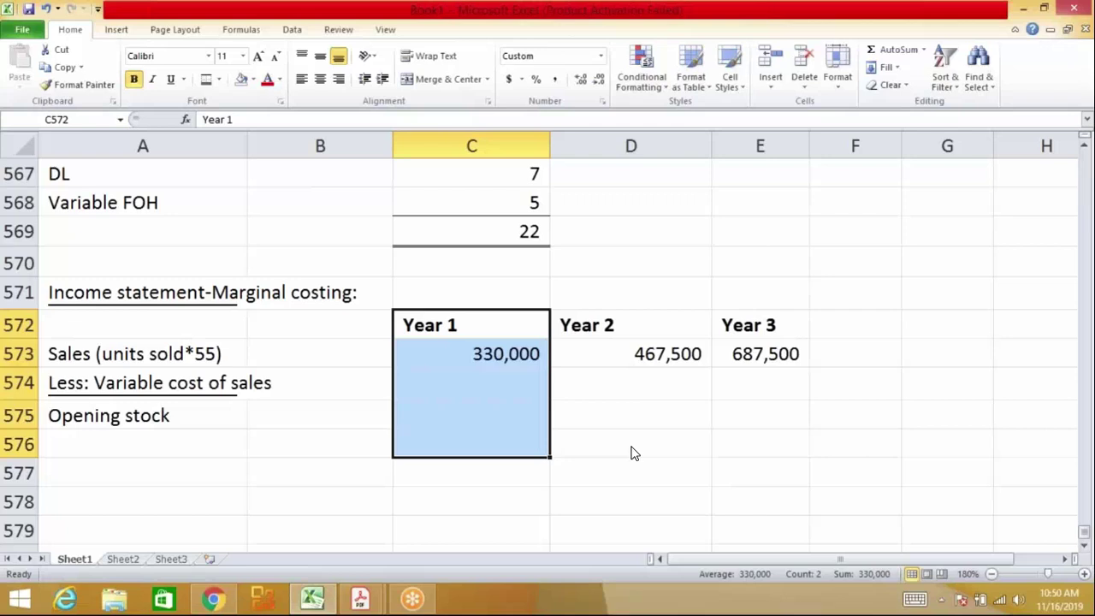
key("Down")
key("Down")
key("Down")
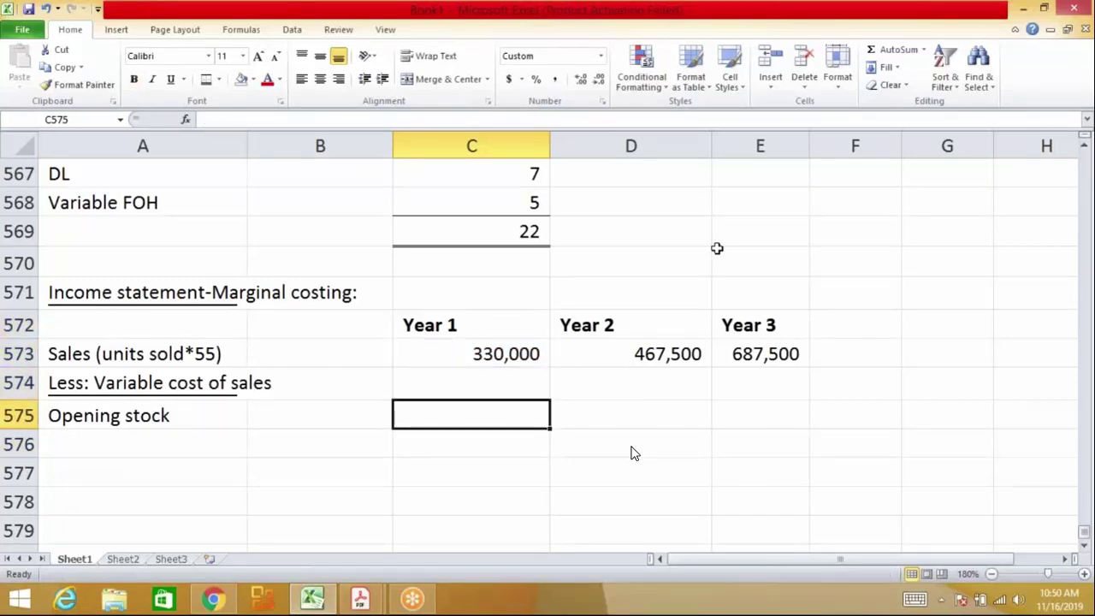
key("Left")
key("Left")
key("Right")
key("Right")
Examine the units produced and units sold for the three years in Example 1's data
key("Up")
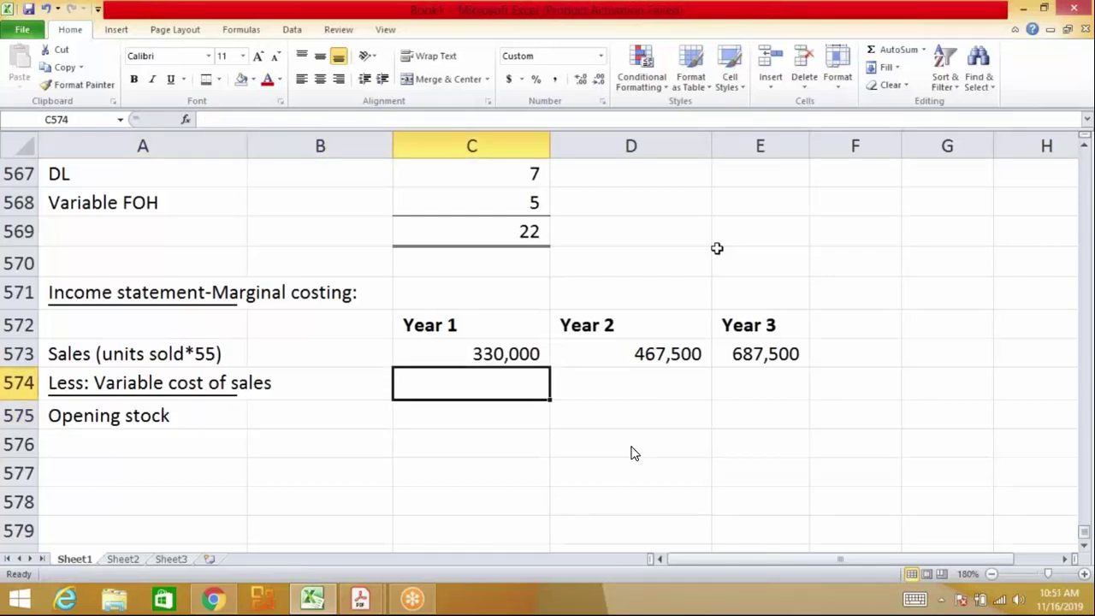
key("Up")
key("Up")
key("Up")
key("Up")
key("Up")
key("Up")
key("Up")
key("Up")
key("Up")
key("Up")
key("Up")
key("Up")
key("Up")
key("Up")
key("Up")
key("Up")
key("Up")
key("Up")
key("Up")
key("Up")
key("Up")
key("Up")
key("Up")
key("Up")
key("Up")
key("Down")
key("Down")
key("Down")
key("Left")
key("Left")
key("Up")
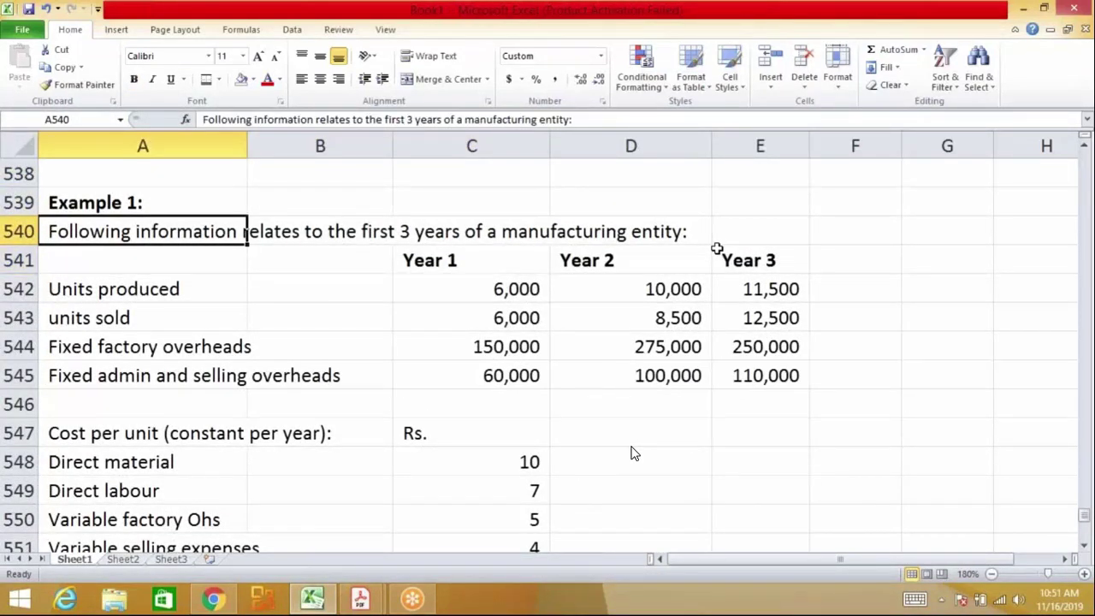
Enter 0 as Year 1's opening stock in C575 of the marginal costing income statement
key("Right")
key("Right")
key("Down")
key("shift+Down")
key("shift+Down")
key("shift+Down")
key("shift+Down")
key("Down")
key("Down")
key("Down")
key("Down")
key("Down")
key("Down")
key("Down")
key("Down")
key("Down")
key("Down")
key("Down")
key("Down")
key("Down")
key("Down")
key("Down")
key("Down")
key("Down")
key("Down")
key("Down")
key("Down")
key("Down")
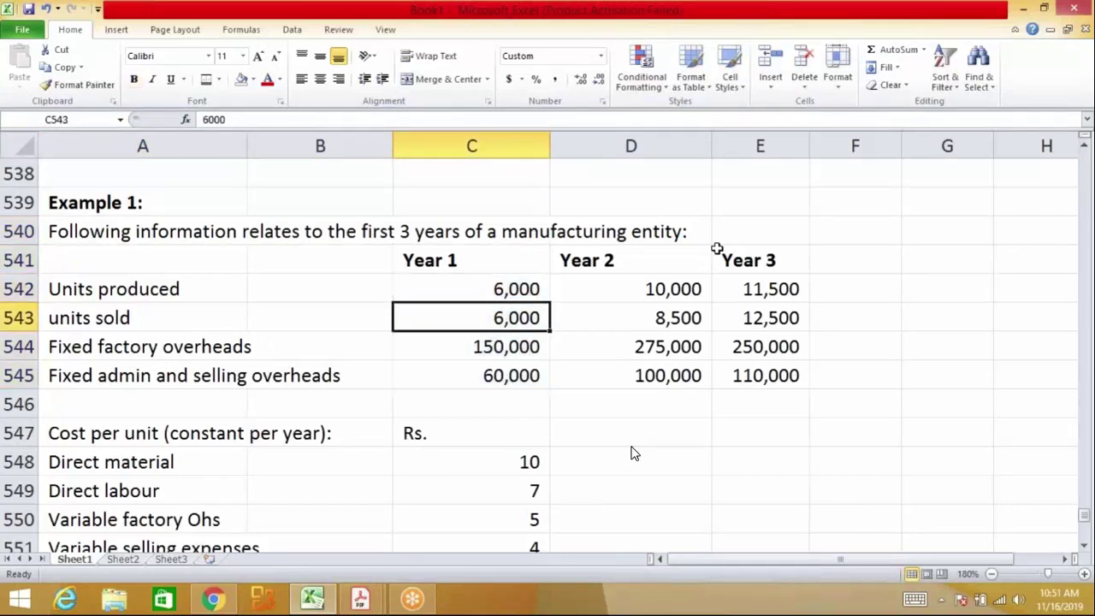
key("Down")
key("Down")
key("Down")
key("Down")
key("Down")
key("Down")
key("Down")
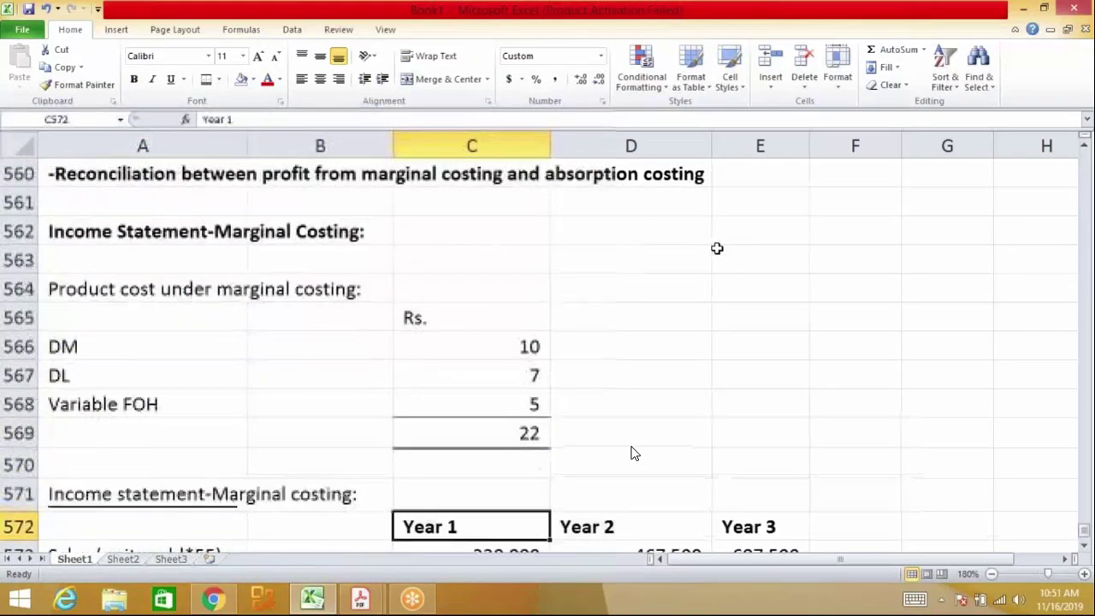
key("Up")
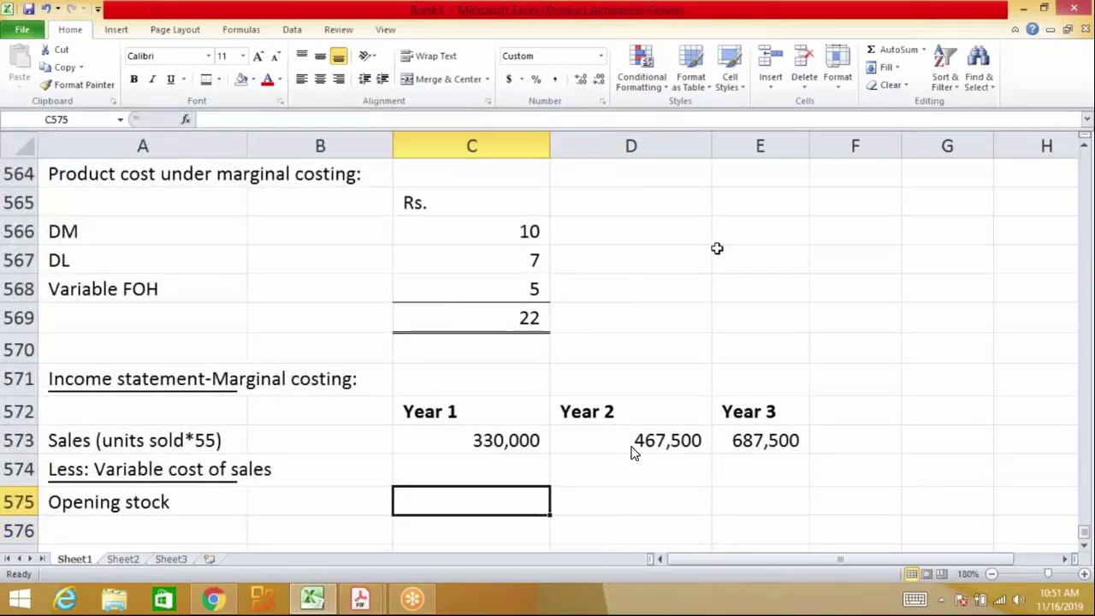
type("0")
key("Return")
Enter the line label "COGM" in A576 under Opening stock
key("Left")
key("Left")
type("COGM")
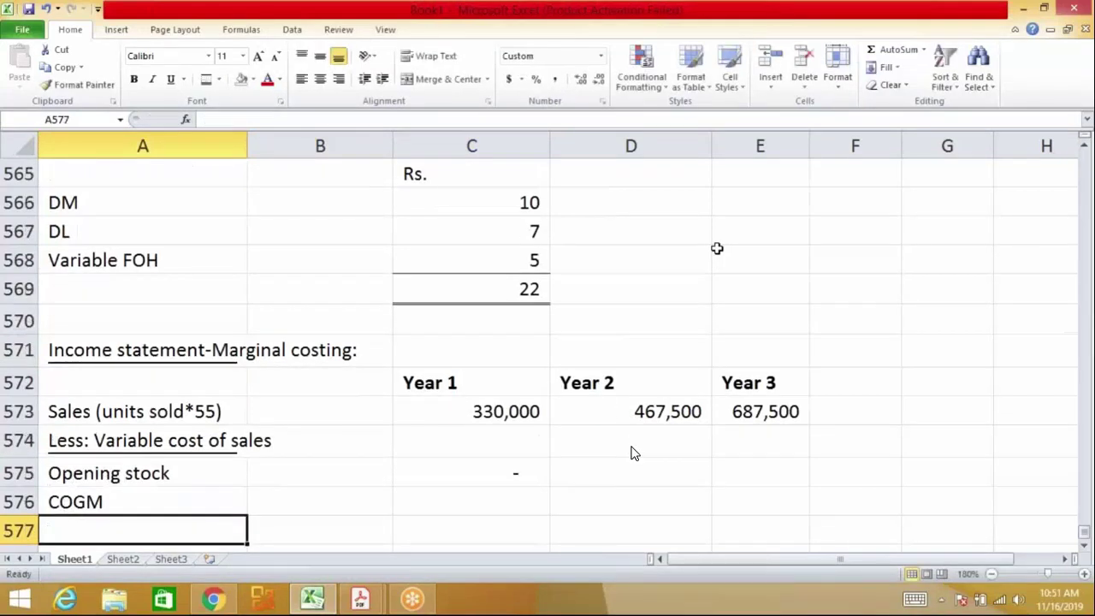
key("Up")
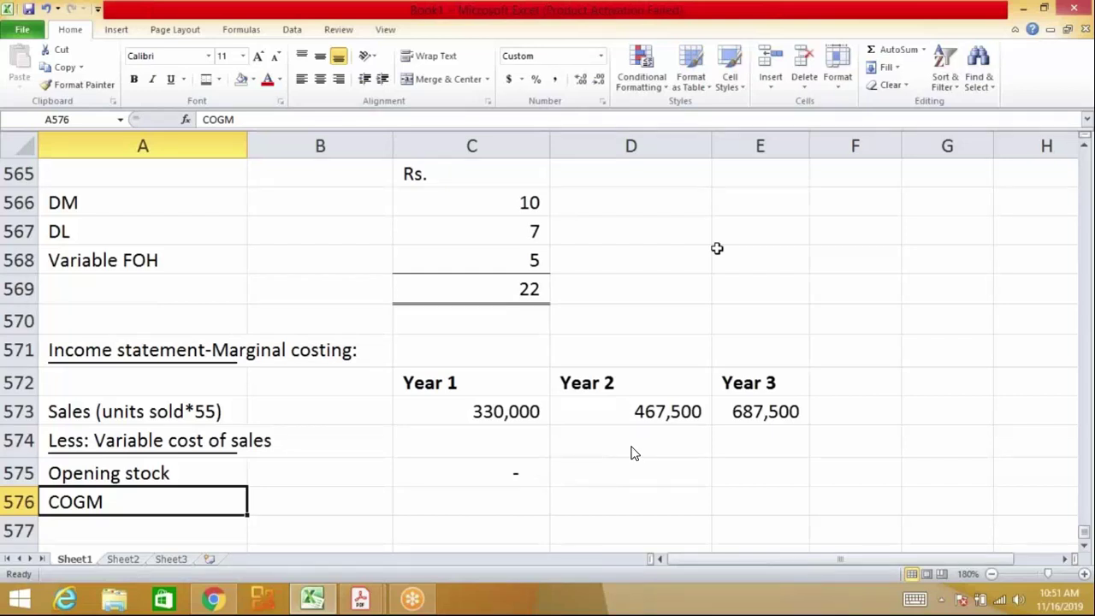
Highlight the total product cost under marginal costing in C569 with yellow fill
key("Up")
key("Down")
key("Up")
key("Up")
key("Up")
key("Up")
key("Up")
key("Up")
key("Up")
key("Up")
key("Up")
key("Up")
key("Up")
key("Up")
key("Up")
key("Up")
key("Up")
key("Up")
key("Up")
key("Up")
key("Up")
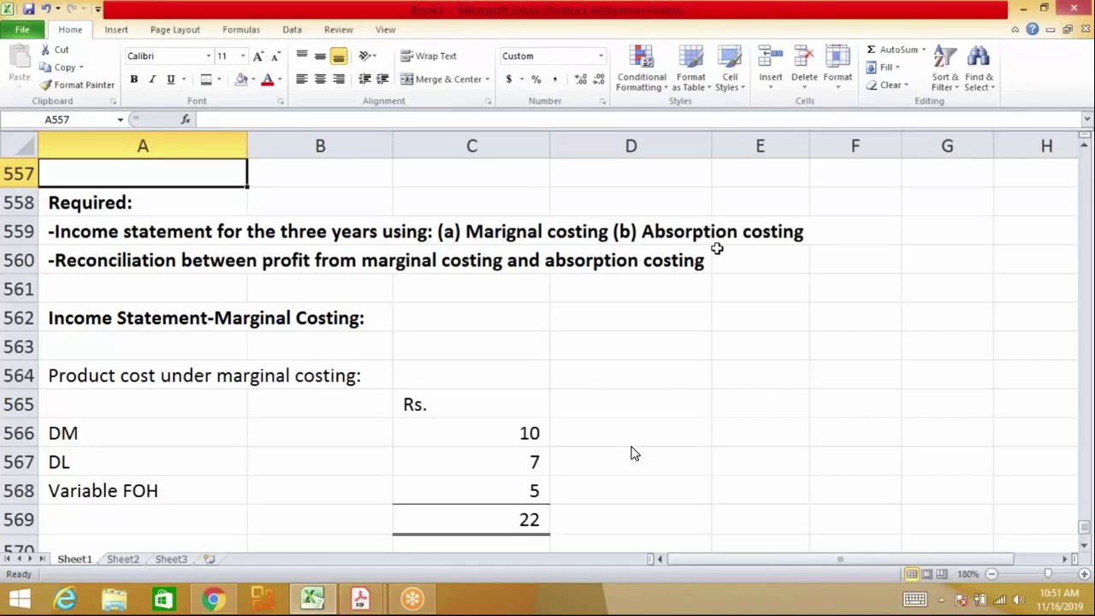
key("Down")
key("Down")
key("Down")
key("Down")
key("Down")
key("Down")
key("Down")
key("Down")
key("Down")
key("Down")
key("Down")
key("Right")
key("Right")
key("Right")
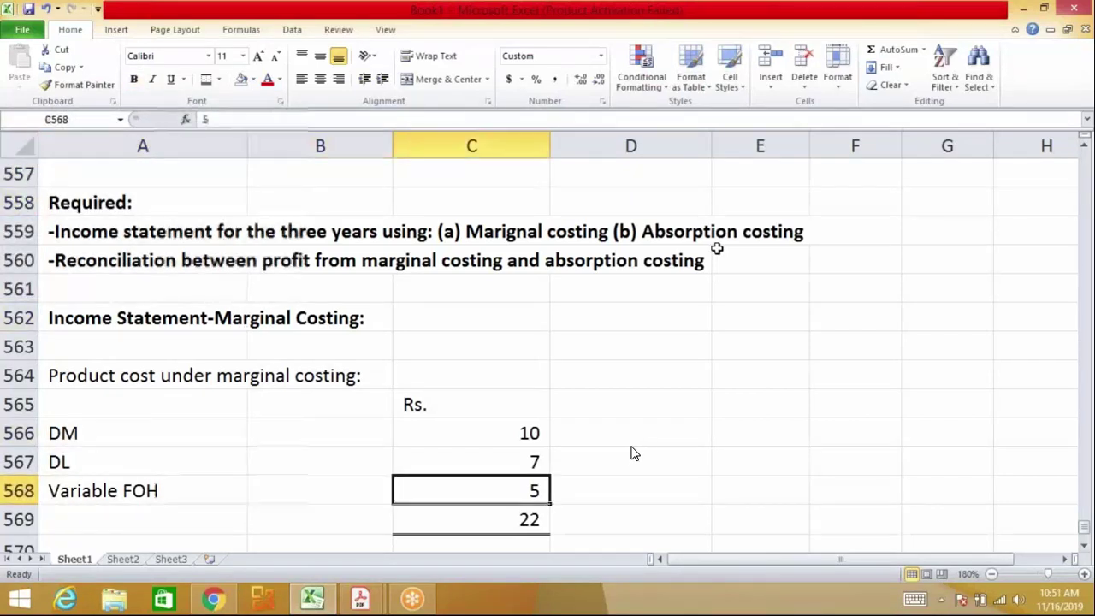
key("Down")
key("Left")
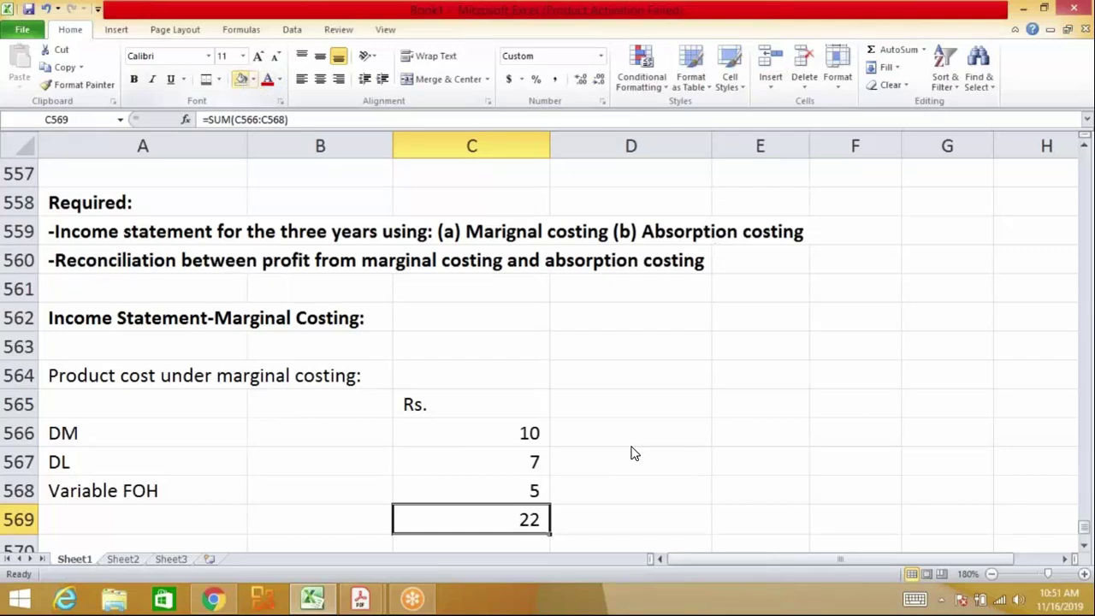
left_click(253, 80)
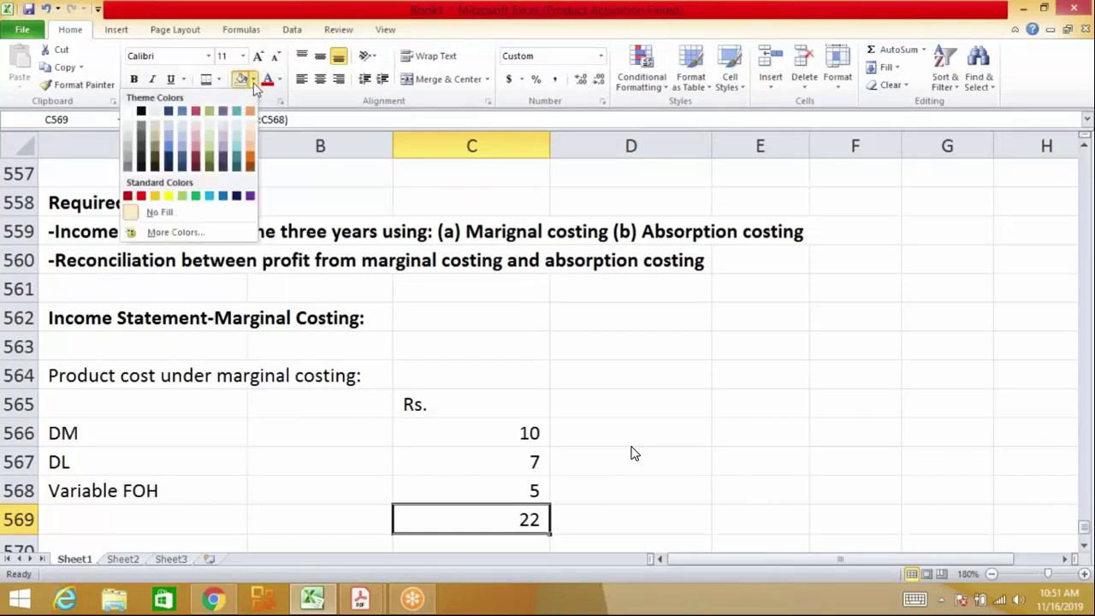
left_click(168, 196)
left_click(662, 486)
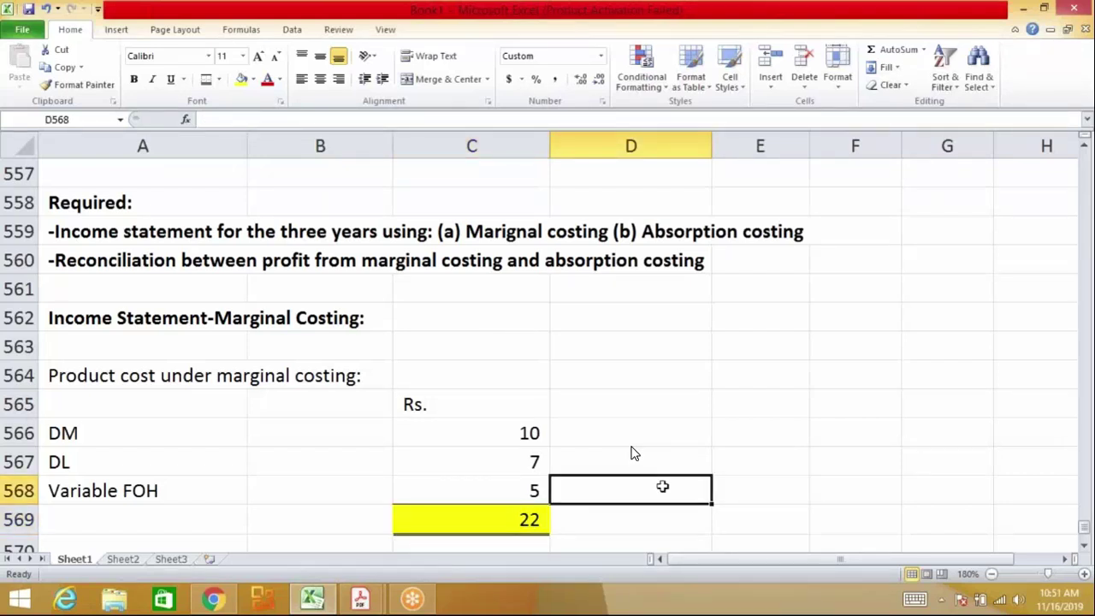
Highlight Year 1's units produced in C542 with the same yellow fill
key("Down")
key("Left")
key("Up")
key("Up")
key("Up")
key("Up")
key("Up")
key("Up")
key("Up")
key("Up")
key("Up")
key("Up")
key("Up")
key("Up")
key("Up")
key("Up")
key("Up")
key("Up")
key("Up")
key("Up")
key("Up")
key("Up")
key("Up")
key("Up")
key("Down")
key("Down")
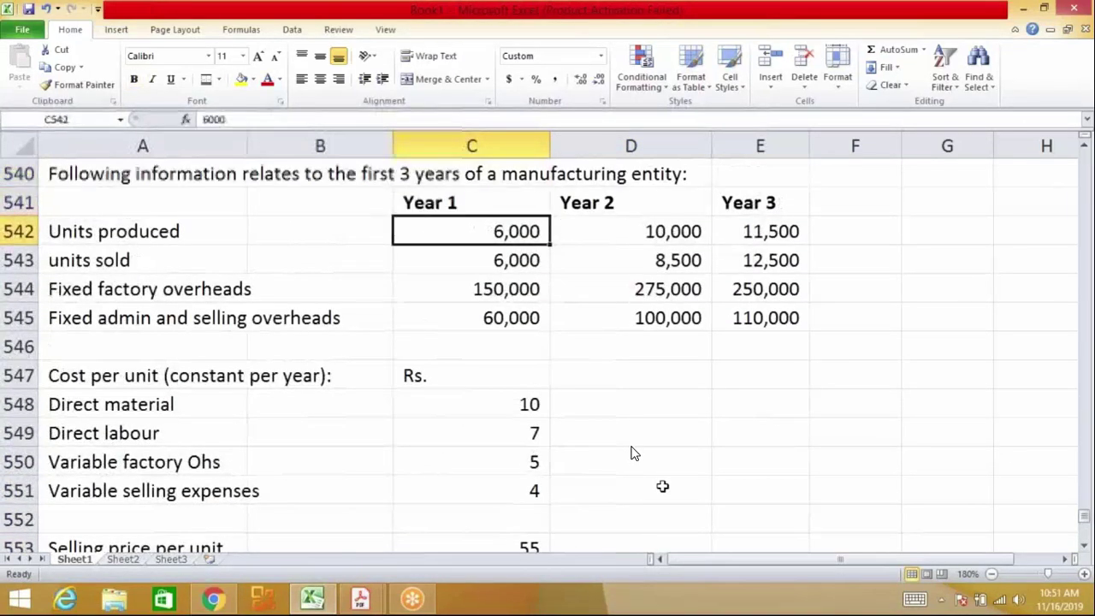
left_click(242, 81)
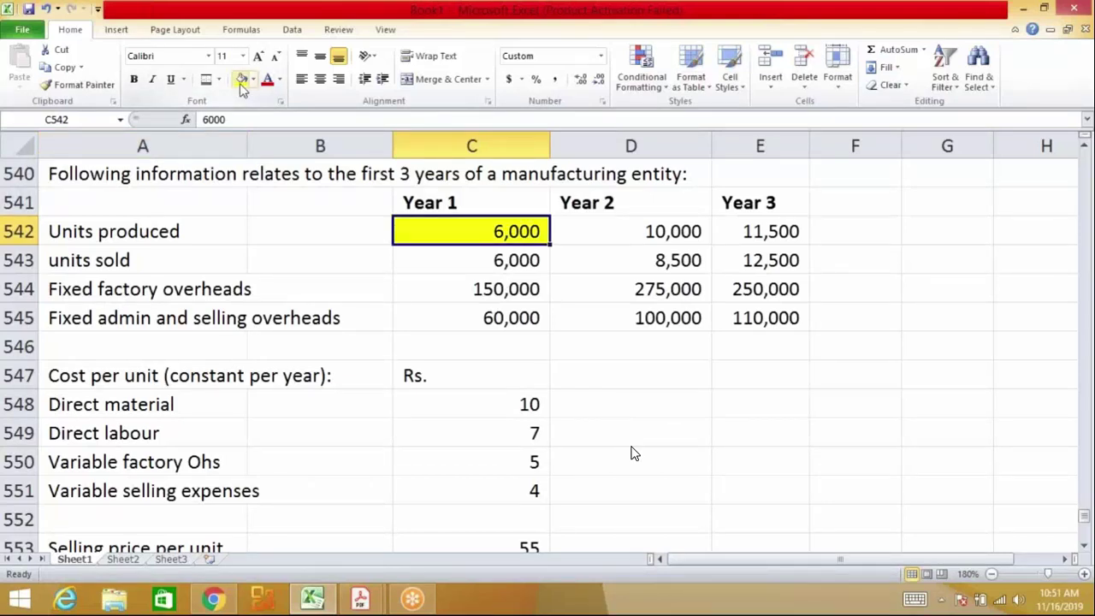
Extend the COGM label in A576 so it reads "COGM(units prod*22)"
key("Down")
key("Down")
key("Down")
key("Down")
key("Down")
key("Down")
key("Down")
key("Down")
key("Down")
key("Down")
key("Down")
key("Down")
key("Down")
key("Down")
key("Down")
key("Down")
key("Down")
key("Down")
key("Down")
key("Down")
key("Down")
key("Down")
key("Down")
key("Down")
key("Up")
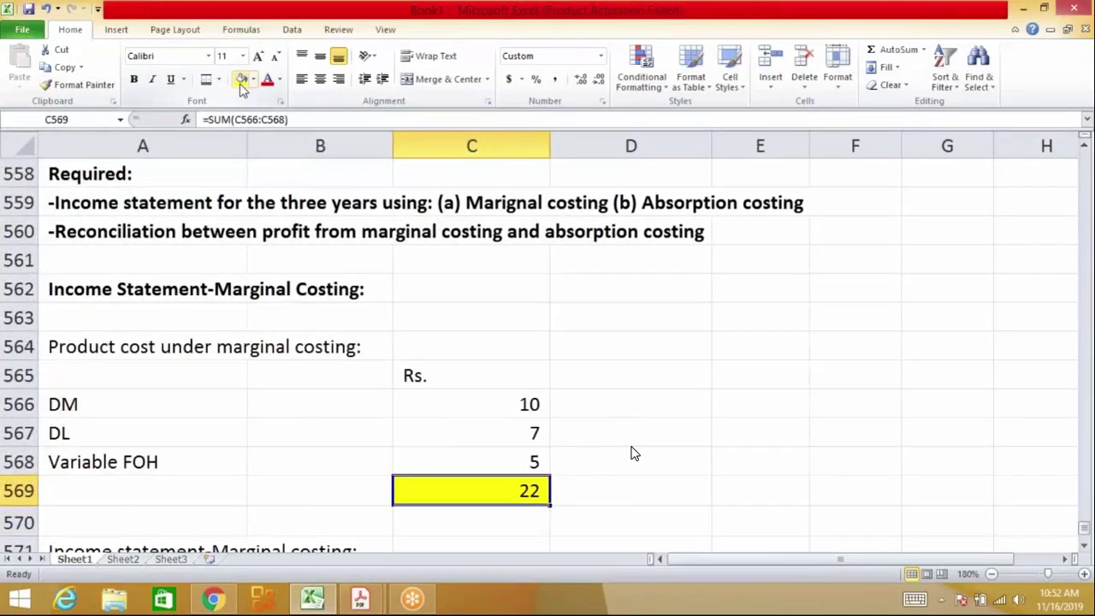
key("Down")
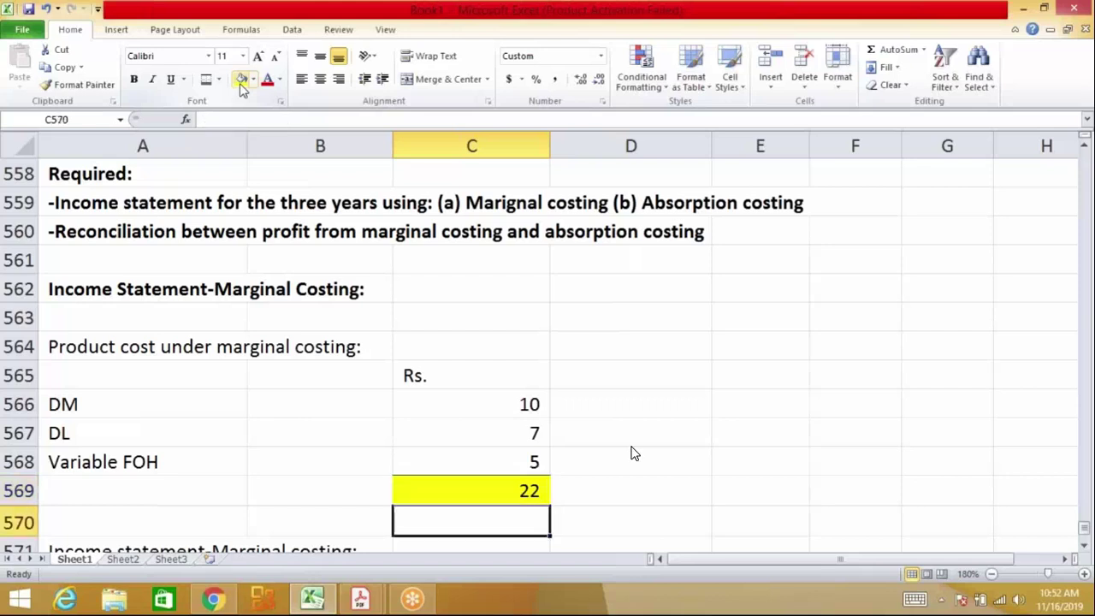
key("Down")
key("Down")
key("Down")
key("Down")
key("Down")
key("Down")
key("Down")
key("Down")
key("Down")
key("Up")
key("Up")
key("Up")
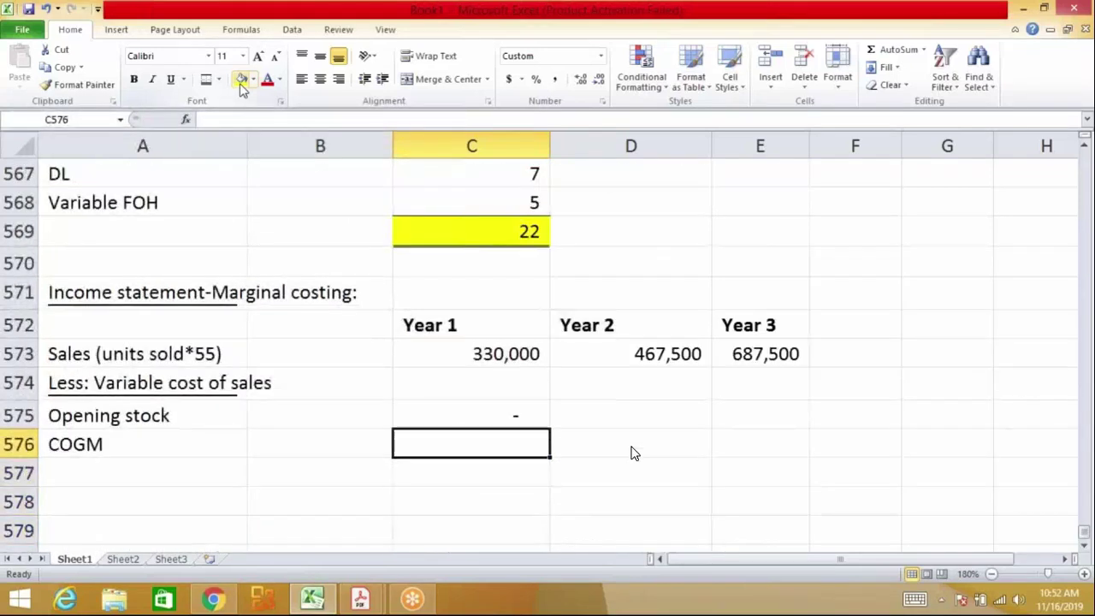
key("Left")
key("Left")
key("F2")
type("(units p")
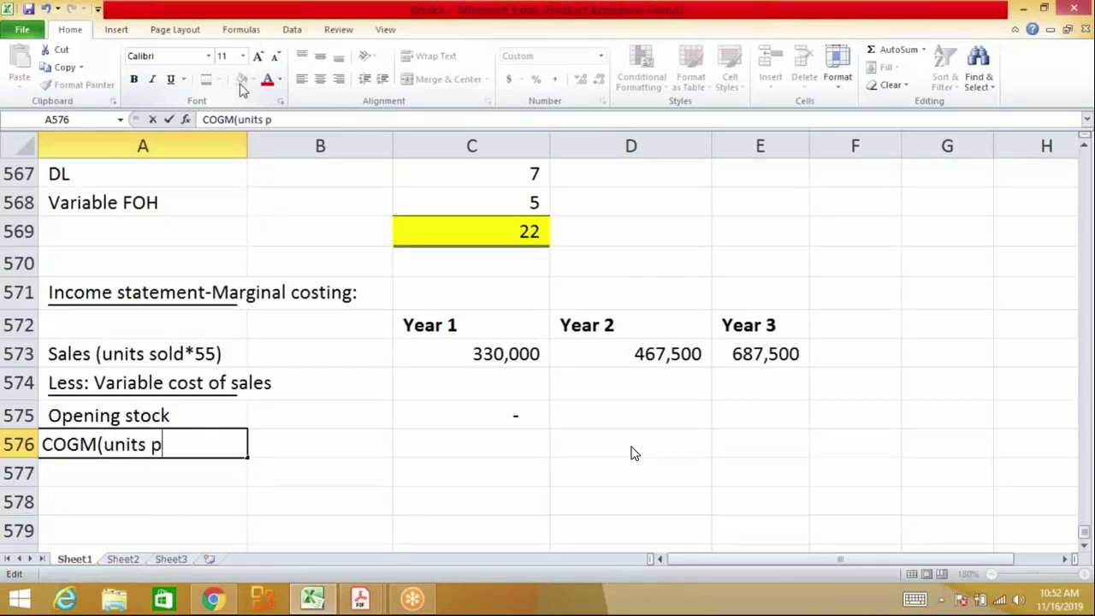
type("rod*")
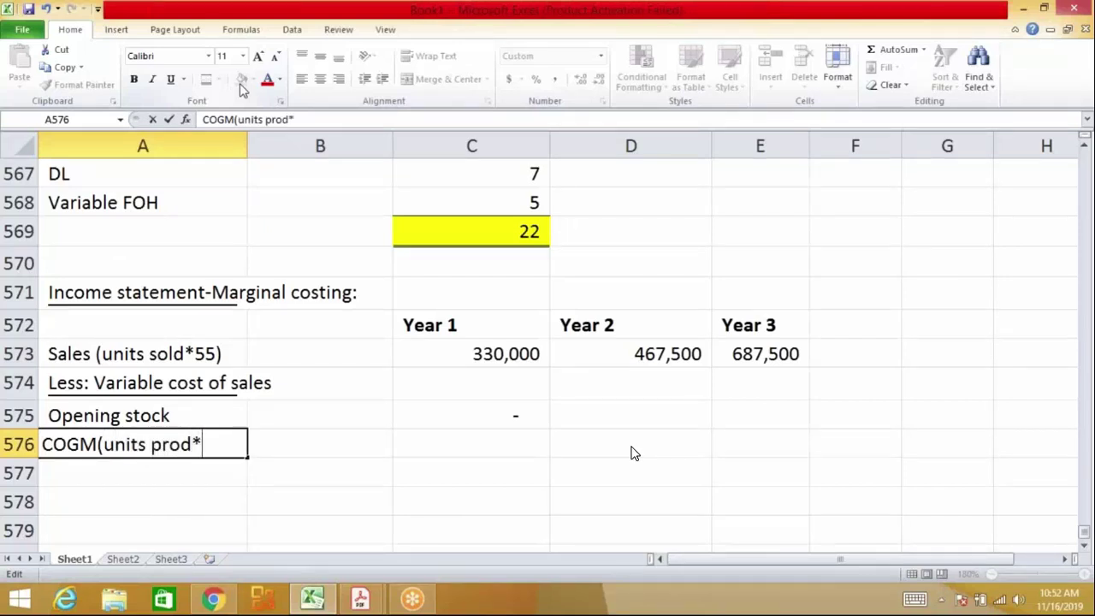
type("22)")
key("Return")
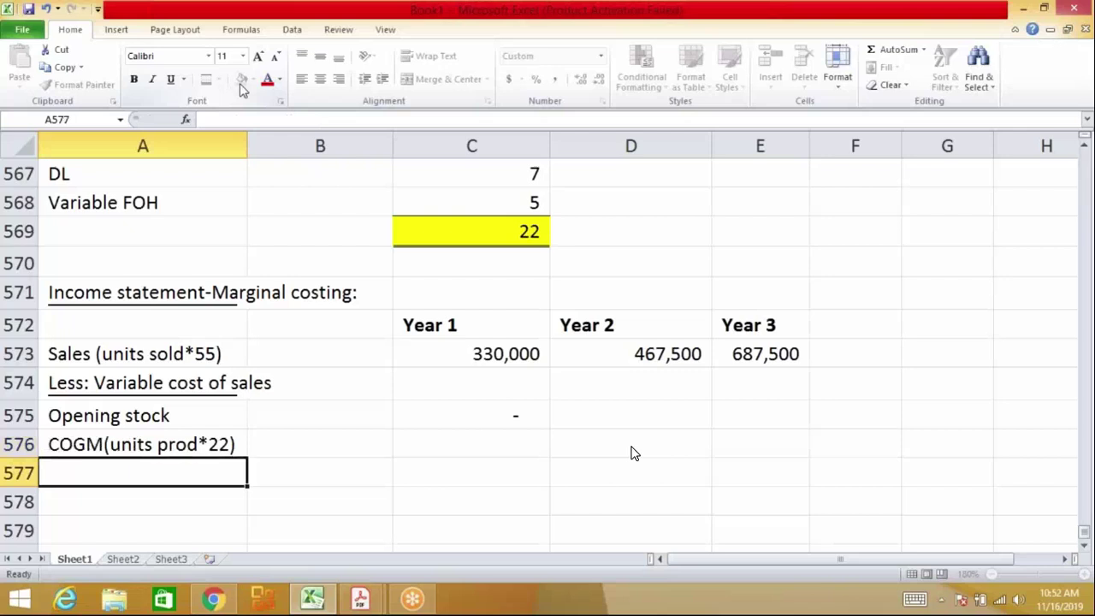
Calculate Year 1's COGM in C576 with the formula =6000*22
key("Right")
key("Right")
key("Up")
type("=")
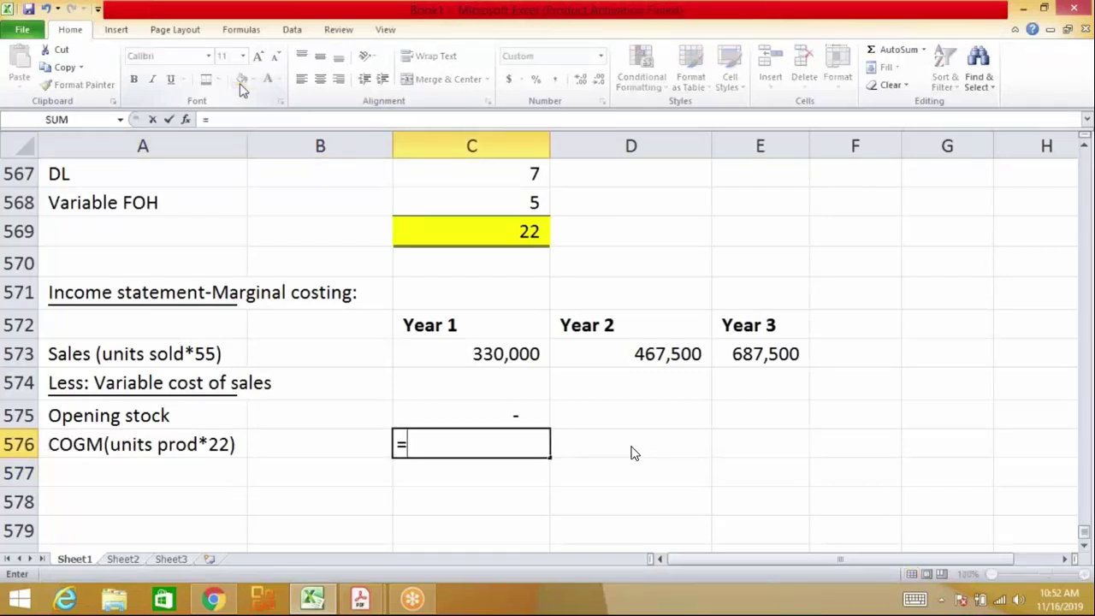
type("6000*")
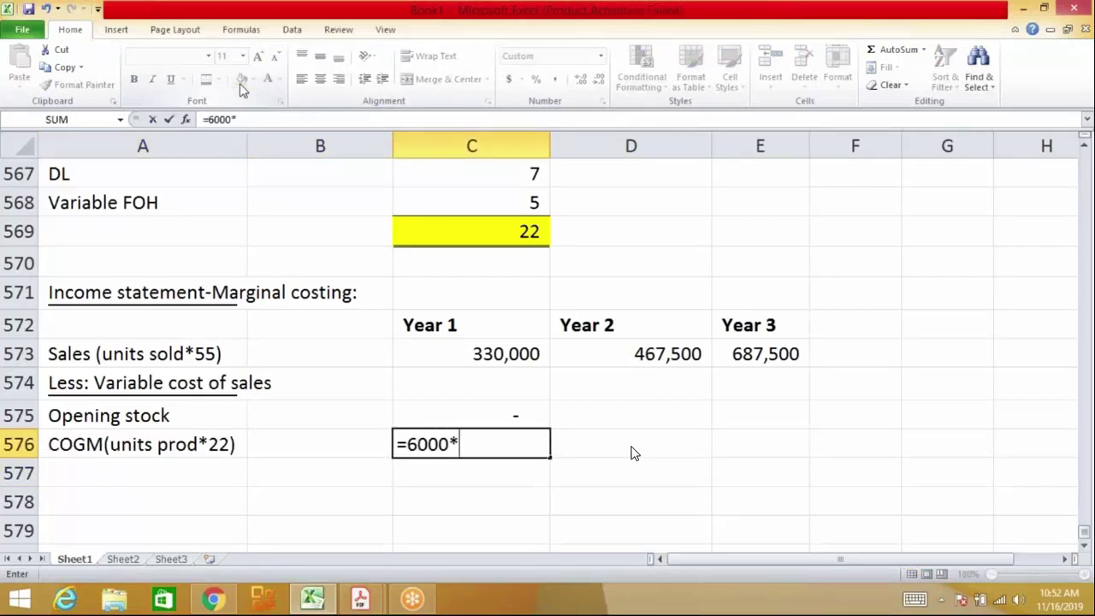
type("22")
key("Return")
key("Up")
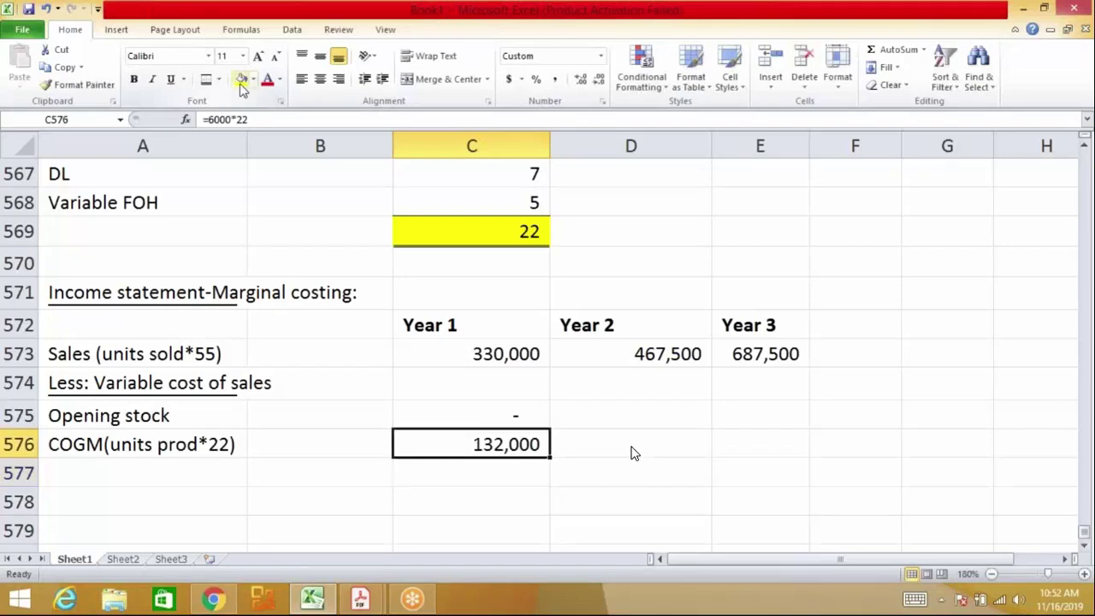
key("Up")
key("shift+Down")
key("shift+Down")
key("shift+Down")
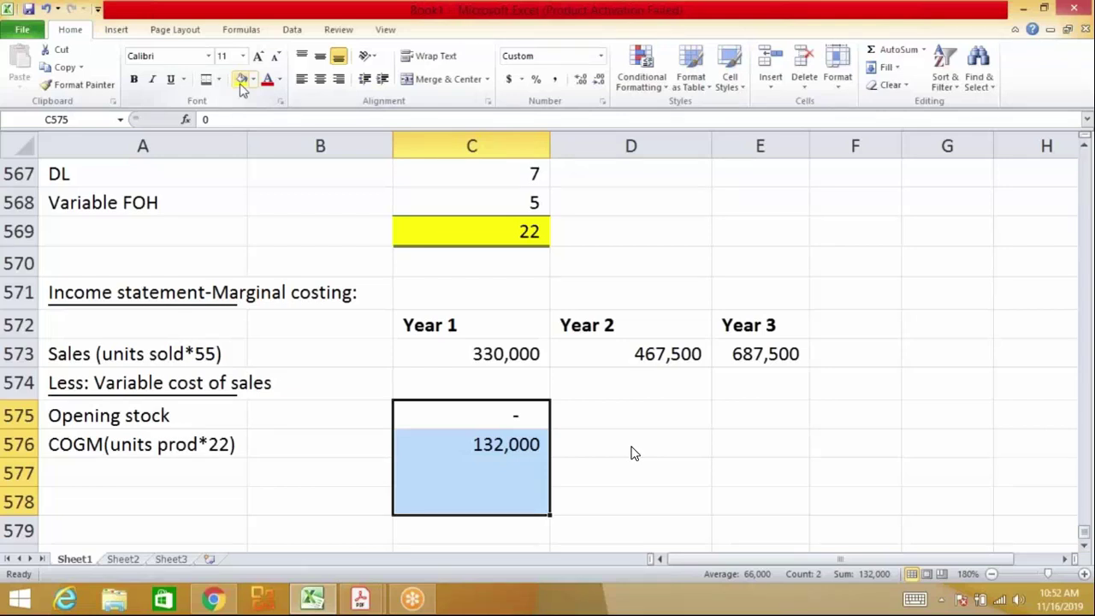
Enter the line label "Closing stock" in A577 under the COGM line
key("Down")
key("Down")
key("Left")
key("Left")
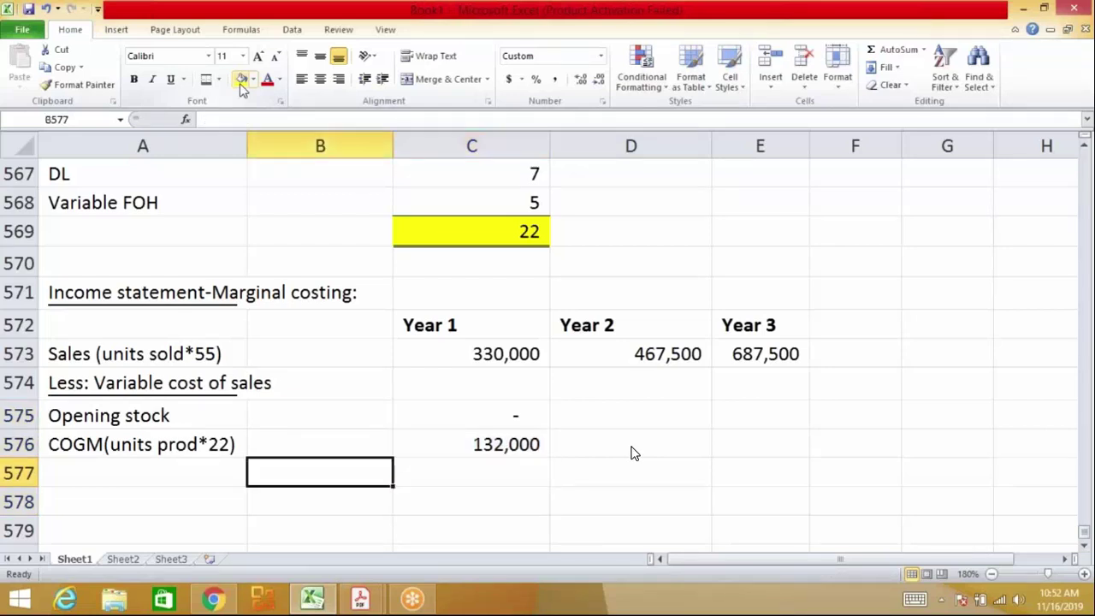
type("LClosi")
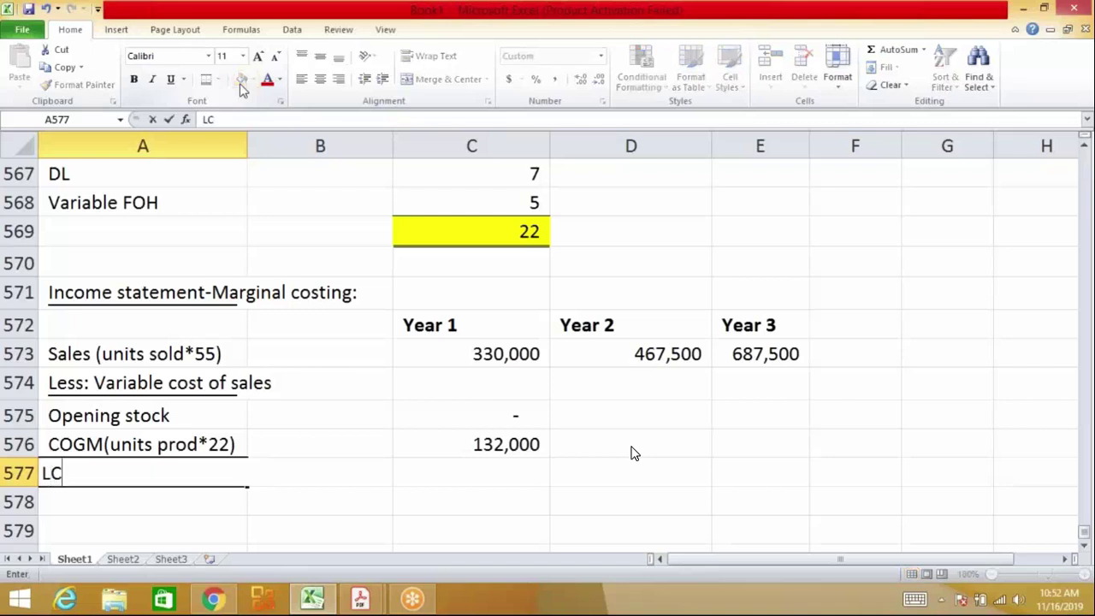
key("BackSpace")
key("BackSpace")
key("BackSpace")
key("BackSpace")
key("BackSpace")
key("BackSpace")
type("Closing str")
key("BackSpace")
type("ock")
key("Return")
Remove the yellow fill from Year 1's units produced in C542
key("Right")
key("Right")
key("Up")
key("Up")
key("Up")
key("Up")
key("Up")
key("Up")
key("Up")
key("Up")
key("Up")
key("Up")
key("Up")
key("Up")
key("Up")
key("Up")
key("Up")
key("Up")
key("Up")
key("Up")
key("Up")
key("Up")
key("Up")
key("Up")
key("Up")
key("Up")
key("Up")
key("Up")
key("Up")
key("Up")
key("Up")
key("Up")
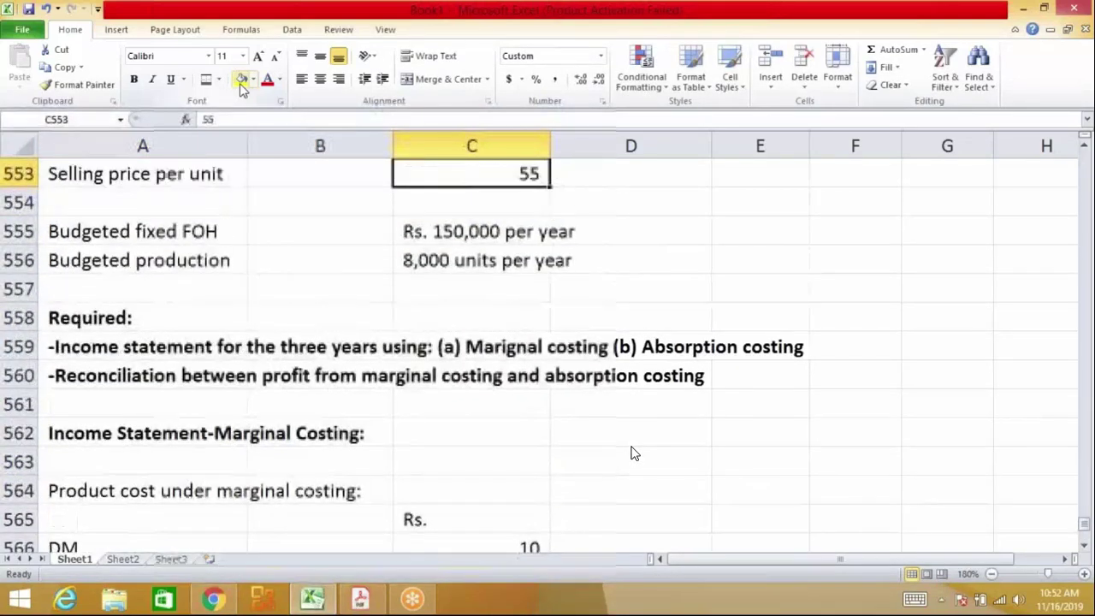
key("Up")
key("Up")
key("Up")
key("Up")
key("Up")
key("Up")
key("Up")
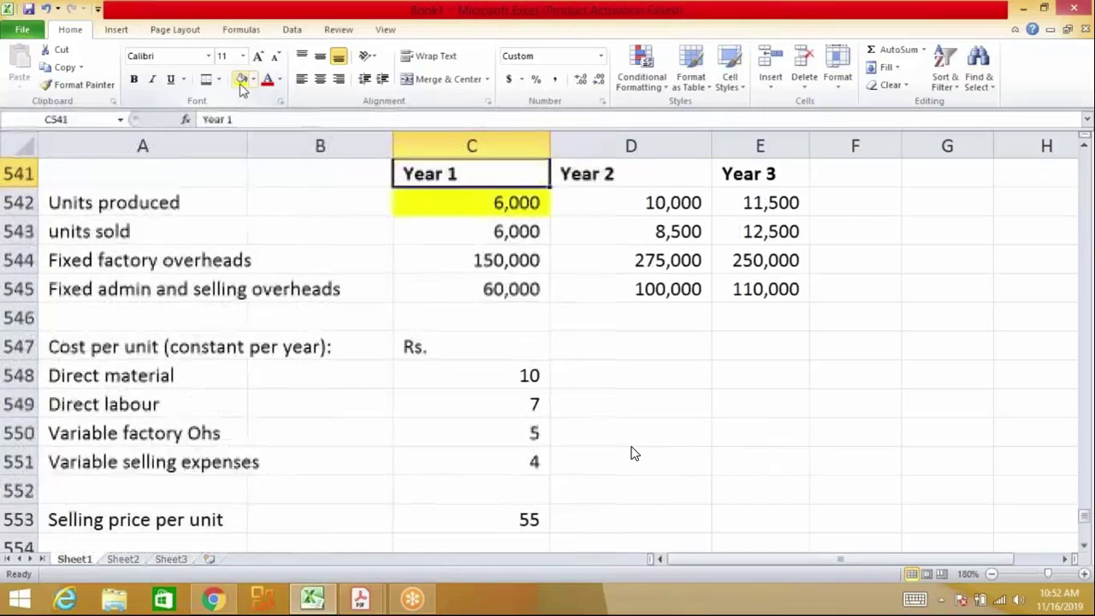
key("Down")
key("Down")
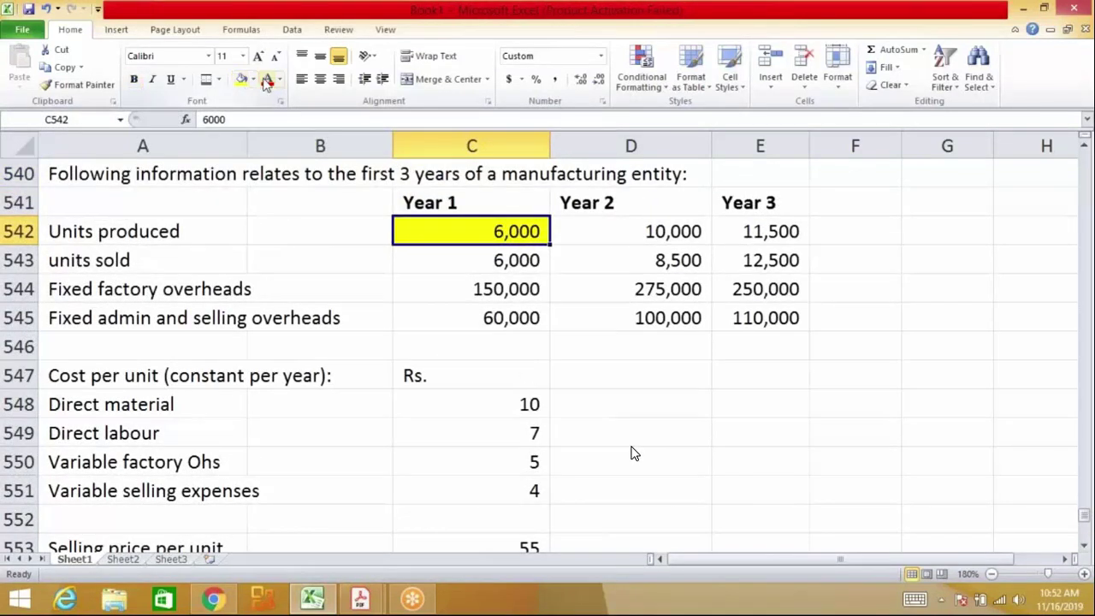
left_click(253, 80)
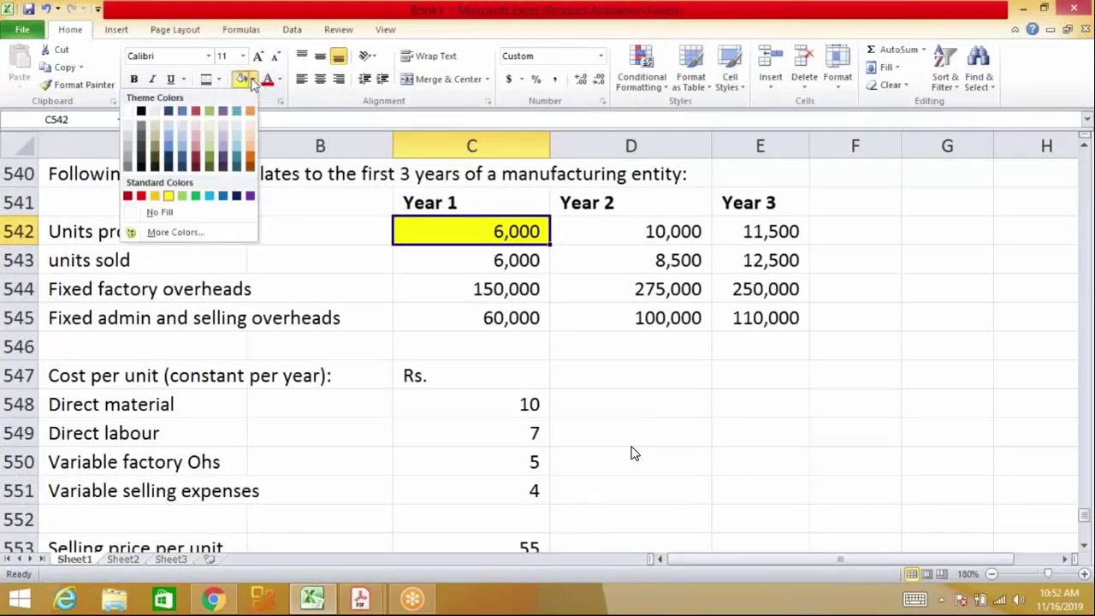
left_click(162, 212)
left_click(168, 211)
Check Year 1's units sold in C543 and enter 0 as Year 1's closing stock in C577
key("Right")
key("Right")
key("Down")
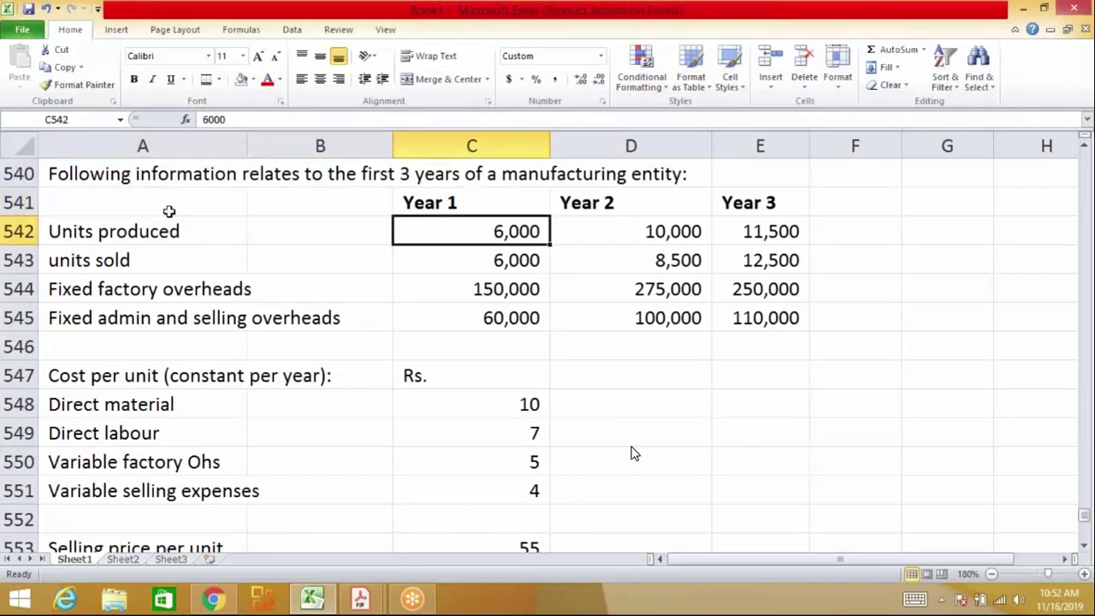
key("Down")
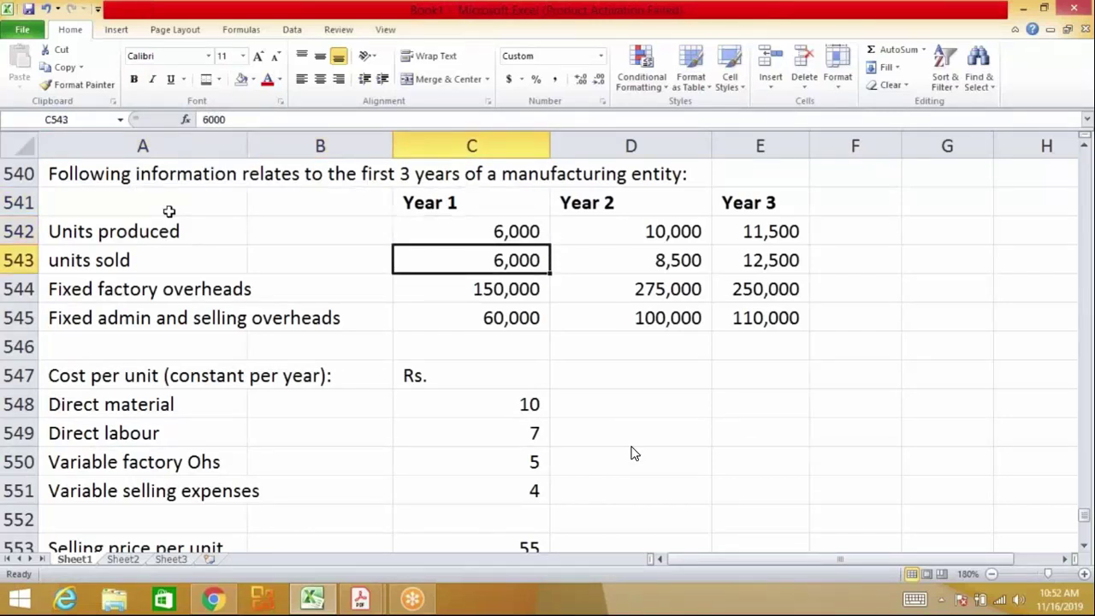
key("Down")
key("Down")
key("Down")
key("Down")
key("Down")
key("Down")
key("Down")
key("Down")
key("Down")
key("Down")
key("Down")
key("Down")
key("Down")
key("Down")
key("Down")
key("Down")
key("Down")
key("Down")
key("Down")
key("Down")
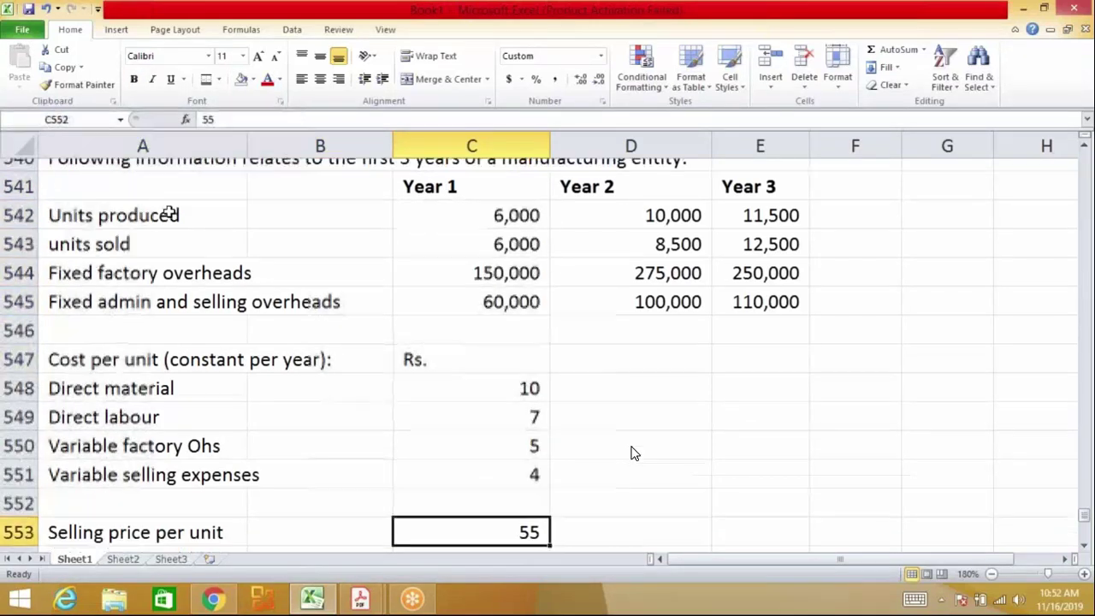
key("Down")
key("Down")
key("Down")
key("Down")
key("Down")
key("Down")
key("Down")
key("Down")
key("Up")
type("0")
key("Return")
Apply an outside border around Year 1's opening stock, COGM and closing stock values in C575:C577
key("Up")
key("Up")
key("Up")
key("shift+Down")
key("shift+Down")
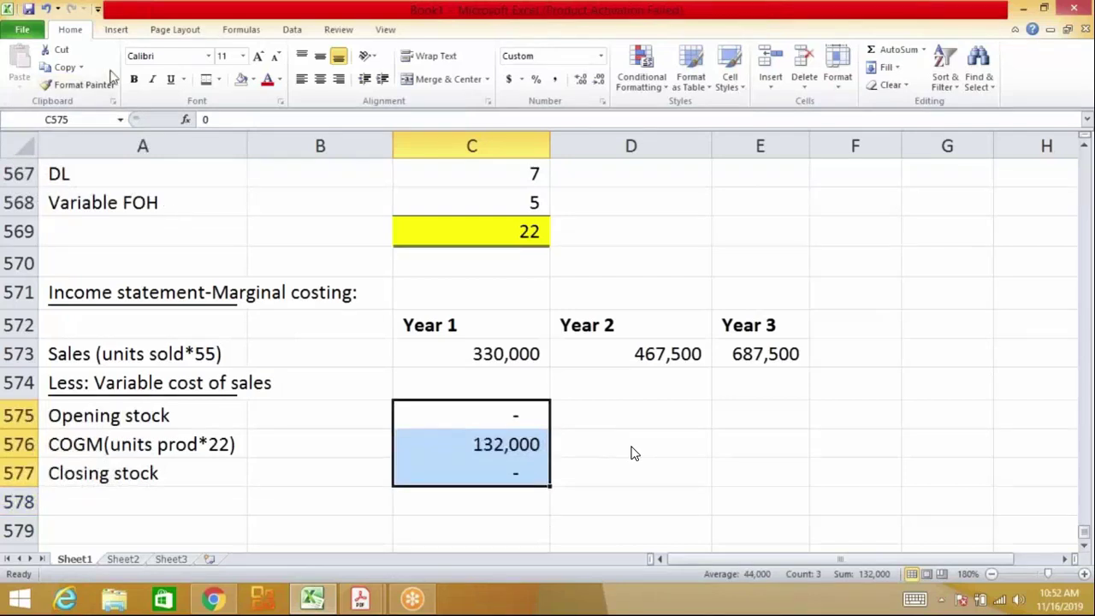
left_click(219, 78)
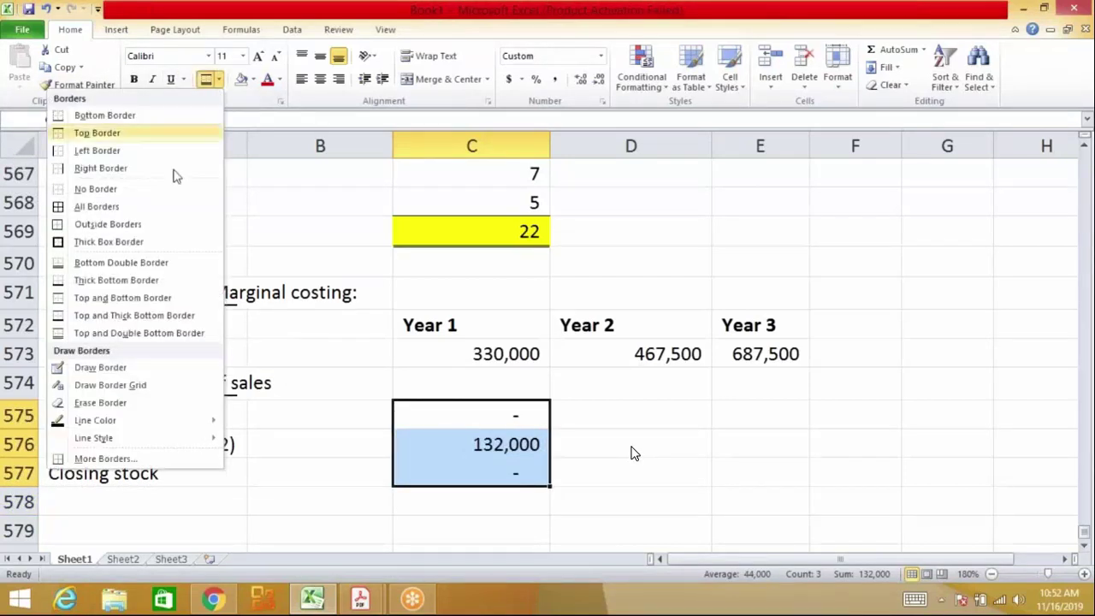
left_click(120, 226)
Enter -132000 in C578 as Year 1's total variable cost of sales, below the bordered figures
key("Down")
key("Up")
key("Down")
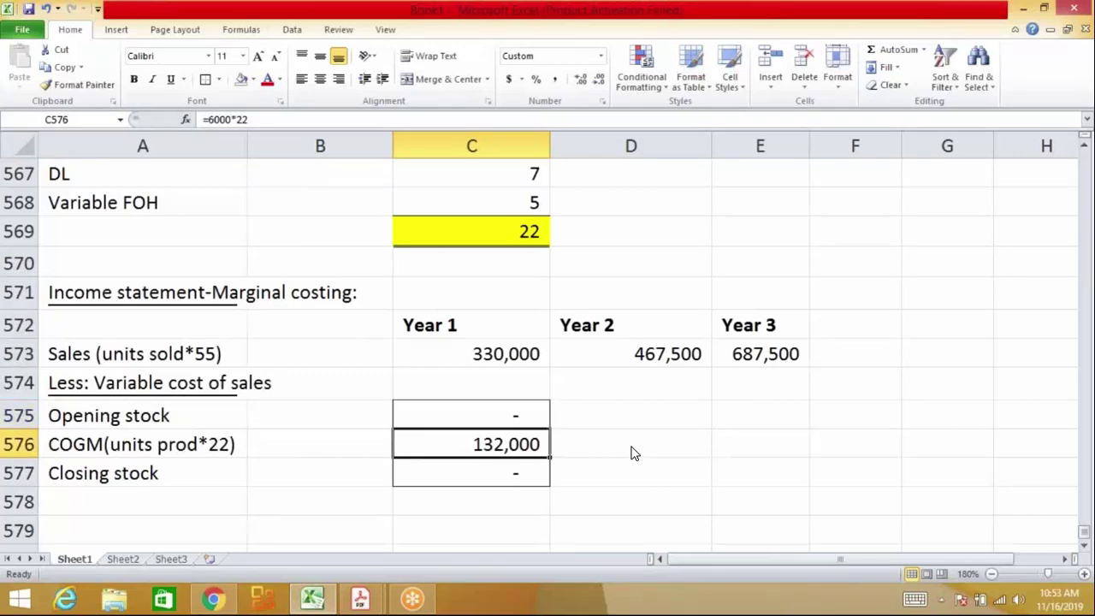
key("Down")
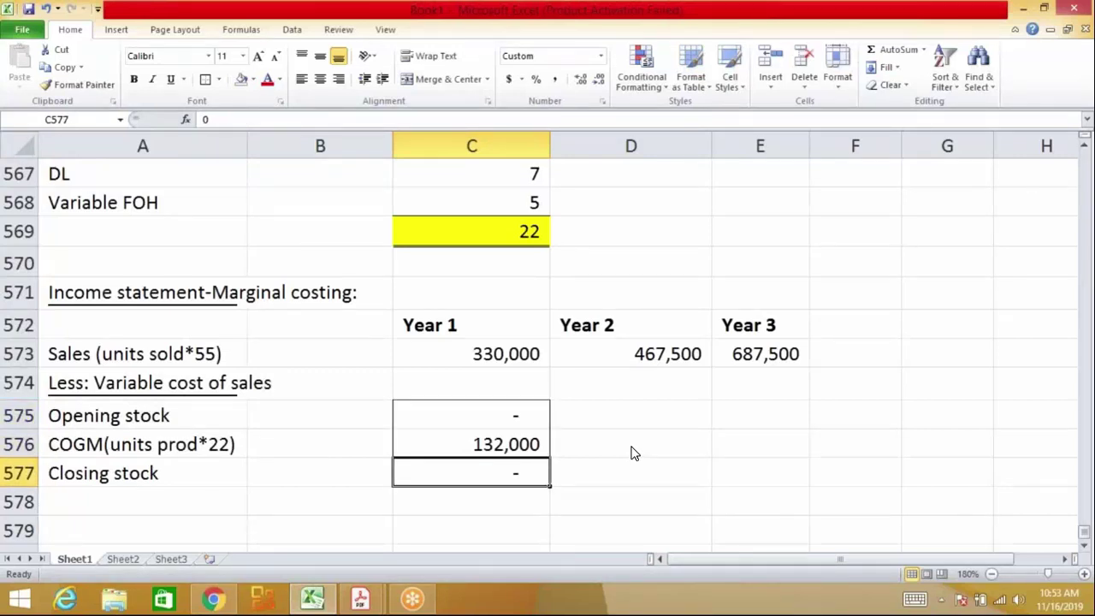
key("Down")
type("-")
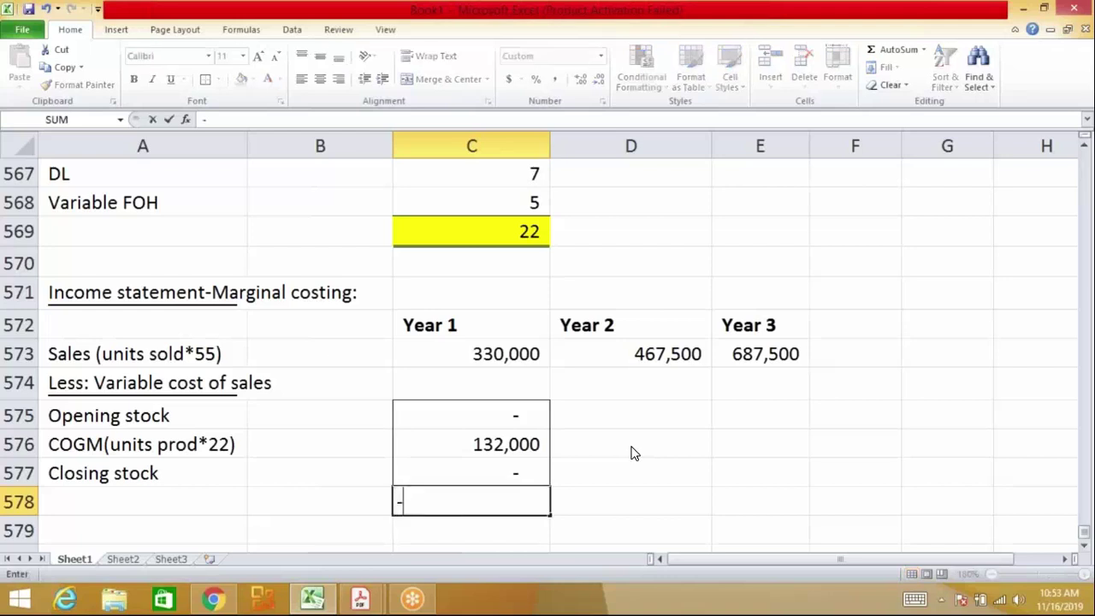
type("132000")
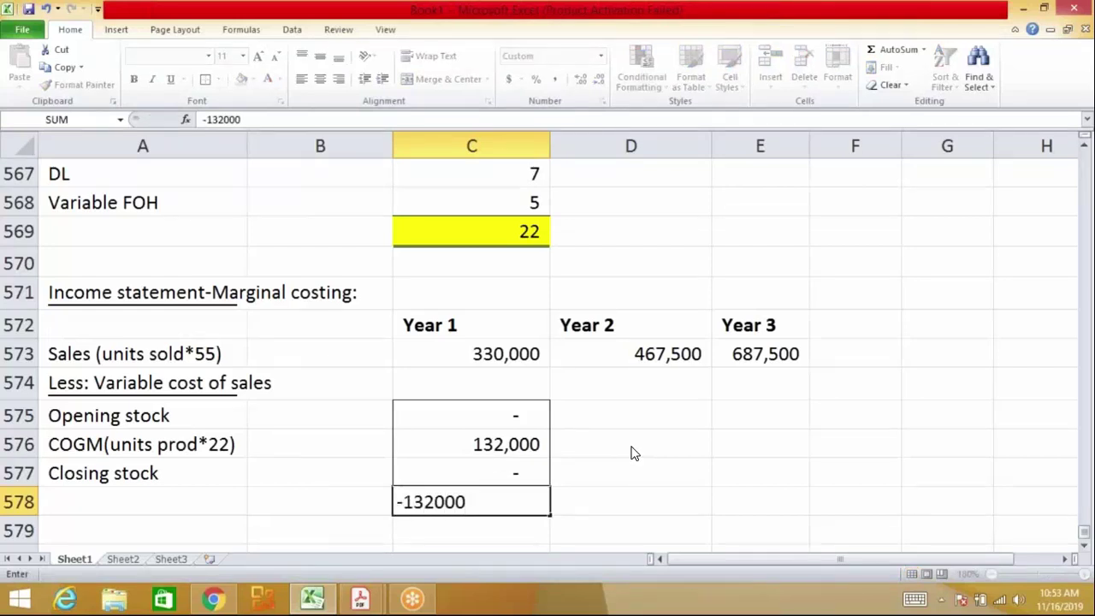
key("Return")
Review Year 1's opening stock, COGM, closing stock and total variable cost of sales in C575:C578
key("Up")
key("Up")
key("Up")
key("Up")
key("Up")
key("Up")
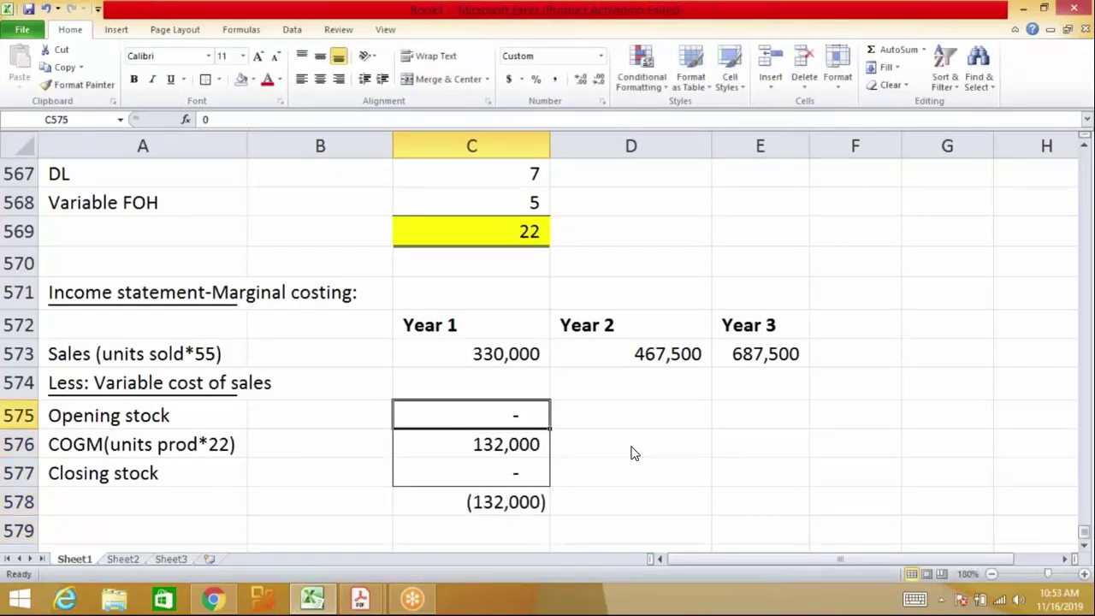
key("Down")
key("Down")
key("Down")
key("Down")
key("Down")
key("Up")
key("Up")
key("Up")
key("Down")
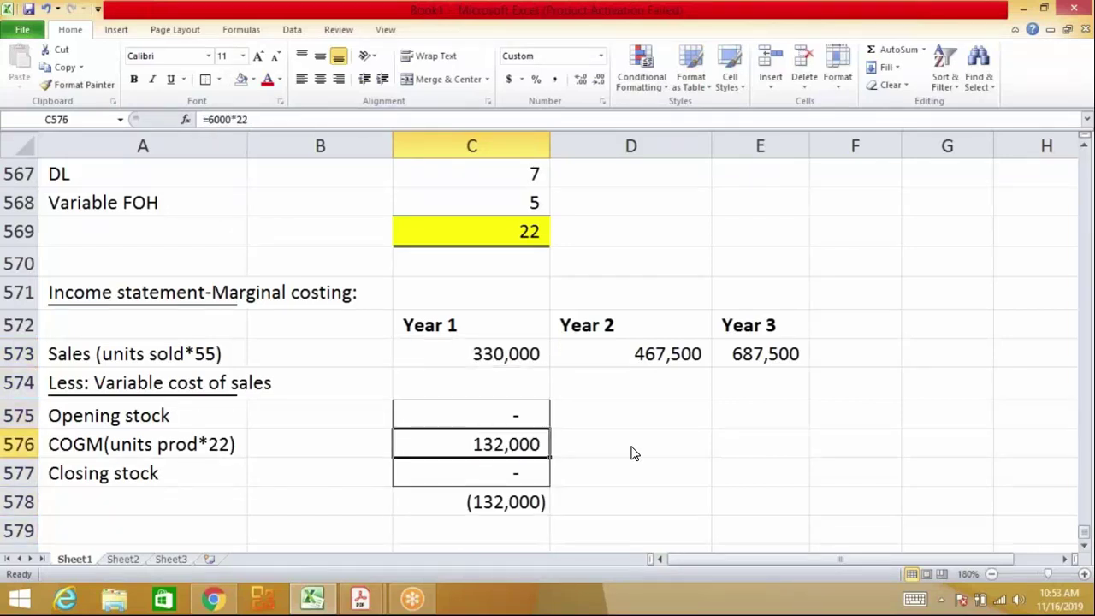
key("Down")
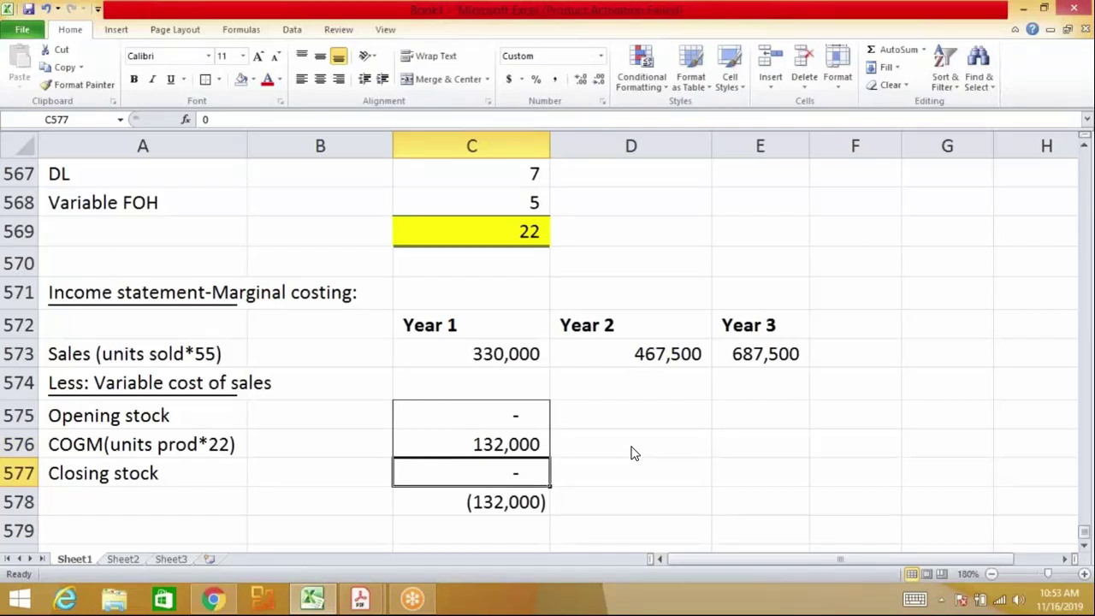
key("Up")
key("Up")
key("Up")
key("Up")
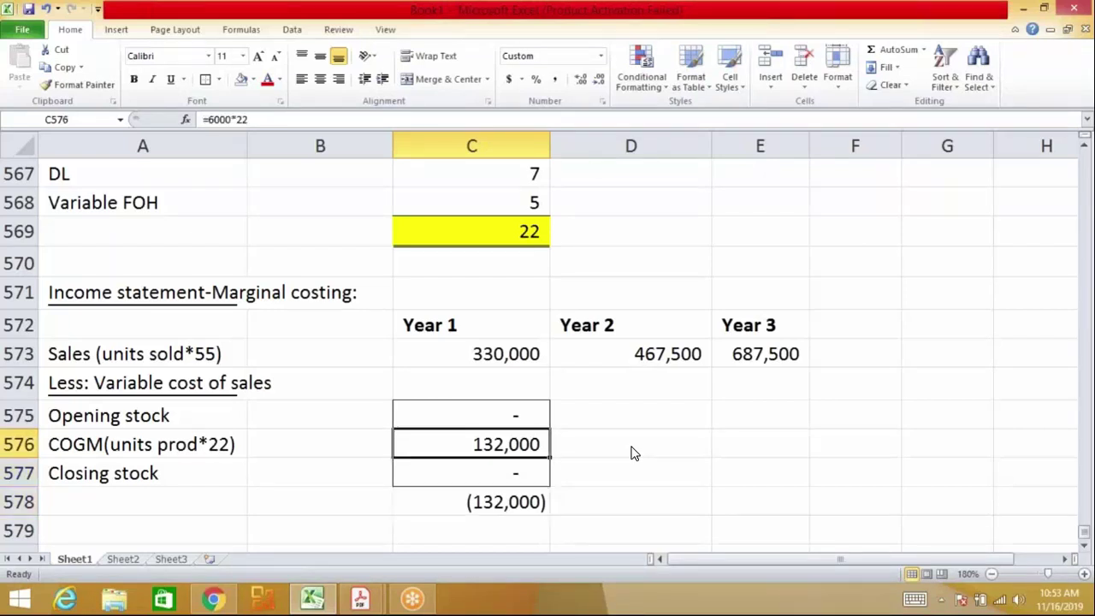
key("Down")
key("Down")
key("Down")
key("Down")
key("Down")
key("Down")
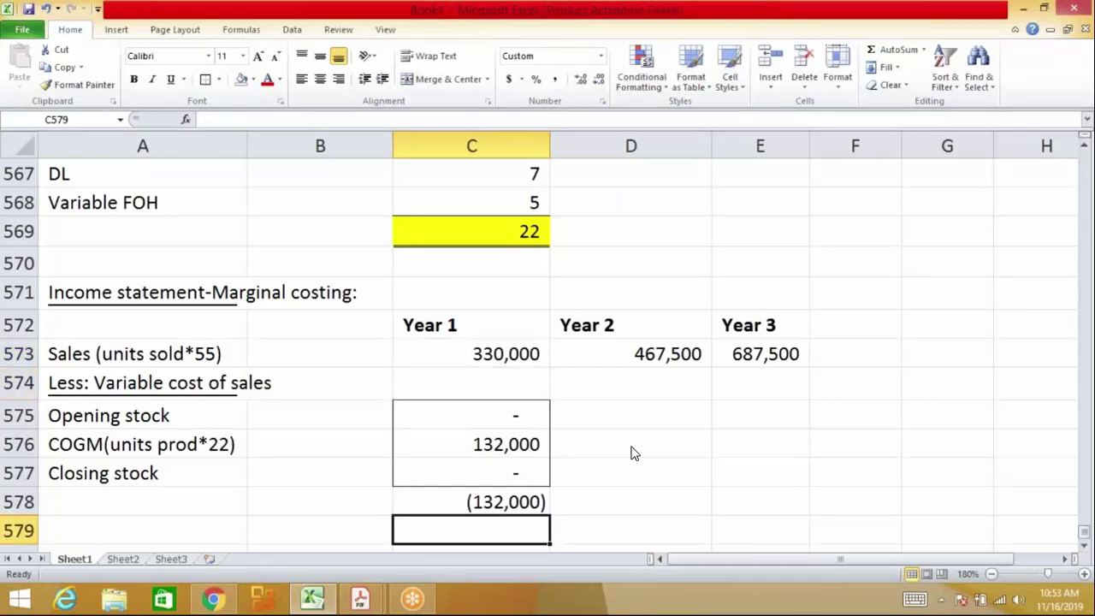
key("Up")
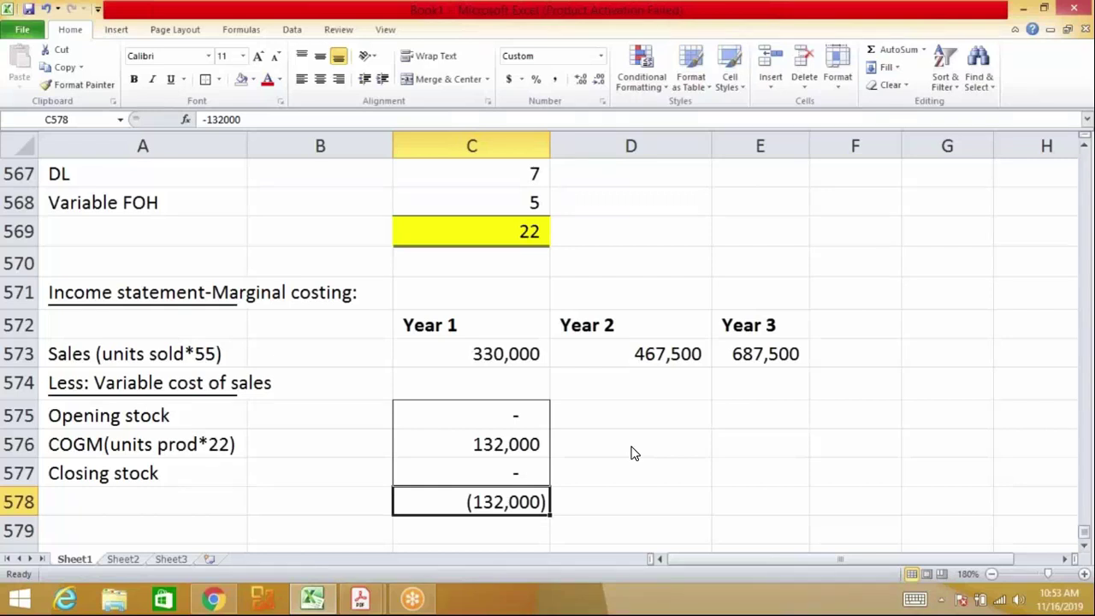
key("Down")
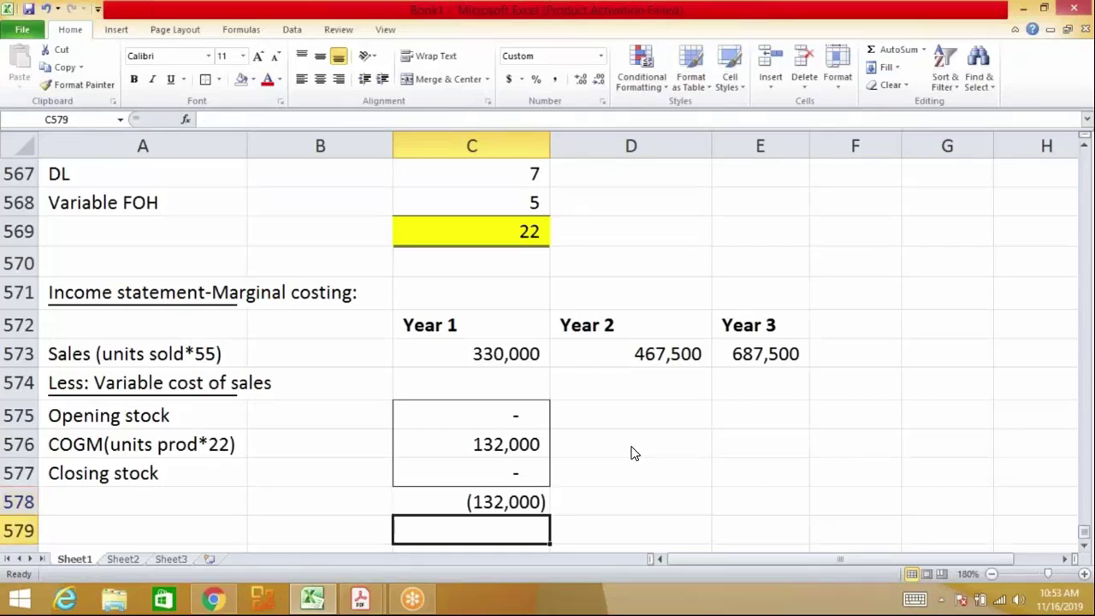
Add a bottom border to Year 1's total variable cost of sales in C578
key("Up")
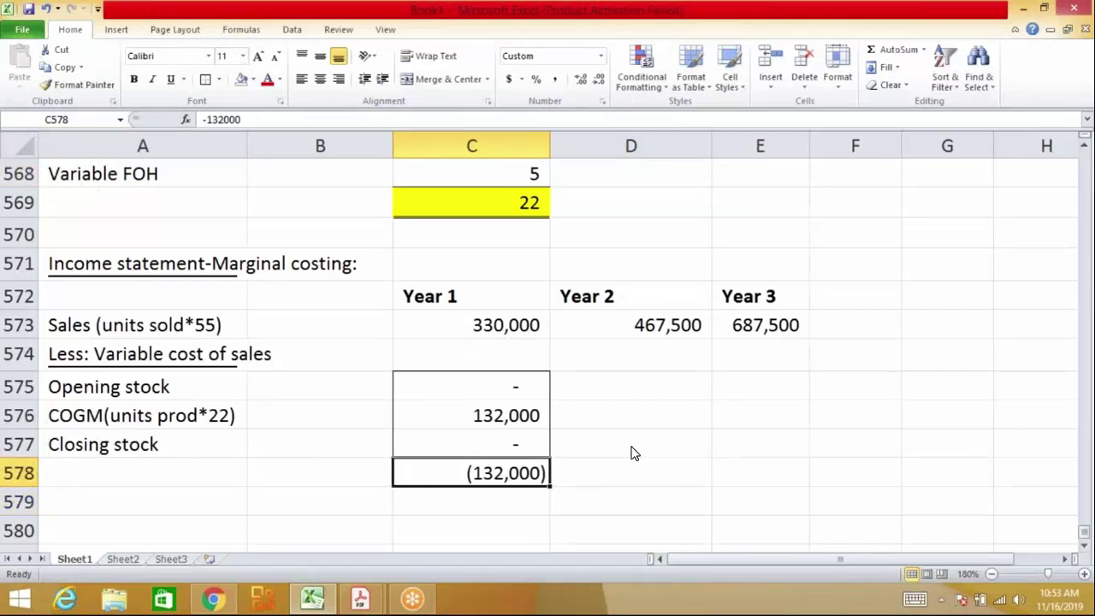
left_click(219, 78)
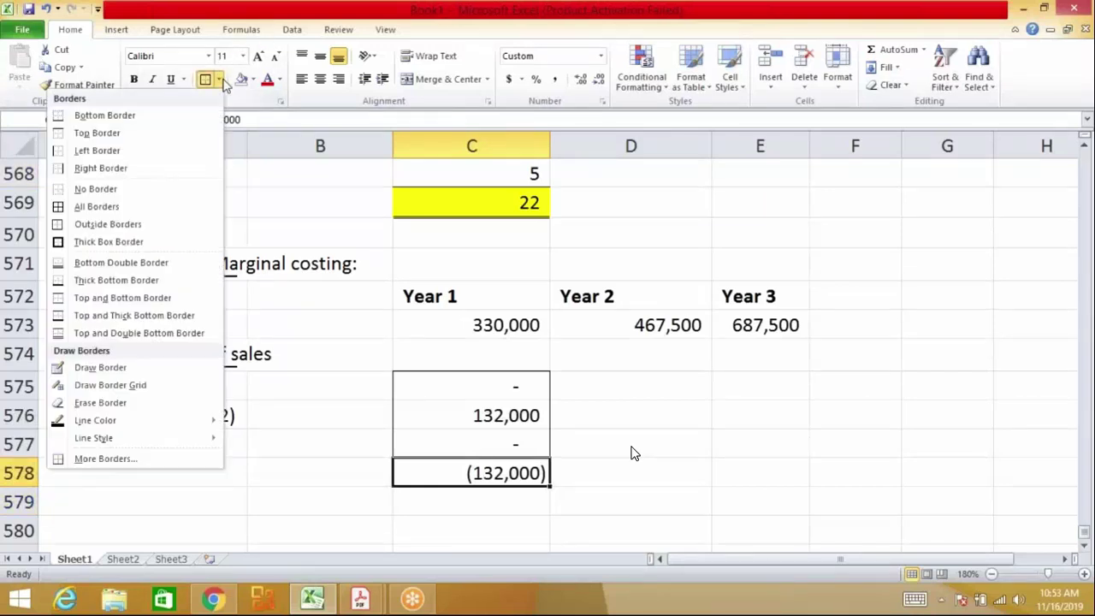
left_click(174, 127)
Calculate Year 1's gross contribution margin in C579 by adding sales in C573 and the negative variable cost of sales in C578
key("Down")
type("=")
key("Up")
key("Up")
key("Up")
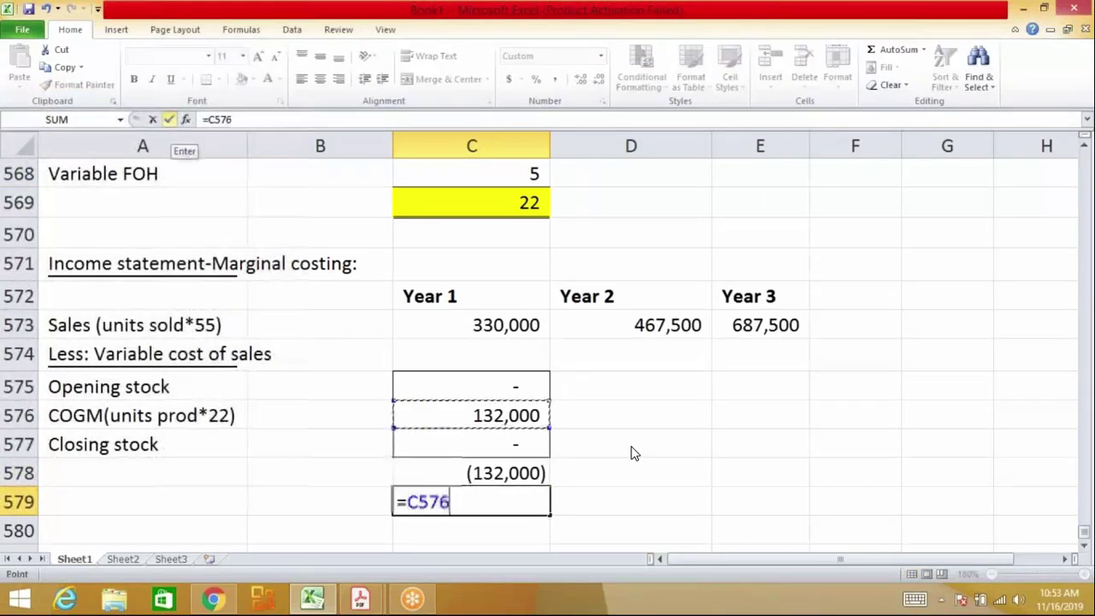
key("Up")
key("Up")
key("Up")
type("+")
key("Up")
key("Return")
Label row 579 "Gross cont margin" in column A
key("Home")
key("Up")
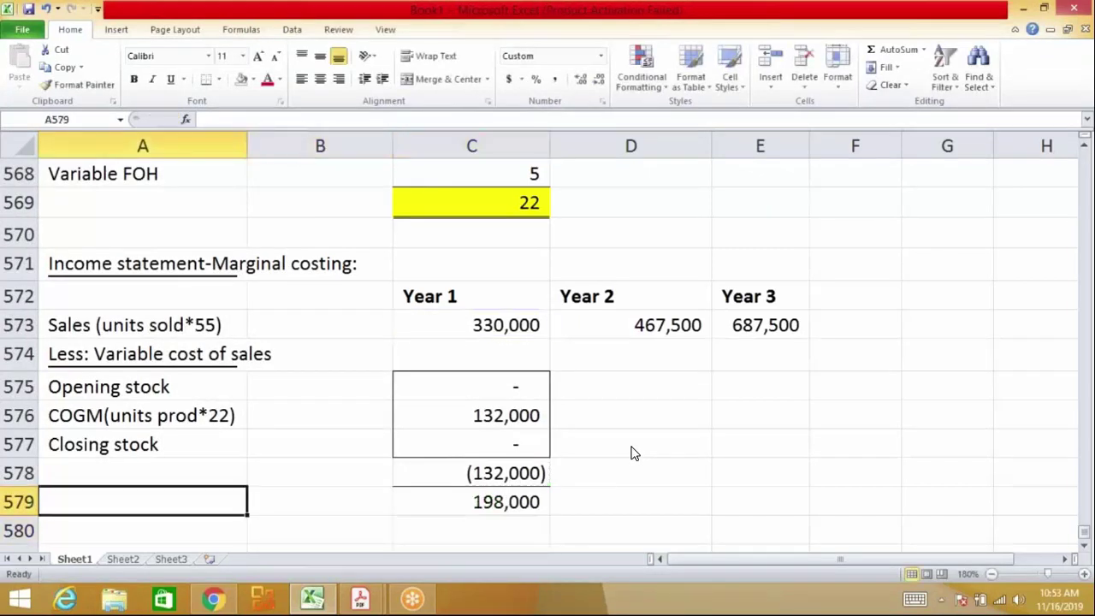
type("Gross cont margin")
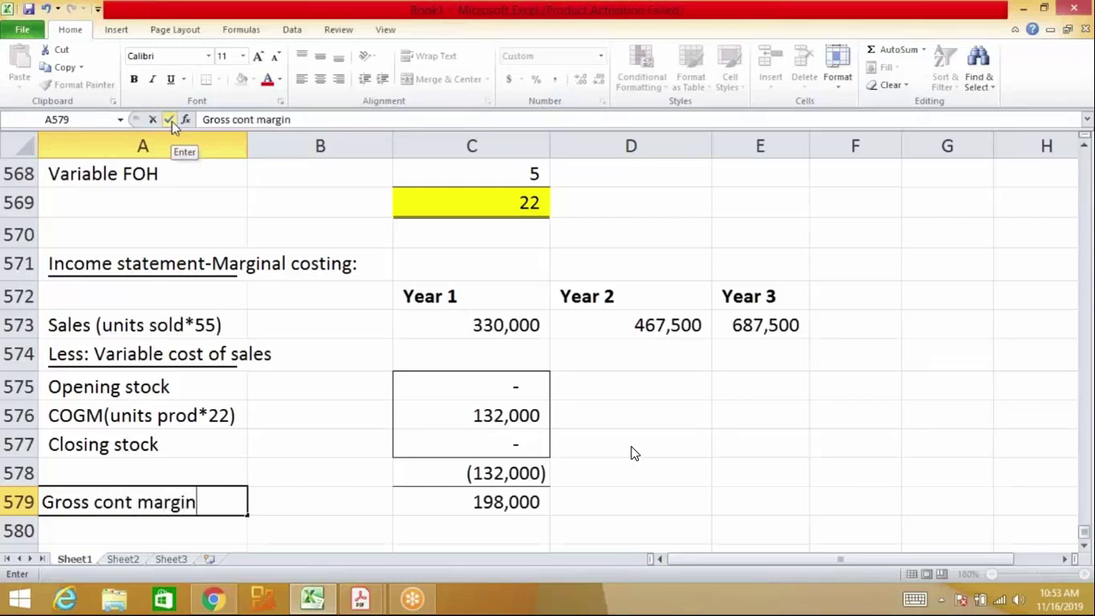
key("Return")
Enter the label "Less: Variable selling expenses" in A580, below the gross contribution margin label
type("Less: Varial")
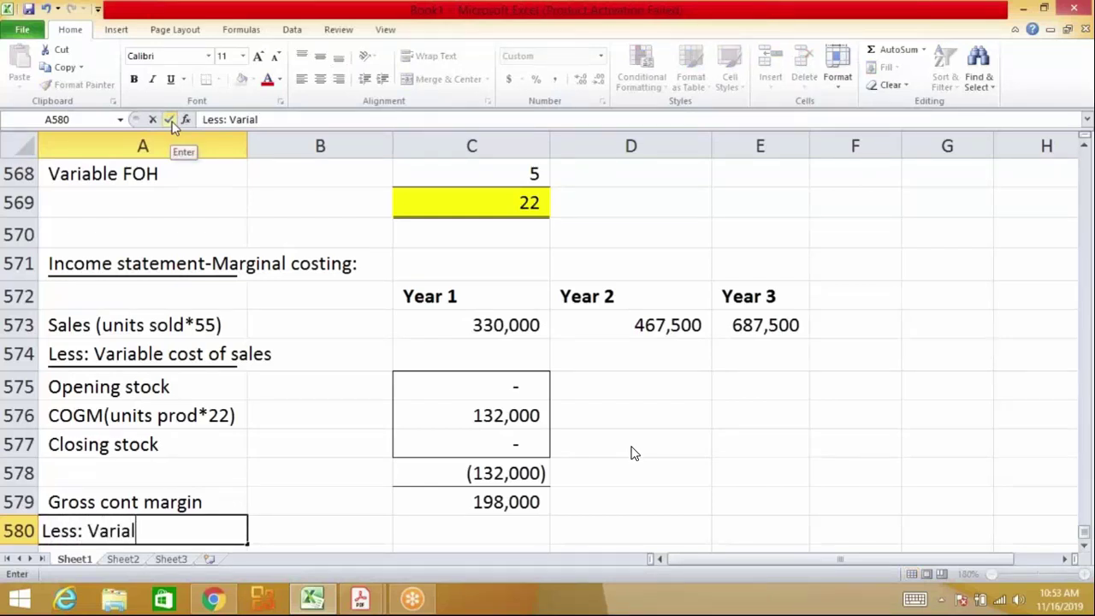
key("BackSpace")
type("ble selling expenses")
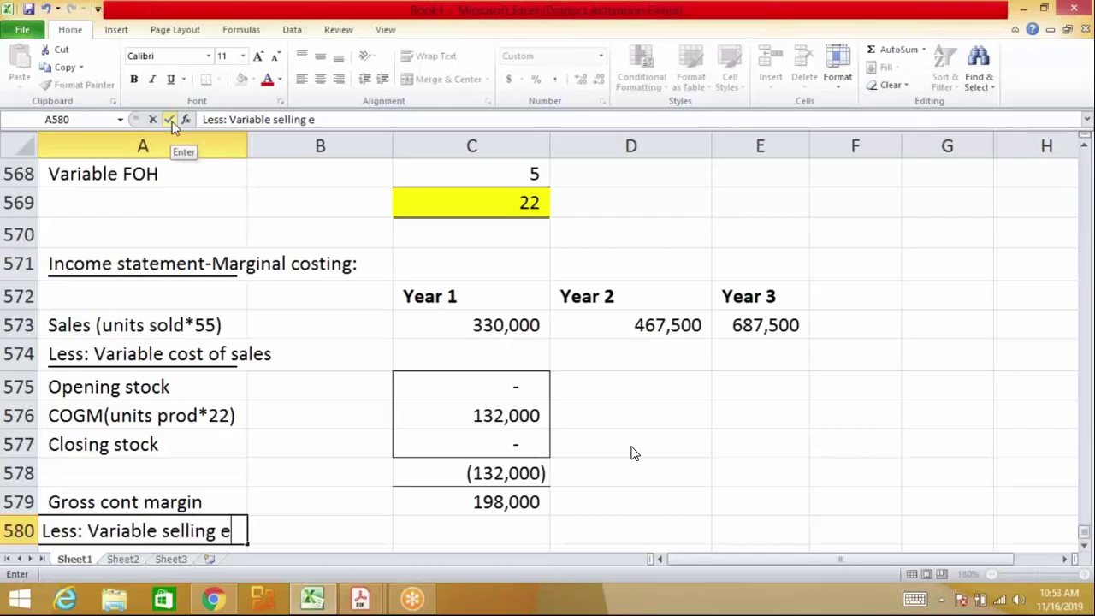
left_click(171, 126)
key("Return")
Look up the units sold and the variable selling expenses per unit in the given data, selecting A551:C551
key("Right")
key("Right")
key("Up")
key("Up")
key("Up")
key("Up")
key("Up")
key("Up")
key("Up")
key("Up")
key("Up")
key("Up")
key("Up")
key("Up")
key("Up")
key("Up")
key("Up")
key("Up")
key("Up")
key("Up")
key("Up")
key("Up")
key("Up")
key("Up")
key("Up")
key("Up")
key("Up")
key("Up")
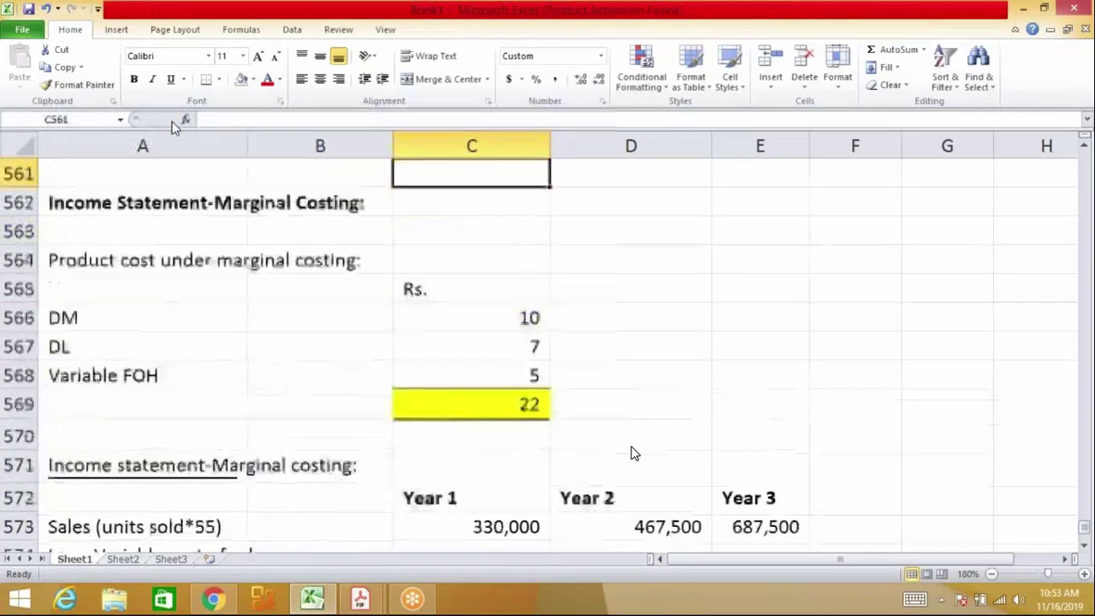
key("Up")
key("Up")
key("Up")
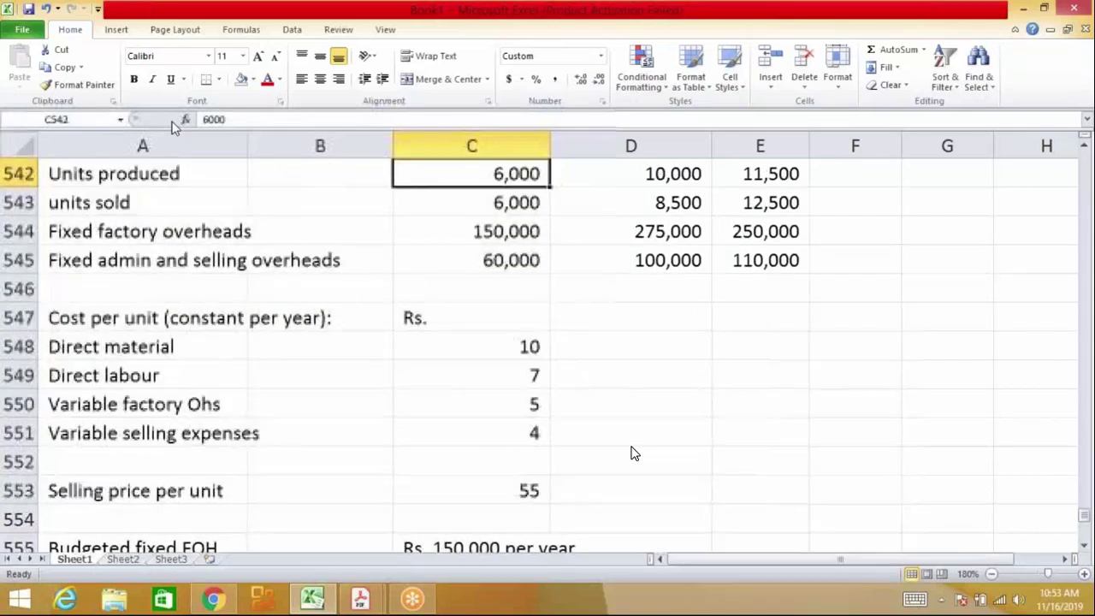
key("Down")
key("Down")
key("Down")
key("Down")
key("Down")
key("Down")
key("Down")
key("Down")
key("Down")
key("Down")
key("shift+Left")
key("shift+Left")
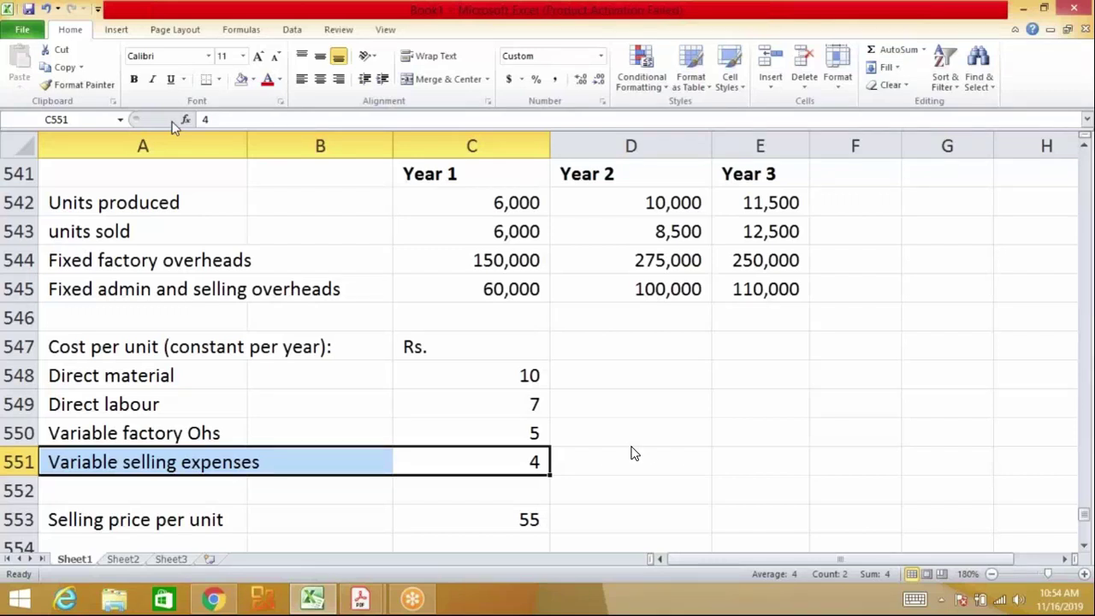
Enter the note "(units sold*4)" in A581, below the variable selling expenses label
key("Down")
key("Down")
key("Down")
key("Down")
key("Down")
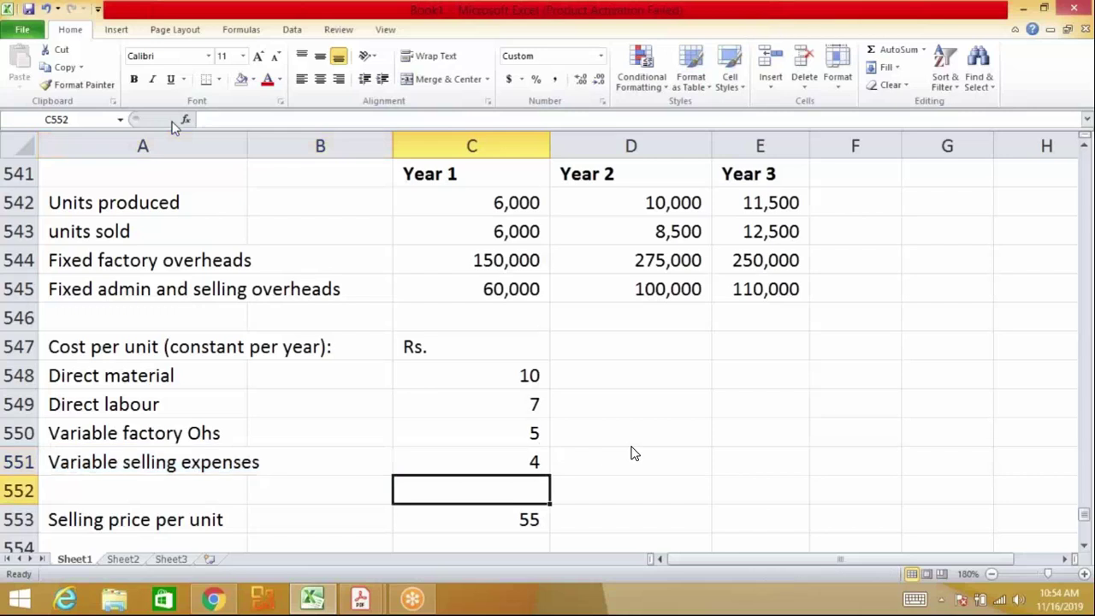
key("Down")
key("Down")
key("Down")
key("Down")
key("Down")
key("Down")
key("Down")
key("Down")
key("Down")
key("Down")
key("Down")
key("Left")
key("Left")
key("Down")
key("Down")
key("Down")
key("Down")
key("Down")
key("Down")
key("Down")
key("Down")
key("Down")
key("Down")
key("Down")
key("Down")
key("Down")
key("Down")
key("Down")
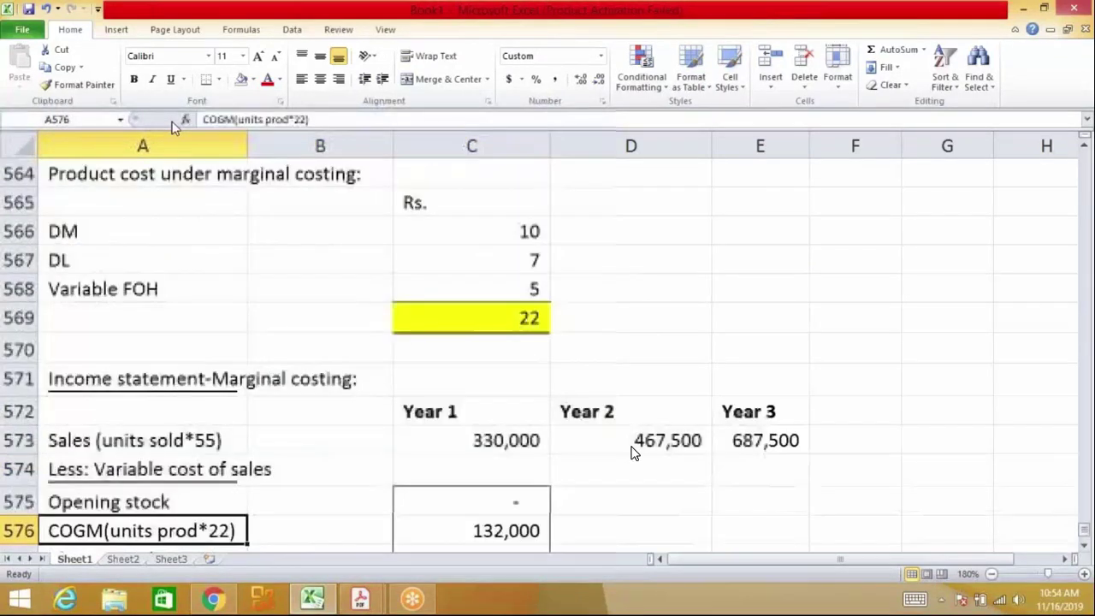
key("Up")
type("(")
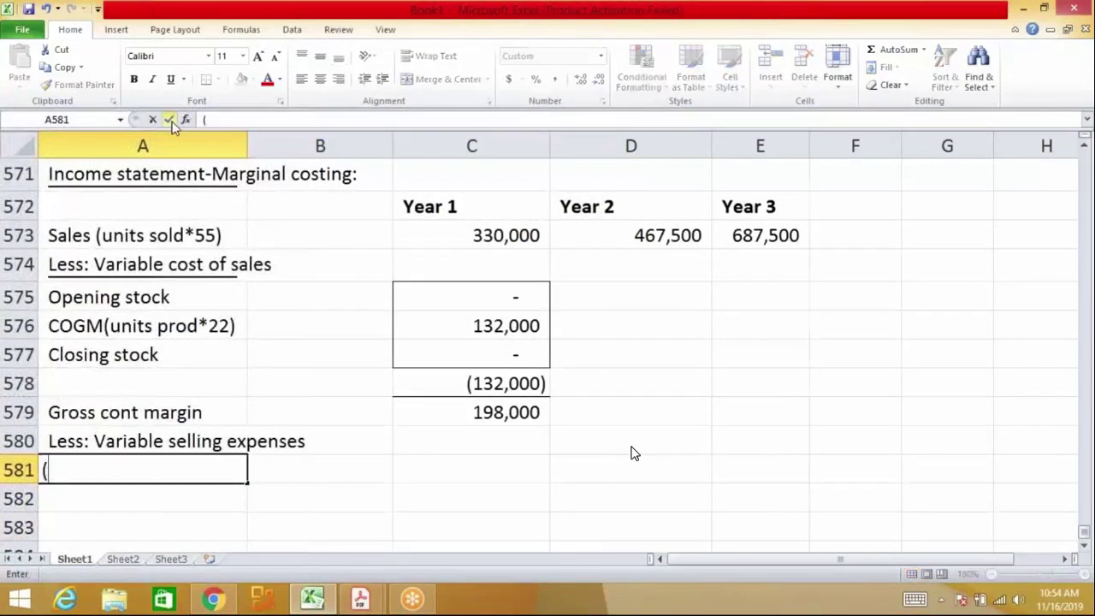
type("units sold*4)")
left_click(170, 122)
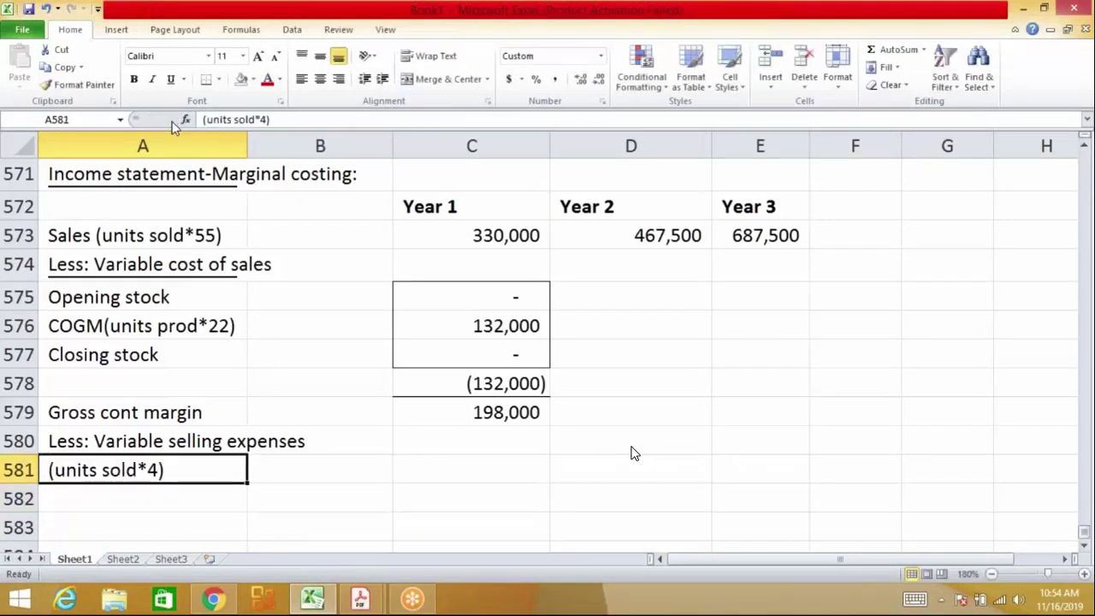
Recheck the variable selling expenses line in row 551 of the cost-per-unit data
key("Up")
key("Up")
key("Up")
key("Up")
key("Up")
key("Up")
key("Up")
key("Up")
key("Up")
key("Up")
key("Up")
key("Up")
key("Up")
key("Up")
key("Up")
key("Up")
key("Up")
key("Up")
key("Up")
key("Up")
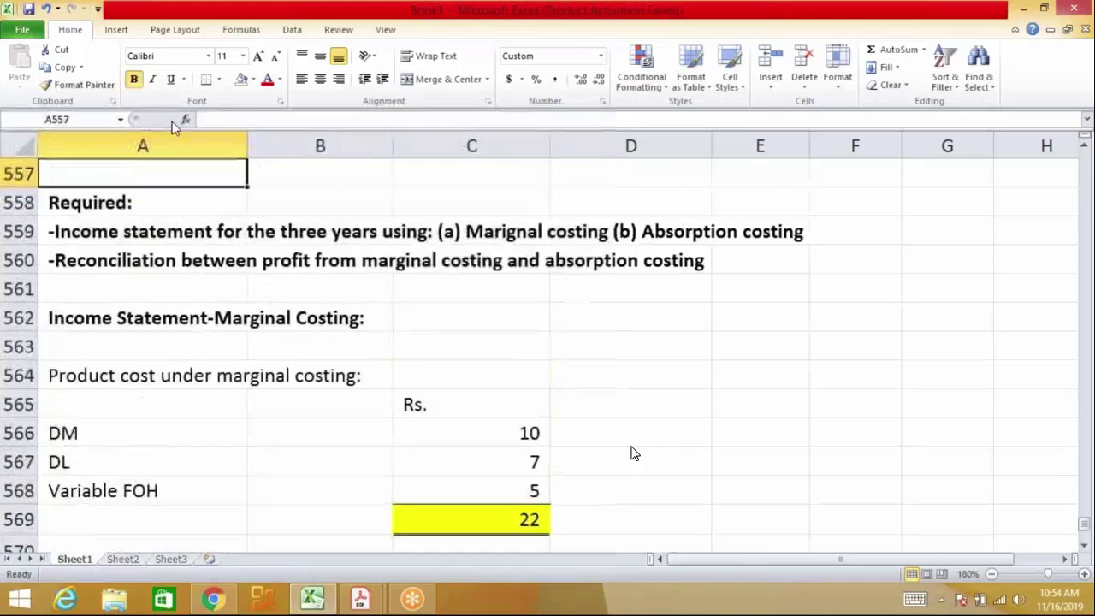
key("Up")
key("Up")
key("Up")
key("Up")
key("Down")
key("Down")
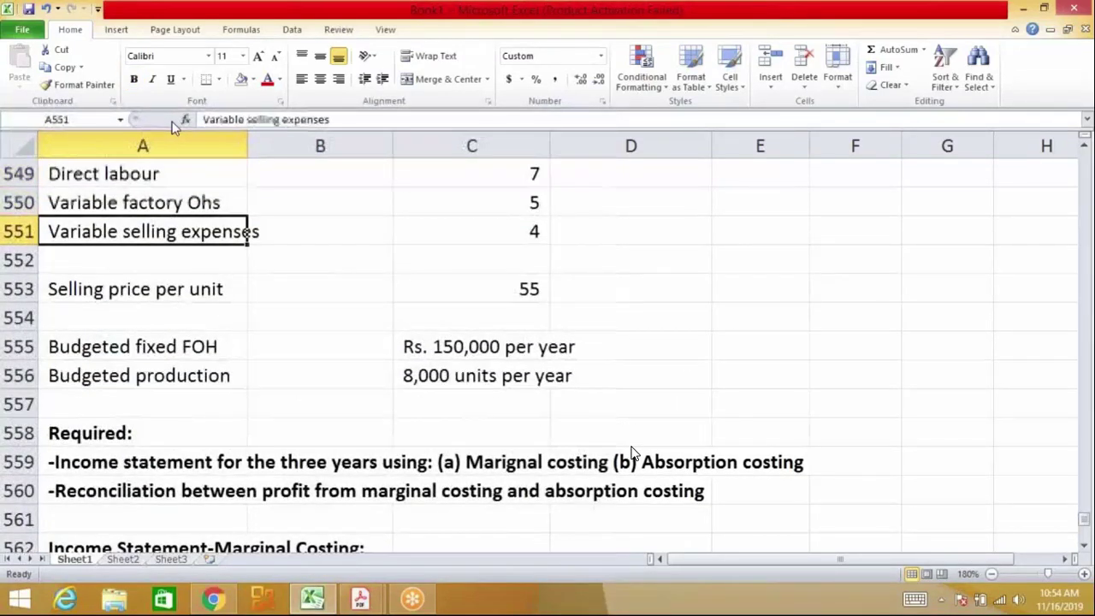
Enter Year 1's variable selling expenses as -6000*4 in C580 of the marginal costing statement
key("Down")
key("Down")
key("Down")
key("Down")
key("Down")
key("Down")
key("Down")
key("Down")
key("Down")
key("Down")
key("Down")
key("Down")
key("Down")
key("Down")
key("Down")
key("Down")
key("Down")
key("Down")
key("Down")
key("Down")
key("Right")
key("Right")
key("Down")
key("Down")
key("Up")
key("Up")
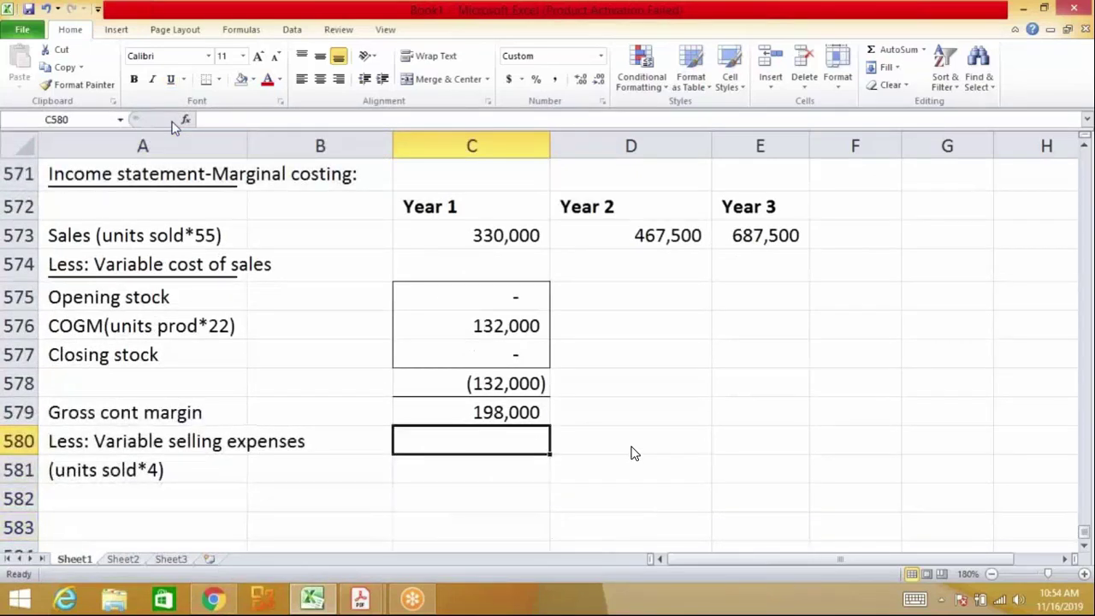
type("-600")
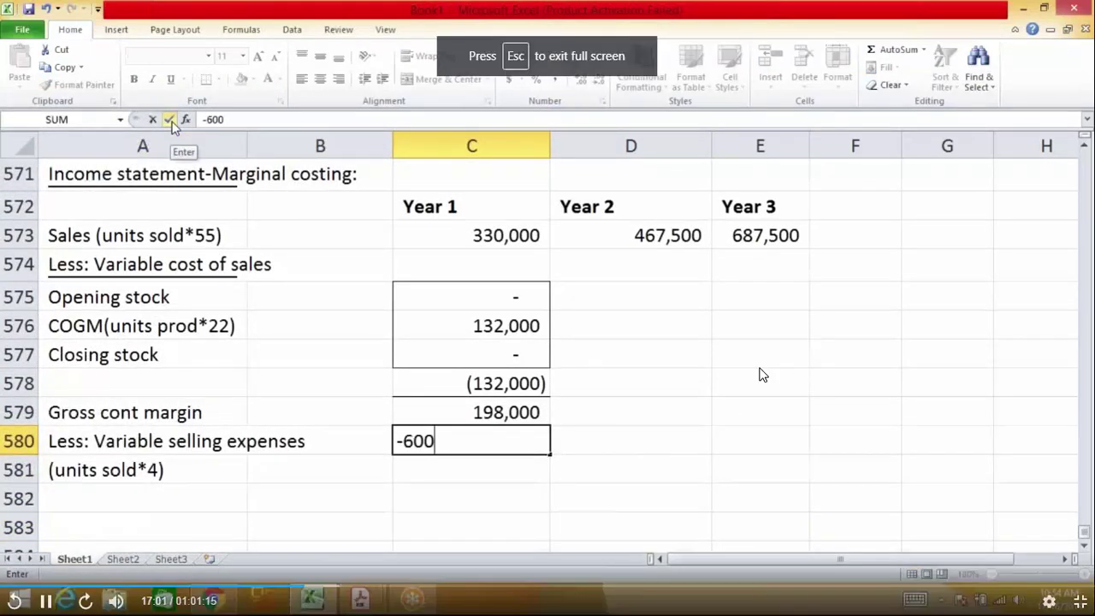
type("0*5")
key("BackSpace")
type("4")
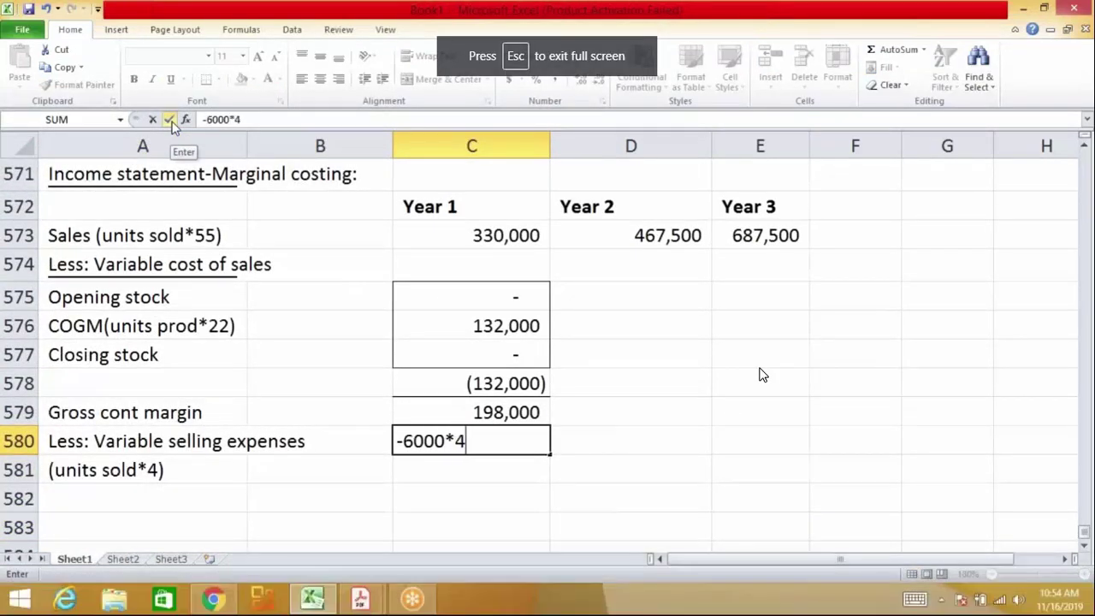
key("Return")
Sum the gross contribution margin and variable selling expenses, C579:C580, in C581
key("alt+equal")
key("Up")
key("Up")
key("Up")
key("Up")
key("Down")
key("Down")
key("shift+Down")
key("Return")
key("Up")
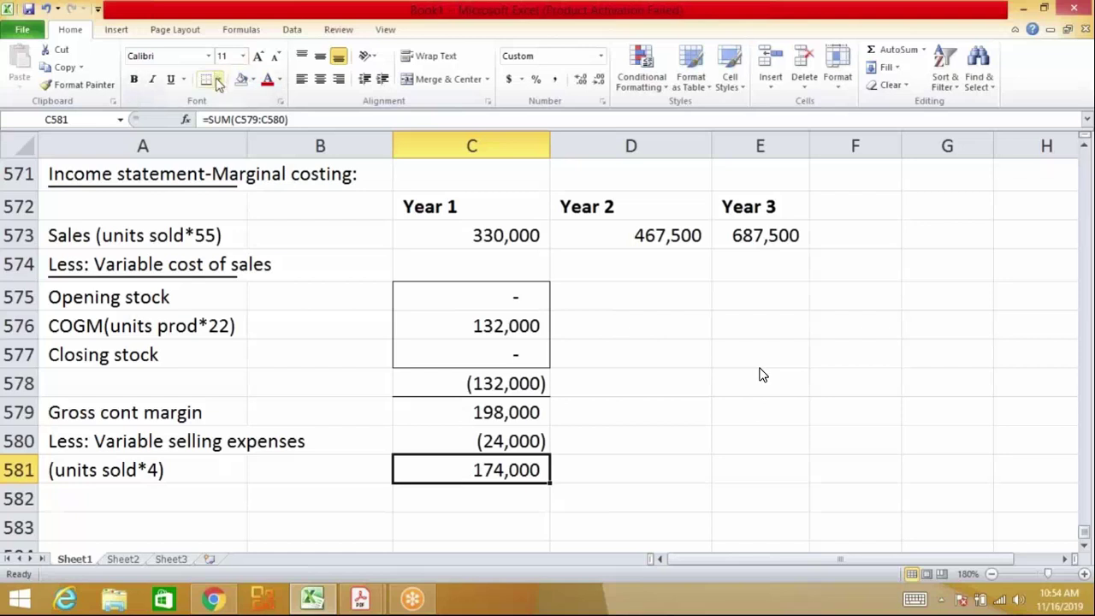
Try adding a bottom border to C582, below the Year 1 sum
key("Up")
key("Down")
key("Down")
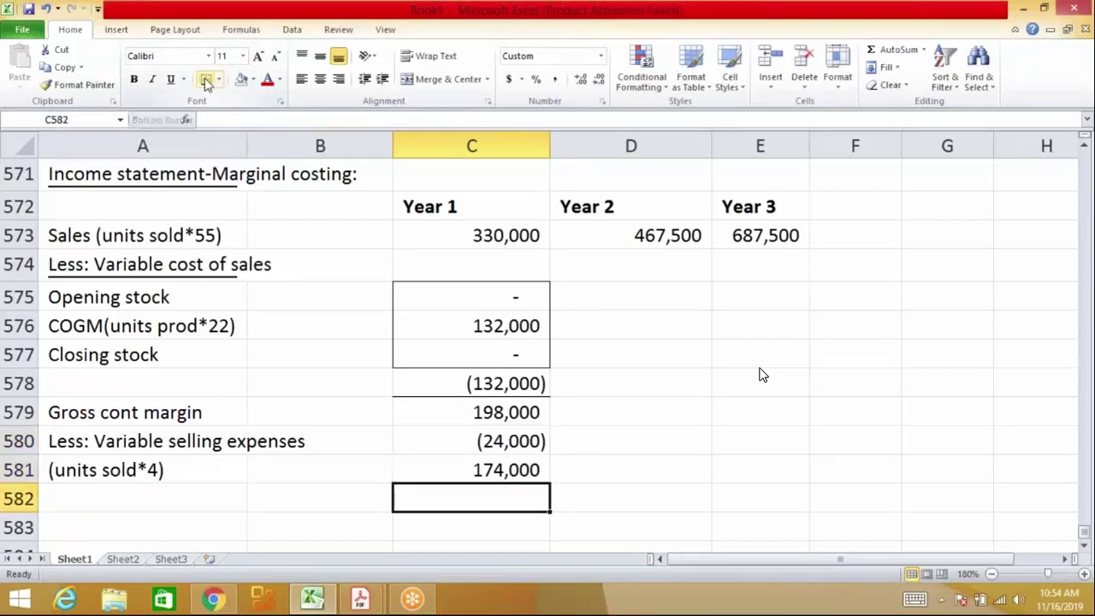
left_click(205, 79)
key("Up")
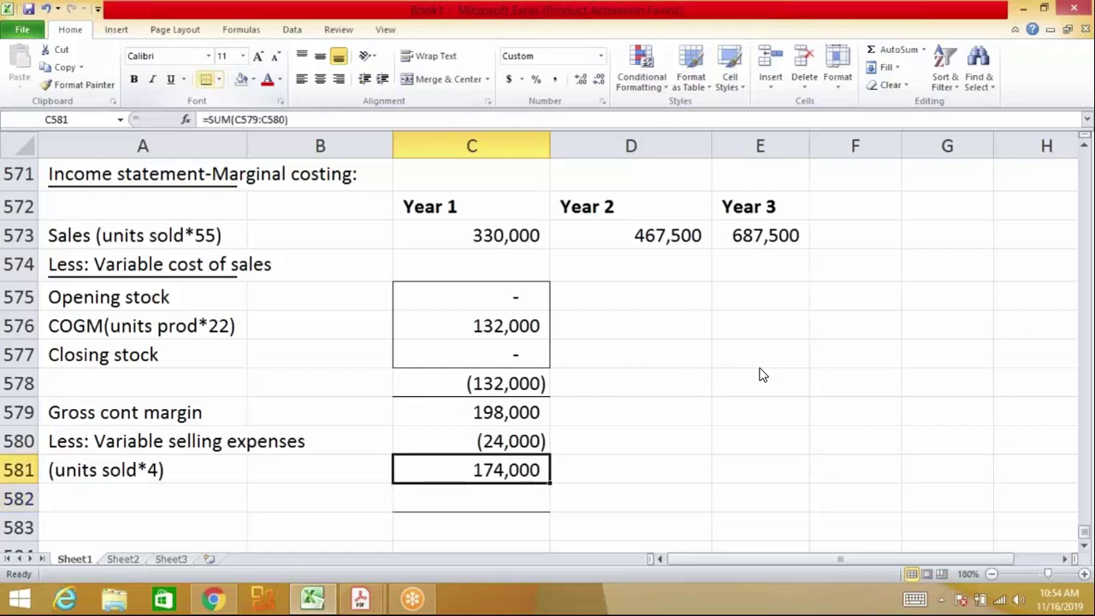
key("Down")
key("Up")
Move the Year 1 sum from C581 to C582 and add a bottom border to C580
key("ctrl+x")
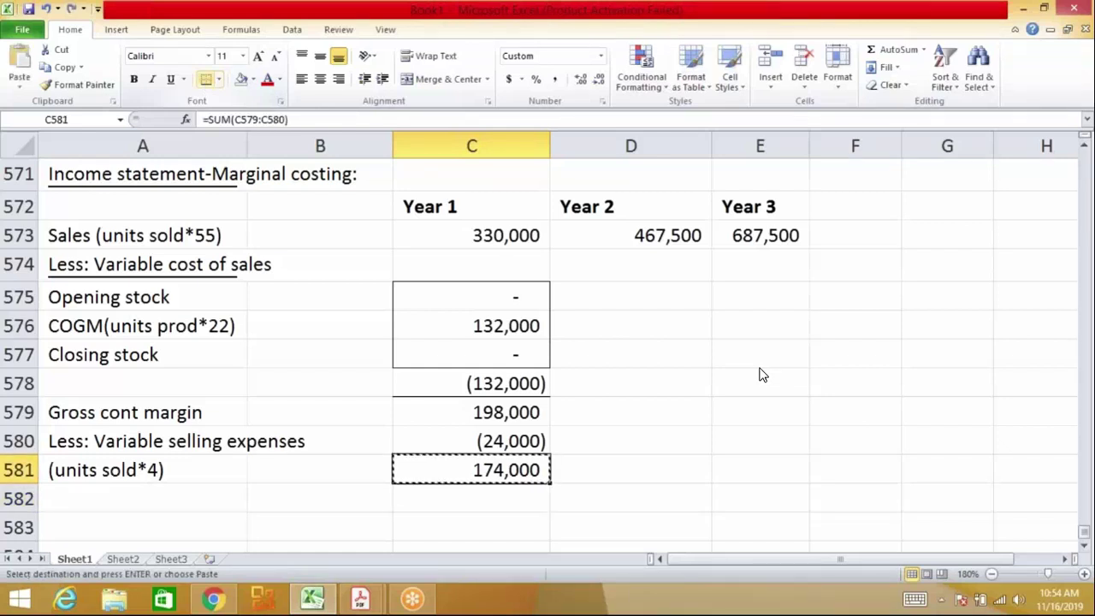
key("Down")
key("ctrl+v")
key("Up")
key("Up")
left_click(206, 79)
Enter the label "Net CM" in A582, beside the moved Year 1 sum
key("Down")
key("Down")
key("Left")
key("Left")
type("N")
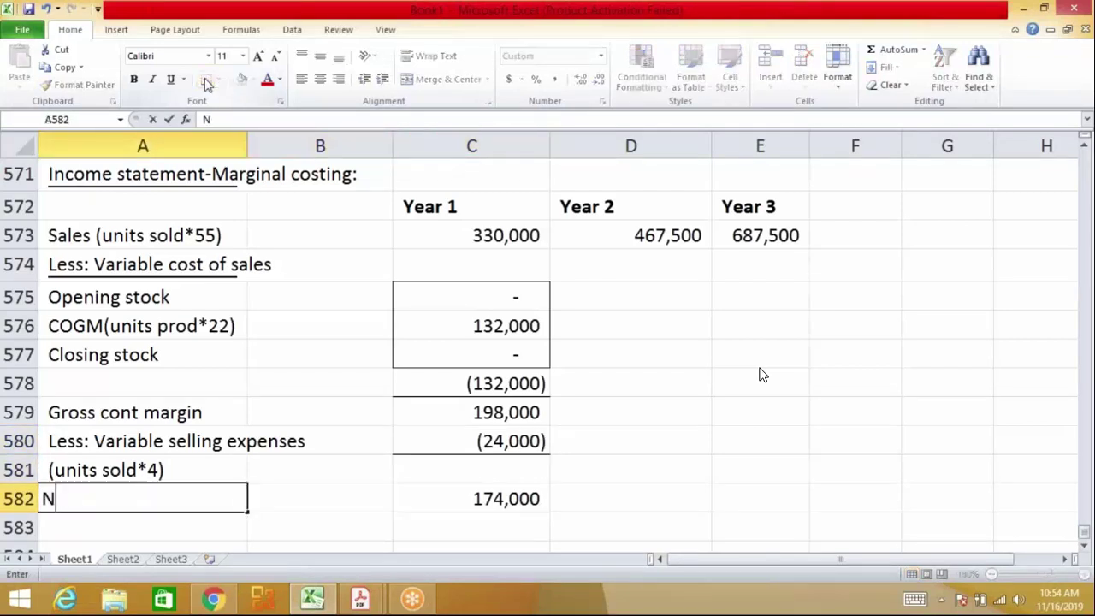
type("et CM")
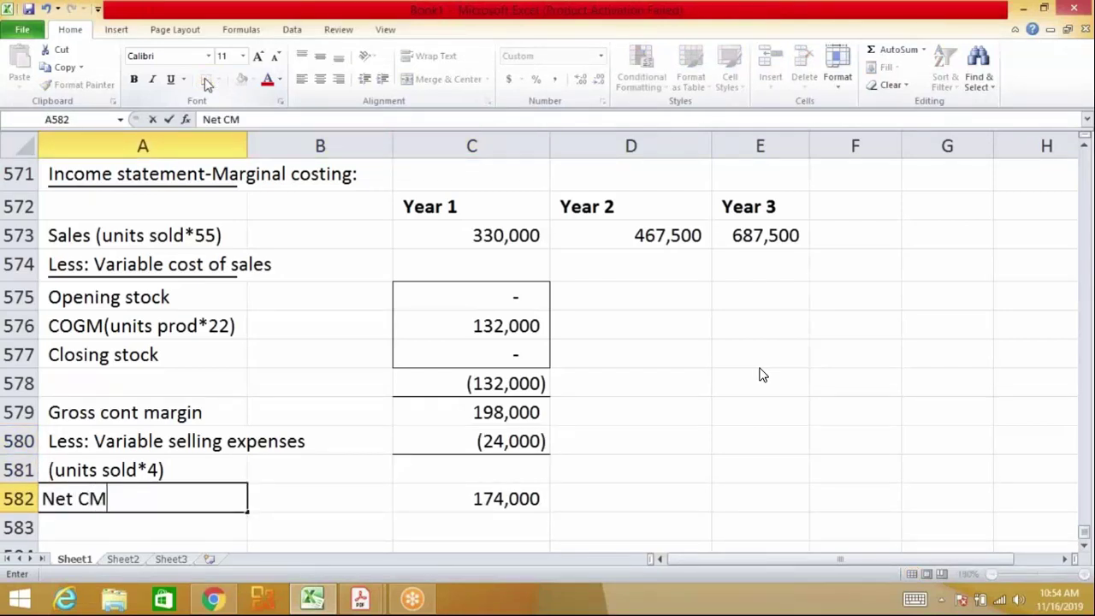
key("Return")
Enter the heading "Less: Fixed costs:" in A583 and underline it
type("Less: Fi")
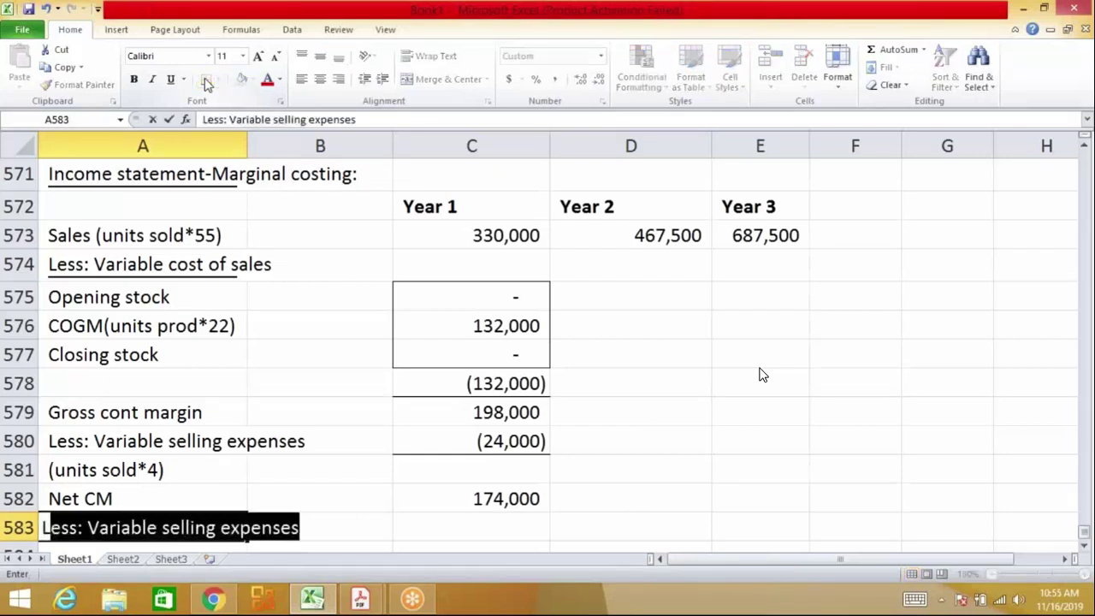
type("xed costs:")
key("Return")
key("Up")
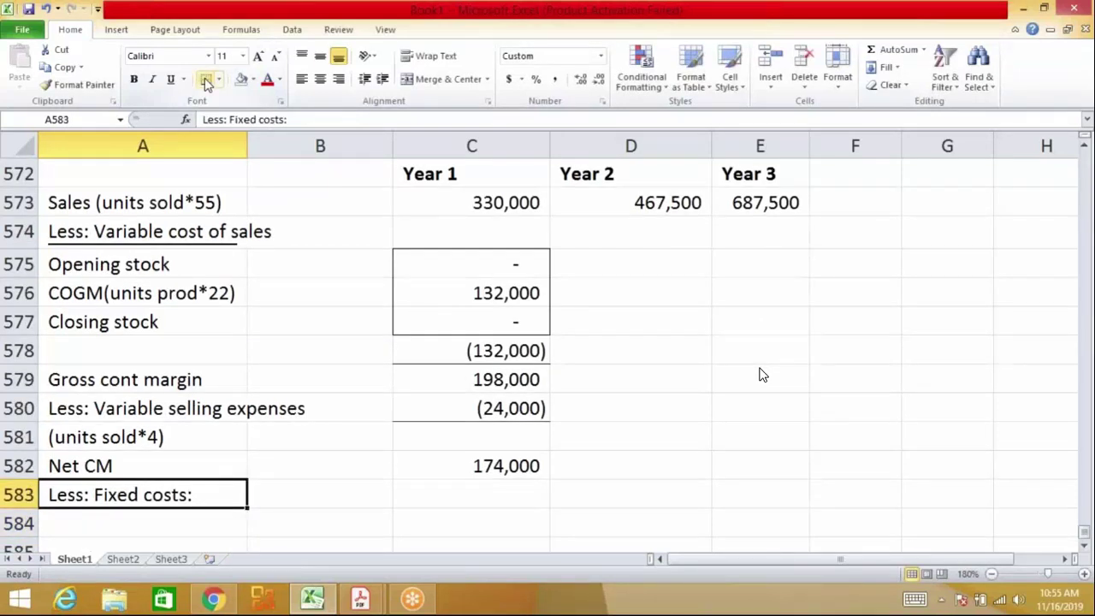
key("ctrl+u")
Copy Year 1's fixed factory overheads and fixed admin and selling overheads, C544:C545, from the given data
key("Up")
key("Up")
key("Up")
key("Up")
key("Up")
key("Up")
key("Up")
key("Up")
key("Up")
key("Up")
key("Up")
key("Up")
key("Up")
key("Up")
key("Up")
key("Up")
key("Up")
key("Up")
key("Up")
key("Up")
key("Up")
key("Up")
key("Up")
key("Up")
key("Up")
key("Up")
key("Up")
key("Up")
key("Up")
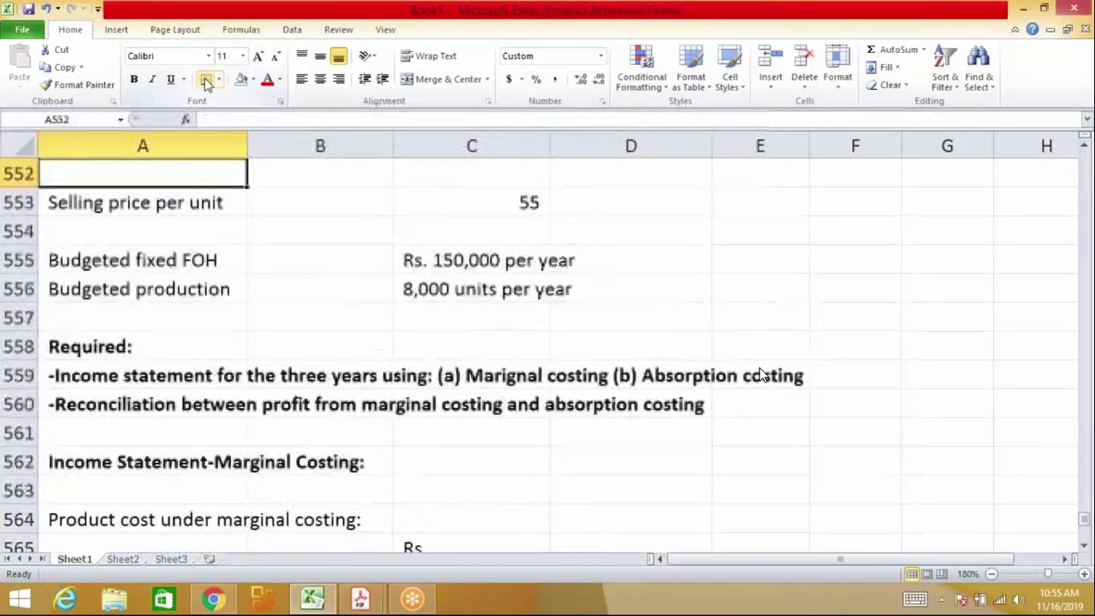
key("Up")
key("Up")
key("Up")
key("Up")
key("Up")
key("Up")
key("Up")
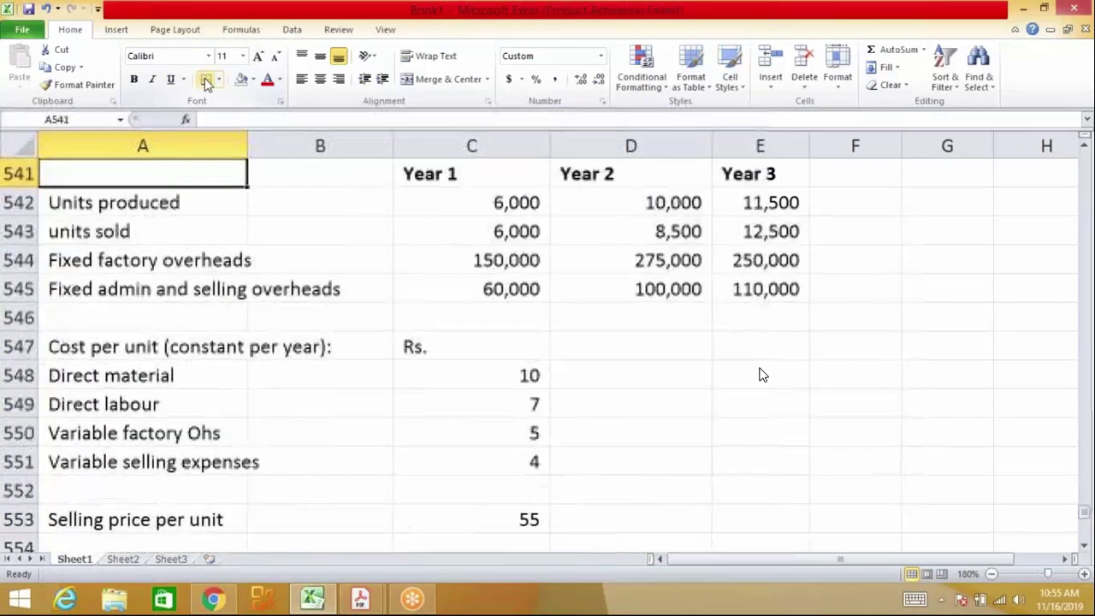
key("Down")
key("Down")
key("Down")
key("Down")
key("Right")
key("Right")
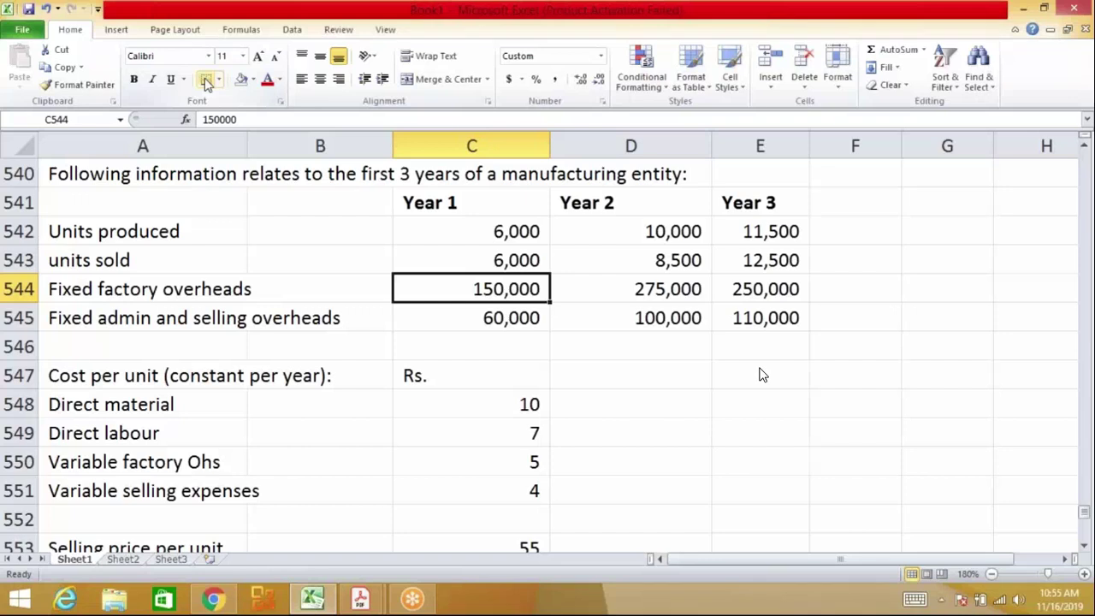
key("shift+Down")
key("ctrl+c")
Paste the copied Year 1 overheads as values into C584:C585, below the fixed costs heading
key("Down")
key("Down")
key("Down")
key("Down")
key("Down")
key("Down")
key("Down")
key("Down")
key("Down")
key("Down")
key("Down")
key("Down")
key("Down")
key("Down")
key("Down")
key("Down")
key("Down")
key("Down")
key("Down")
key("Down")
key("Down")
key("Down")
key("Down")
key("Down")
key("Down")
key("Down")
key("Down")
key("Down")
key("Down")
key("Down")
key("Down")
key("Down")
key("Down")
key("Down")
key("Down")
key("Up")
key("Up")
key("Up")
key("alt")
key("e")
key("s")
key("v")
key("Return")
key("Return")
key("Up")
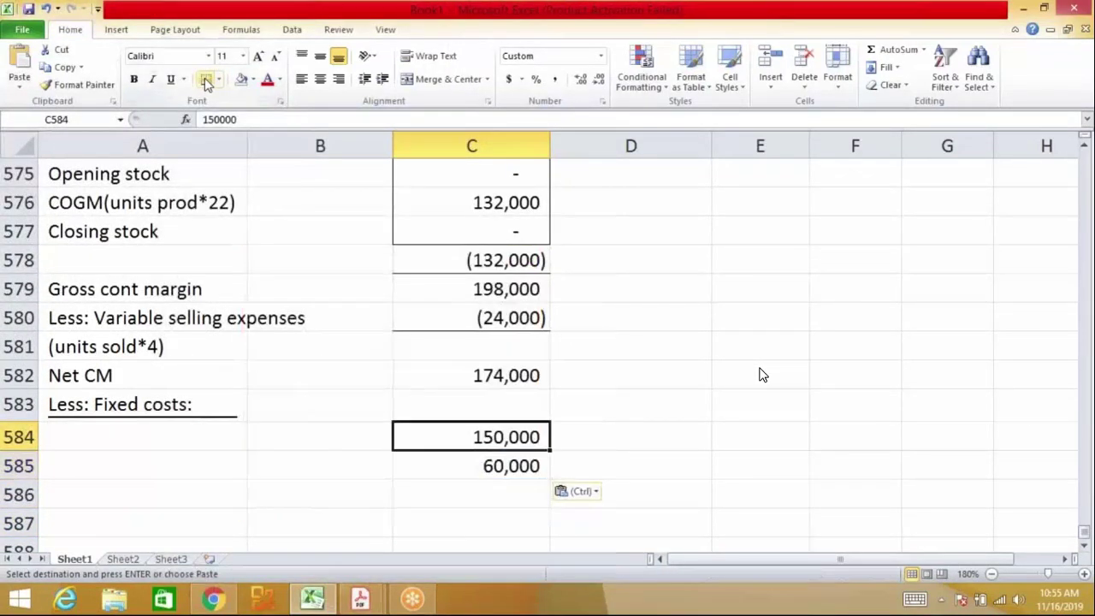
Make Year 1's two fixed cost amounts negative, -150000 in C584 and -60000 in C585
key("F2")
key("Left")
key("Left")
key("Left")
key("Left")
key("Left")
key("Left")
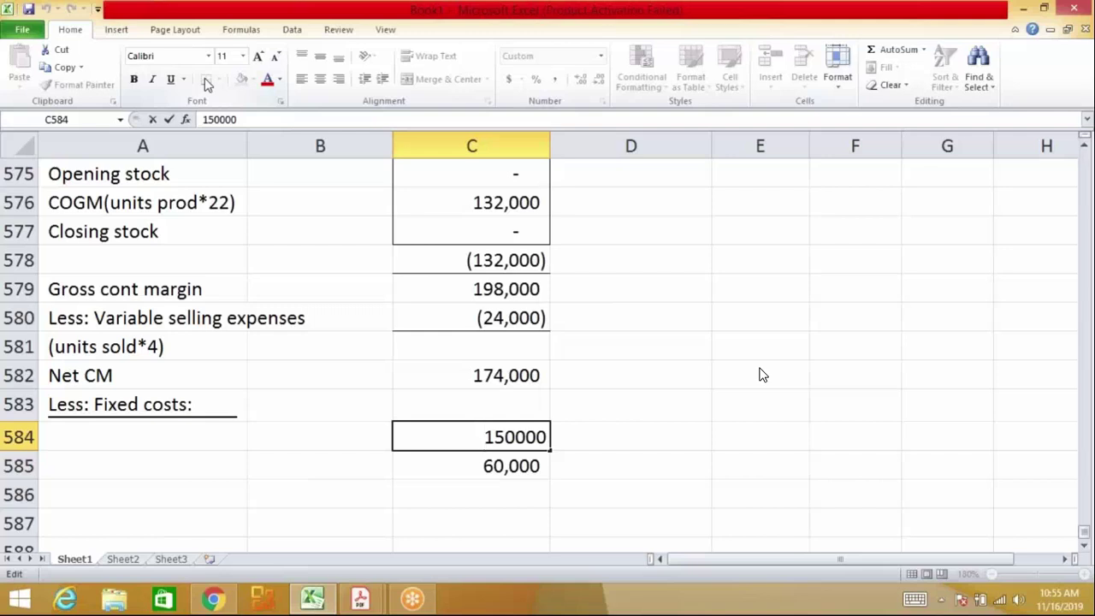
type("-")
key("Return")
key("F2")
key("Left")
key("Left")
key("Left")
key("Left")
key("Left")
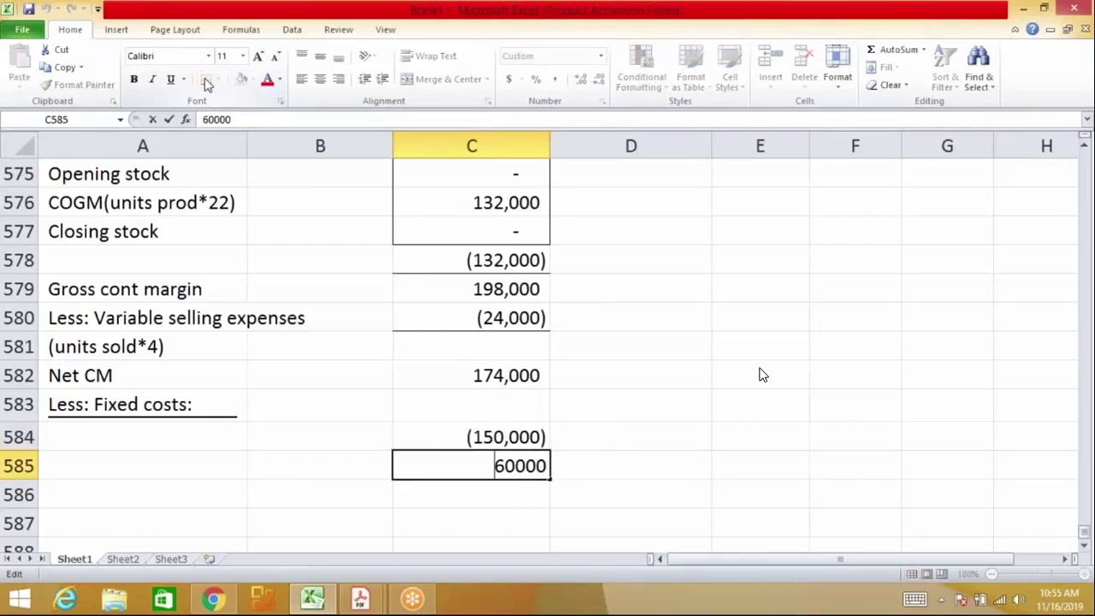
type("-")
key("Return")
Label the two fixed cost rows "Fixed FOH" in A584 and "Fixed admin and selling exp" in A585
key("Left")
key("Left")
key("Up")
key("Up")
type("F")
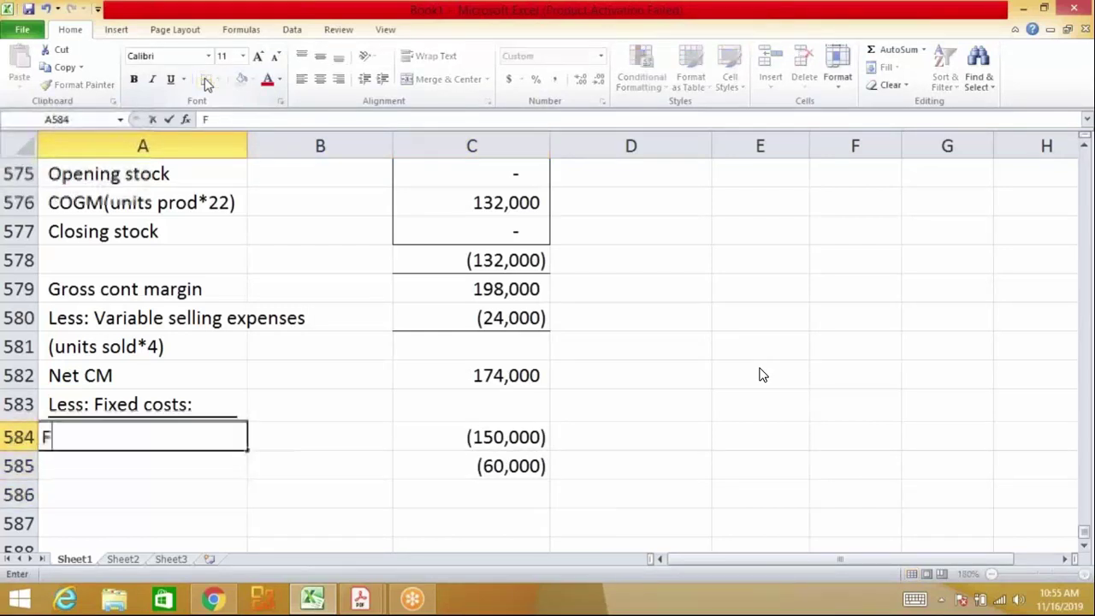
type("x")
key("BackSpace")
type("ixed FOH")
key("Return")
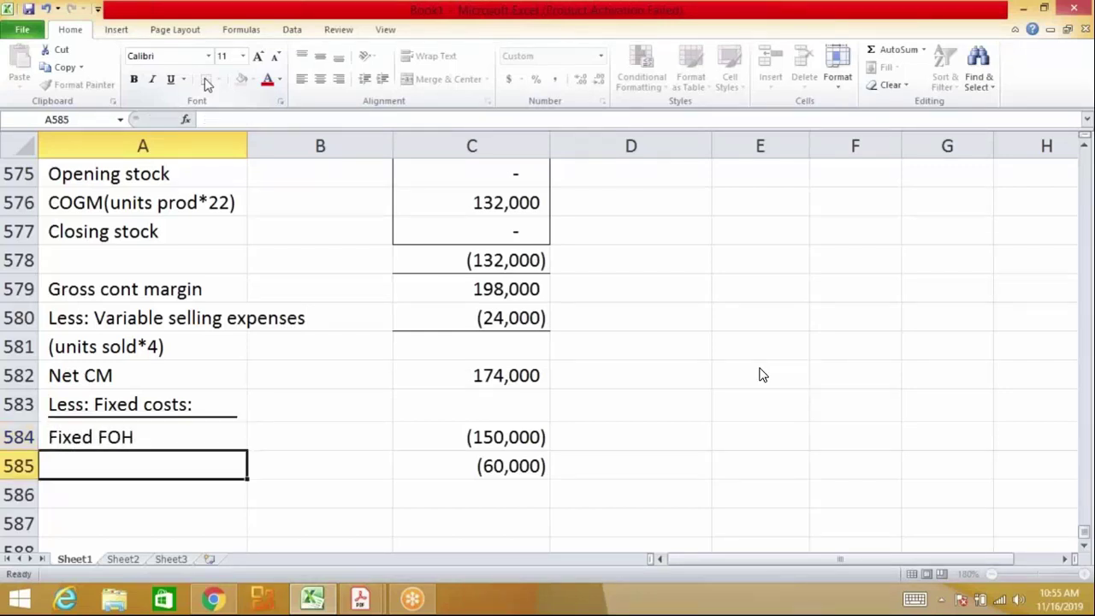
type("Fixed admin and selling exp")
key("Return")
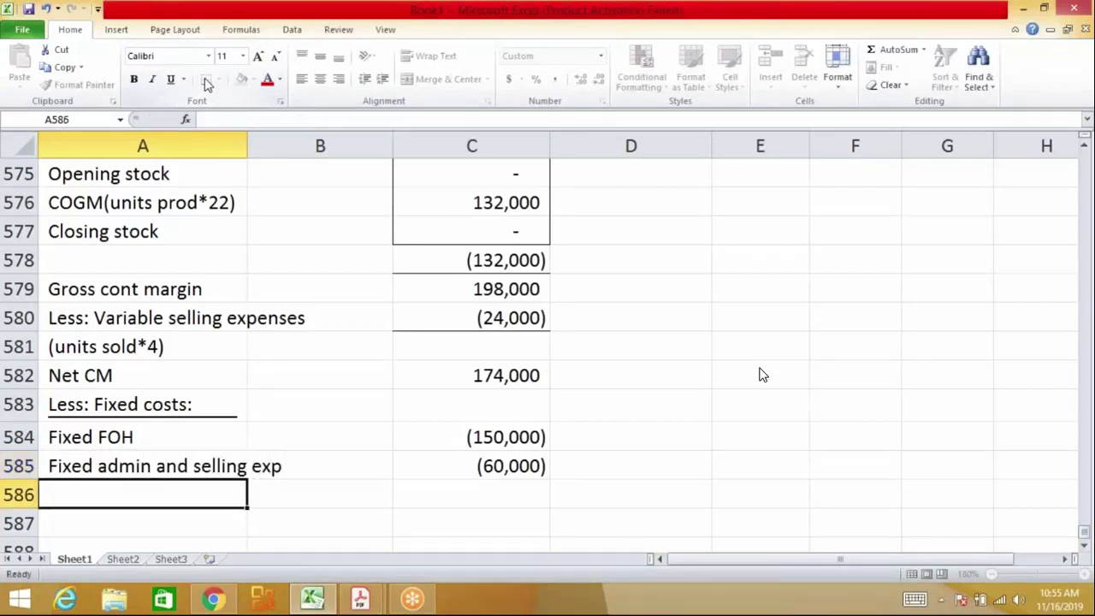
Review the given fixed overheads, per-unit costs and budgeted figures in rows 543 to 556, and return to C585
key("Up")
key("Right")
key("Right")
key("Up")
key("Up")
key("Up")
key("Up")
key("Up")
key("Up")
key("Up")
key("Up")
key("Up")
key("Up")
key("Up")
key("Up")
key("Up")
key("Up")
key("Up")
key("Up")
key("Up")
key("Up")
key("Up")
key("Up")
key("Up")
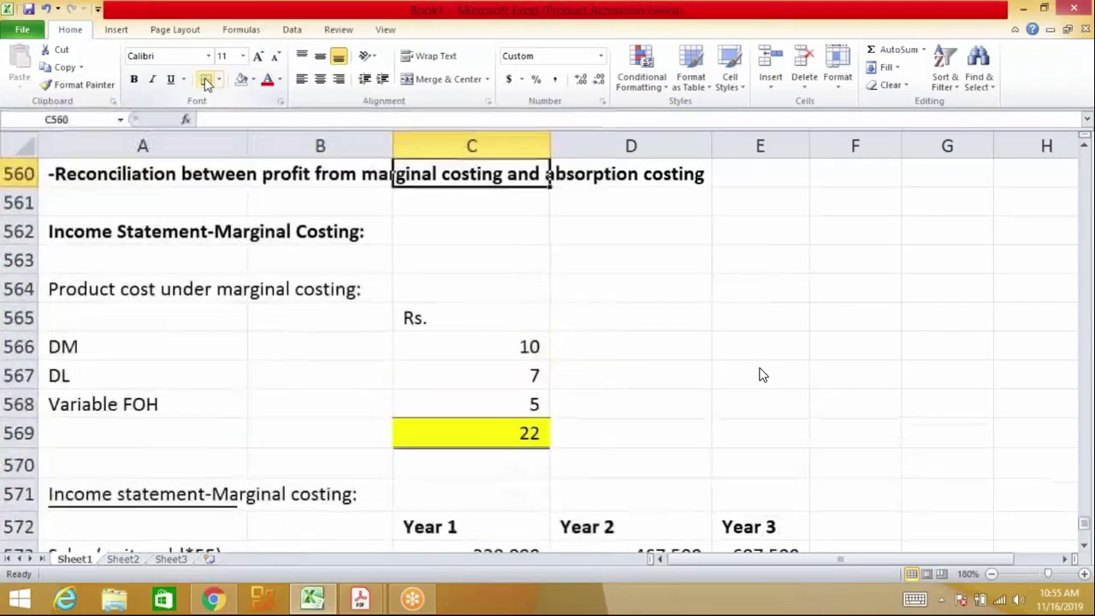
key("Up")
key("Up")
key("Up")
key("Up")
key("Up")
key("Up")
key("Up")
key("Up")
key("Up")
key("Up")
key("Up")
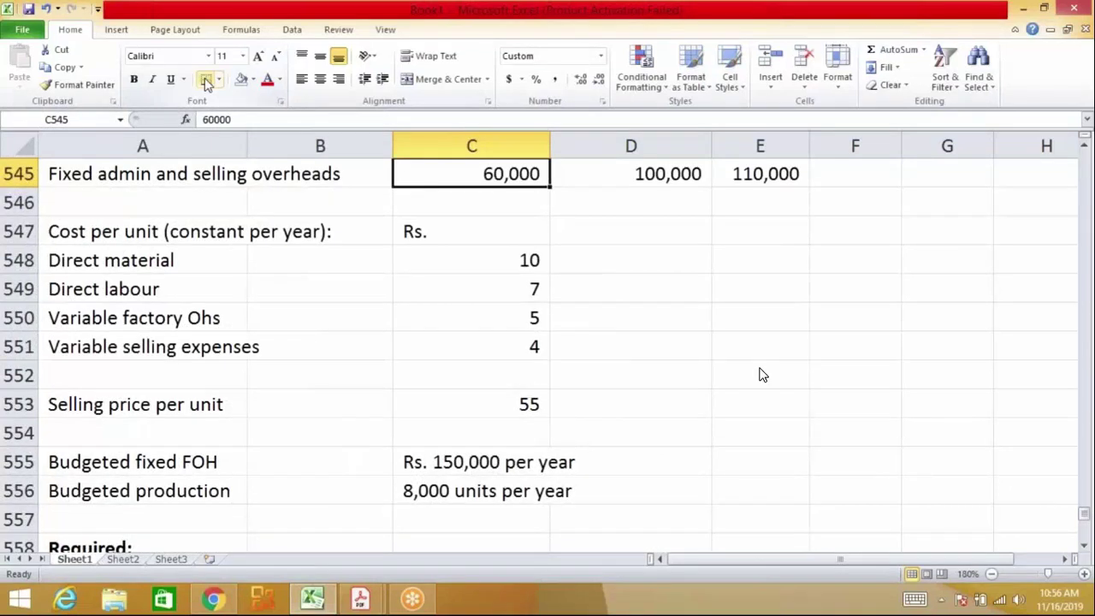
key("Down")
key("Down")
key("Down")
key("shift+Down")
key("shift+Down")
key("shift+Down")
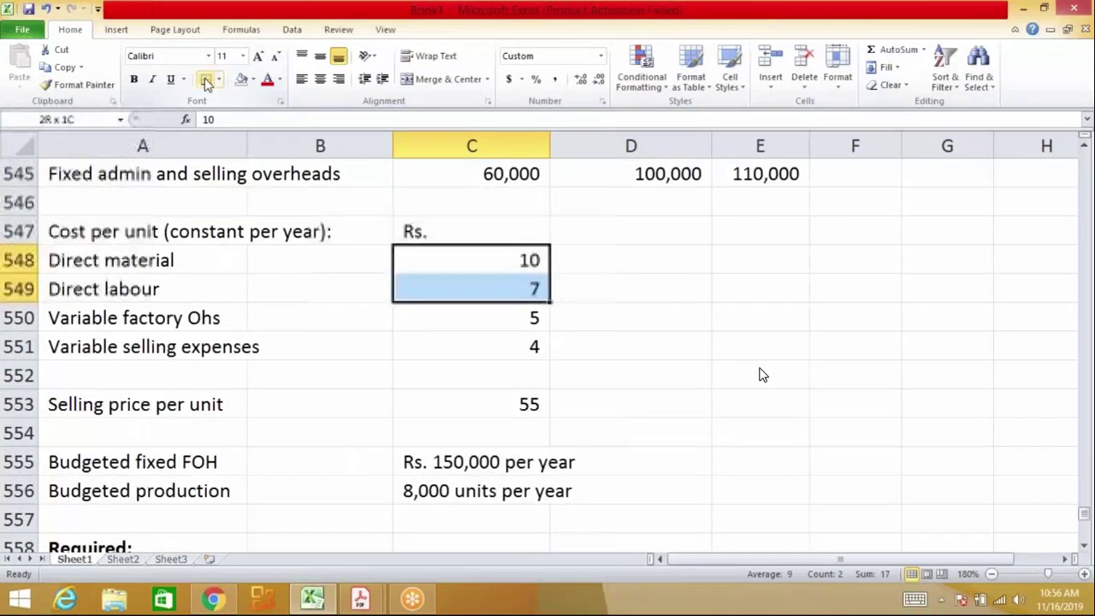
key("Up")
key("Up")
key("Up")
key("Up")
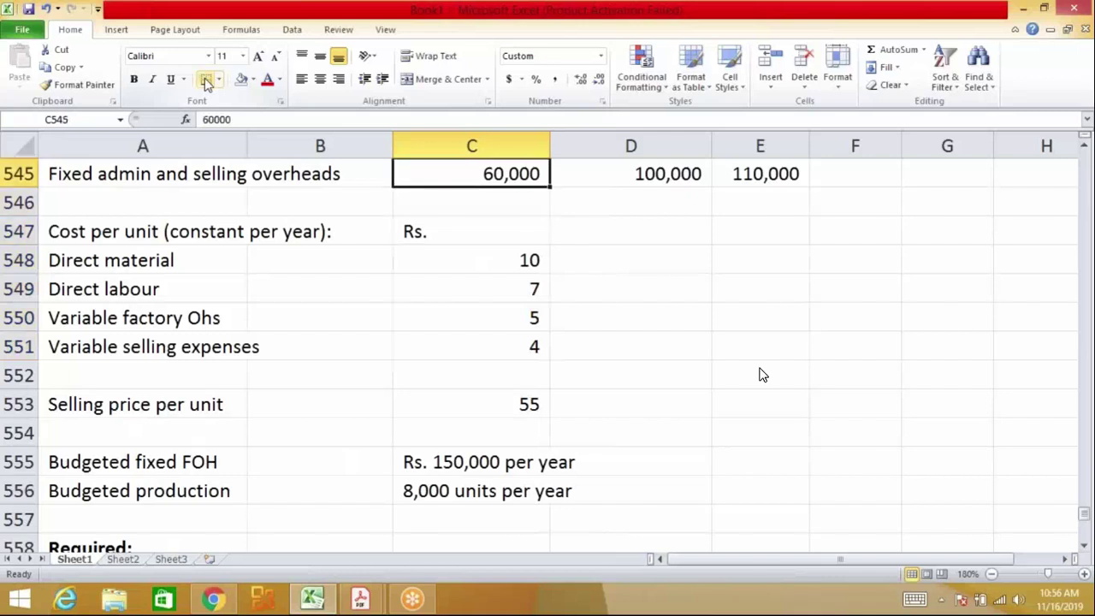
key("shift+Down")
key("Down")
key("Down")
key("Down")
key("Down")
key("Down")
key("Down")
key("Down")
key("Down")
key("Down")
key("Down")
key("Down")
key("Down")
key("Down")
key("Down")
key("Down")
key("Down")
key("Down")
key("Down")
key("Down")
key("Down")
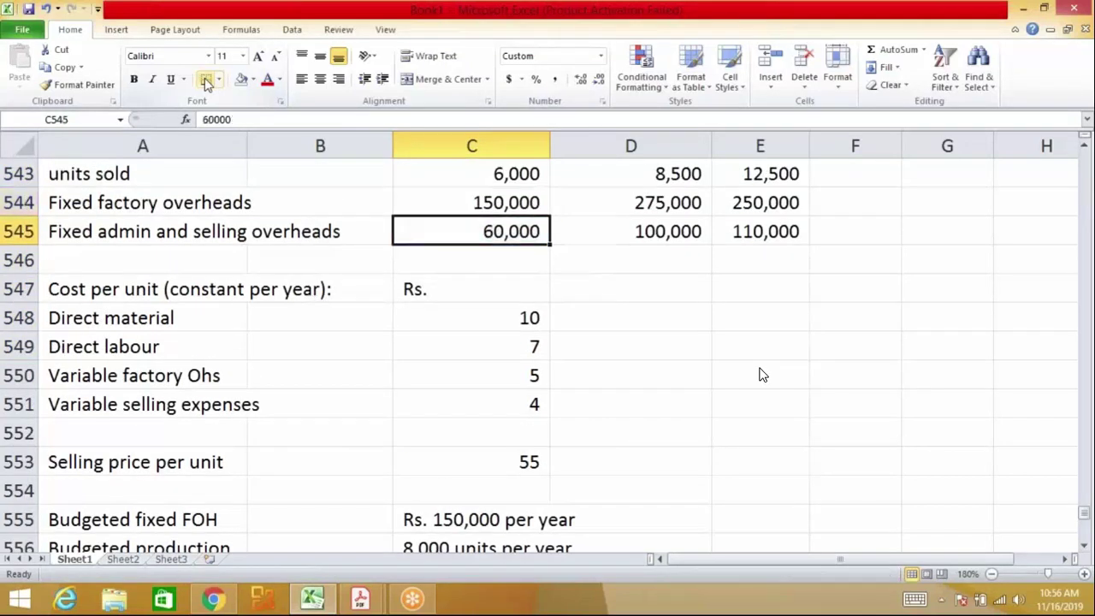
key("Down")
key("Down")
key("Down")
key("Down")
key("Down")
key("Down")
key("Down")
key("Down")
key("Down")
key("Down")
key("Down")
key("Down")
key("Down")
key("Down")
key("Down")
key("Down")
key("Down")
key("Down")
key("Down")
key("Down")
key("Up")
key("Up")
key("Up")
key("Up")
key("Up")
key("Up")
key("Up")
key("Up")
key("Up")
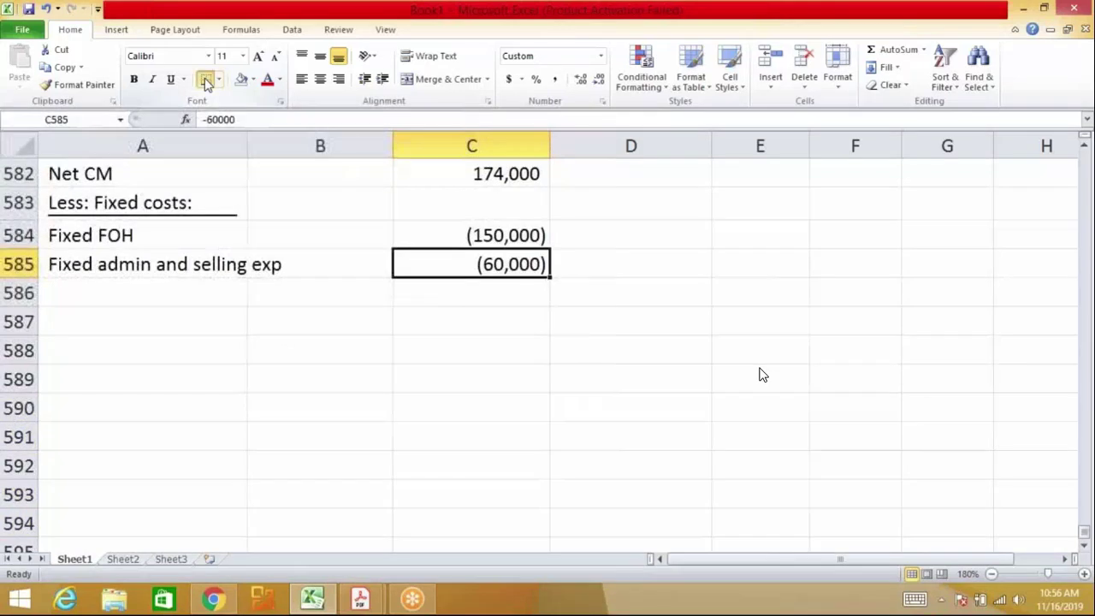
Calculate Year 1's net result in C586 with the formula =C582+C584+C585
key("Down")
type("=")
key("Up")
key("Up")
key("Up")
key("Up")
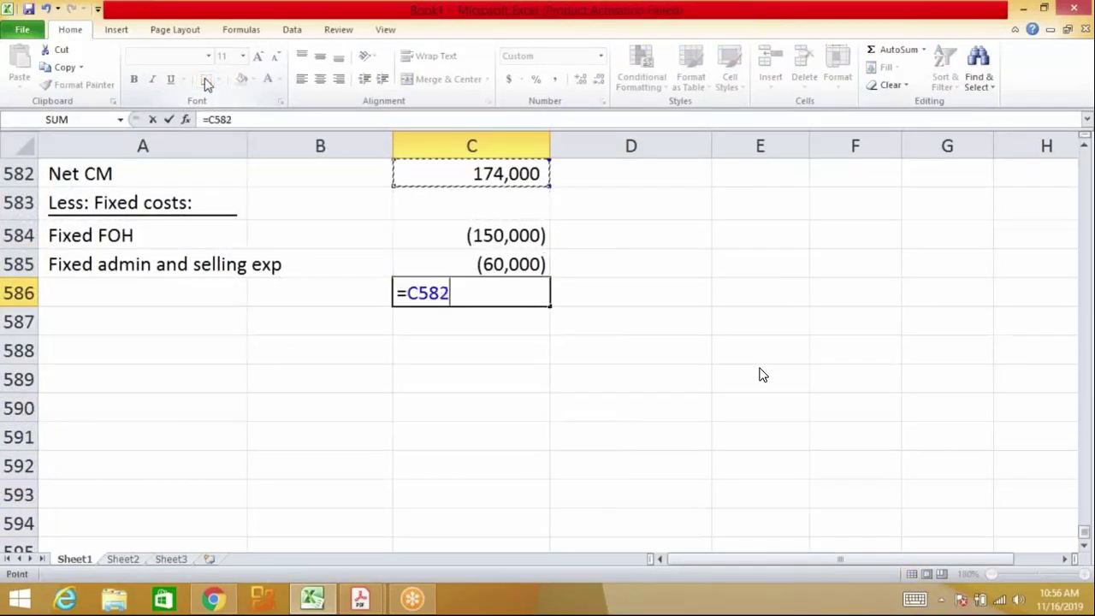
type("+")
key("Up")
key("Up")
type("+")
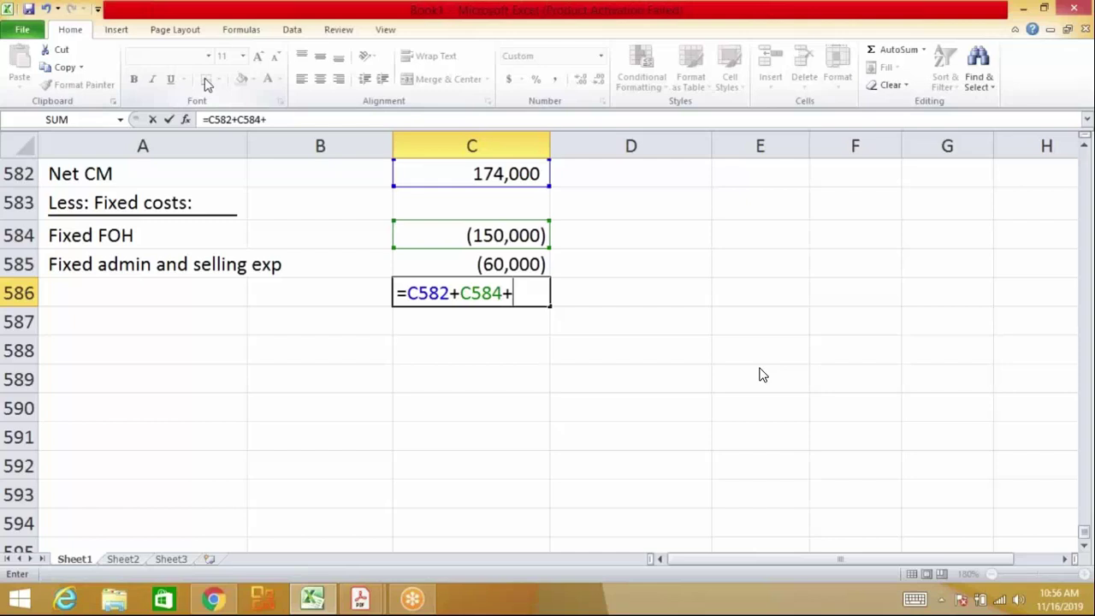
key("Up")
key("Return")
Add top and bottom borders to the Year 1 net result in C586
key("Up")
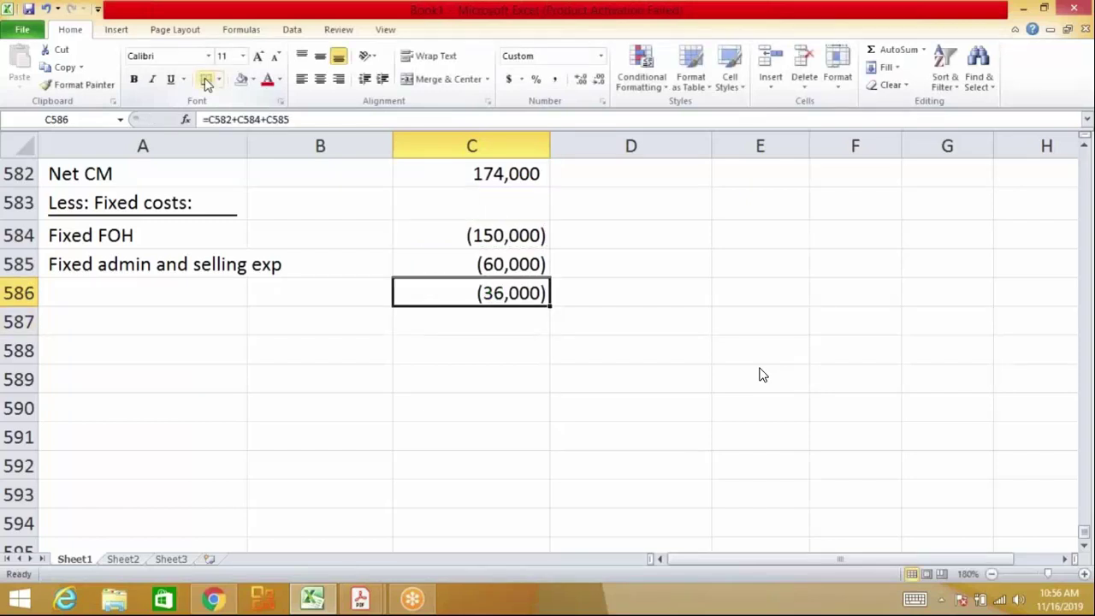
key("Left")
key("Right")
left_click(205, 80)
Enter the label "Net profit/(net loss)" in A586, beside the Year 1 net result
key("Left")
key("Left")
type("Net ")
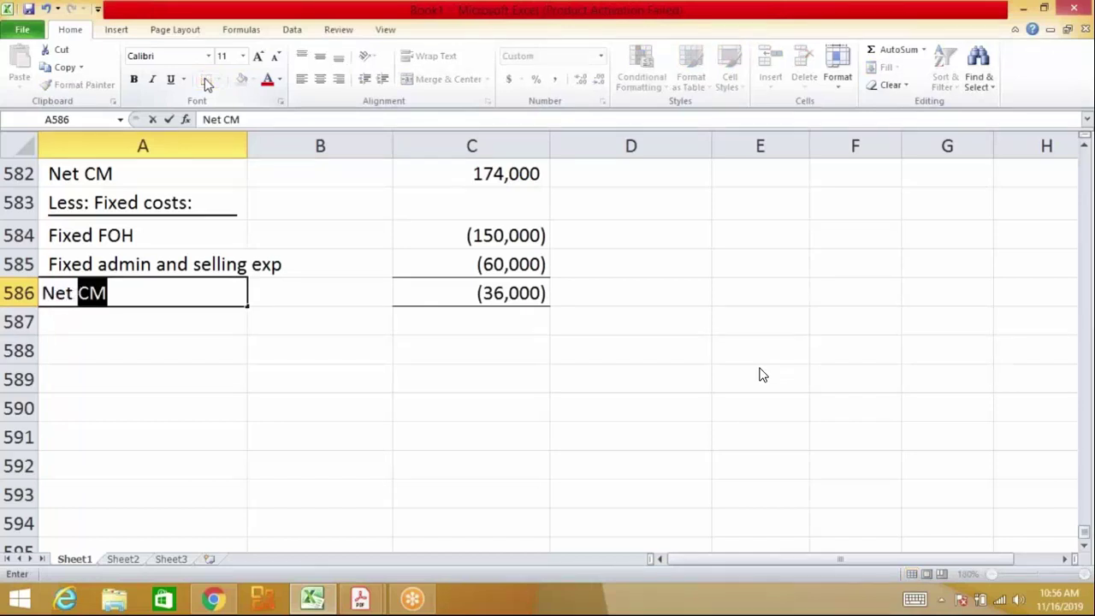
type("profit/")
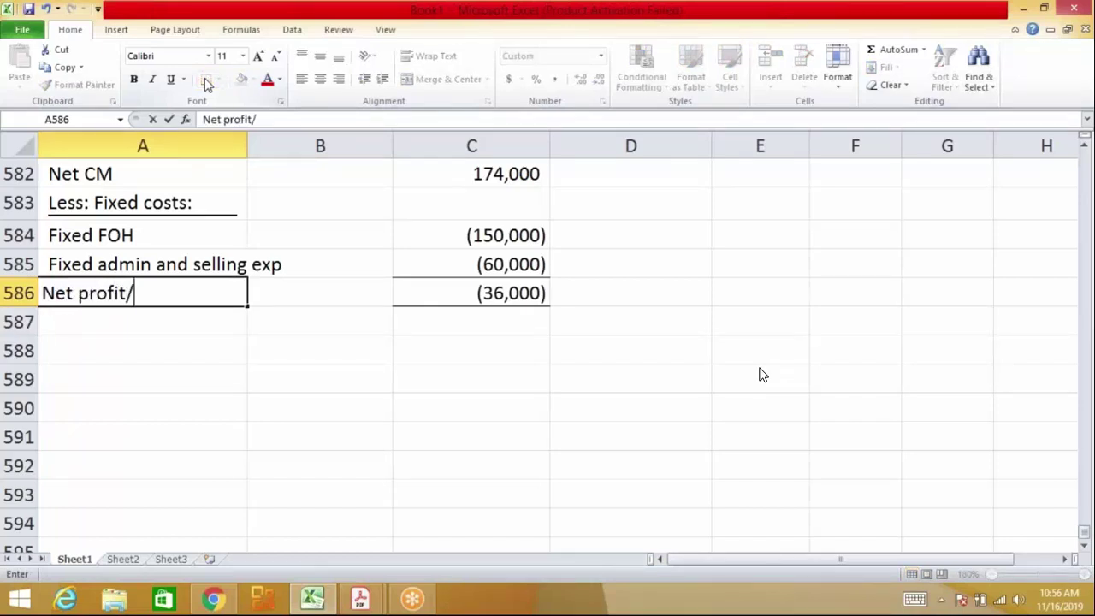
type("(net loss)")
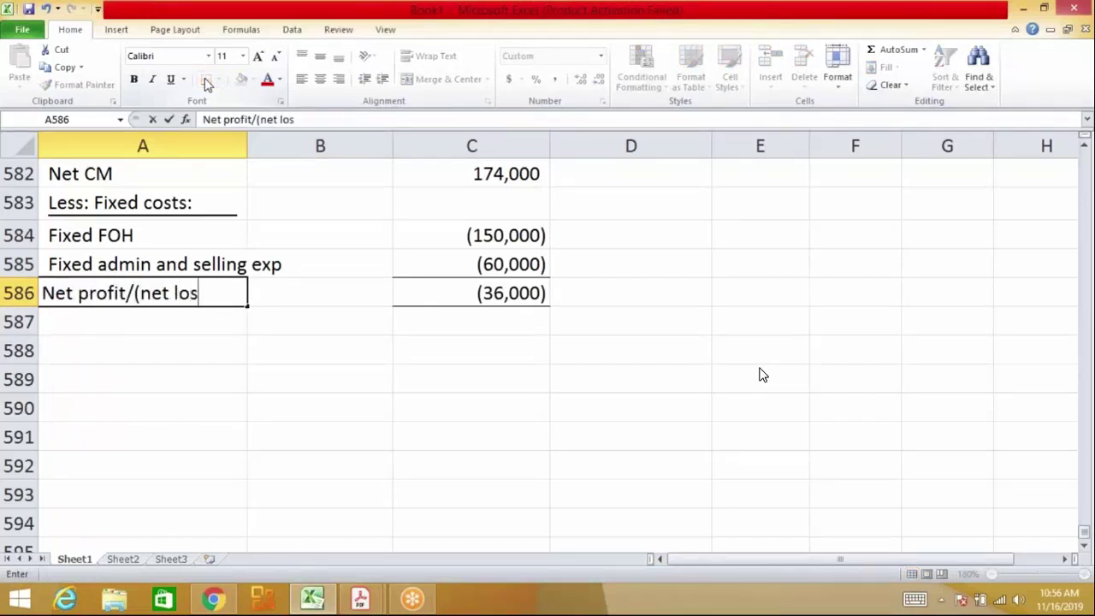
key("Return")
Review the Year 1 marginal costing statement from the net result up to the variable cost of sales heading
key("Up")
key("Up")
key("Up")
key("Up")
key("Up")
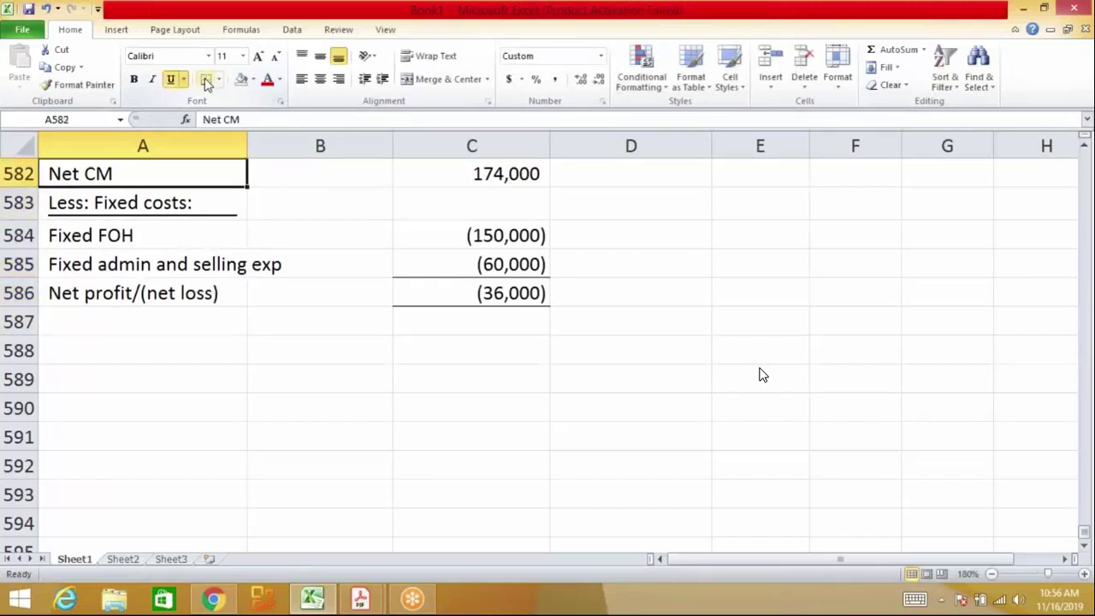
key("Up")
key("Up")
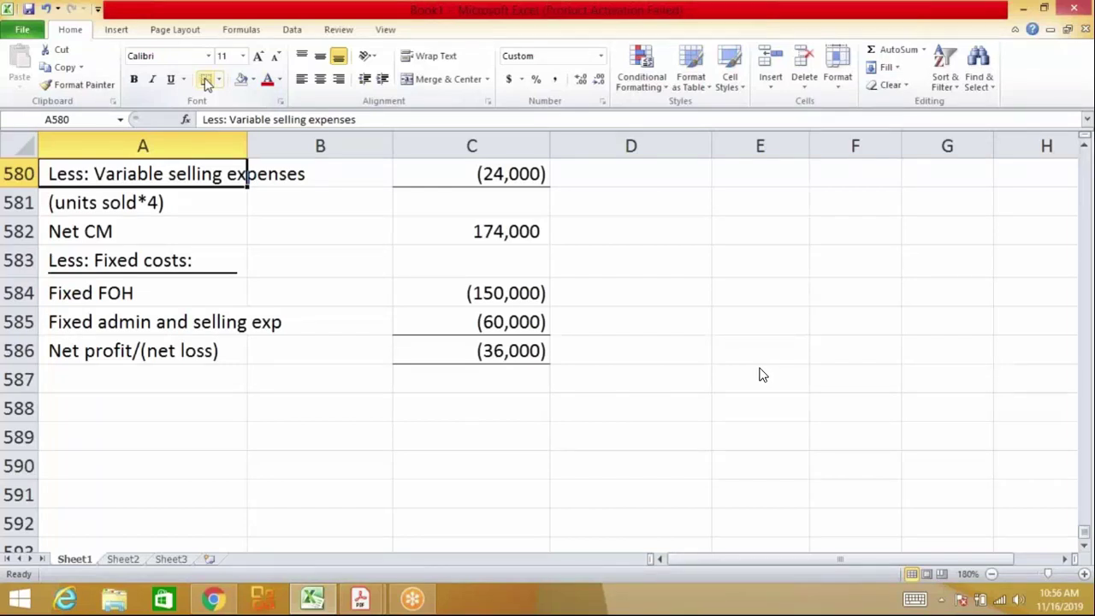
key("Up")
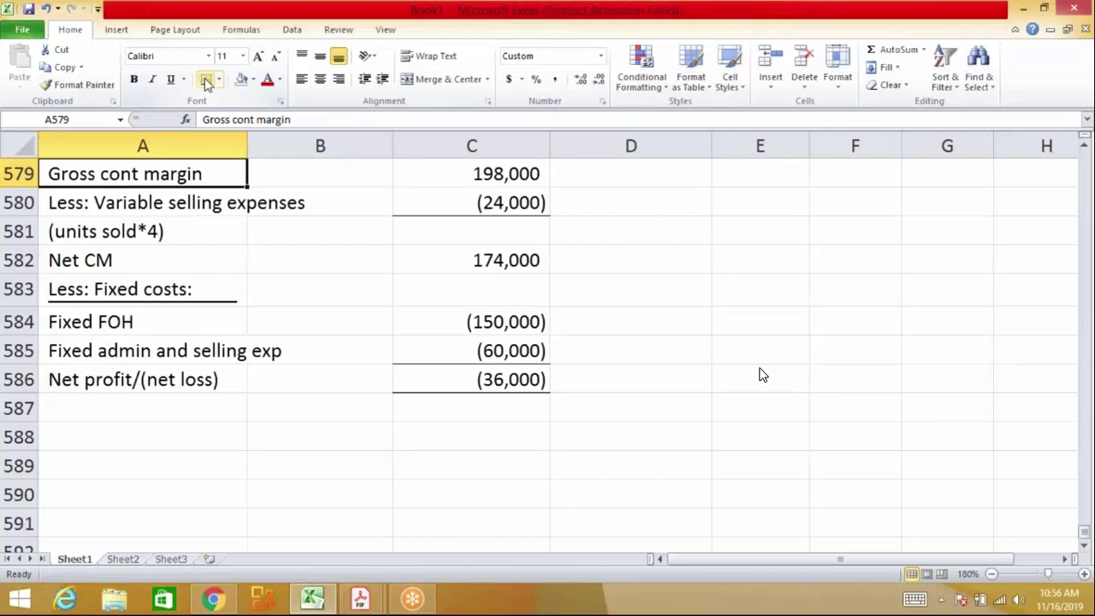
key("Up")
key("Up")
key("Up")
key("Up")
key("Up")
key("Up")
key("Up")
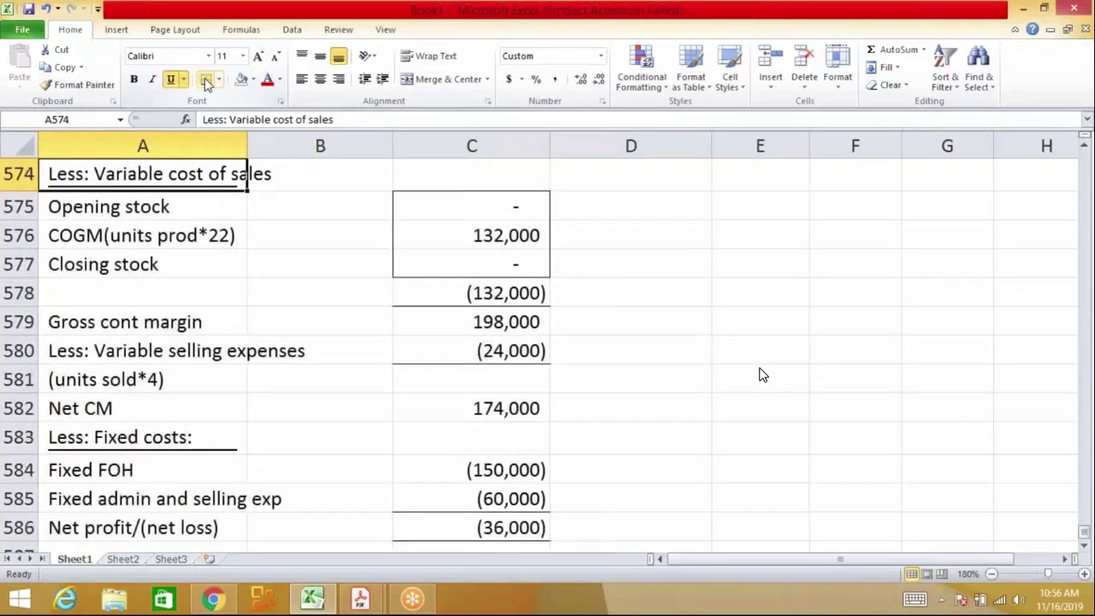
Enter 0 as Year 2's opening stock in D575 of the marginal costing income statement
key("Up")
key("Right")
key("Right")
key("Right")
key("Down")
key("Down")
key("Down")
key("Down")
key("Left")
key("Left")
key("Down")
key("Down")
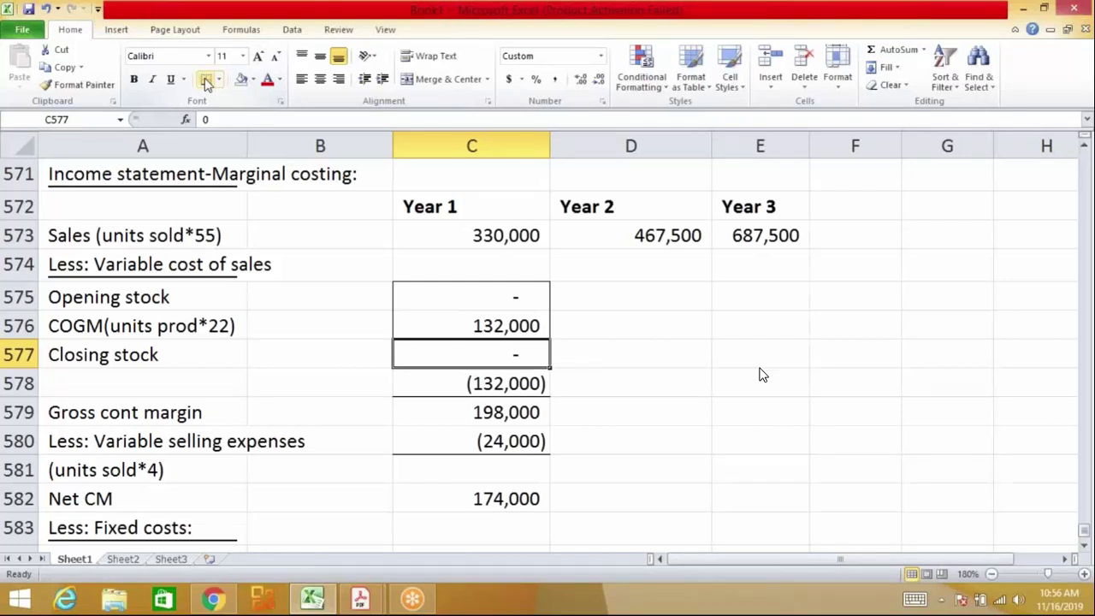
key("Right")
key("Up")
key("Up")
type("0")
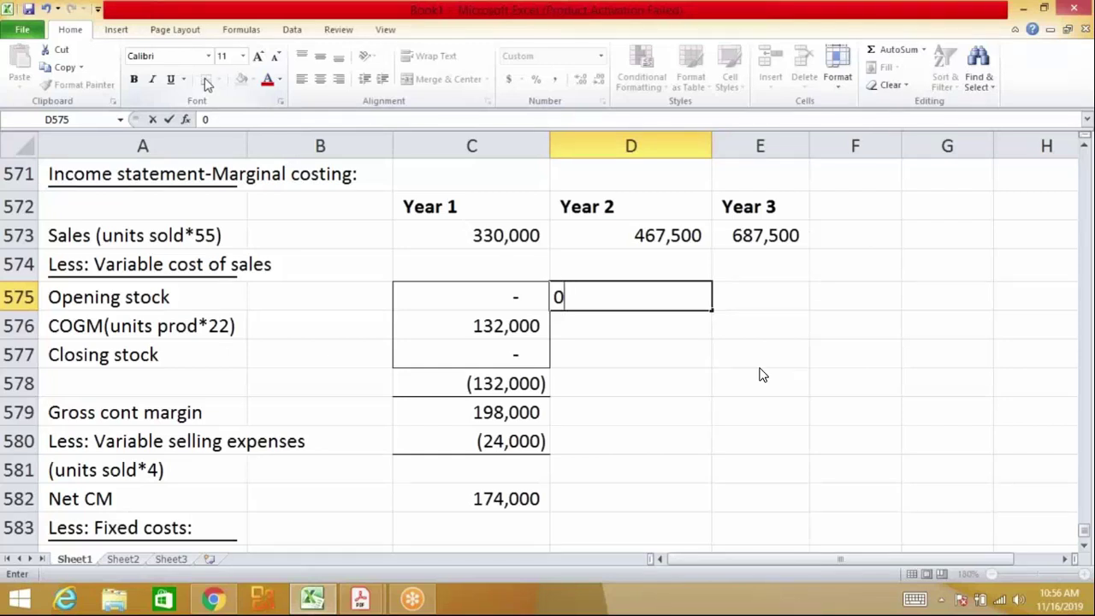
key("Return")
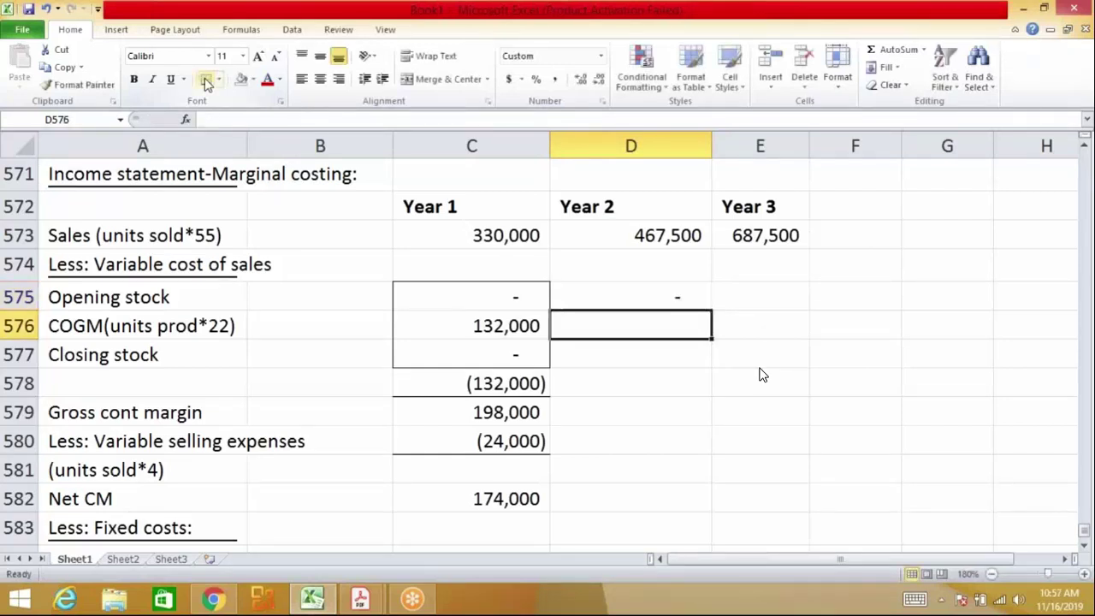
Look up the Year 2 units produced in the Example 1 data for the cost of goods manufactured
key("Left")
key("Left")
key("Left")
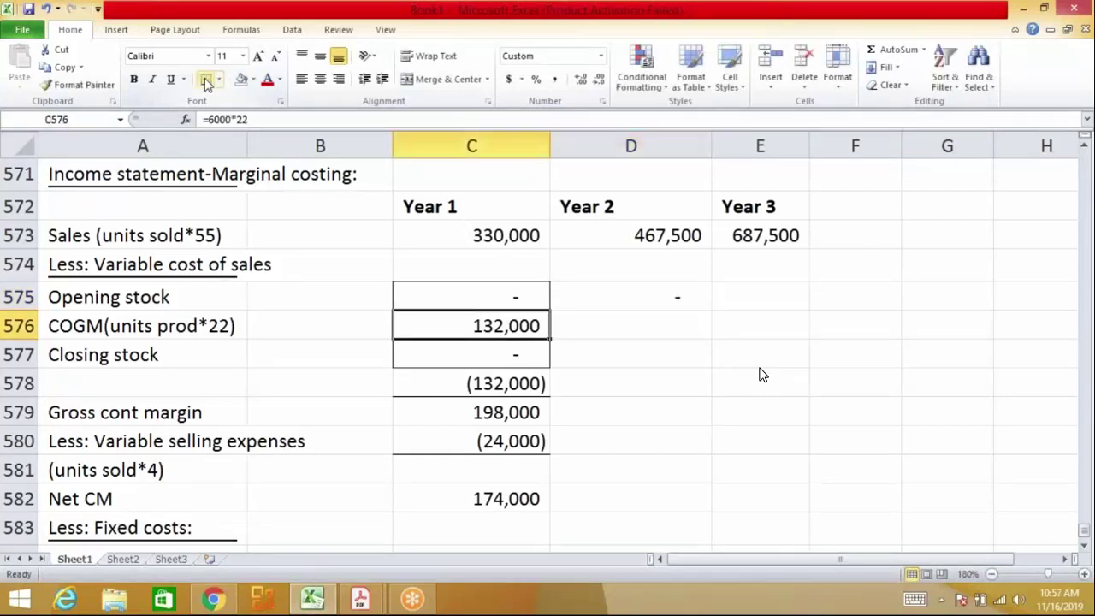
key("Right")
key("Right")
key("Right")
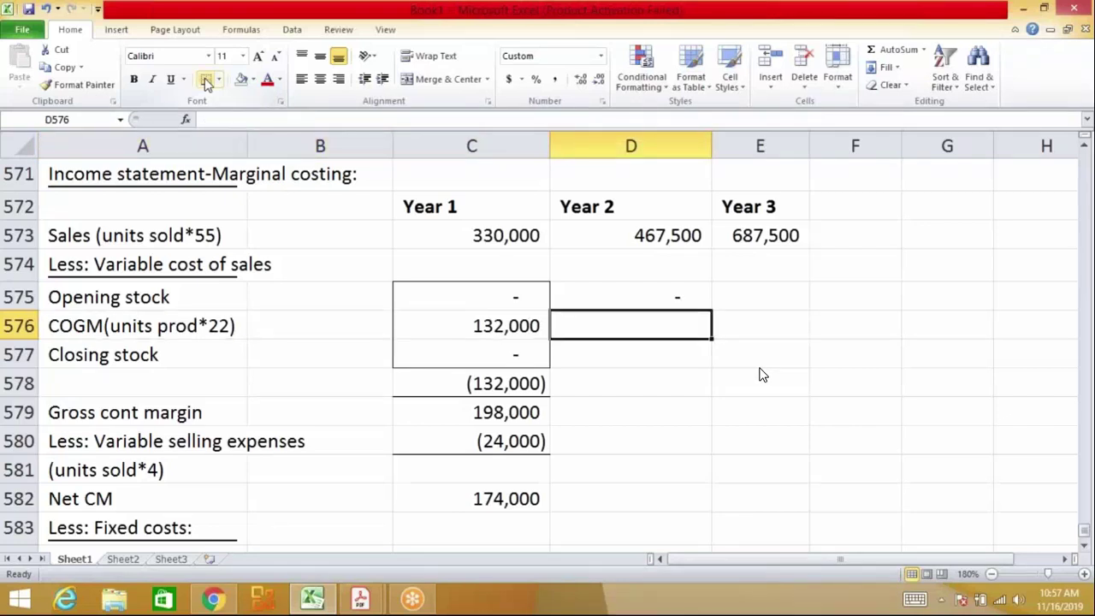
key("Up")
key("Up")
key("Up")
key("Up")
key("Up")
key("Up")
key("Up")
key("Up")
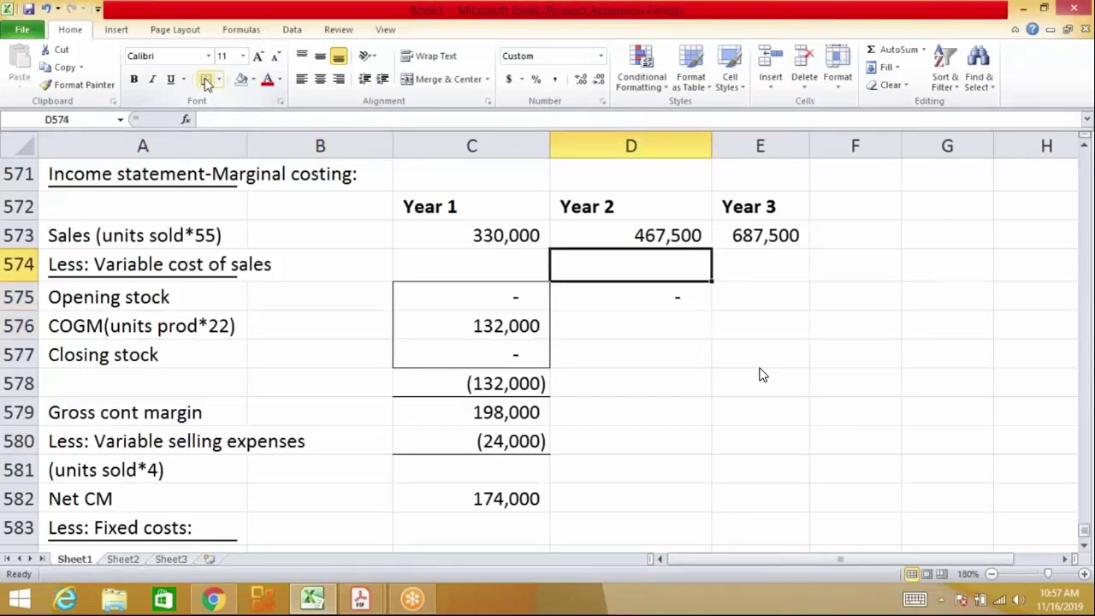
key("Up")
key("Up")
key("Up")
key("Up")
key("Up")
key("Up")
key("Up")
key("Up")
key("Up")
key("Up")
key("Up")
key("Up")
key("Up")
key("Up")
key("Up")
key("Up")
key("Up")
key("Up")
key("Up")
key("Up")
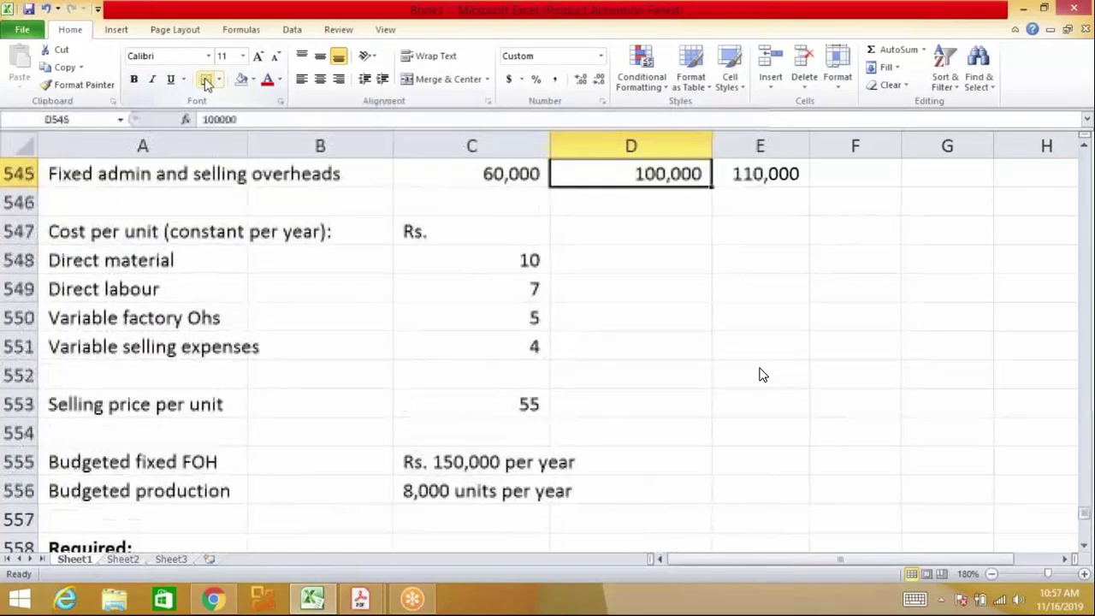
key("Up")
key("Down")
key("Down")
key("Down")
key("Up")
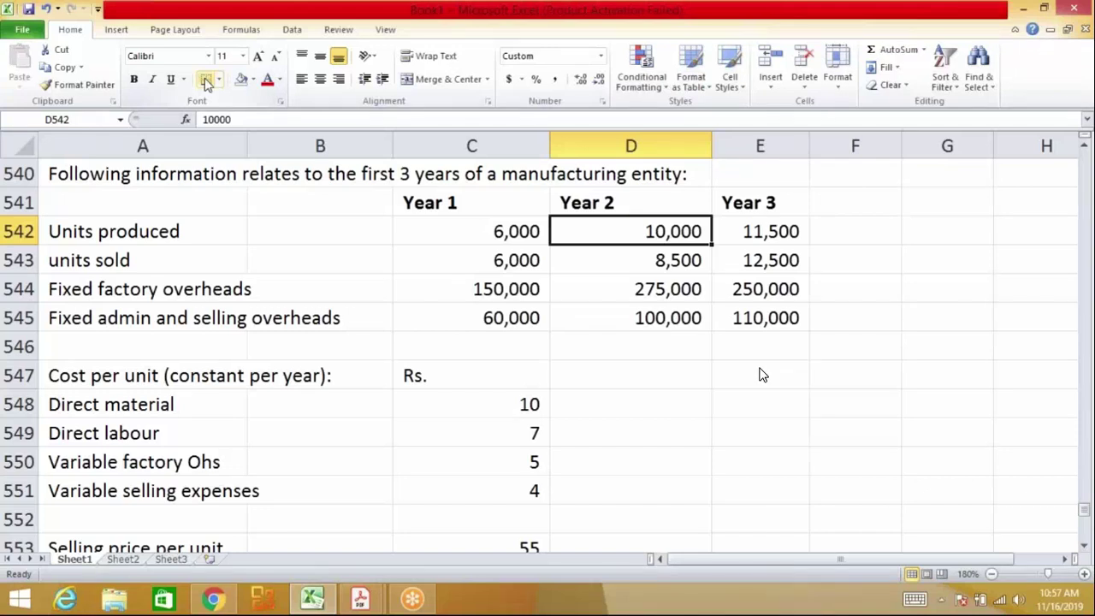
Calculate Year 2's cost of goods manufactured in D576 with the formula =10000*22
key("Down")
key("Down")
key("Down")
key("Down")
key("Down")
key("Down")
key("Down")
key("Down")
key("Down")
key("Down")
key("Down")
key("Down")
key("Down")
key("Down")
key("Down")
key("Down")
key("Down")
key("Down")
key("Down")
key("Down")
key("Down")
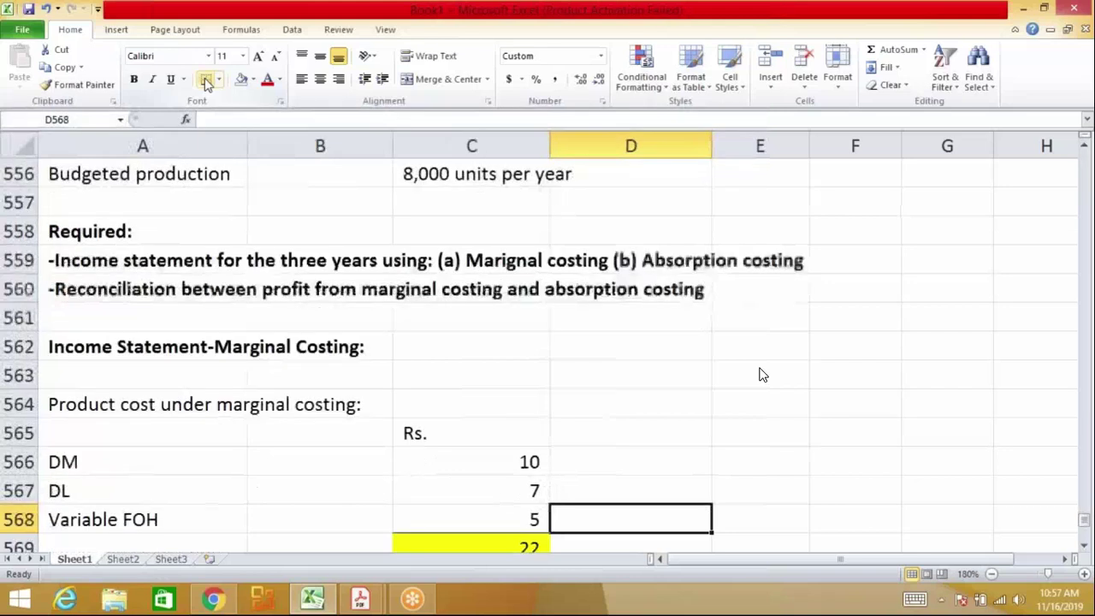
key("Down")
key("Down")
key("Down")
key("Down")
key("Up")
type("=10000*22")
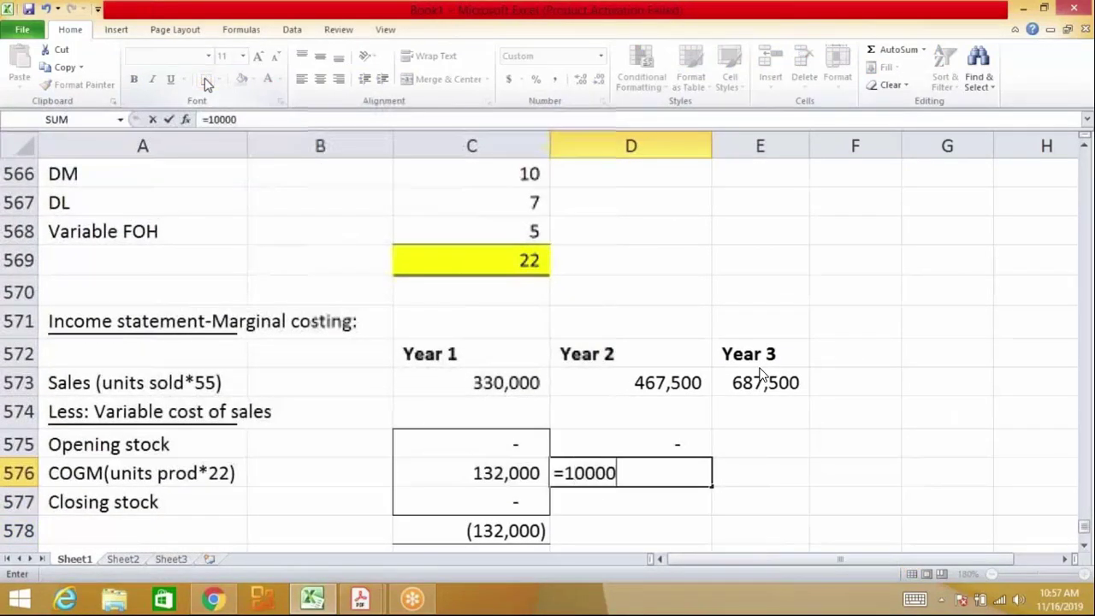
key("Return")
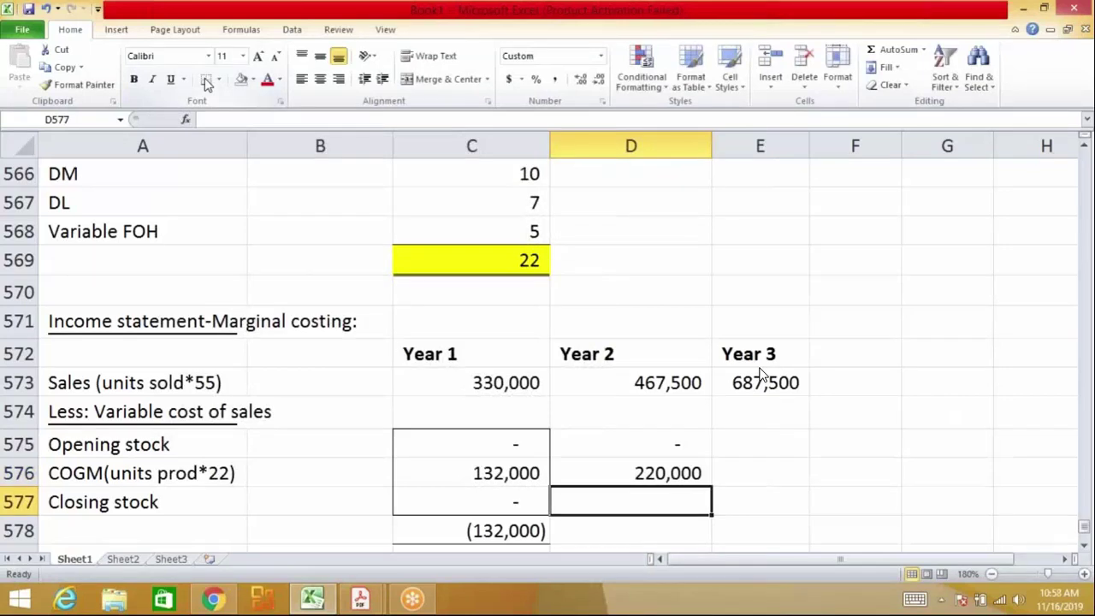
Compare Year 2's units produced with its units sold in the Example 1 data to determine the closing stock
key("Left")
key("Left")
key("Left")
key("Right")
key("Right")
key("Right")
key("Up")
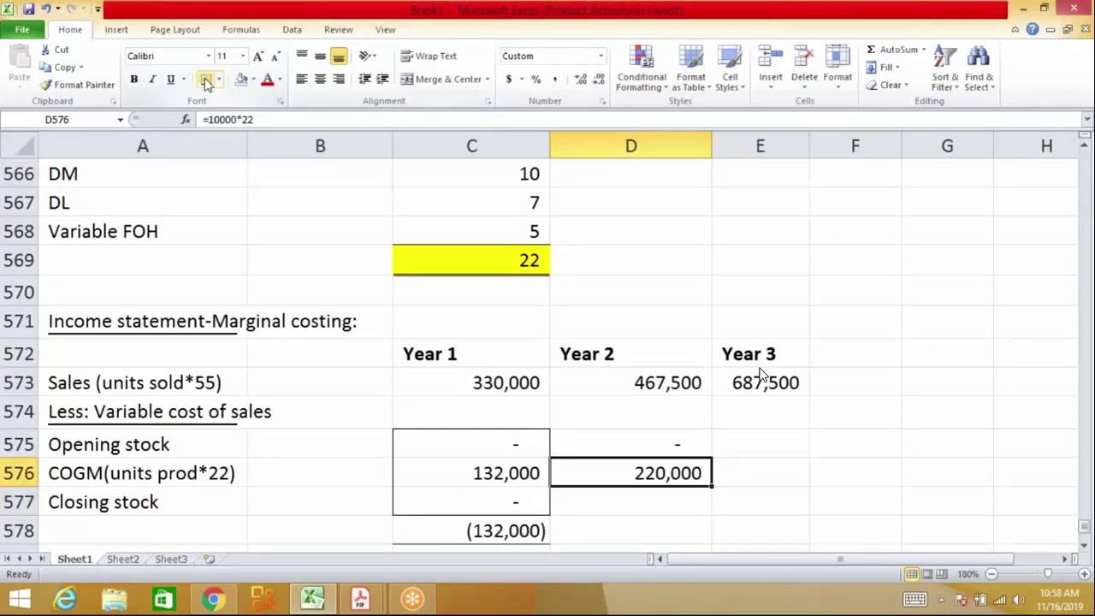
key("Up")
key("Up")
key("Up")
key("Up")
key("Up")
key("Up")
key("Up")
key("Up")
key("Up")
key("Up")
key("Up")
key("Up")
key("Up")
key("Up")
key("Up")
key("Up")
key("Up")
key("Up")
key("Up")
key("Up")
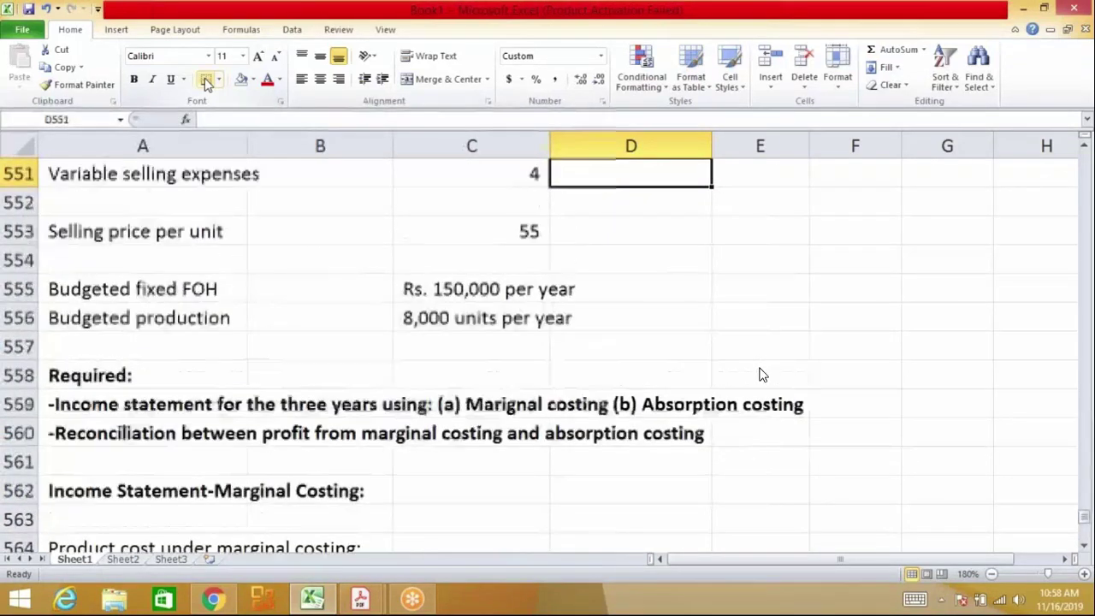
key("Up")
key("Up")
key("Up")
key("Up")
key("Up")
key("Up")
key("Up")
key("Up")
key("Up")
key("Up")
key("Up")
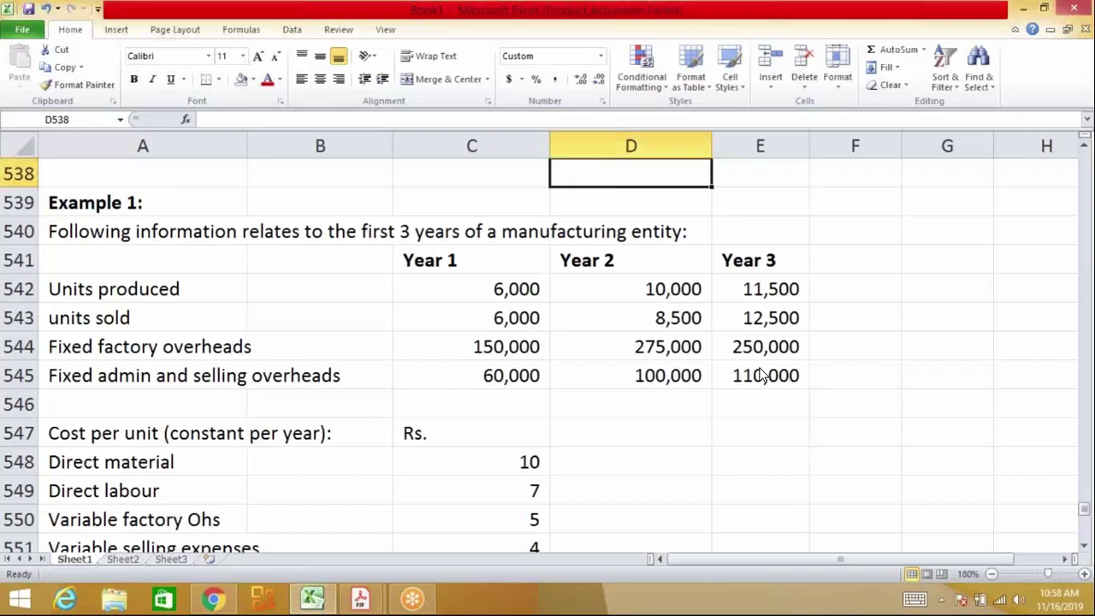
key("Down")
key("Down")
key("Down")
key("Down")
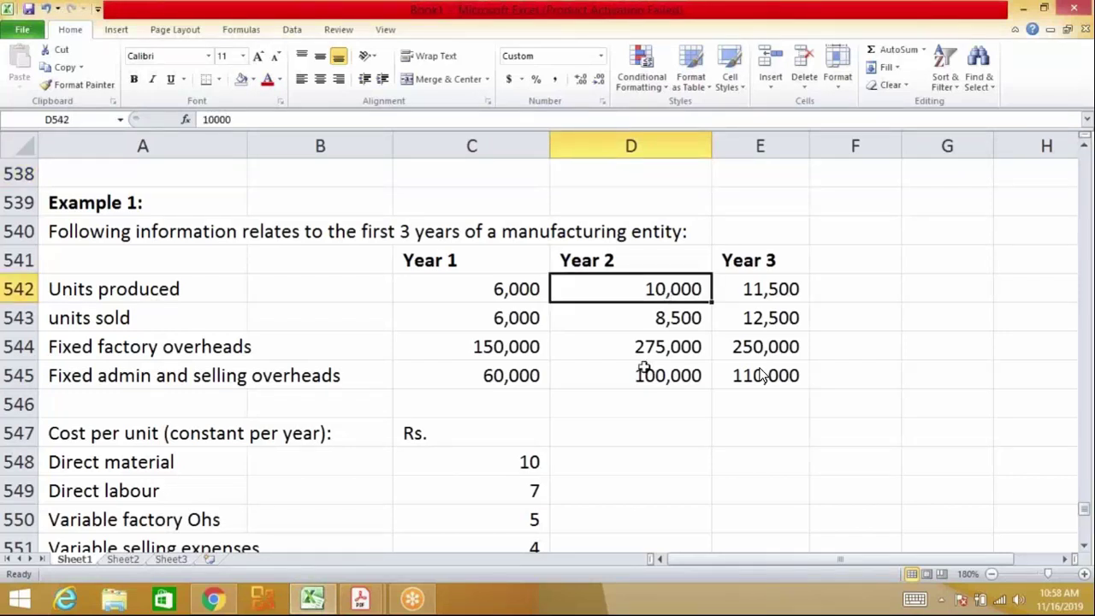
left_click(693, 318)
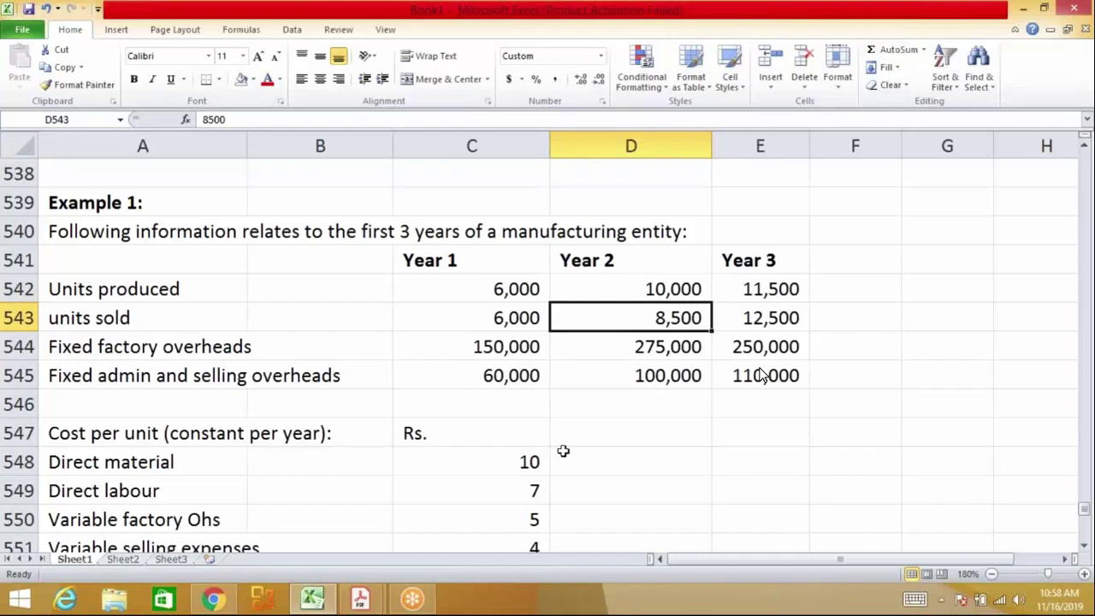
Check the per-unit product cost under marginal costing in C569 for valuing Year 2's closing stock
key("Down")
key("Down")
key("Down")
key("Down")
key("Down")
key("Down")
key("Left")
key("Down")
key("Down")
key("Down")
key("Down")
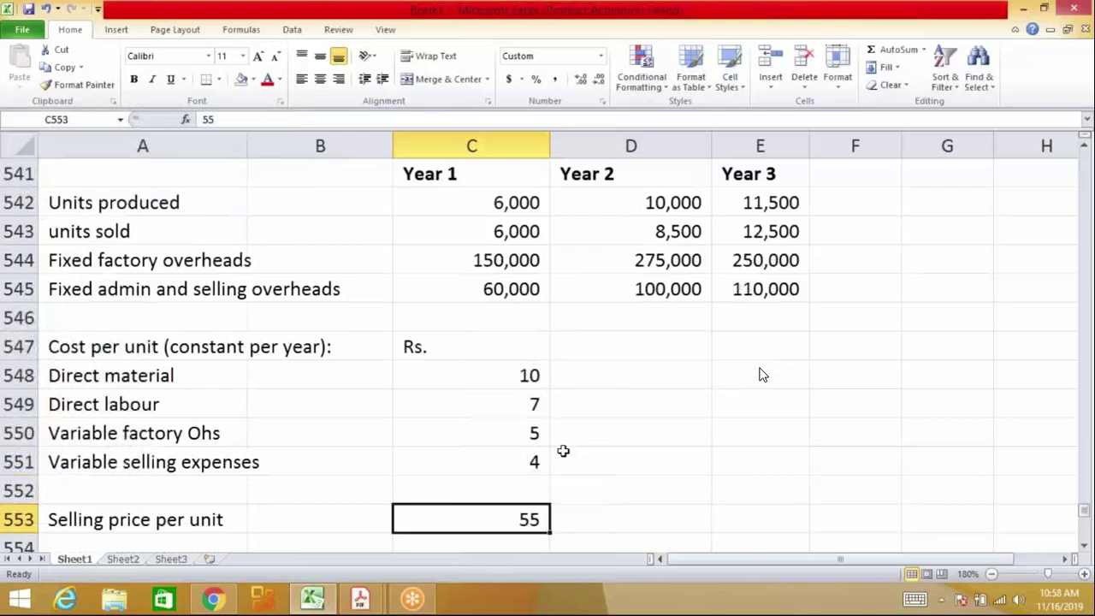
key("Down")
key("Down")
key("Down")
key("Down")
key("Down")
key("Down")
key("Down")
key("Down")
key("Down")
key("Down")
key("Down")
key("Down")
key("Down")
key("Down")
key("Down")
key("Down")
key("Down")
key("Up")
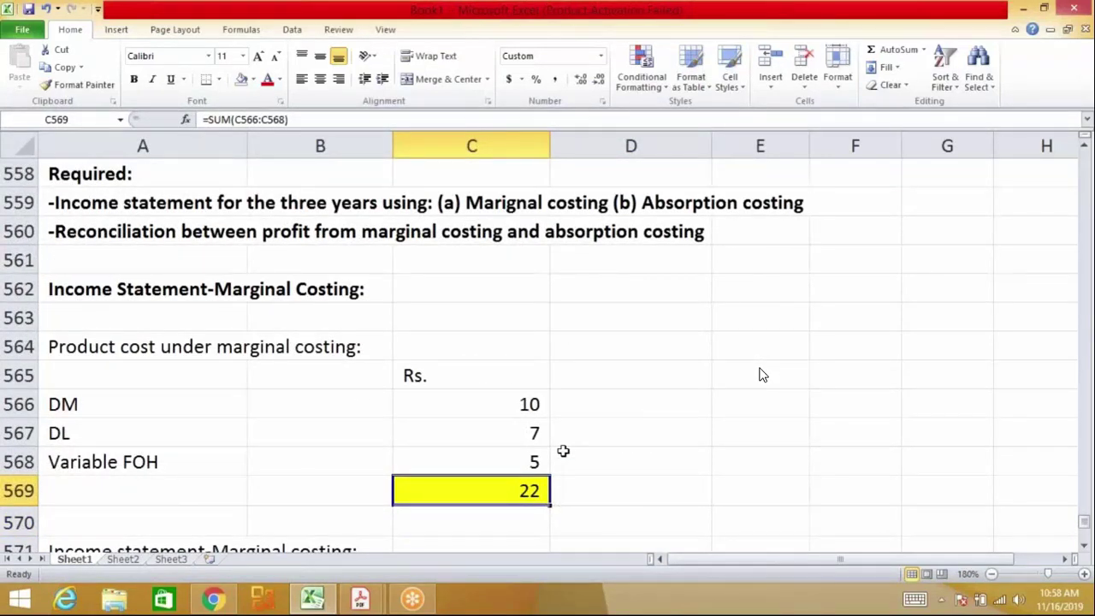
Calculate Year 2's closing stock in D577 as a deduction of -1500*22
key("Down")
key("Right")
key("Down")
key("Down")
key("Down")
key("Down")
key("Down")
key("Down")
key("Down")
key("Down")
key("Down")
key("Down")
key("Down")
key("Down")
key("Down")
key("Up")
key("Up")
key("Up")
key("Up")
key("Up")
key("Up")
type("-1")
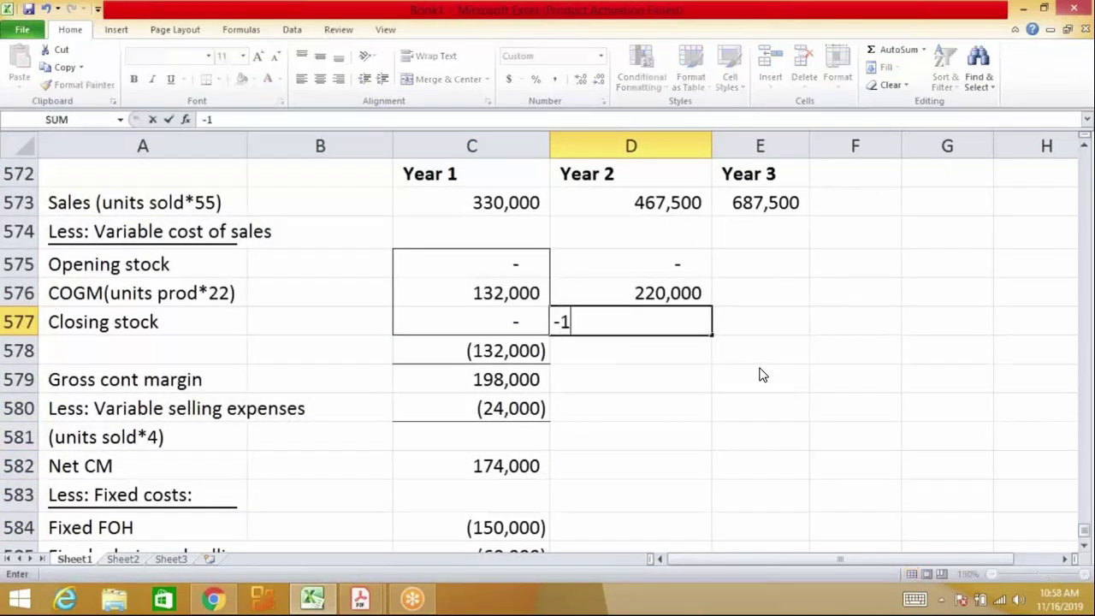
type("500*22")
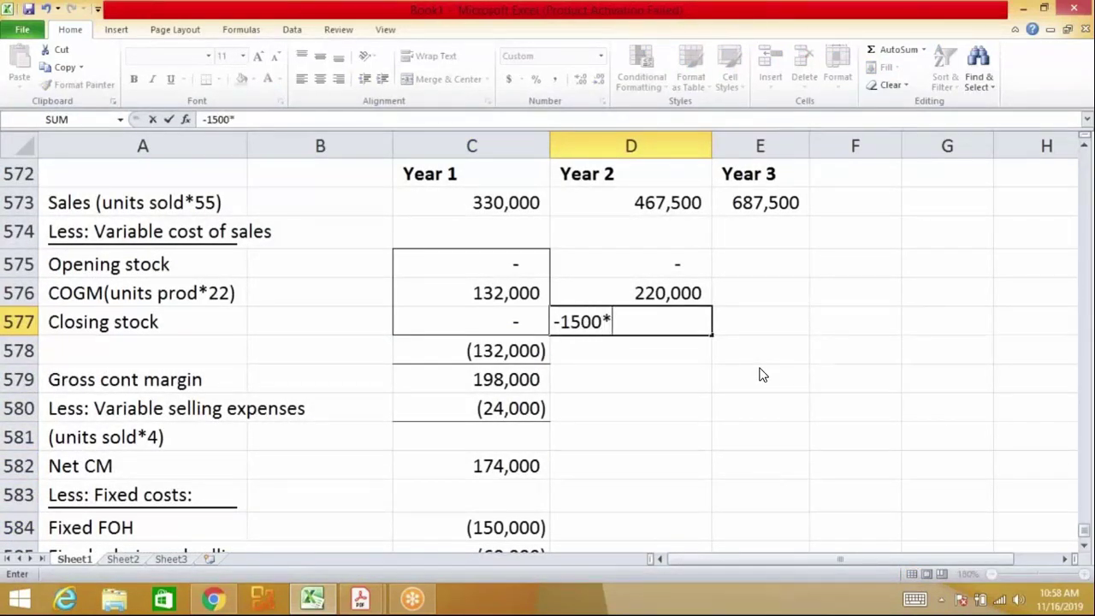
key("Return")
Re-enter Year 2's opening stock in D575 as 0
key("Up")
key("Up")
key("Up")
type("\\")
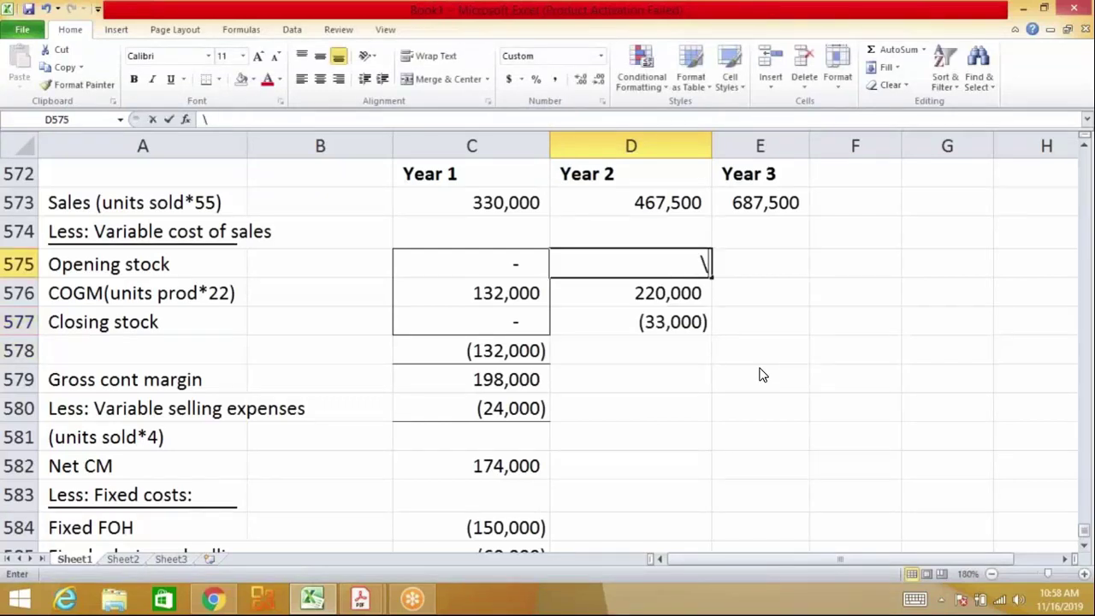
key("Return")
key("Up")
type("0")
key("Return")
Put an outside border around Year 2's opening stock, COGM and closing stock figures in D575:D577
key("Up")
key("shift+Down")
key("shift+Down")
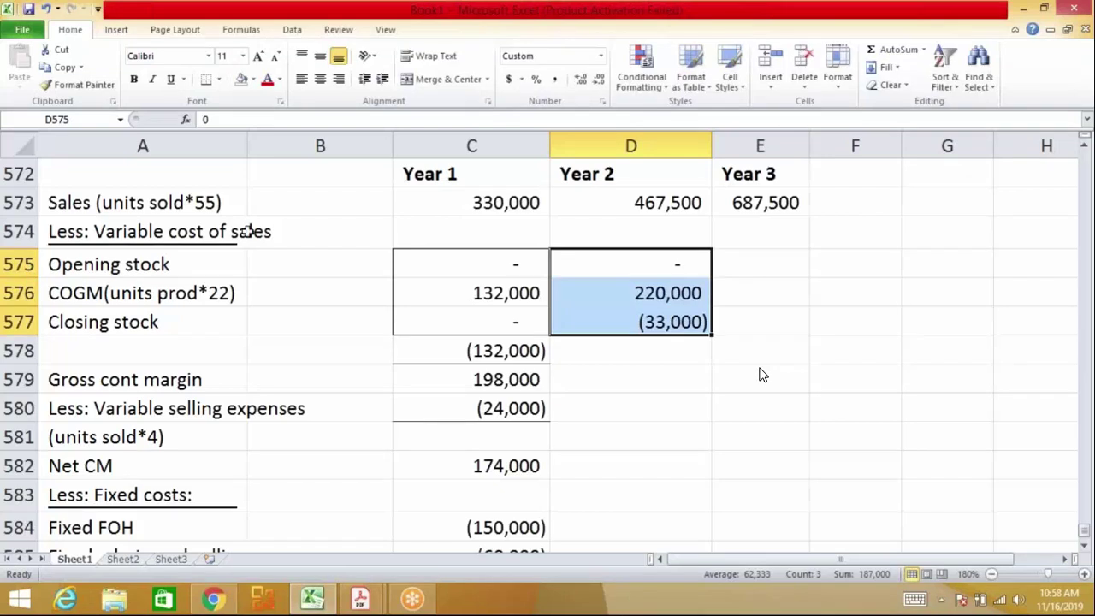
left_click(219, 79)
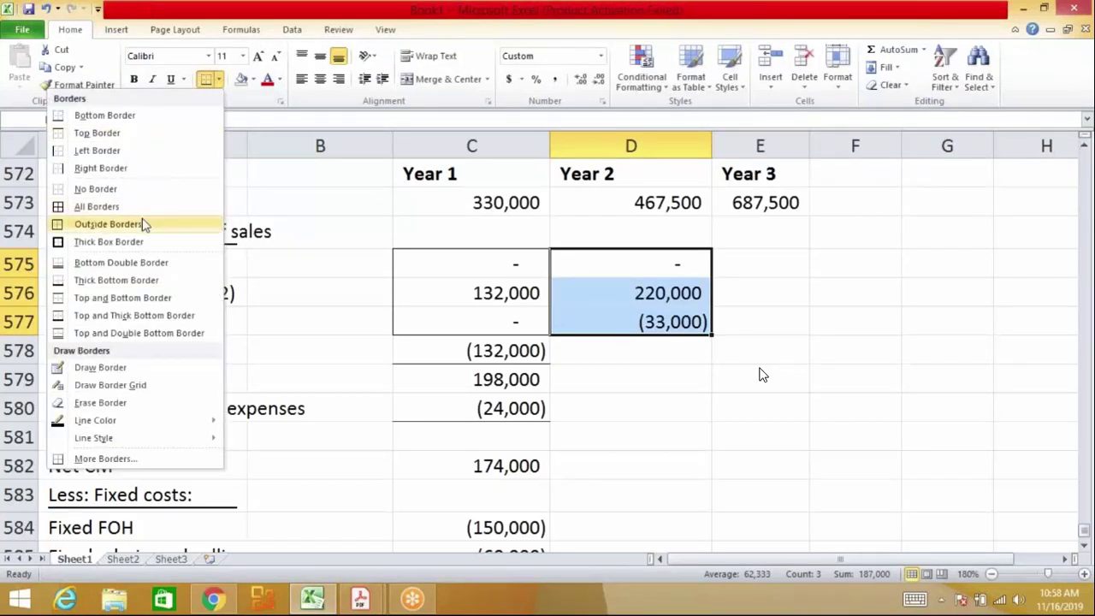
left_click(142, 223)
Total Year 2's variable cost of sales in D578 with the formula =D576+D577
key("Down")
key("Down")
key("Down")
type("=")
key("Up")
key("Up")
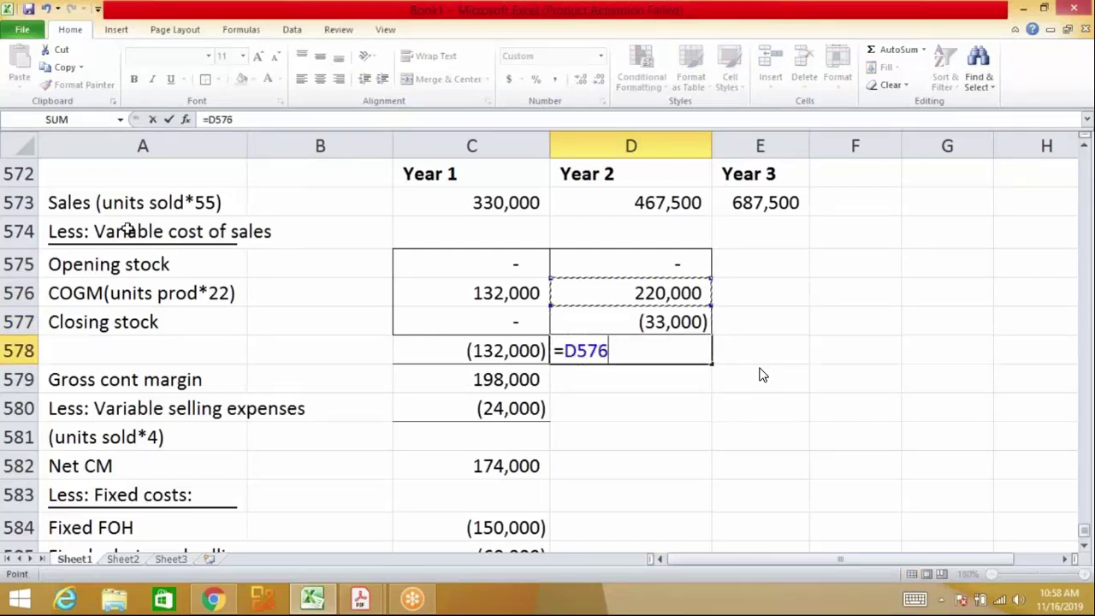
type("+")
key("Up")
key("Return")
Change the formula in D578 to =-D576-D577 so Year 2's variable cost of sales is a deduction
key("Up")
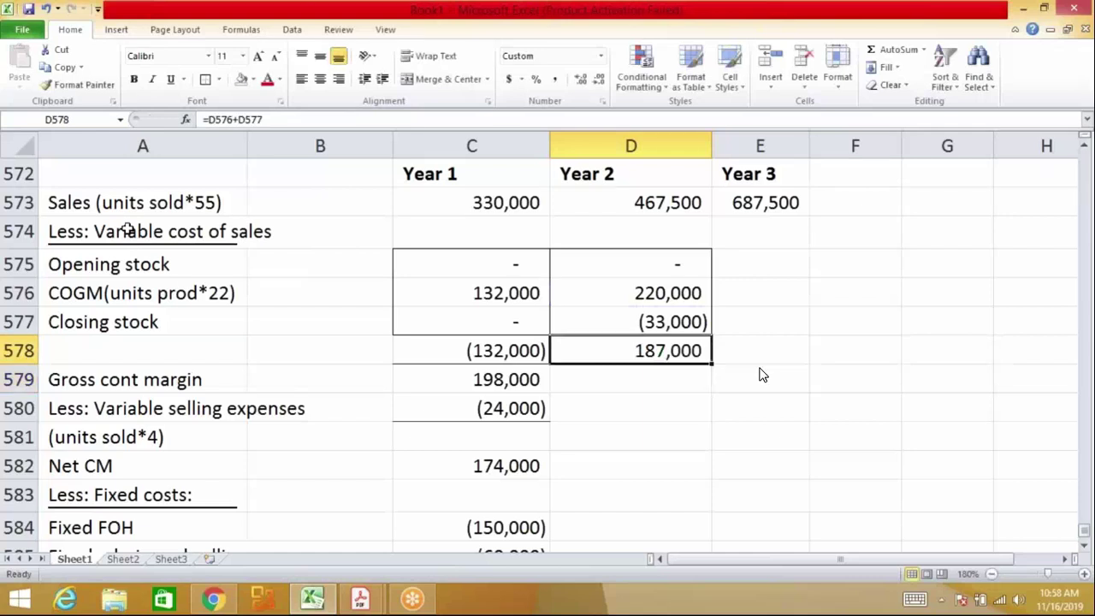
key("F2")
key("Left")
key("Left")
key("Left")
key("Left")
key("Left")
key("Left")
key("Left")
key("Left")
key("Left")
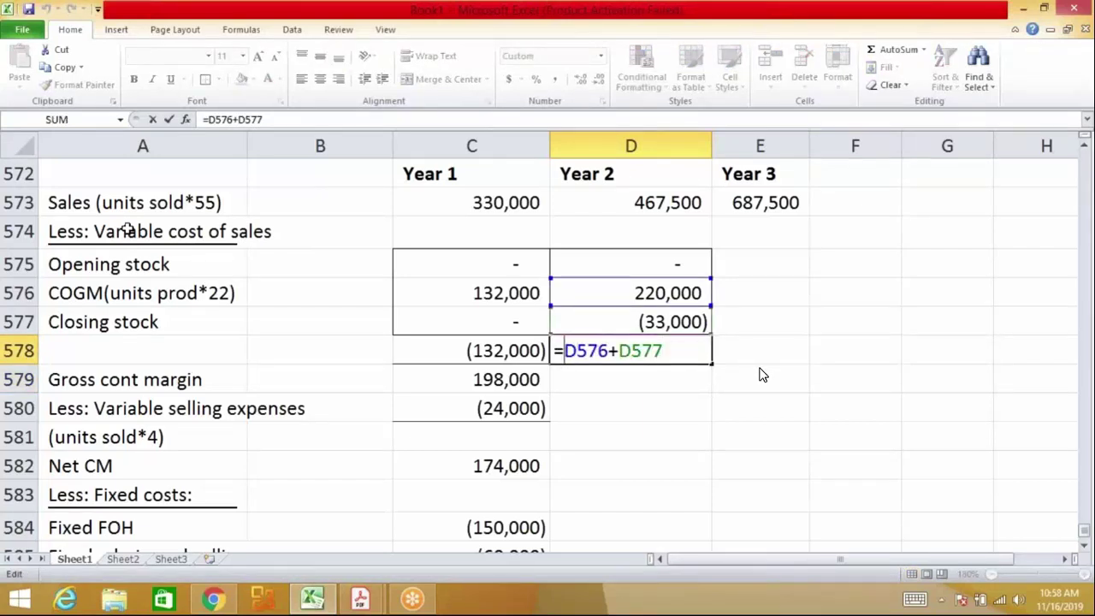
type("-")
key("Right")
key("Right")
key("Right")
key("Right")
key("Right")
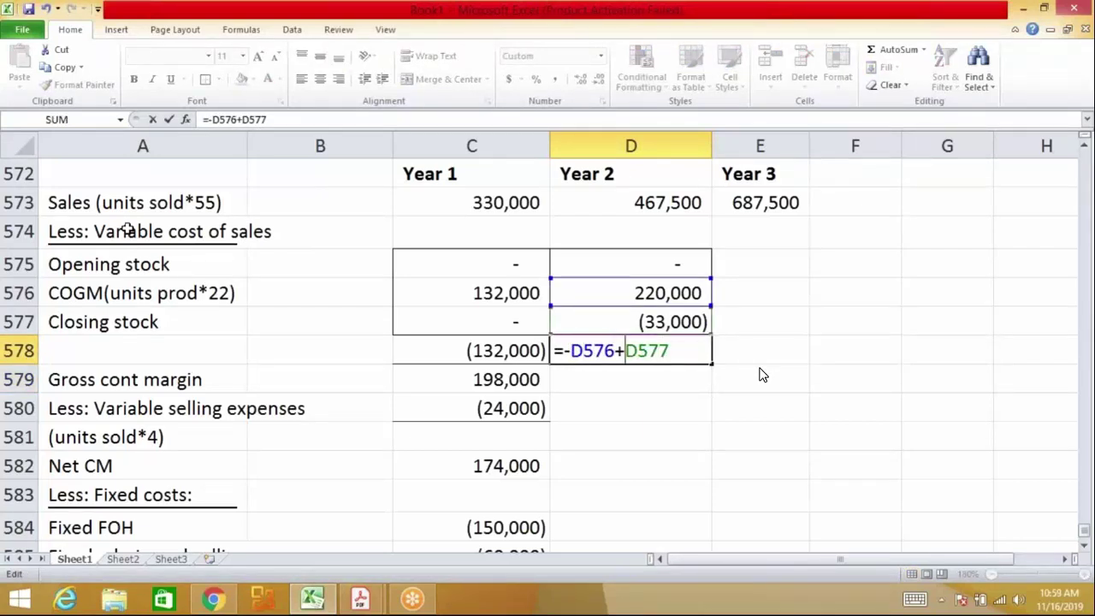
key("BackSpace")
type("-")
key("Return")
Review Year 2's COGM and closing stock figures, and add a bottom border to the variable cost of sales total in D578
key("Up")
key("Up")
key("Up")
key("shift+Down")
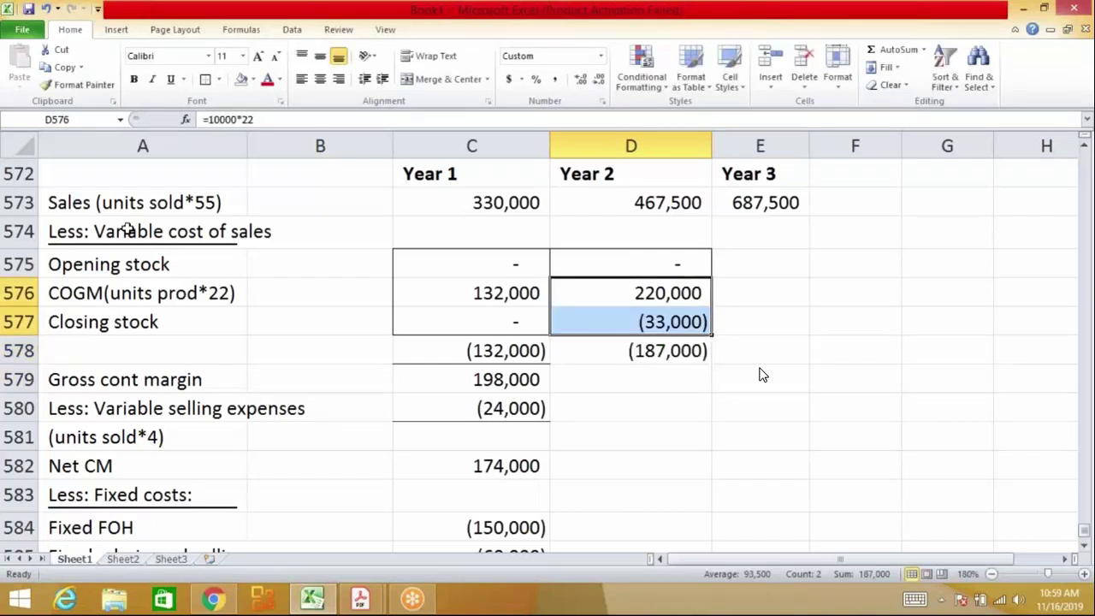
key("Down")
key("Down")
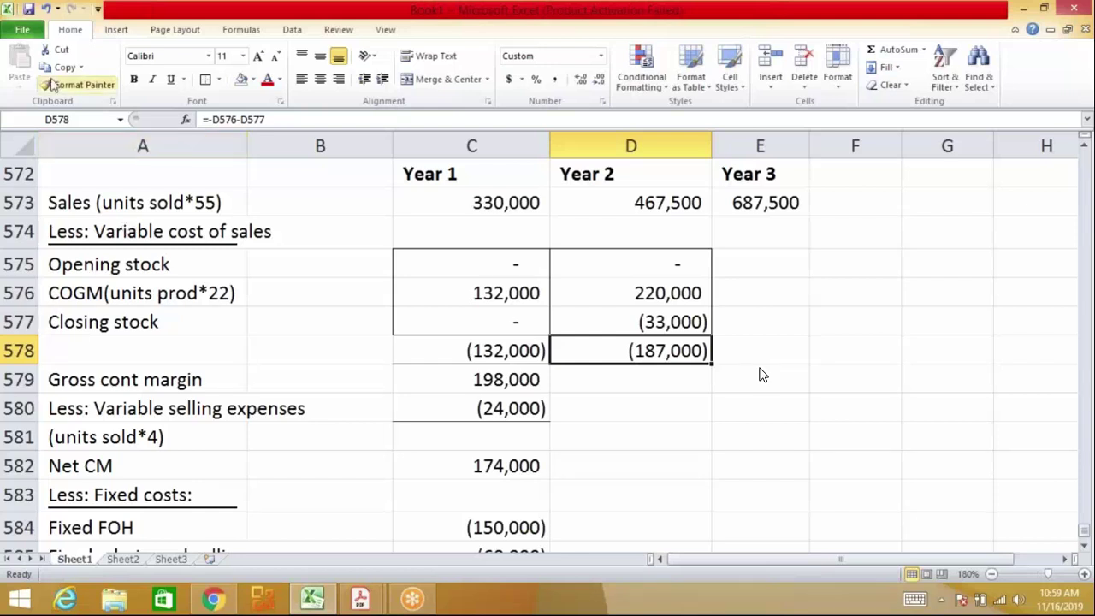
left_click(219, 80)
key("Escape")
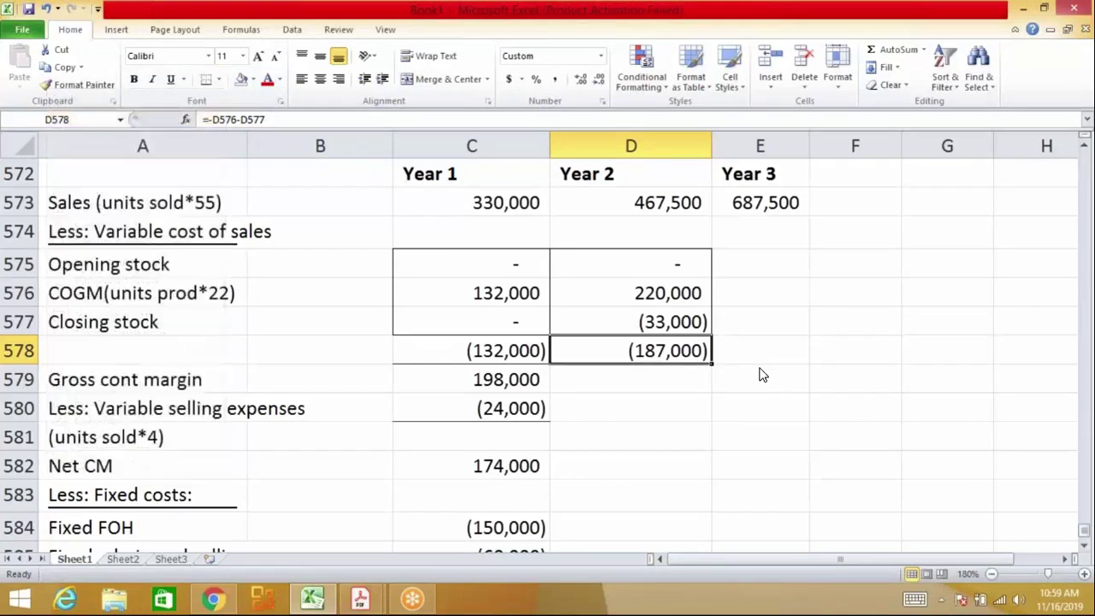
Calculate Year 2's gross contribution margin in D579 by adding sales in D573 and the negative variable cost of sales in D578
key("Down")
type("=")
key("Up")
key("Up")
key("Up")
key("Up")
key("Up")
key("Up")
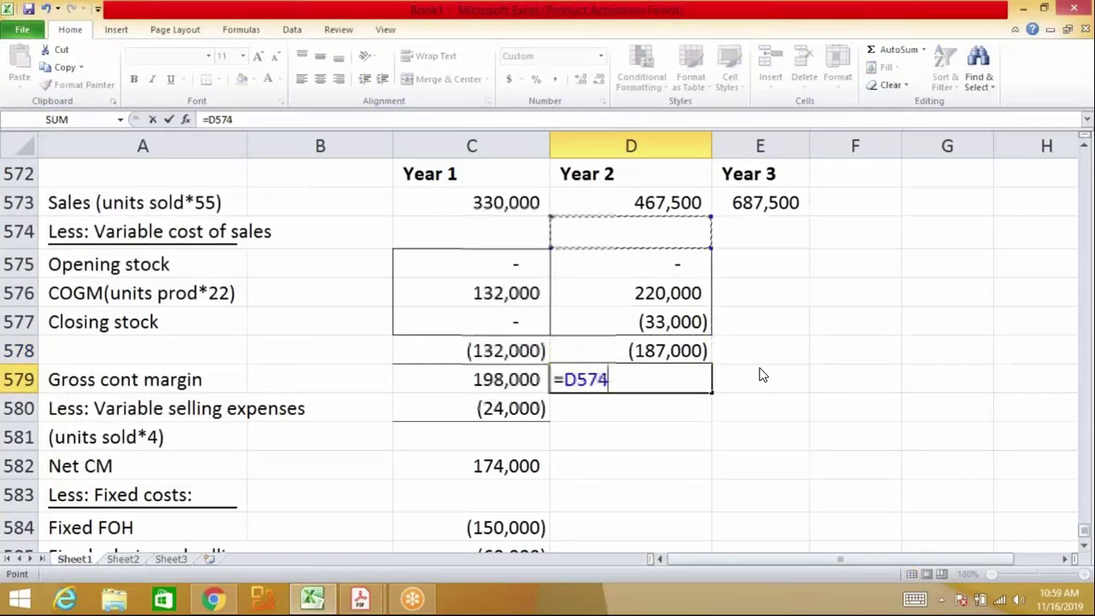
type("+")
key("Up")
key("Return")
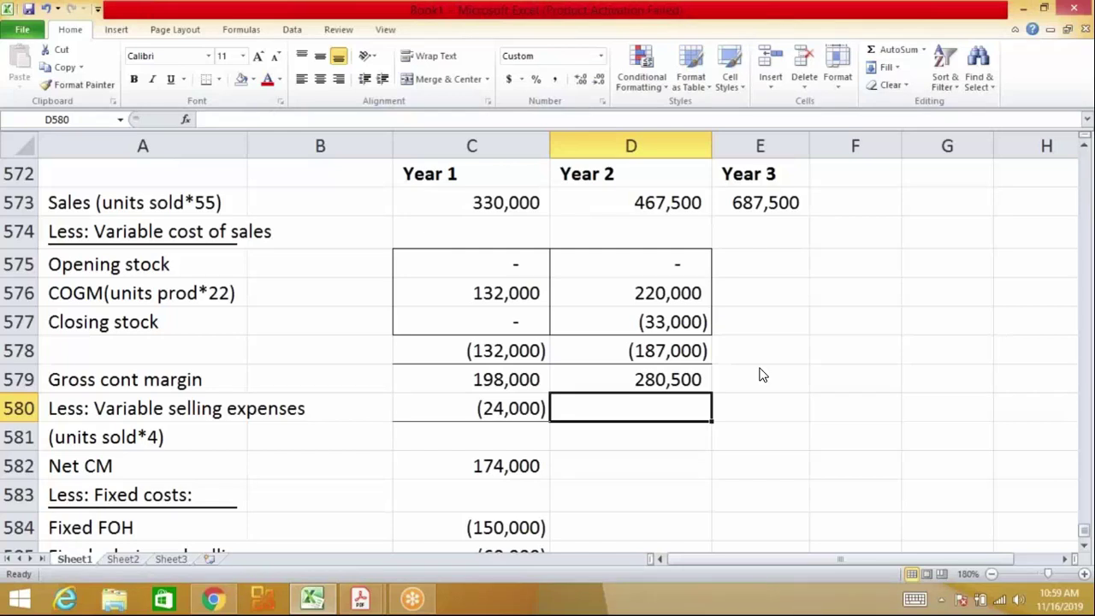
Extend the opening stock label in A575 to read "Opening stock (op units*22)"
key("Left")
key("Left")
key("Left")
key("Up")
key("Up")
type("`")
key("Up")
key("Up")
key("Up")
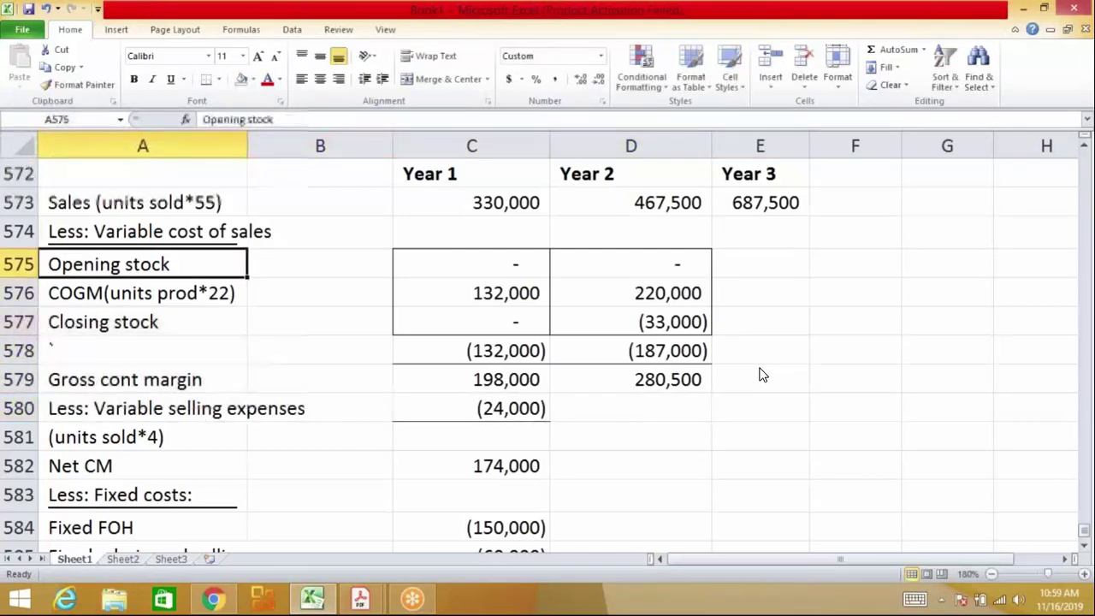
key("F2")
type("(op")
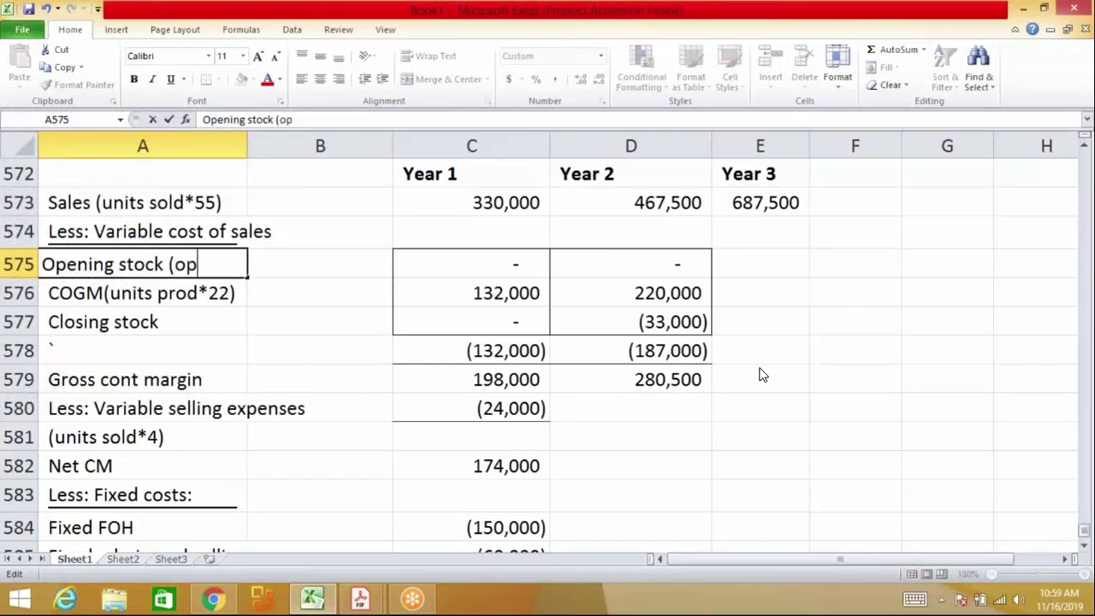
type(" units*22")
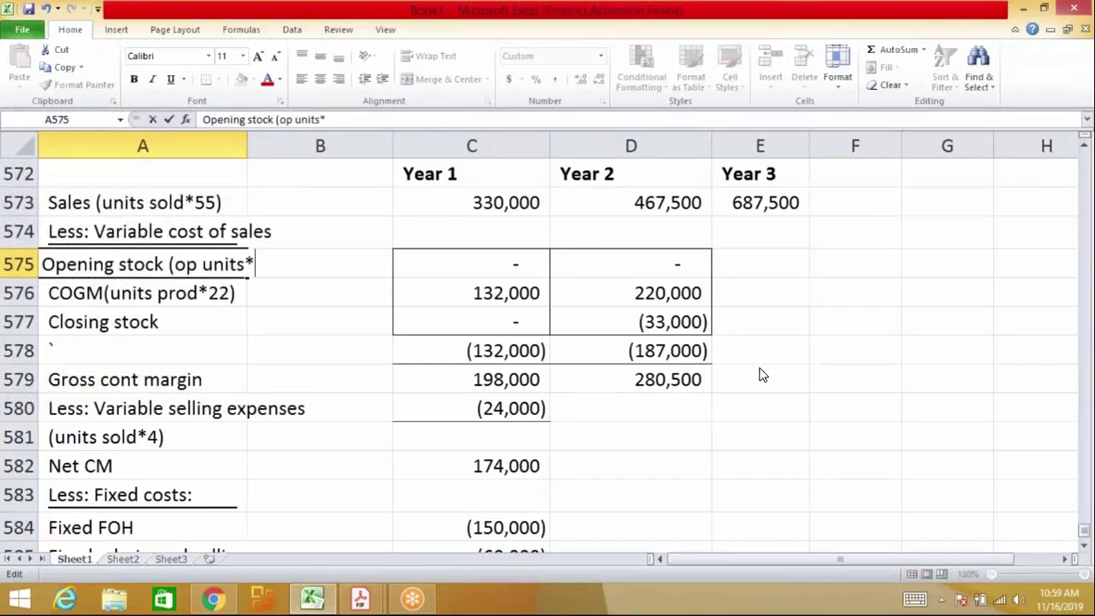
key("Return")
key("Up")
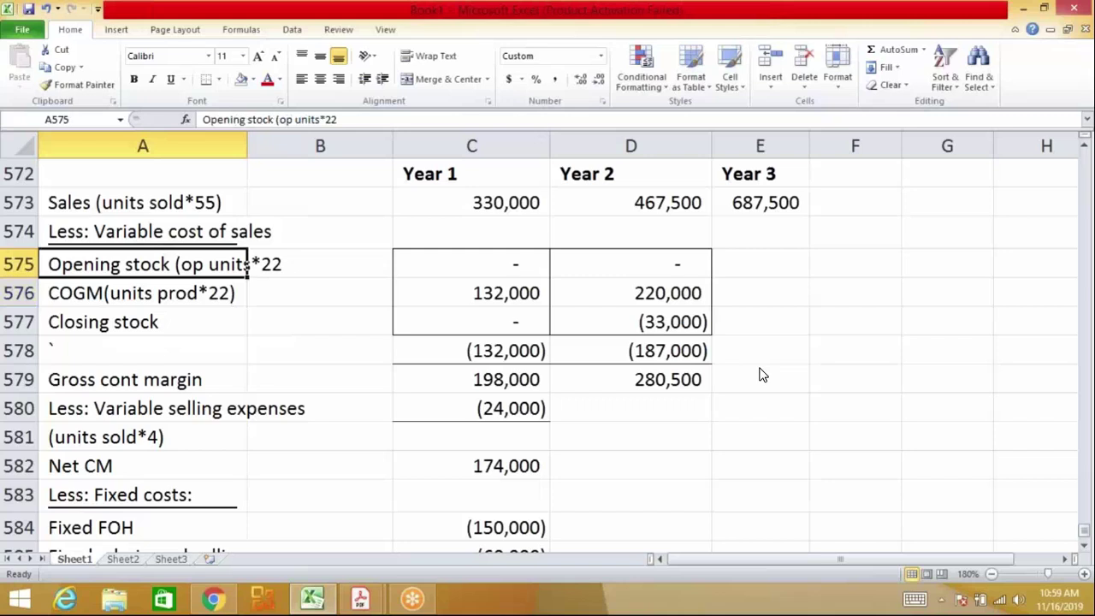
key("F2")
type(")")
key("Return")
key("Return")
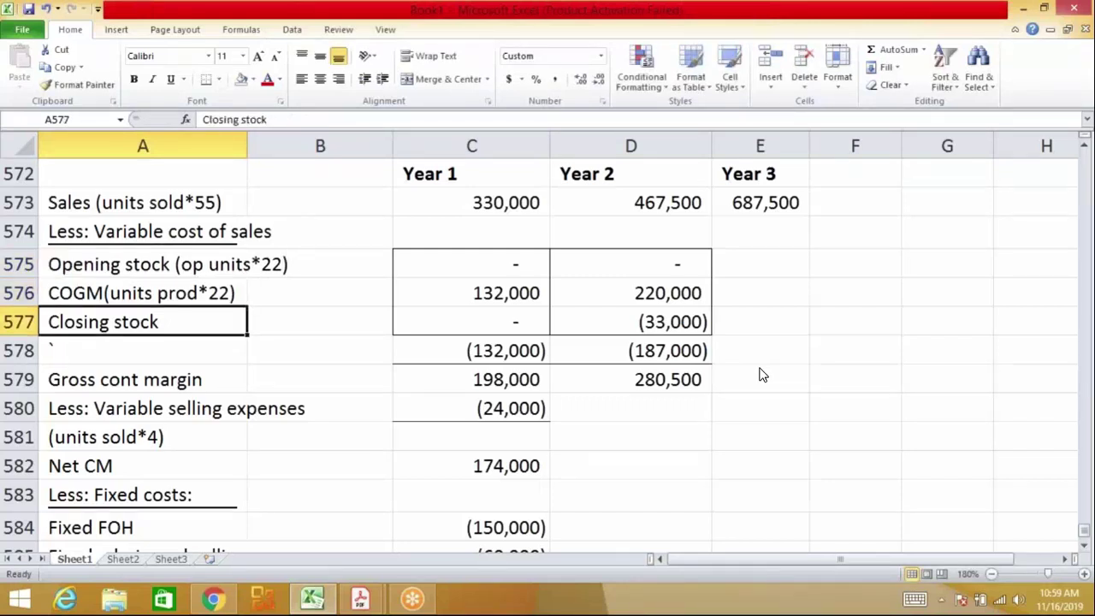
Extend the closing stock label in A577 to read "Closing stock (closing units *22)"
key("F2")
type("(cl")
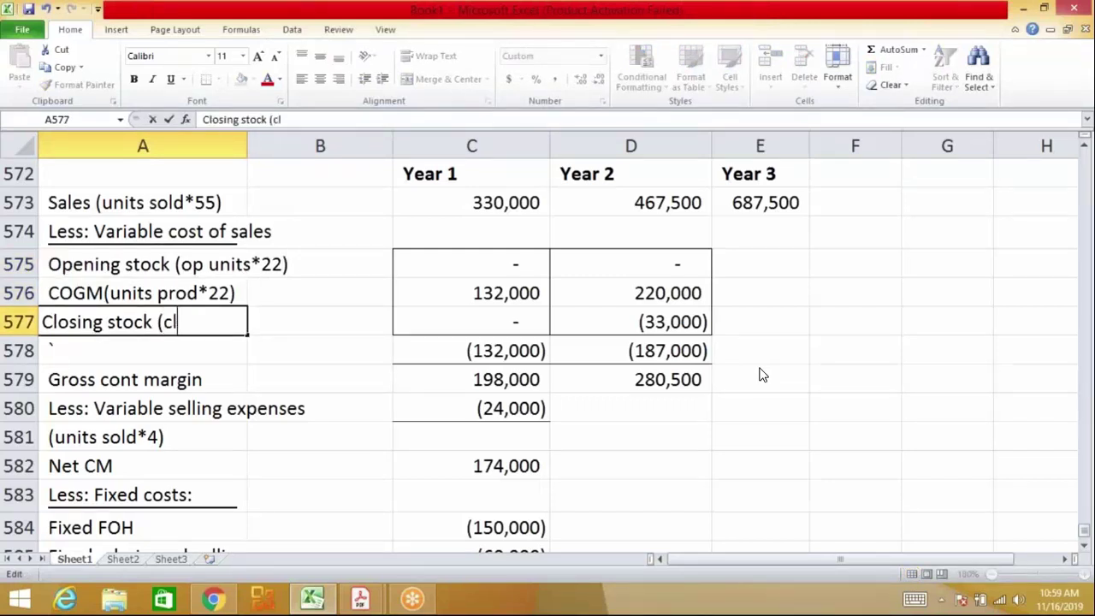
type("o")
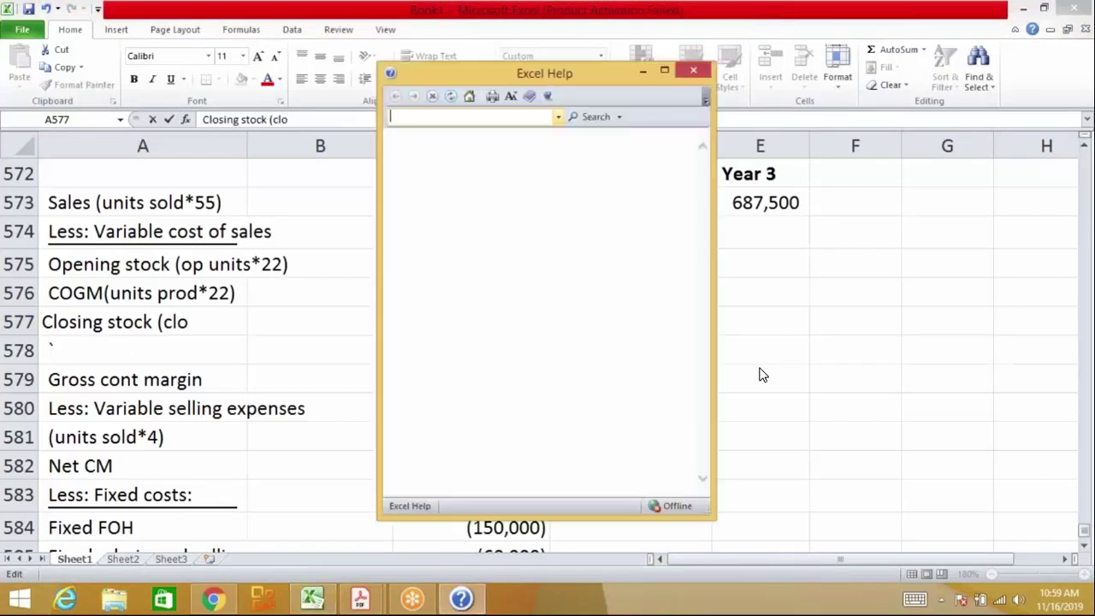
left_click(694, 73)
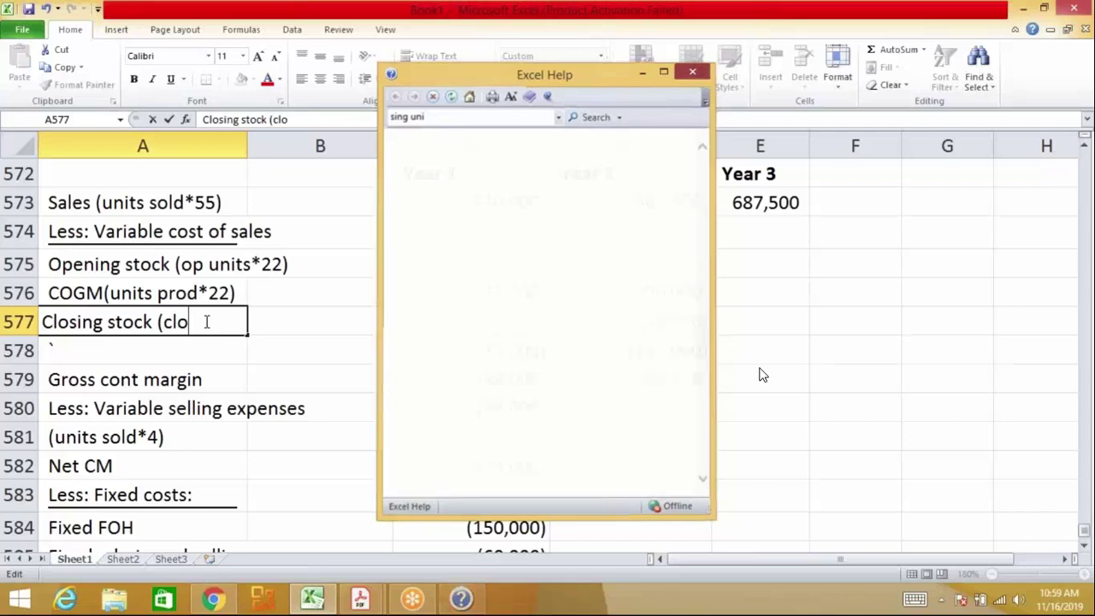
type("sing units")
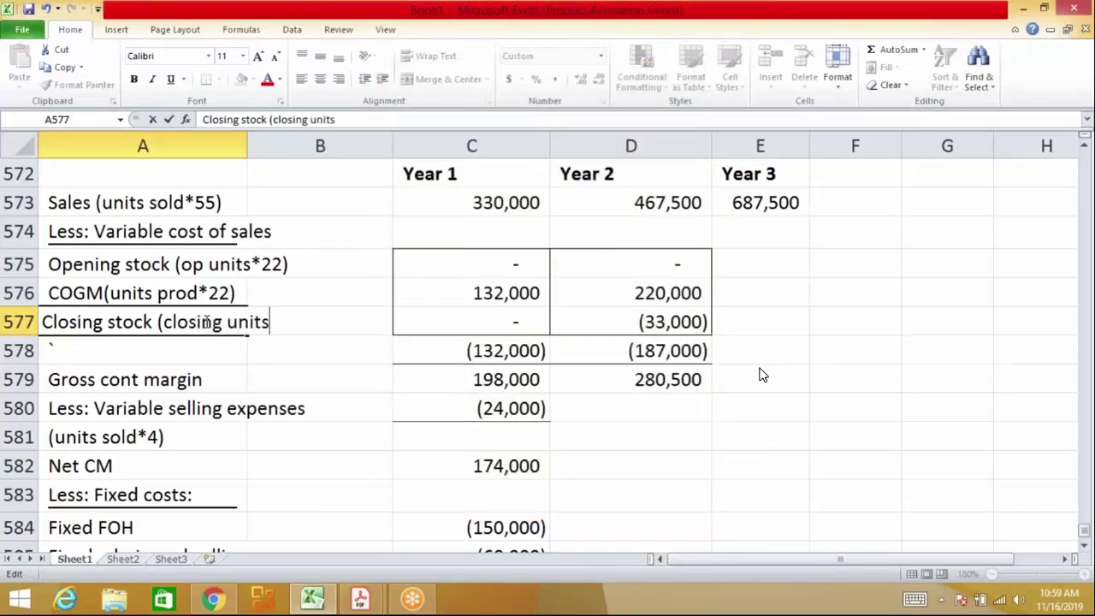
type(" *22)")
key("Return")
Look up the Year 2 units sold in the Example 1 data for the variable selling expenses
key("Right")
key("Right")
key("Right")
key("Down")
key("Down")
key("Left")
key("Left")
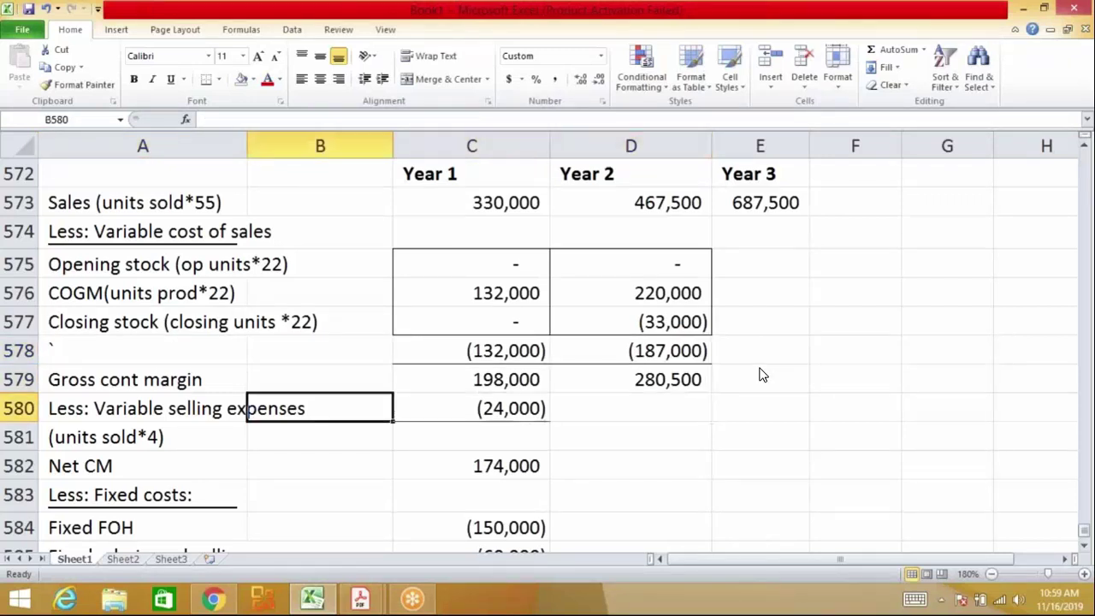
key("Left")
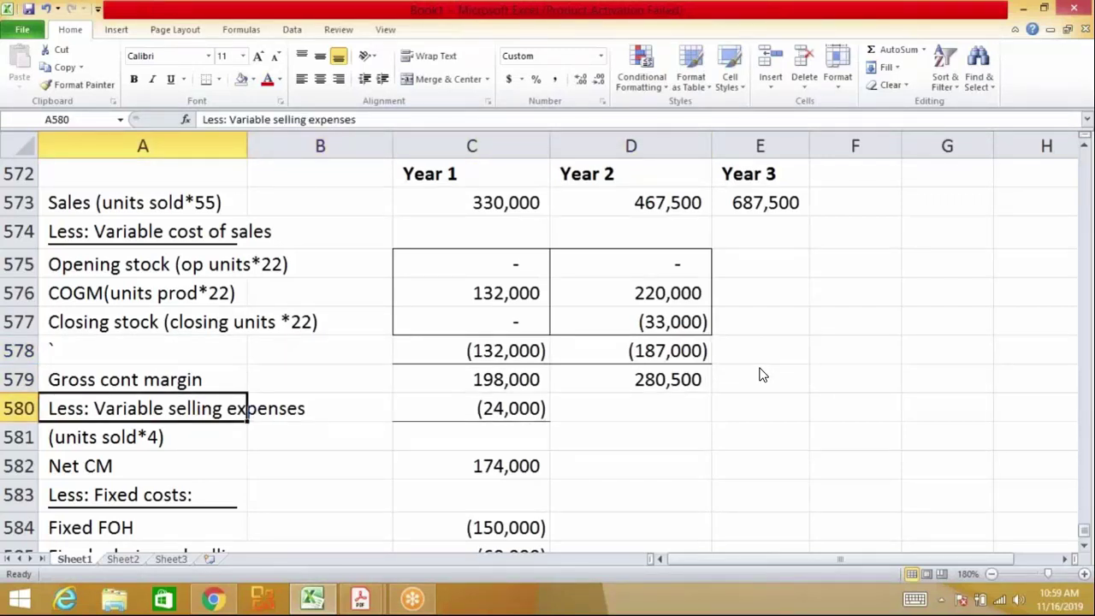
key("Right")
key("Right")
key("Right")
key("Up")
key("Up")
key("Up")
key("Up")
key("Up")
key("Up")
key("Up")
key("Up")
key("Up")
key("Up")
key("Up")
key("Up")
key("Up")
key("Up")
key("Up")
key("Up")
key("Up")
key("Up")
key("Up")
key("Up")
key("Up")
key("Up")
key("Up")
key("Up")
key("Up")
key("Up")
key("Up")
key("Up")
key("Up")
key("Up")
key("Up")
key("Up")
key("Up")
key("Up")
key("Up")
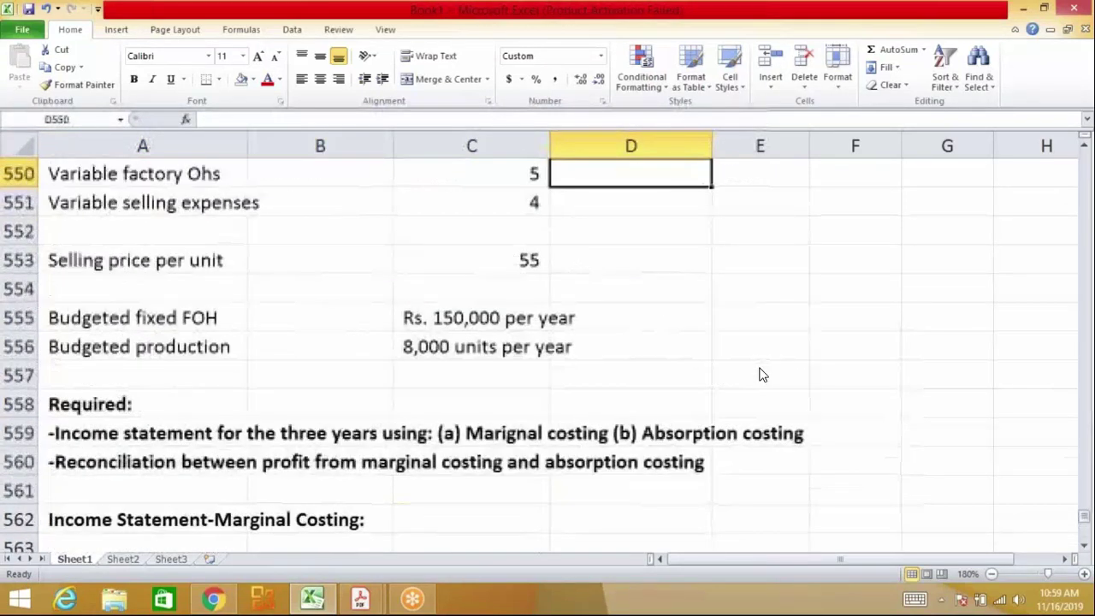
key("Down")
key("shift+Left")
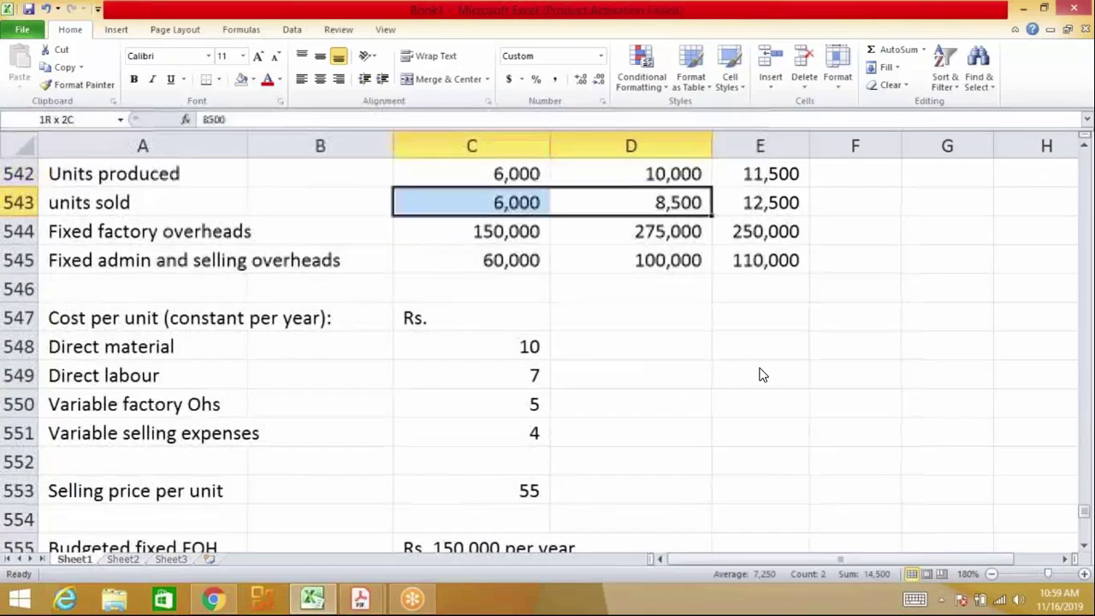
Look up the variable selling expenses per unit in the Example 1 cost data
key("shift+Left")
key("shift+Left")
key("Down")
key("Down")
key("Down")
key("Down")
key("Down")
key("Down")
key("Down")
key("Down")
key("Down")
key("Down")
key("Left")
key("Up")
key("Up")
key("shift+Left")
key("shift+Left")
key("Down")
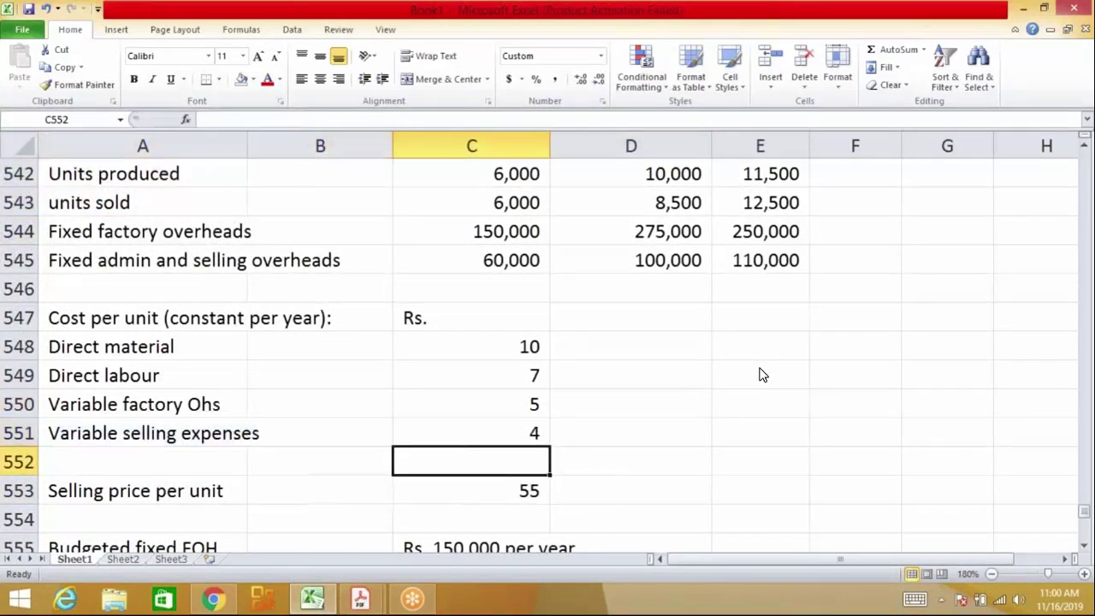
Enter Year 2's variable selling expenses in D580 as the negative product of 8500 units and 4
key("Down")
key("Down")
key("Down")
key("Down")
key("Down")
key("Down")
key("Down")
key("Down")
key("Down")
key("Down")
key("Down")
key("Down")
key("Down")
key("Down")
key("Down")
key("Down")
key("Down")
key("Down")
key("Down")
key("Down")
key("Right")
key("Up")
key("Up")
key("Up")
key("Up")
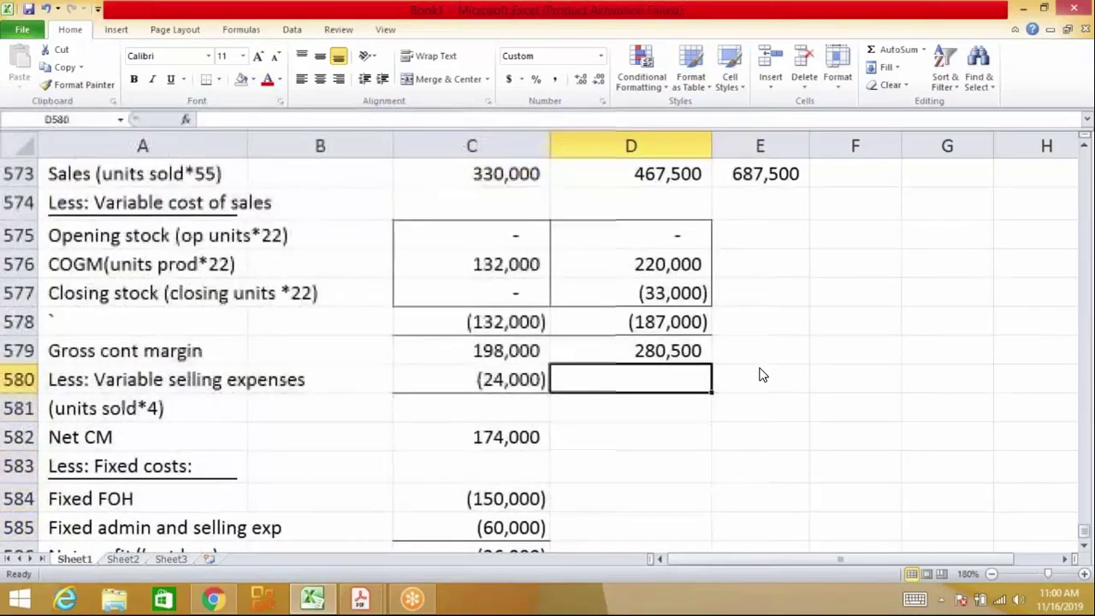
type("-8500*4")
key("Return")
Calculate Year 2's net contribution margin with =SUM(D579:D580) and place it in D582 on the Net CM row
key("alt+equal")
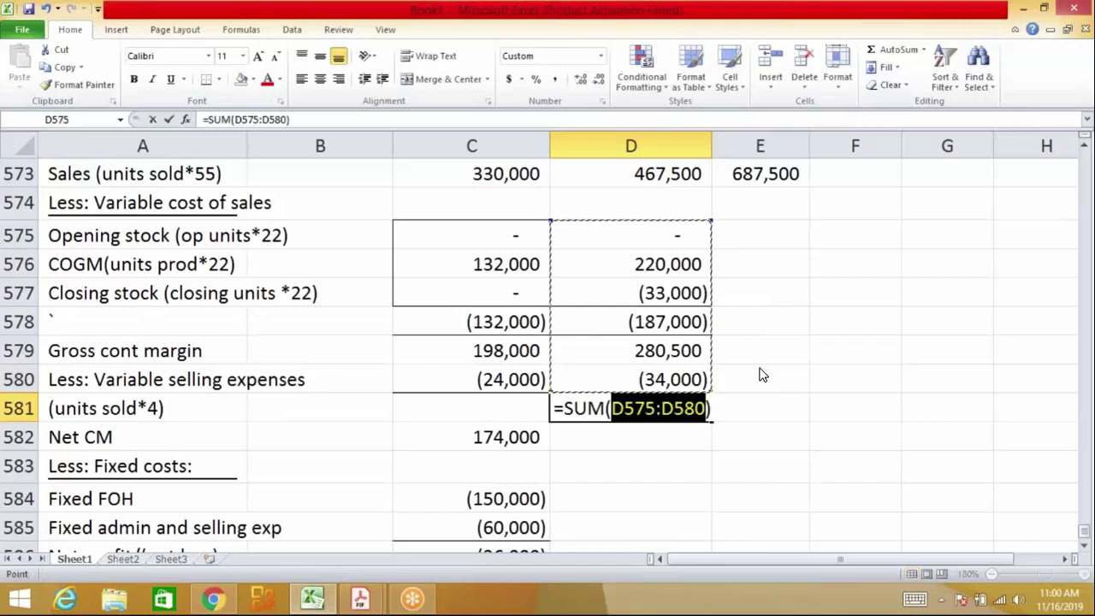
key("Down")
key("Down")
key("Down")
key("Down")
key("shift+Down")
key("Return")
key("Up")
key("Up")
key("Down")
key("ctrl+x")
key("Down")
key("Return")
Add a bottom border to Year 2's variable selling expenses in D580
key("Up")
key("Up")
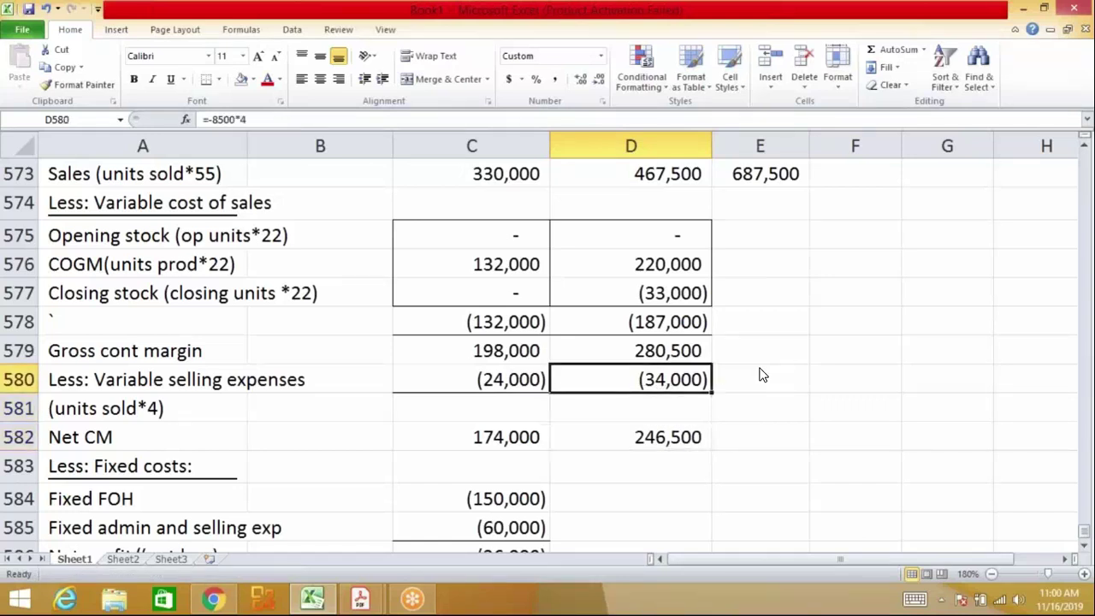
left_click(209, 80)
key("Up")
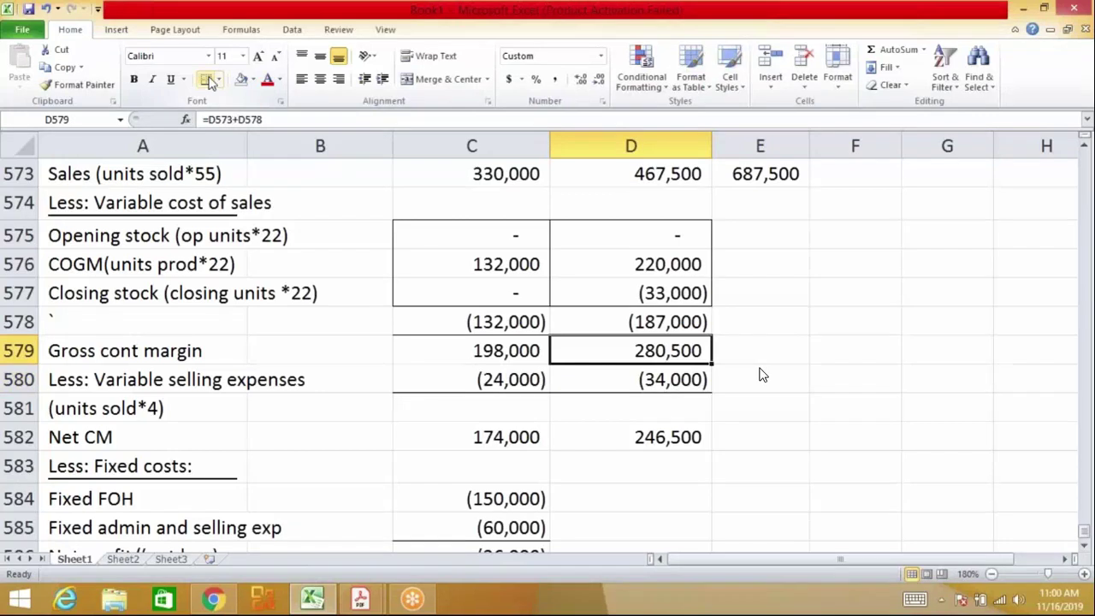
Review the variable selling expenses row and check the Year 2 Net CM formula in D582
key("Down")
key("shift+Left")
key("shift+Left")
key("shift+Left")
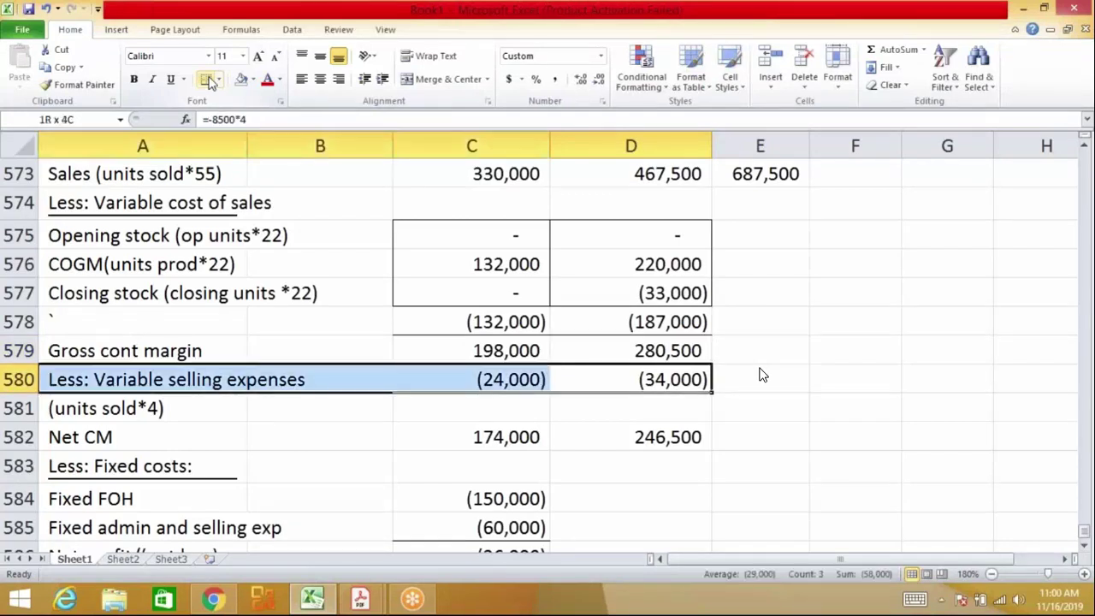
key("shift+Down")
key("Up")
key("Down")
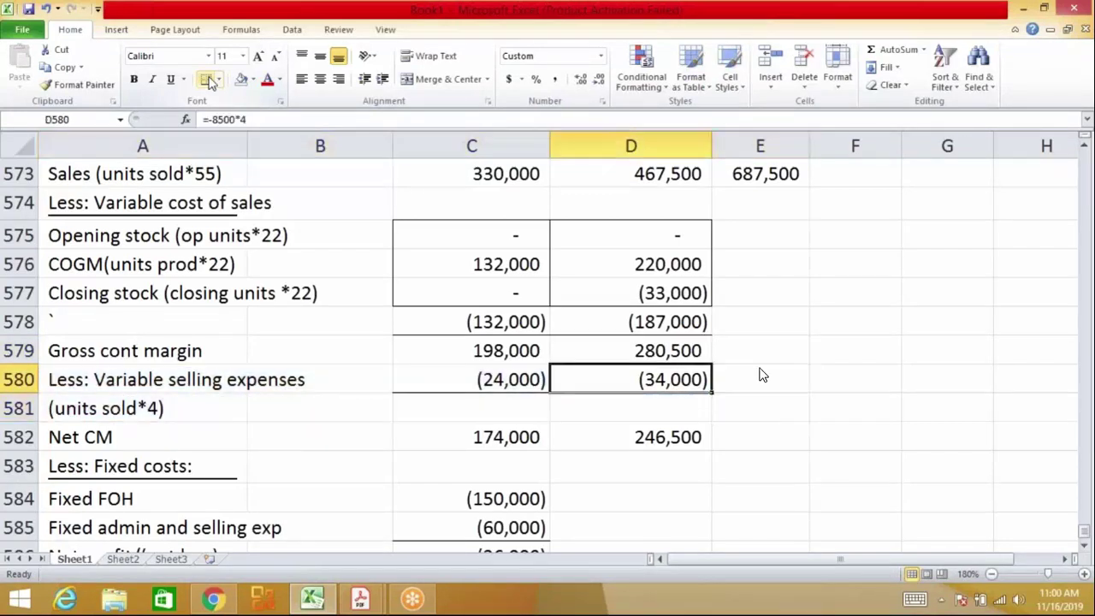
key("Down")
key("Down")
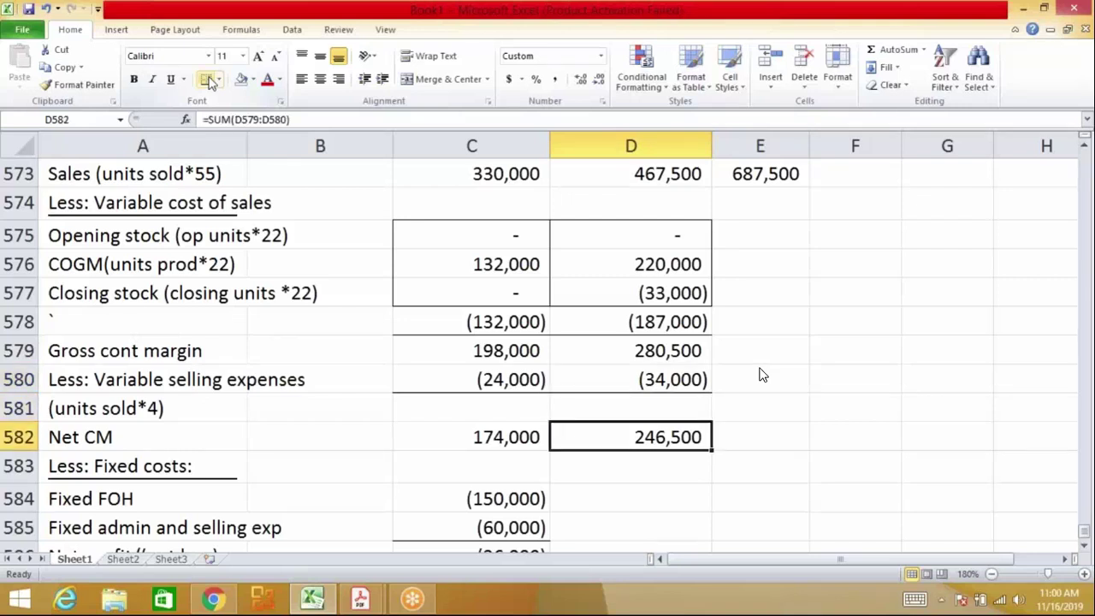
key("F2")
key("Escape")
Copy Year 2's fixed factory overheads and fixed admin and selling overheads from D544:D545 in the Example 1 data
key("Down")
key("Up")
key("Up")
key("Up")
key("Up")
key("Up")
key("Up")
key("Up")
key("Up")
key("Up")
key("Up")
key("Up")
key("Up")
key("Up")
key("Up")
key("Up")
key("Up")
key("Up")
key("Up")
key("Up")
key("Up")
key("Up")
key("Up")
key("Up")
key("Up")
key("Up")
key("Up")
key("Up")
key("Up")
key("Up")
key("Up")
key("Up")
key("Up")
key("Up")
key("Up")
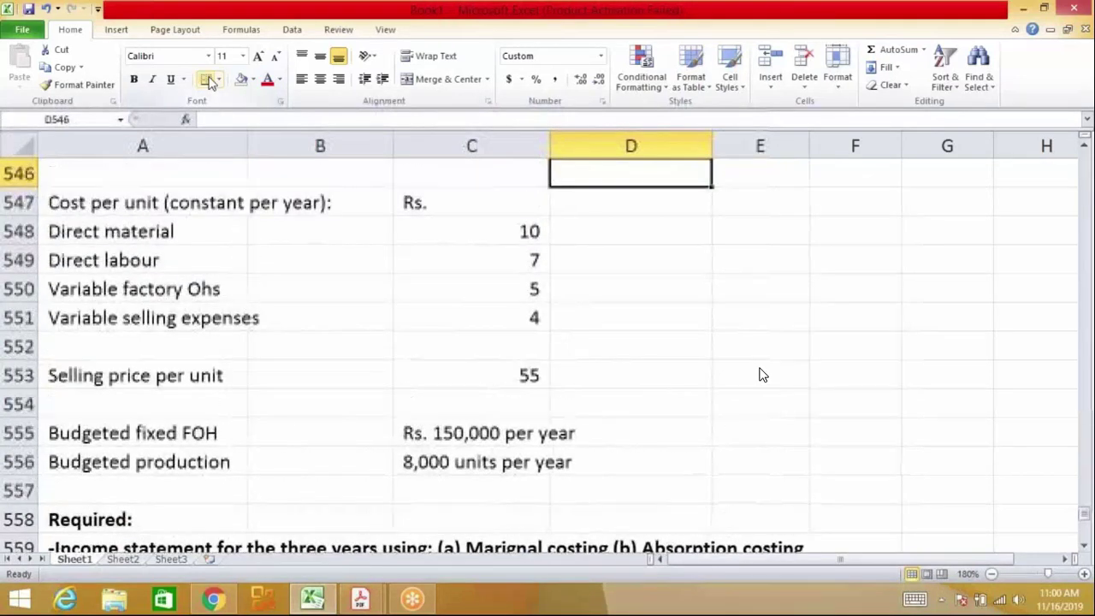
key("Up")
key("Up")
key("Up")
key("Up")
key("Down")
key("Down")
key("shift+Down")
key("ctrl+c")
Paste the copied Year 2 fixed costs as values only into D584:D585, beside Fixed FOH and Fixed admin and selling exp
key("Down")
key("Down")
key("Down")
key("Down")
key("Down")
key("Down")
key("Down")
key("Down")
key("Down")
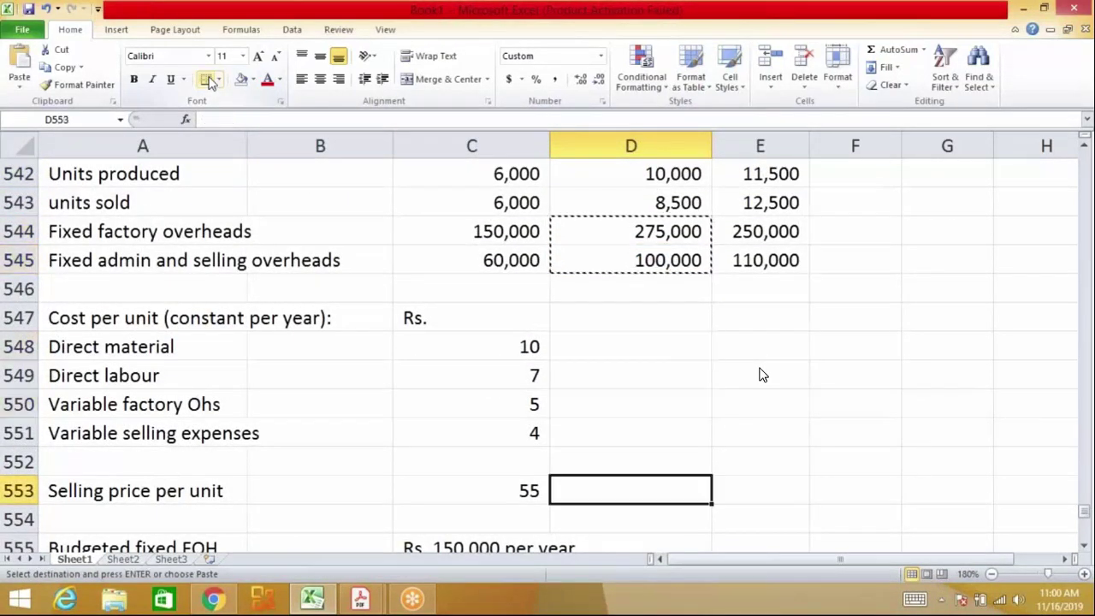
key("Down")
key("Down")
key("Down")
key("Down")
key("Down")
key("Down")
key("Down")
key("Down")
key("Down")
key("Down")
key("Down")
key("Down")
key("Down")
key("Down")
key("Down")
key("Down")
key("Down")
key("Down")
key("Down")
key("Down")
key("Up")
key("Up")
key("Up")
key("Up")
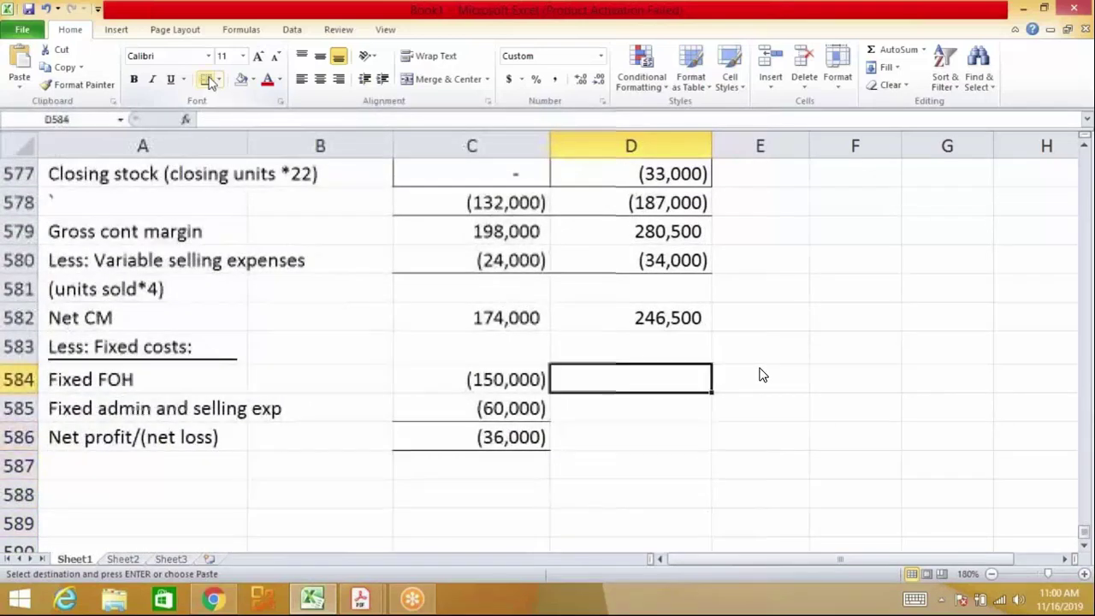
key("alt+e")
key("s")
key("v")
key("Return")
key("Left")
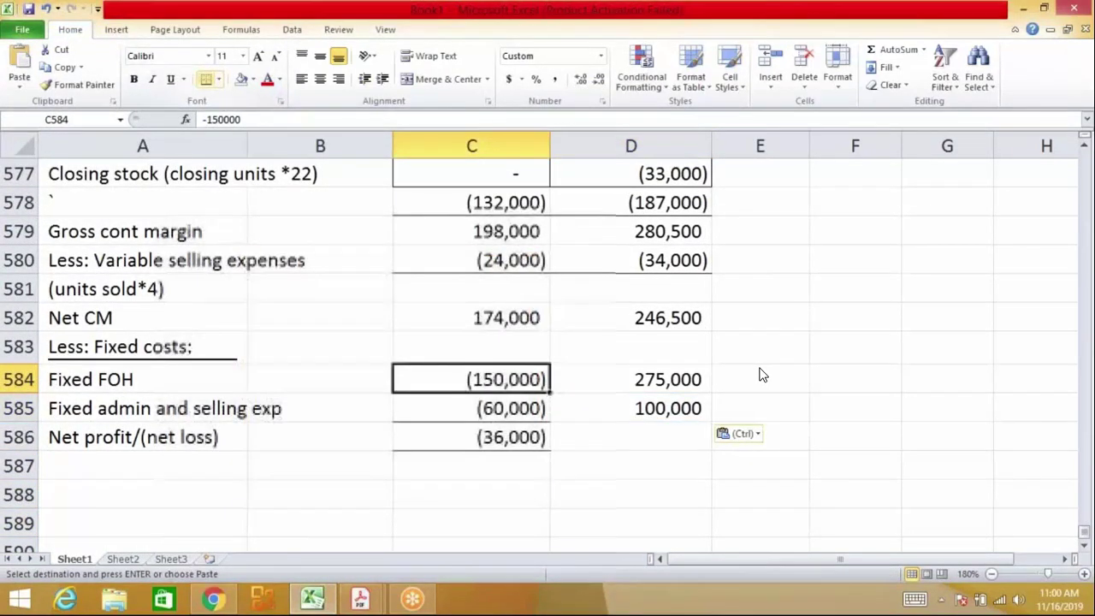
Make Year 2's Fixed FOH and Fixed admin and selling exp in D584:D585 negative, as -275000 and -100000
key("Right")
key("F2")
key("Left")
key("Left")
key("Left")
key("Left")
key("Left")
key("Left")
type("-")
key("Return")
key("F2")
key("Left")
key("Left")
key("Left")
key("Left")
key("Left")
key("Left")
type("-")
key("Return")
key("Up")
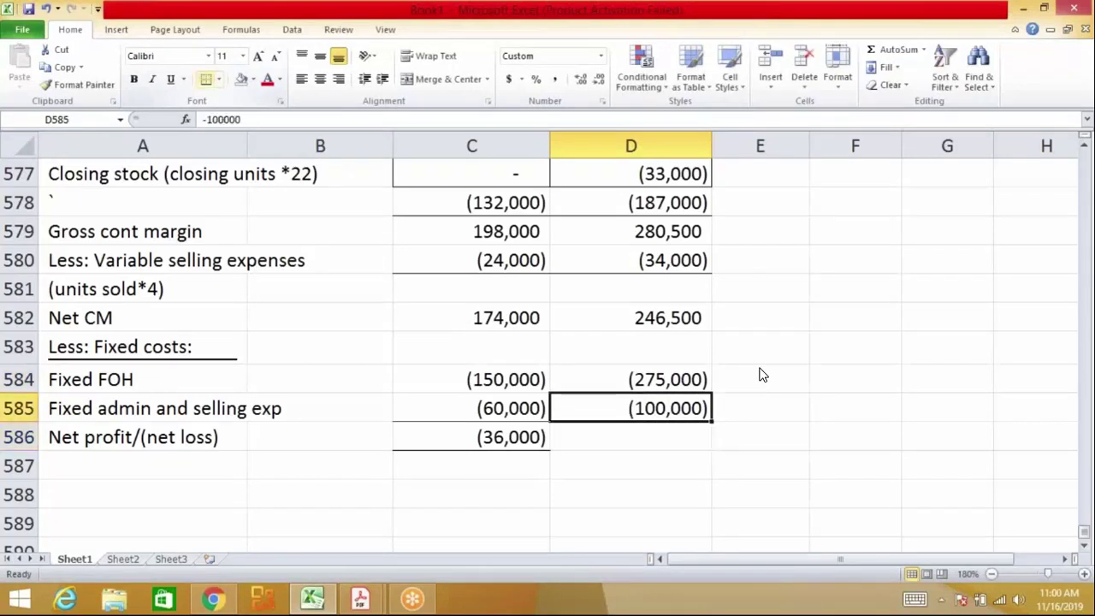
Calculate Year 2's net profit/(net loss) in D586 with the formula =D582+D584+D585
key("Down")
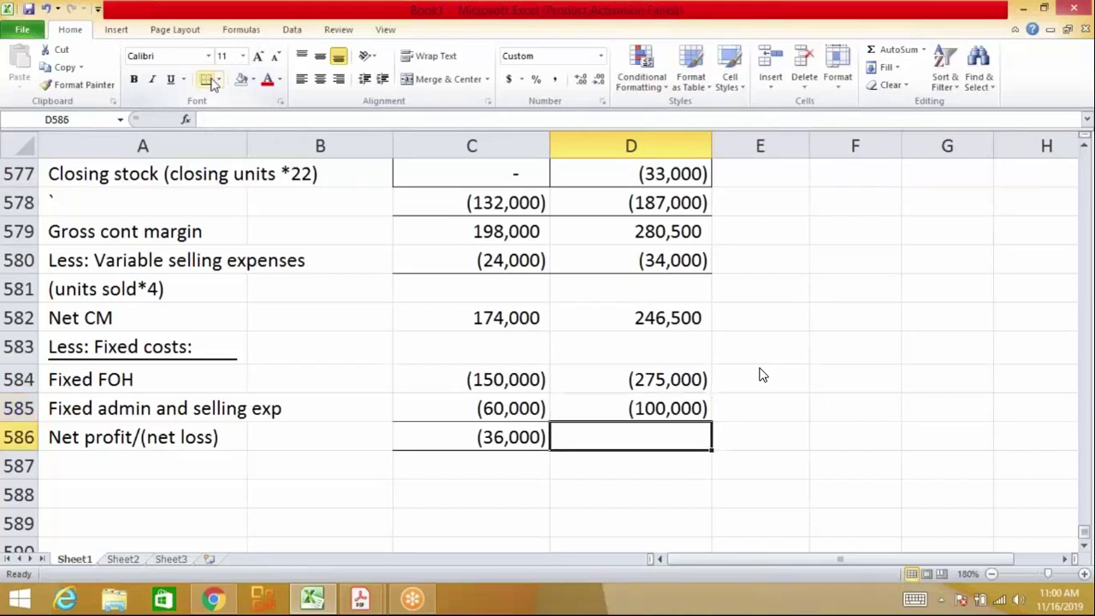
type("=")
key("Up")
key("Up")
key("Up")
key("Up")
type("+")
key("Up")
key("Up")
type("+")
key("Up")
key("Return")
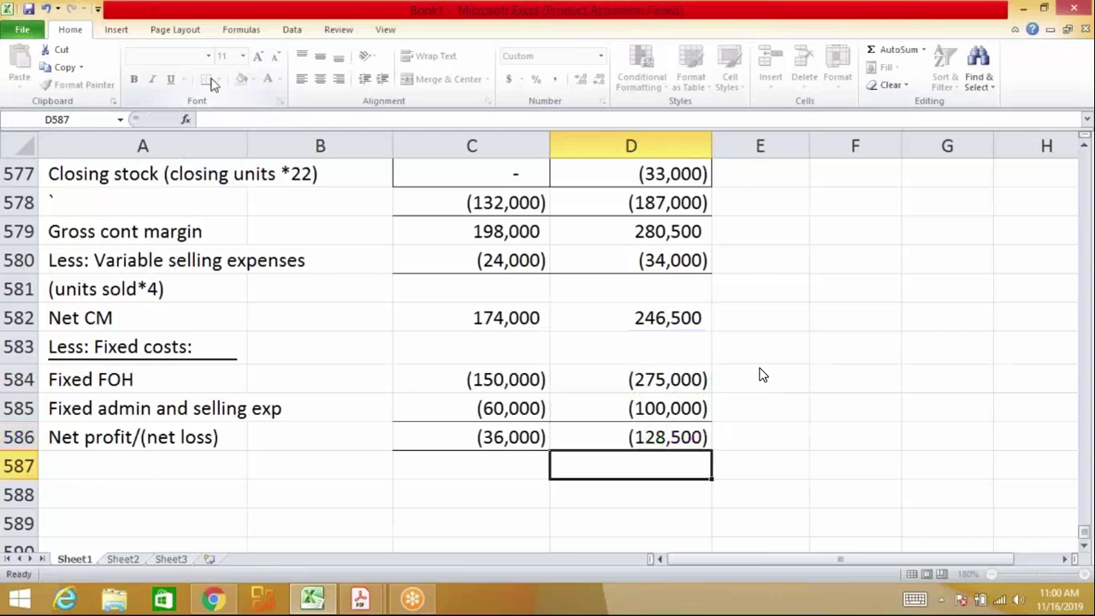
key("Up")
key("F2")
key("Escape")
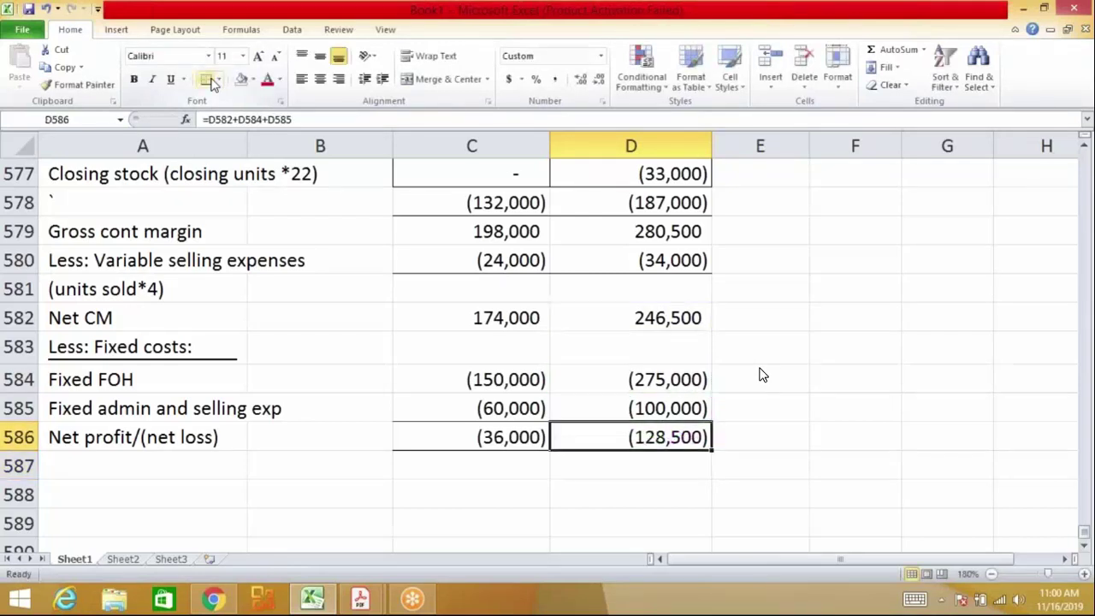
Examine Year 2's net profit formula in D586, its fixed cost inputs, and the net profit row across both years
key("Down")
key("Down")
key("Down")
key("Up")
key("Up")
key("Up")
key("Right")
key("Left")
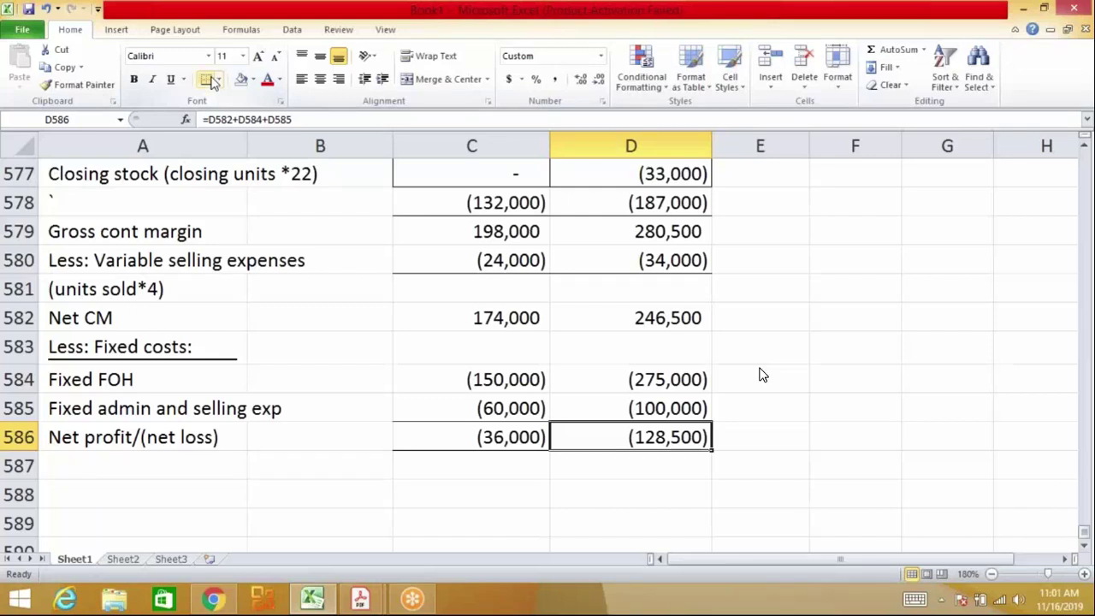
key("F2")
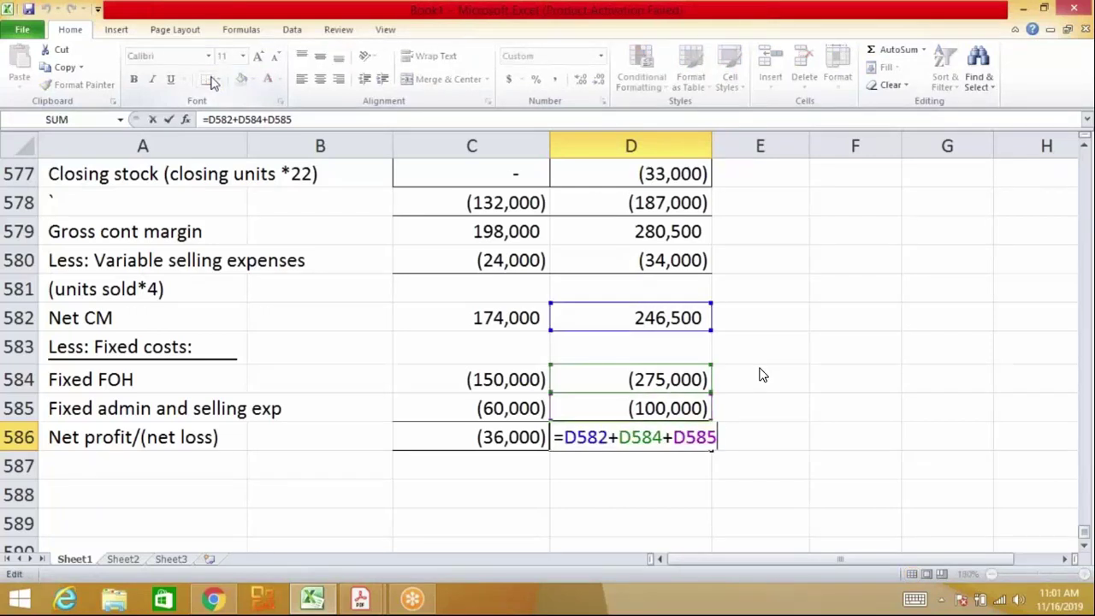
key("Escape")
key("Up")
key("Up")
key("F2")
key("Escape")
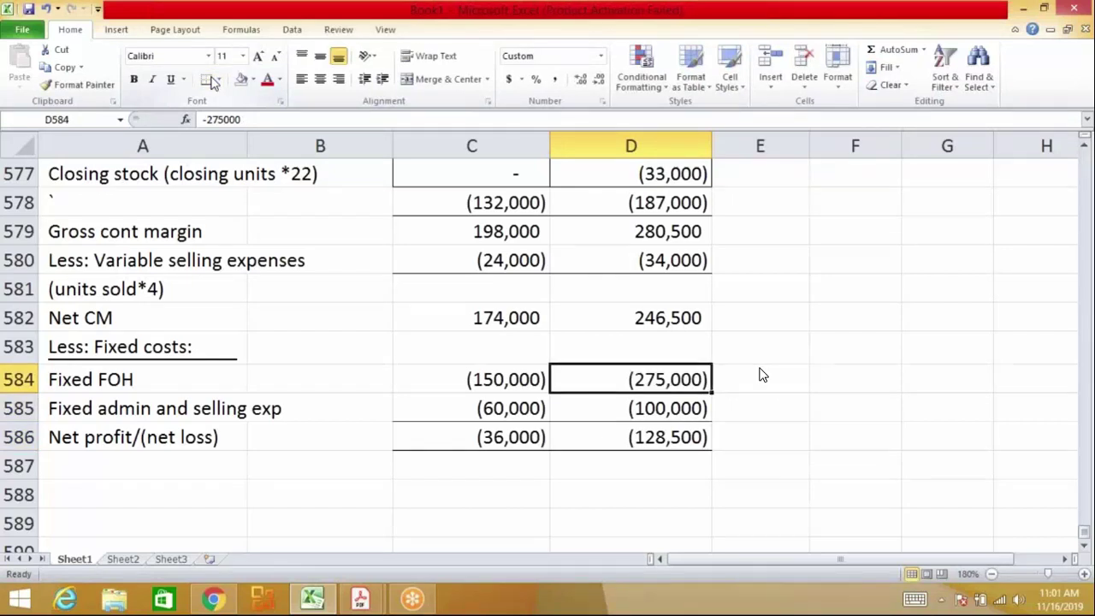
key("Down")
key("Down")
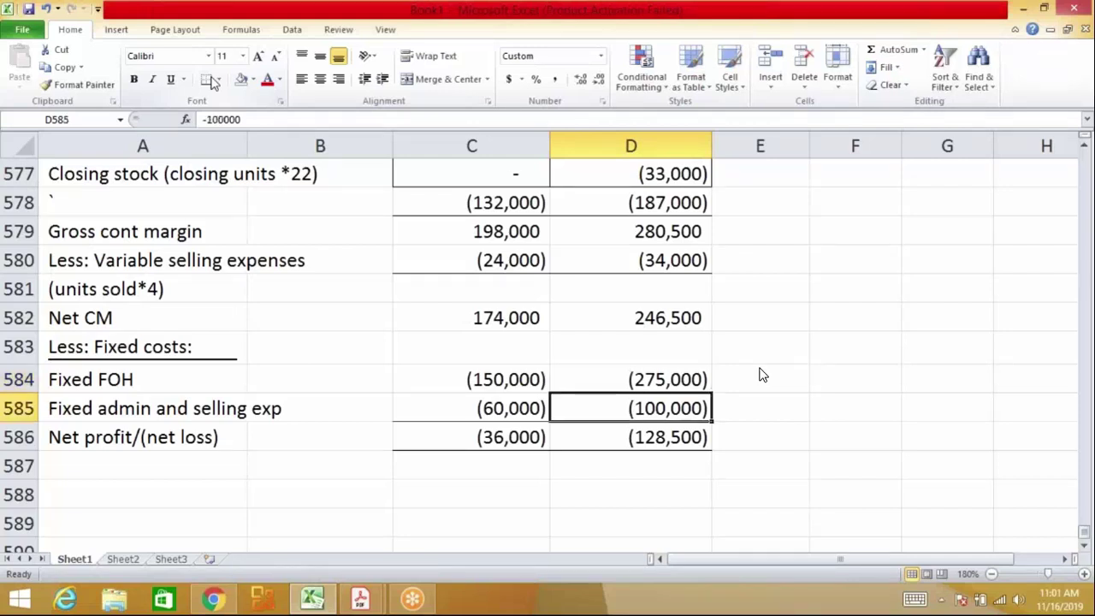
key("shift+Left")
key("shift+Left")
key("shift+Left")
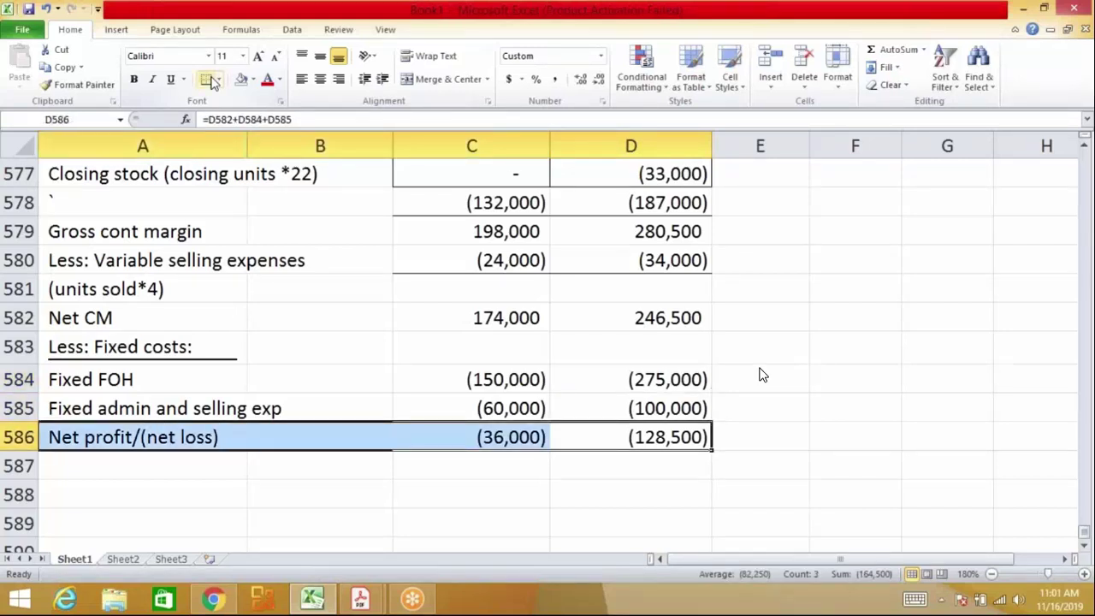
key("Right")
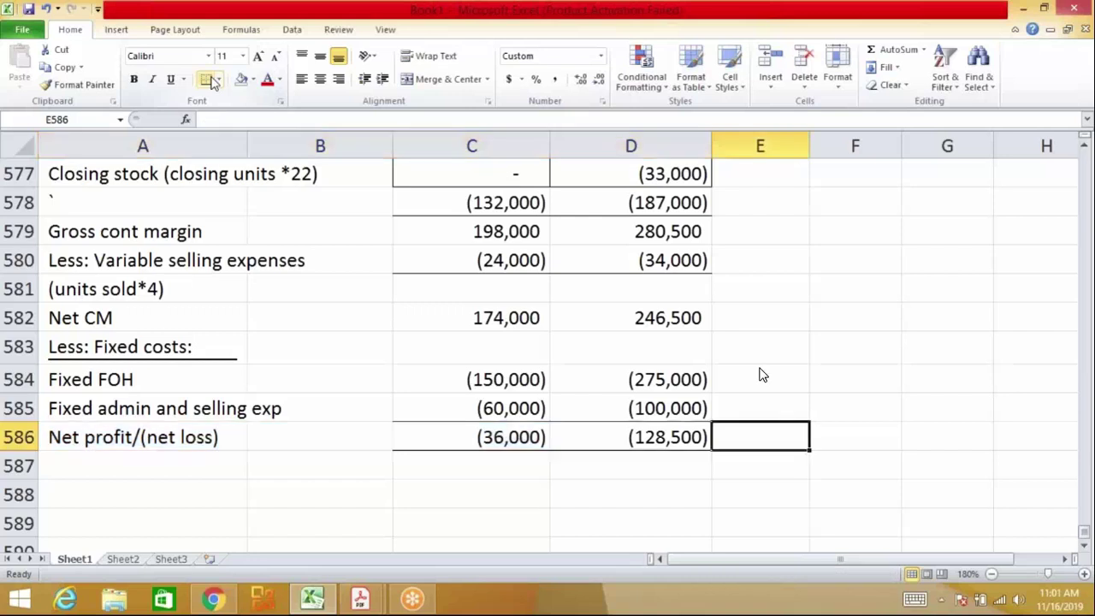
Review the marginal costing income statement from Year 2's opening stock in D575 down to the net profit row
key("Up")
key("Up")
key("Up")
key("Up")
key("Up")
key("Up")
key("Up")
key("Up")
key("Up")
key("Up")
key("Up")
key("Up")
key("Up")
key("Up")
key("Up")
key("Up")
key("Up")
key("Up")
key("Down")
key("Down")
key("Down")
key("Down")
key("Down")
key("Down")
key("Down")
key("Left")
key("shift+Down")
key("shift+Down")
key("shift+Down")
key("shift+Down")
key("shift+Down")
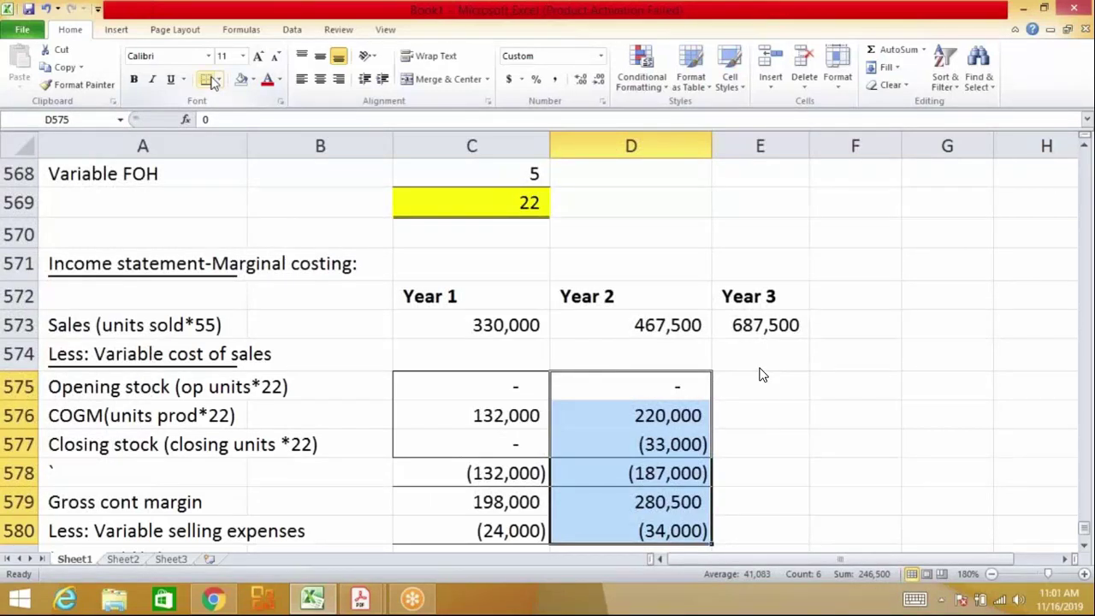
key("Right")
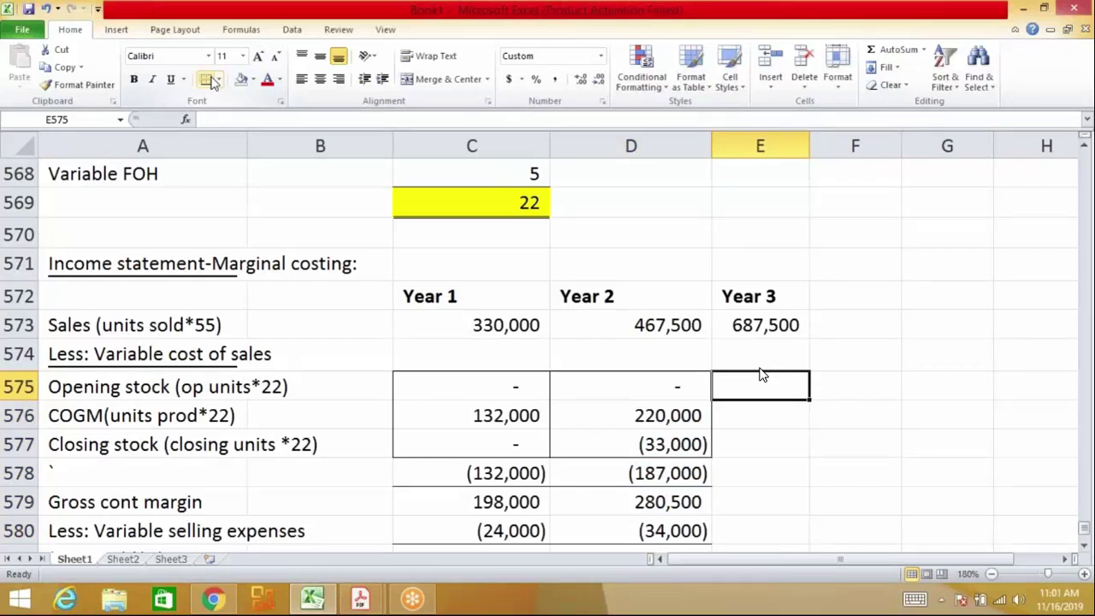
key("Down")
key("Down")
key("Down")
key("Down")
key("Down")
key("Down")
key("Down")
key("Down")
key("Down")
key("Down")
key("Down")
key("Down")
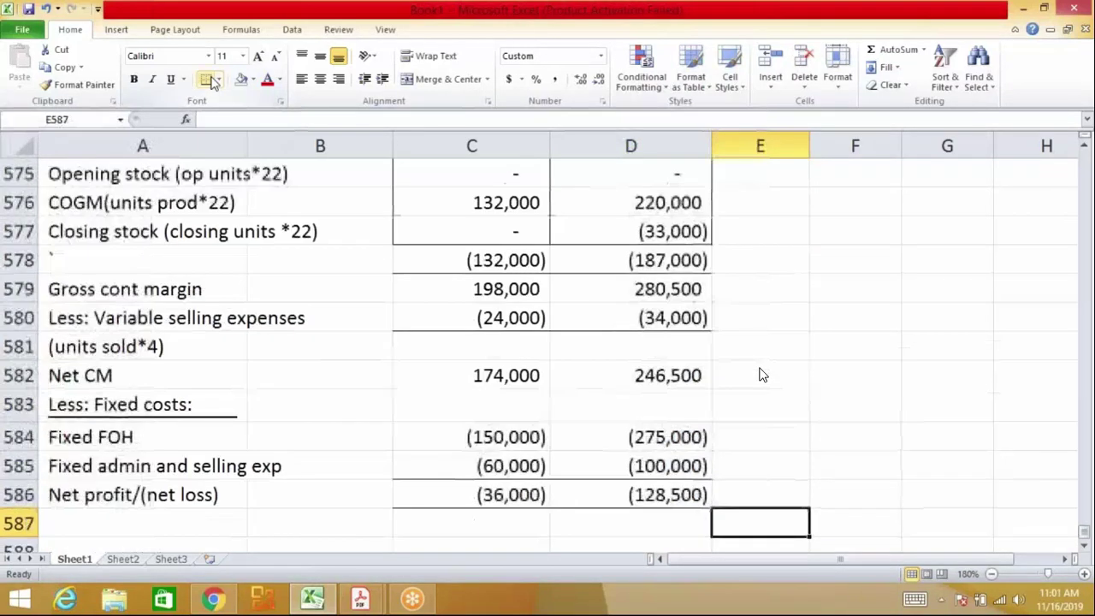
Set Year 3's opening stock in E575 to Year 2's closing stock with the sign reversed, using =-D577
key("Up")
key("Up")
key("Up")
key("Up")
key("Up")
key("Up")
key("Up")
key("Up")
key("Up")
key("Up")
key("Up")
key("Up")
key("Up")
key("Up")
key("Up")
key("Up")
key("Up")
key("Down")
key("Down")
key("Down")
key("Down")
key("Down")
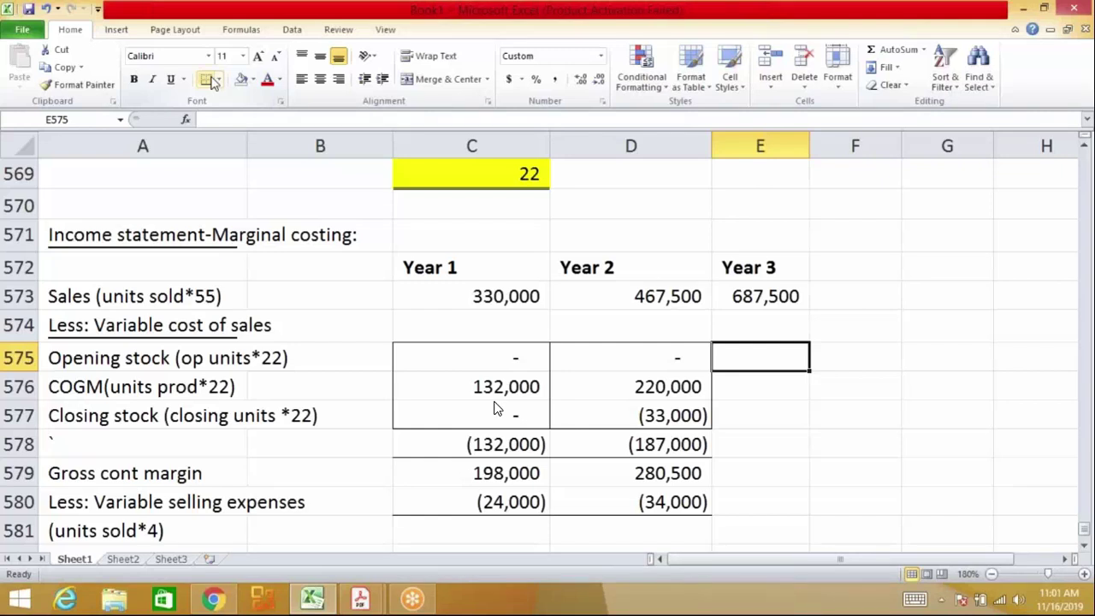
type("-")
key("Down")
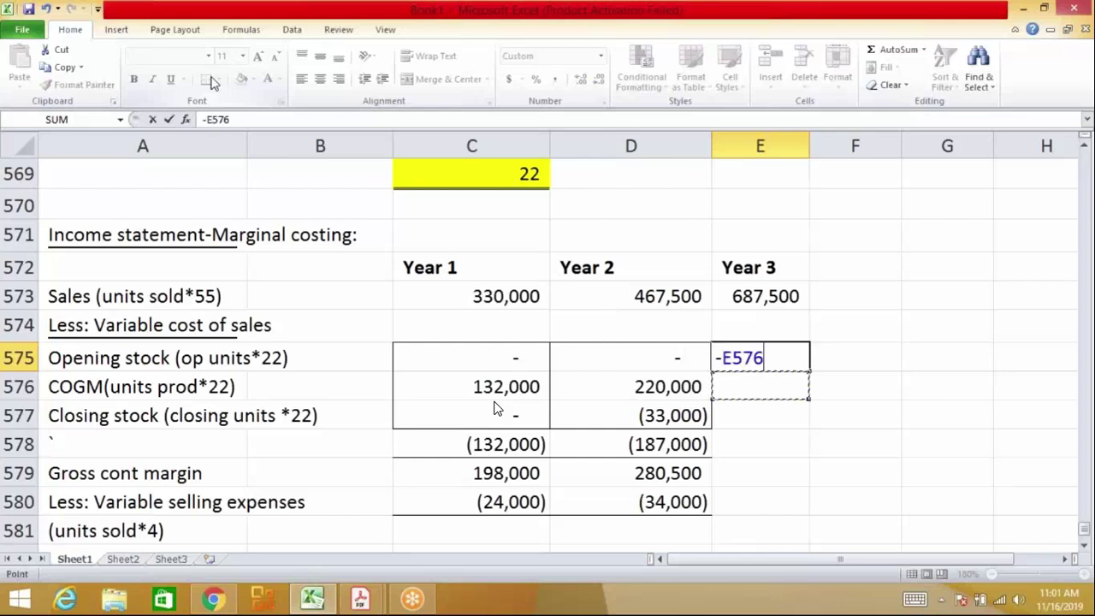
key("Left")
key("Down")
key("Return")
key("Up")
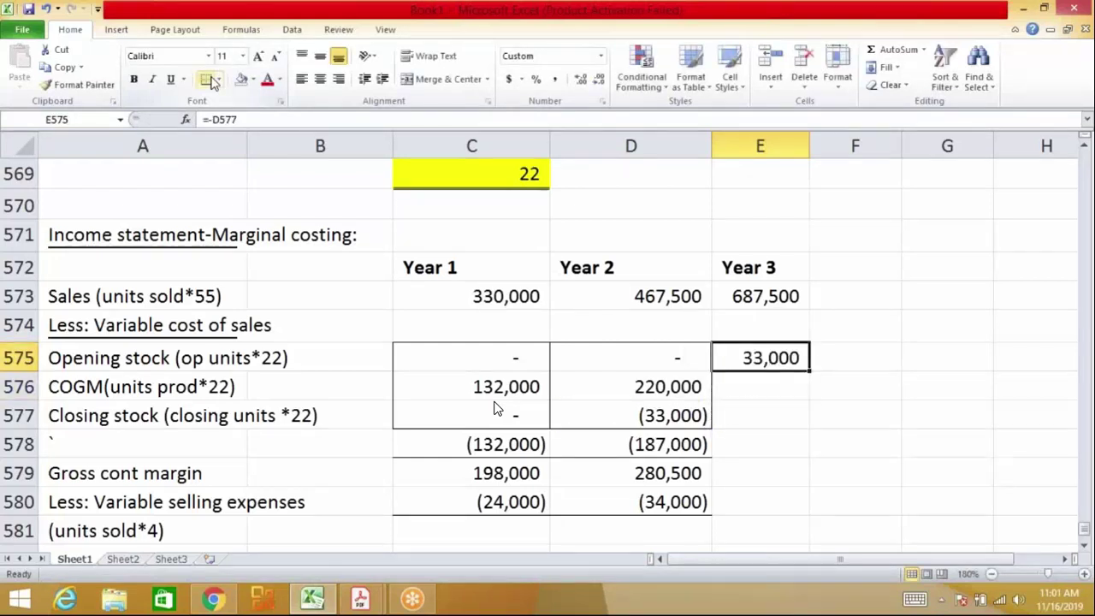
key("F2")
key("Escape")
Calculate Year 3's COGM in E576 from the units produced and the marginal unit cost, using =11500*22
key("Down")
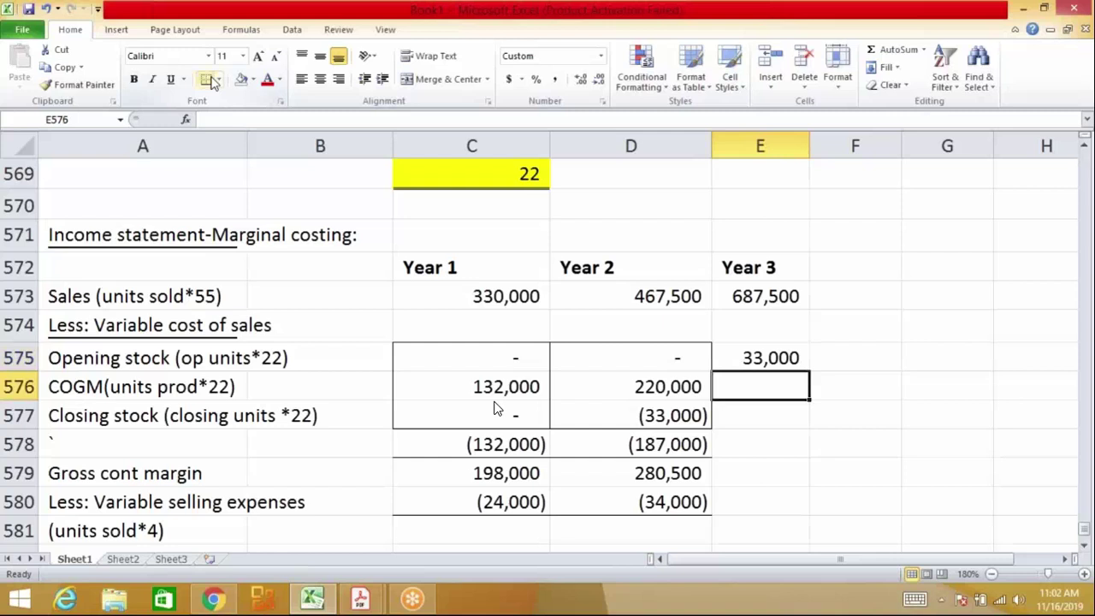
key("Up")
key("Up")
key("Up")
key("Up")
key("Up")
key("Up")
key("Up")
key("Up")
key("Up")
key("Up")
key("Up")
key("Up")
key("Up")
key("Up")
key("Up")
key("Up")
key("Up")
key("Up")
key("Up")
key("Up")
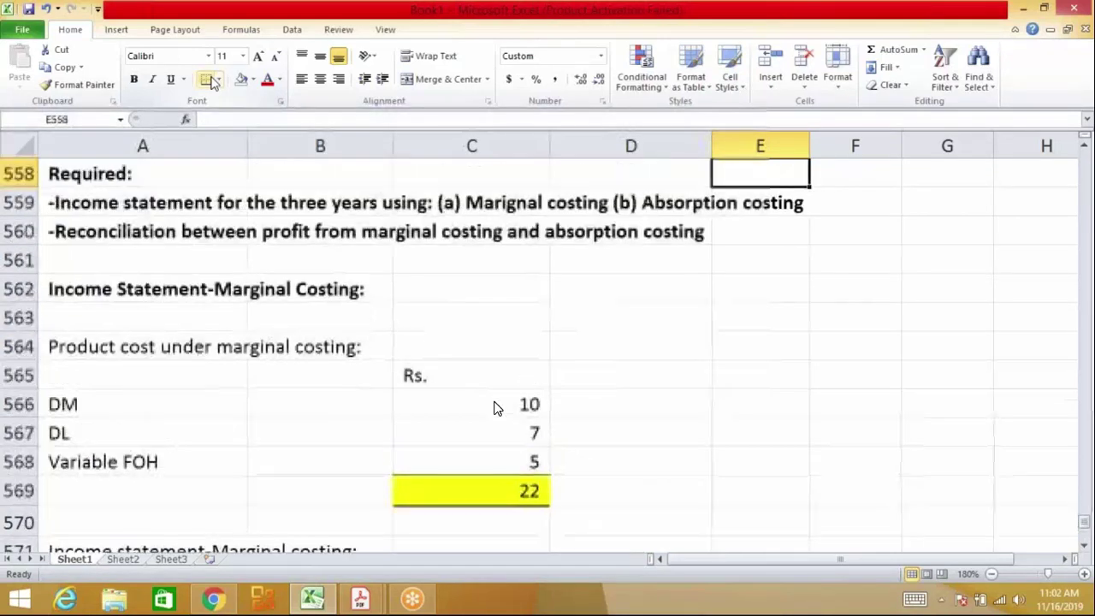
key("Up")
key("Up")
key("Up")
key("Up")
key("Up")
key("Up")
key("Up")
key("Up")
key("Up")
key("Up")
key("Up")
key("Up")
key("Up")
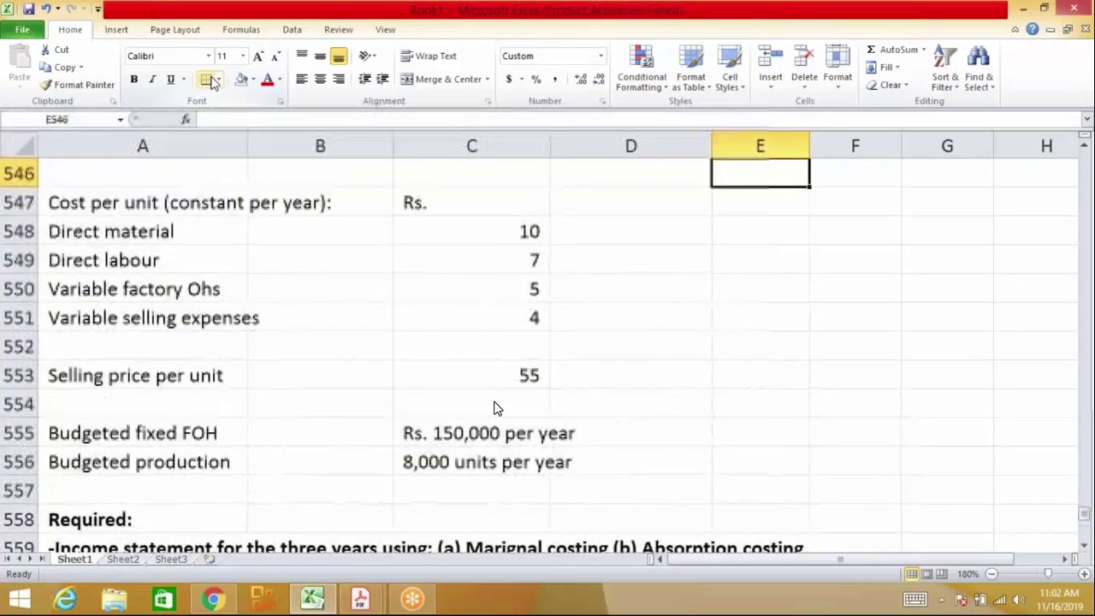
key("Up")
key("Up")
key("Up")
key("Down")
key("Down")
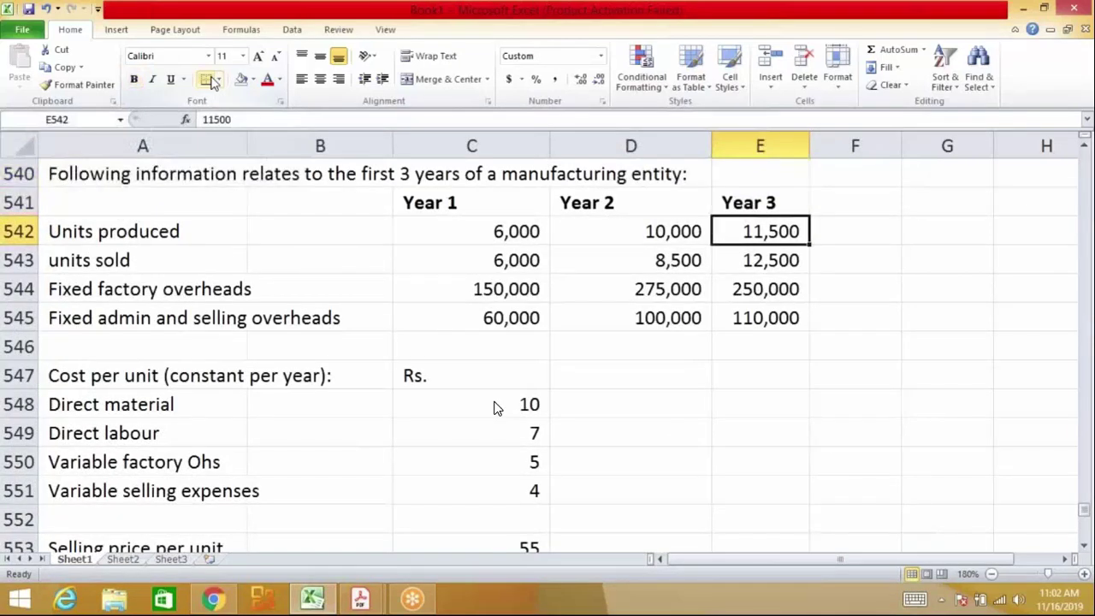
key("Down")
key("Down")
key("Down")
key("Down")
key("Down")
key("Down")
key("Down")
key("Down")
key("Down")
key("Down")
key("Down")
key("Down")
key("Down")
key("Down")
key("Down")
key("Down")
key("Down")
key("Down")
key("Down")
key("Down")
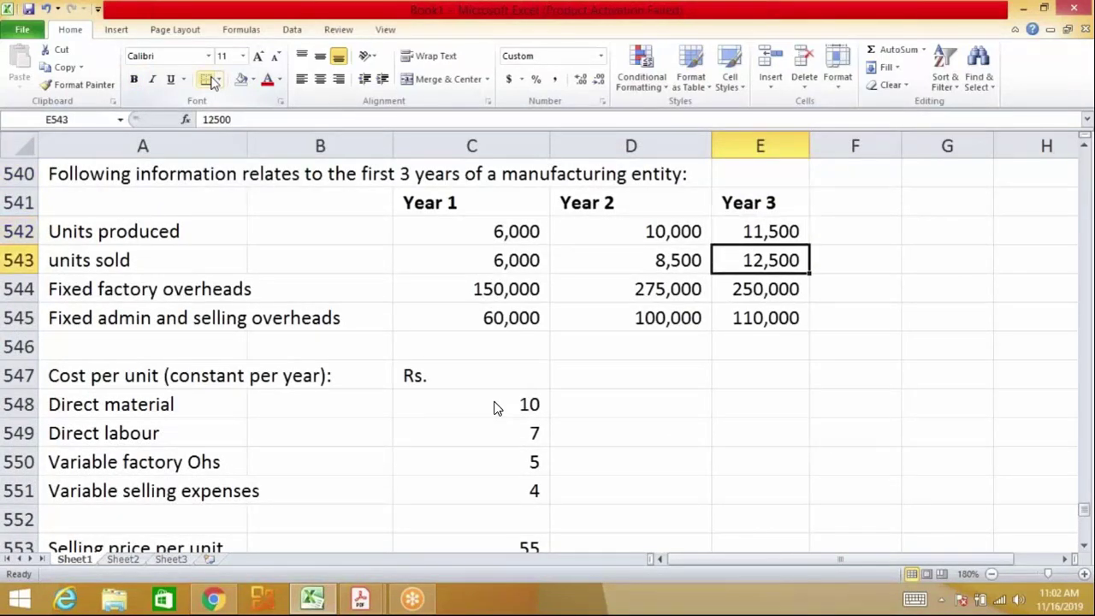
key("Down")
key("Up")
key("Up")
key("Up")
type("=115")
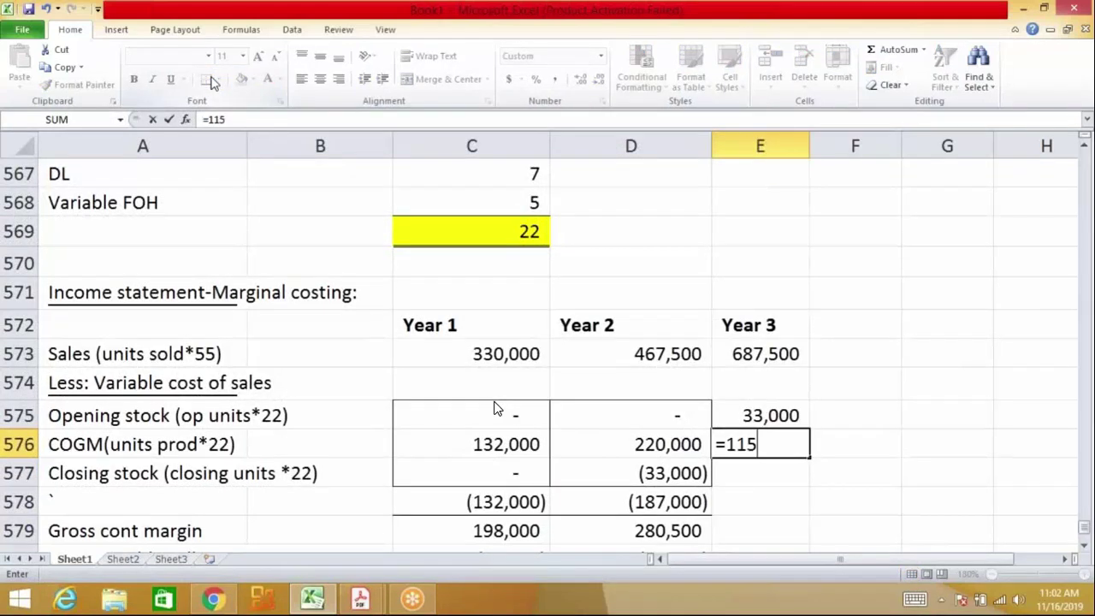
type("00*22")
key("ctrl+Return")
key("Up")
key("Up")
key("Up")
key("Up")
key("Up")
key("Up")
key("Up")
key("Up")
key("Up")
key("Up")
key("Up")
key("Up")
key("Up")
key("Up")
key("Up")
key("Up")
key("Up")
key("Up")
key("Up")
key("Up")
key("Up")
key("Up")
key("Up")
key("Up")
key("Up")
key("Up")
key("Up")
key("Up")
key("Up")
key("Up")
key("Up")
key("Up")
key("Up")
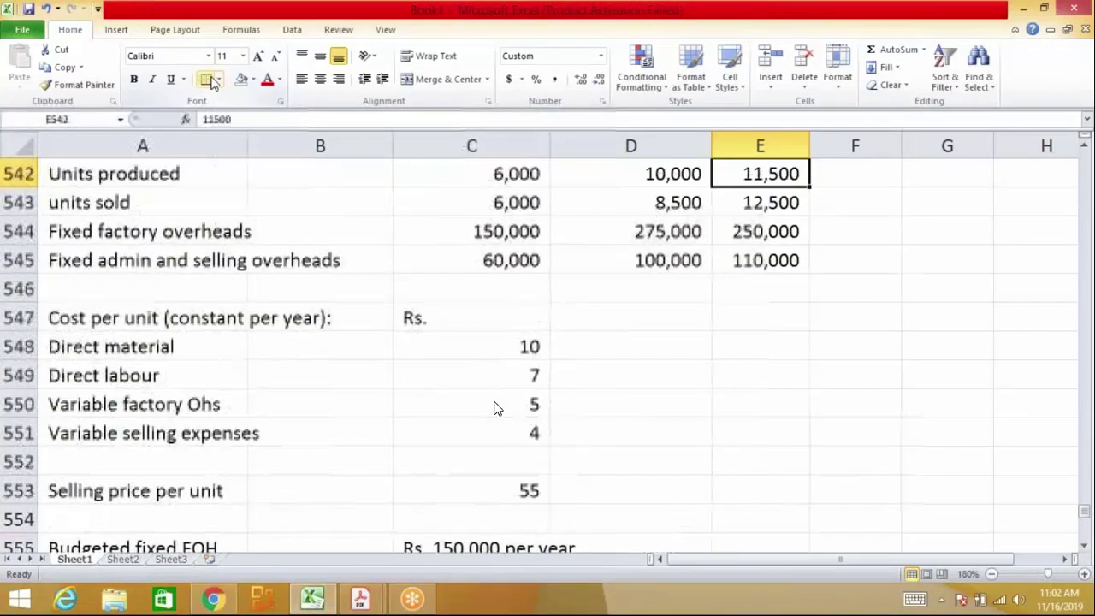
key("Up")
key("Up")
key("Up")
key("Up")
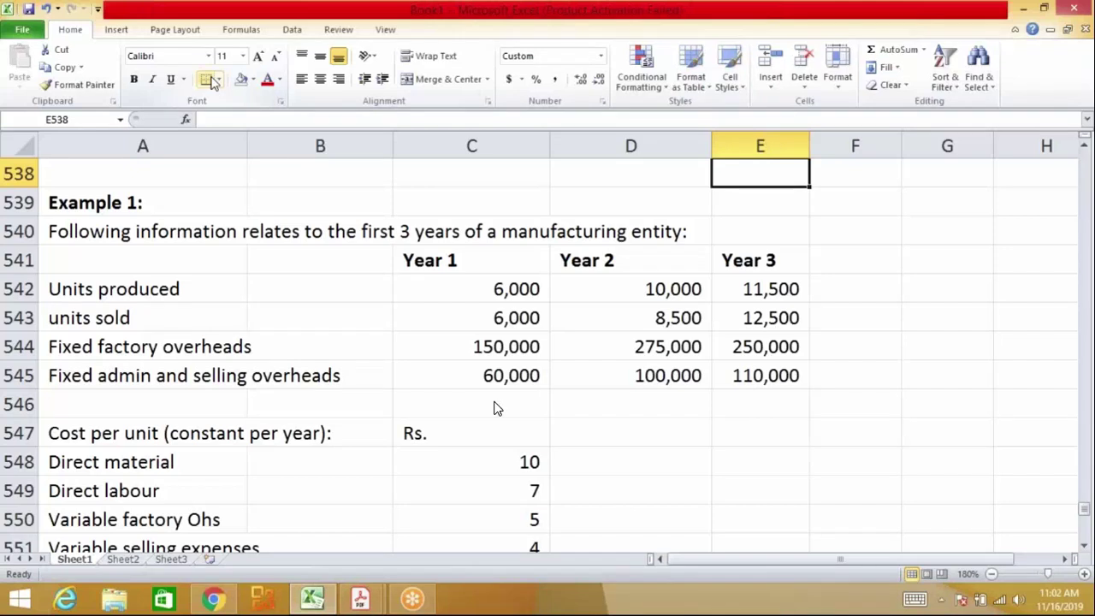
key("Down")
key("Down")
key("Down")
key("Down")
key("Down")
key("Down")
key("Down")
key("Down")
key("Down")
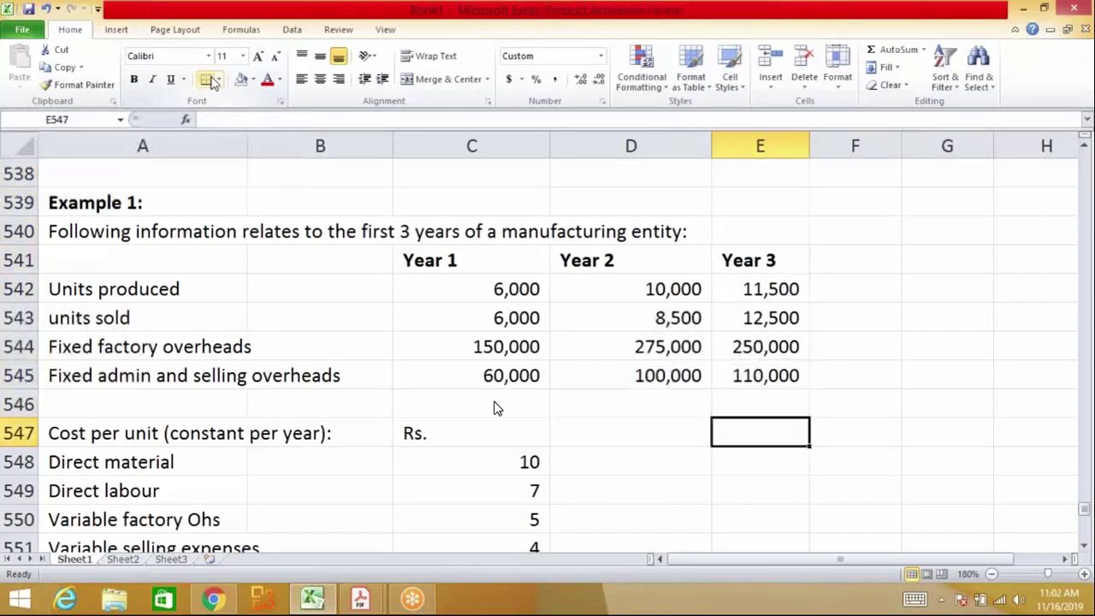
type("=1500+")
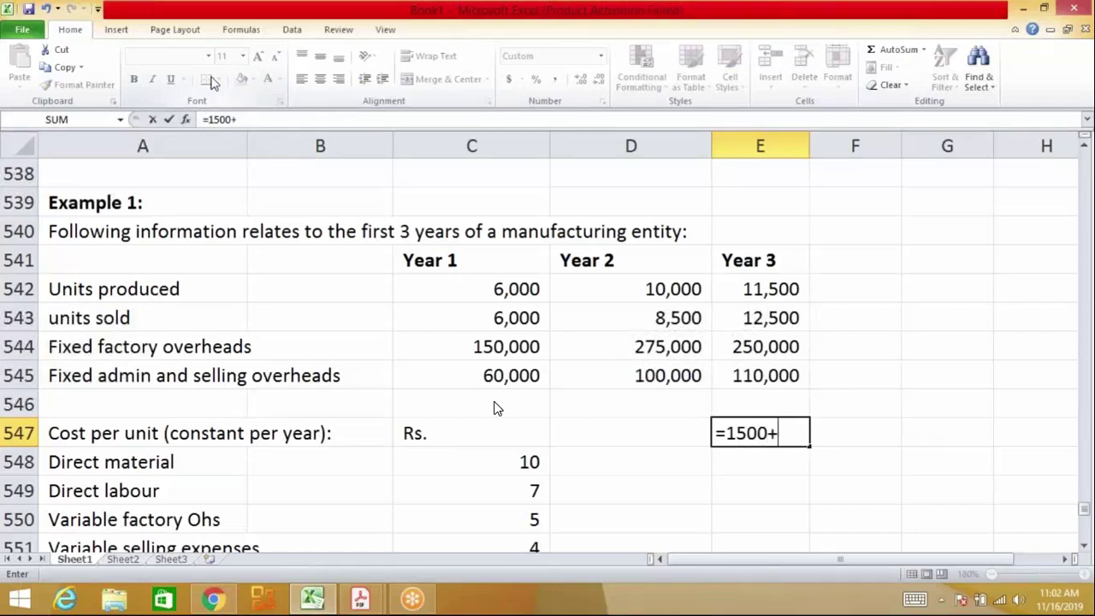
type("11500-12500")
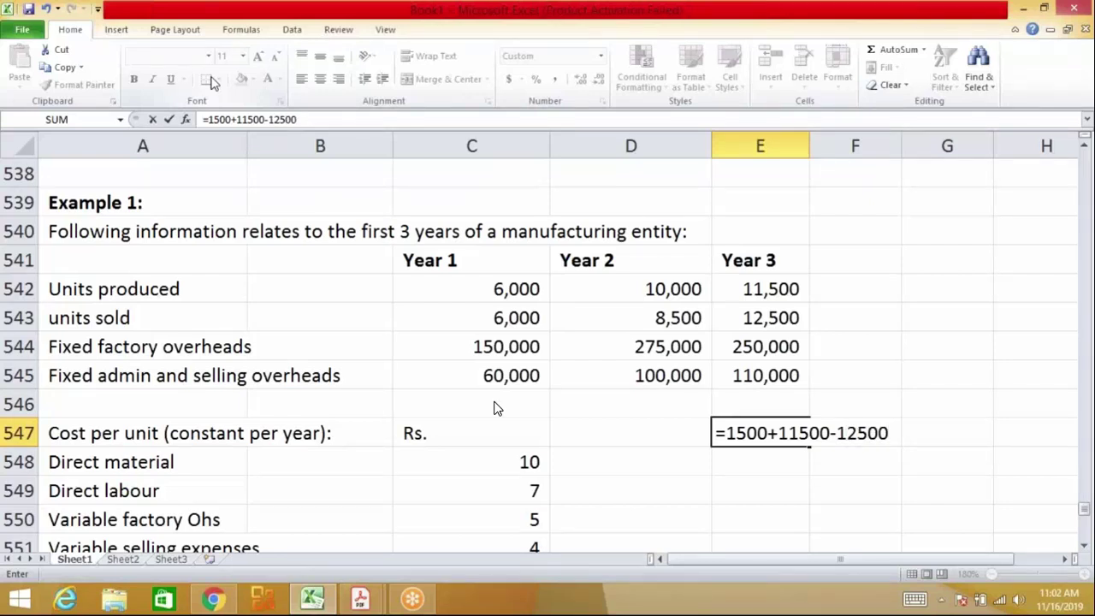
key("ctrl+Return")
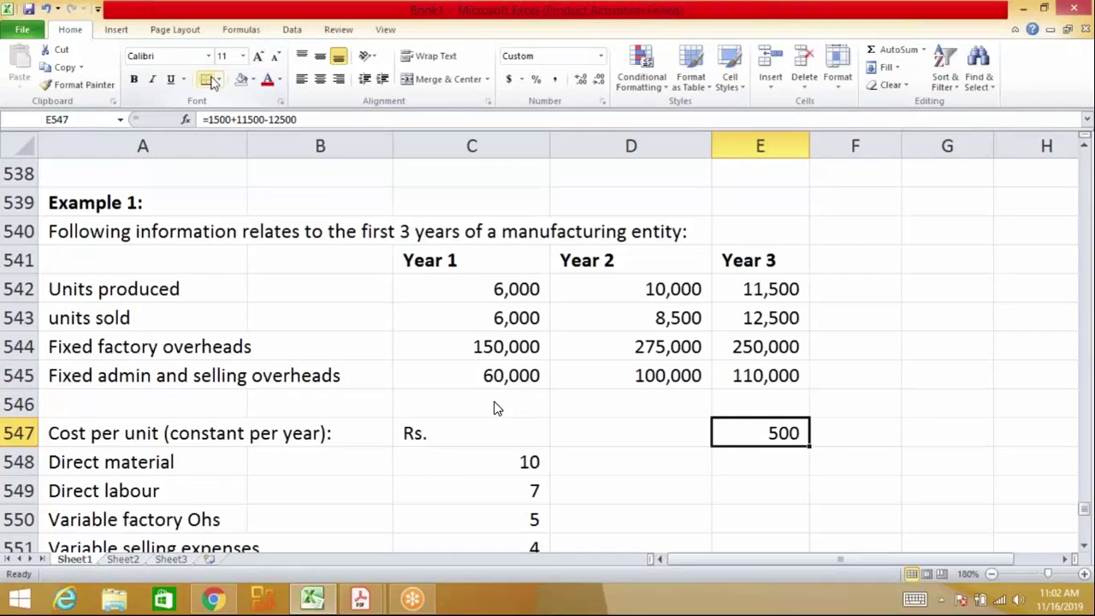
Examine Year 3's closing units formula in E547 against the production and sales data and the marginal product cost schedule
key("Down")
key("Down")
key("Down")
key("Down")
key("Down")
key("Down")
key("Down")
key("Down")
key("Down")
key("Down")
key("Down")
key("Down")
key("Down")
key("Down")
key("Down")
key("Down")
key("Down")
key("Down")
key("Down")
key("Down")
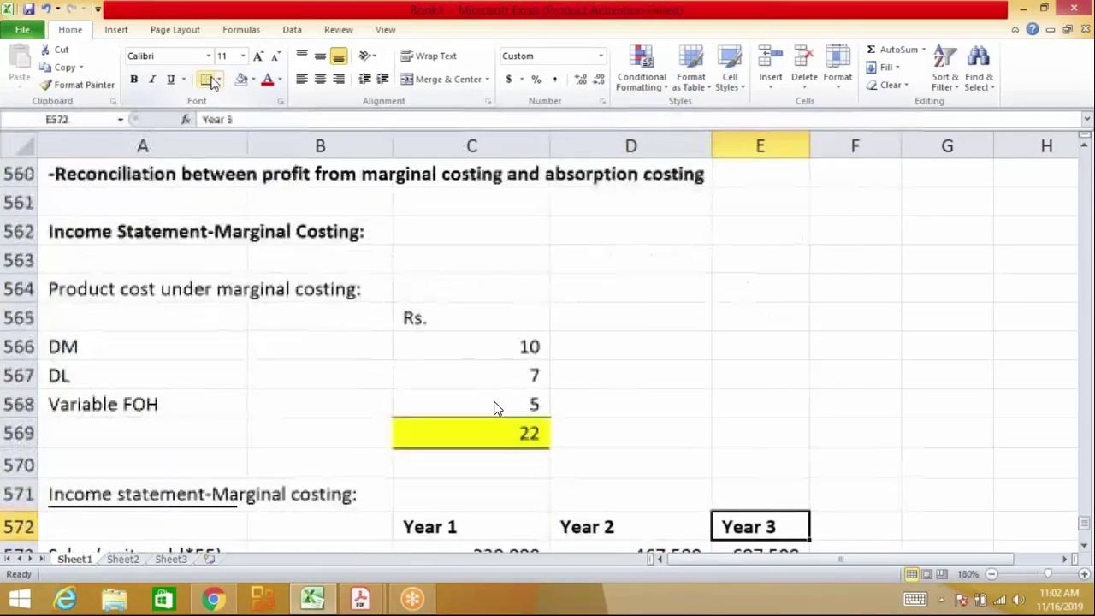
key("Down")
key("Down")
key("Down")
key("Down")
key("Down")
key("Up")
key("Up")
key("Up")
key("Up")
key("Up")
key("Up")
key("Up")
key("Up")
key("Up")
key("Up")
key("Up")
key("Up")
key("Up")
key("Up")
key("Up")
key("Up")
key("Up")
key("Up")
key("Up")
key("Up")
key("Up")
key("Down")
key("Down")
key("Down")
key("Down")
key("Down")
key("Down")
key("Down")
key("Down")
key("Down")
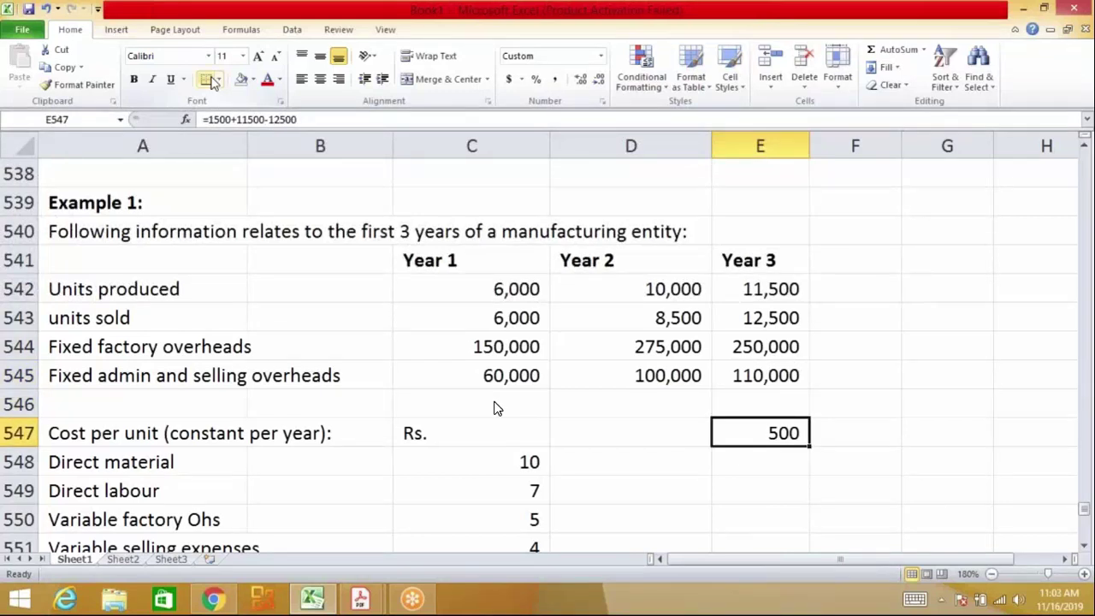
key("Up")
key("Up")
key("Up")
key("Up")
key("Up")
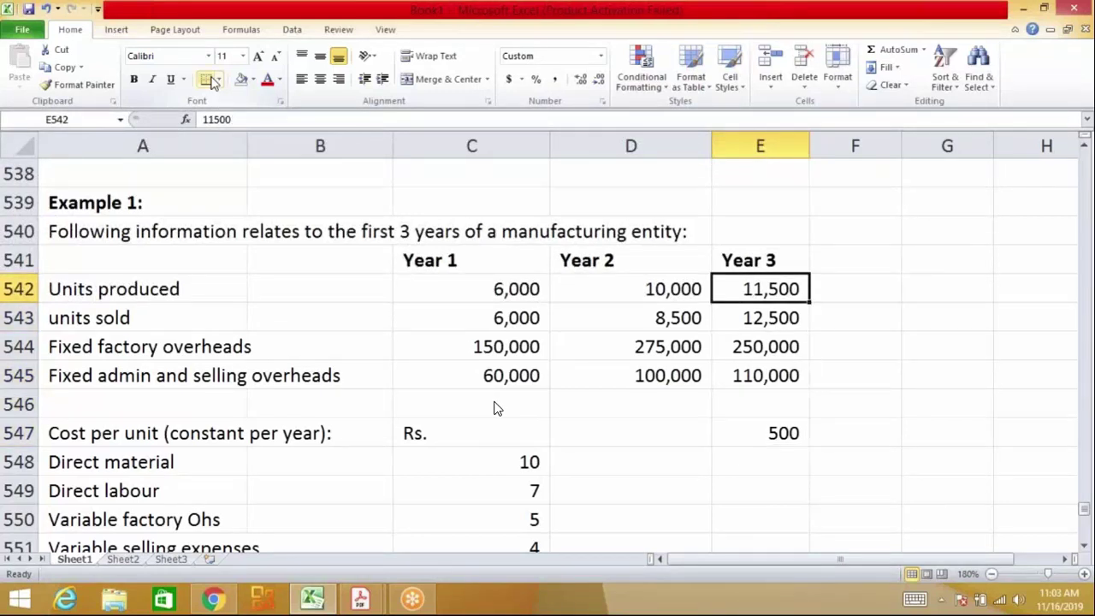
key("Down")
key("Down")
key("Down")
key("Down")
key("Down")
key("F2")
key("Escape")
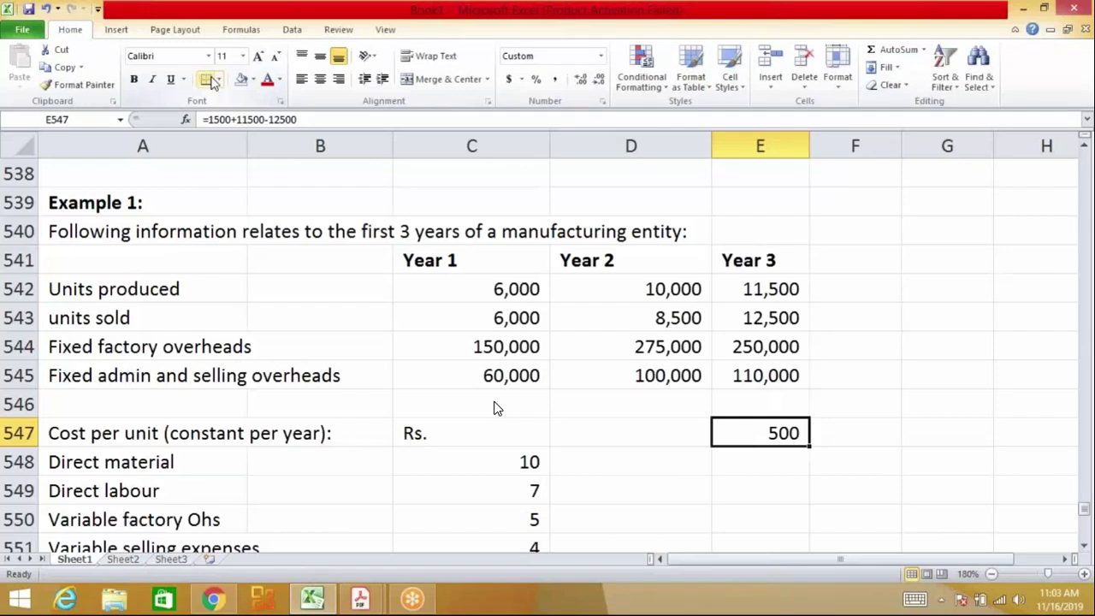
Clear the closing units working in E547 and enter Year 3's closing stock in E577 as -500*22
key("Delete")
key("Down")
key("Down")
key("Down")
key("Down")
key("Down")
key("Down")
key("Down")
key("Down")
key("Down")
key("Down")
key("Down")
key("Down")
key("Down")
key("Down")
key("Down")
key("Down")
key("Down")
key("Down")
key("Down")
key("Down")
key("Down")
key("Down")
key("Down")
key("Down")
key("Down")
key("Down")
key("Down")
key("Down")
key("Down")
key("Down")
key("Down")
key("Up")
type("-500*22")
key("Return")
Try all borders on Year 3's opening stock, COGM and closing stock cells E575:E577, and undo them
key("Up")
key("Up")
key("Up")
key("shift+Down")
key("shift+Down")
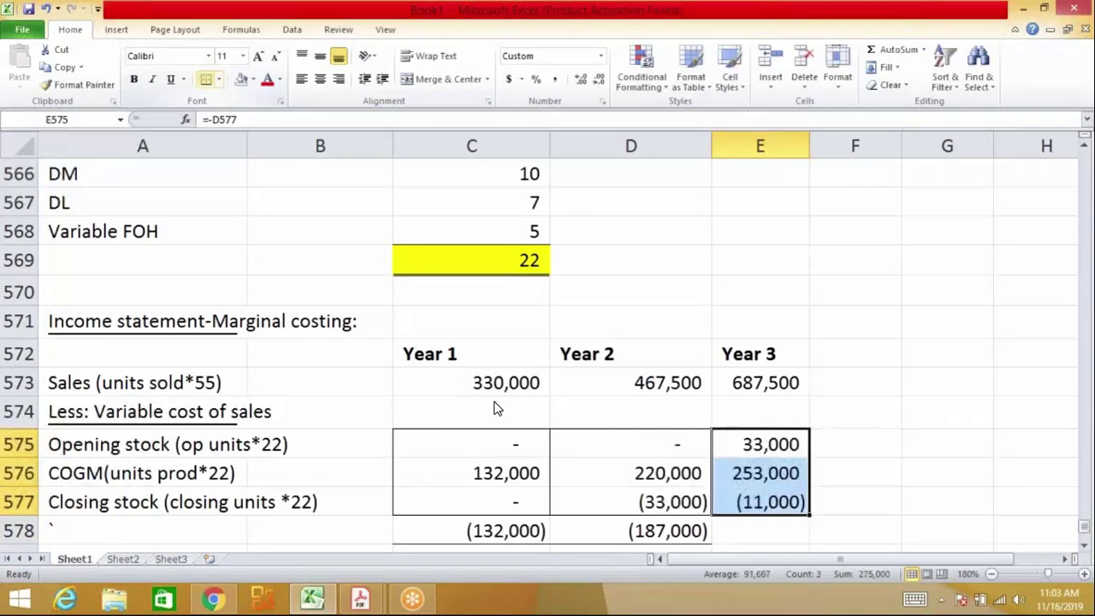
left_click(219, 79)
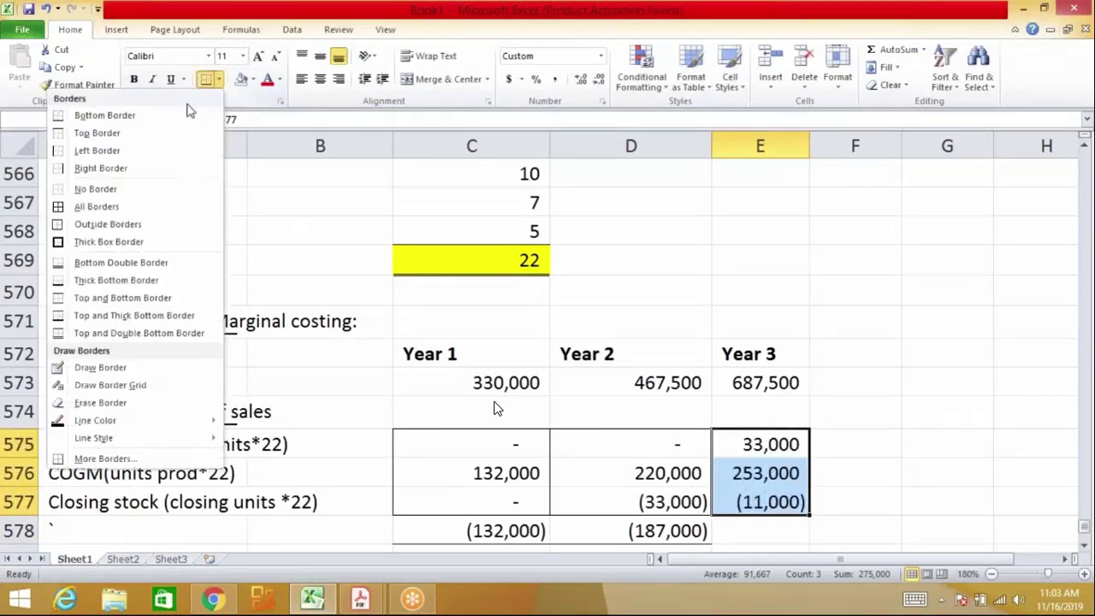
left_click(117, 225)
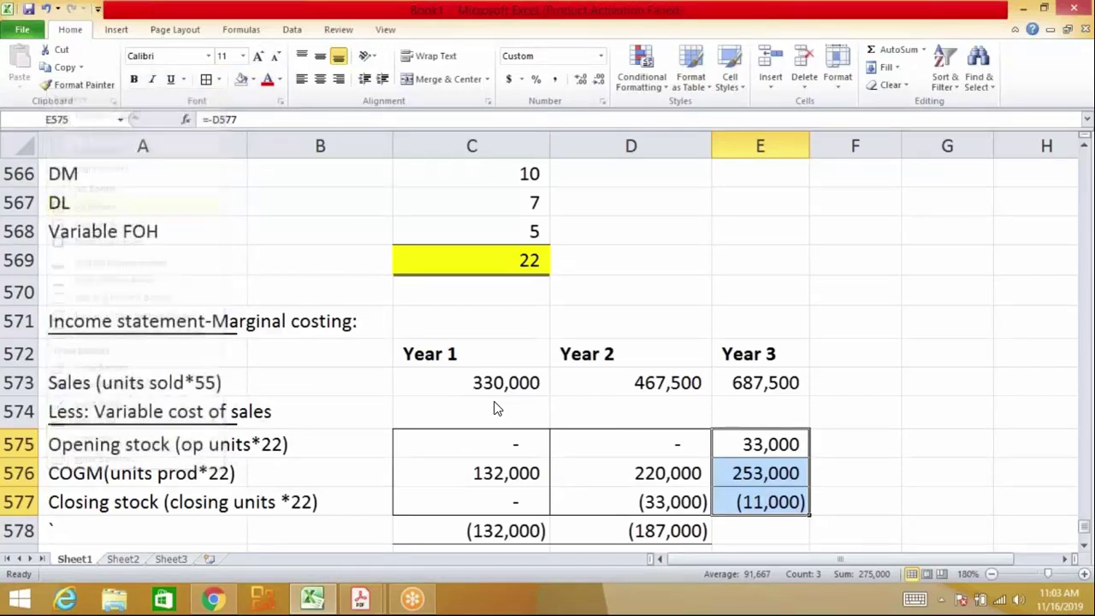
key("Down")
key("Down")
key("Down")
key("Down")
key("Down")
key("ctrl+z")
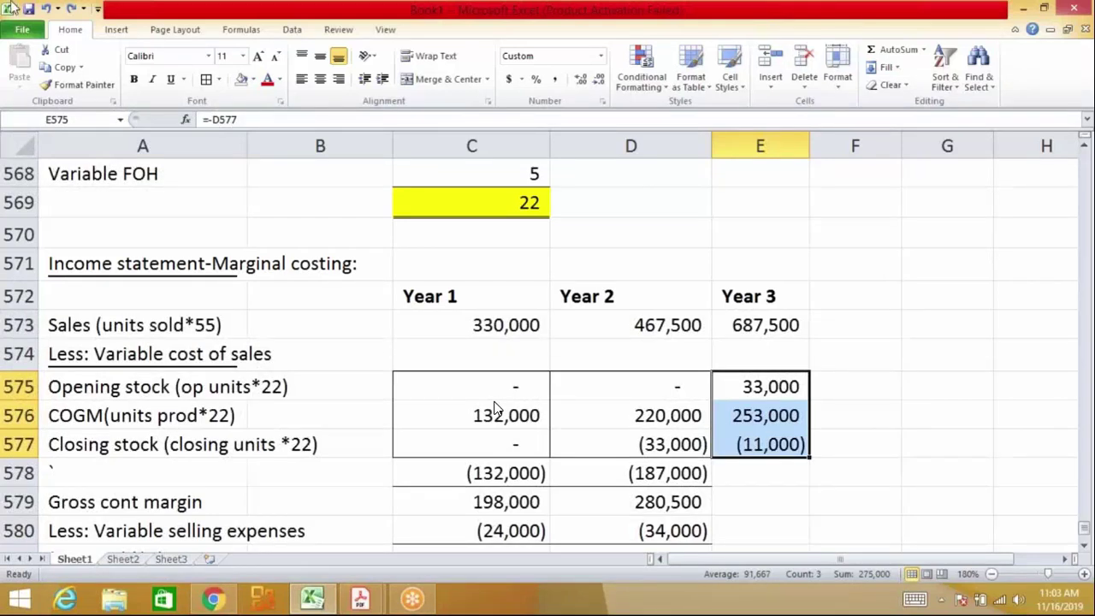
Apply an outside border around Year 3's opening stock, COGM and closing stock in E575:E577
left_click(219, 78)
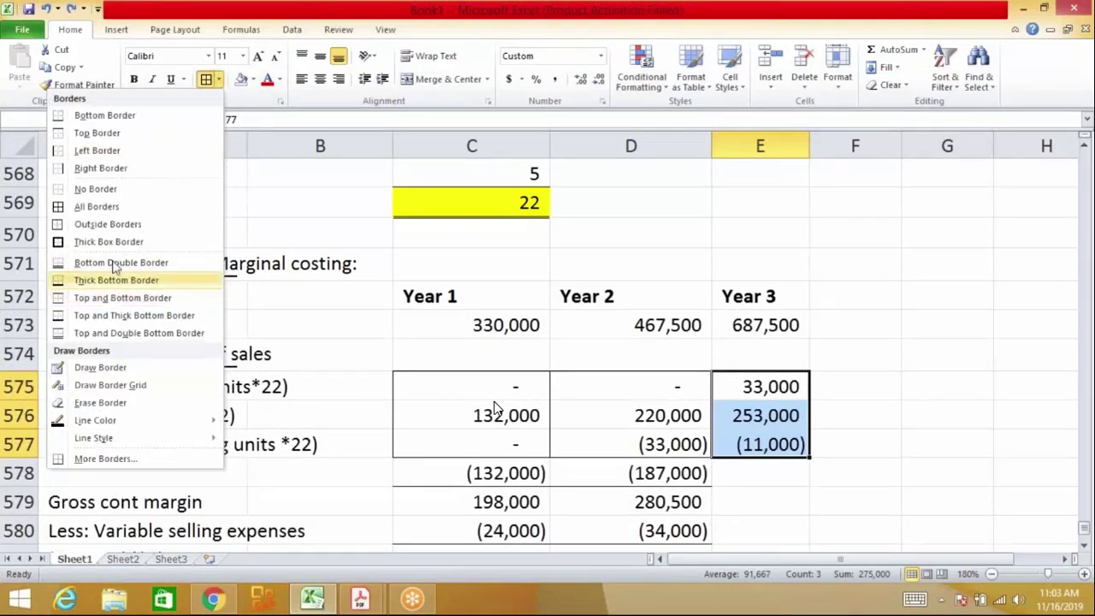
left_click(108, 224)
key("Down")
key("Down")
key("Down")
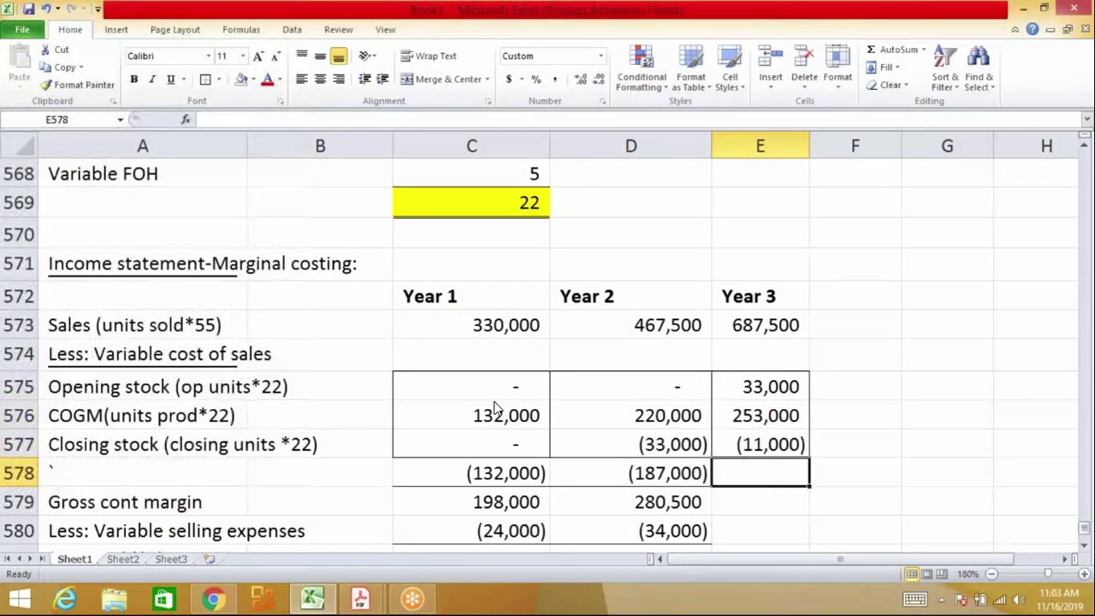
Total Year 3's variable cost of sales in E578 with =-SUM(E575:E577) and give the cell a bottom border
key("alt+equal")
key("Return")
key("Up")
key("F2")
key("F1")
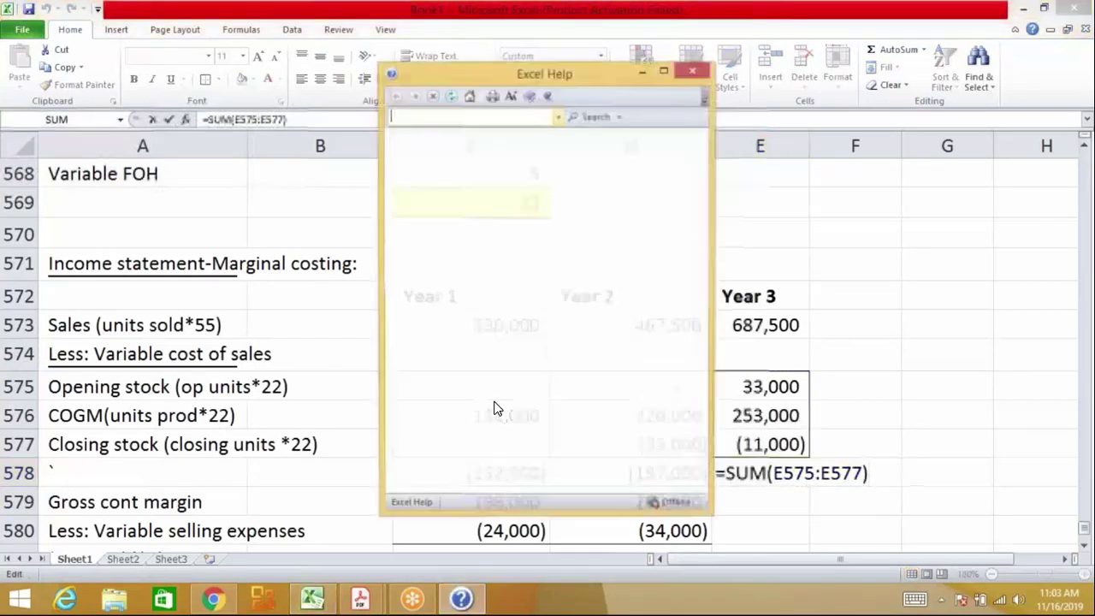
left_click(691, 74)
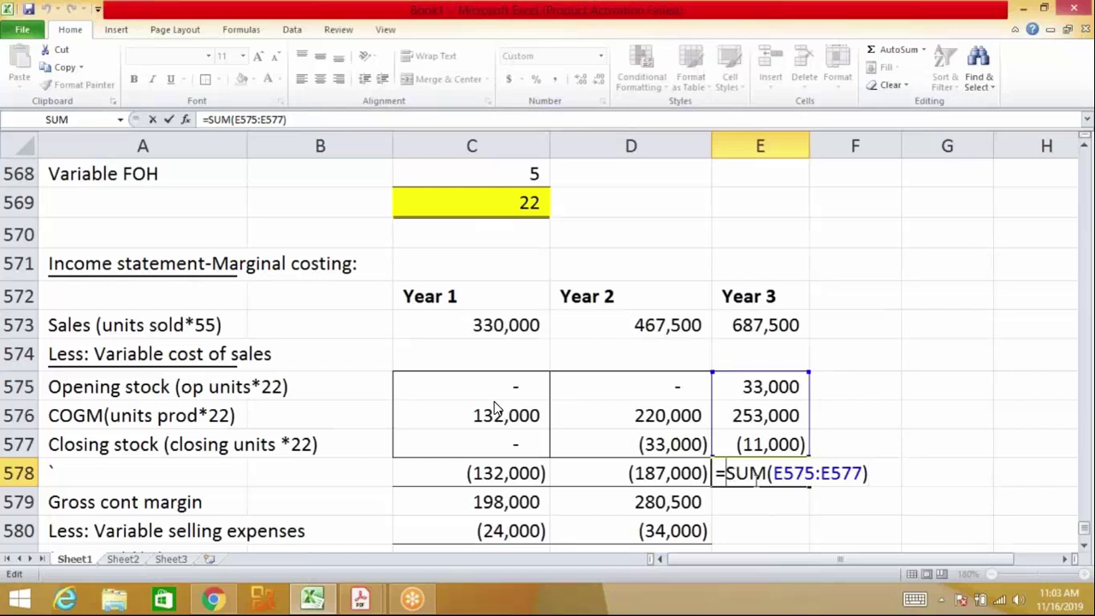
key("Return")
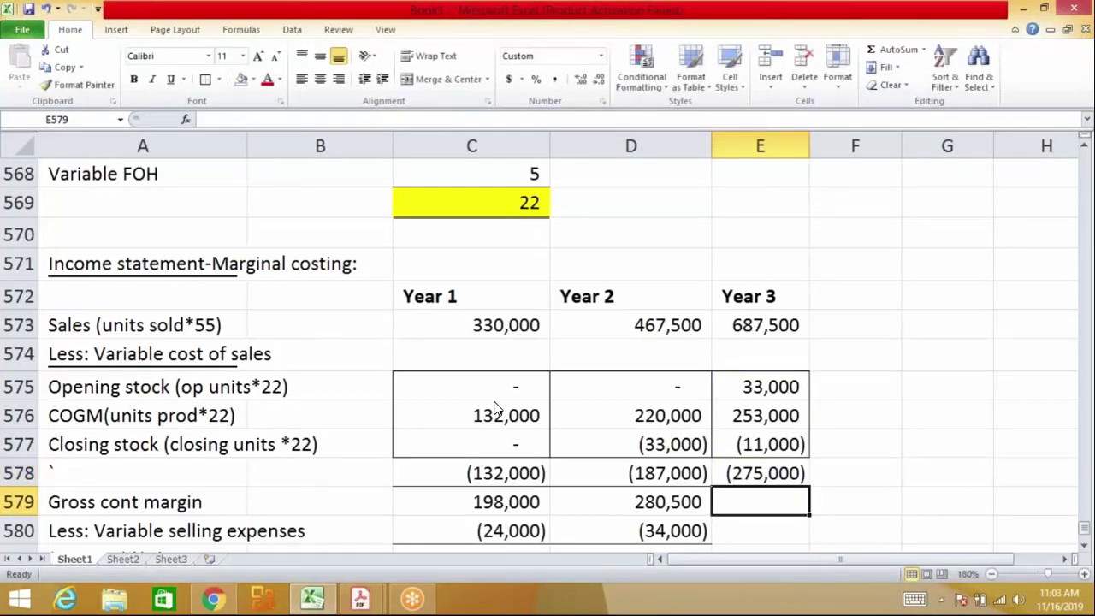
key("Up")
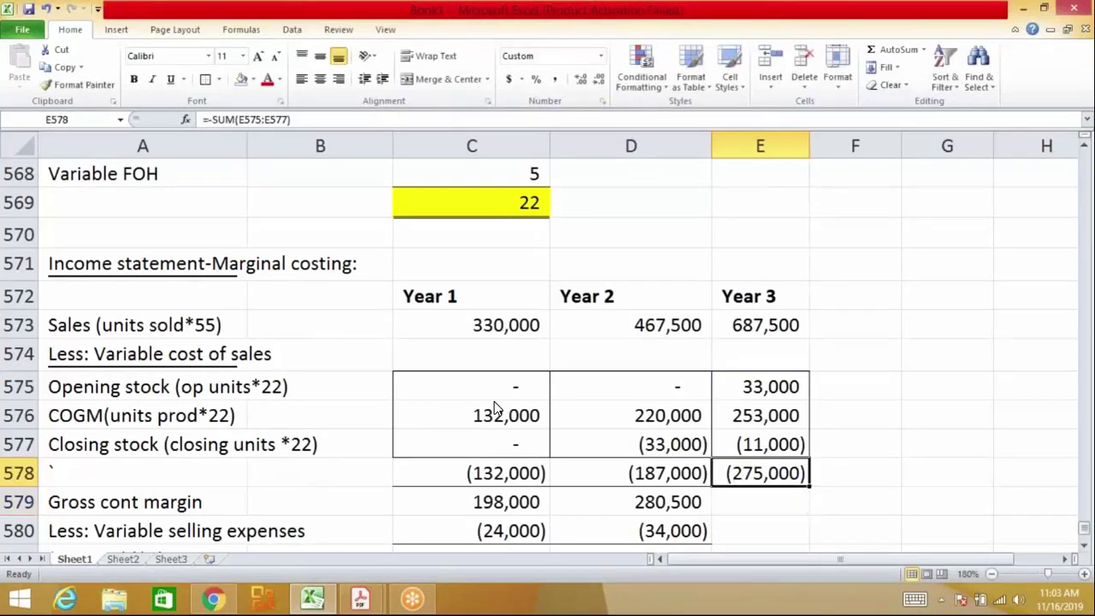
left_click(218, 80)
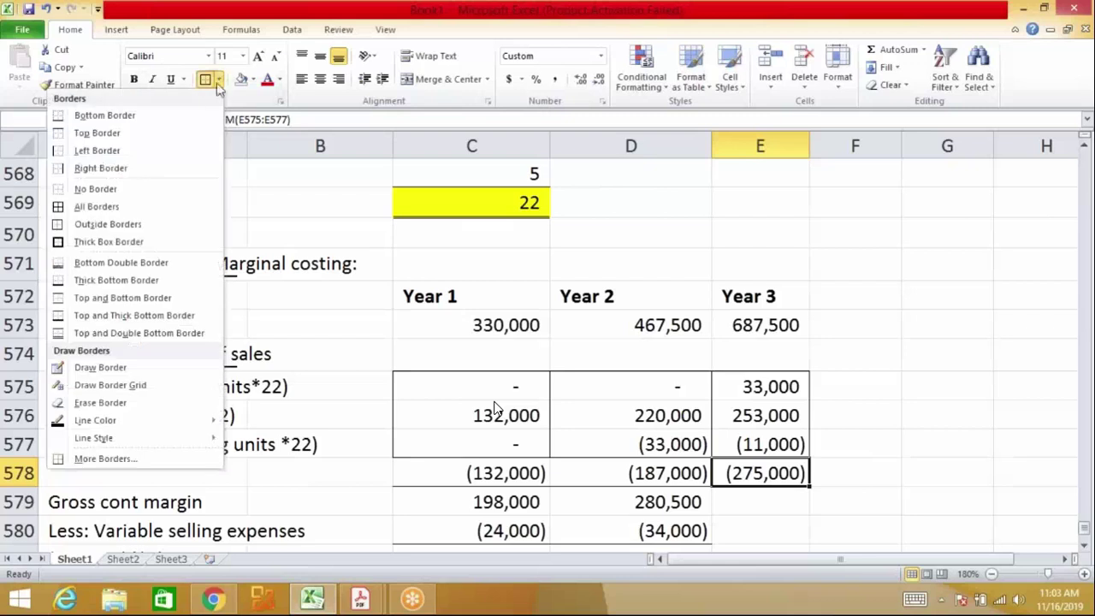
left_click(180, 123)
Calculate Year 3's gross contribution margin in E579 from sales and variable cost of sales, using =E573+E578
key("Return")
type("=")
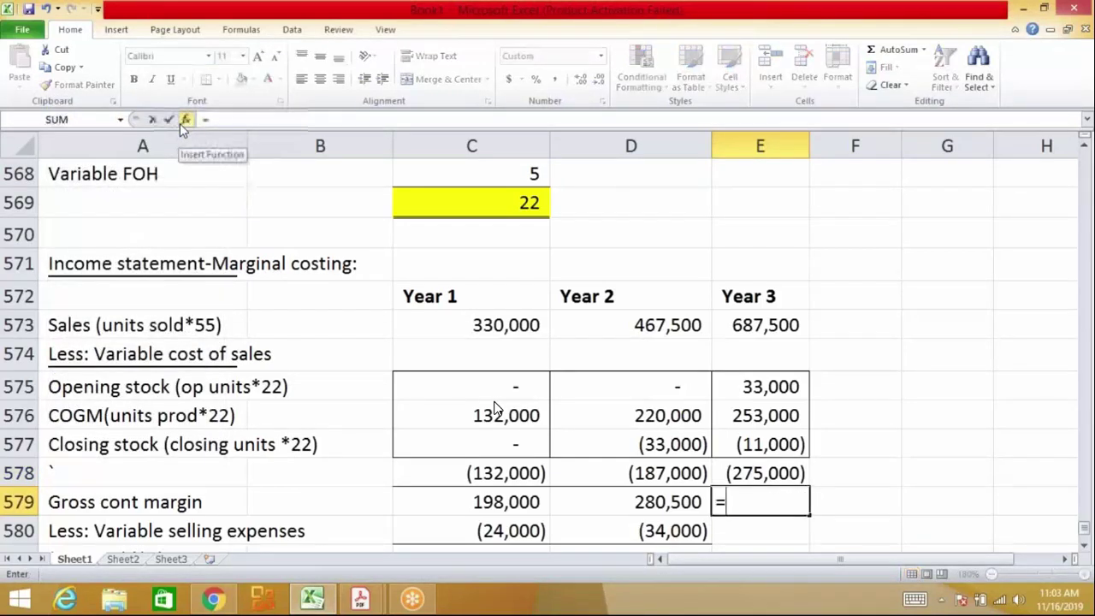
key("Up")
key("Up")
key("Up")
key("Up")
key("Up")
key("Up")
type("+")
key("Up")
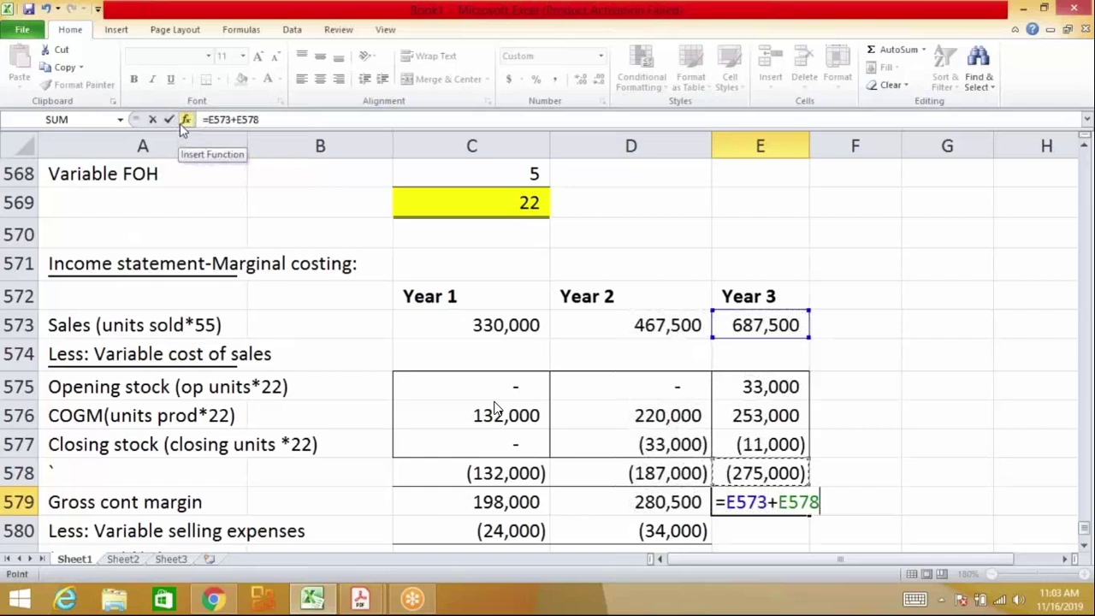
key("ctrl+Return")
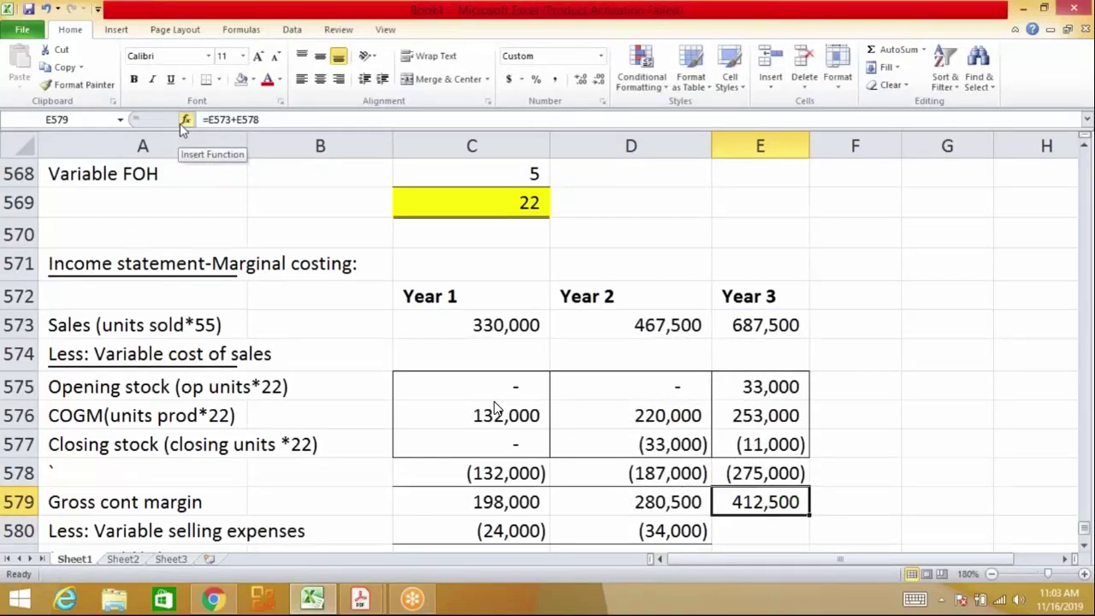
Enter Year 3's variable selling expenses in E580 as -12500*4, using the year's units sold, and give the cell a bottom border
key("Up")
key("Up")
key("Up")
key("Up")
key("Up")
key("Up")
key("Up")
key("Up")
key("Up")
key("Up")
key("Up")
key("Up")
key("Up")
key("Up")
key("Up")
key("Up")
key("Up")
key("Up")
key("Up")
key("Up")
key("Up")
key("Up")
key("Up")
key("Up")
key("Up")
key("Up")
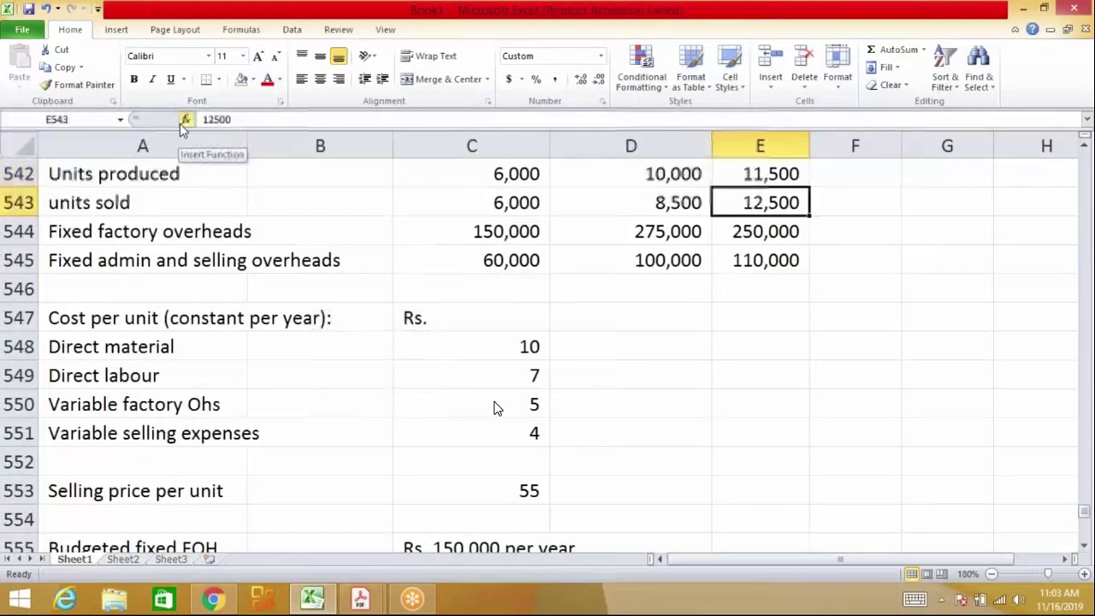
key("Down")
key("Down")
key("Down")
key("Down")
key("Down")
key("Down")
key("Down")
key("Down")
key("Down")
key("Down")
key("Down")
key("Down")
key("Down")
key("Down")
key("Down")
key("Down")
key("Down")
key("Down")
key("Down")
key("Down")
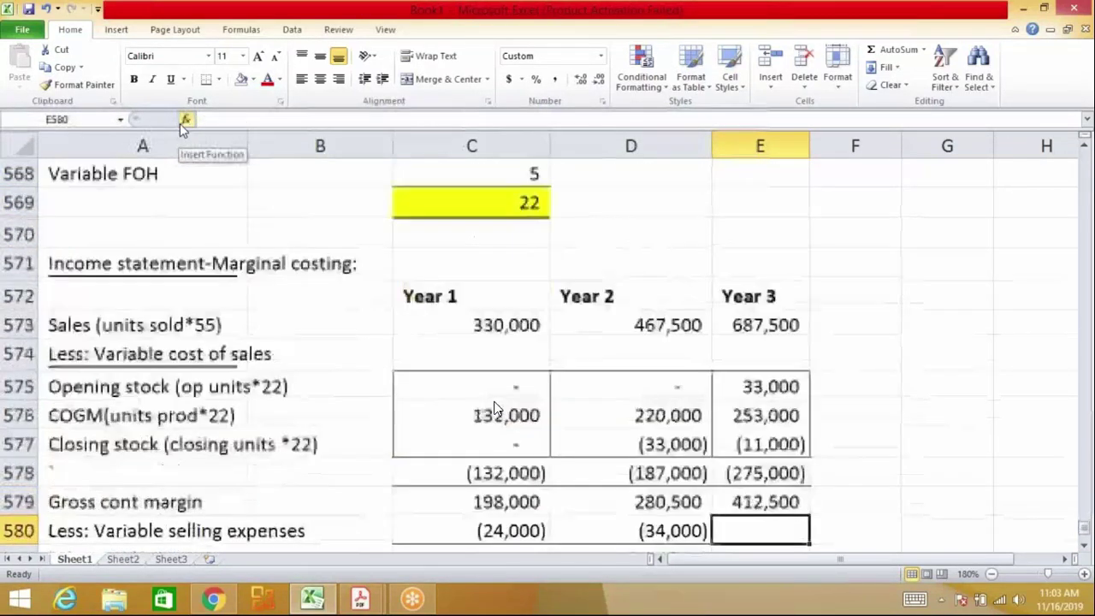
type("-")
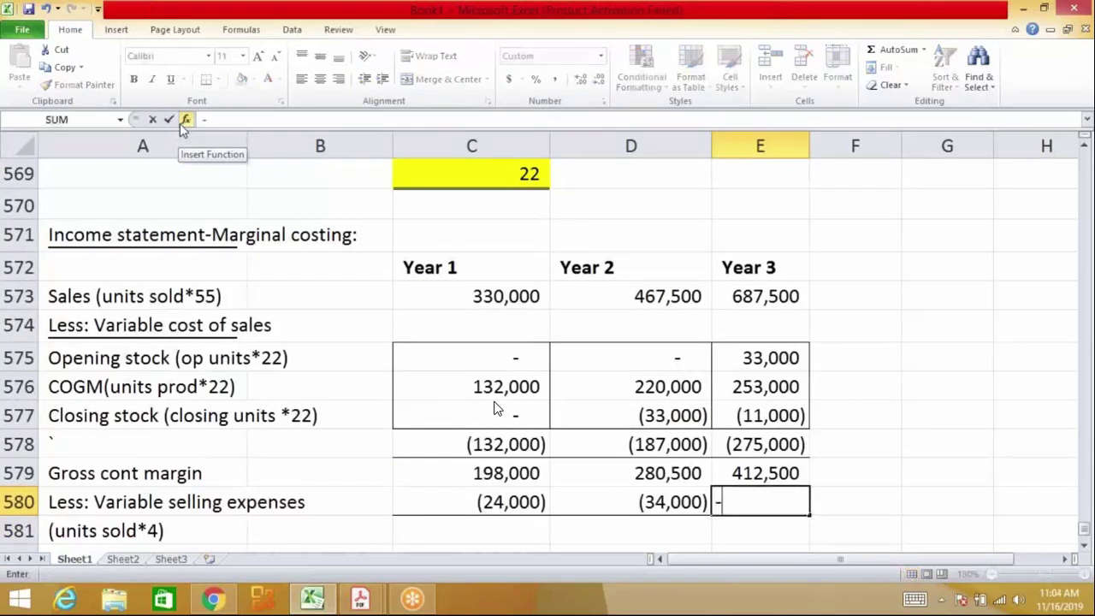
type("12500*4")
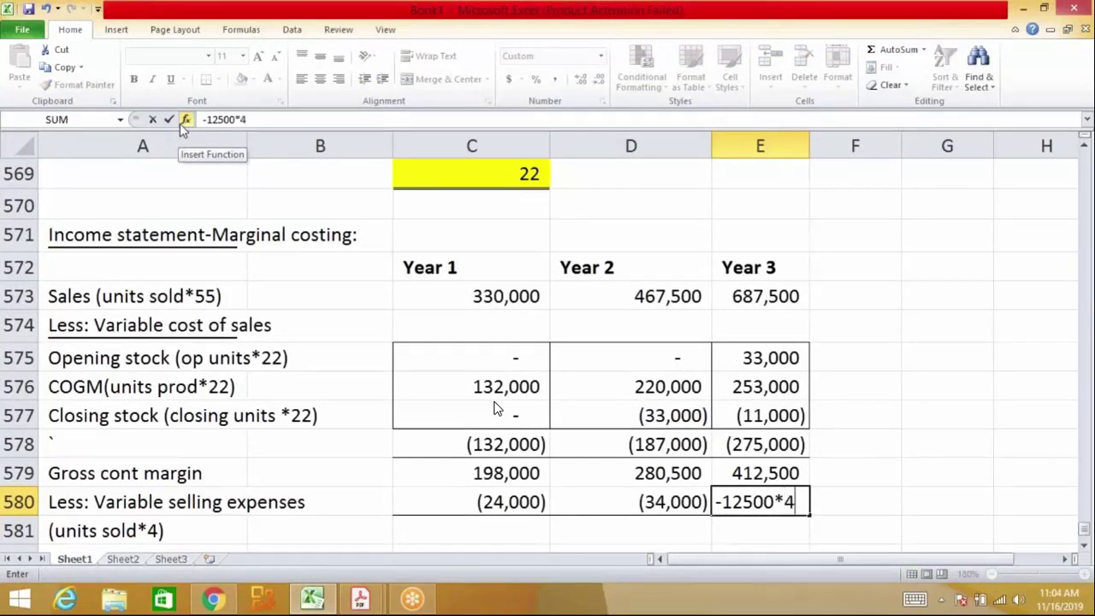
key("Return")
key("Up")
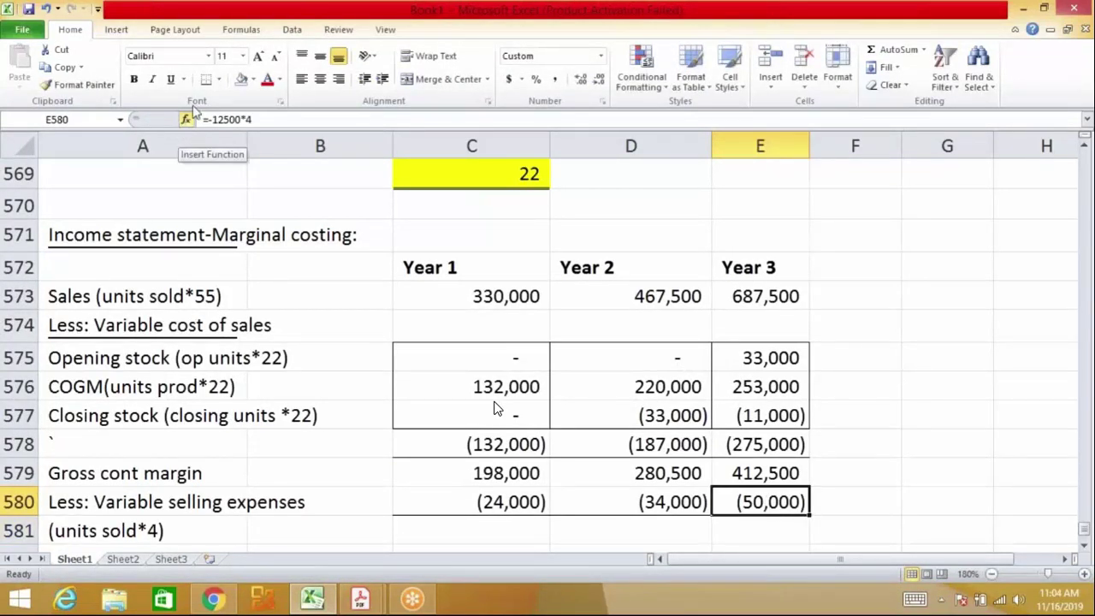
left_click(207, 79)
Calculate Year 3's net contribution margin in E582 with =SUM(E579:E580)
key("Down")
key("alt+equal")
key("Down")
key("Down")
key("Down")
key("Down")
key("shift+Down")
key("Return")
key("Up")
key("ctrl+c")
key("Down")
key("Return")
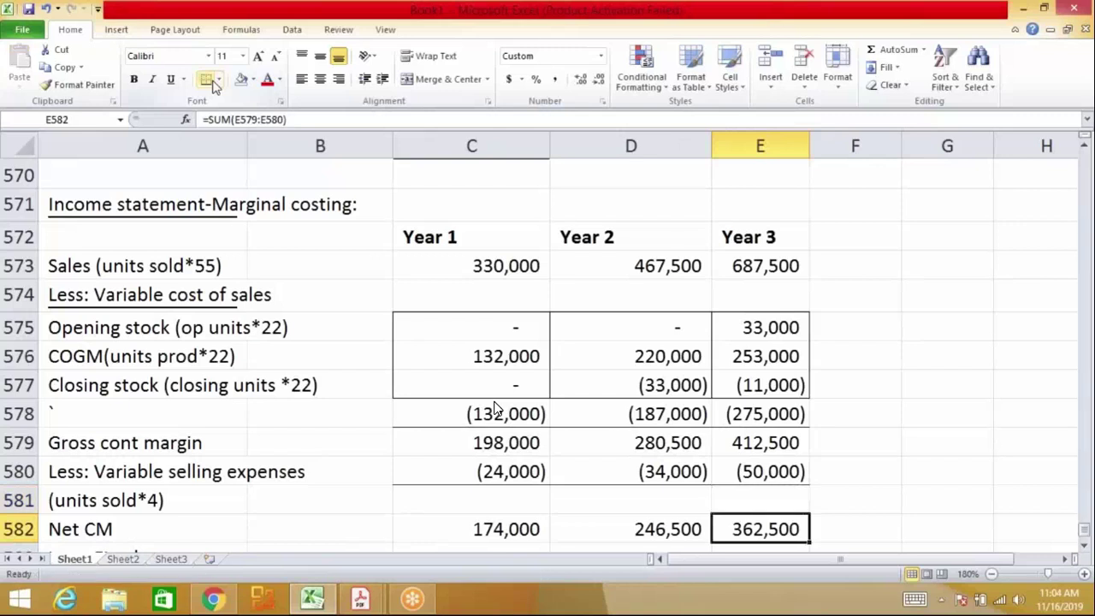
scroll(495, 409, "down", 1)
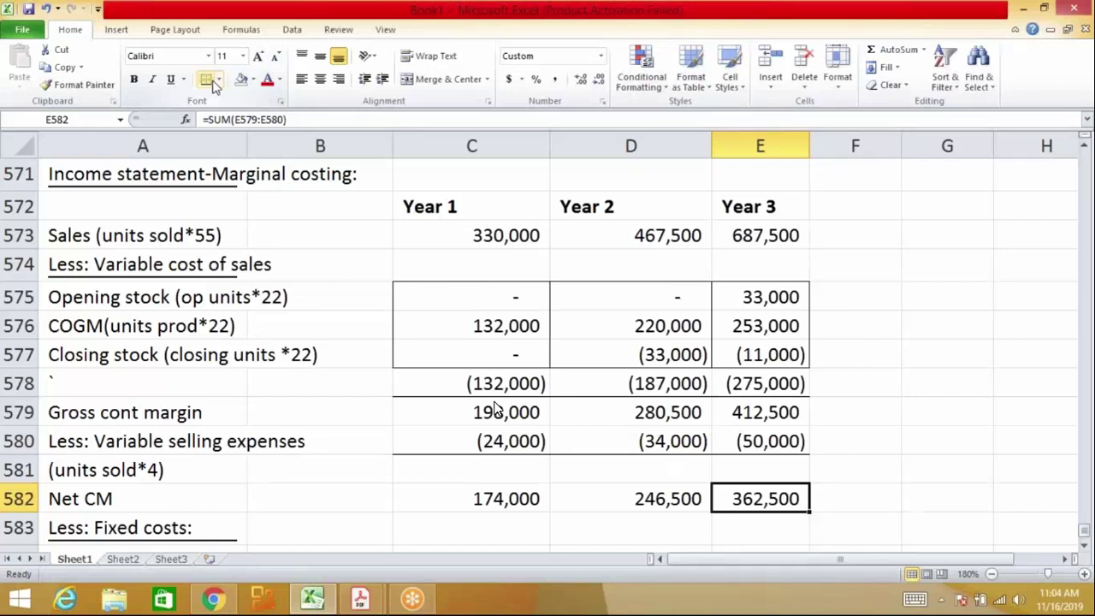
Copy Year 3's fixed factory overheads and fixed admin and selling overheads from E544:E545 in the question data
key("Down")
key("Down")
key("Down")
key("Down")
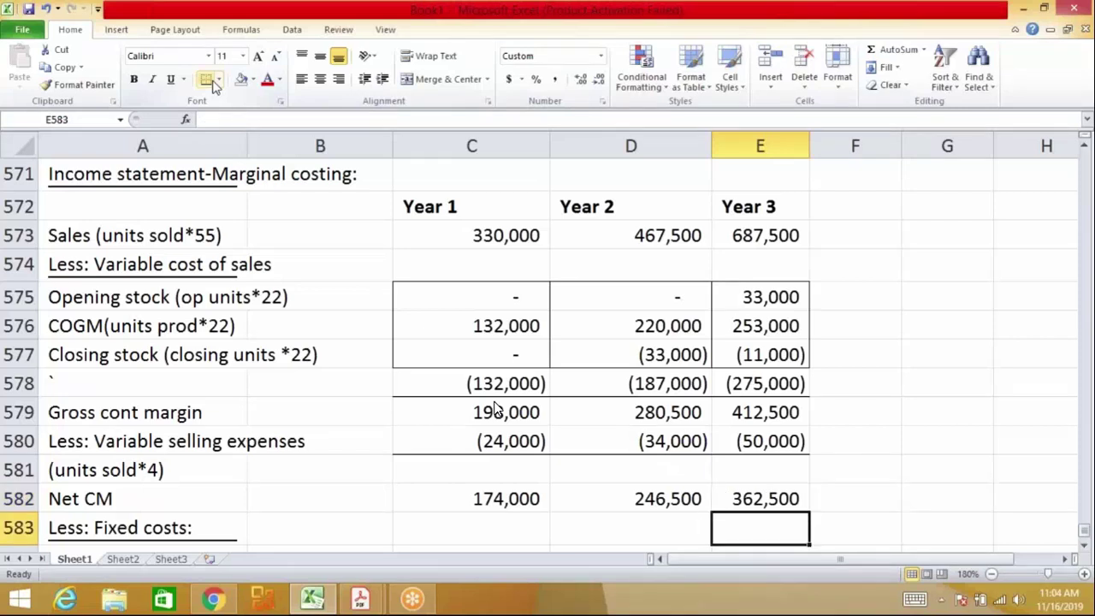
key("Up")
key("Up")
key("Up")
key("Up")
key("Up")
key("Up")
key("Up")
key("Up")
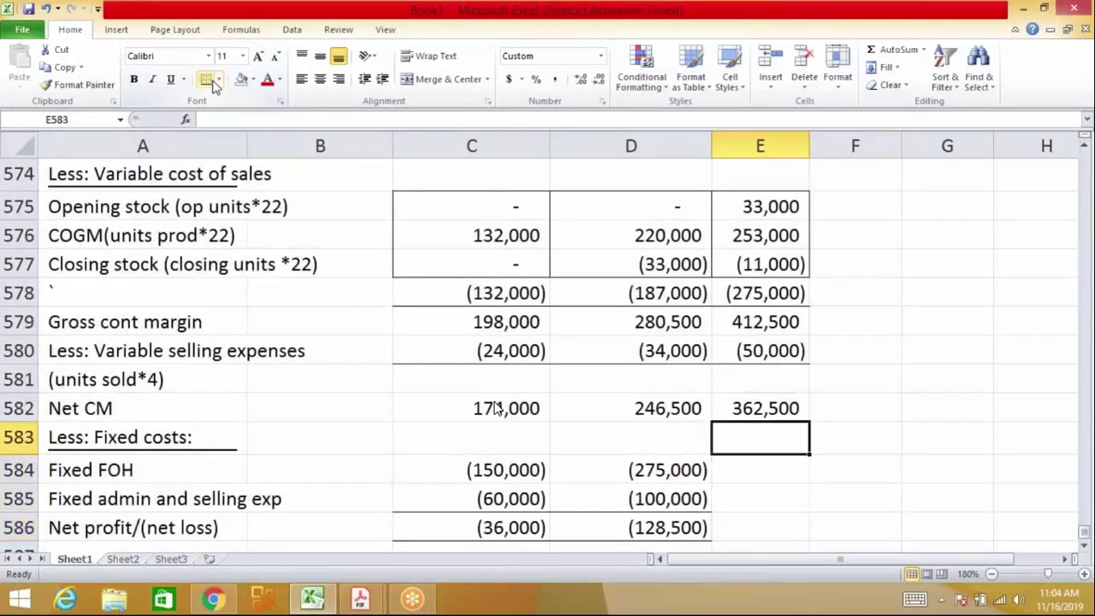
key("Up")
key("Up")
key("Up")
key("Up")
key("Up")
key("Up")
key("Up")
key("Up")
key("Up")
key("Up")
key("Up")
key("Up")
key("Up")
key("Up")
key("Up")
key("Up")
key("Up")
key("Up")
key("Up")
key("Up")
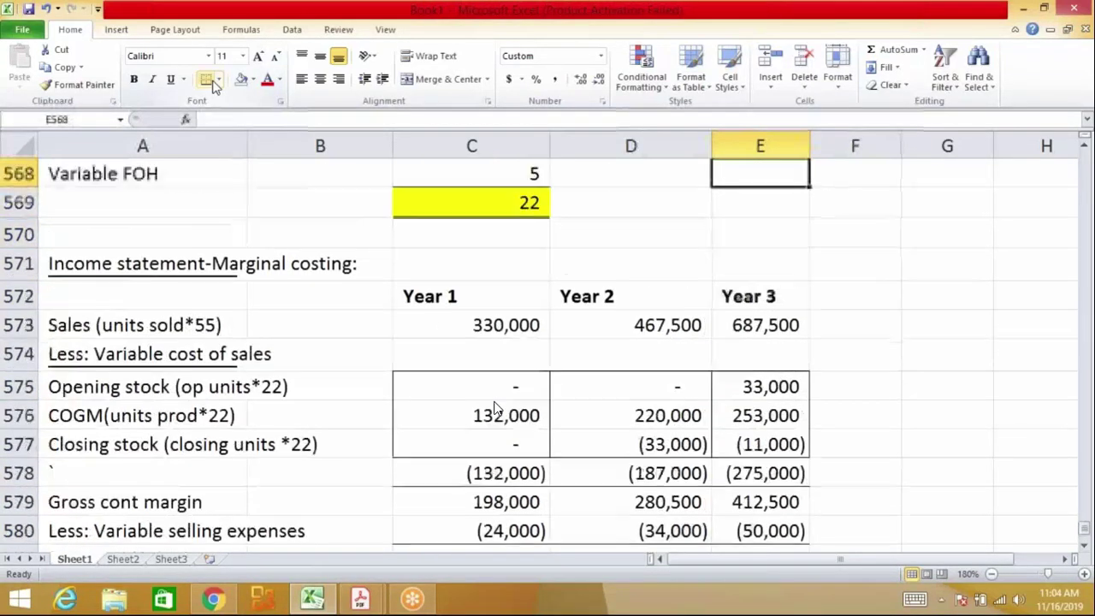
key("Up")
key("Up")
key("Up")
key("Down")
key("Down")
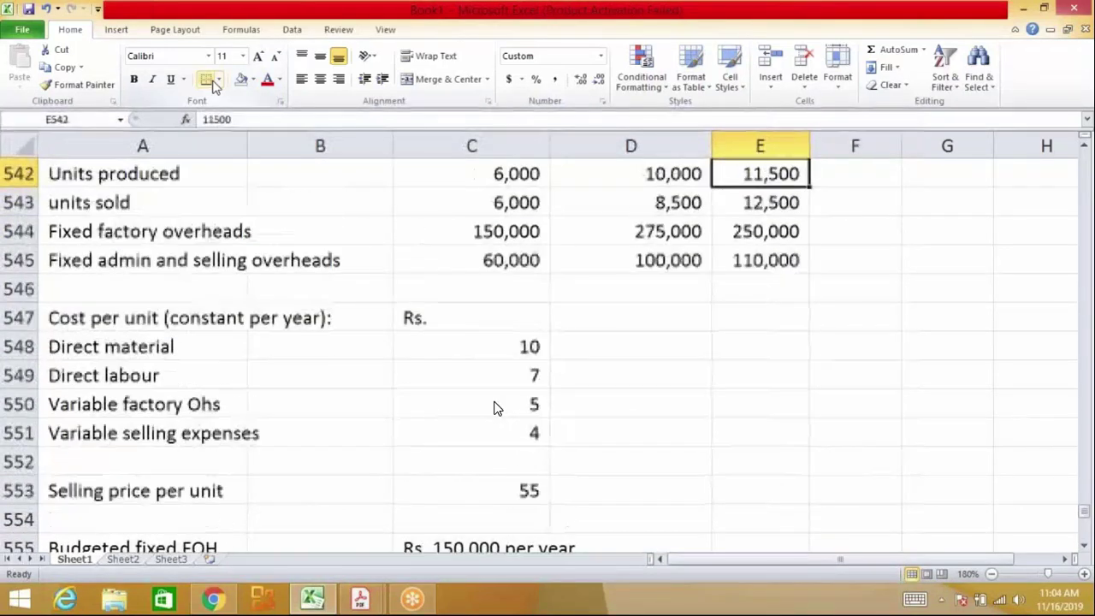
key("shift+Down")
key("ctrl+c")
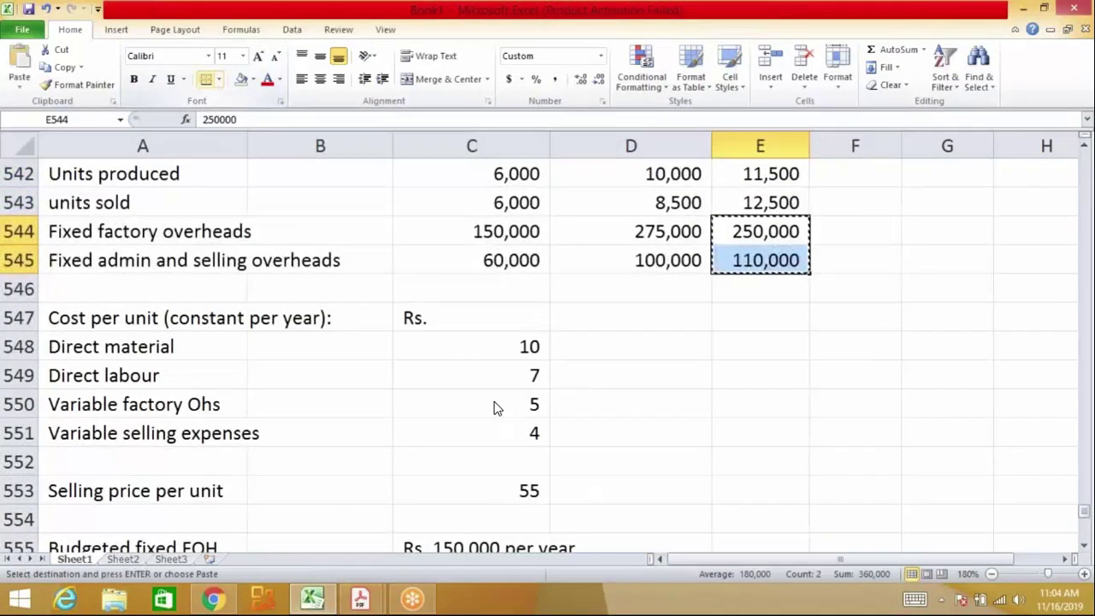
Paste the copied Year 3 fixed overheads as values into the fixed costs cells E584:E585 of the marginal costing statement
key("Down")
key("Down")
key("Down")
key("Down")
key("Down")
key("Down")
key("Down")
key("Down")
key("Down")
key("Down")
key("Down")
key("Down")
key("Down")
key("Down")
key("Down")
key("Down")
key("Down")
key("Down")
key("Down")
key("Down")
key("Down")
key("Down")
key("Down")
key("Down")
key("Down")
key("Down")
key("Down")
key("Down")
key("Down")
key("Down")
key("Down")
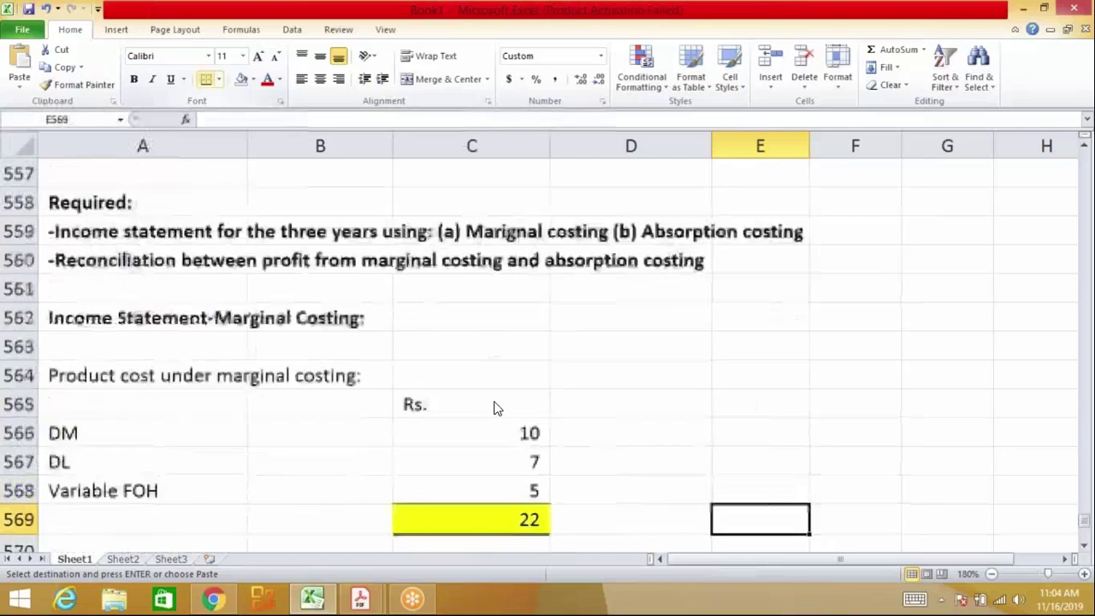
key("Up")
key("Up")
key("Up")
key("Up")
key("Up")
key("Up")
key("Up")
key("Up")
key("Up")
key("Up")
key("Up")
key("Up")
key("Up")
key("Up")
key("Up")
key("Up")
key("Up")
key("Up")
key("Up")
key("Up")
key("Up")
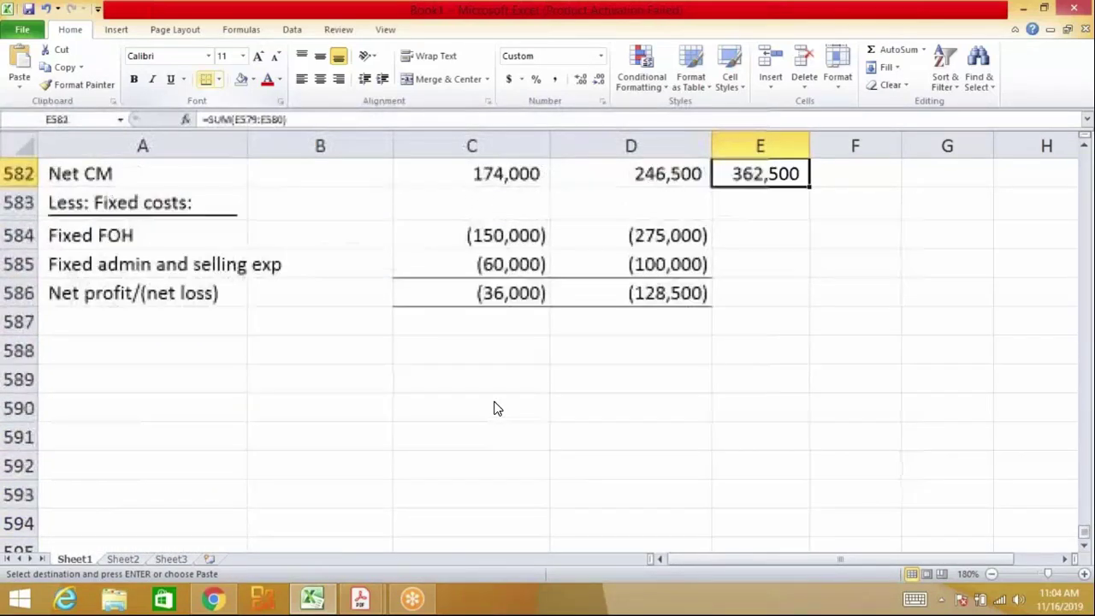
key("Down")
key("Down")
key("Down")
key("Down")
key("Down")
key("Down")
key("Down")
key("Down")
key("Down")
key("ctrl+alt+v")
key("v")
key("Return")
Make Year 3's fixed costs negative, with -250000 for fixed FOH in E584 and -110000 for fixed admin and selling in E585
key("Down")
key("Up")
key("F2")
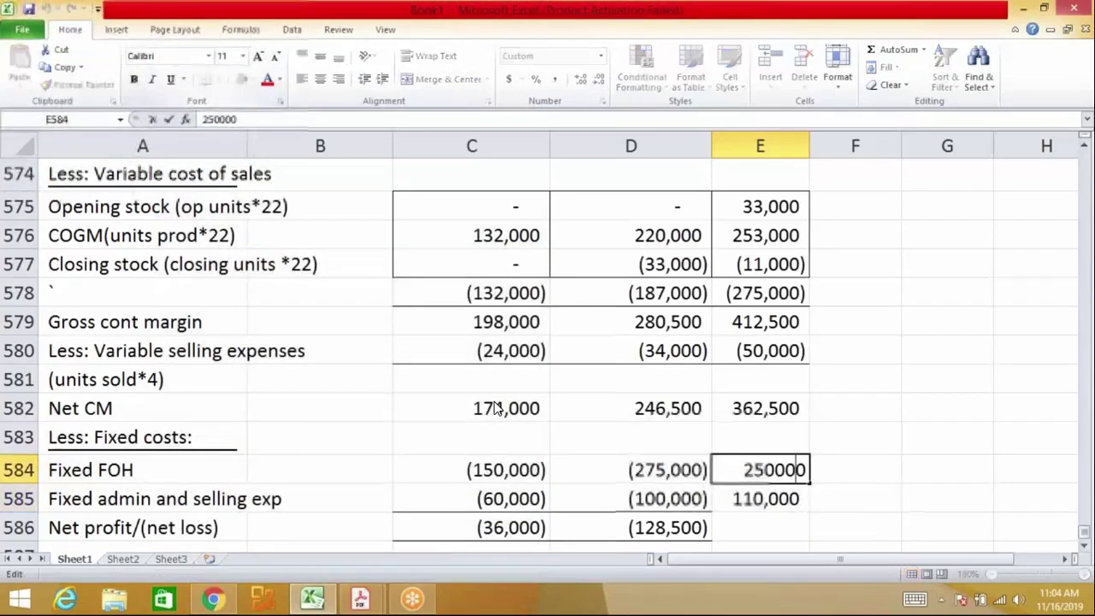
key("Home")
type("-")
key("Return")
key("F2")
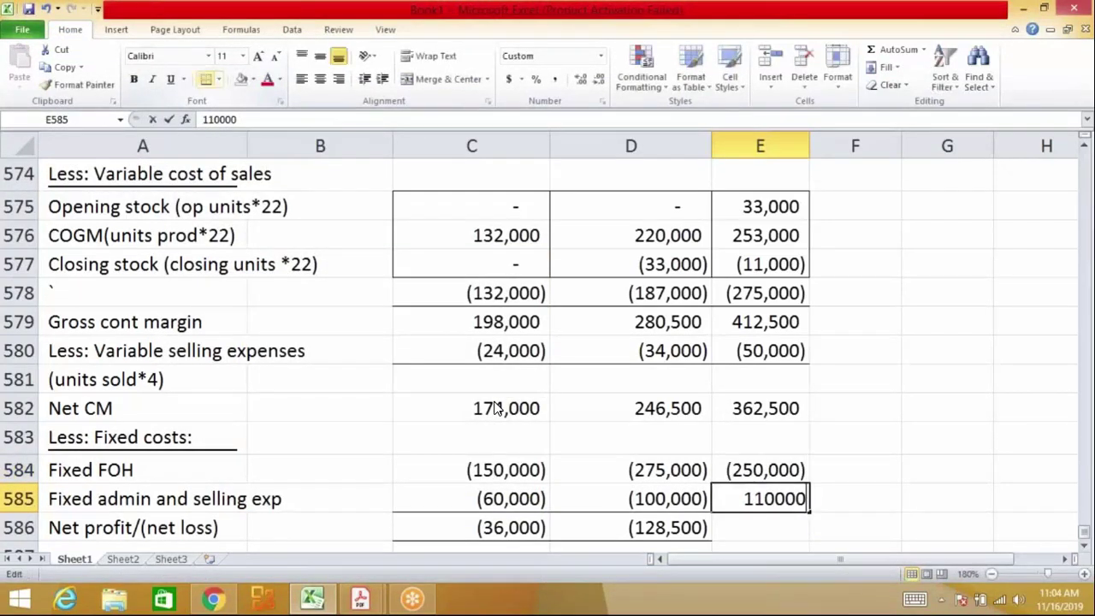
key("Home")
type("-")
key("Return")
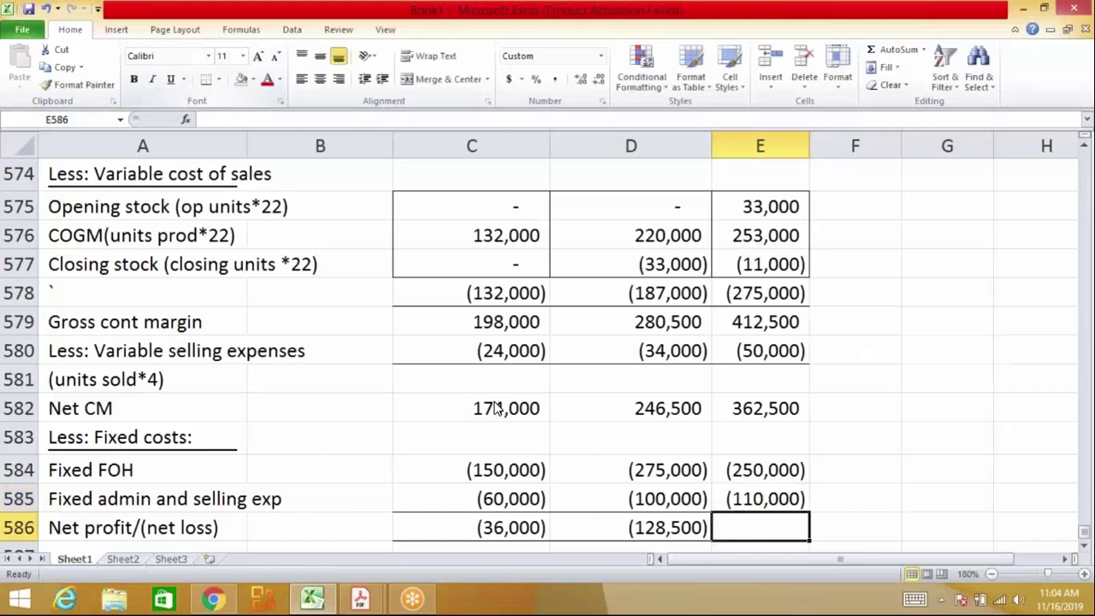
Calculate Year 3's net profit or loss in E586 with =SUM(E582:E585) and give the cell a top and bottom border
key("alt+equal")
key("Up")
key("Up")
key("shift+Down")
key("shift+Down")
key("shift+Down")
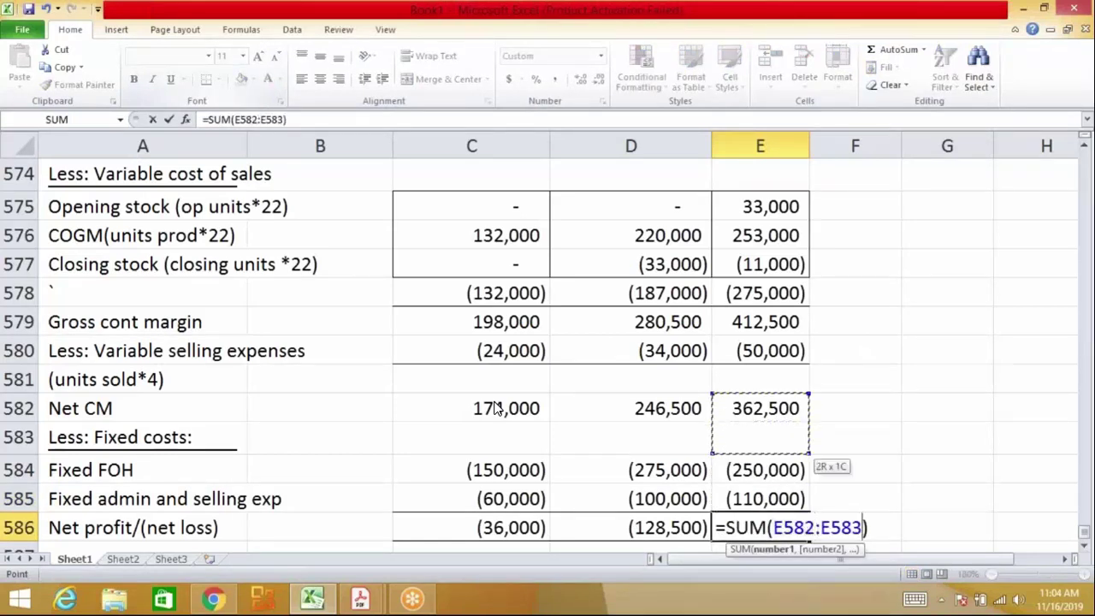
key("Return")
key("Up")
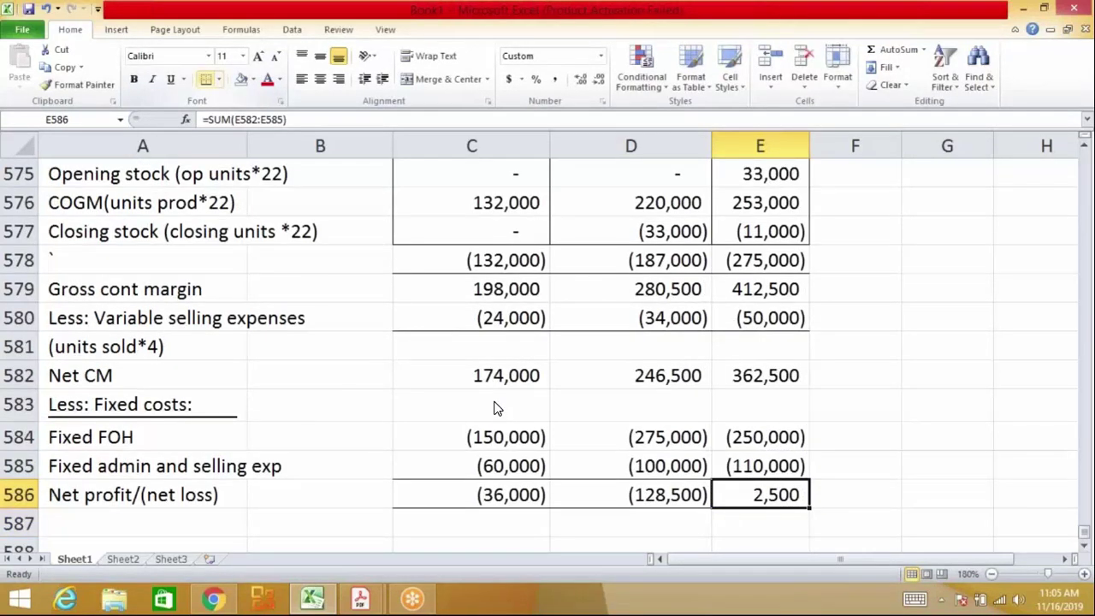
left_click(219, 79)
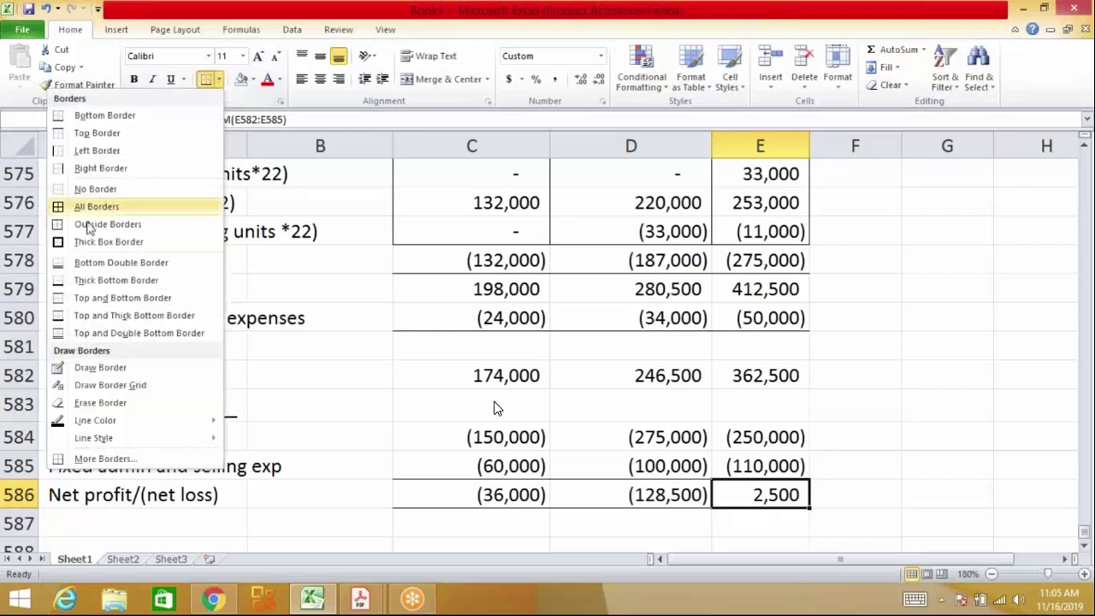
left_click(79, 299)
key("Down")
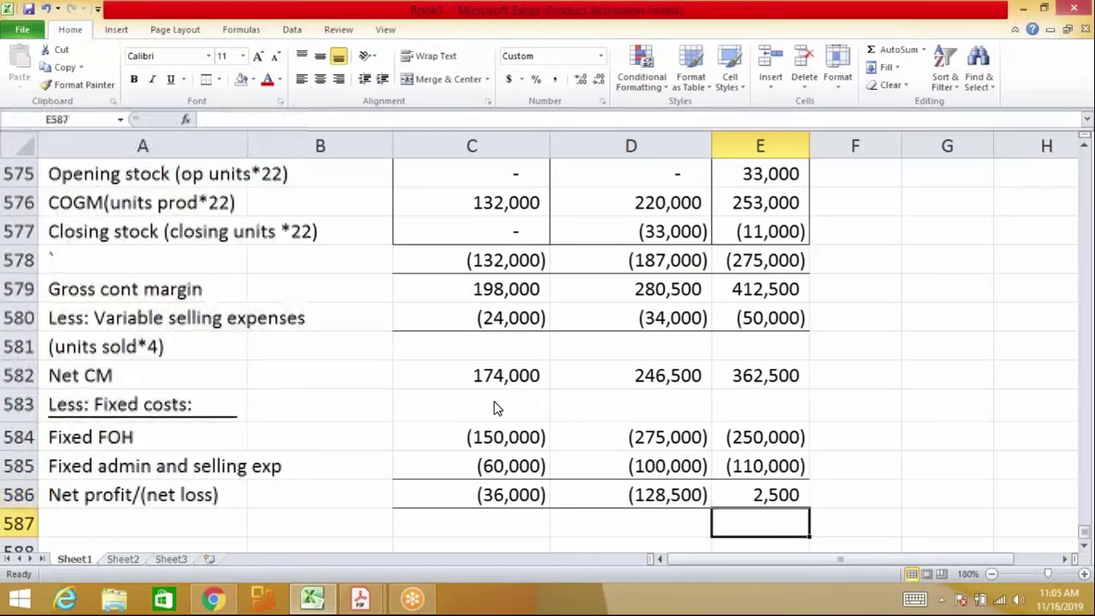
Select the net profit/(net loss) figures of all three years in C586:E586 to review them
key("Down")
key("Up")
key("Up")
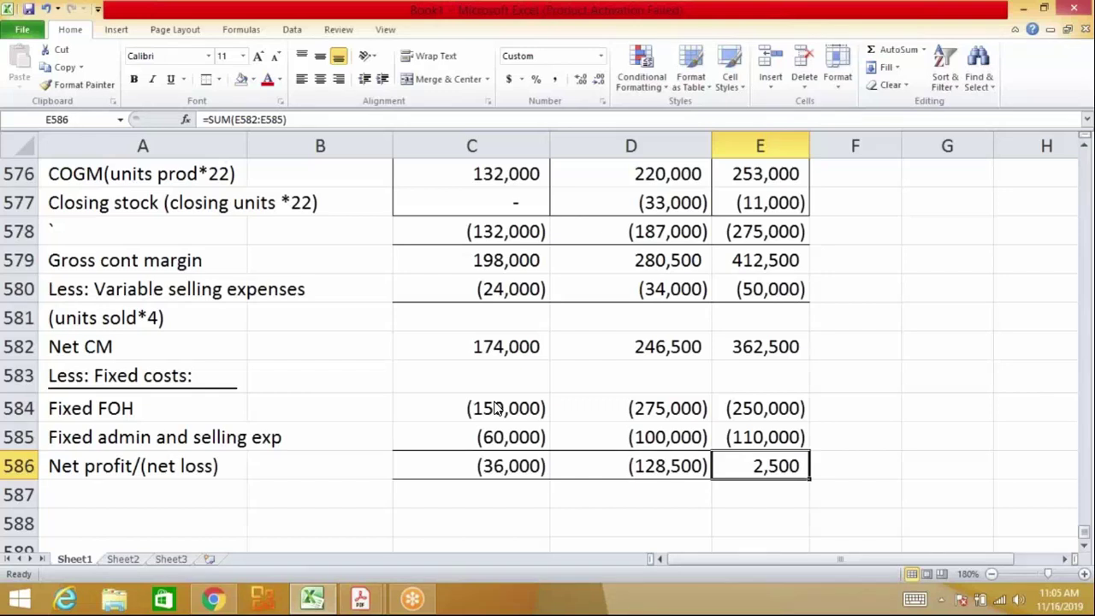
key("shift+Left")
key("shift+Left")
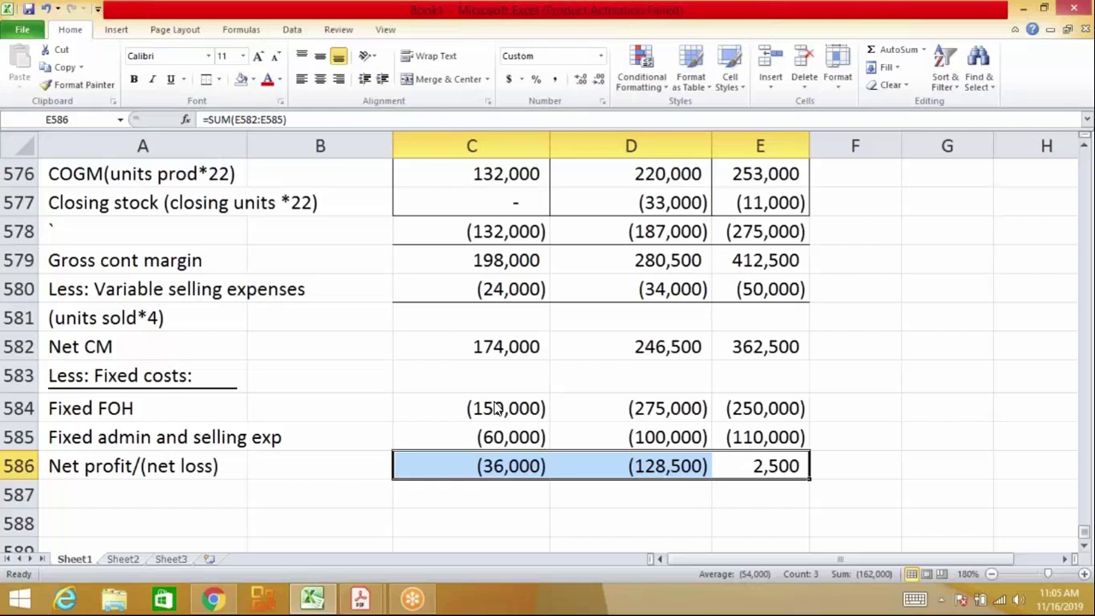
Add the heading "Income Statement-Absorption costing:" in A588 and make it bold and underlined
key("Down")
key("Down")
key("Left")
key("Left")
key("Left")
key("Left")
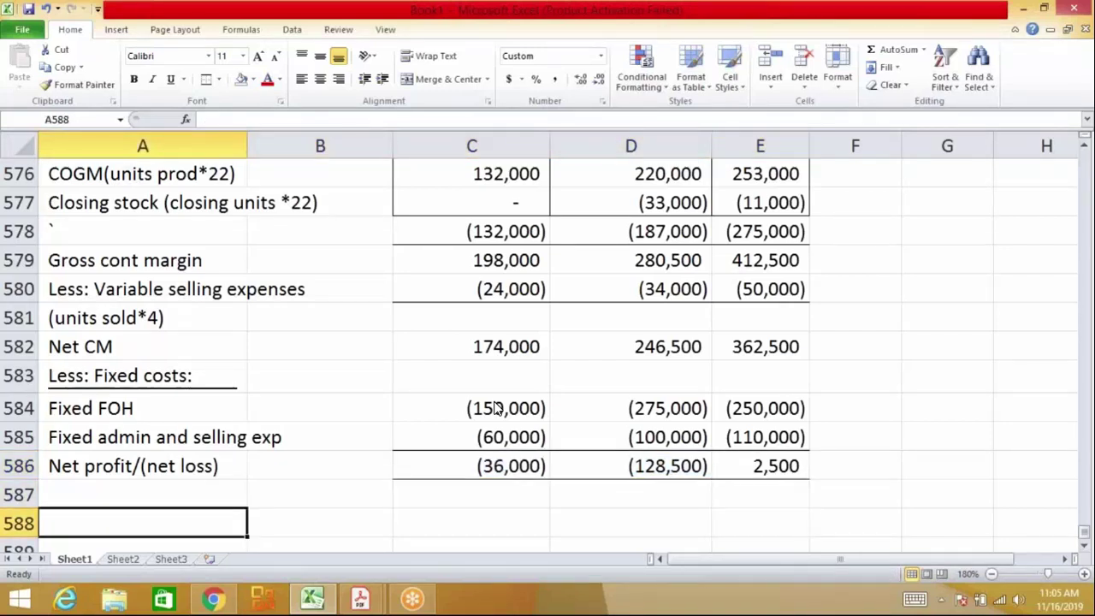
type("Income Statement-Absorption costing\"")
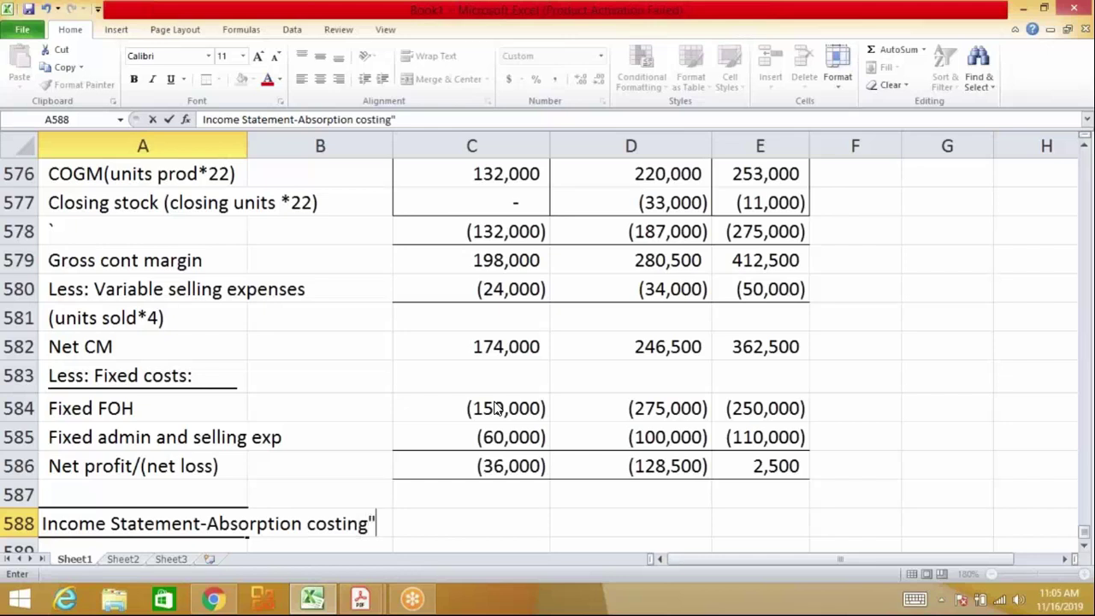
scroll(496, 407, "down", 1)
key("BackSpace")
type("\"")
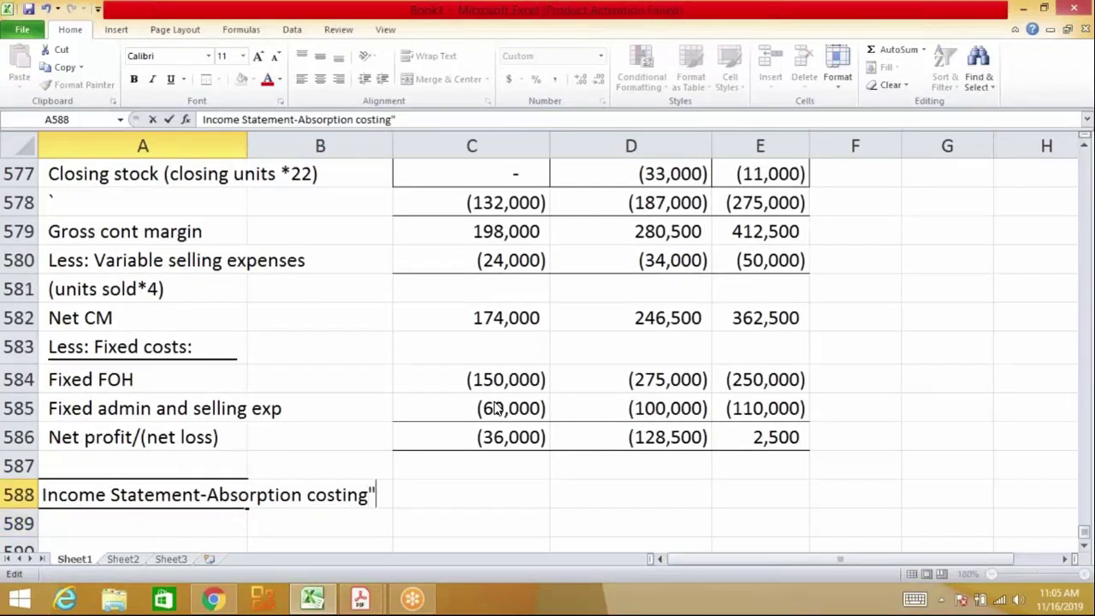
key("BackSpace")
type(":")
key("Return")
key("Up")
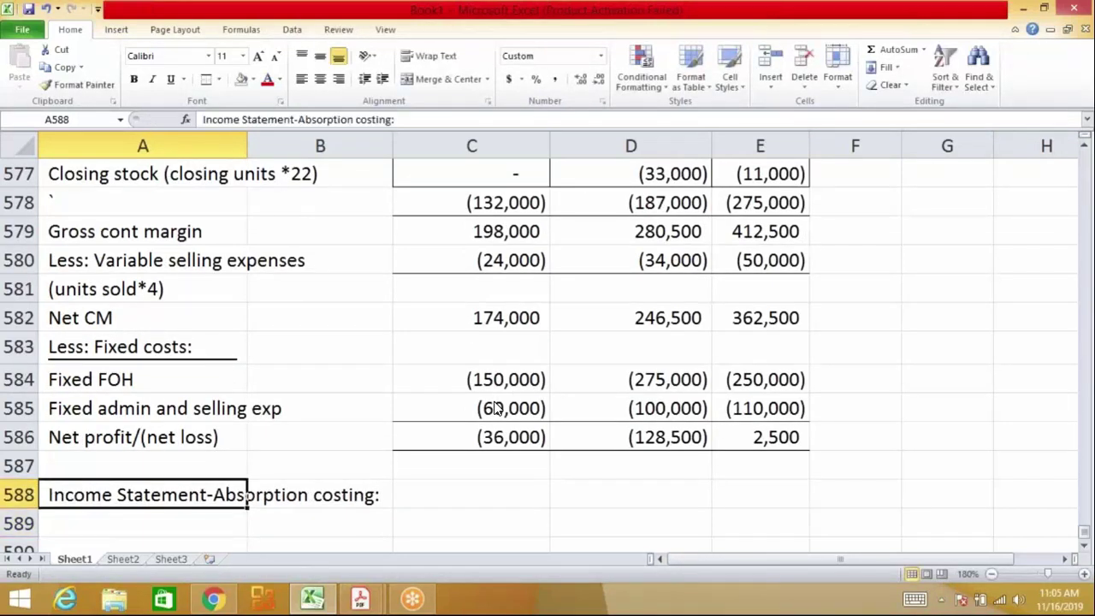
key("ctrl+b")
key("ctrl+u")
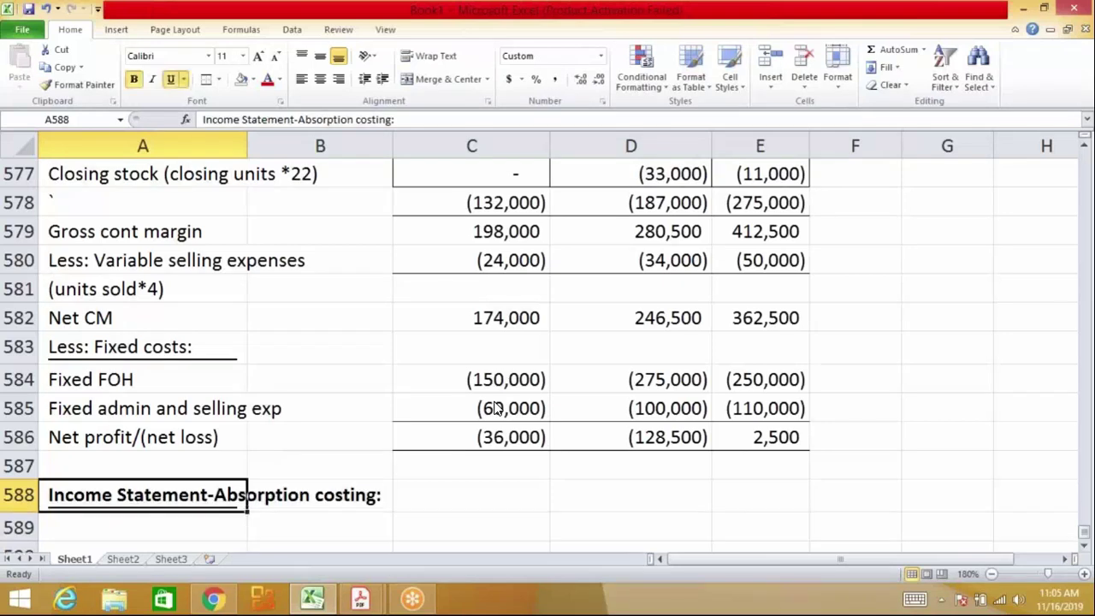
Add the label "Product cost per unit:" in A590 under the absorption costing heading
key("Down")
key("Down")
key("Down")
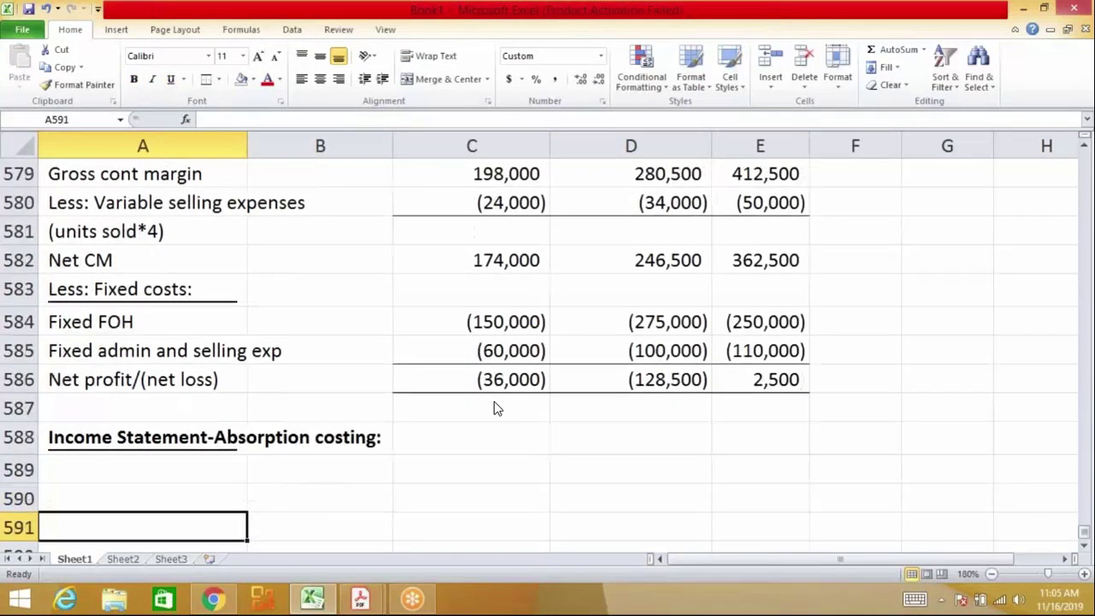
key("Down")
key("Down")
key("Down")
key("Down")
key("Down")
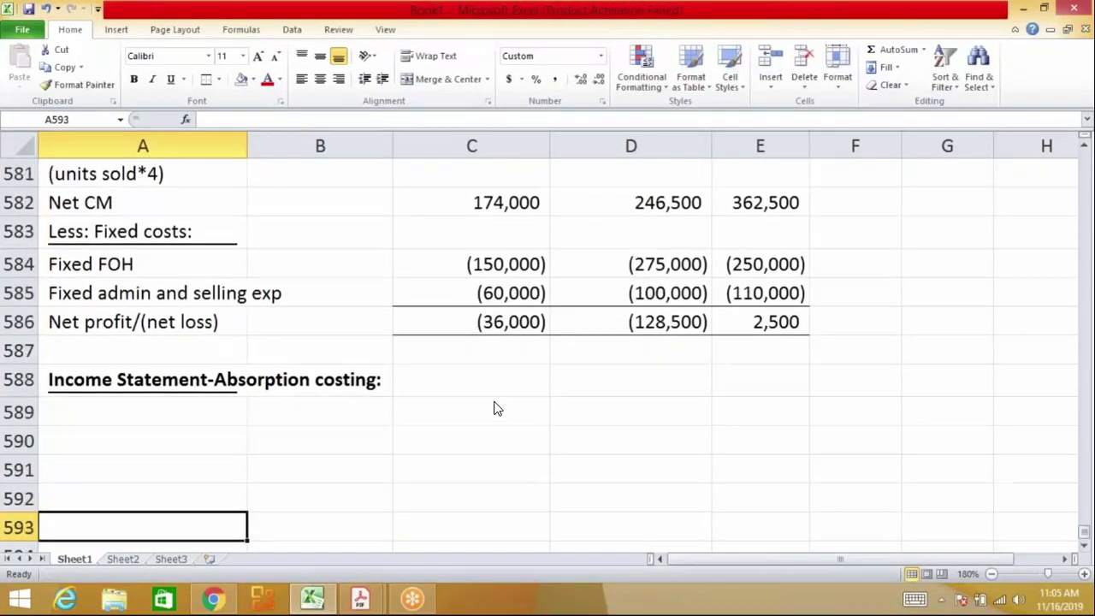
key("Up")
key("Up")
key("Up")
key("Up")
key("Up")
key("Up")
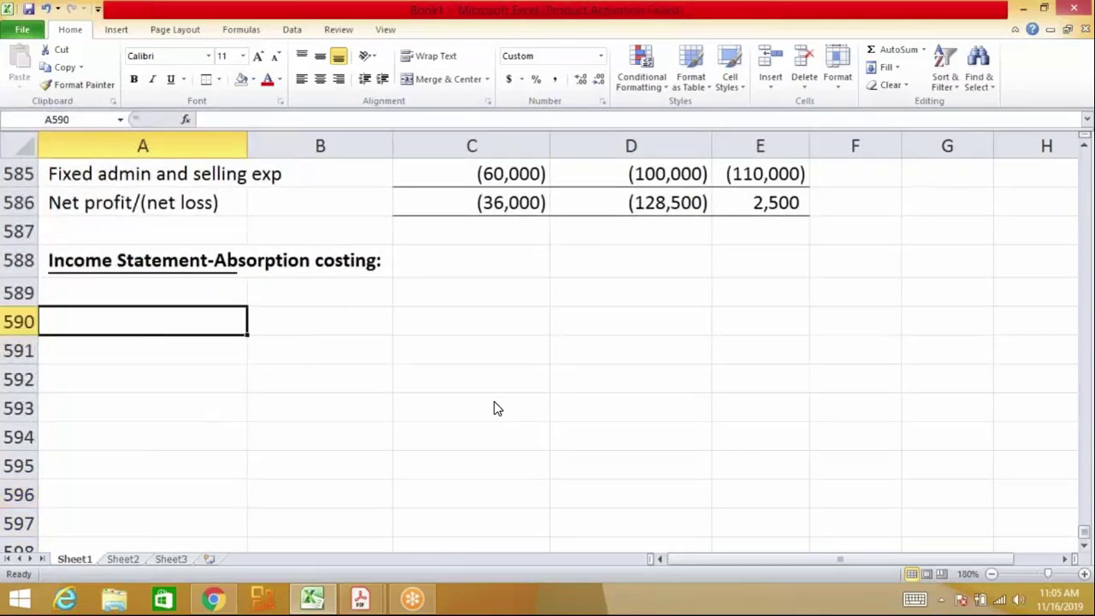
type("Product co")
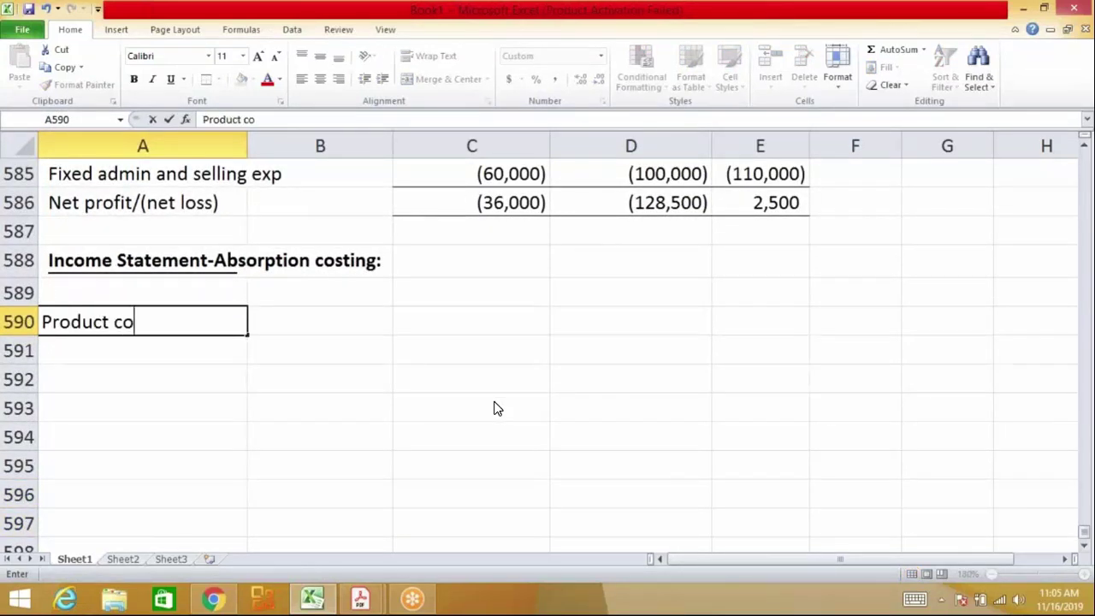
type("st per unit:")
key("Return")
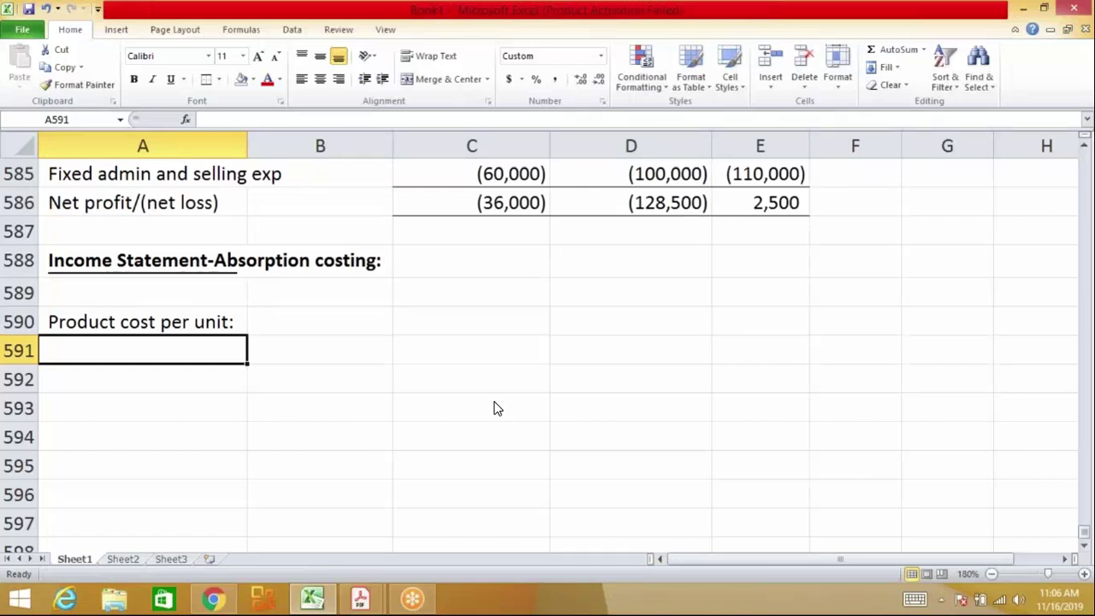
Examine the example's budgeted fixed FOH in C555 and the budgeted production below it
key("Up")
key("Up")
key("Up")
key("Up")
key("Up")
key("Up")
key("Up")
key("Up")
key("Up")
key("Up")
key("Up")
key("Up")
key("Up")
key("Up")
key("Up")
key("Up")
key("Up")
key("Up")
key("Up")
key("Up")
key("Up")
key("Up")
key("Up")
key("Up")
key("Up")
key("Down")
key("Right")
key("Right")
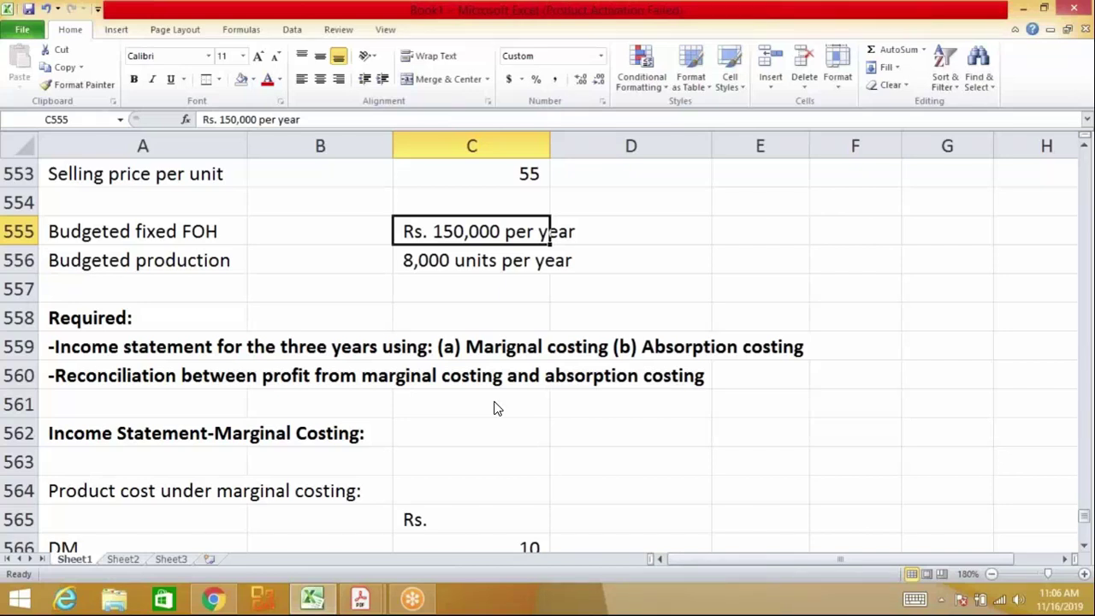
Review the per-unit costs and the three years' units produced, units sold and fixed factory overheads in the example data
key("Right")
key("Up")
key("Up")
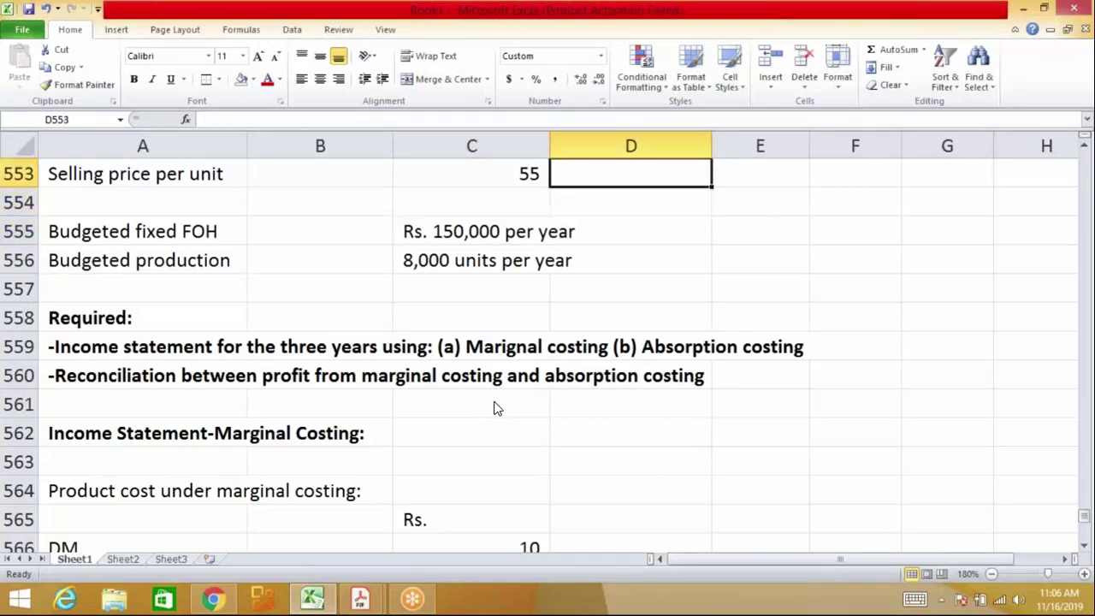
key("Up")
key("Up")
key("Up")
key("Up")
key("Up")
key("Up")
key("Up")
key("Up")
key("Up")
scroll(494, 408, "up", 1)
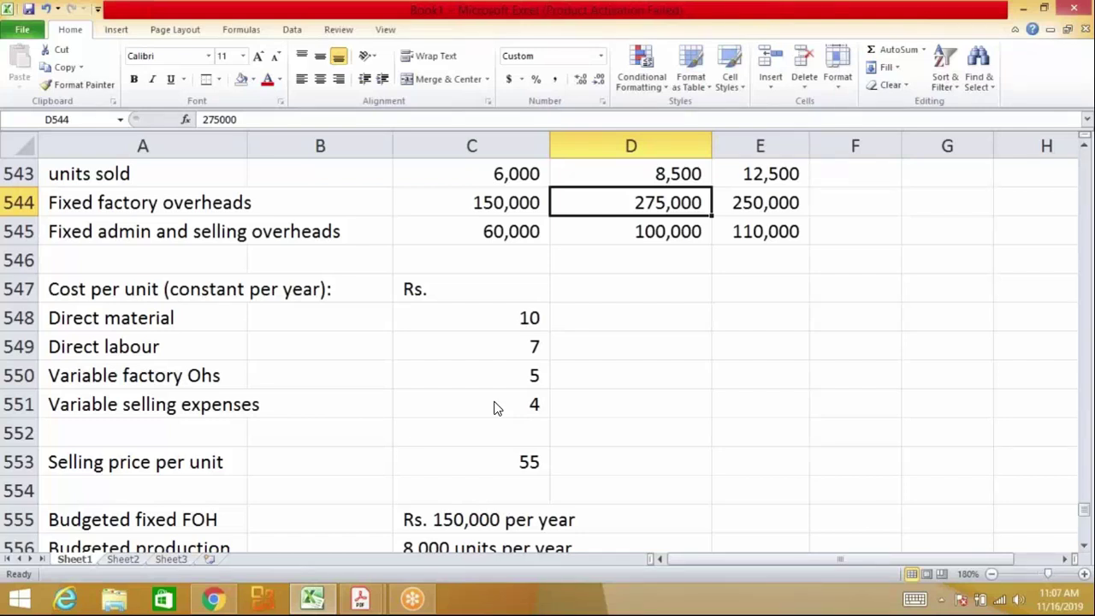
key("Up")
scroll(493, 408, "up", 1)
key("Down")
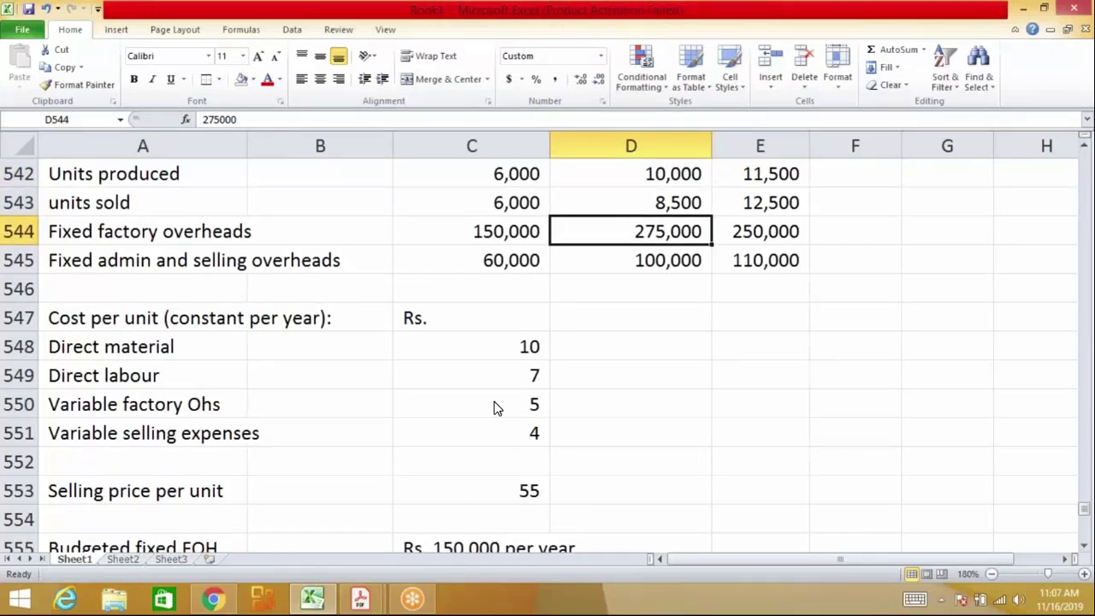
Look back through the requirements and the marginal costing statement, returning to A591 below the product cost per unit label
key("Down")
key("Down")
key("Down")
key("Down")
key("Down")
key("Down")
key("Down")
key("Down")
key("Down")
key("Down")
key("Down")
key("Down")
key("Down")
key("Down")
key("Down")
key("Down")
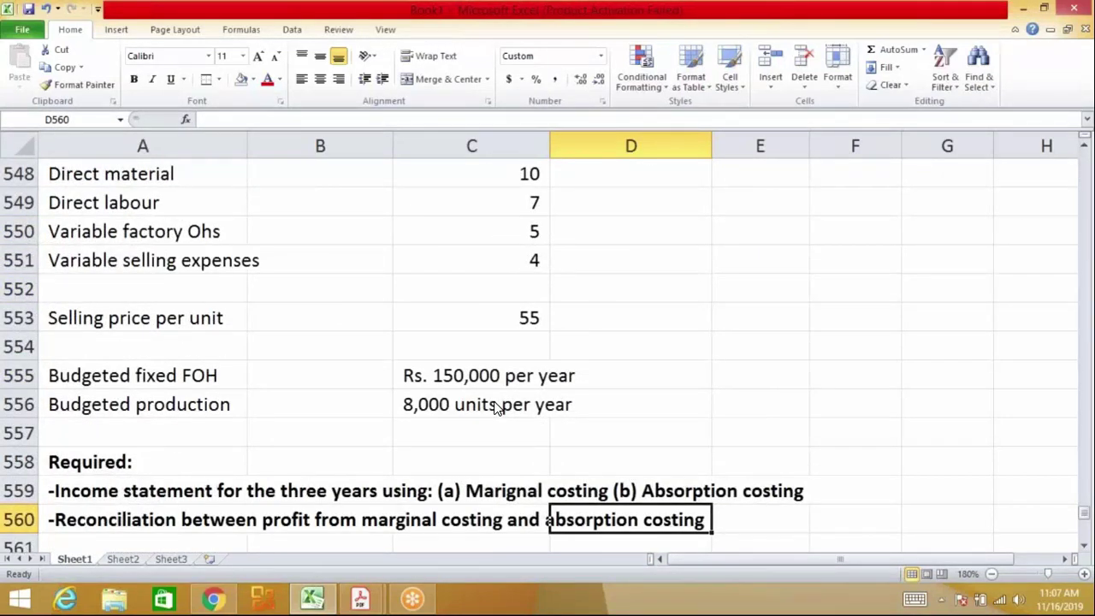
key("Down")
key("Down")
key("Down")
key("Down")
key("Down")
key("Down")
key("Down")
key("Down")
key("Down")
key("Down")
key("Down")
key("Down")
key("Down")
key("Down")
key("Down")
key("Down")
key("Down")
key("Down")
key("Down")
key("Down")
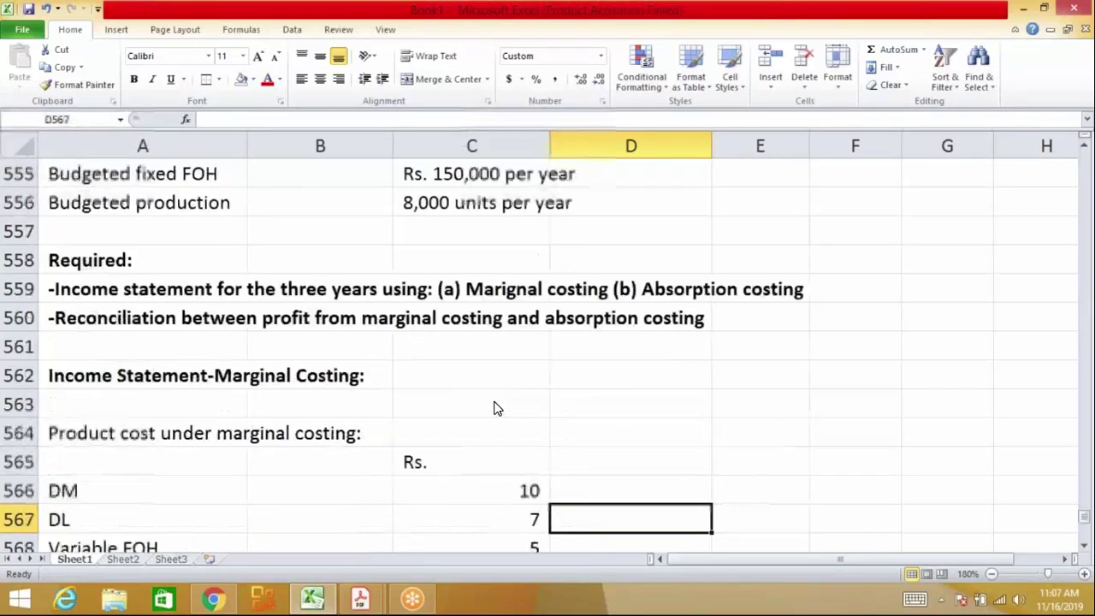
key("Down")
key("Down")
key("Down")
key("Down")
key("Down")
key("Down")
key("Down")
key("Down")
key("Down")
key("Down")
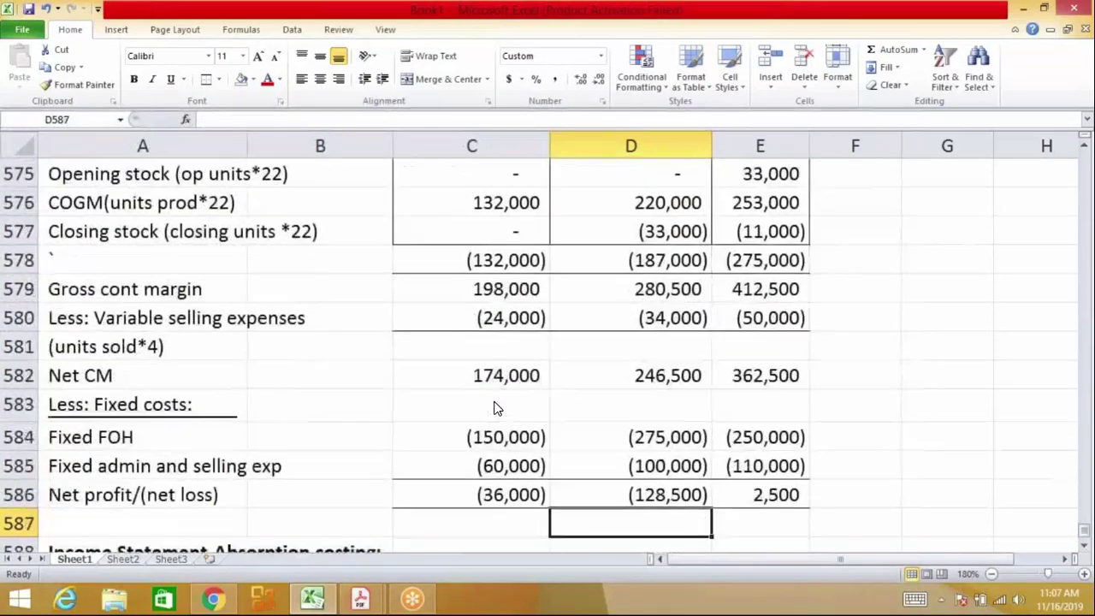
key("Down")
key("Down")
key("Down")
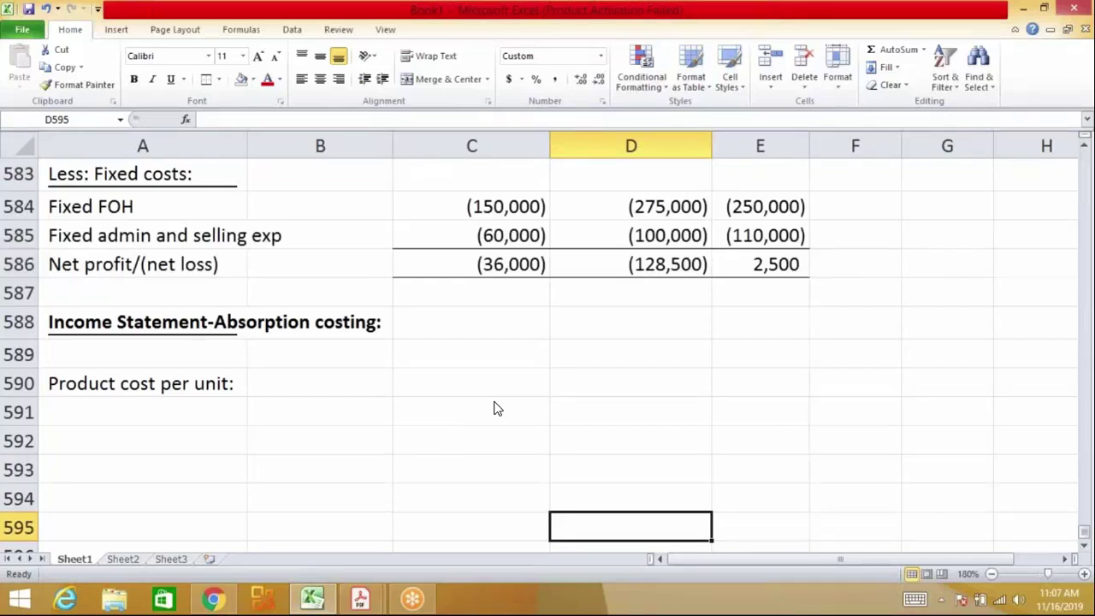
key("Left")
key("Left")
key("Left")
key("Up")
key("Up")
key("Up")
key("Up")
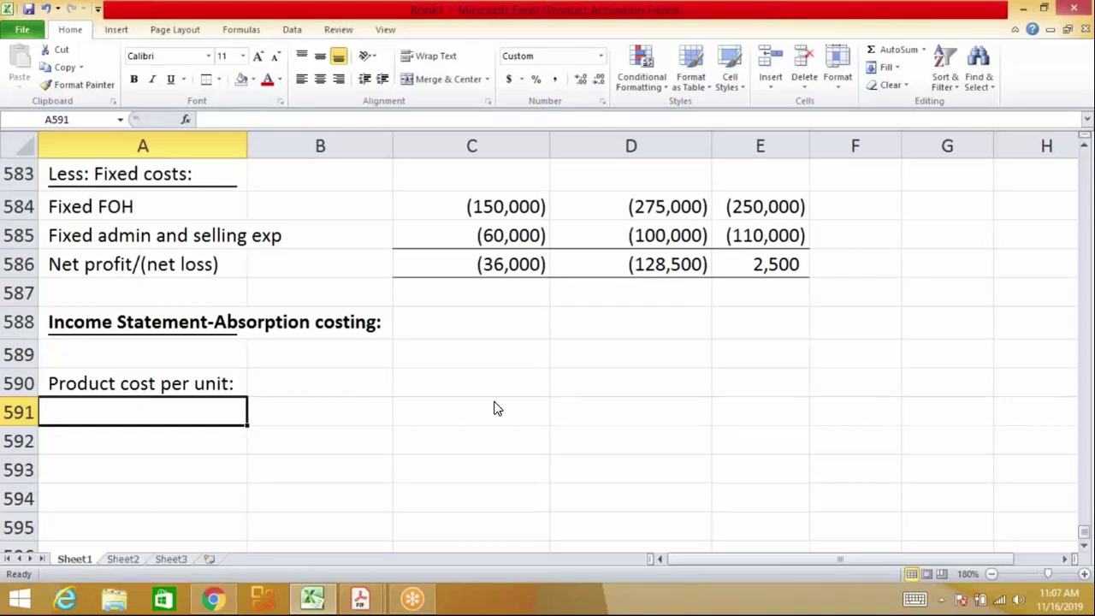
Copy the direct material, direct labour and variable factory Ohs rows with their per-unit costs, A548:C550, from the example data
key("Up")
key("Up")
key("Up")
key("Up")
key("Up")
key("Up")
key("Up")
key("Up")
key("Up")
key("Up")
key("Up")
key("Up")
key("Up")
key("Up")
key("Up")
key("Up")
key("Up")
key("Up")
key("Up")
key("Up")
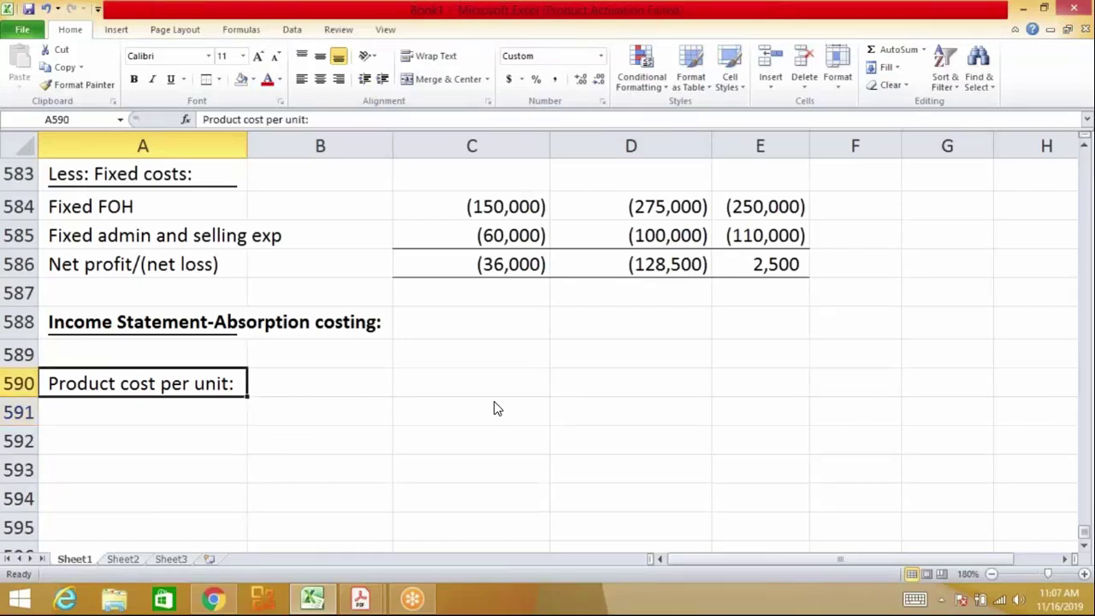
key("Up")
key("Down")
key("Down")
key("Down")
key("Down")
key("Down")
key("Down")
key("Down")
key("Down")
key("Down")
key("Down")
key("Up")
key("Up")
key("Up")
key("Up")
key("Up")
key("Up")
key("Up")
key("Up")
key("Up")
key("Up")
key("Up")
key("Up")
key("Up")
key("Up")
key("Up")
key("Up")
key("Up")
key("Up")
key("Up")
key("Up")
key("Up")
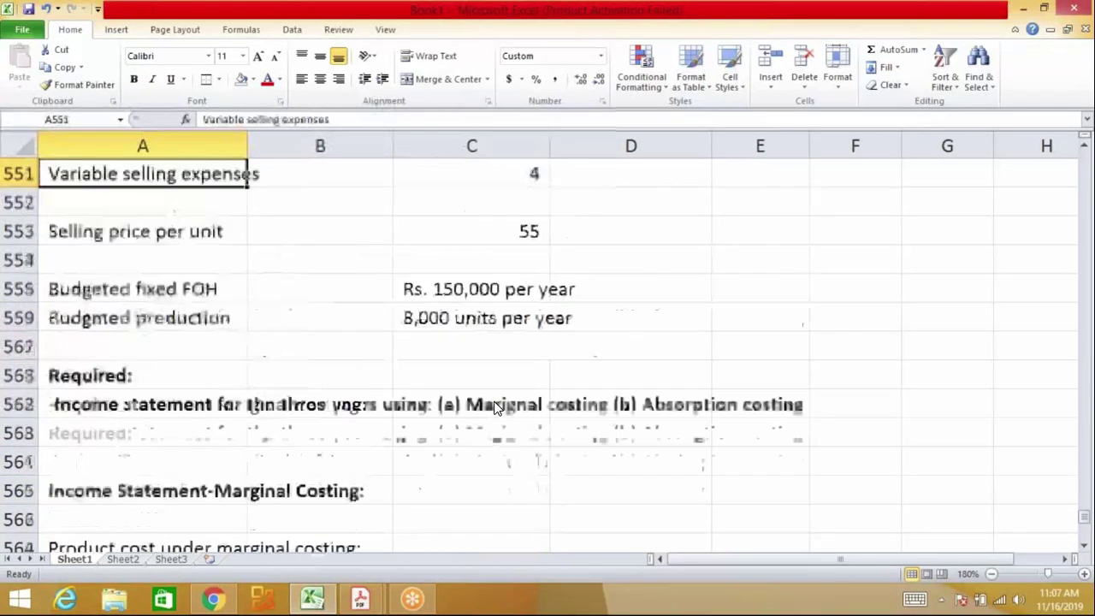
key("Down")
key("Down")
key("shift+Down")
key("shift+Down")
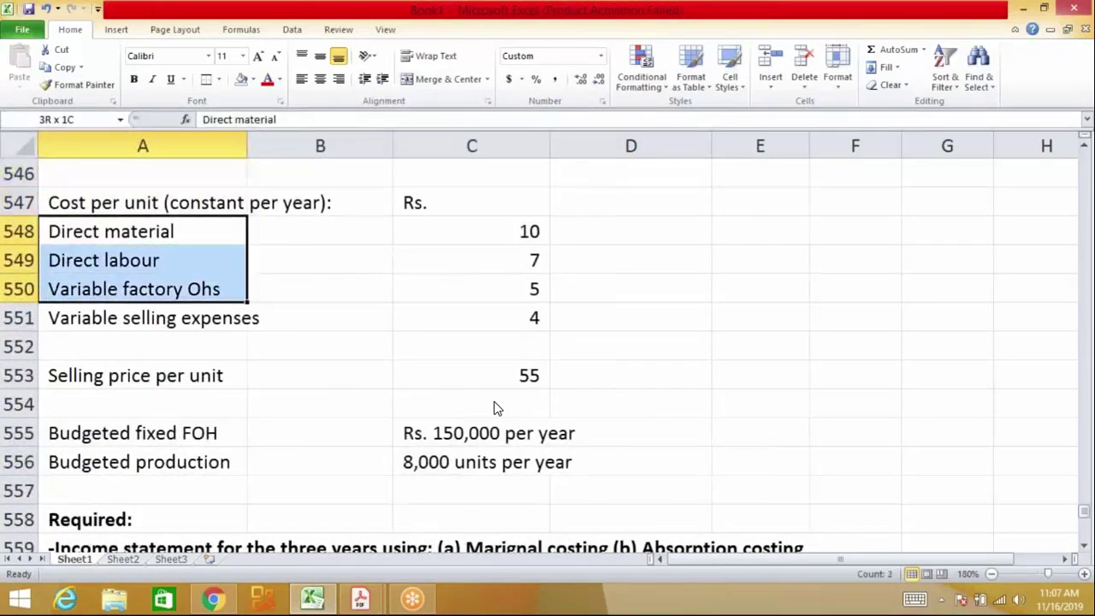
key("shift+Right")
key("shift+Right")
key("ctrl+c")
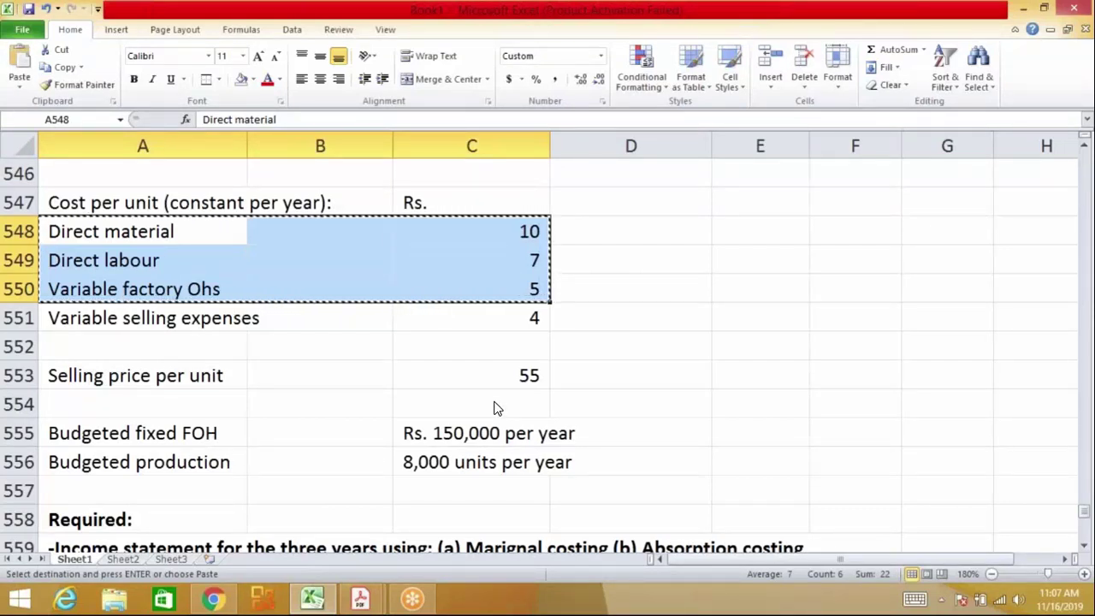
Paste the copied cost rows at A591, directly below the product cost per unit label of the absorption costing section
key("Down")
key("Down")
key("Down")
key("Down")
key("Down")
key("Down")
key("Down")
key("Down")
key("Down")
key("Down")
key("Down")
key("Down")
key("Down")
key("Down")
key("Down")
key("Down")
key("Down")
key("Down")
key("Down")
key("Down")
key("Down")
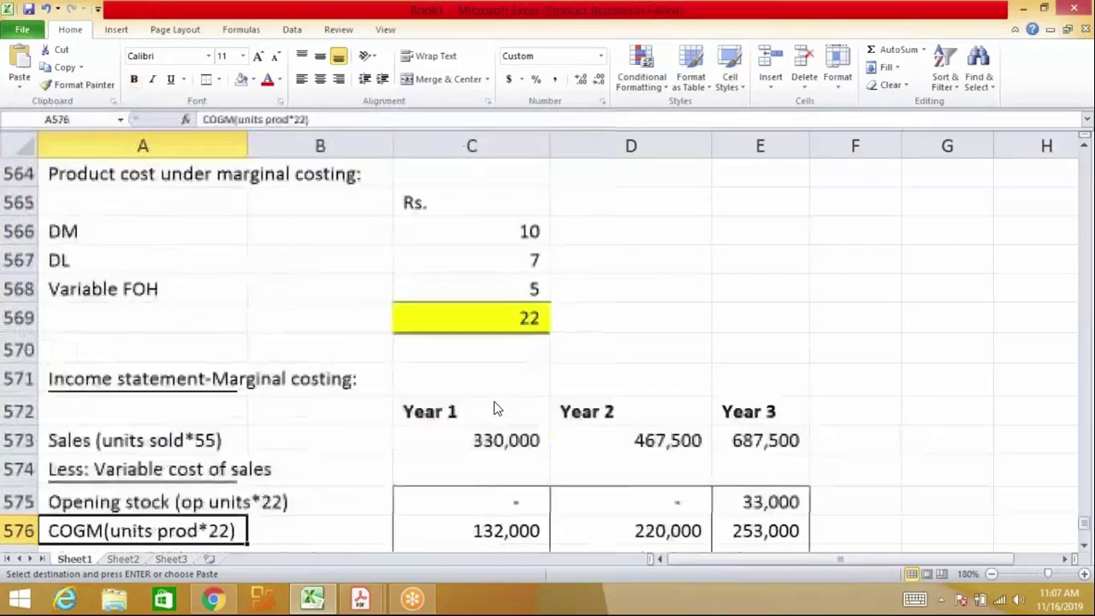
key("Up")
key("Up")
key("Up")
key("Up")
key("Up")
key("Up")
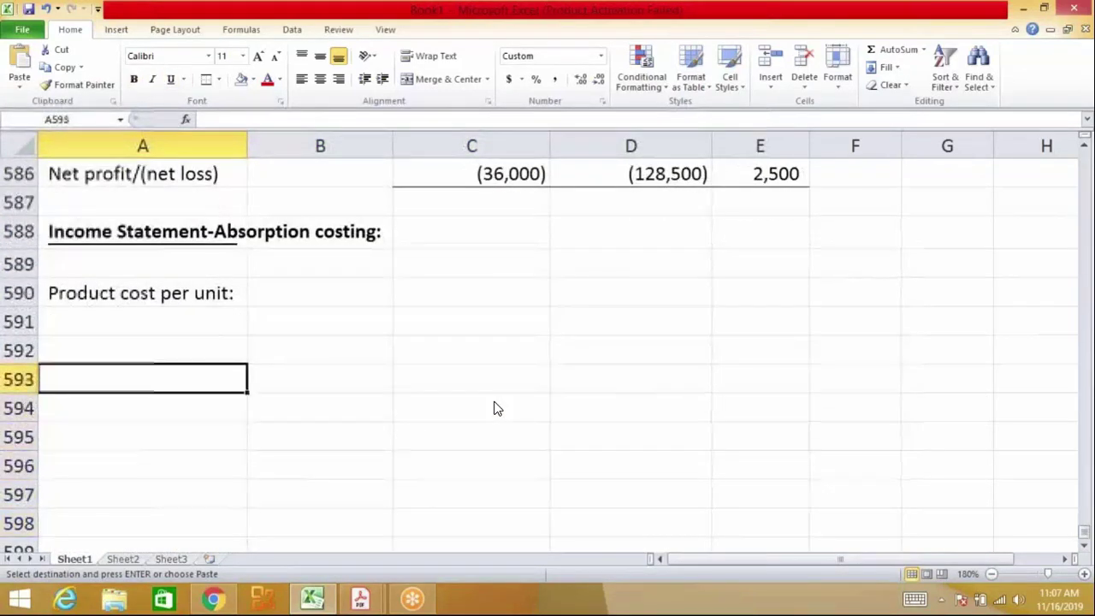
key("ctrl+v")
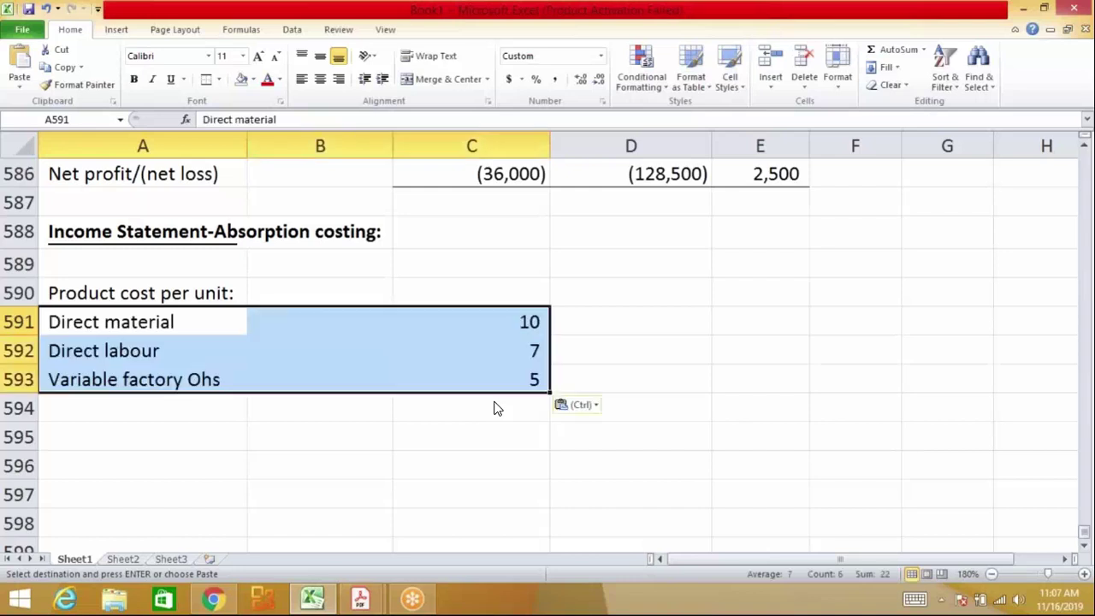
Add the currency heading "Rs." in C590 above the pasted per-unit costs
key("Up")
key("Right")
key("Right")
type("Rs.")
key("Return")
Add the label "Fixed FOH" in A594 below variable factory Ohs and go to its cost cell C594
key("Down")
key("Down")
key("Down")
key("Left")
key("Left")
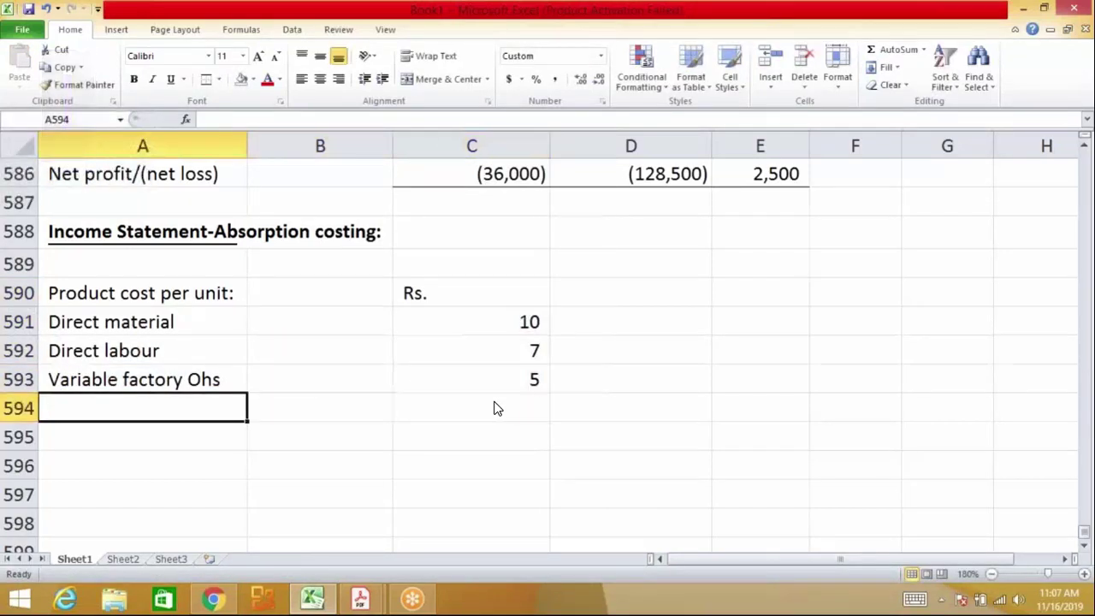
type("Fix")
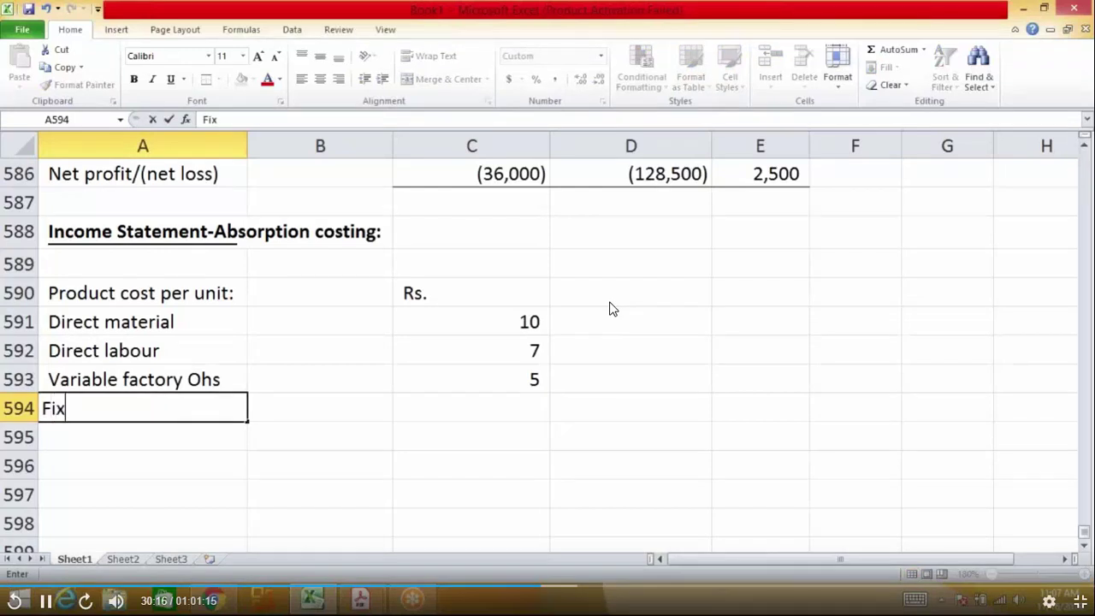
type("ed FOH")
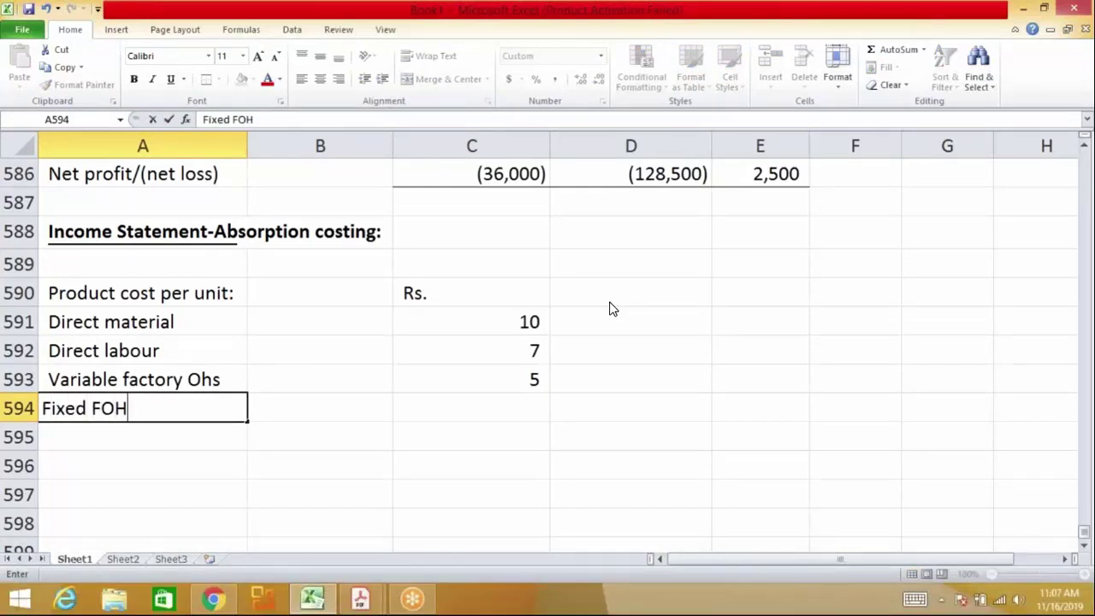
key("Return")
key("Right")
key("Right")
key("Up")
key("Right")
key("Left")
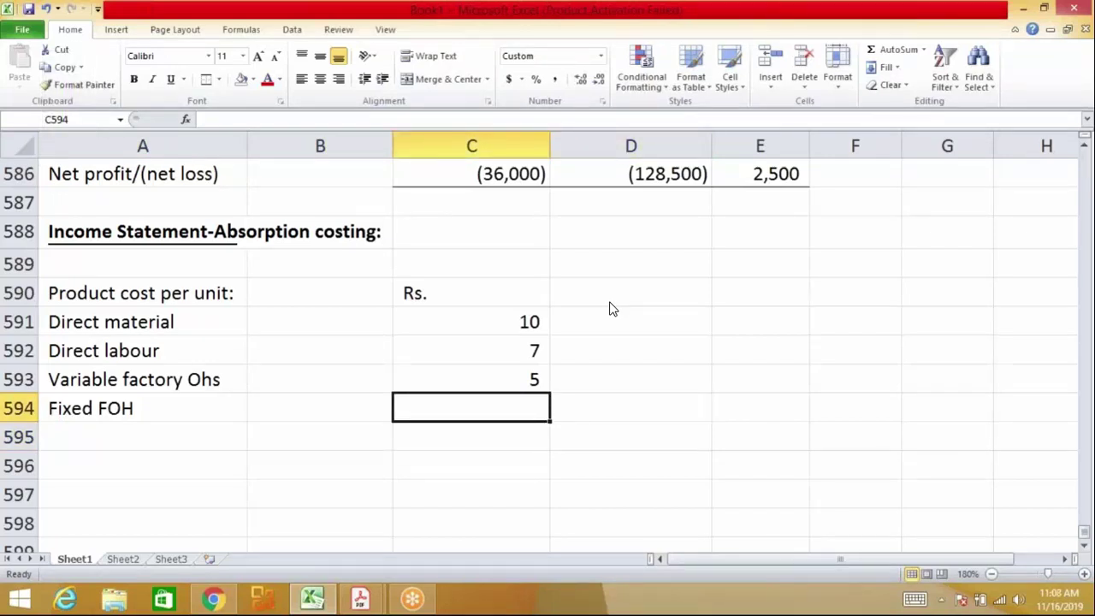
Review the units produced and fixed factory overheads of the three years in the example data, going up to C542
key("Up")
key("Up")
key("Up")
key("Up")
key("Up")
key("Up")
key("Up")
key("Up")
key("Up")
key("Up")
key("Up")
key("Up")
key("Up")
key("Up")
key("Up")
key("Up")
key("Up")
key("Up")
key("Up")
key("Up")
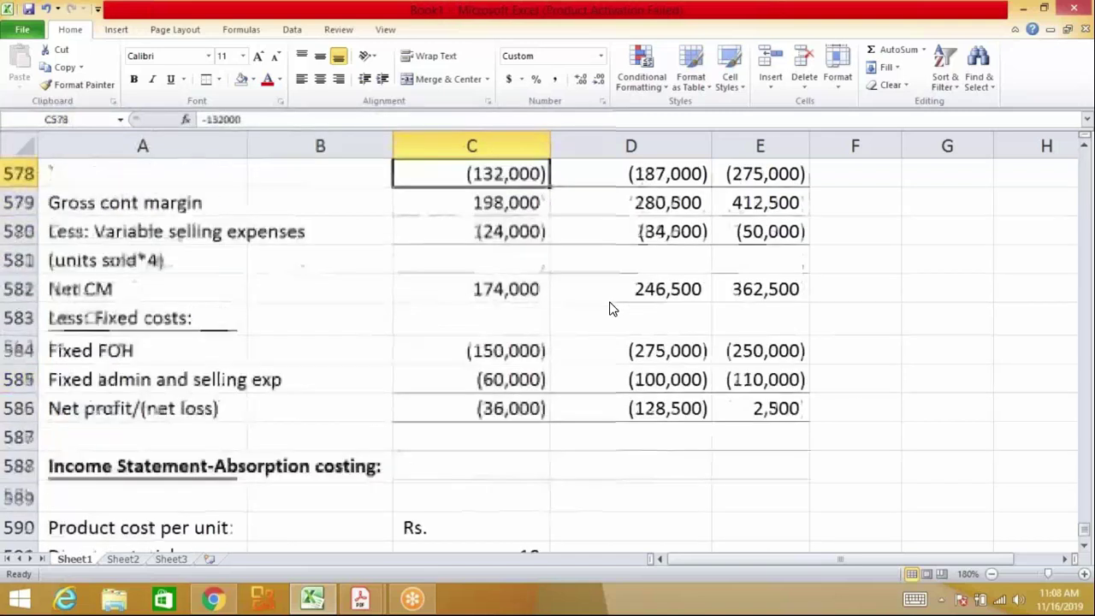
key("Up")
key("Up")
key("Up")
key("Up")
key("Up")
key("Up")
key("Up")
key("Up")
key("Up")
key("Up")
key("Up")
key("Up")
key("Up")
key("Up")
key("Up")
key("Up")
key("Up")
key("Up")
key("Up")
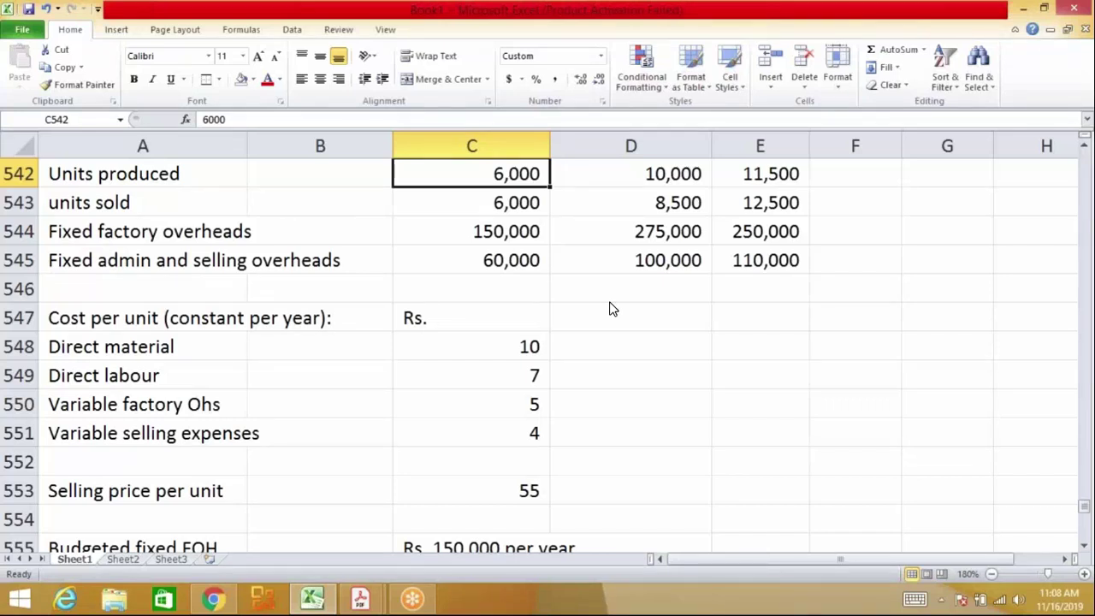
Examine the budgeted fixed FOH and budgeted production in C555:C556, plus the direct material entry in A548
key("Down")
key("Down")
key("Down")
key("Down")
key("Down")
key("Down")
key("Down")
key("Down")
key("Down")
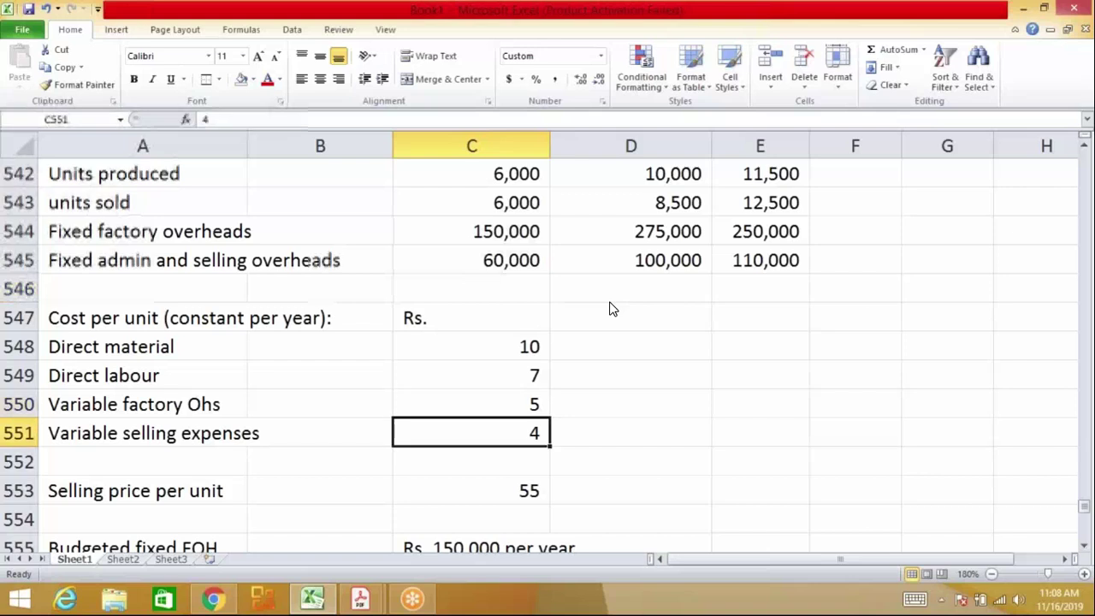
key("Down")
key("Down")
key("Down")
key("Down")
key("Down")
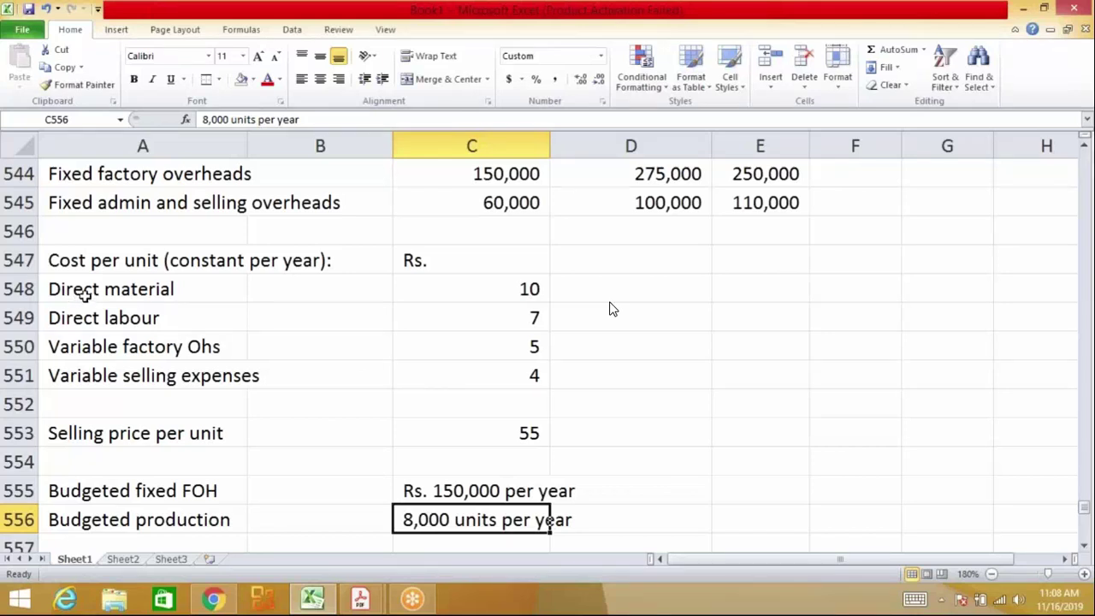
left_click(51, 293)
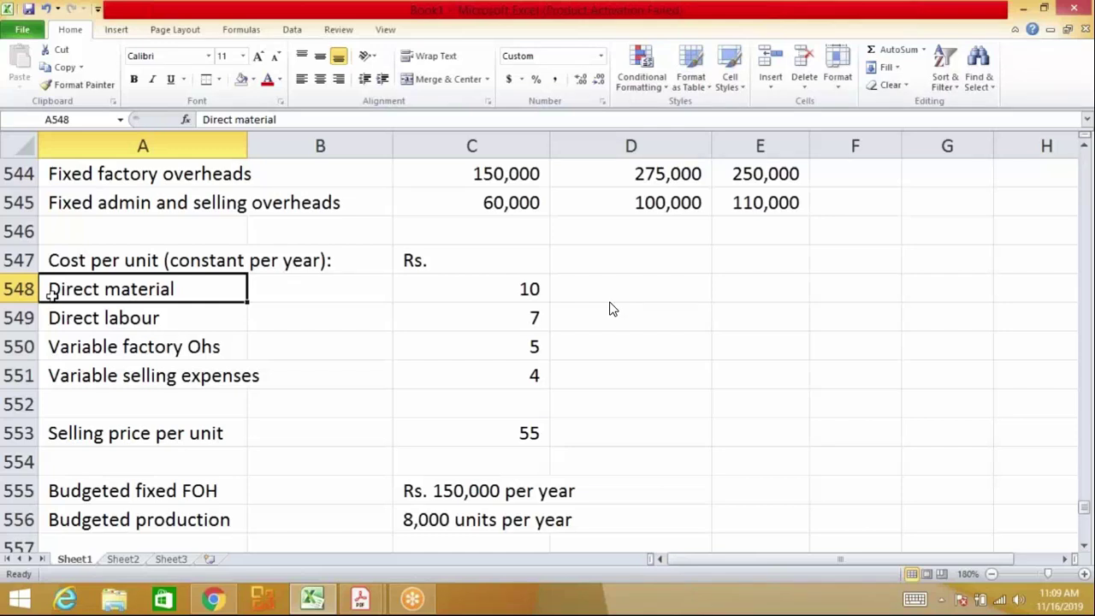
Review the yearly units and fixed overhead rows of the example data, going down to the variable selling expenses entry in A551
key("Up")
key("Up")
key("Up")
key("Up")
key("Up")
key("Up")
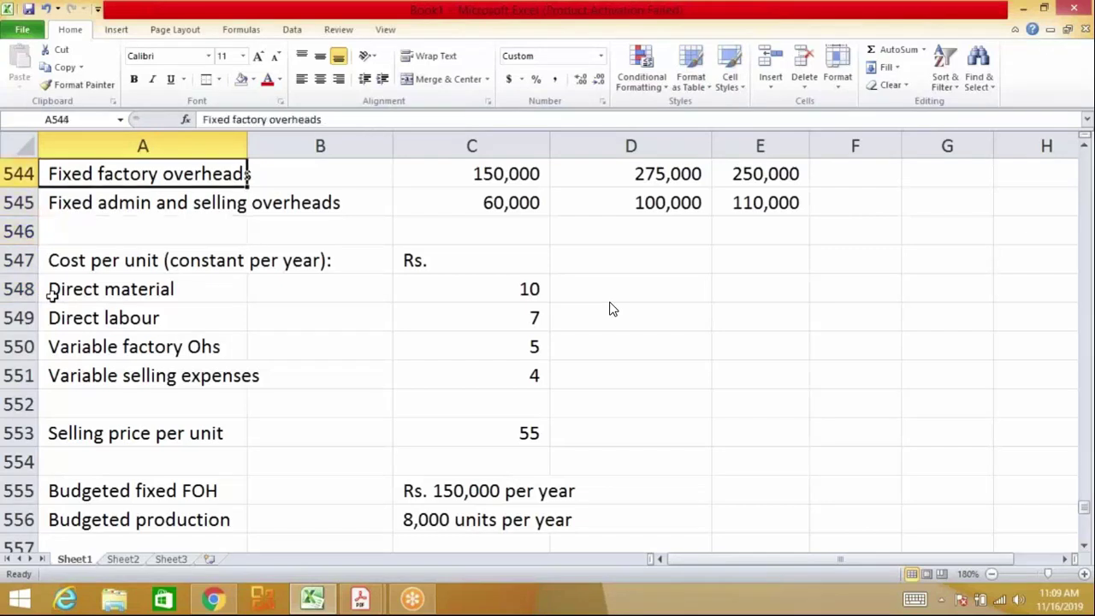
key("Up")
key("Down")
key("Down")
key("Down")
key("Down")
key("Down")
key("Down")
key("Down")
key("Down")
key("Down")
key("Down")
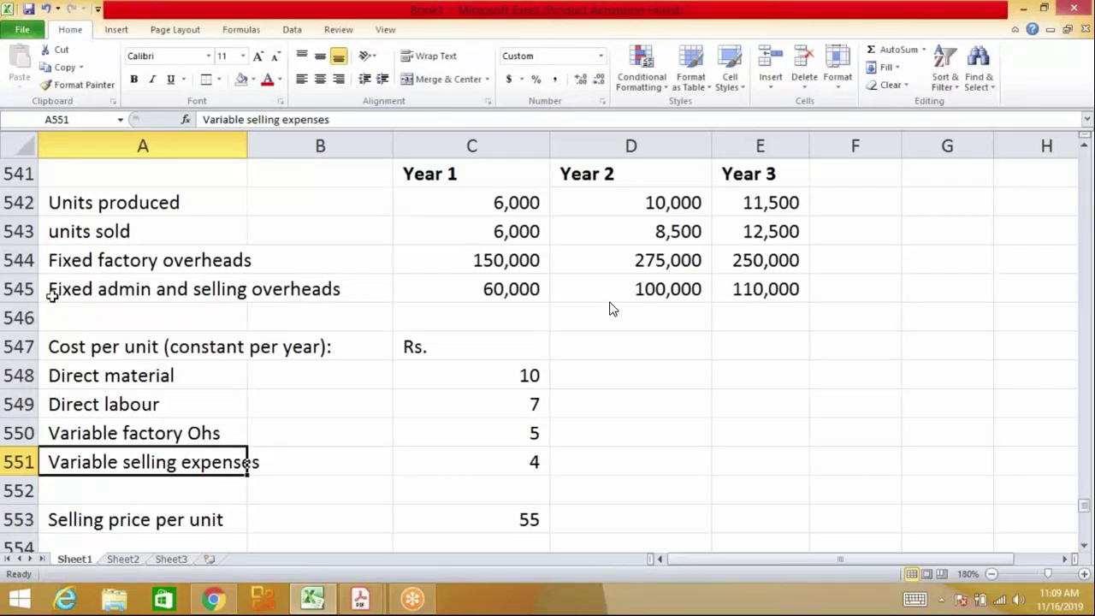
Select the variable factory Ohs line A550:C550 in the cost-per-unit data to examine its per-unit rate
key("Right")
key("Right")
key("Up")
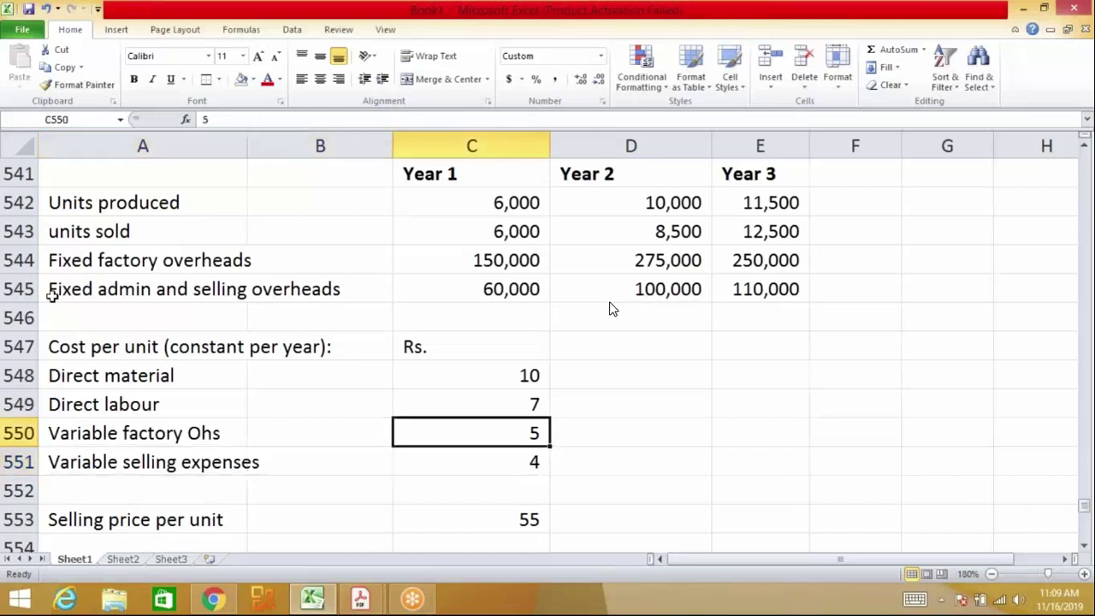
key("shift+Down")
key("shift+Up")
key("shift+Left")
key("shift+Left")
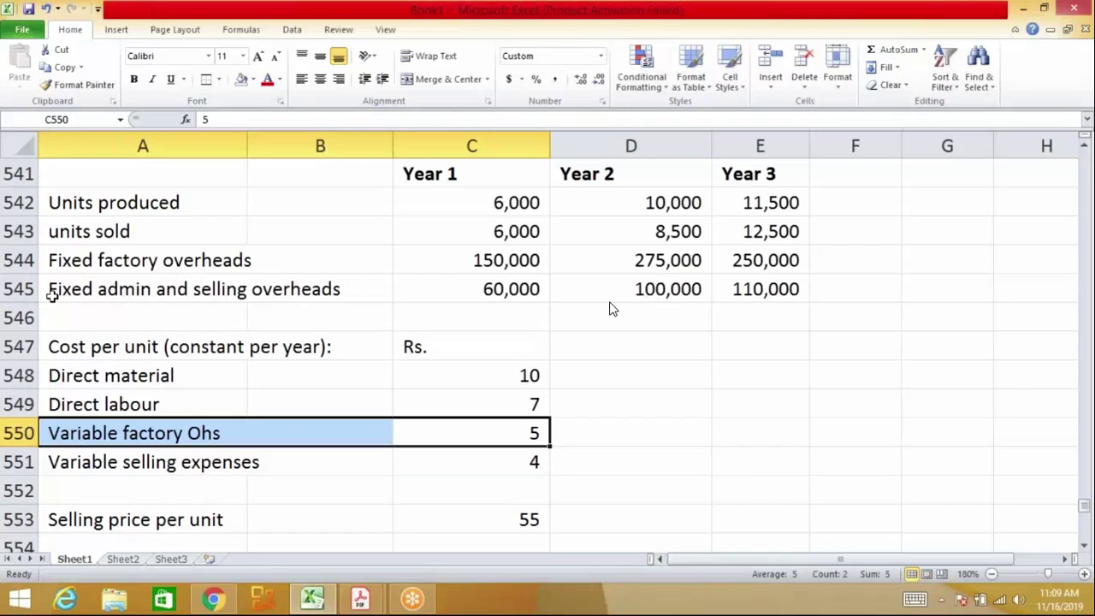
Examine the variable selling expenses, selling price and budget data, and continue down to the marginal costing income statement
key("Down")
key("shift+Left")
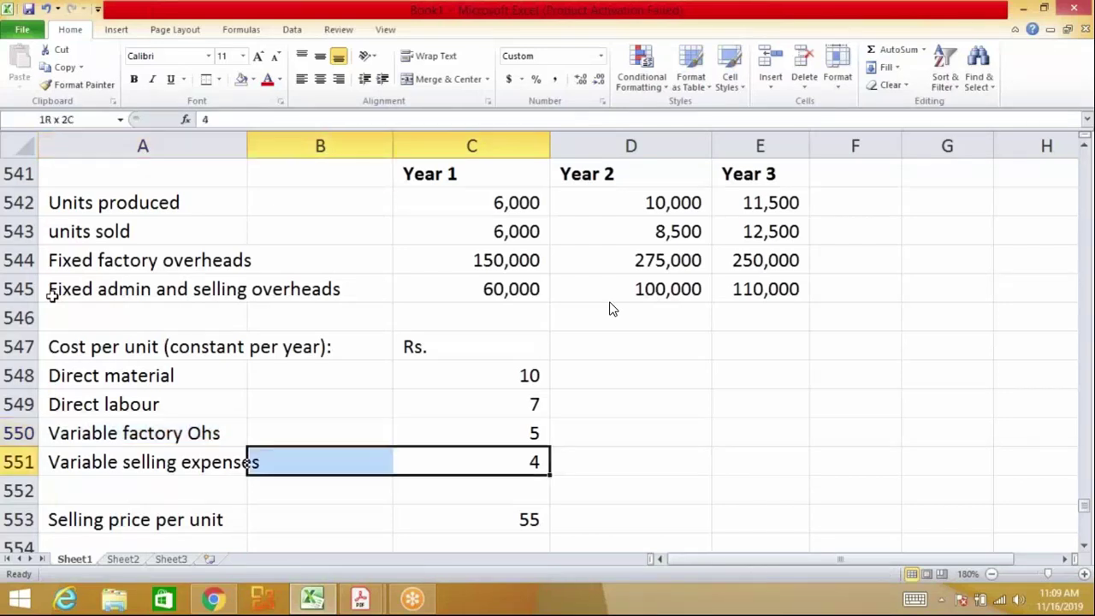
key("shift+Left")
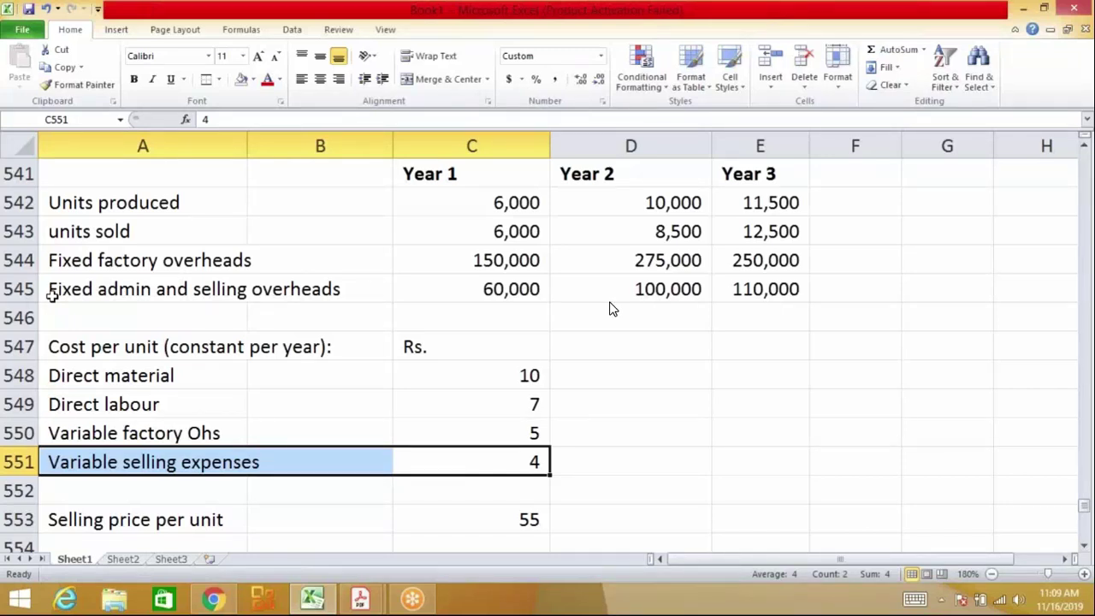
key("Down")
key("Down")
key("Down")
key("Down")
key("Down")
key("Down")
key("Down")
key("Down")
key("Down")
key("Down")
key("Down")
key("Down")
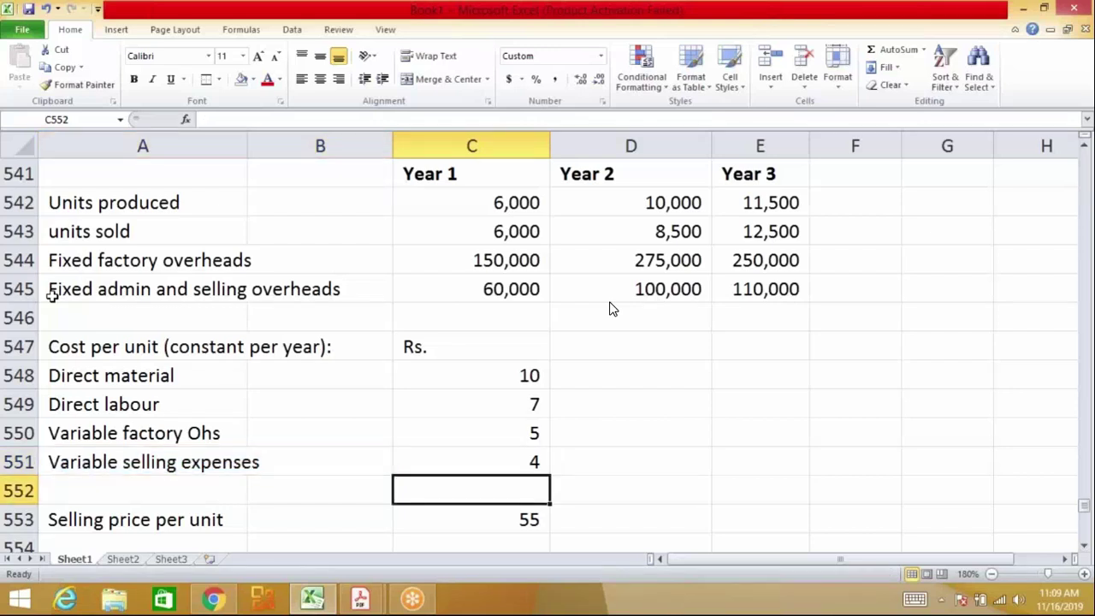
key("Down")
key("Down")
key("Down")
key("Down")
key("Down")
key("Down")
key("Down")
key("Down")
key("Down")
key("Down")
key("Down")
key("Down")
key("Down")
key("Down")
key("Down")
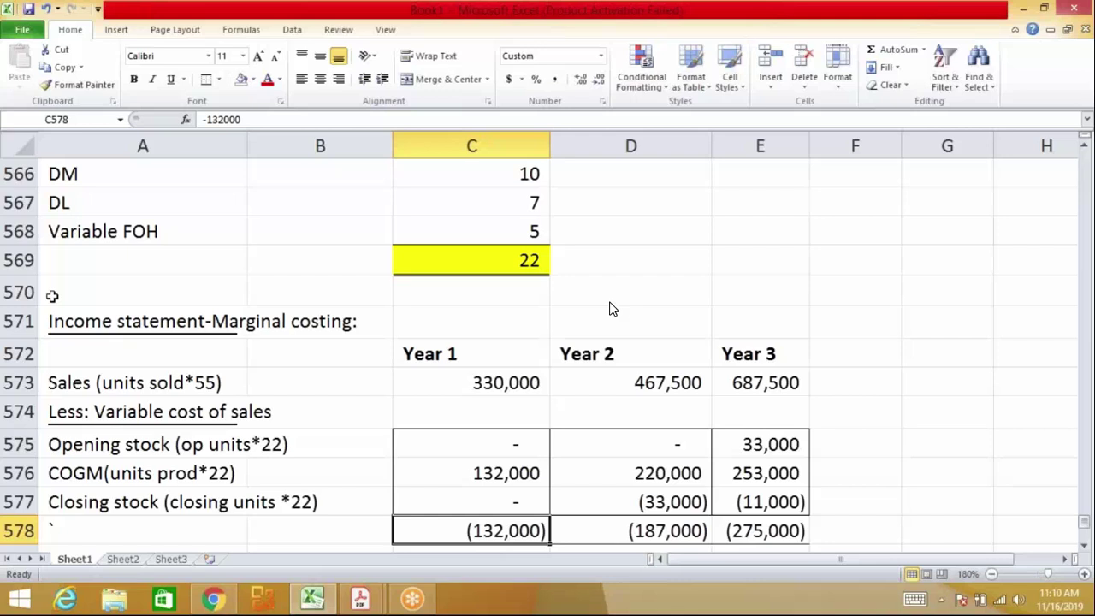
Review the rest of the marginal costing statement and the absorption costing product cost lines through Variable factory Ohs
key("Down")
key("Down")
key("Down")
key("Down")
key("Down")
key("Down")
key("Down")
key("Down")
key("Down")
key("Down")
key("Down")
key("Down")
key("Down")
key("Down")
key("Down")
key("Down")
key("Down")
key("Down")
key("Down")
key("Up")
key("Up")
key("Up")
key("Up")
key("shift+Left")
key("shift+Left")
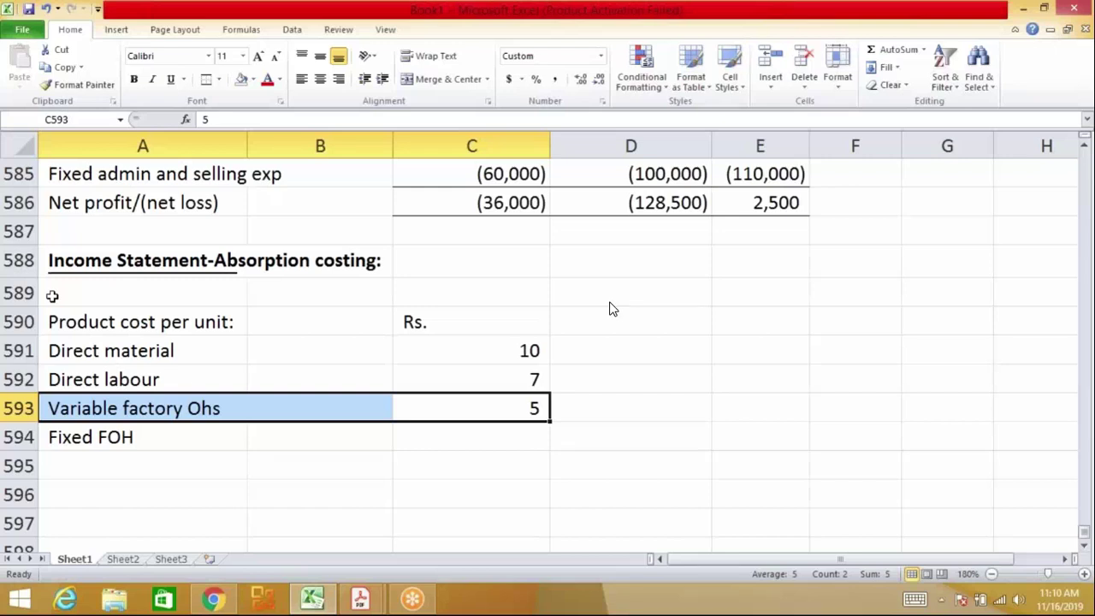
Extend the Fixed FOH label under the absorption product cost to read "Fixed FOH (150,000/8,000)"
key("Down")
key("Left")
key("Left")
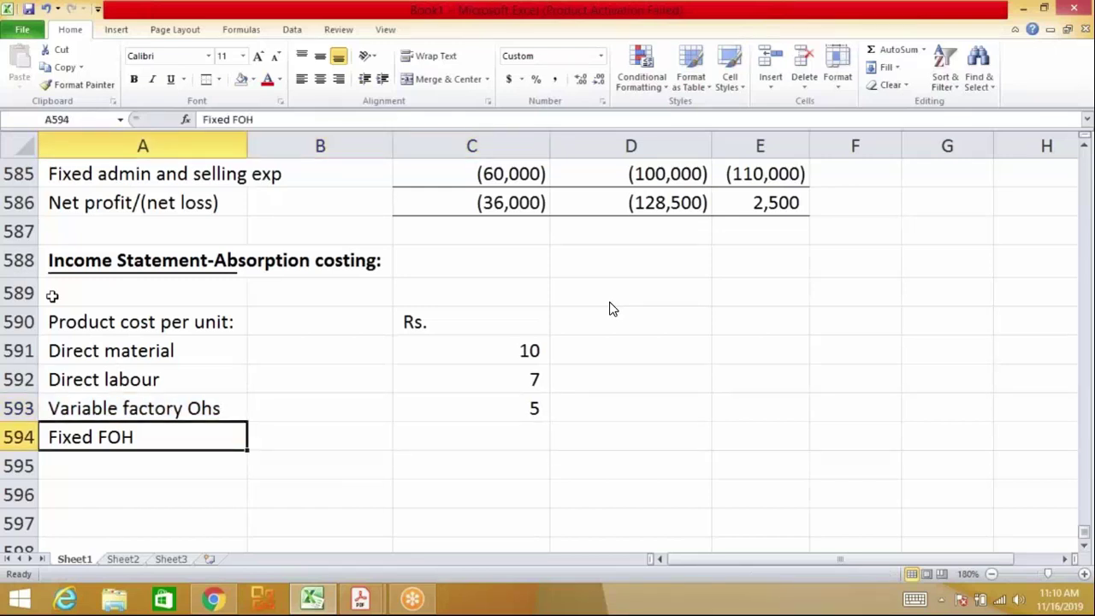
key("F2")
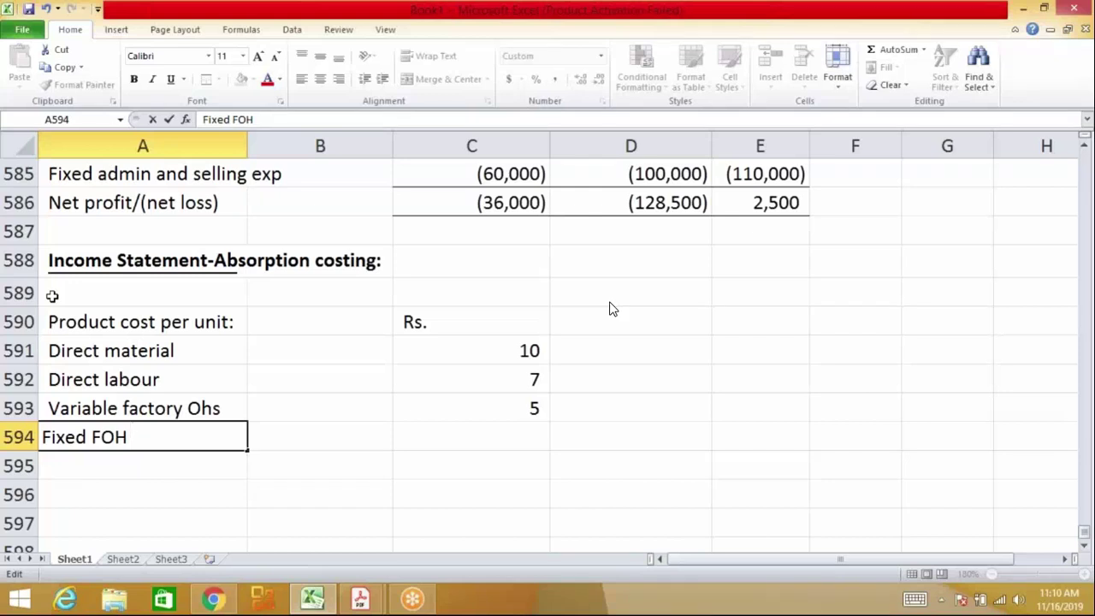
type("(150,000")
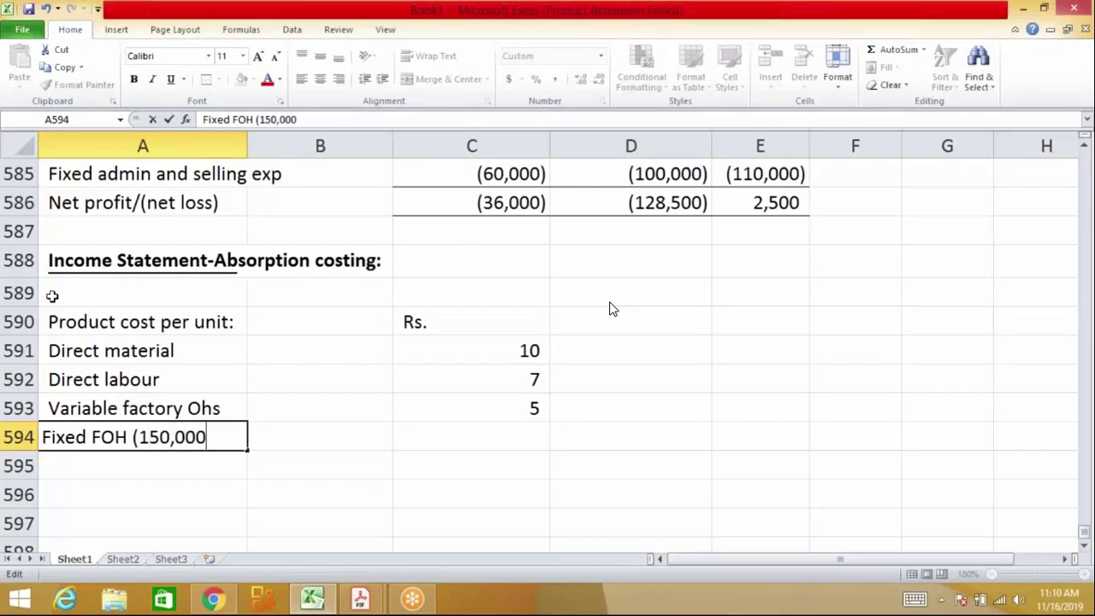
type("/")
type("8,000)")
key("Return")
Calculate the fixed FOH per unit in C594 with the formula =150000/8000
key("Right")
key("Right")
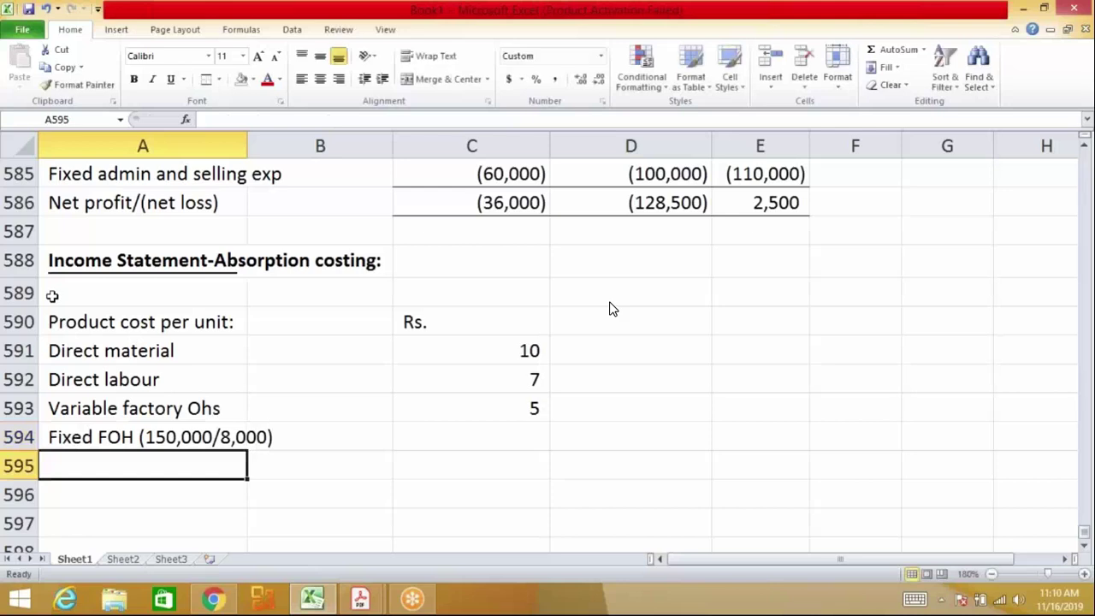
key("Up")
type("=150000?")
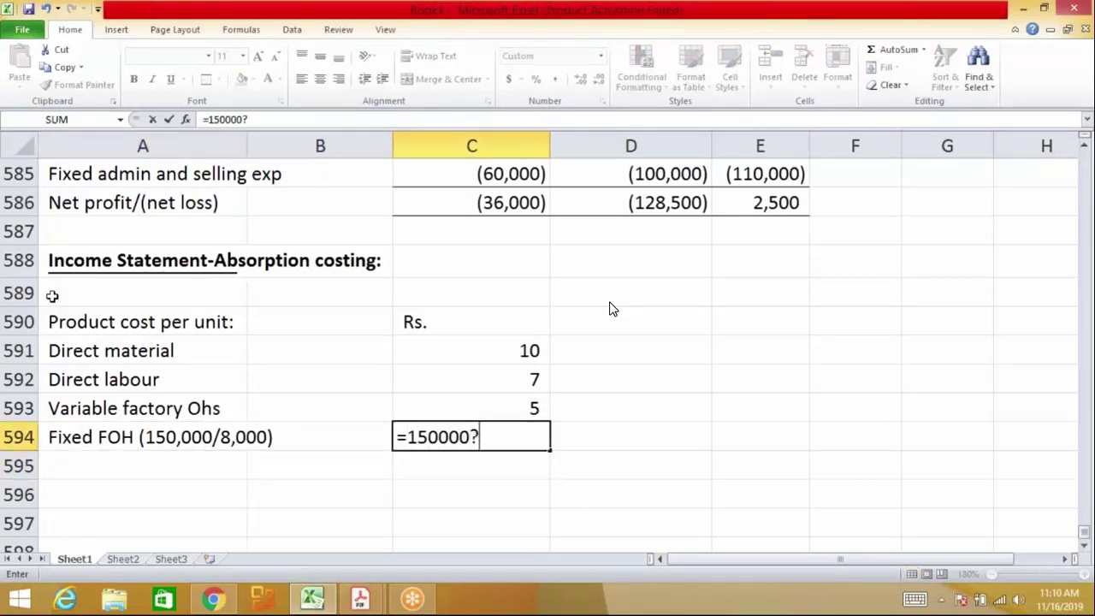
key("BackSpace")
type("/8000")
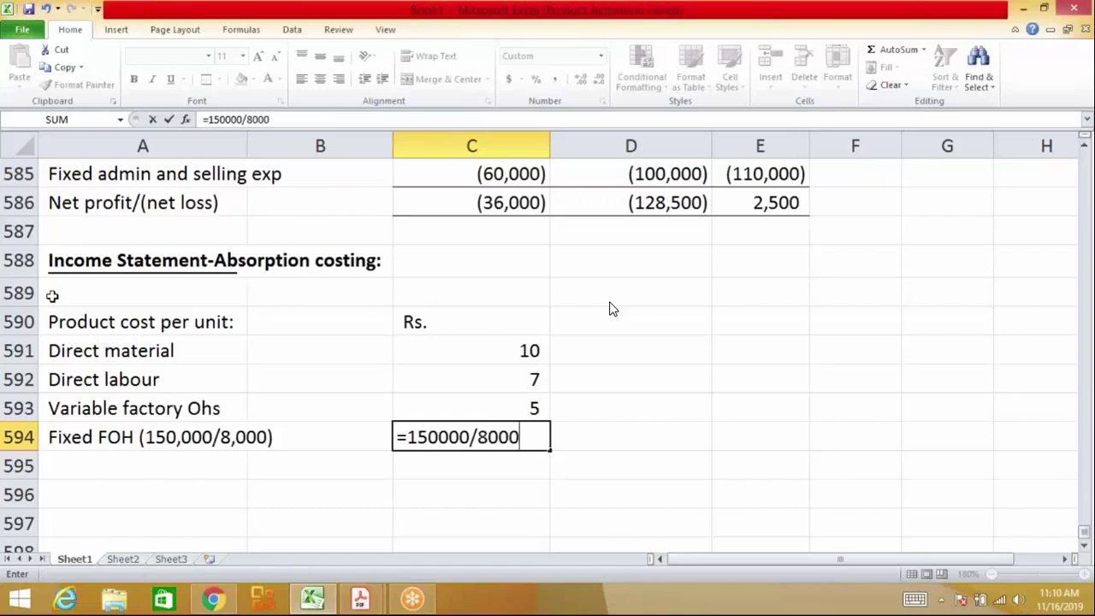
key("Return")
key("Up")
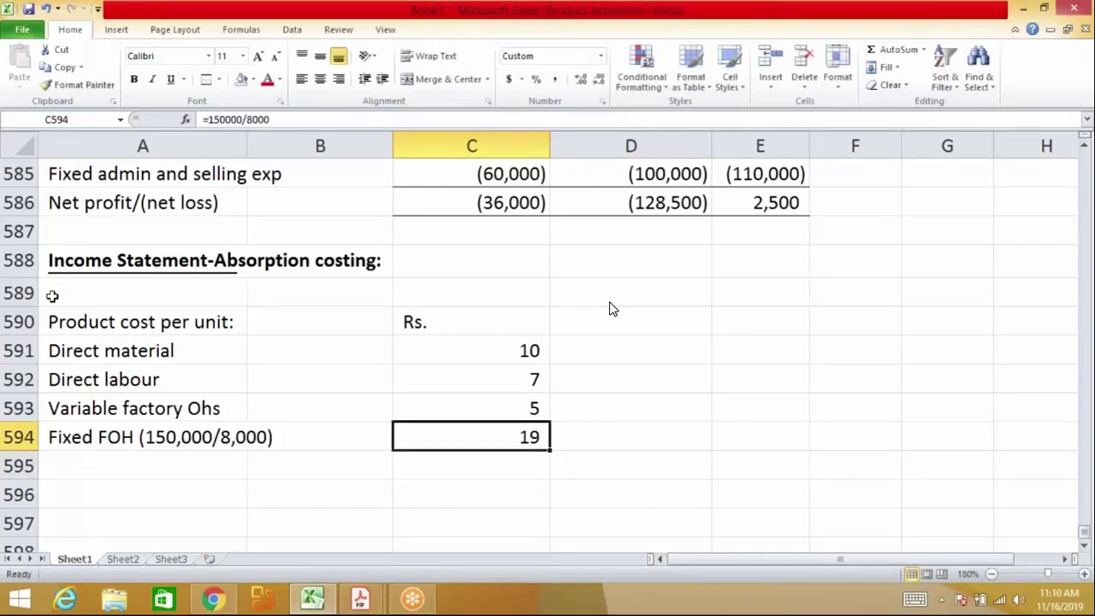
Check the budgeted fixed FOH and budgeted production figures in the problem data above the marginal costing section
key("Up")
key("Up")
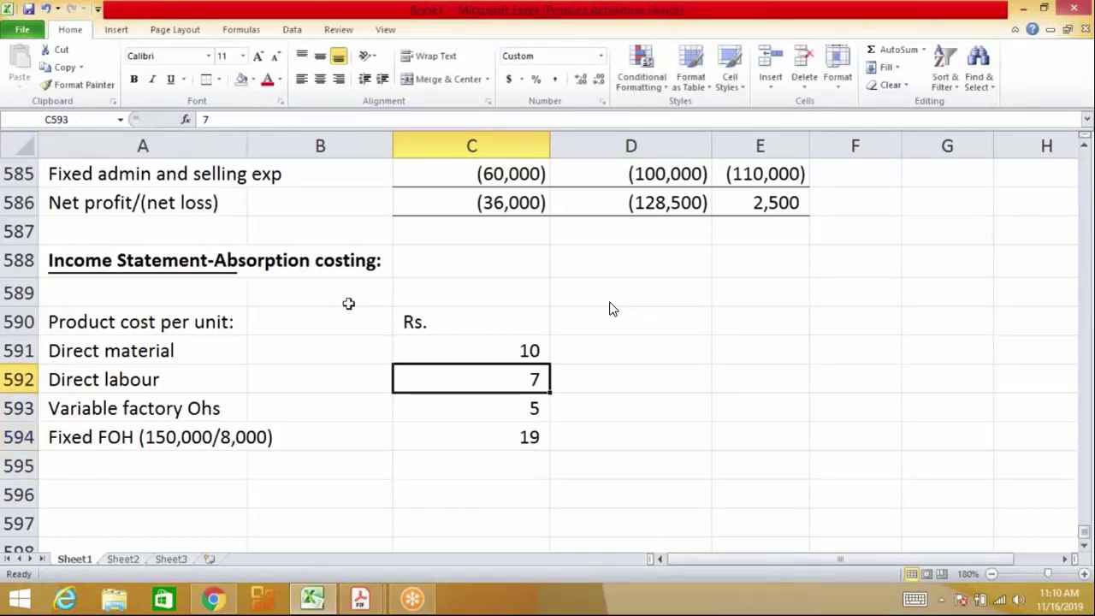
key("Up")
key("Up")
key("Up")
key("Up")
key("Up")
key("Up")
key("Up")
key("Up")
key("Up")
key("Up")
key("Up")
key("Up")
key("Up")
key("Up")
key("Up")
key("Up")
key("Up")
key("Up")
key("Up")
key("Up")
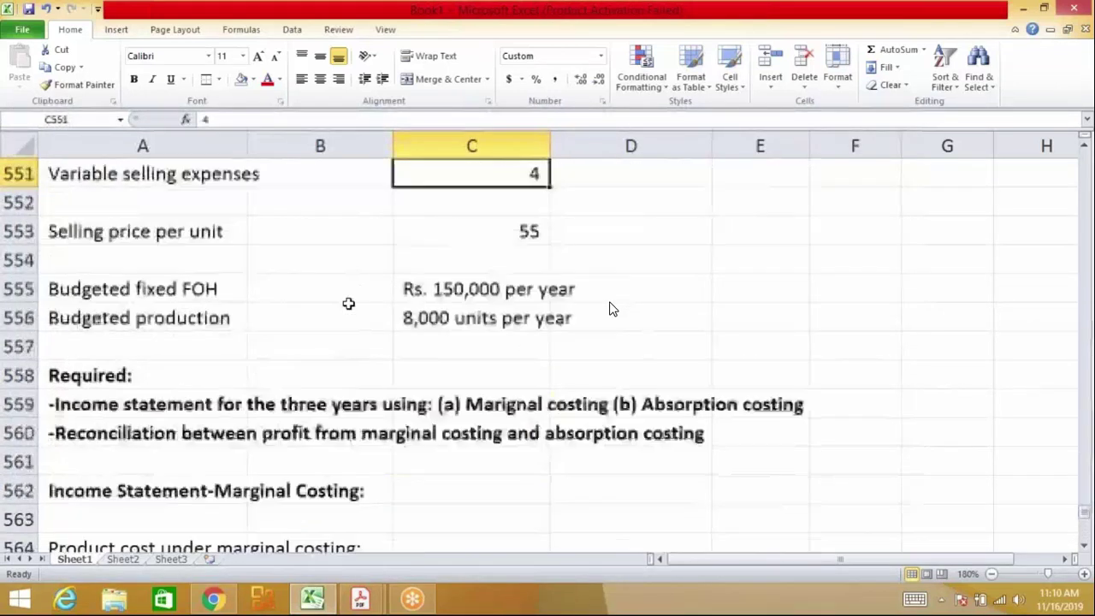
key("Up")
Apply the comma number style to the fixed FOH per unit in C594 so it shows two decimals
key("Down")
key("Down")
key("Down")
key("Down")
key("Down")
key("Down")
key("Down")
key("Down")
key("Down")
key("Down")
key("Down")
key("Down")
key("Down")
key("Down")
key("Down")
key("Down")
key("Down")
key("Down")
key("Down")
key("Down")
key("Down")
key("Down")
key("Down")
key("Down")
key("Down")
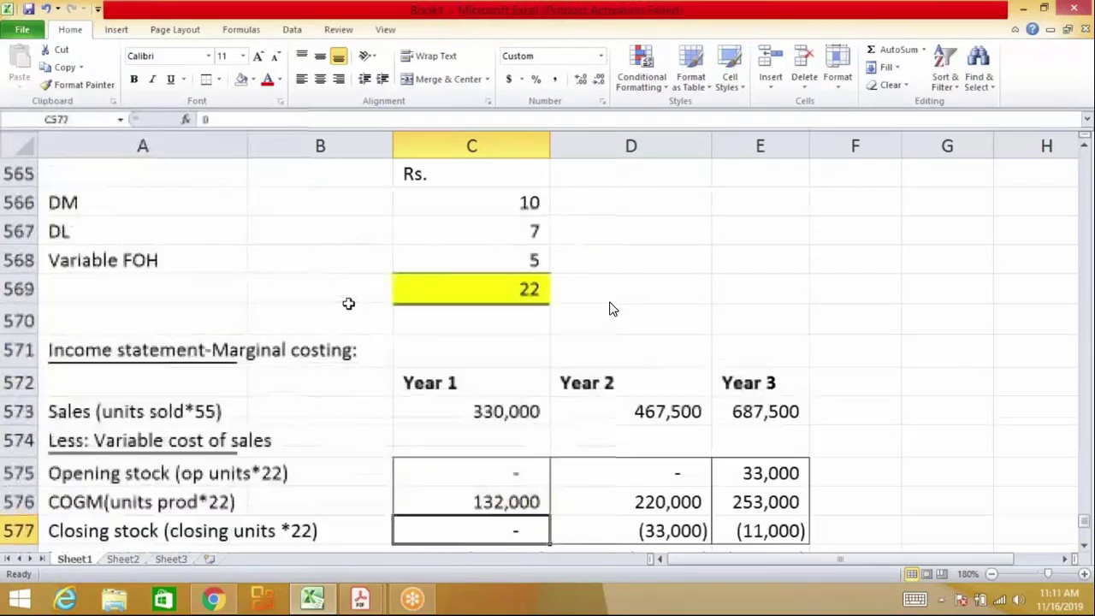
key("Down")
key("Down")
key("Down")
key("Down")
key("Down")
key("Down")
key("Down")
key("Down")
key("Down")
key("Down")
key("Down")
key("Down")
key("Down")
key("Down")
key("Down")
key("Down")
key("Down")
key("Down")
key("Up")
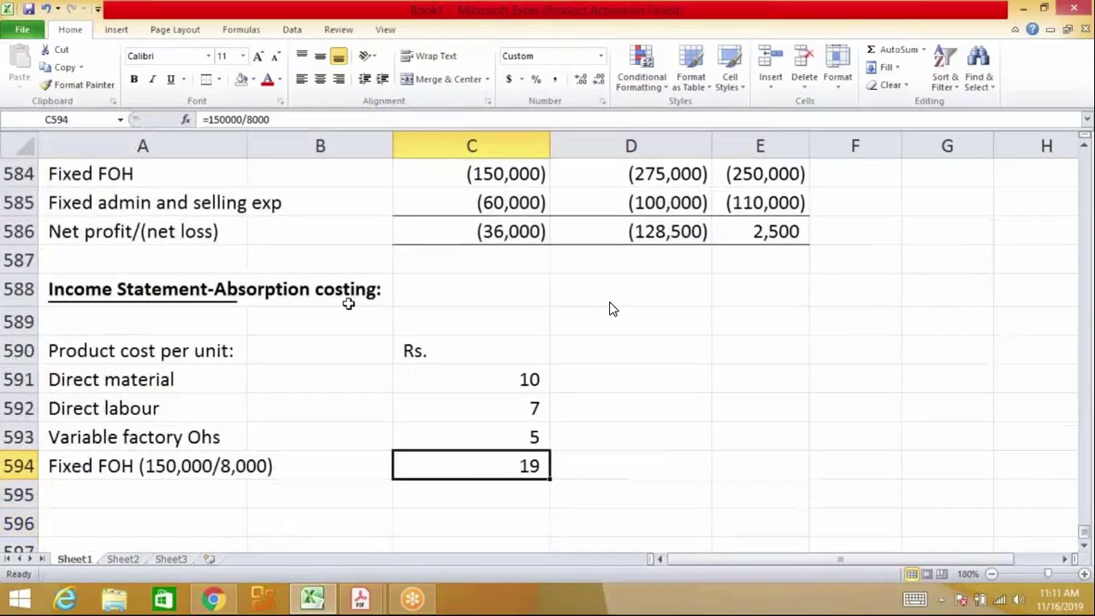
left_click(554, 78)
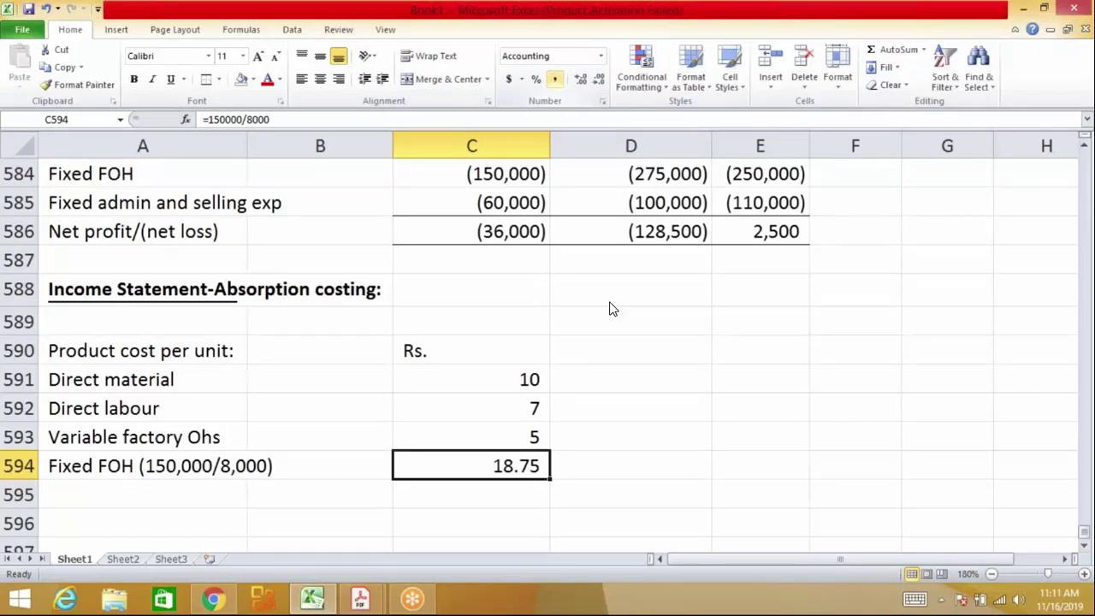
Review the units produced row for Year 1 in the Example 1 problem data
key("Up")
key("Up")
key("Up")
key("Up")
key("Up")
key("Up")
key("Up")
key("Up")
key("Up")
key("Up")
key("Up")
key("Up")
key("Up")
key("Up")
key("Up")
key("Up")
key("Up")
key("Up")
key("Up")
key("Up")
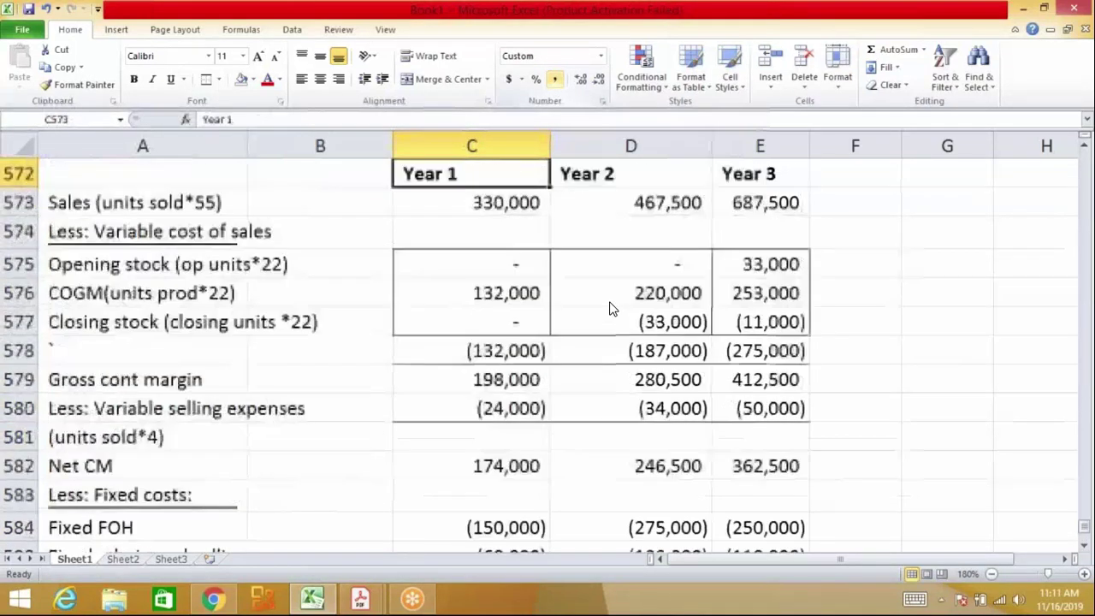
key("Up")
key("Up")
key("Up")
key("Up")
key("Up")
key("Up")
key("Up")
key("Up")
key("Up")
key("Up")
key("Up")
key("Up")
key("Up")
key("Up")
key("Up")
key("Up")
key("Up")
key("Up")
key("Down")
key("Down")
key("Down")
key("Down")
key("Down")
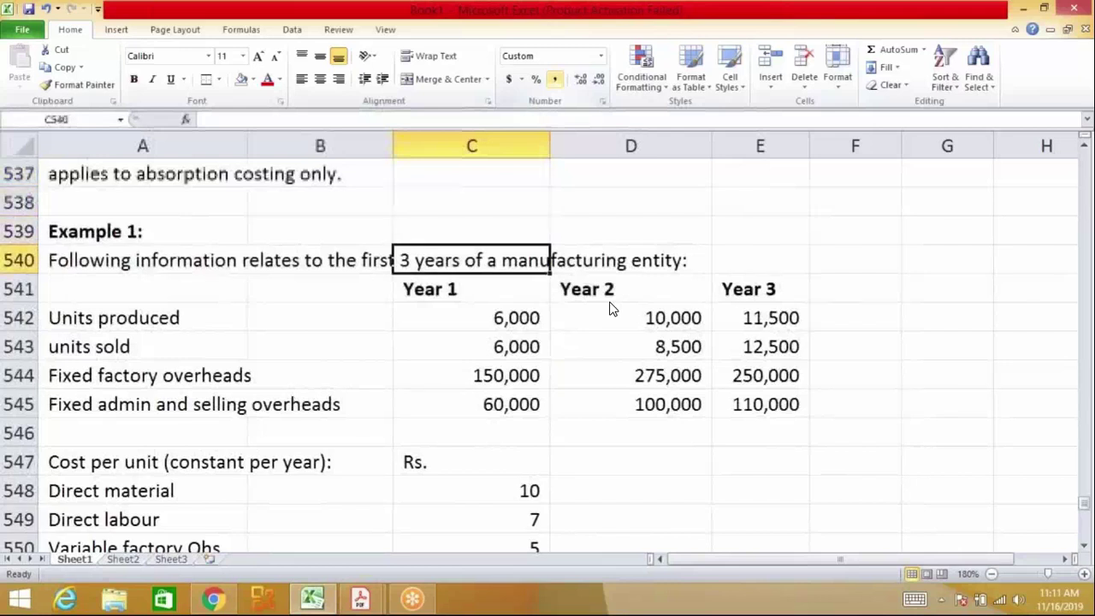
key("Down")
key("Left")
key("Left")
key("Up")
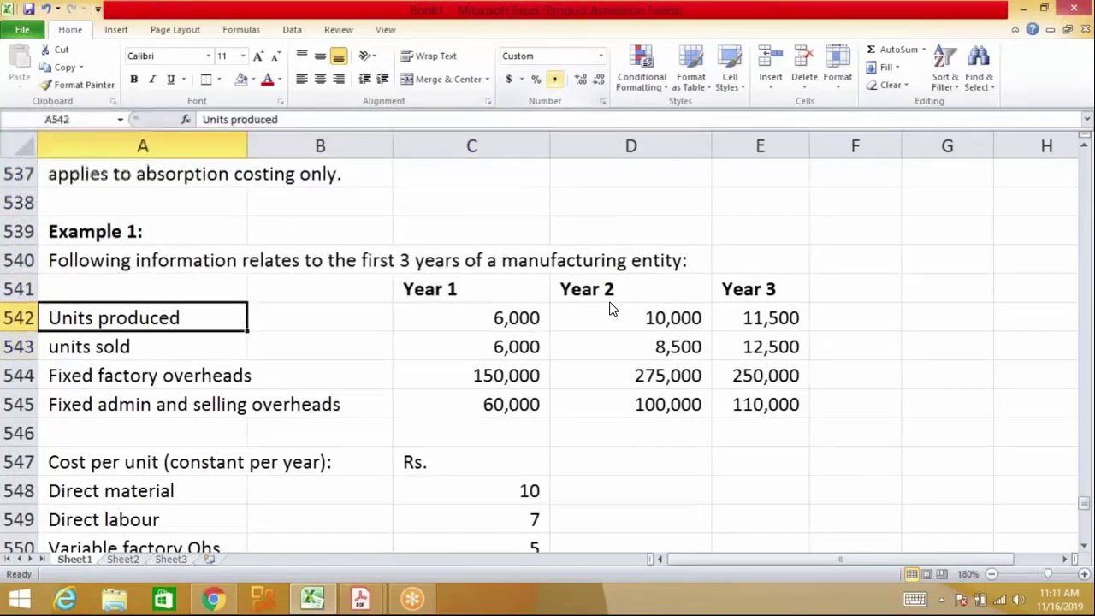
key("shift+Right")
key("shift+Right")
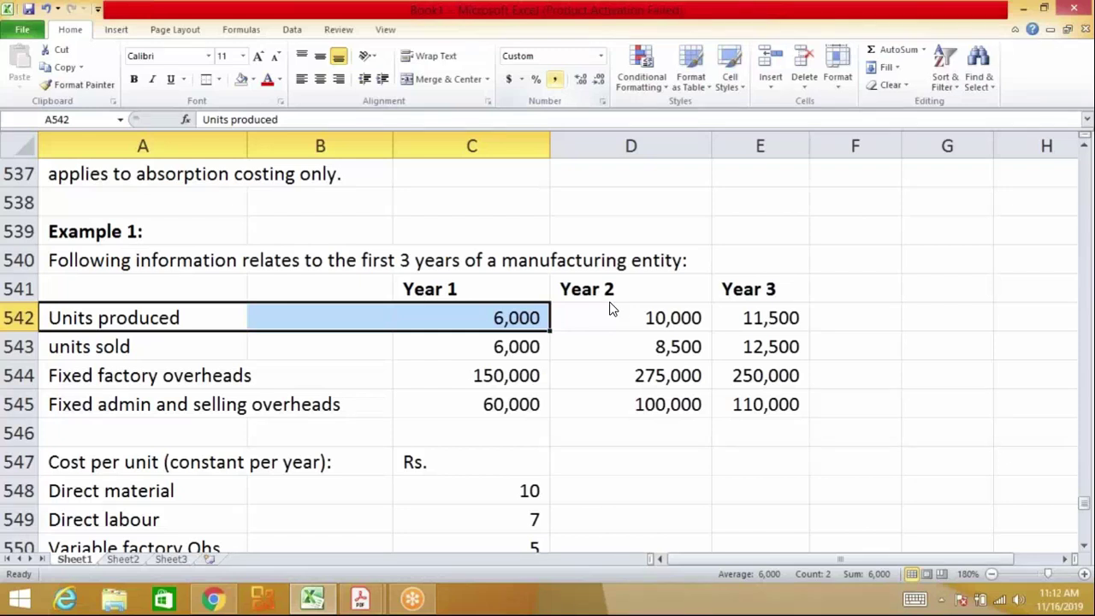
Compare it with the budgeted fixed FOH and budgeted production given below the selling price per unit
key("Down")
key("Down")
key("Down")
key("Down")
key("Down")
key("Down")
key("Down")
key("Down")
key("Down")
key("Down")
key("Down")
key("Down")
key("Down")
key("Down")
key("Down")
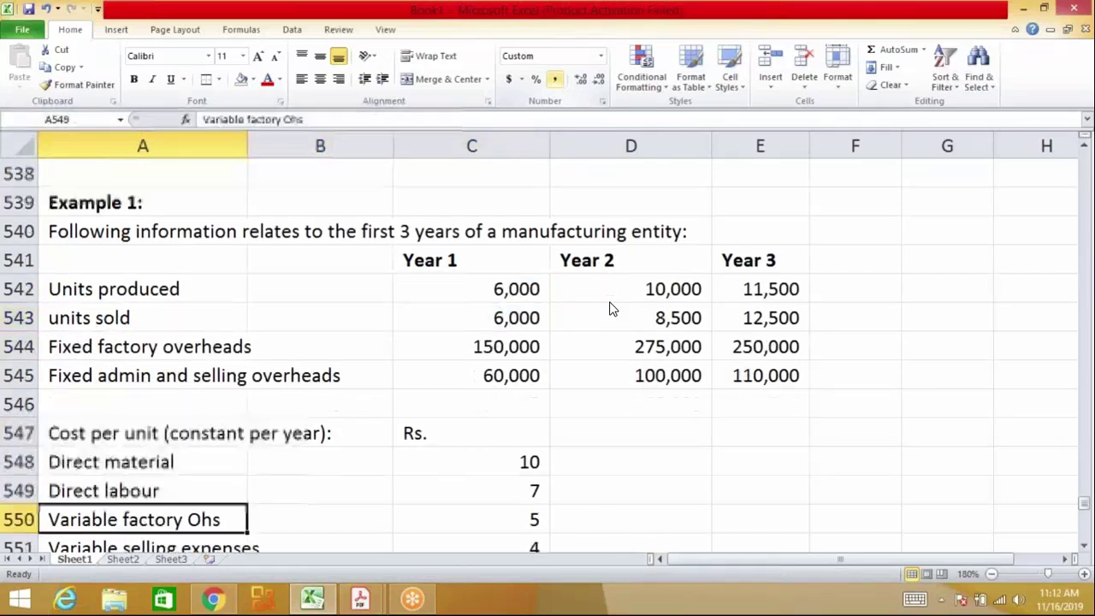
key("Up")
key("Up")
key("Right")
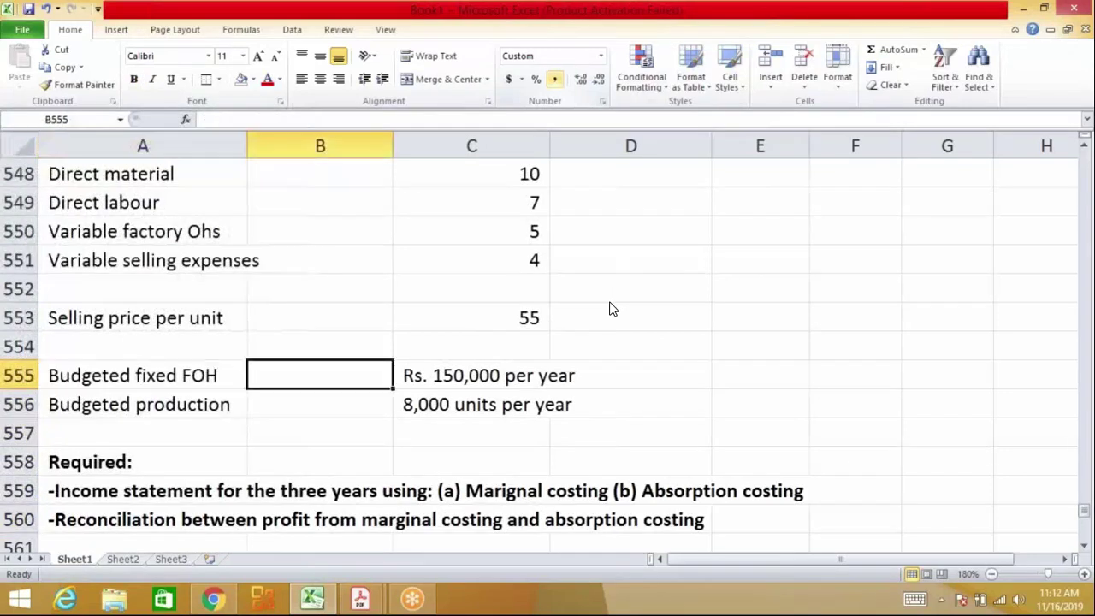
key("Right")
key("Down")
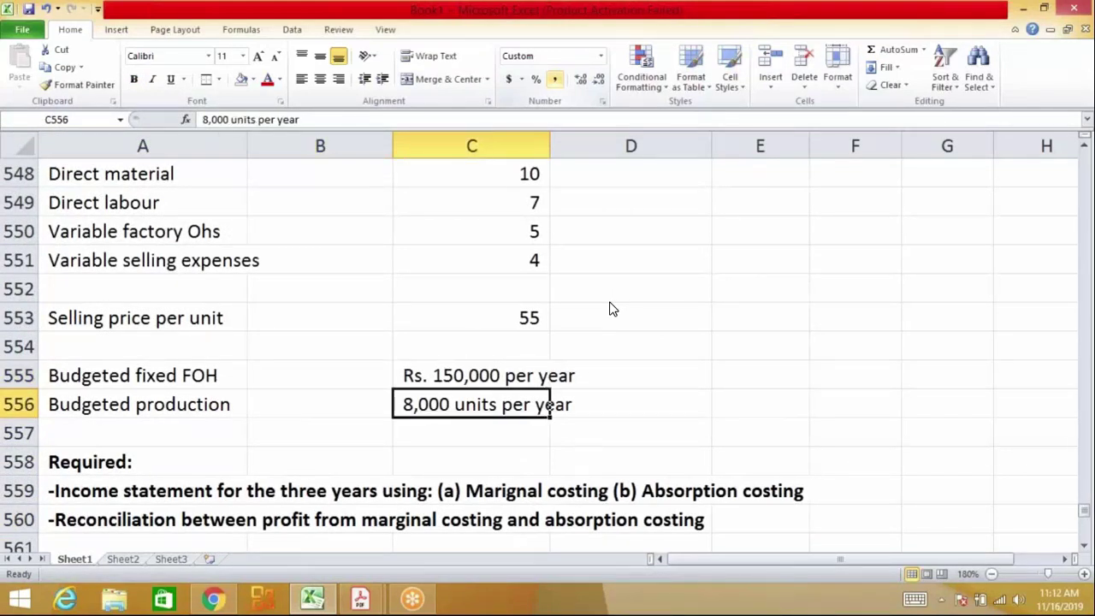
Apply a top and double bottom border to C595, the total cell of the absorption product cost per unit
key("Down")
key("Down")
key("Down")
key("Down")
key("Down")
key("Down")
key("Down")
key("Down")
key("Down")
key("Down")
key("Down")
key("Down")
key("Down")
key("Down")
key("Down")
key("Down")
key("Down")
key("Down")
key("Down")
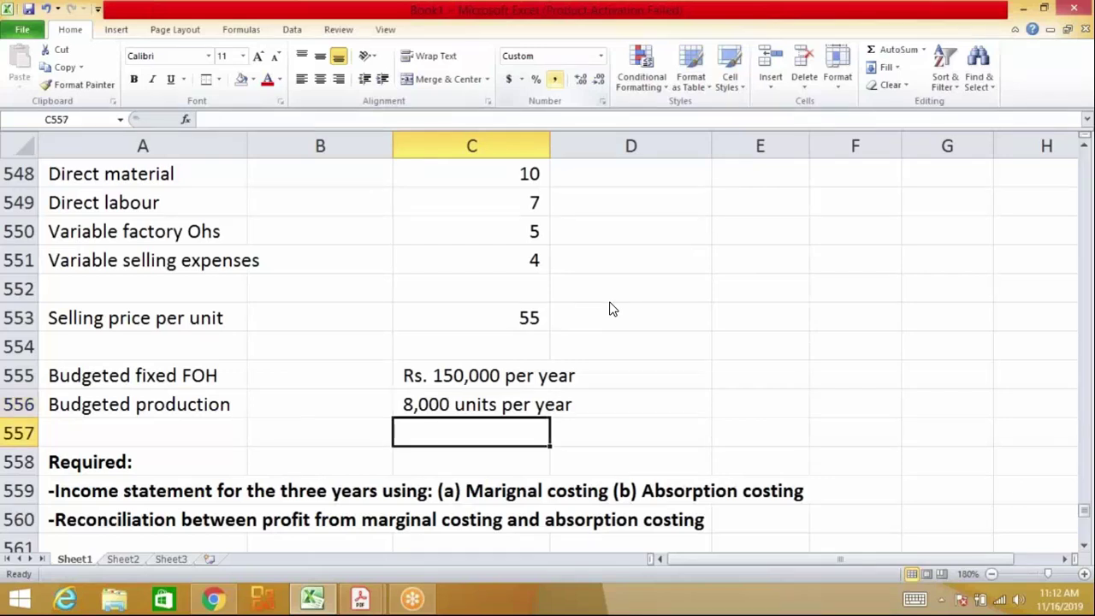
key("Down")
key("Down")
key("Down")
key("Down")
key("Down")
key("Down")
key("Down")
key("Down")
key("Down")
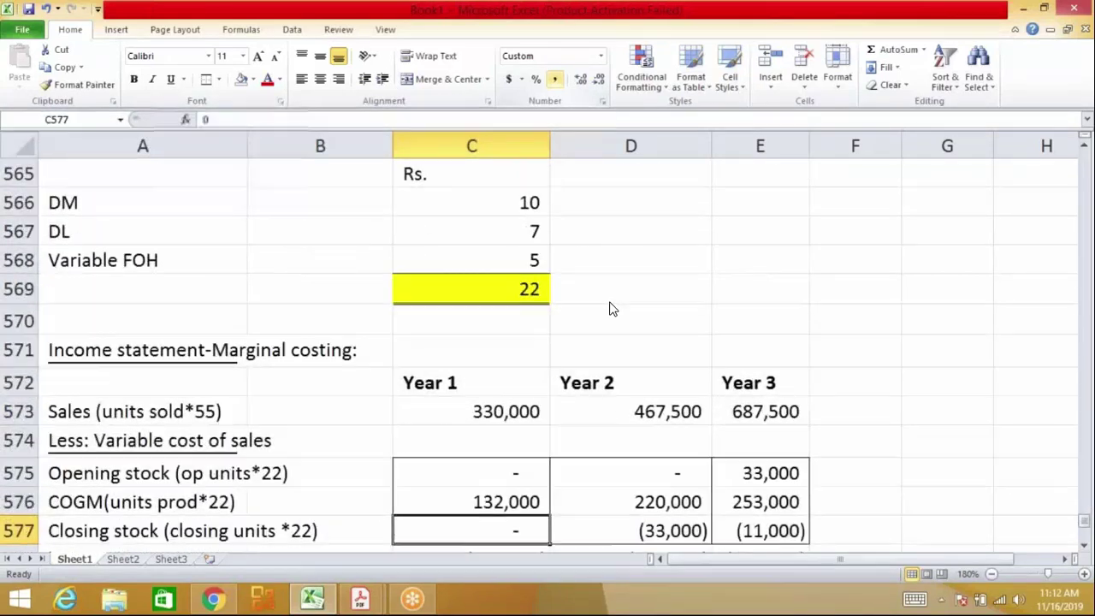
key("Down")
key("Down")
key("Down")
key("Down")
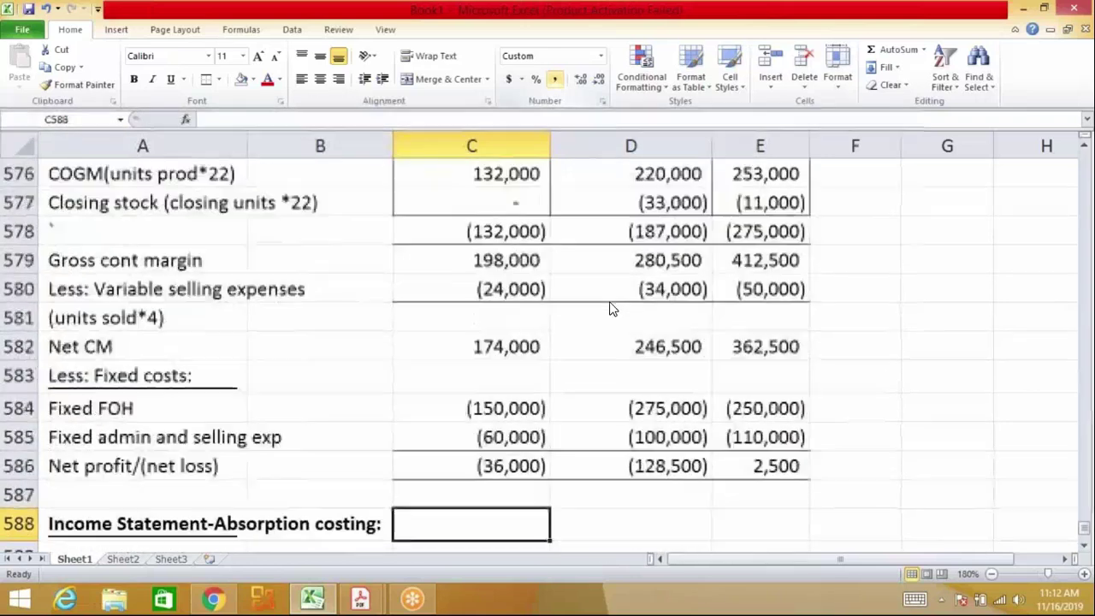
key("Down")
key("Down")
key("Down")
key("Down")
key("Down")
key("Down")
key("Down")
key("Down")
key("Down")
key("Up")
key("Up")
key("Up")
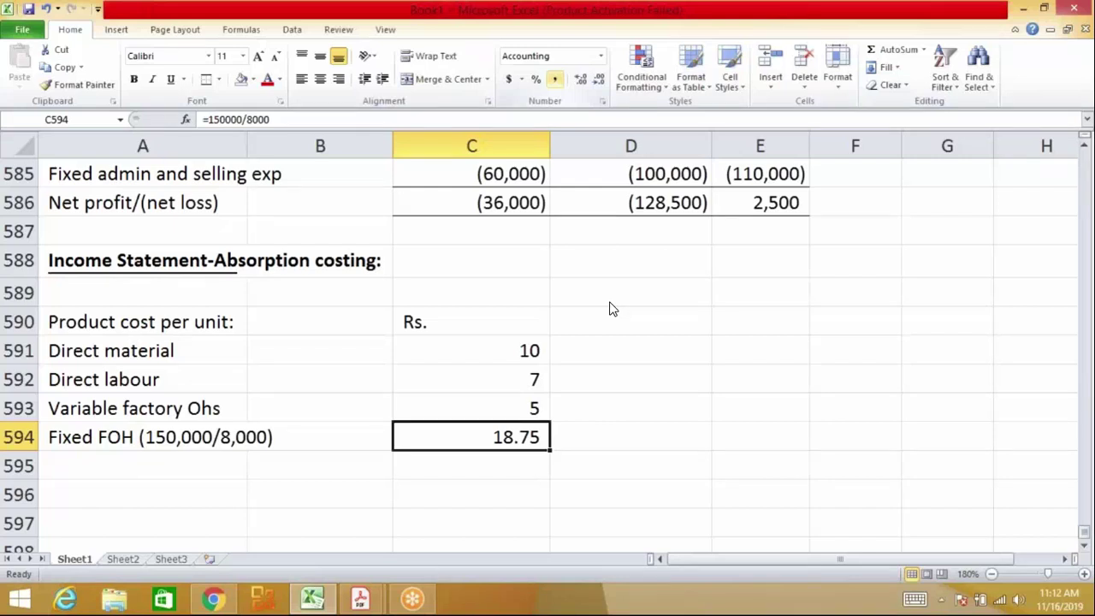
key("Down")
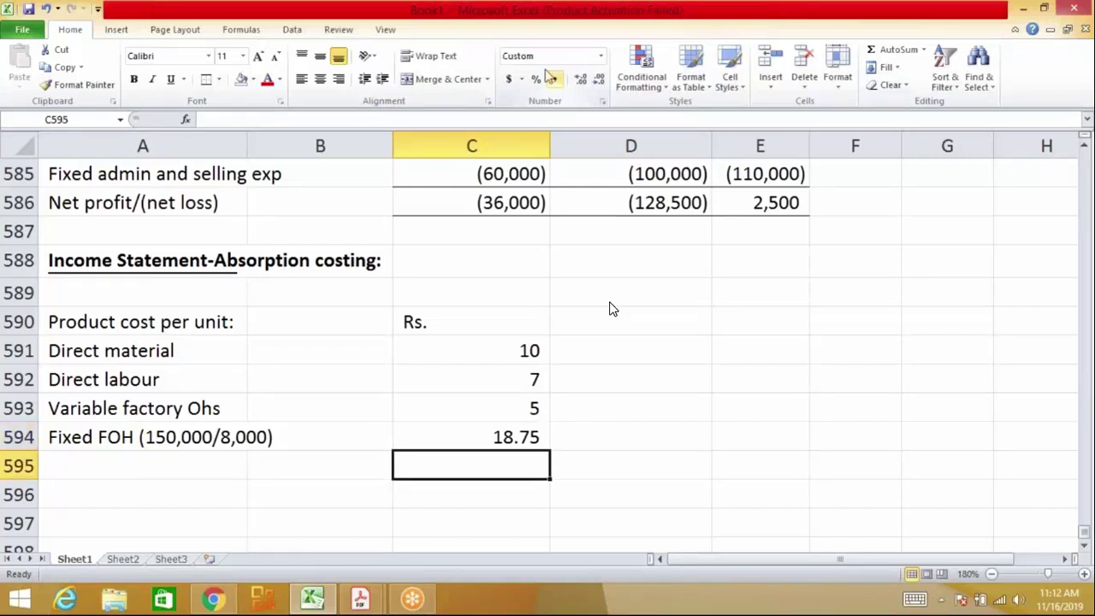
left_click(219, 79)
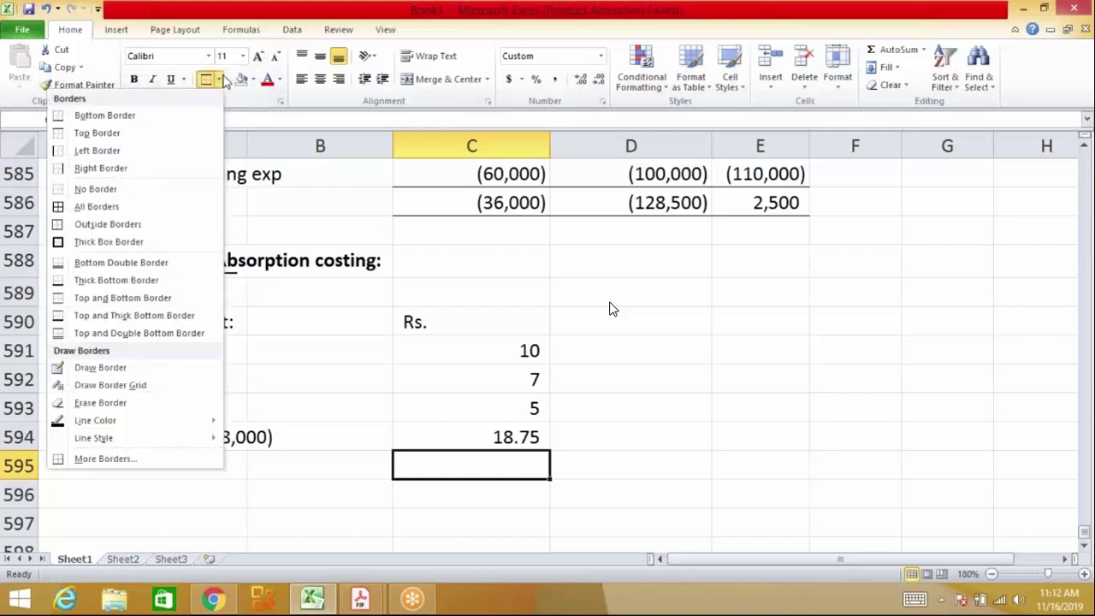
key("Escape")
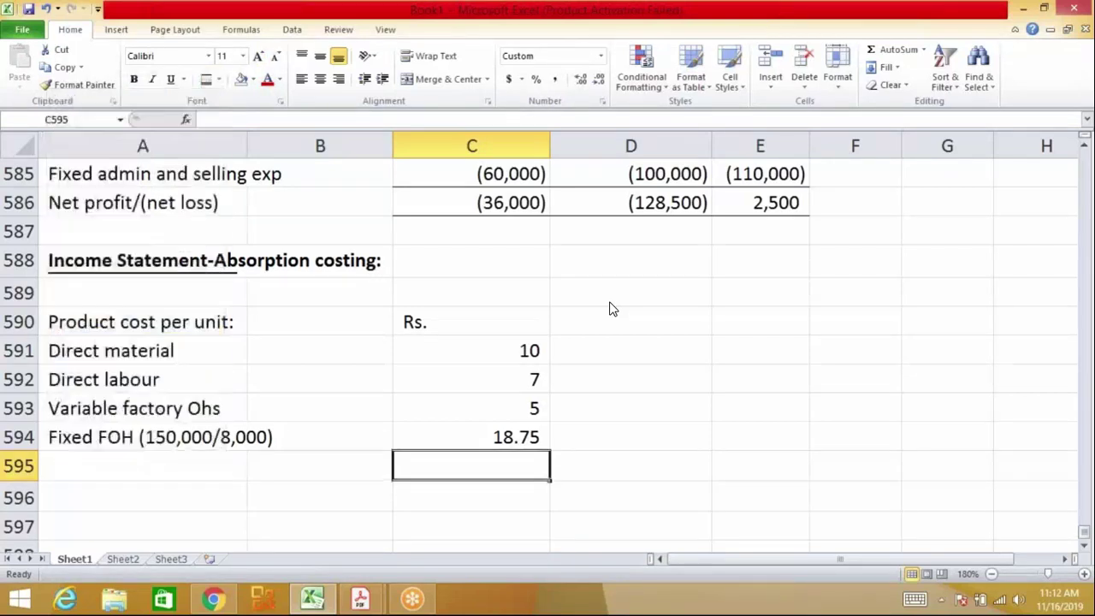
Total the product cost per unit in C595 with =SUM(C591:C594) and apply the comma style with two decimals
key("alt+equal")
key("ctrl+Return")
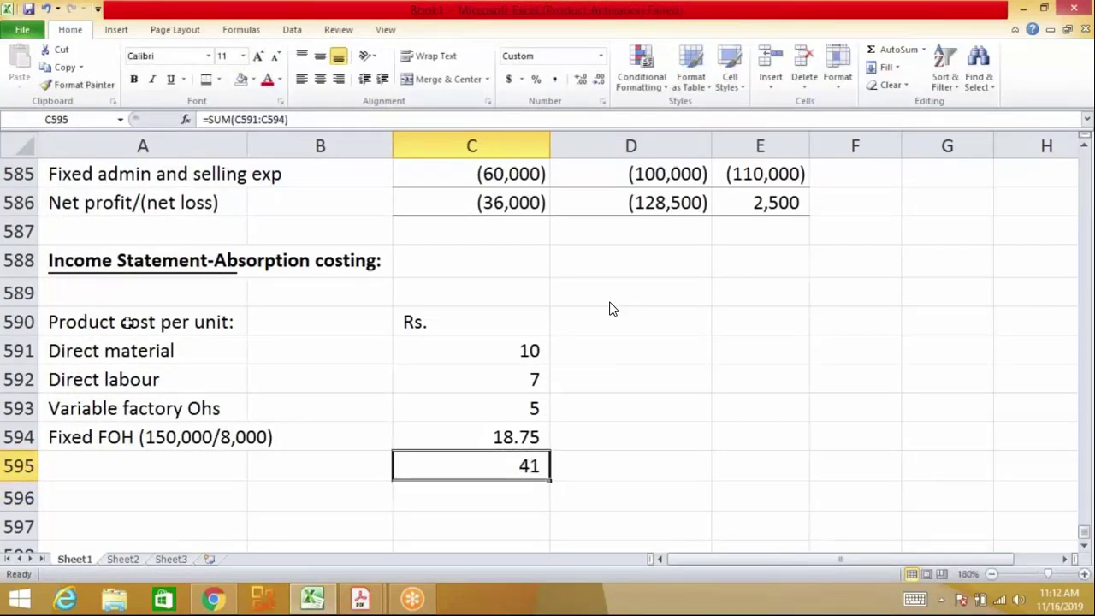
left_click(555, 80)
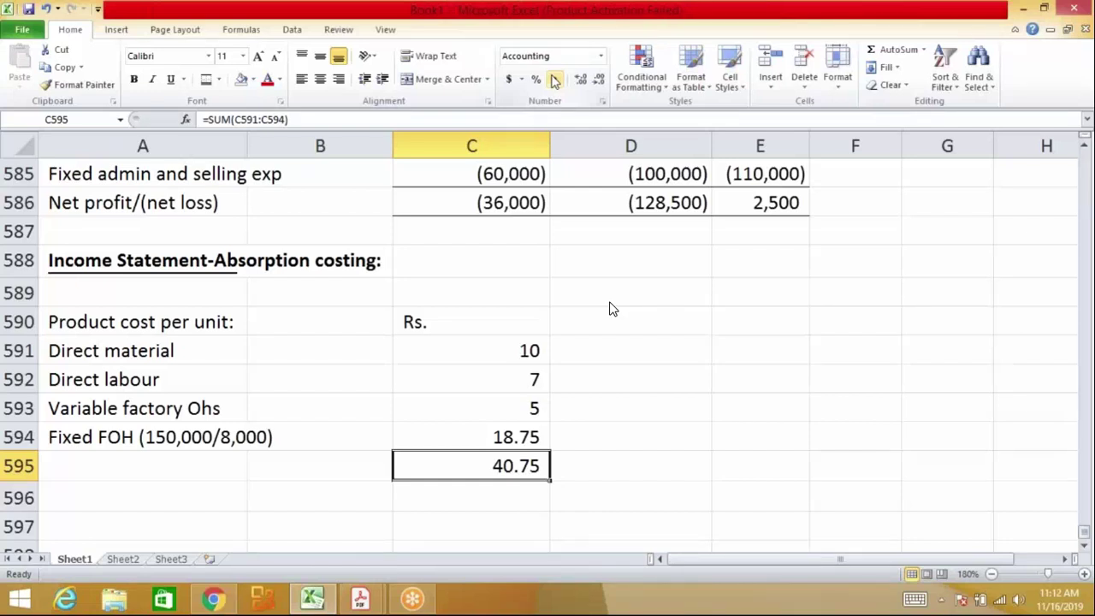
Enter the column headings Year 1, Year 2 and Year 3 in C597:E597 for the absorption costing statement
key("Down")
key("Down")
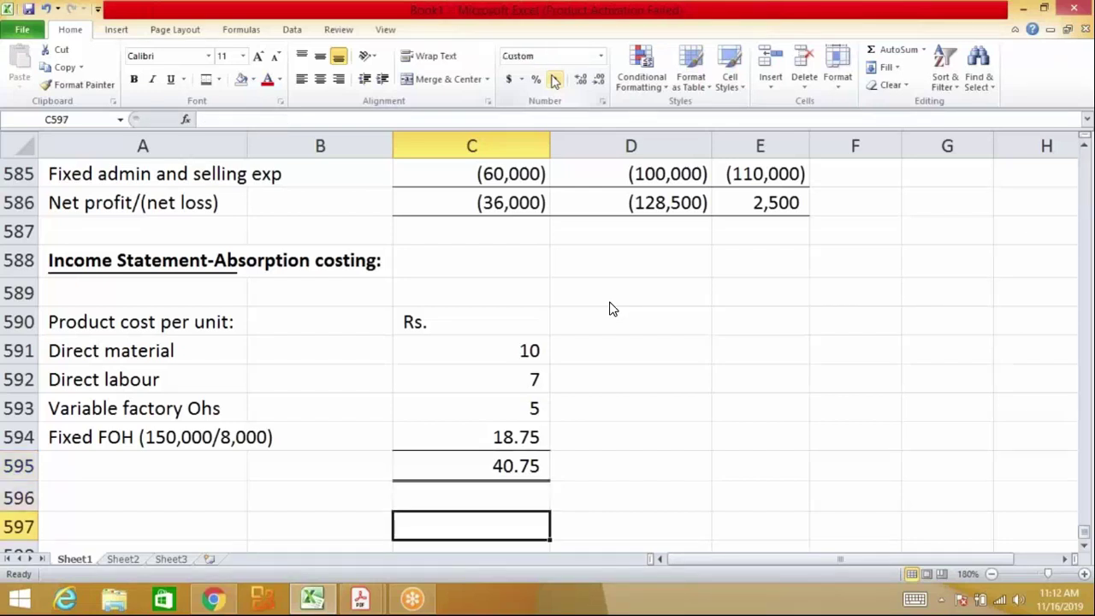
type("yEAR")
key("BackSpace")
key("BackSpace")
key("BackSpace")
key("BackSpace")
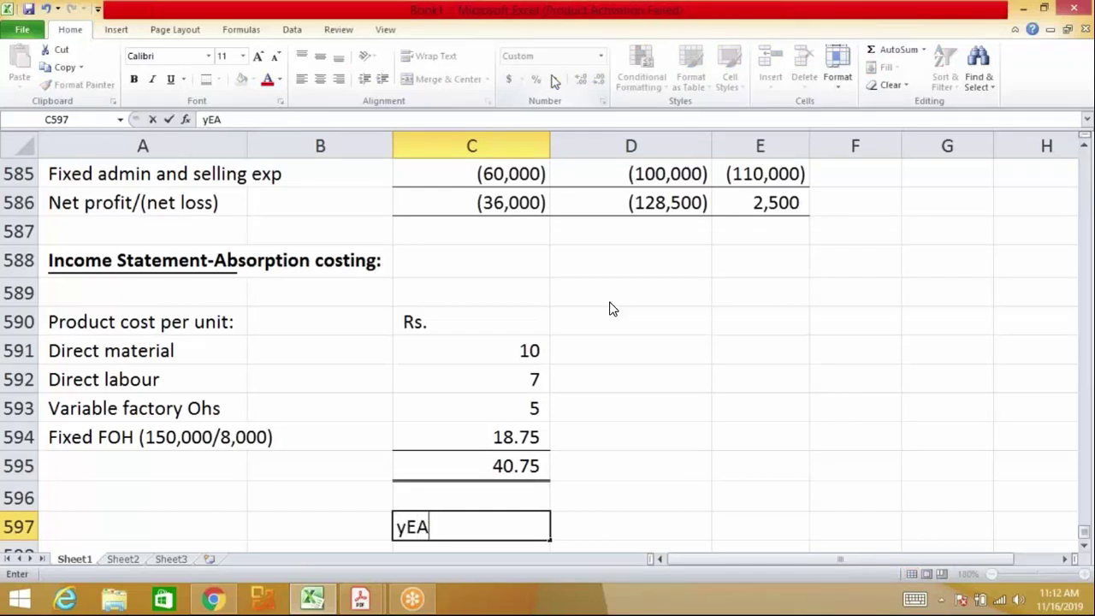
type("Year 1")
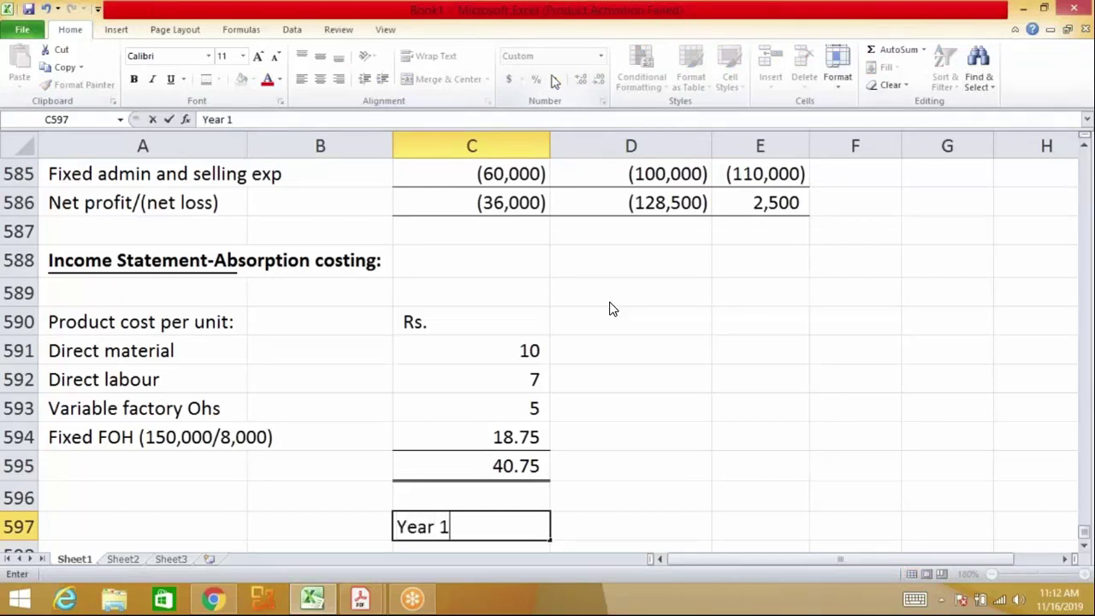
key("Return")
key("Up")
key("Right")
type("Year 2")
key("Return")
key("Up")
key("Right")
type("Year 3")
key("Return")
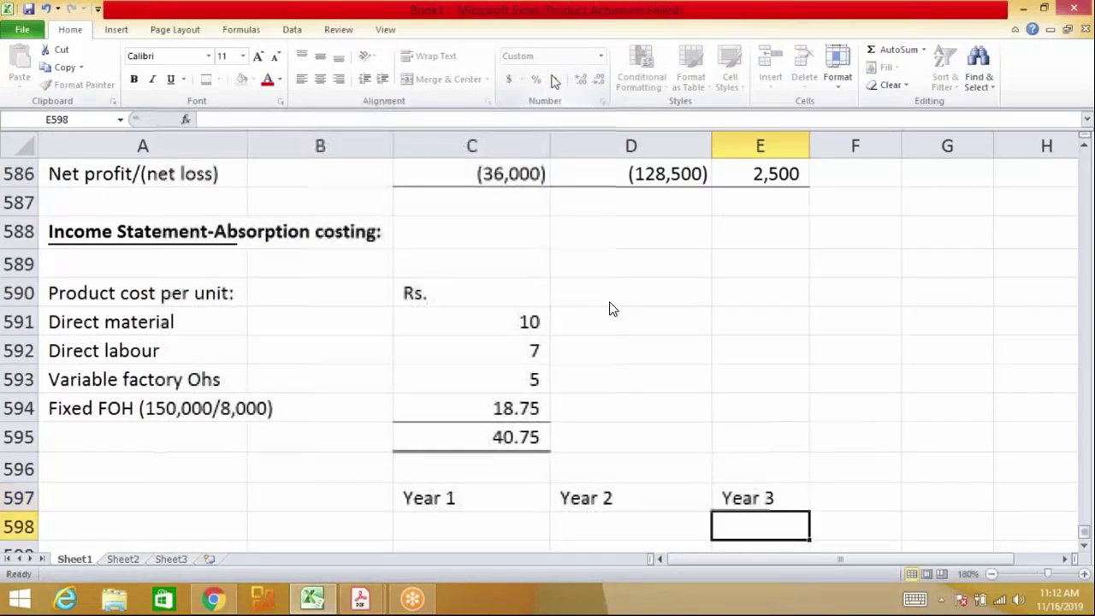
Make the Year 1 to Year 3 headings in C597:E597 bold
key("Up")
key("shift+Left")
key("shift+Left")
key("ctrl+b")
key("Down")
Enter the row label Sales in A598 under the year headings
key("Left")
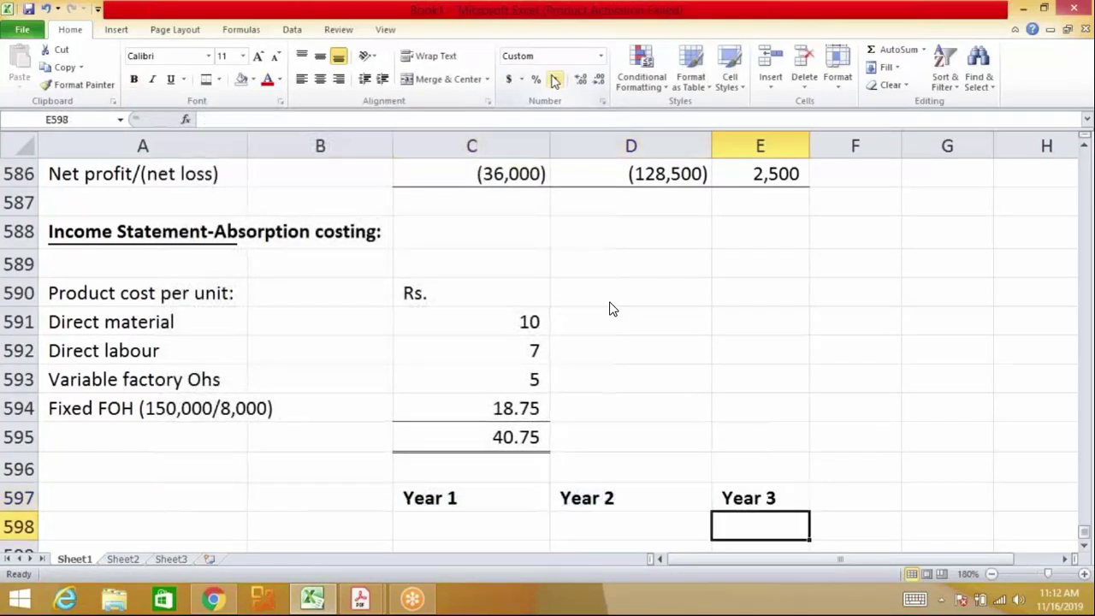
key("Left")
key("Left")
key("Left")
type("Sales")
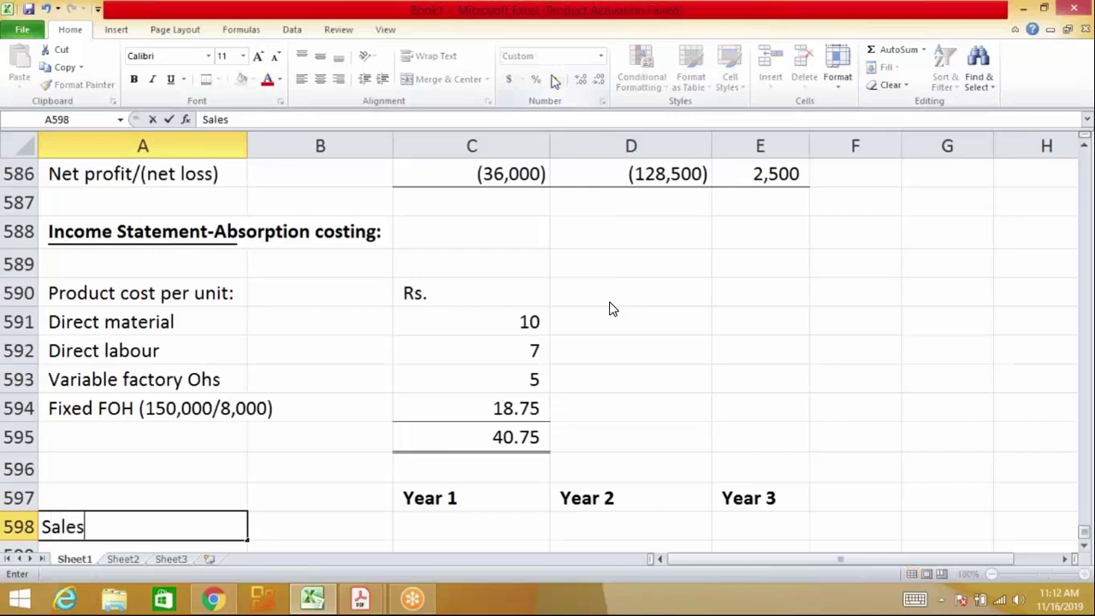
key("Return")
Copy the three years' sales figures from C573:E573 of the marginal costing statement into the absorption costing Sales row at C598:E598
key("Up")
key("Right")
key("Right")
key("shift+Right")
key("shift+Right")
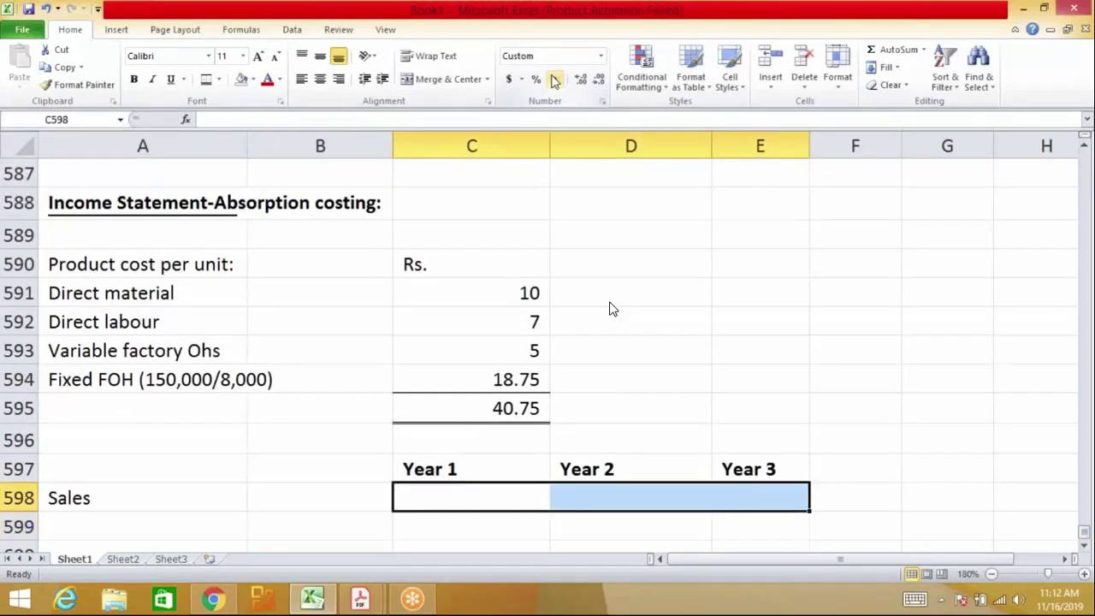
key("Up")
key("Up")
key("Up")
key("Up")
key("Up")
key("Up")
key("Up")
key("Up")
key("Up")
key("Up")
key("Up")
key("Up")
key("Up")
key("Up")
key("Up")
key("Up")
key("Up")
key("Up")
key("Up")
key("Up")
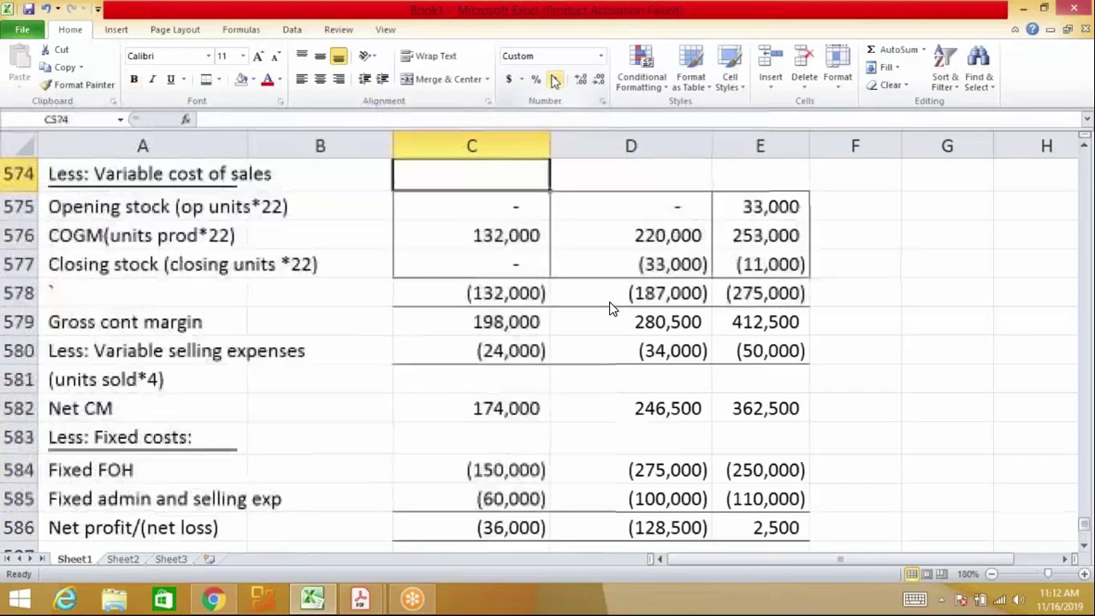
key("Up")
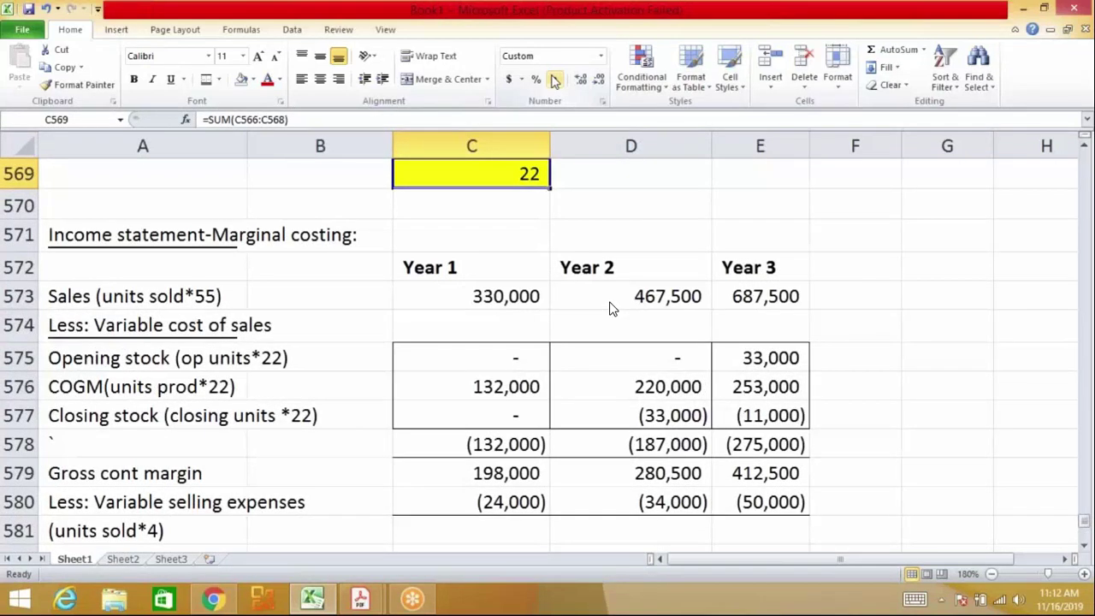
key("Down")
key("Down")
key("Down")
key("Down")
key("shift+Right")
key("shift+Right")
key("ctrl+c")
key("Down")
key("Down")
key("Down")
key("Down")
key("Down")
key("Down")
key("Down")
key("Down")
key("Down")
key("Down")
key("Down")
key("Down")
key("Down")
key("Down")
key("Down")
key("Down")
key("Down")
key("Down")
key("Down")
key("Down")
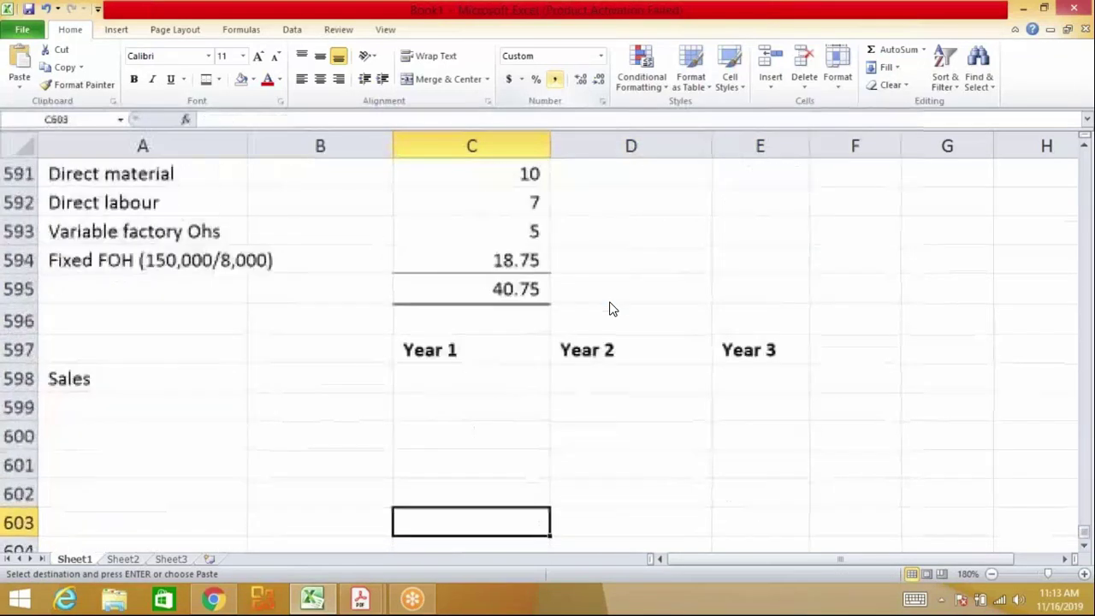
key("Up")
key("Up")
key("Up")
key("Up")
key("Up")
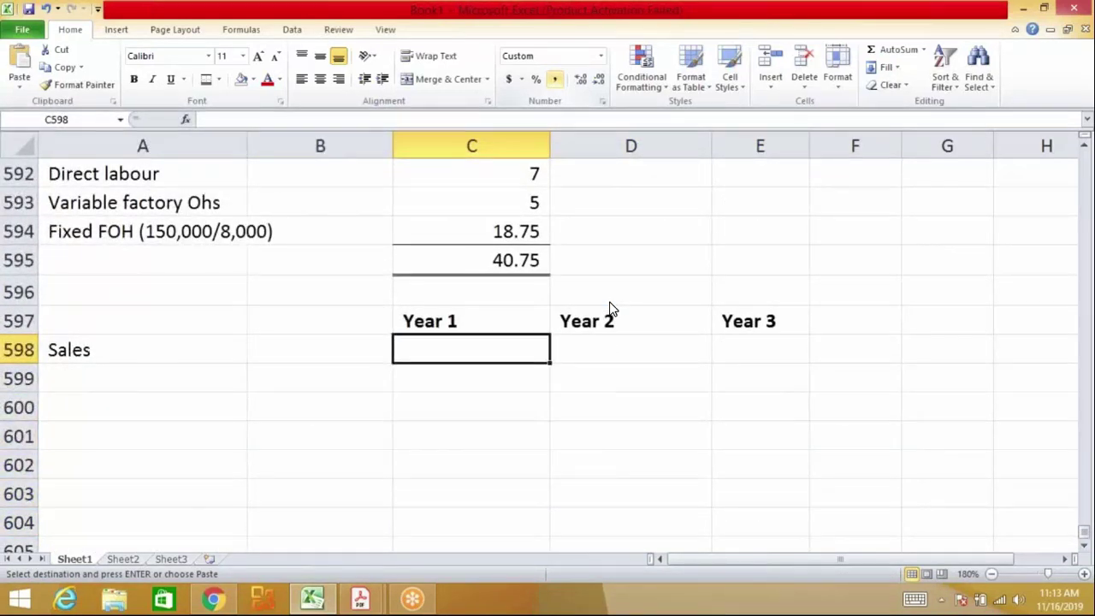
key("ctrl+v")
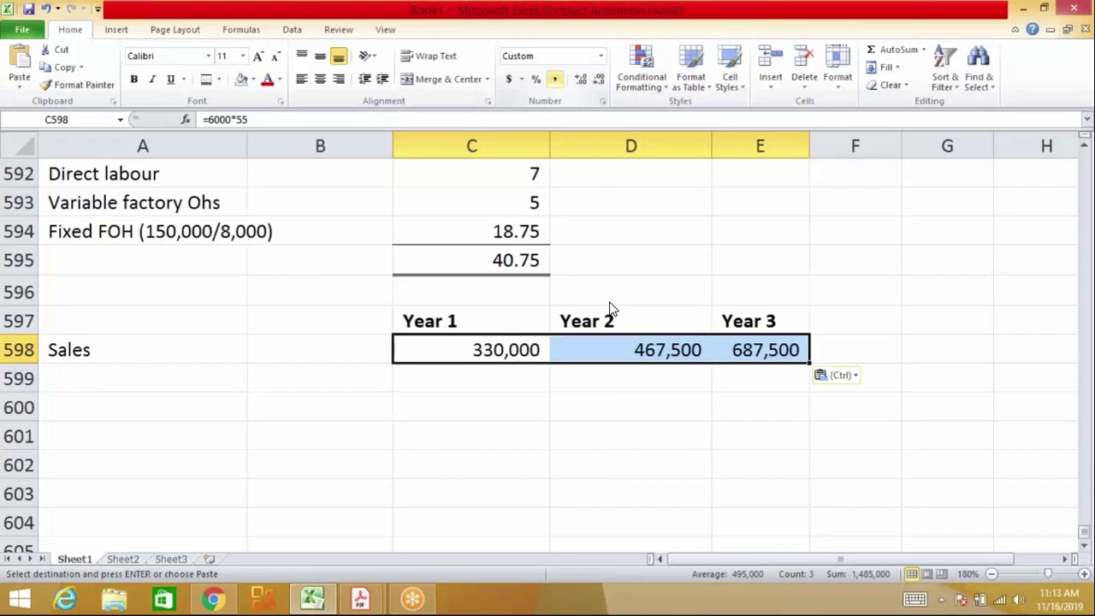
Enter the row label Less: in A599 below Sales
key("Down")
key("Down")
key("Left")
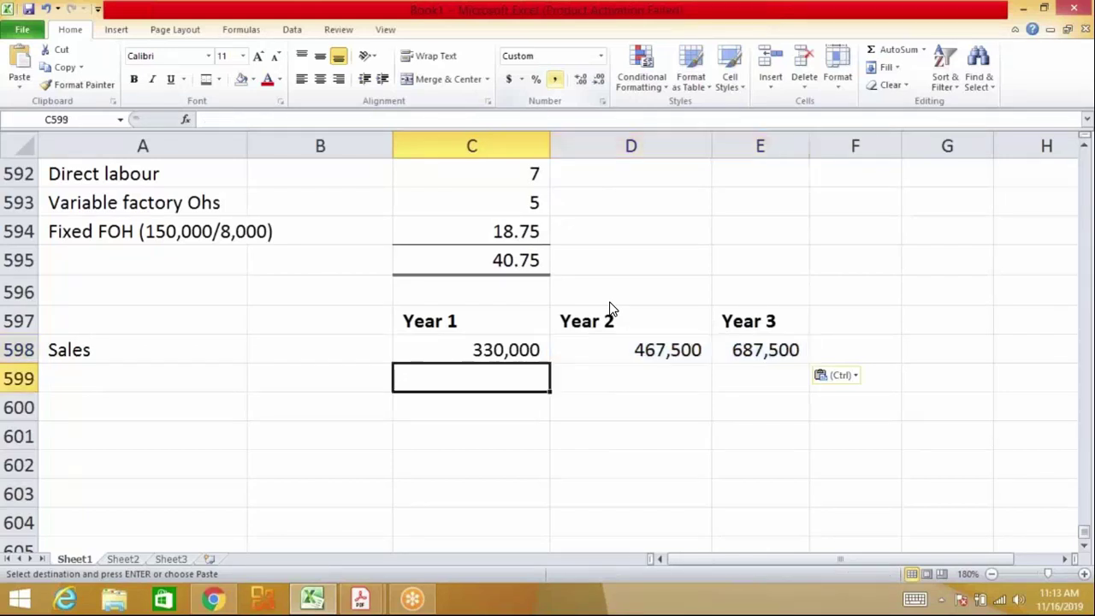
key("Left")
key("Up")
type("Less:")
key("Return")
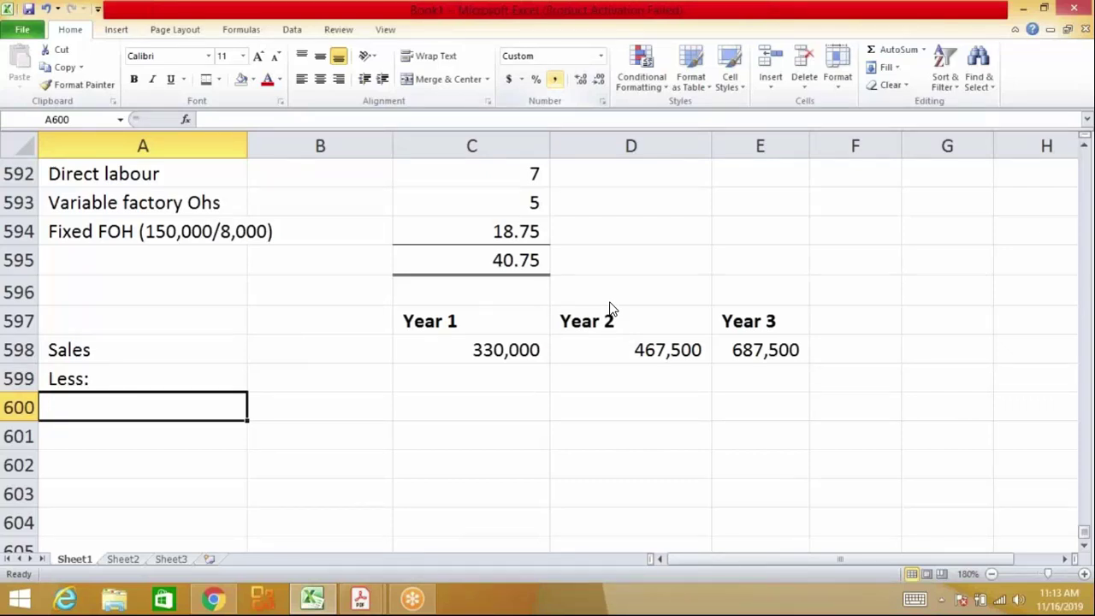
Examine the absorption costing statement format from row 521, especially its cost of sales lines, and return to the Less: label in A599
key("Right")
key("Right")
key("Up")
key("Down")
key("Page_Up")
key("Page_Up")
key("Page_Up")
key("Page_Up")
key("Page_Up")
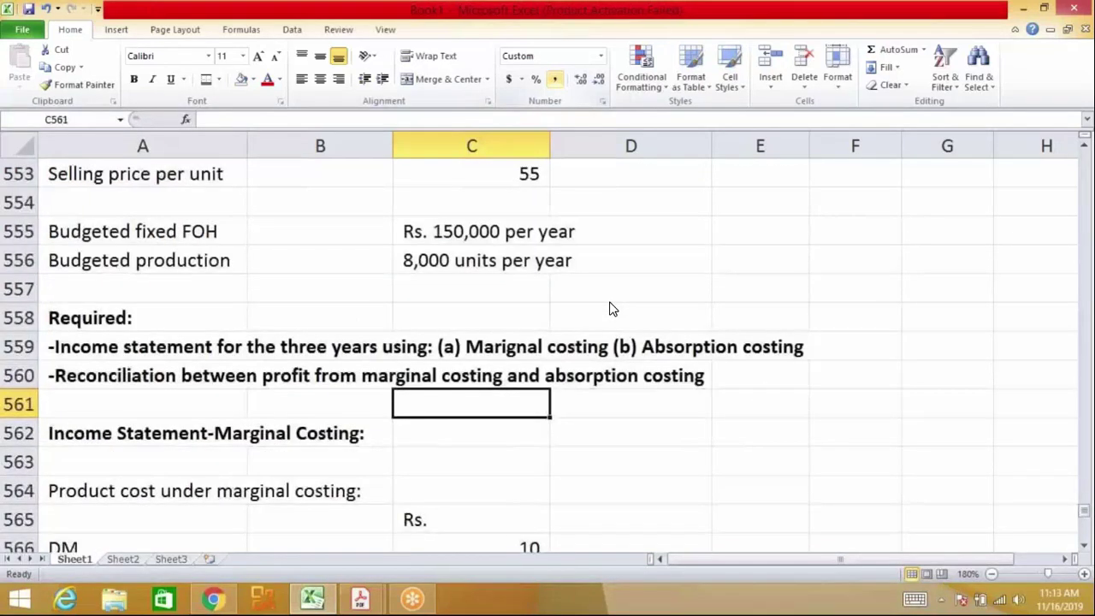
key("Page_Up")
key("Down")
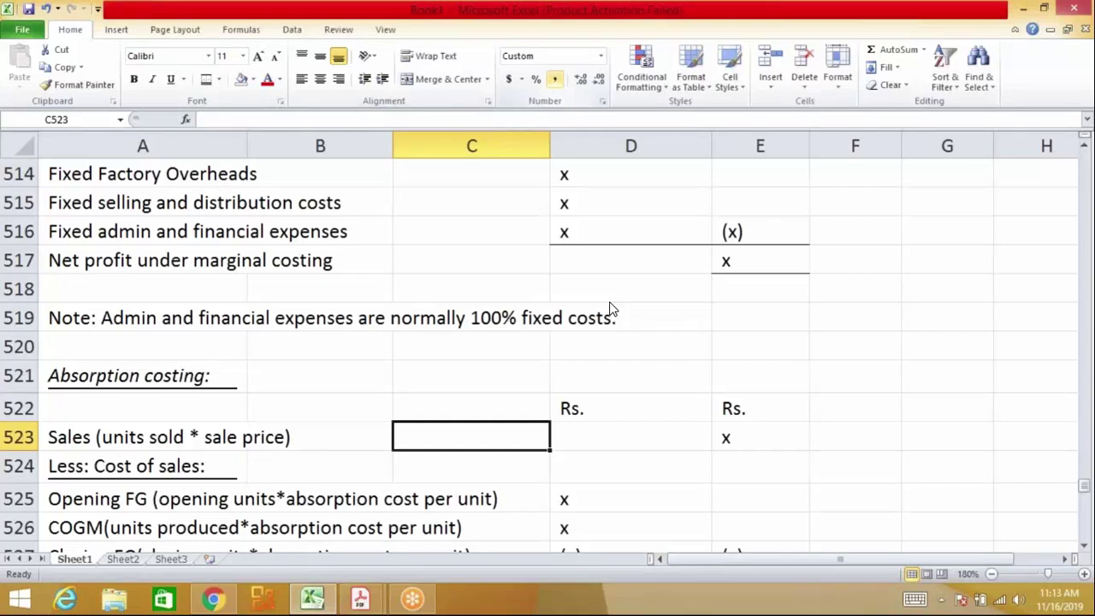
key("Down")
key("Down")
key("Down")
key("Down")
key("Down")
key("Down")
key("Down")
key("Down")
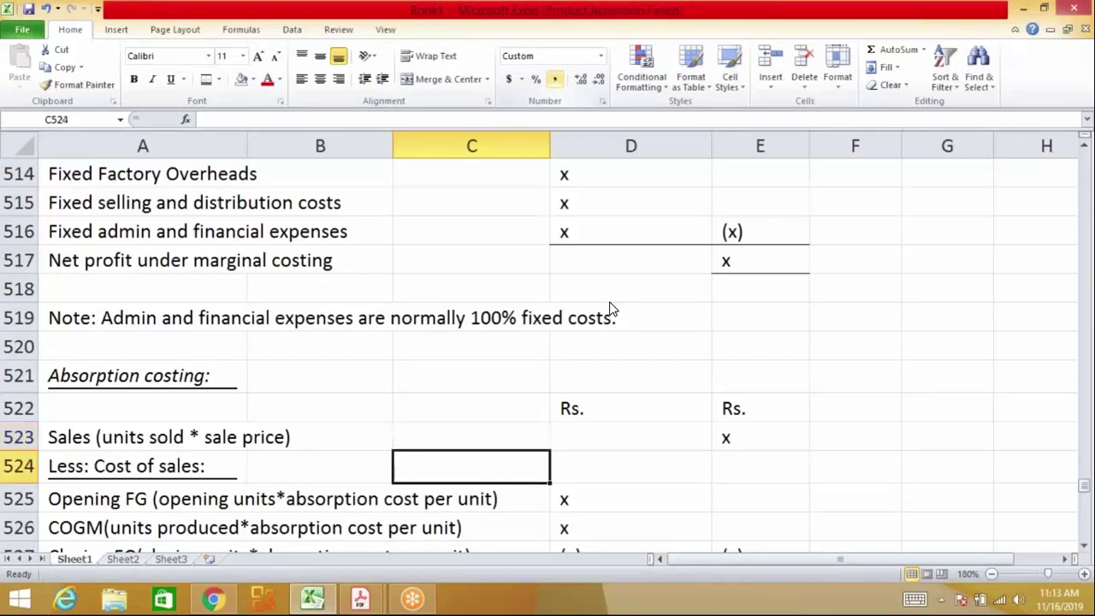
key("Down")
key("Down")
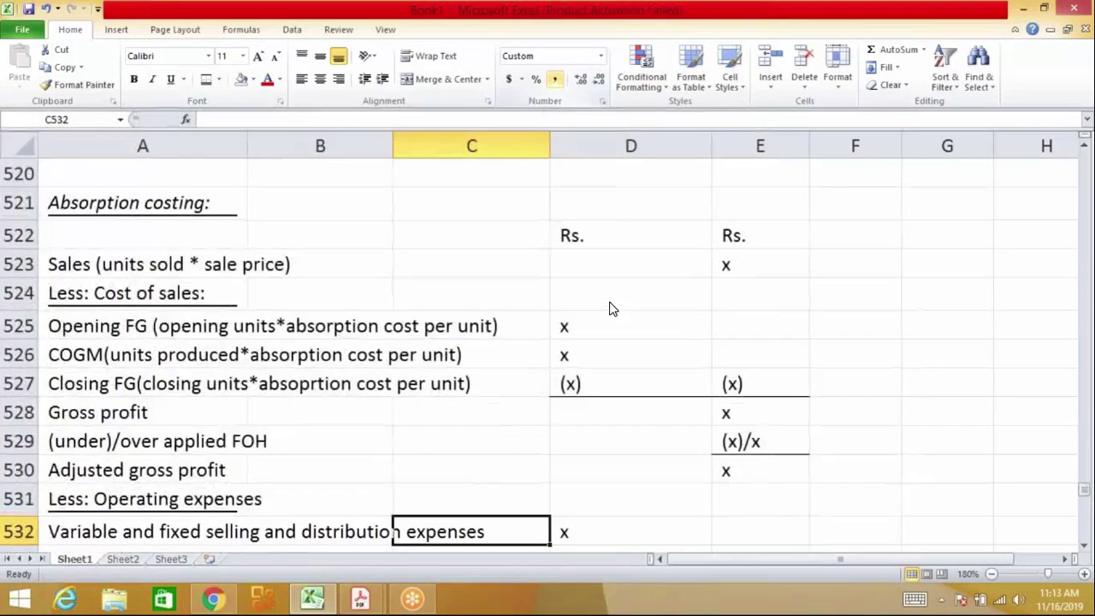
key("Up")
key("Up")
key("Up")
key("Up")
key("Up")
key("Up")
key("Up")
key("Up")
key("Up")
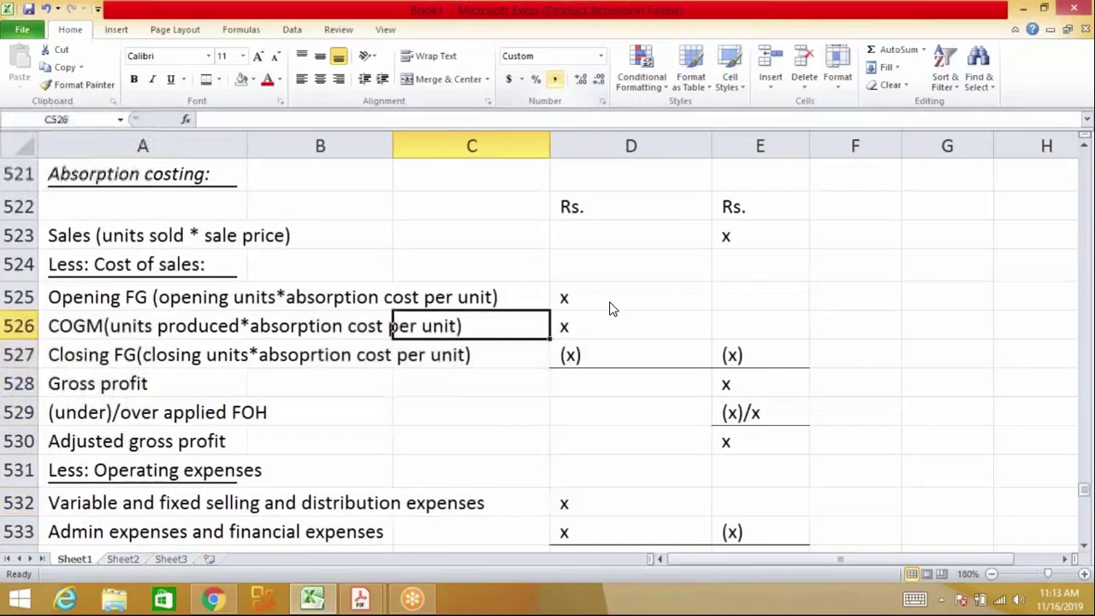
key("Left")
key("Left")
key("Up")
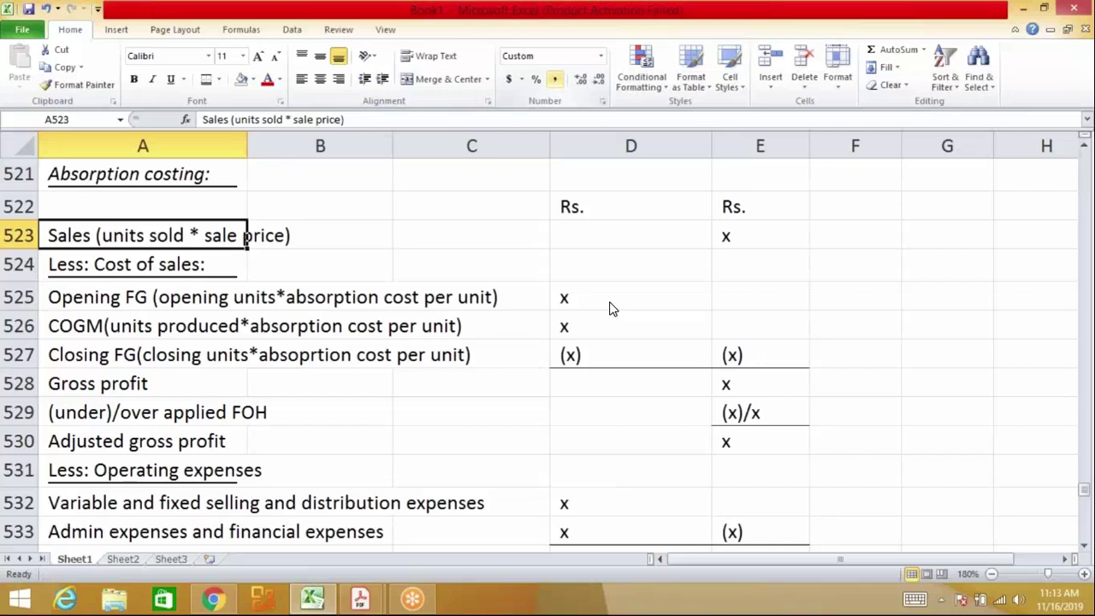
key("Down")
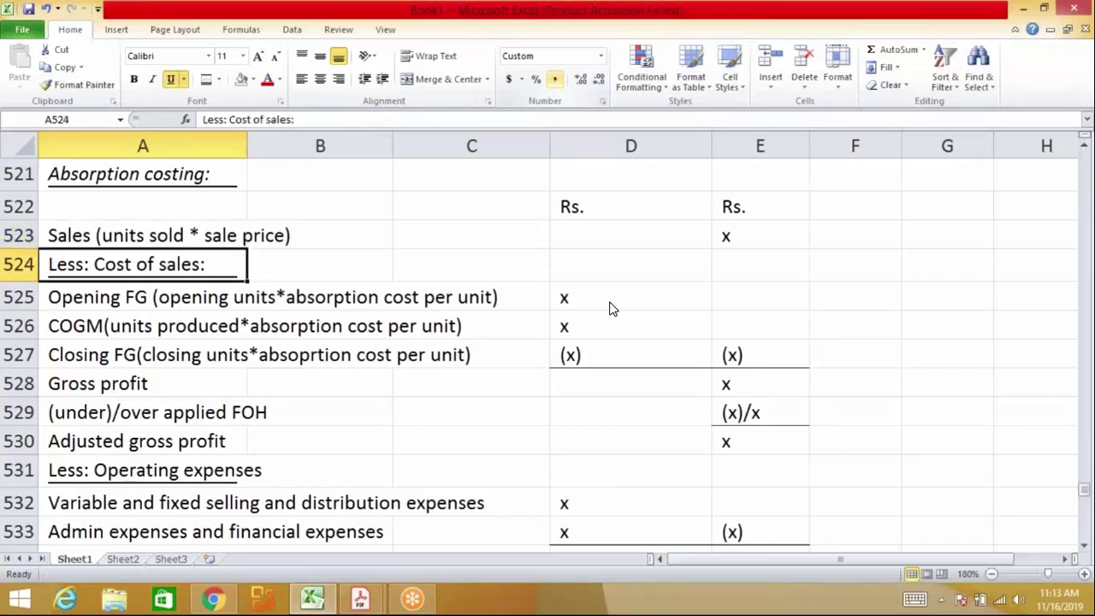
key("Down")
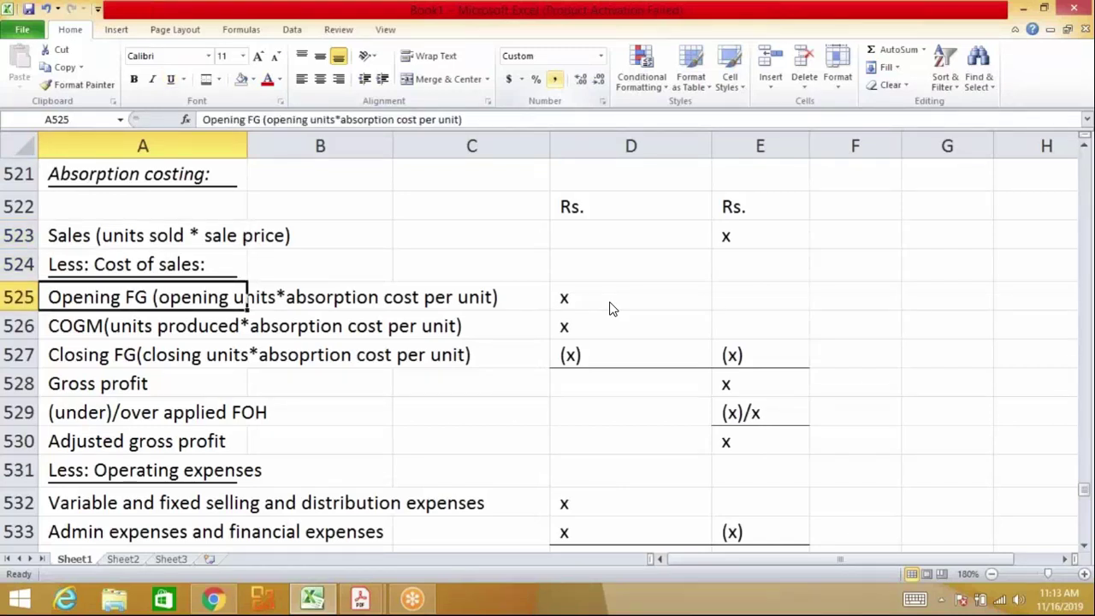
key("Down")
key("Down")
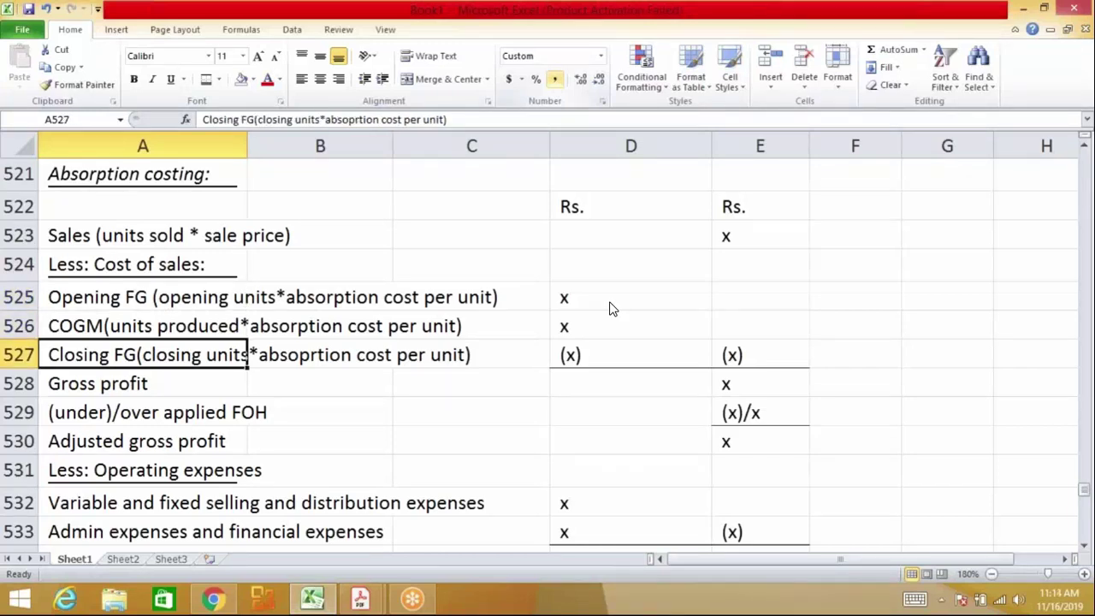
key("Down")
key("Down")
key("Down")
key("Down")
key("Down")
key("Down")
key("Down")
key("Down")
key("Down")
key("Down")
key("Down")
key("Down")
key("Down")
key("Down")
key("Down")
key("Down")
key("Down")
key("Down")
key("Down")
key("Down")
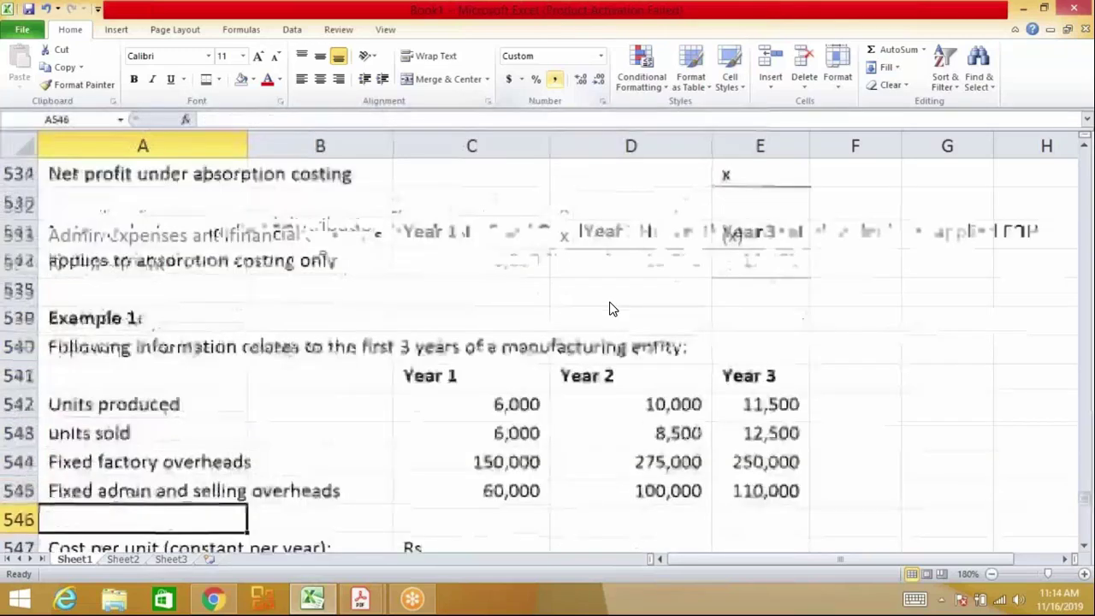
key("Down")
key("Down")
key("Down")
key("Down")
key("Down")
key("Down")
key("Down")
key("Down")
key("Down")
key("Down")
key("Down")
key("Down")
key("Down")
key("Down")
key("Down")
key("Down")
key("Down")
key("Down")
key("Down")
key("Down")
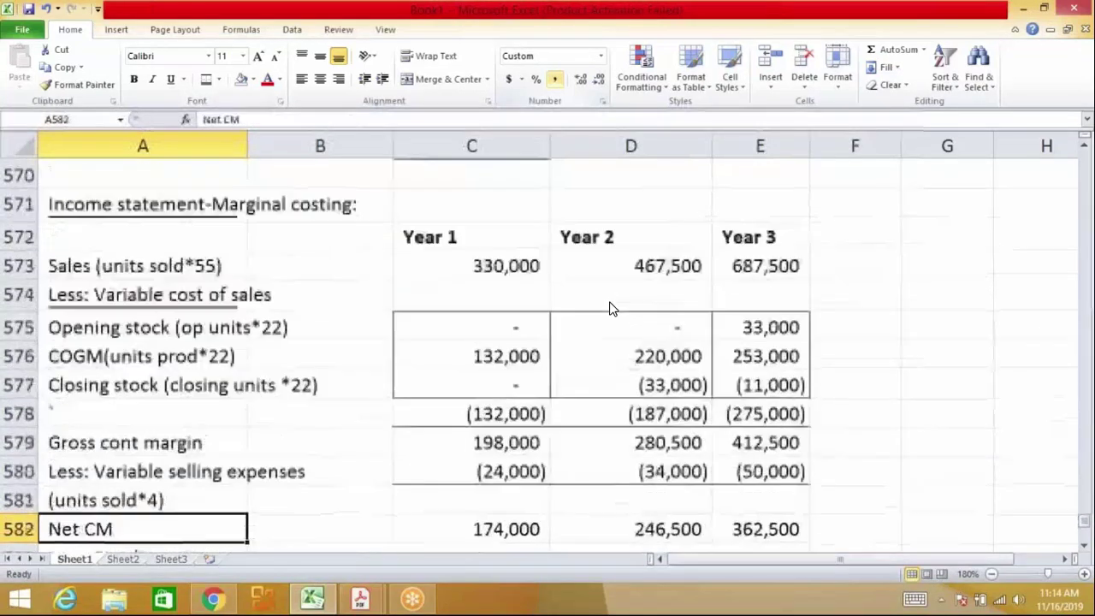
key("Down")
key("Down")
key("Down")
key("Down")
key("Down")
key("Down")
key("Down")
key("Down")
key("Down")
key("Down")
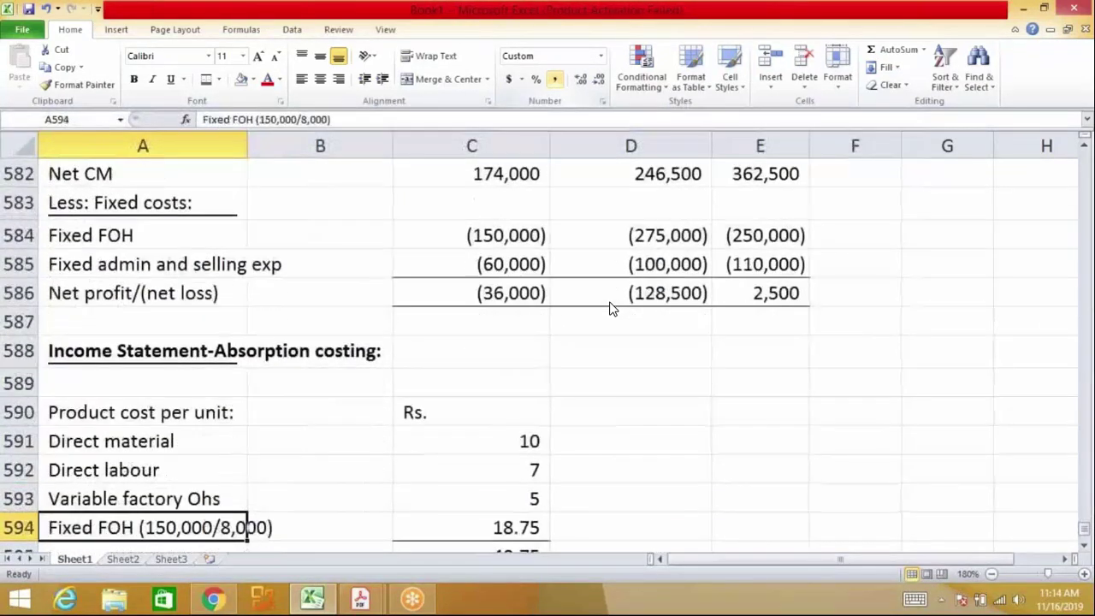
key("Down")
key("Down")
key("Down")
key("Up")
key("Up")
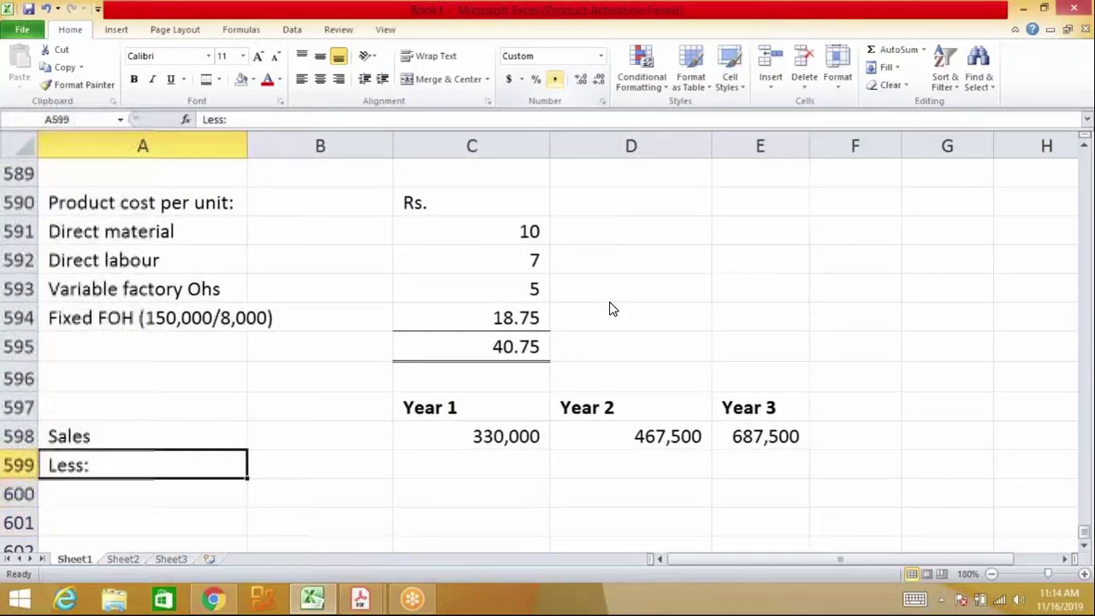
Extend the label in A599 to read Less: cost of sales: and underline it
key("F2")
type("co")
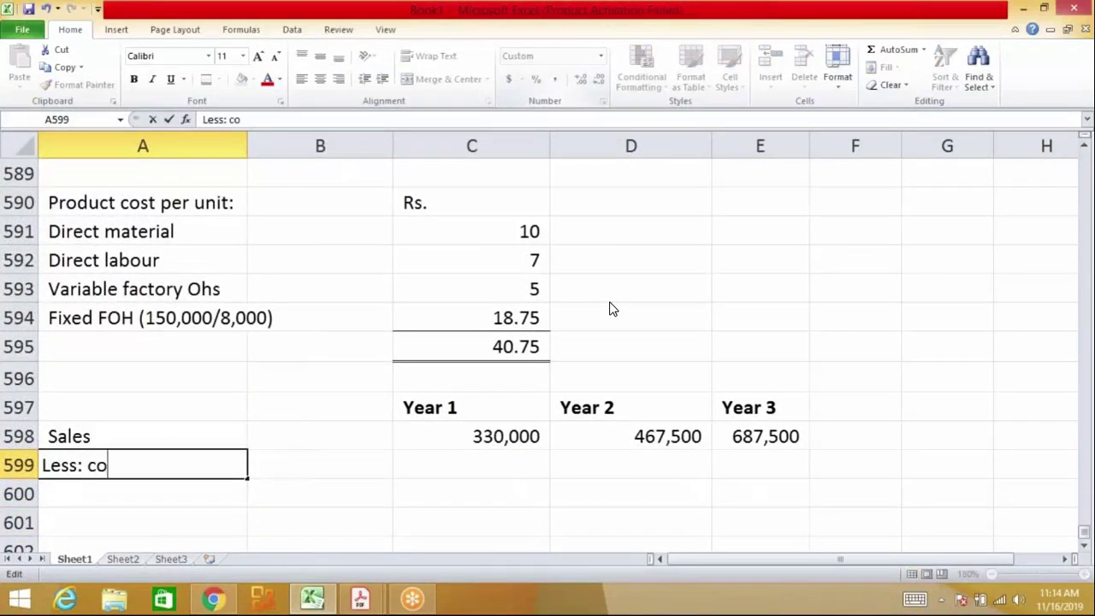
type("st of sales:")
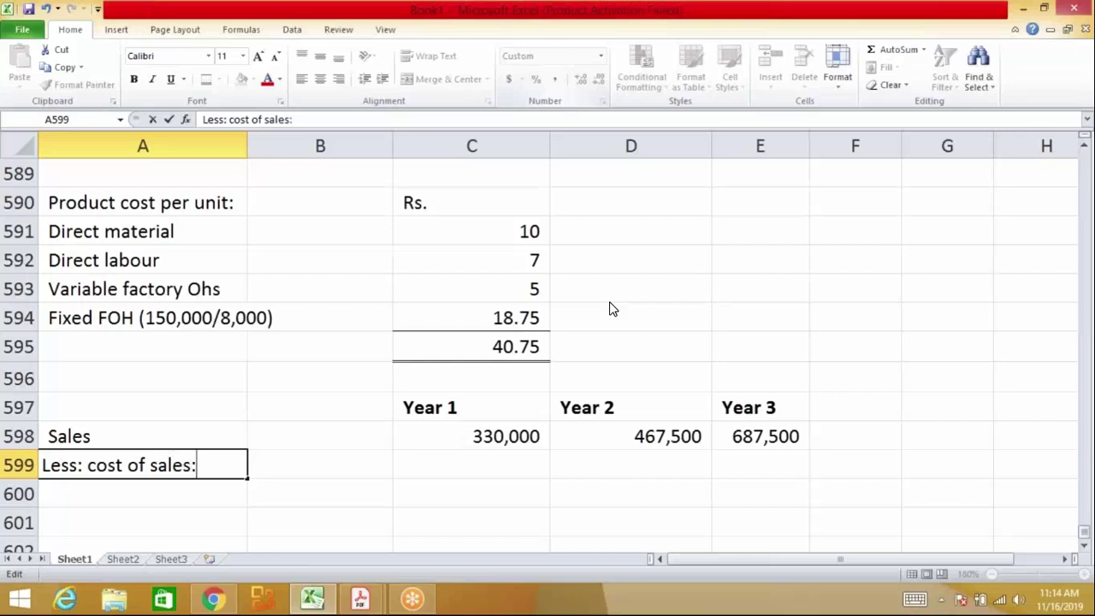
key("Return")
key("Up")
key("ctrl+u")
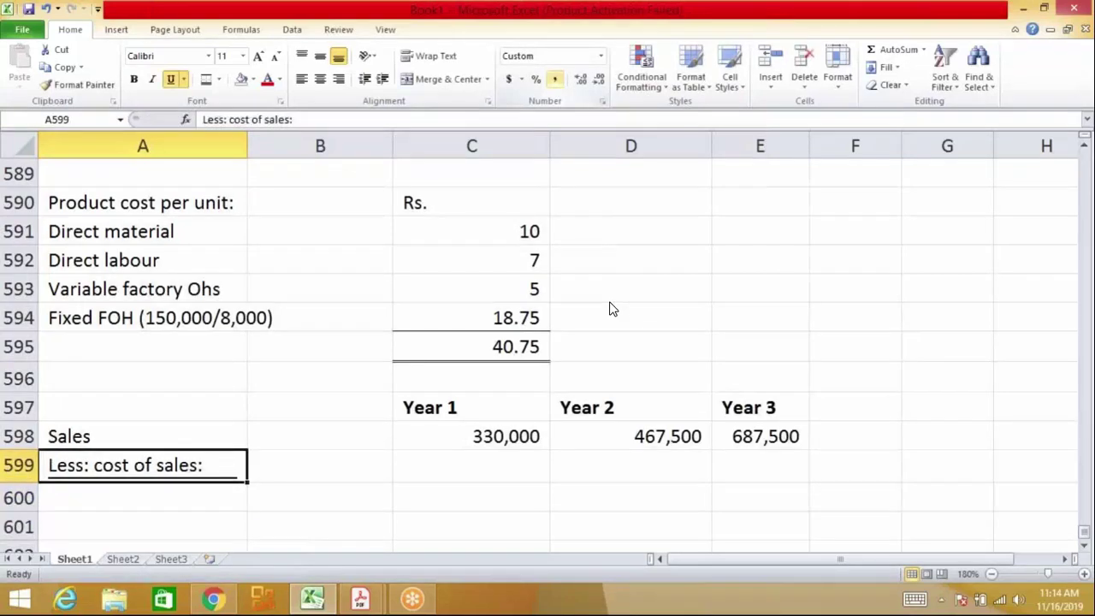
Enter the row label Opening stock (opening units * 40.75) in A600 below the cost of sales heading
key("Down")
type("Opening ")
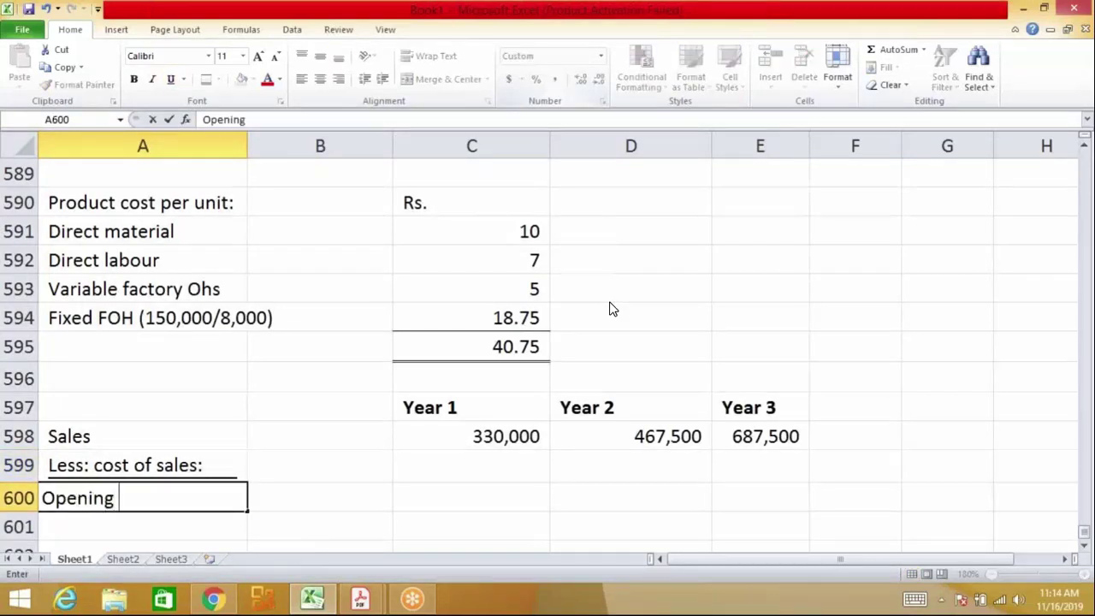
type("stock )")
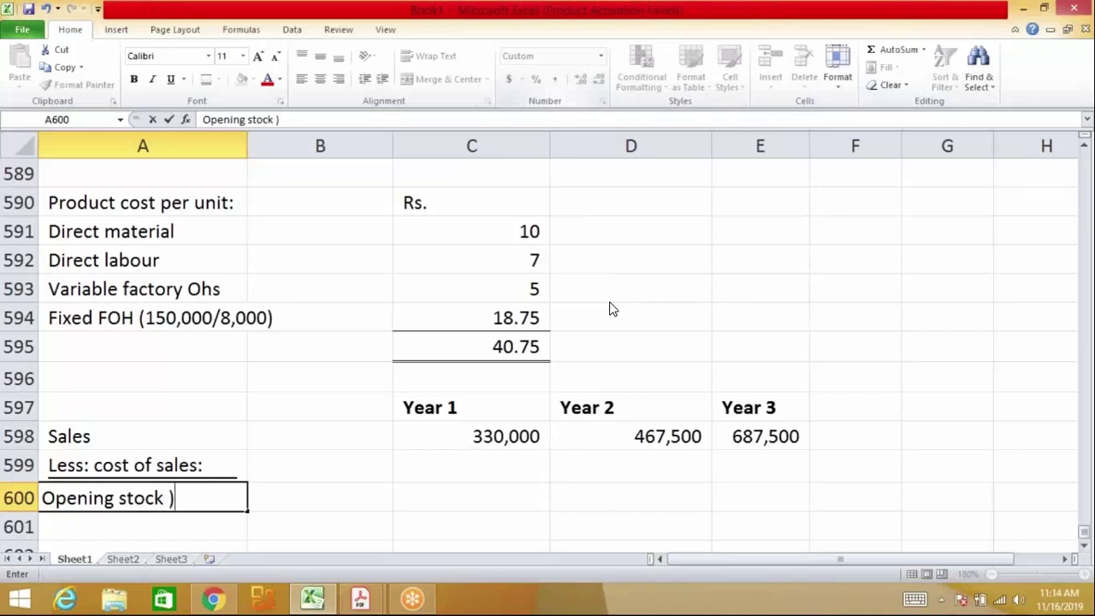
key("BackSpace")
type("*")
key("BackSpace")
type("(openin")
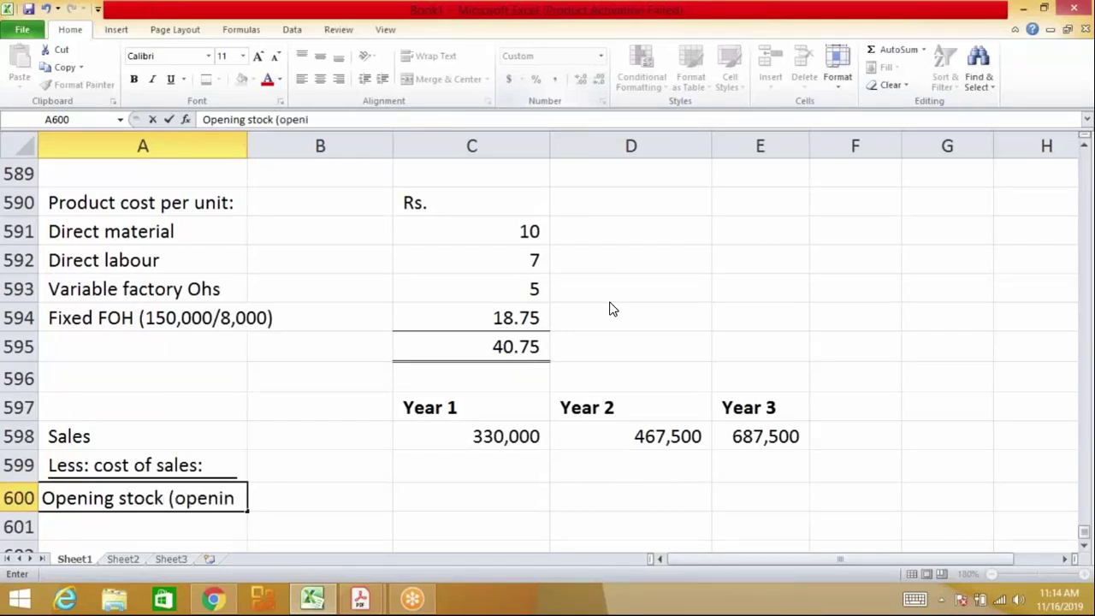
type("g units ")
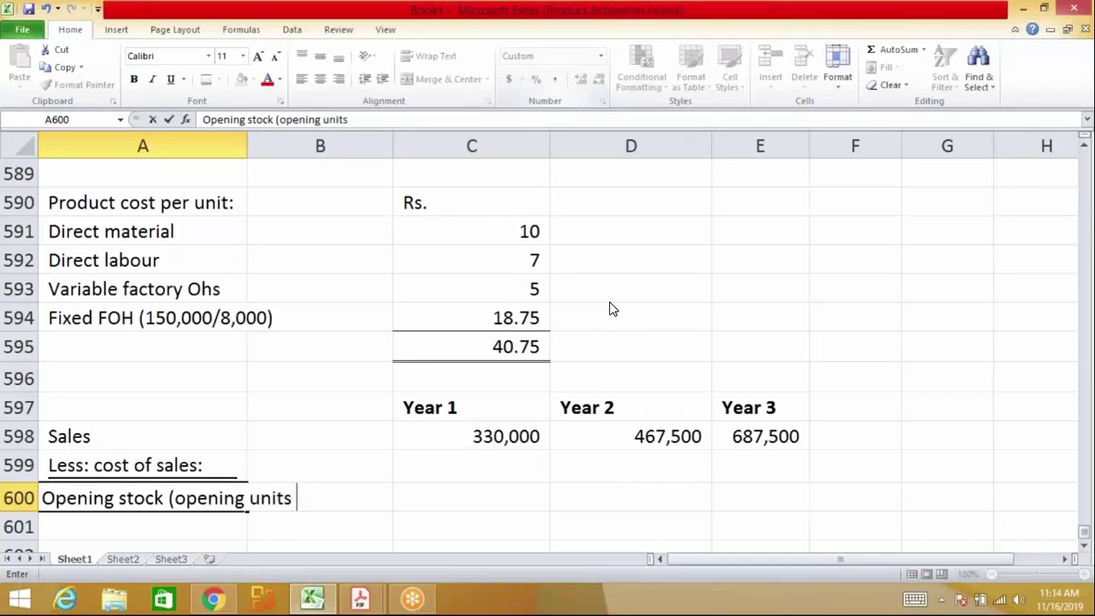
type("* 40.75)")
key("Return")
Examine the product cost per unit breakdown in rows 591 to 594, comparing the variable cost items with the fixed FOH
key("Up")
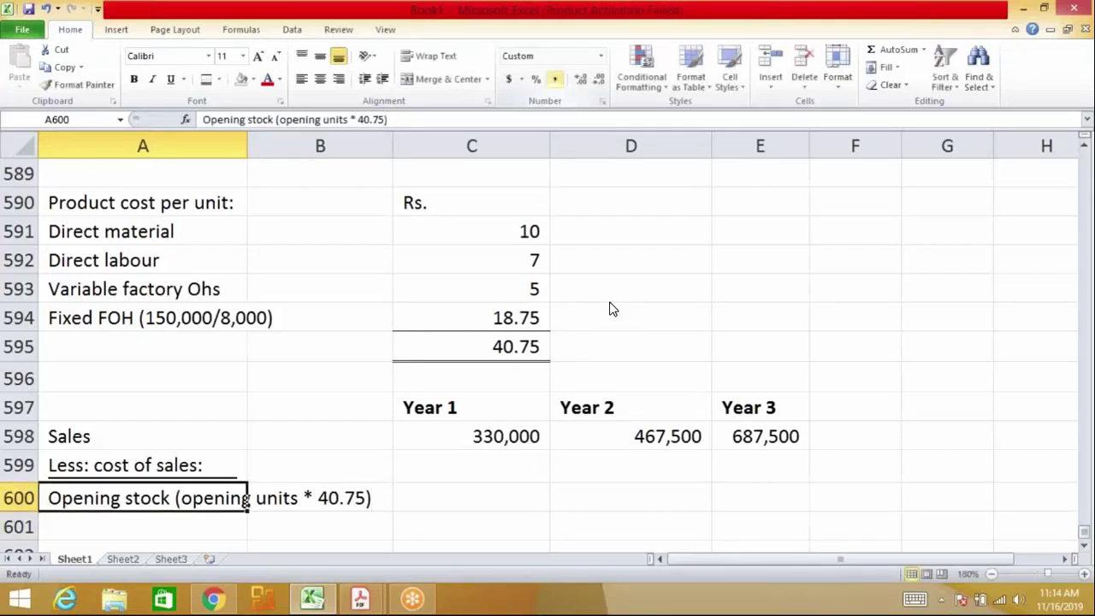
key("Up")
key("Up")
key("Up")
key("Up")
key("Up")
key("Up")
key("Up")
key("Right")
key("Right")
key("shift+Up")
key("shift+Up")
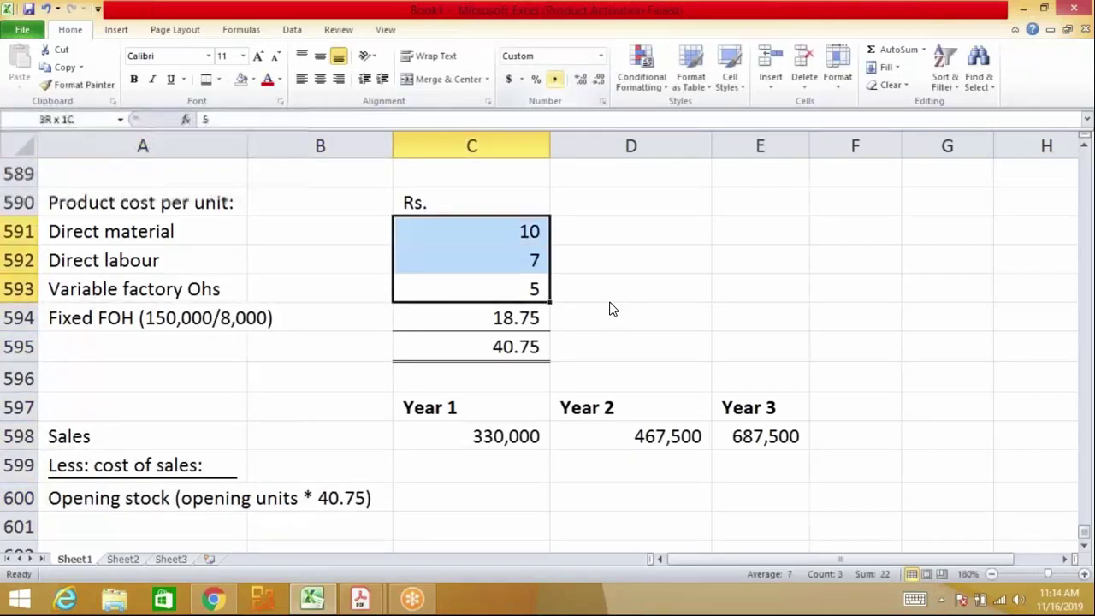
key("Down")
key("shift+Left")
key("shift+Left")
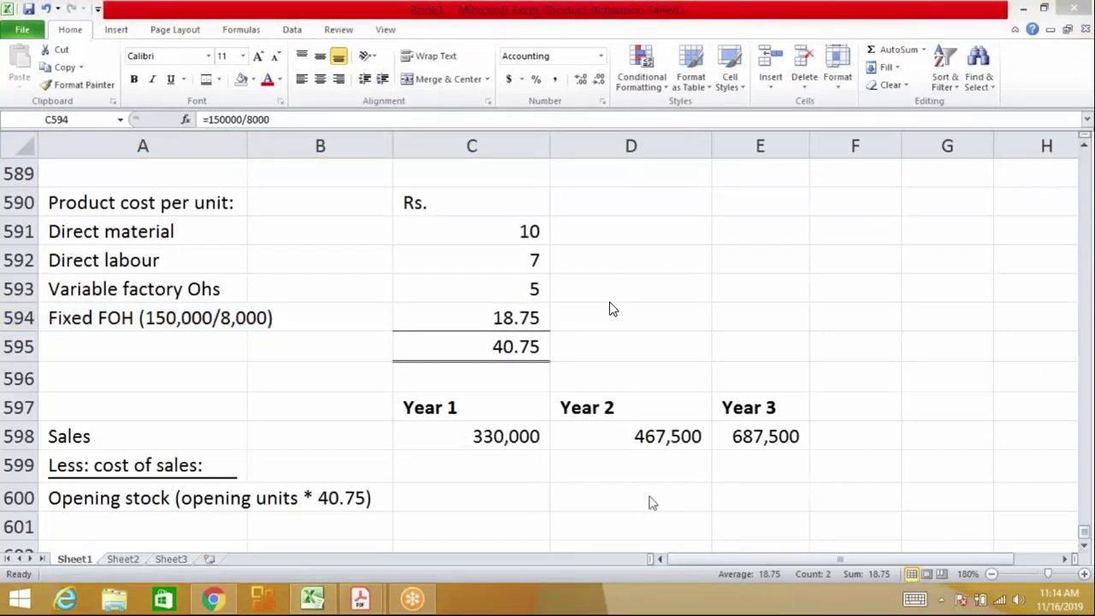
key("Down")
key("Down")
key("Down")
key("Up")
key("Up")
key("Up")
key("Up")
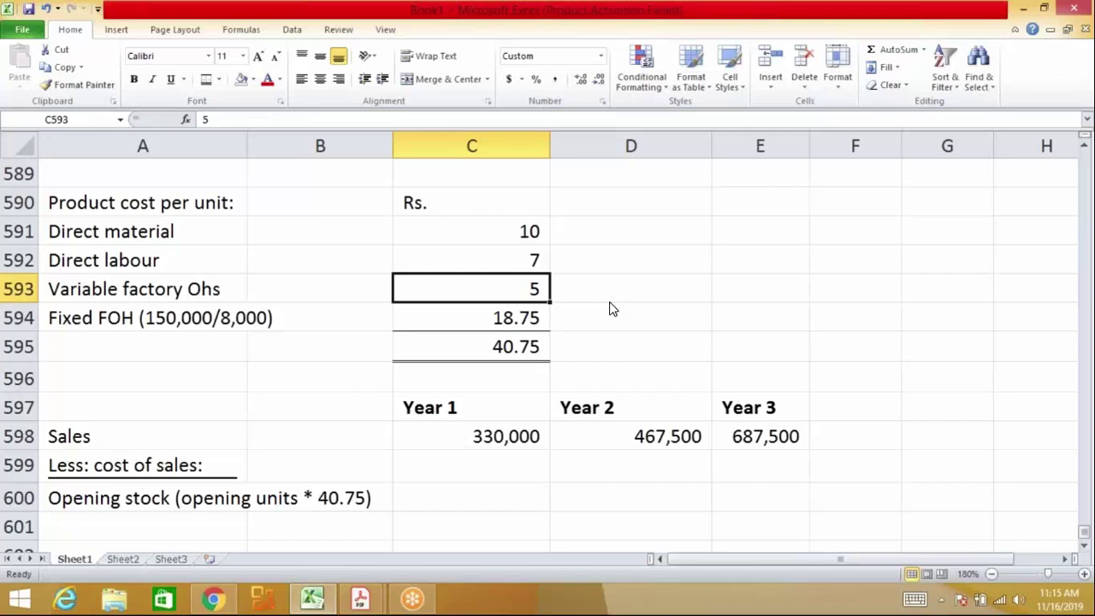
key("shift+Up")
key("shift+Up")
key("shift+Left")
key("shift+Left")
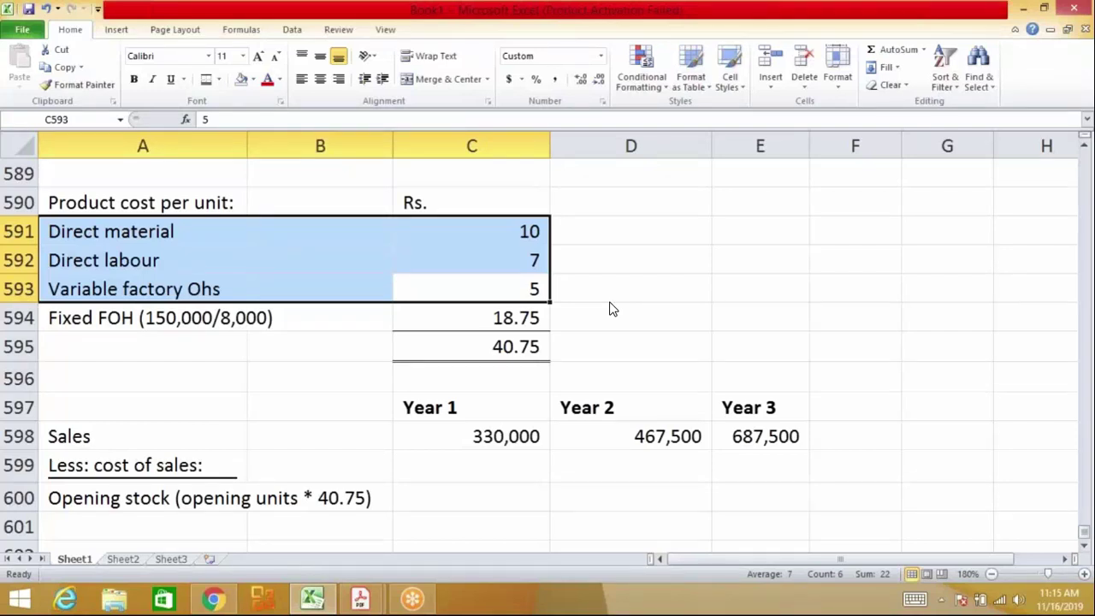
Enter 0 as the Year 1 opening stock in C600
key("Down")
key("Down")
key("Down")
key("Down")
key("Down")
key("Down")
key("Down")
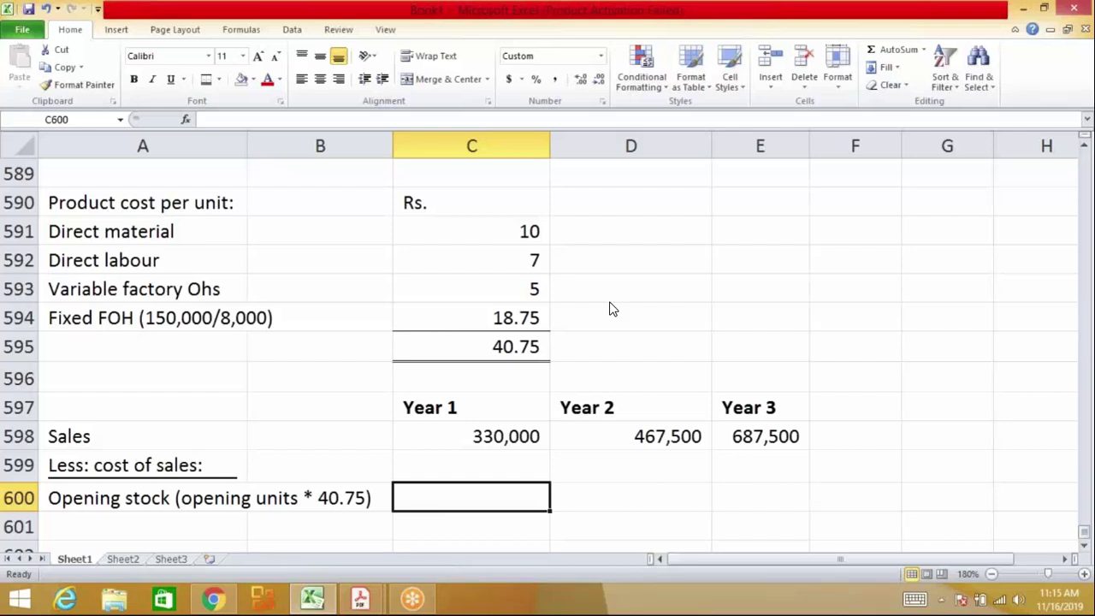
type("0")
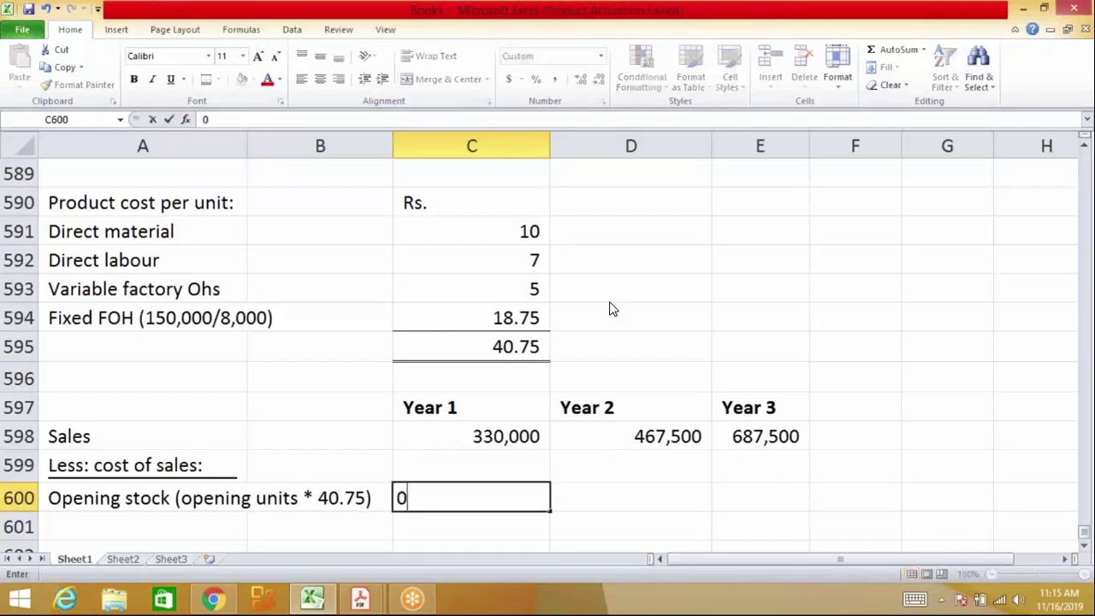
key("Return")
Enter the row label COGM(units prod * 40.75) in A601 below the opening stock row
key("Home")
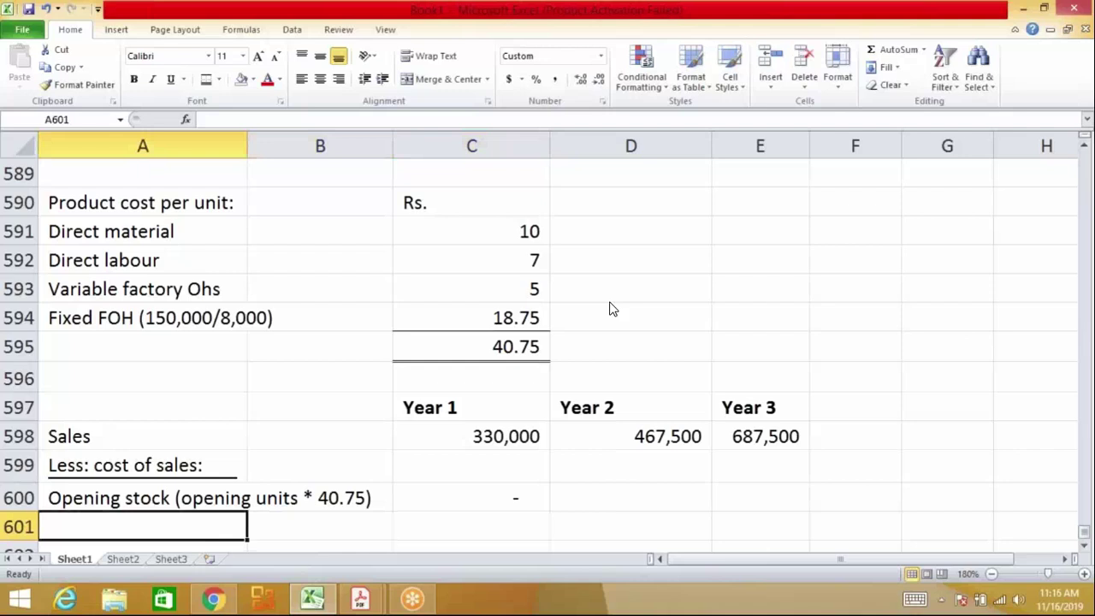
type("COGM(units prod * 40.75)")
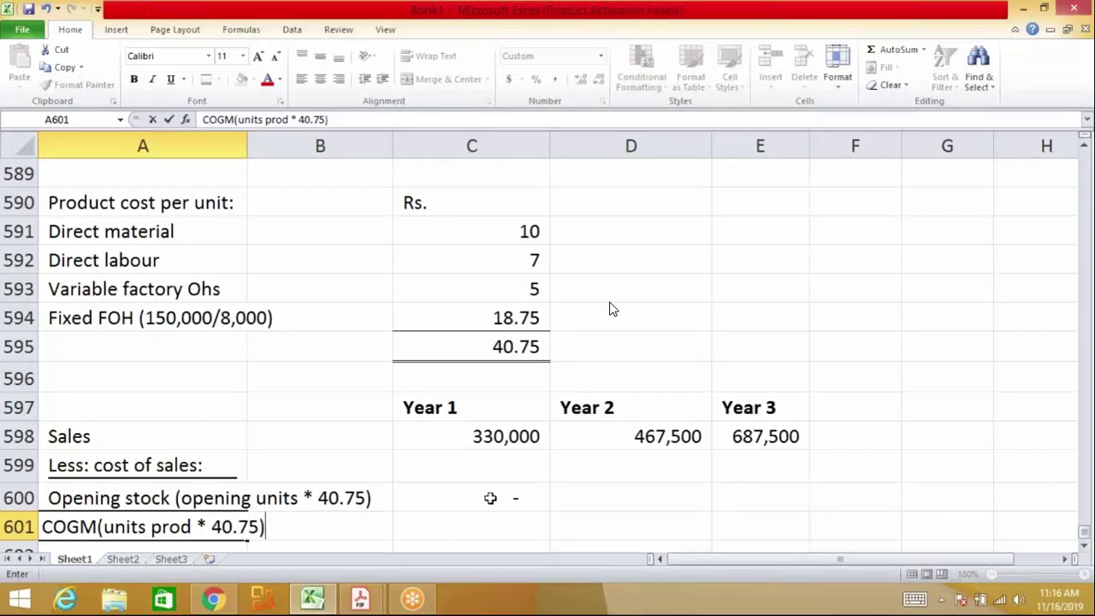
key("Return")
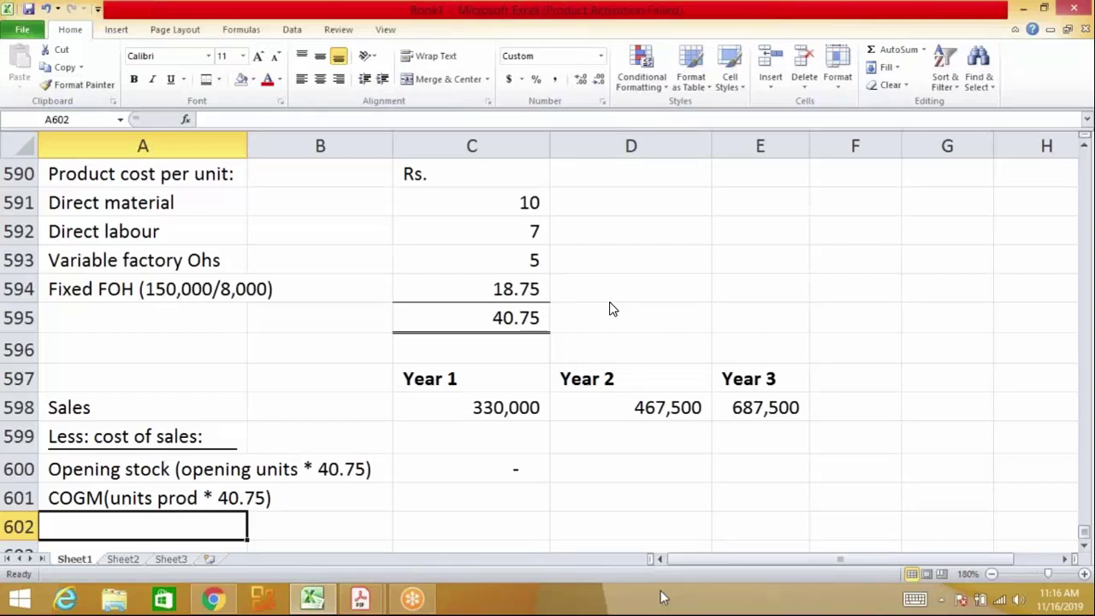
Look up the units produced in each of the three years in C542:E542 of the given data
key("Up")
key("Right")
key("Right")
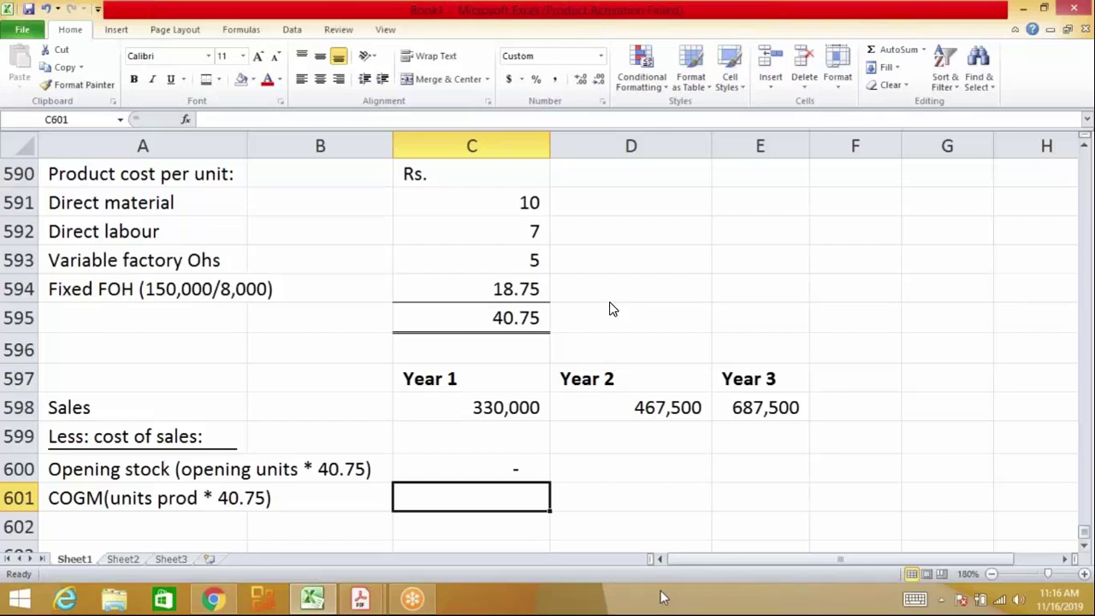
key("Up")
key("Up")
key("Up")
key("Up")
key("Up")
key("Up")
key("Up")
key("Up")
key("Up")
key("Up")
key("Up")
key("Up")
key("Up")
key("Up")
key("Up")
key("Up")
key("Up")
key("Up")
key("Up")
key("Up")
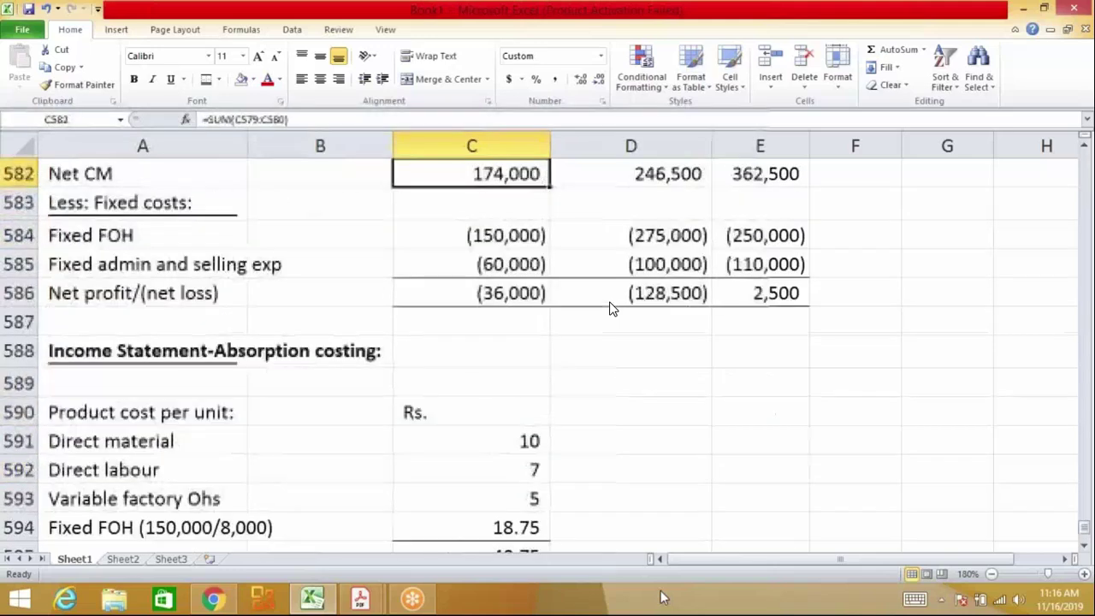
key("Up")
key("Up")
key("Up")
key("Up")
key("Up")
key("Up")
key("Up")
key("Up")
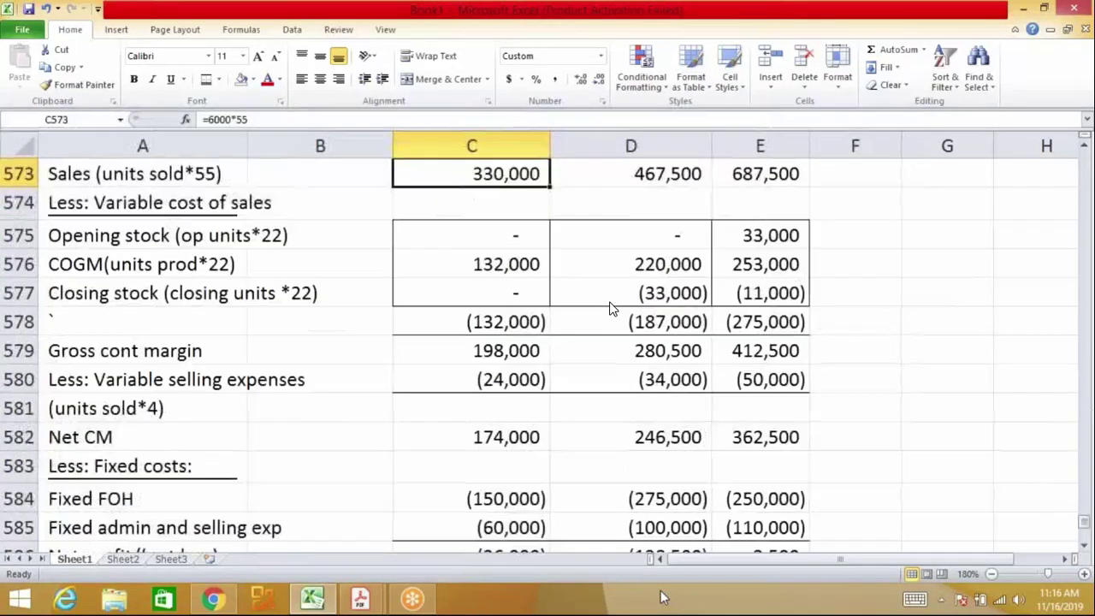
key("Up")
key("Up")
key("Up")
key("Up")
key("Up")
key("Up")
key("Up")
key("Up")
key("Up")
key("Up")
key("Up")
key("Up")
key("Up")
key("Up")
key("Up")
key("Up")
key("Up")
key("Up")
key("Up")
key("Up")
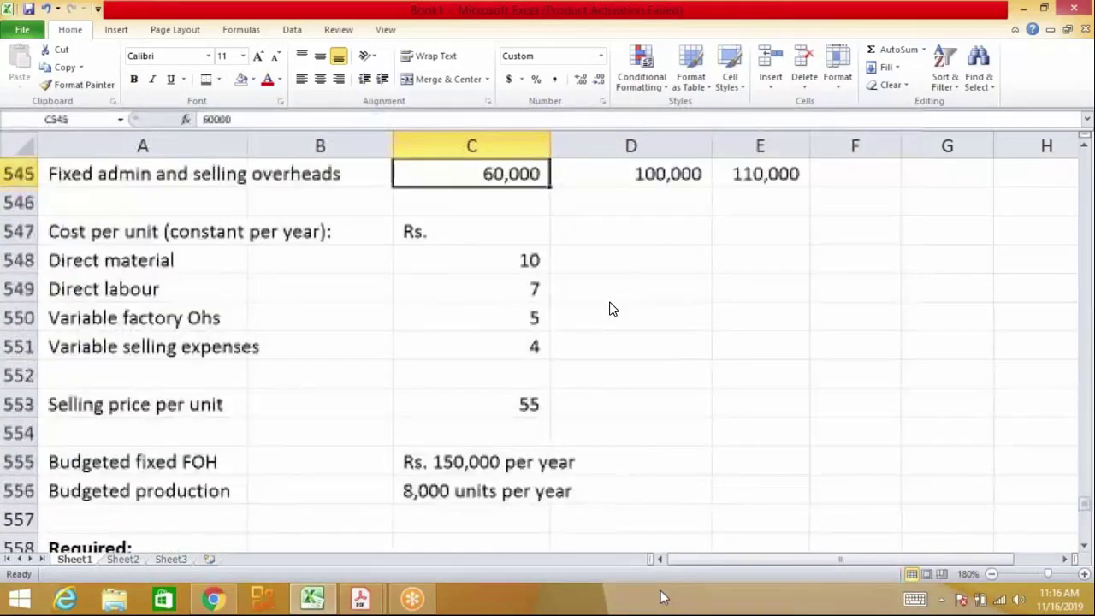
key("Up")
key("Up")
key("Down")
key("Down")
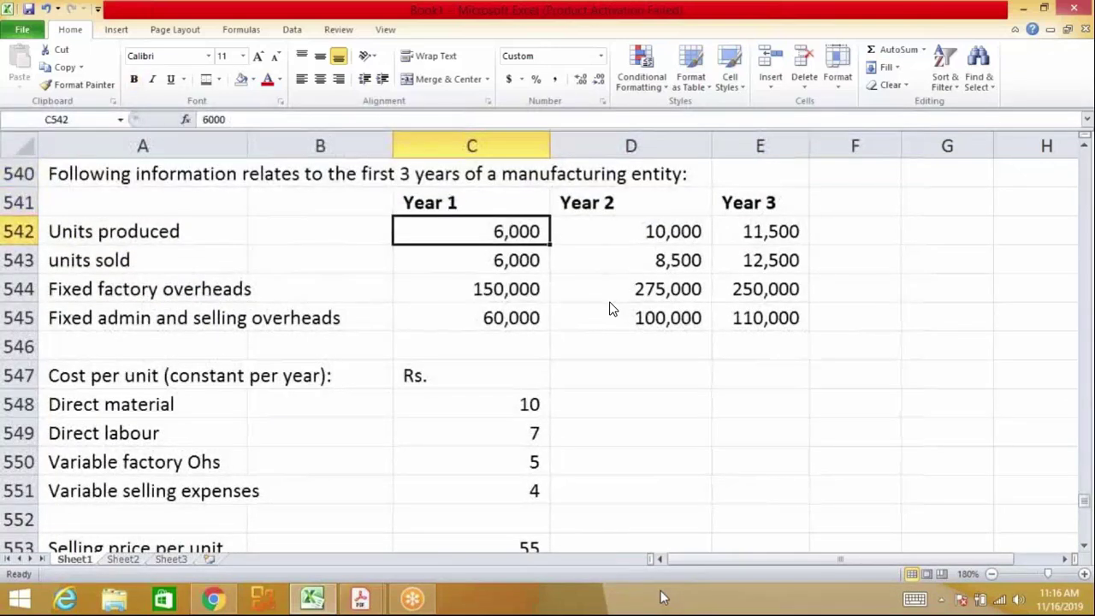
key("shift+Right")
key("shift+Right")
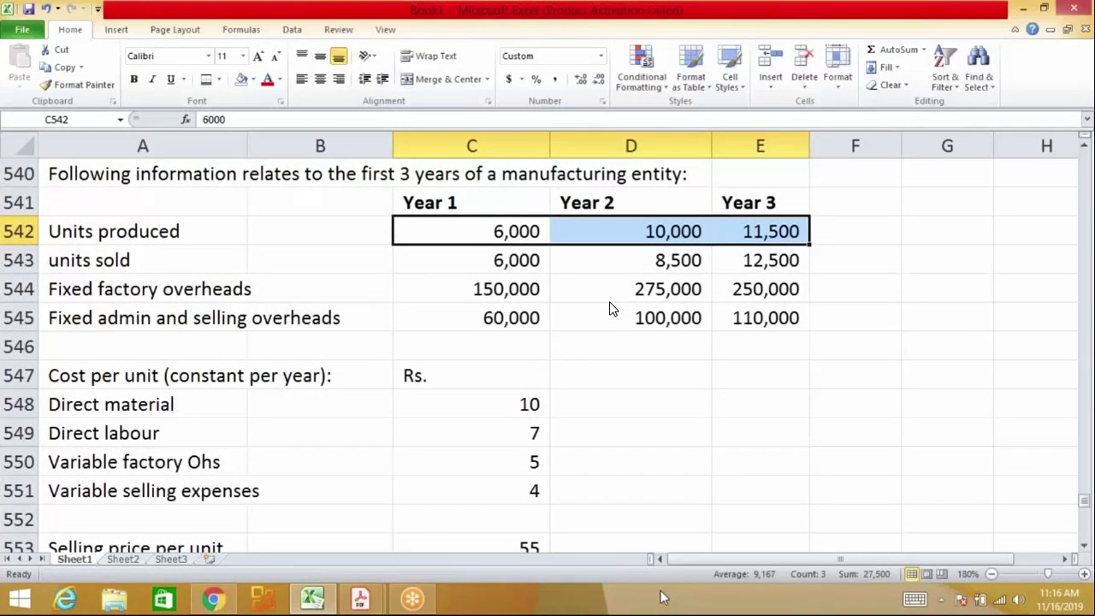
Calculate the Year 1 cost of goods manufactured in C601 with the formula =6000*40.75
key("Down")
key("Down")
key("Down")
key("Down")
key("Down")
key("Down")
key("Down")
key("Down")
key("Down")
key("Down")
key("Down")
key("Down")
key("Down")
key("Down")
key("Down")
key("Down")
key("Down")
key("Down")
key("Down")
key("Down")
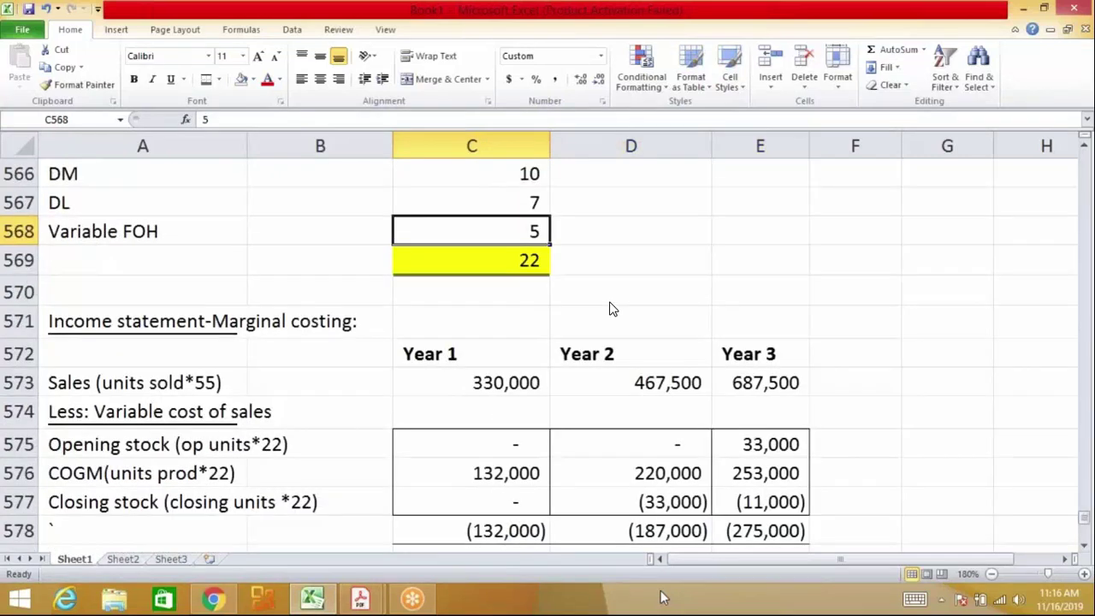
key("Down")
key("Down")
key("Down")
key("Down")
key("Down")
key("Down")
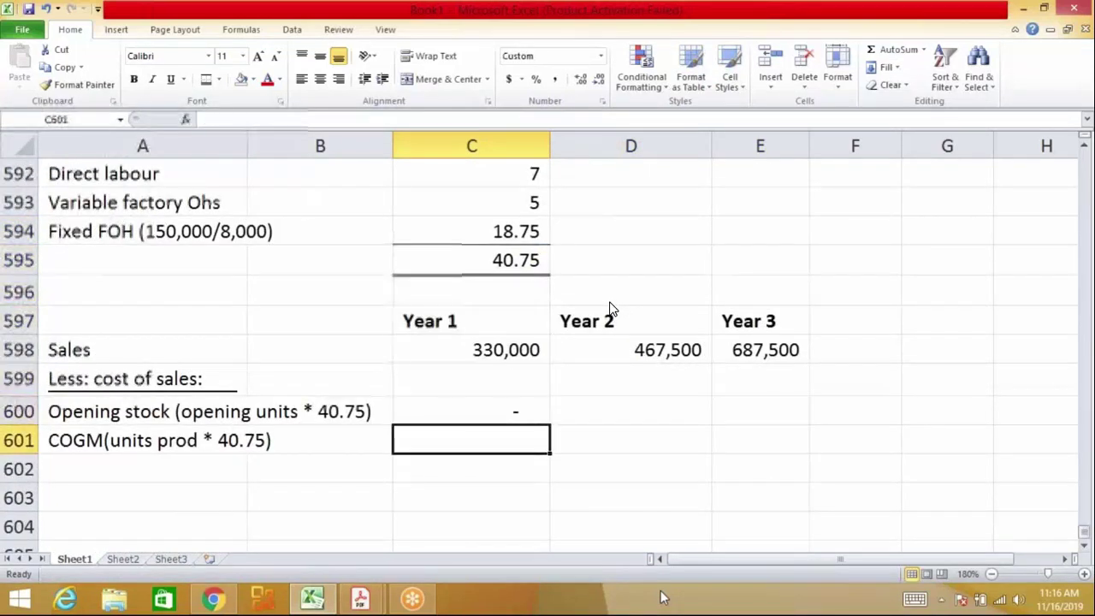
type("=6000*4")
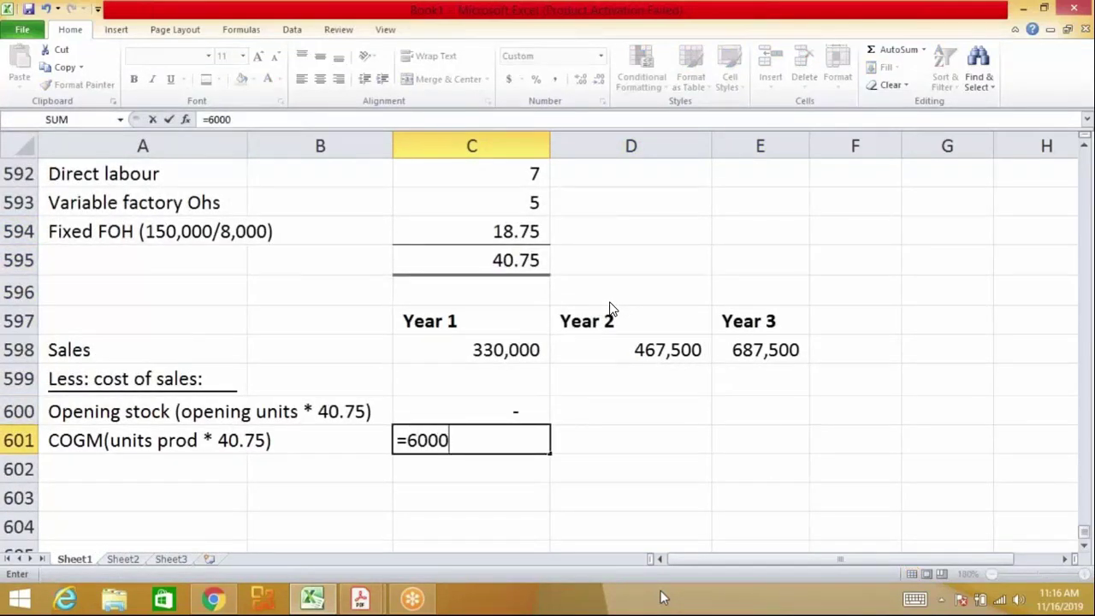
type("0.75")
key("Return")
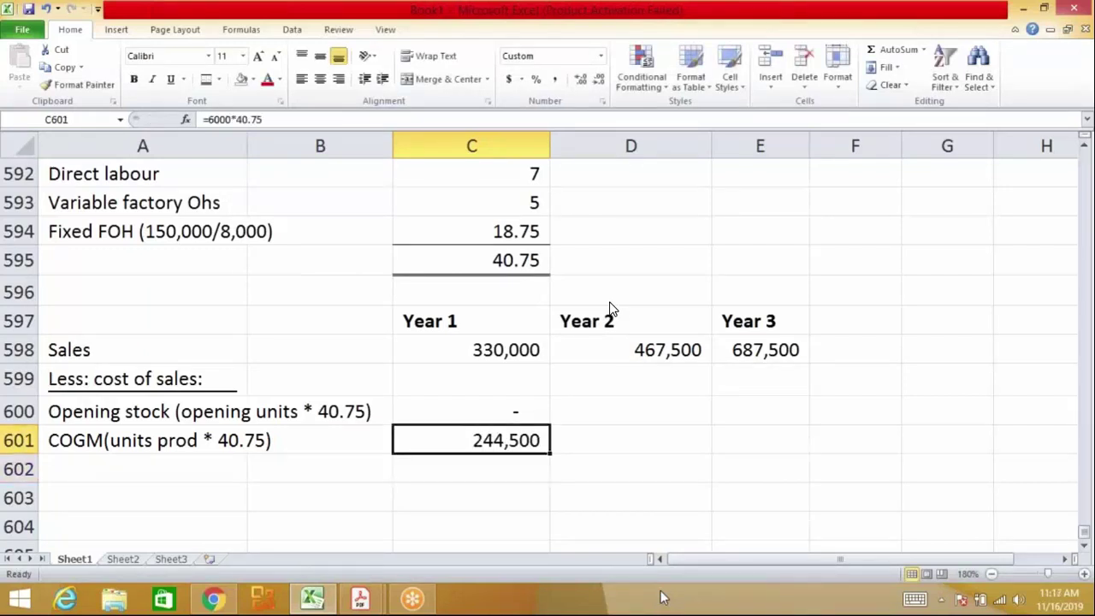
Enter the row label Closing stock (closing units * 40.75) in A602 below the COGM row
key("Down")
key("Left")
key("Left")
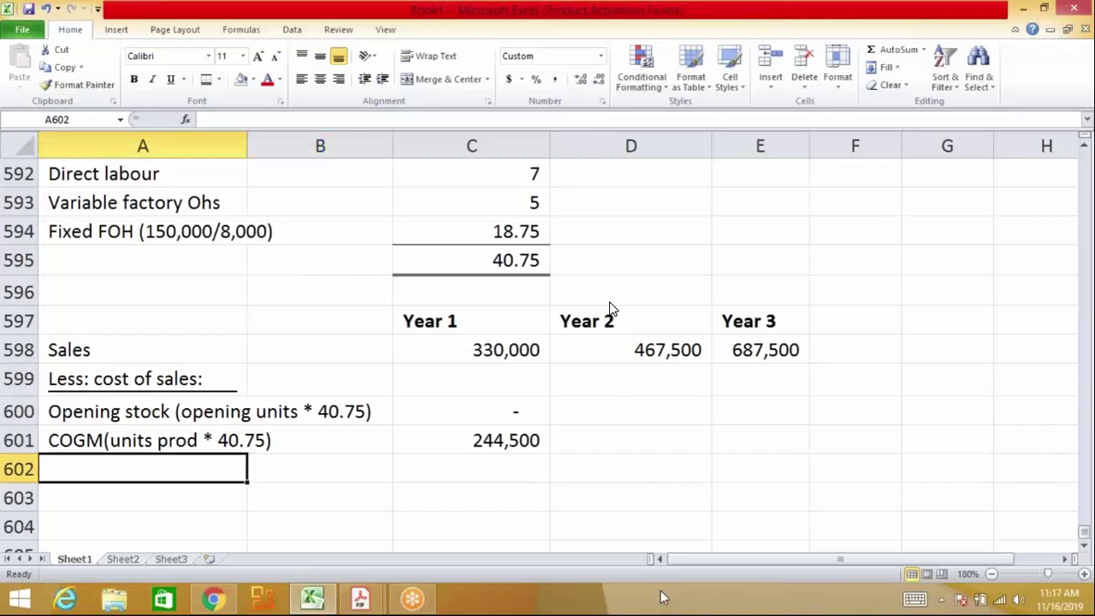
type("Closiun")
key("BackSpace")
key("BackSpace")
type("ng stock")
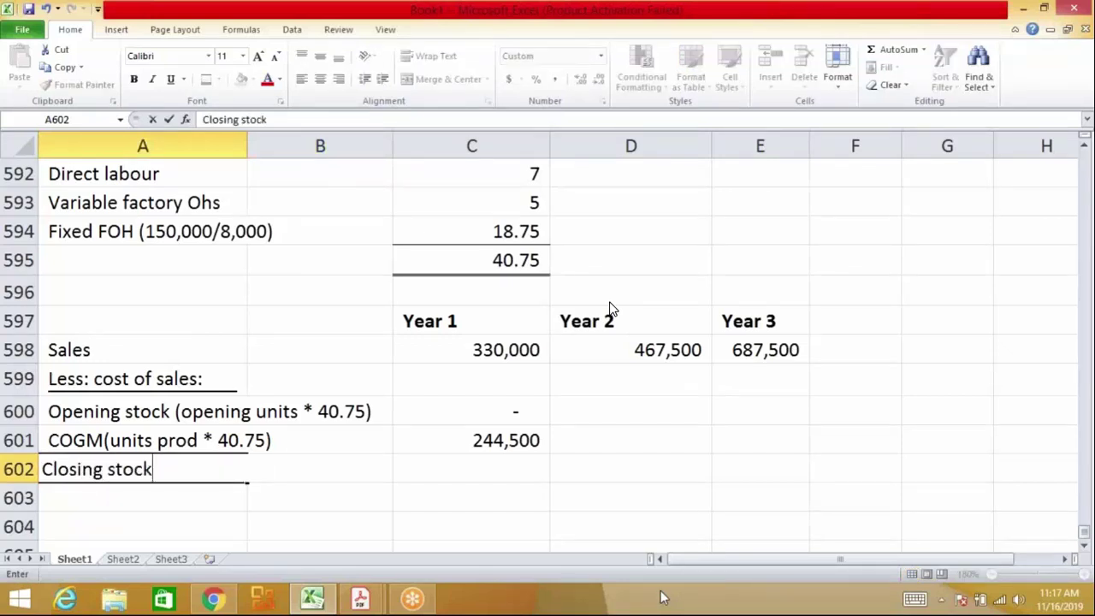
type(" (closing u")
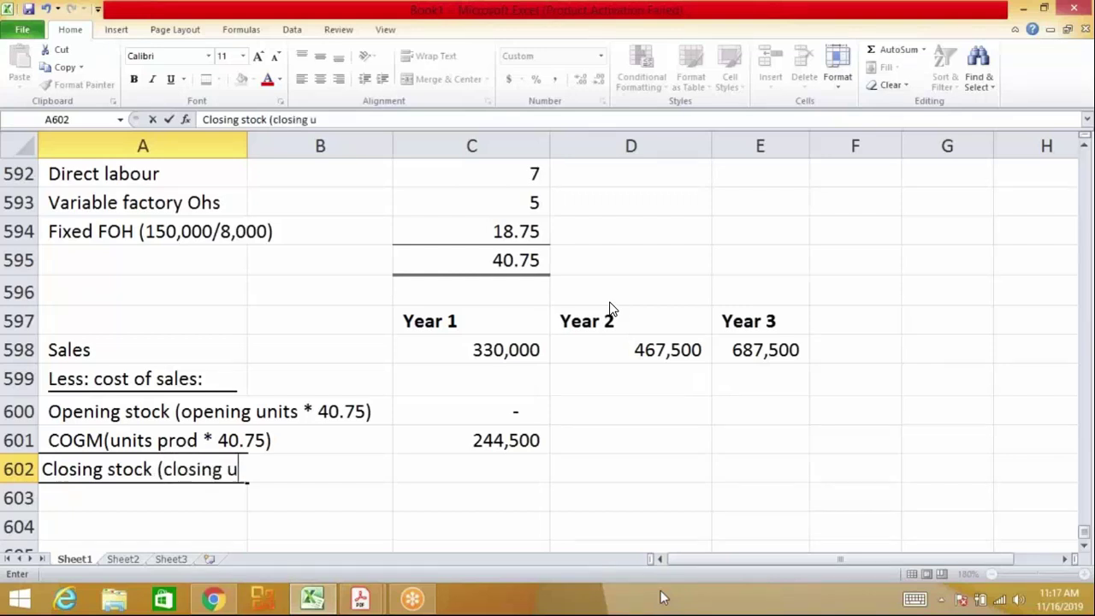
type("nits * 40")
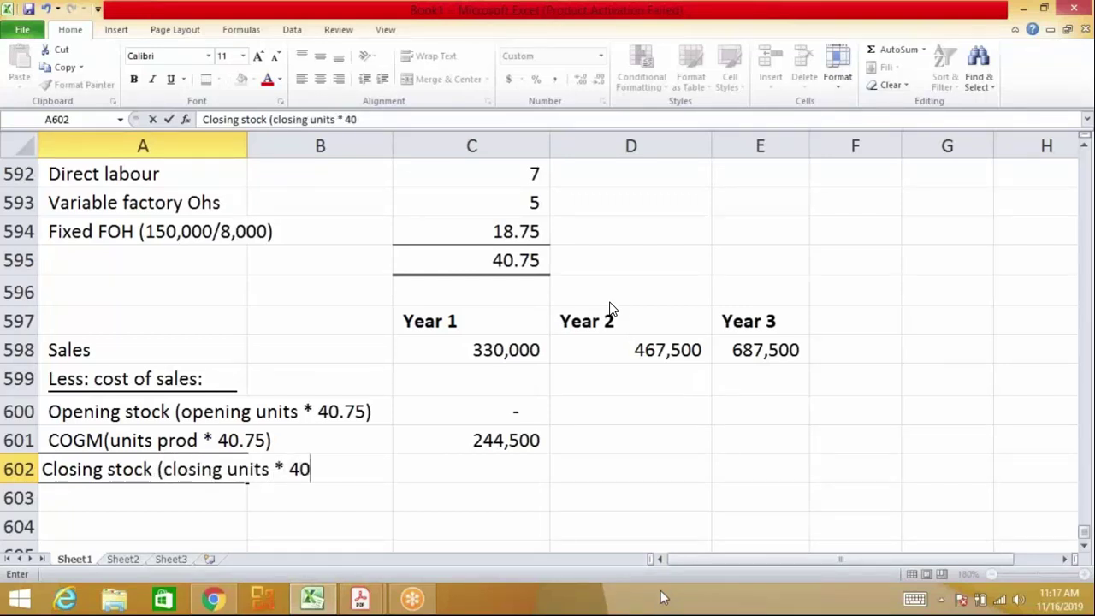
type(".75)")
key("Return")
Enter 0 as the Year 1 closing stock in C602
key("Right")
key("Right")
key("Up")
type("0")
key("Return")
Draw an outside border around the Year 1 cost of sales figures in C600:C602
key("Up")
key("Up")
key("Up")
key("shift+Down")
key("shift+Down")
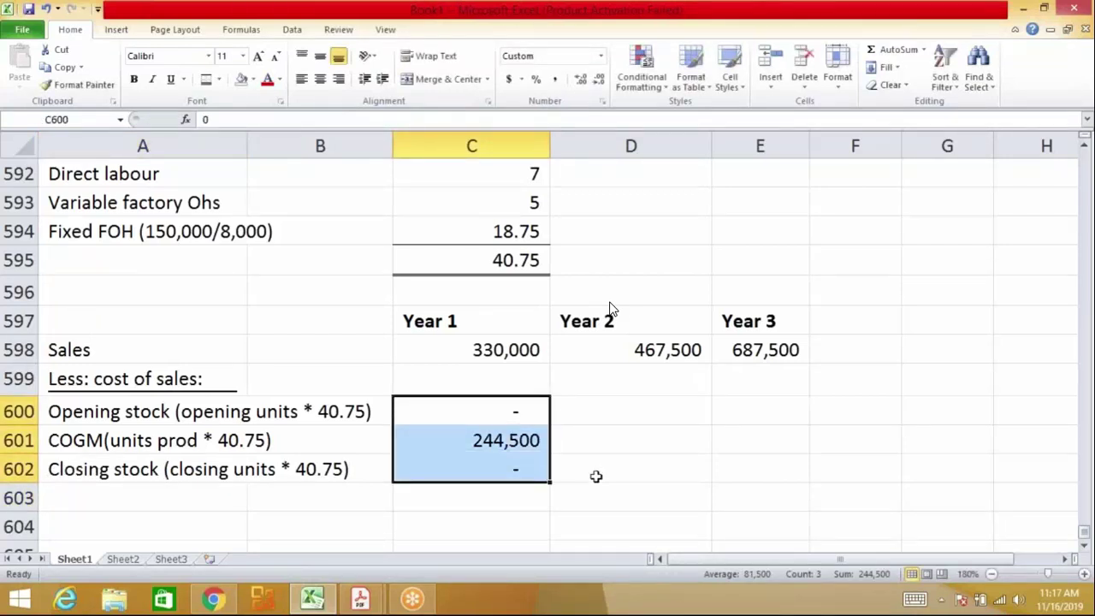
left_click(219, 79)
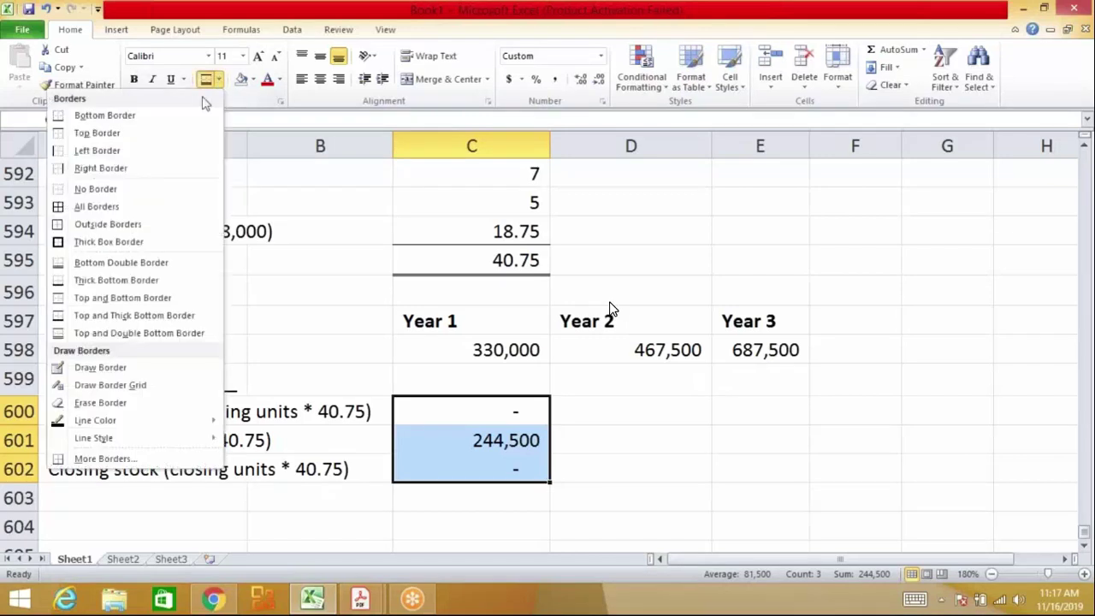
left_click(108, 224)
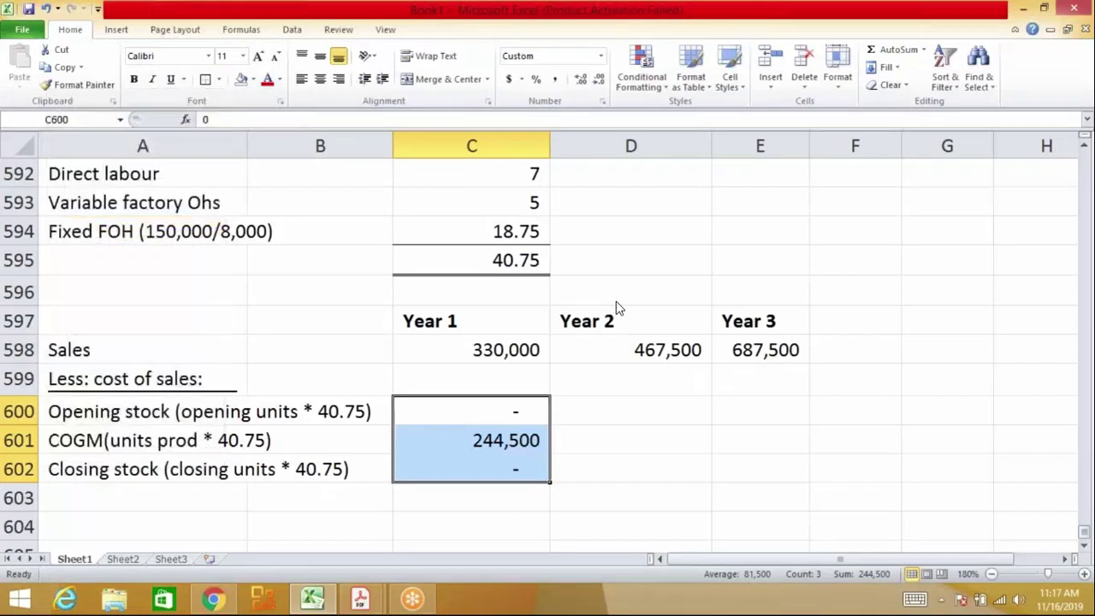
Total the Year 1 cost of sales as a negative figure in C603 with the formula =-SUM(C600:C602)
key("Down")
key("alt+equal")
key("Return")
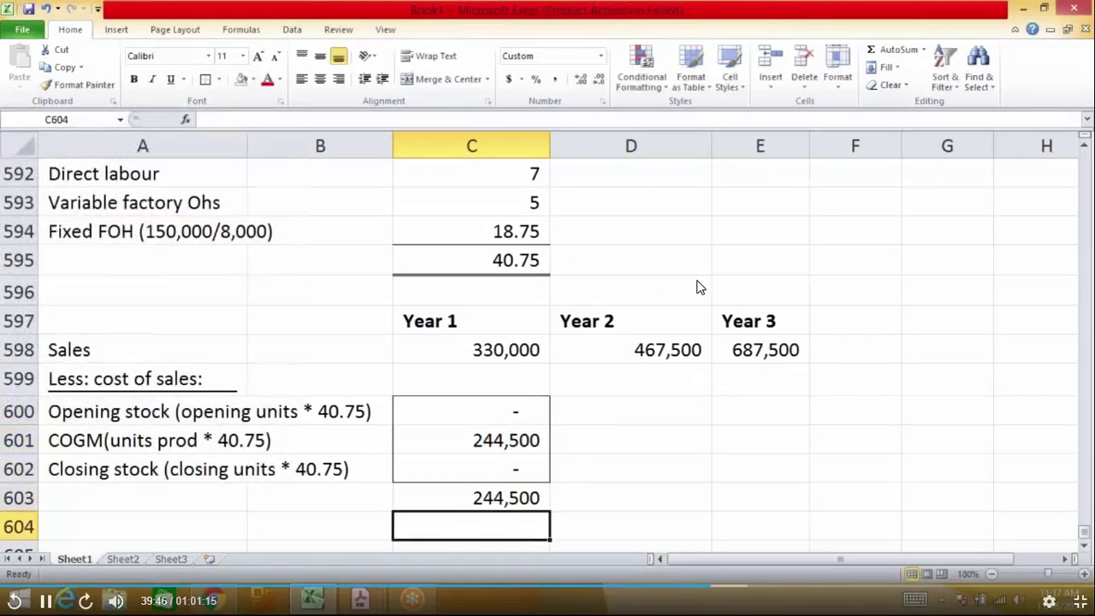
key("Up")
key("F2")
key("Home")
key("Right")
type("-")
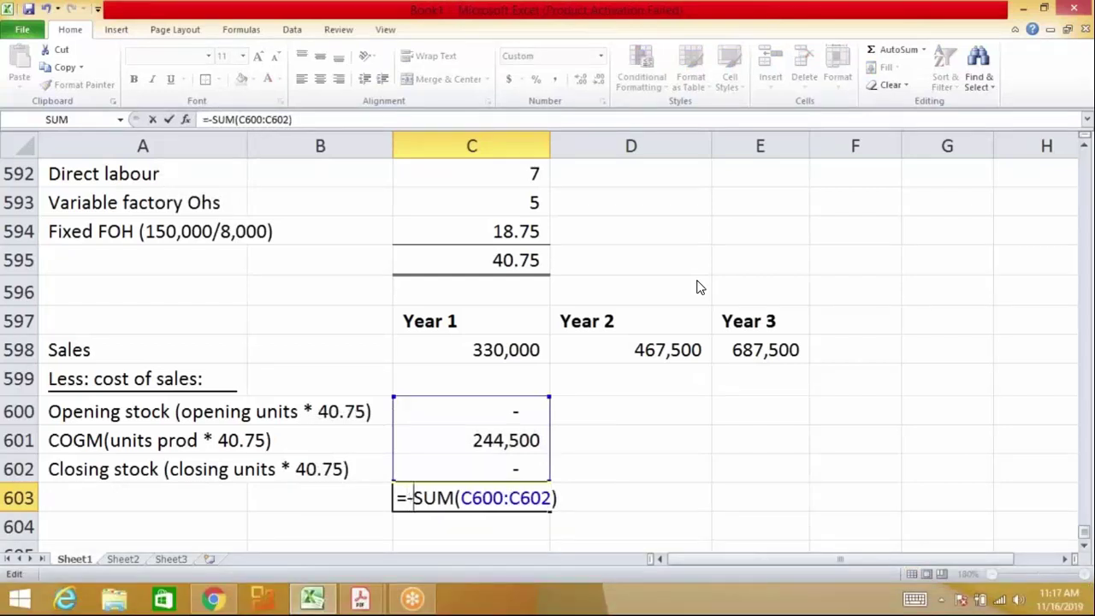
key("Return")
key("Up")
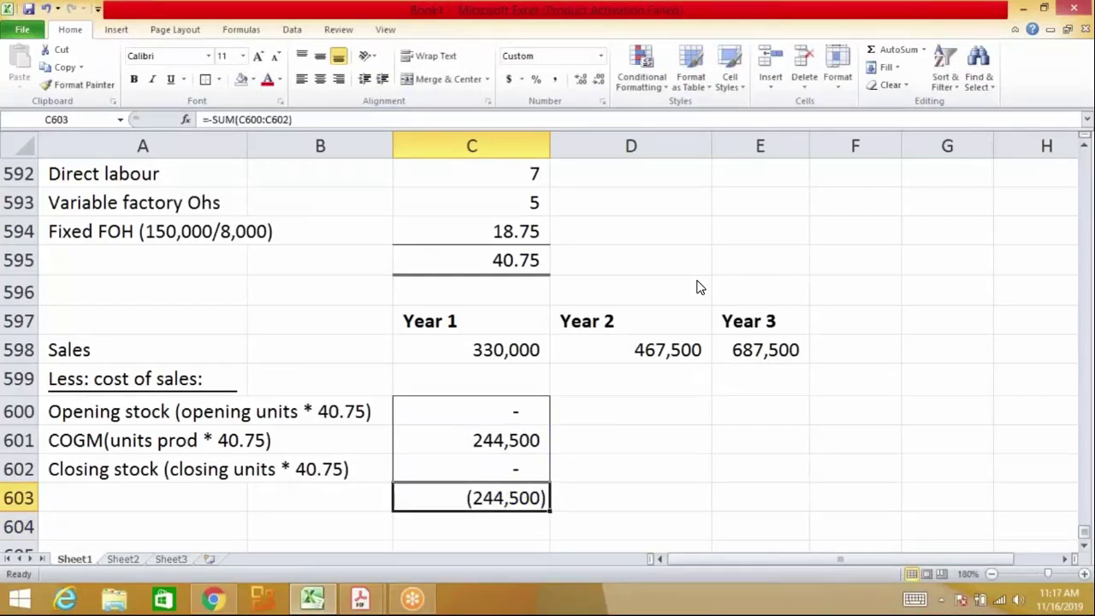
key("Down")
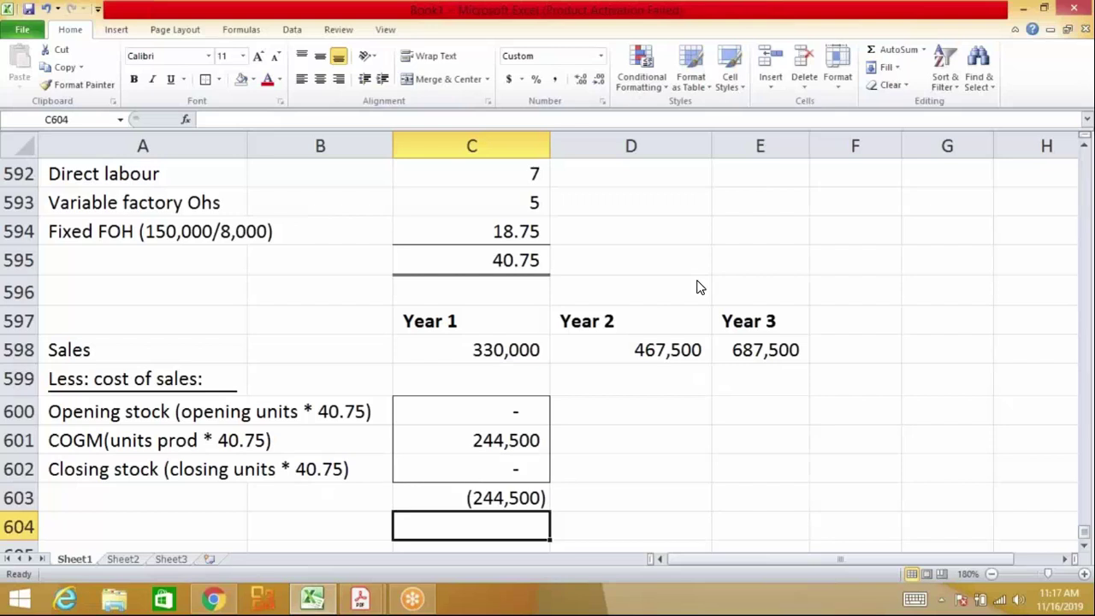
Calculate the Year 1 gross profit in C604 with the formula =C598+C603
key("Up")
key("Up")
key("shift+Up")
key("shift+Up")
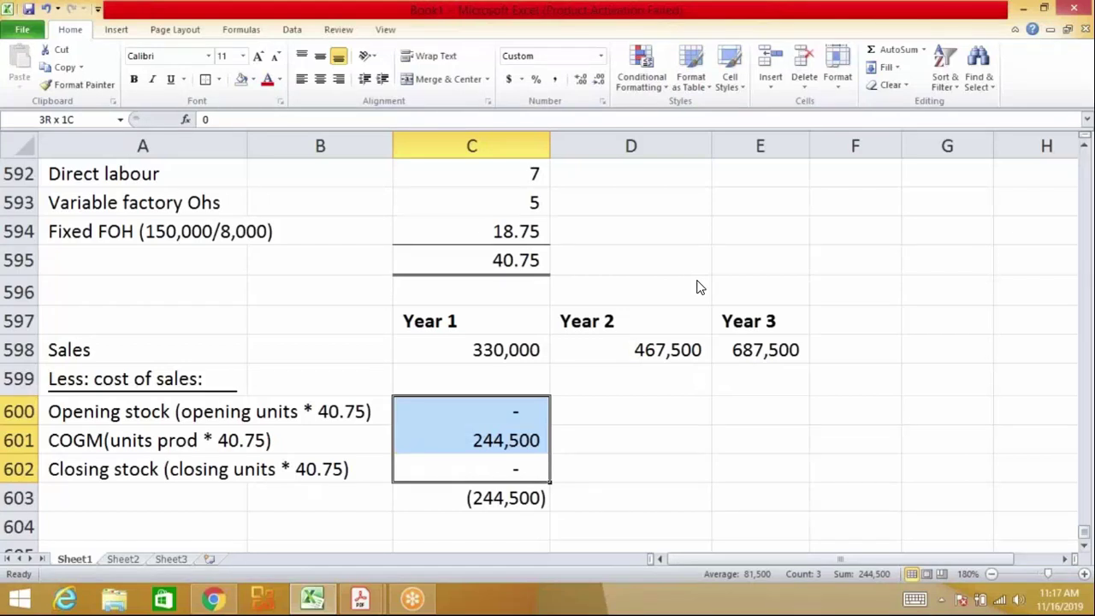
key("Down")
key("Down")
type("=")
key("Up")
key("Up")
key("Up")
key("Up")
key("Up")
key("Up")
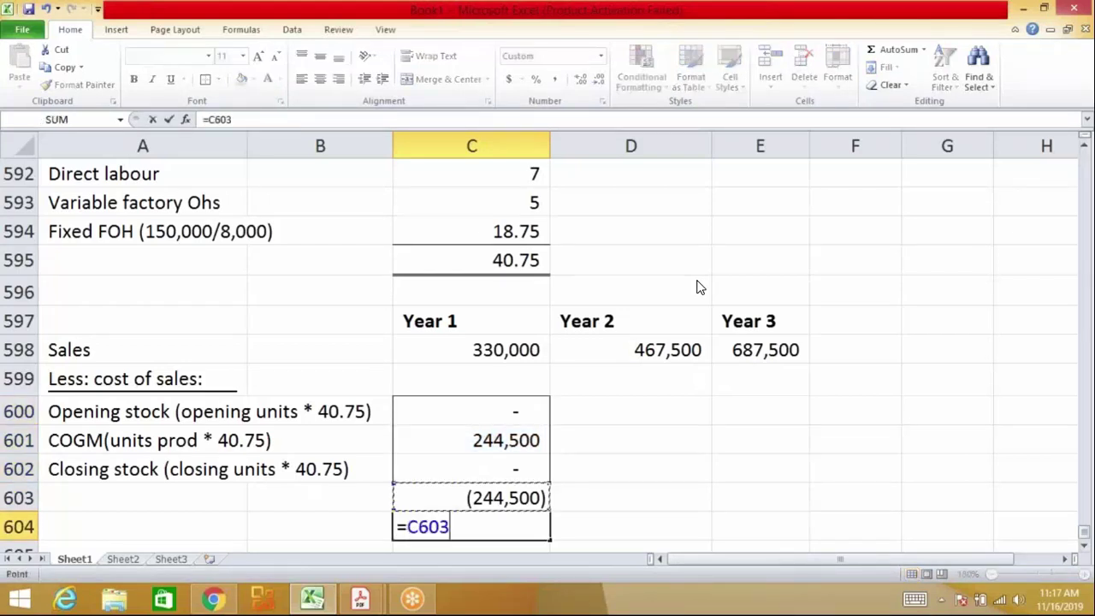
type("+")
key("Up")
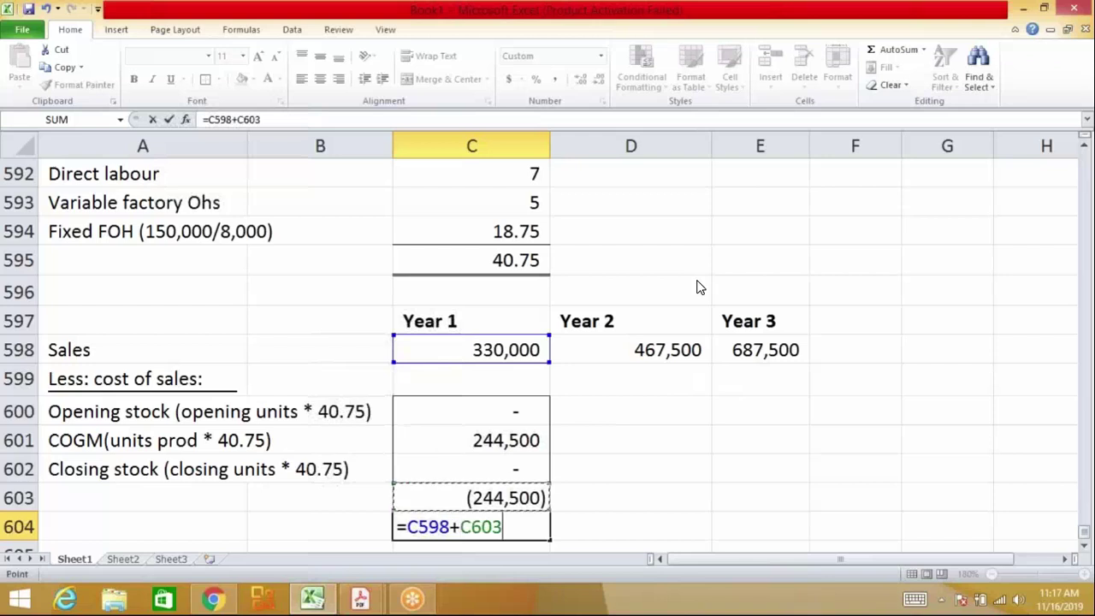
key("Return")
key("Up")
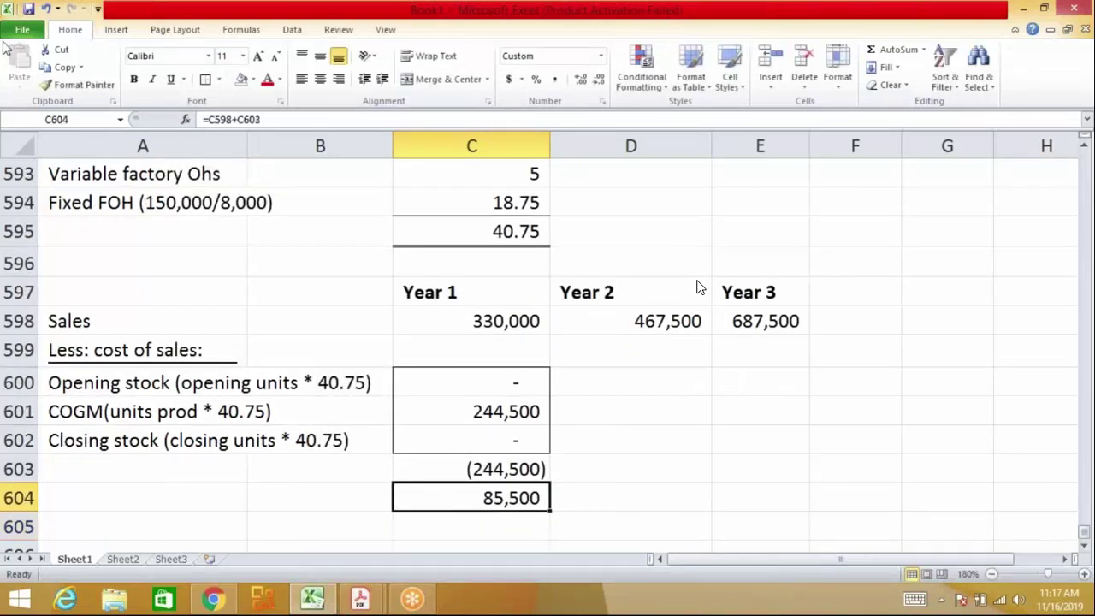
Add a top border to the Year 1 result in C604 and label its row Gross profit in A604
left_click(220, 79)
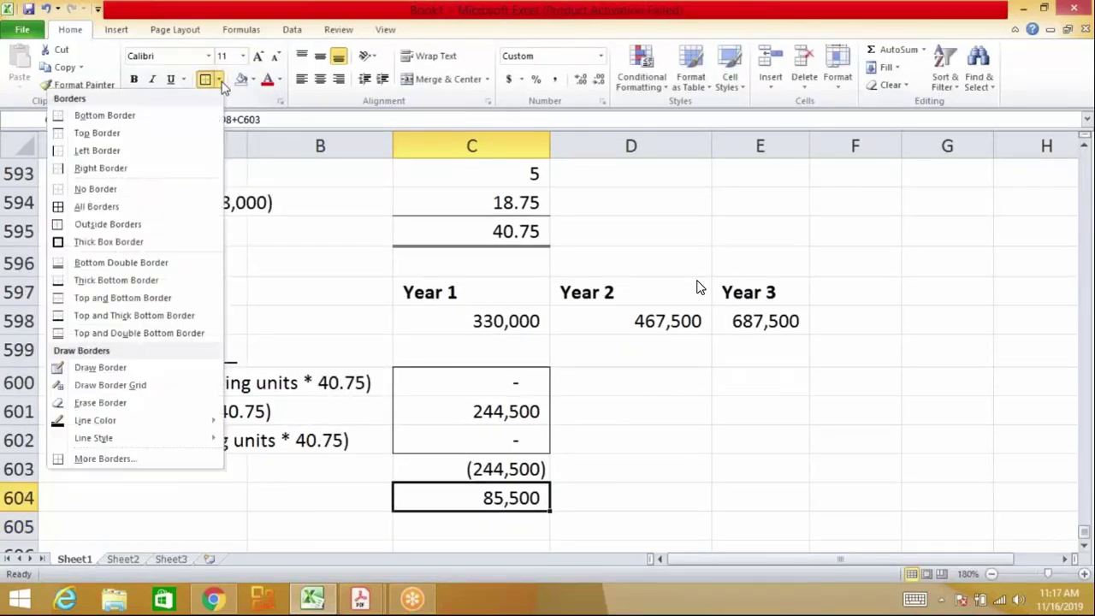
left_click(166, 144)
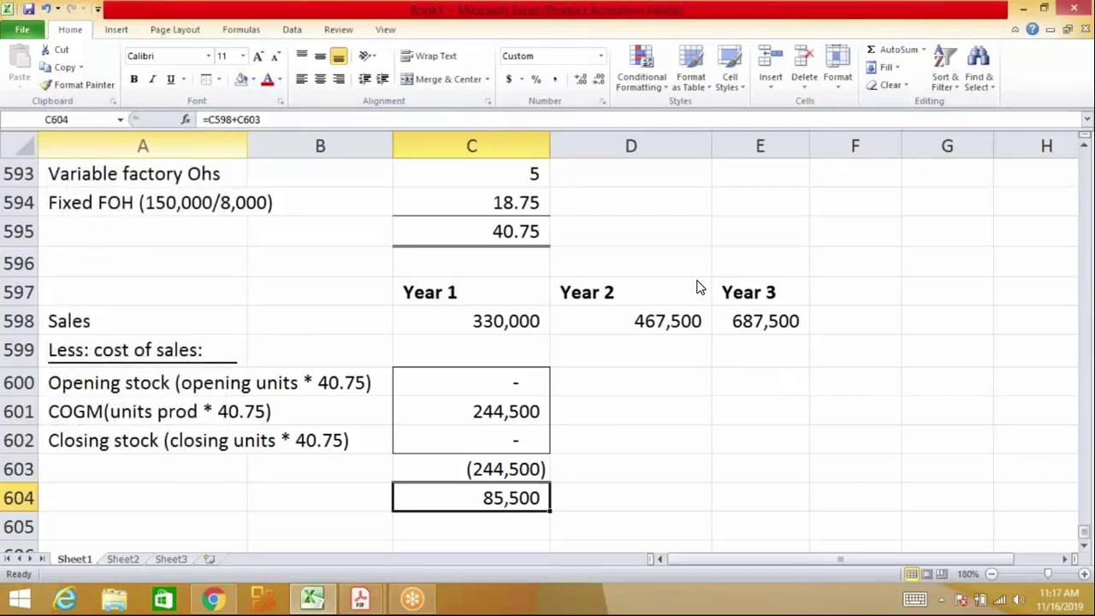
key("Left")
key("Left")
type("Gross ")
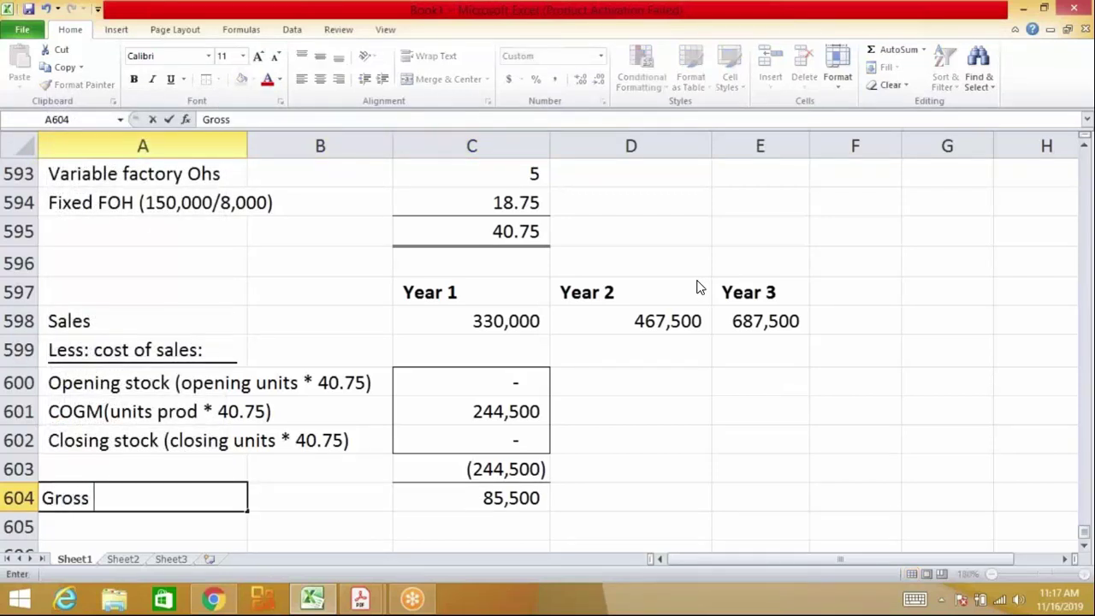
type("profit")
key("Return")
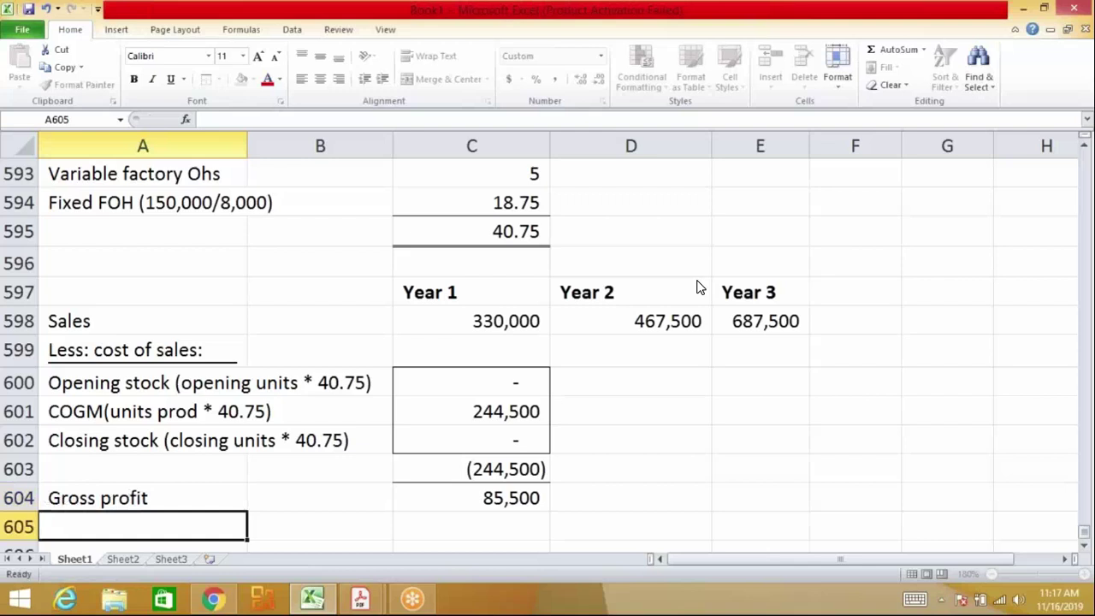
type("Le")
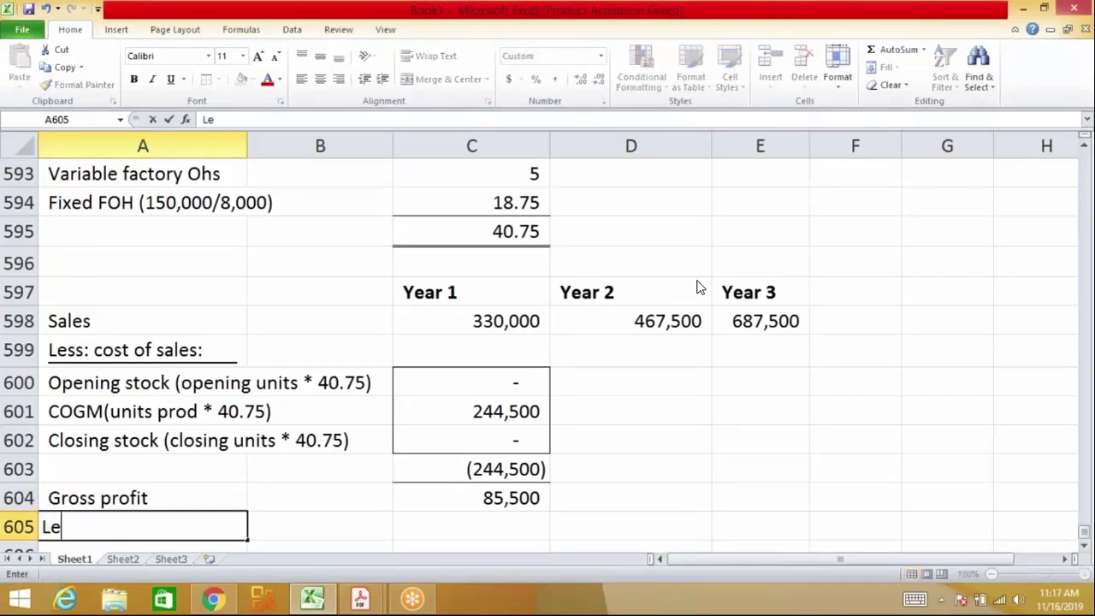
type("ss: Other expen")
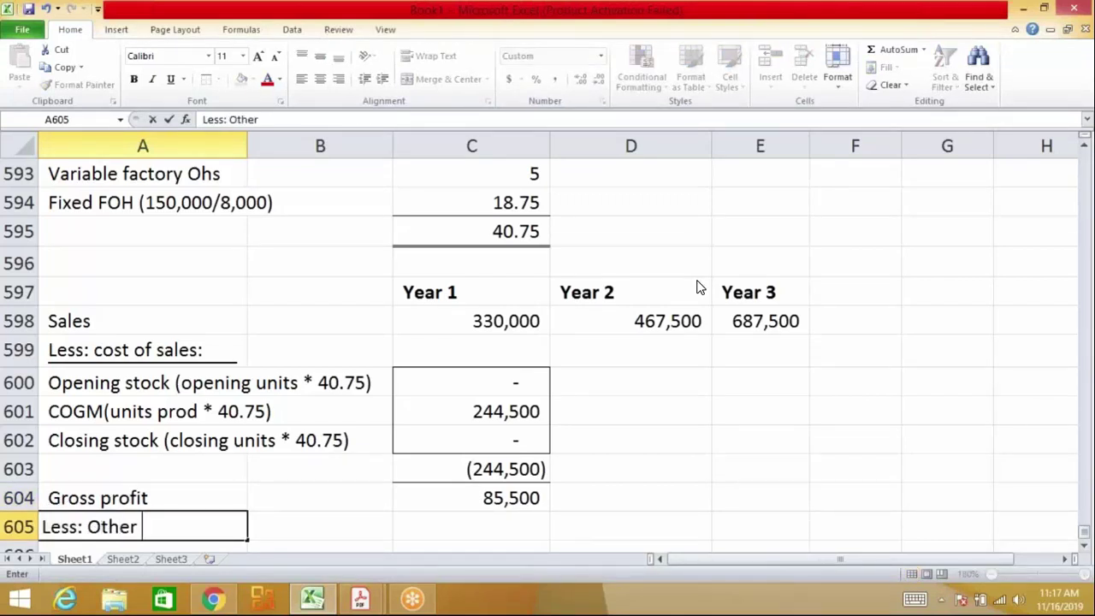
key("BackSpace")
key("BackSpace")
key("BackSpace")
key("BackSpace")
key("BackSpace")
key("BackSpace")
key("BackSpace")
key("BackSpace")
key("BackSpace")
key("BackSpace")
key("BackSpace")
key("BackSpace")
key("BackSpace")
key("BackSpace")
key("BackSpace")
key("BackSpace")
key("BackSpace")
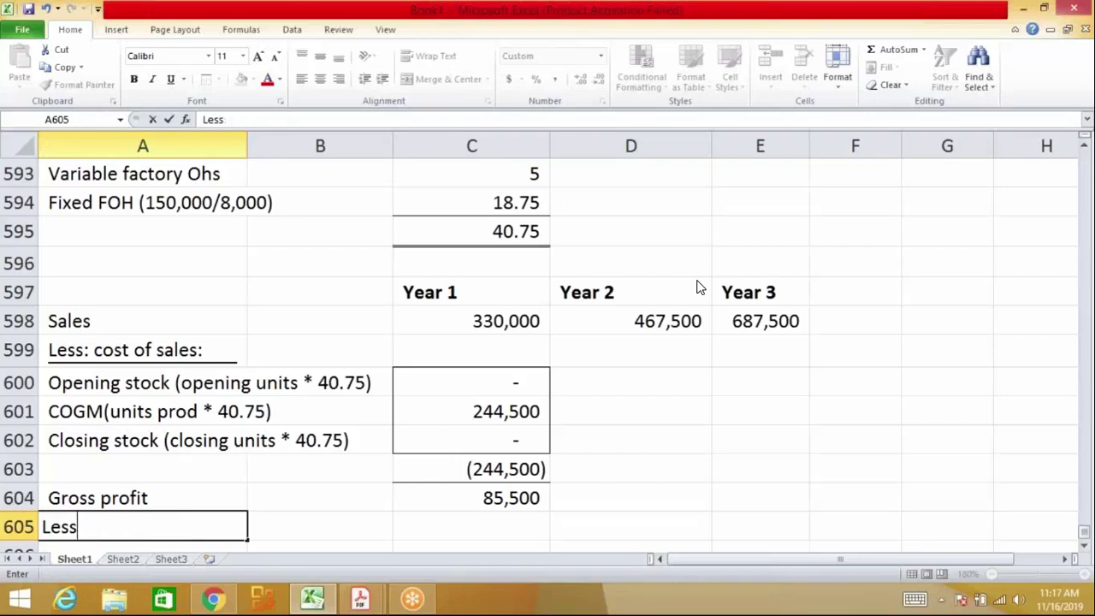
key("Return")
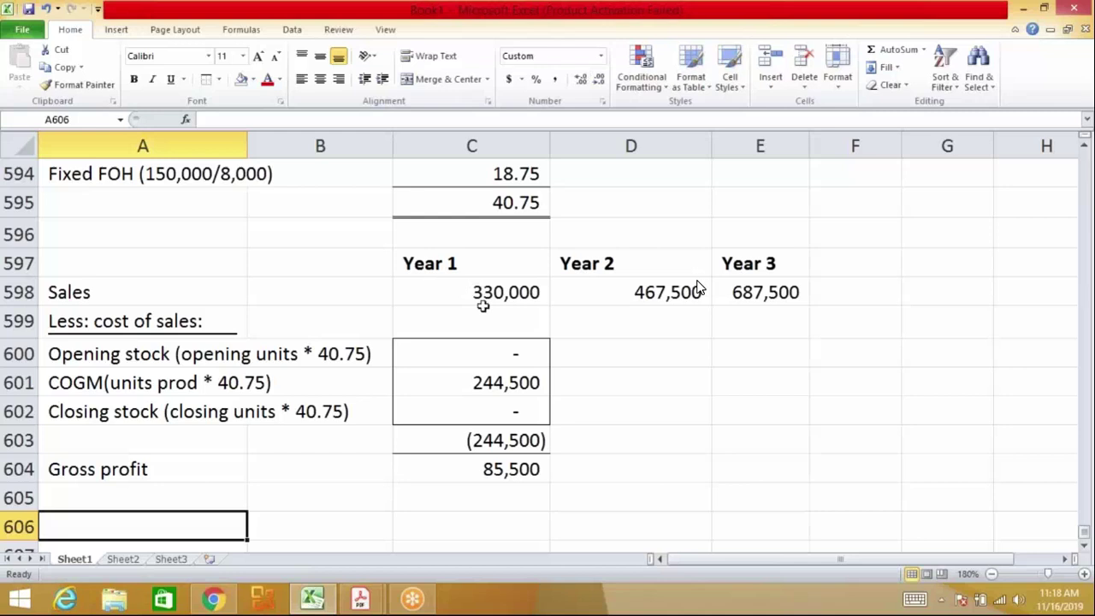
Enter the heading Working for under/over applied FOH: Actual FOH - Applied FOH in A615, leaving blank rows below the gross profit
left_click(503, 380)
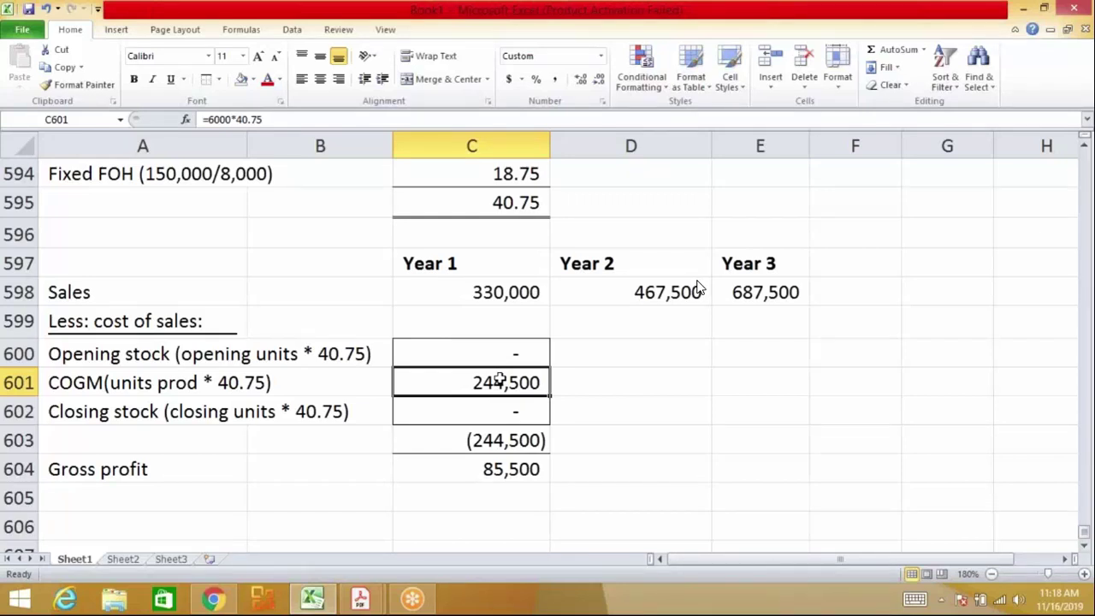
left_click(415, 477)
key("Return")
key("Down")
key("Down")
key("Down")
key("Down")
key("Down")
key("Down")
key("Down")
key("Down")
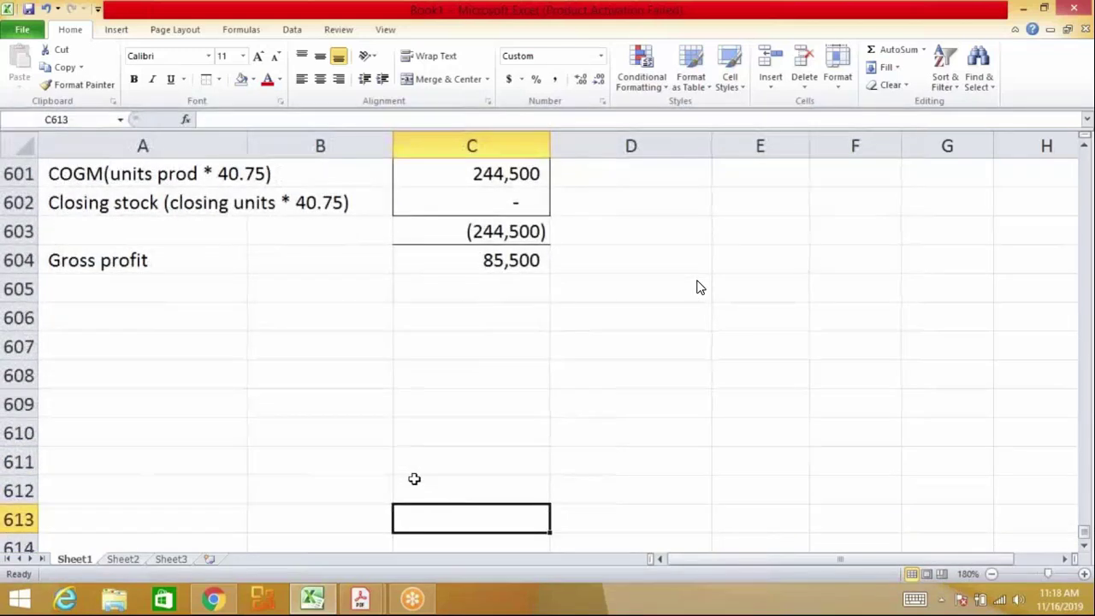
key("Down")
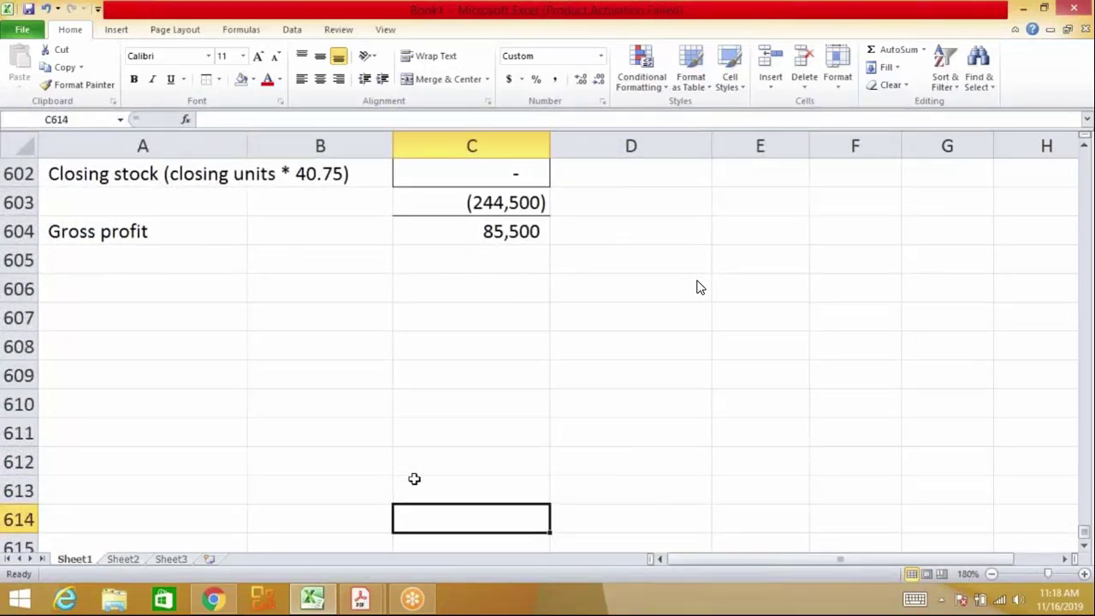
key("Down")
key("Left")
key("Left")
type("Working for under/over applied FOH:")
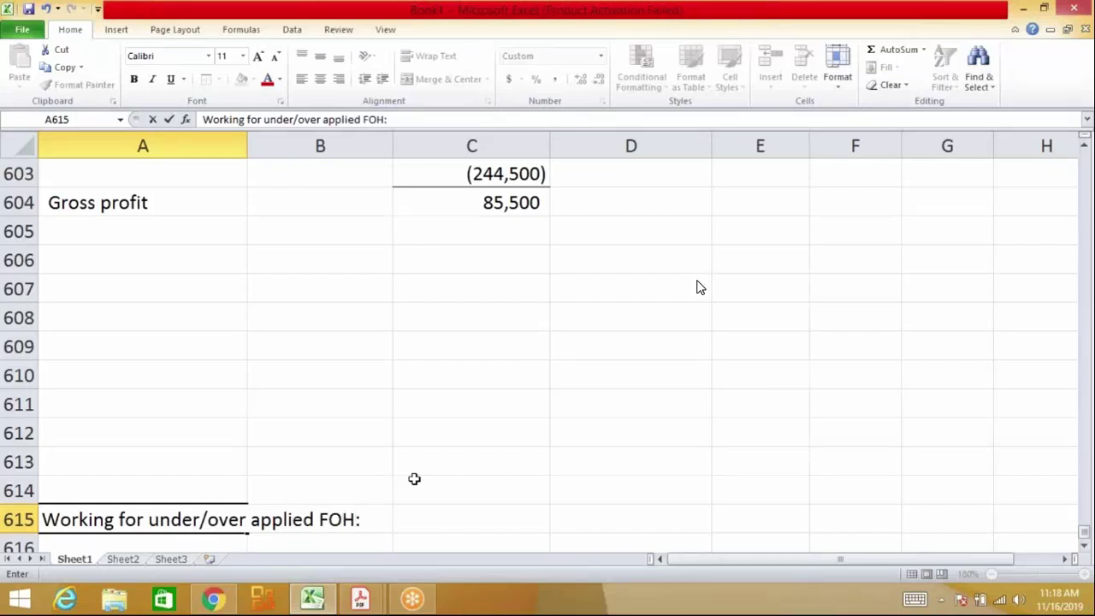
type(" Actual FOH - Applied FOH")
key("Return")
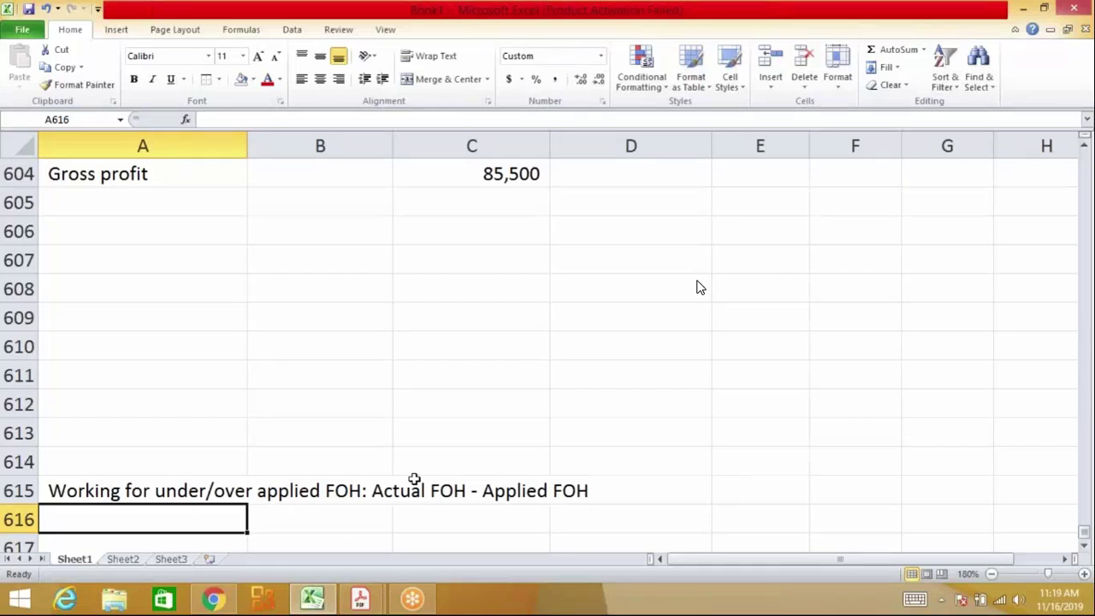
Write the formula note Applied FOH = OAR * Actual basis in A616 under the working heading
type("Applied FOH")
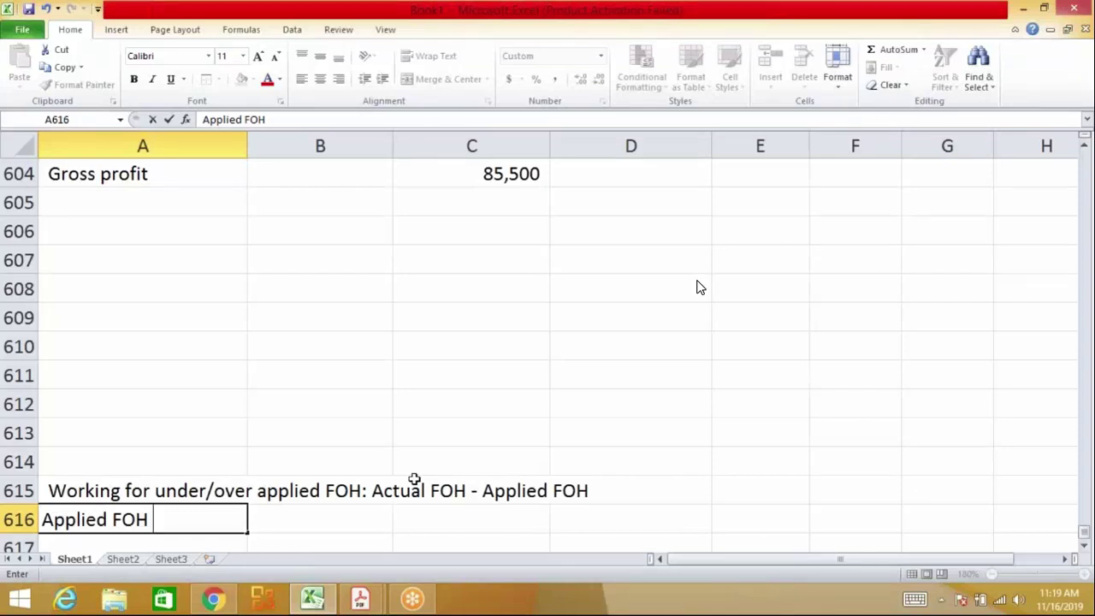
type("= OAR (")
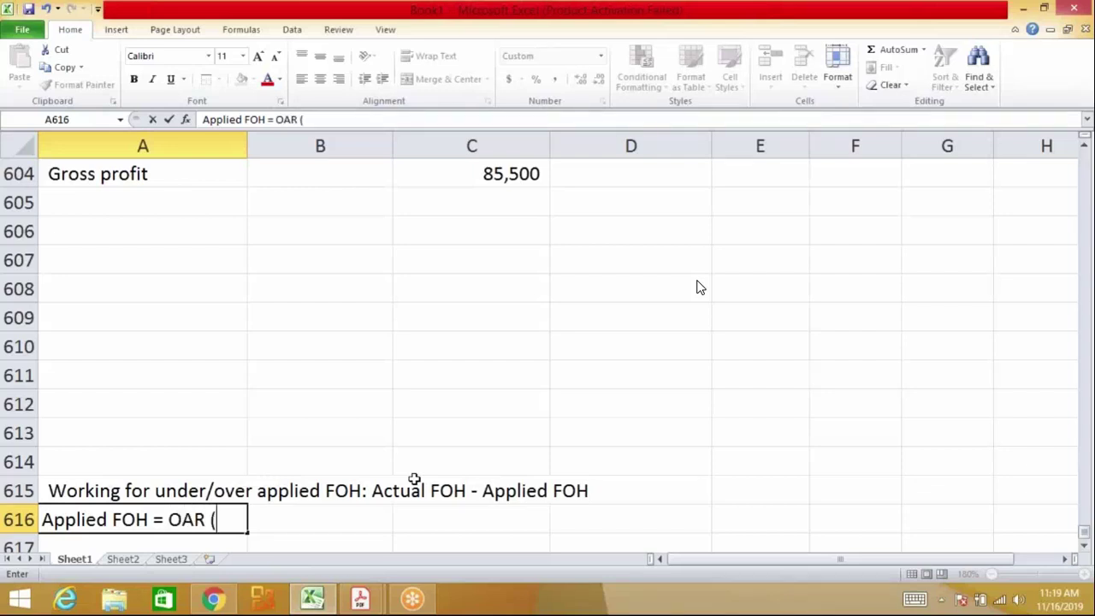
key("BackSpace")
type("* Actual basis")
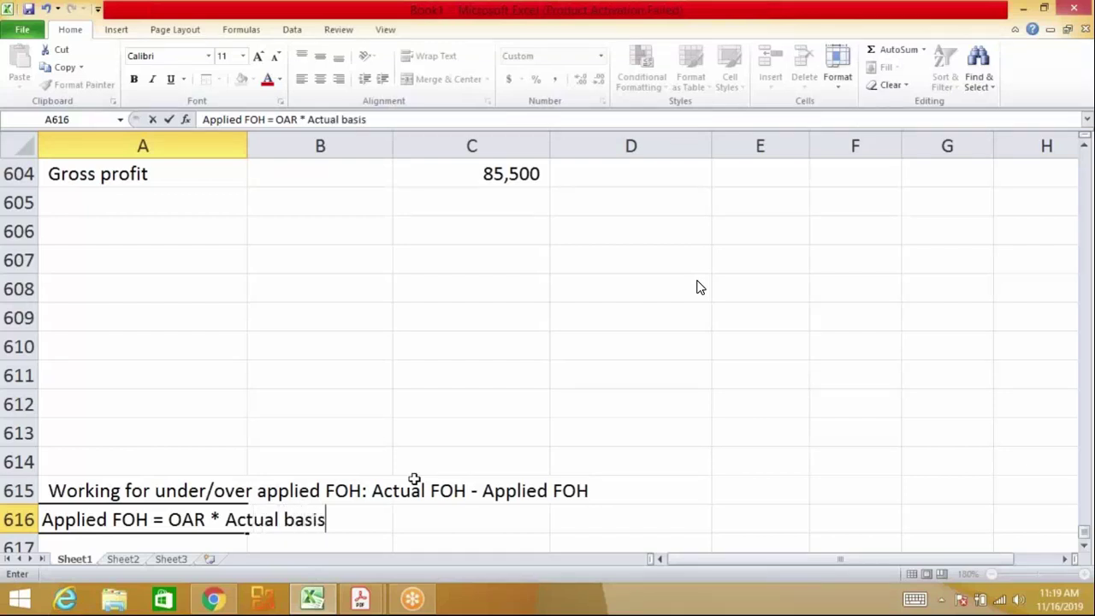
key("Return")
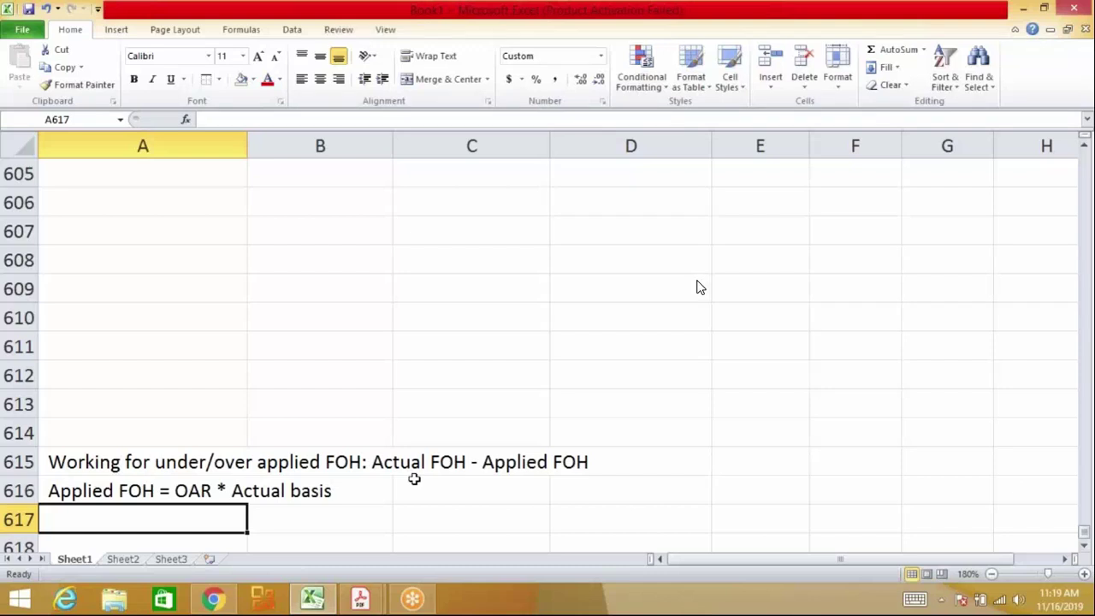
key("Up")
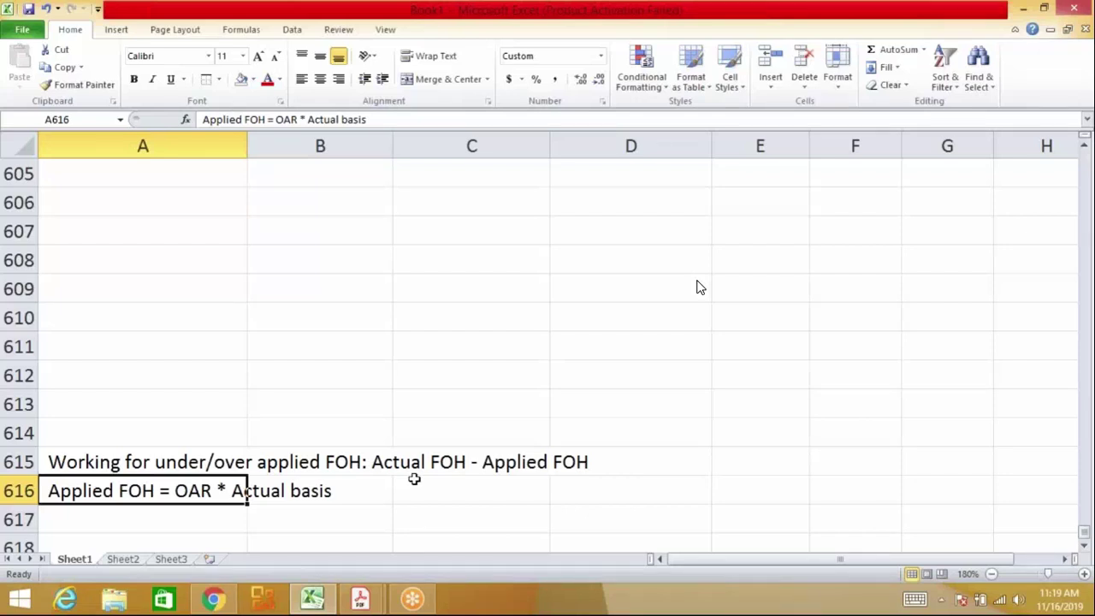
Enter the column headings Year 1, Year 2 and Year 3 in C618:E618 for the overhead working
key("Down")
key("Down")
key("Down")
key("Down")
key("Down")
key("Right")
key("Right")
key("Up")
key("Up")
key("Up")
type("Year 1")
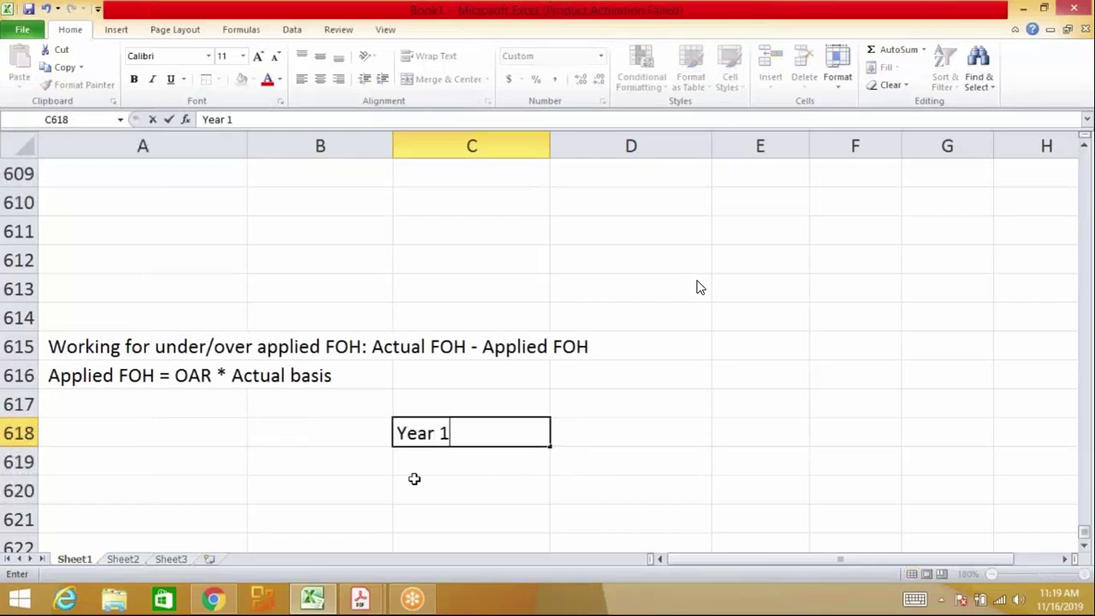
key("Return")
key("Right")
key("Up")
type("Year 2")
key("Right")
type("Year 3")
key("Return")
key("Left")
key("Left")
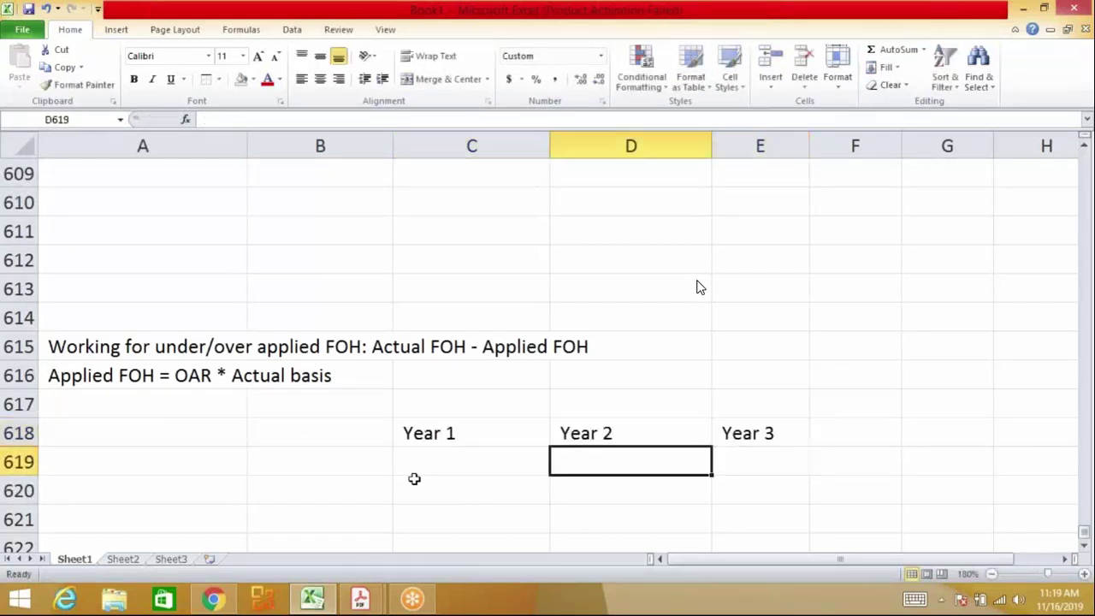
Make the Year 1, Year 2 and Year 3 headings in C618:E618 bold
key("Up")
key("shift+Right")
key("shift+Right")
key("ctrl+b")
Enter the row label OAR (150,000/8,000) in A619 under the overhead working's headings
key("Down")
key("Left")
key("Left")
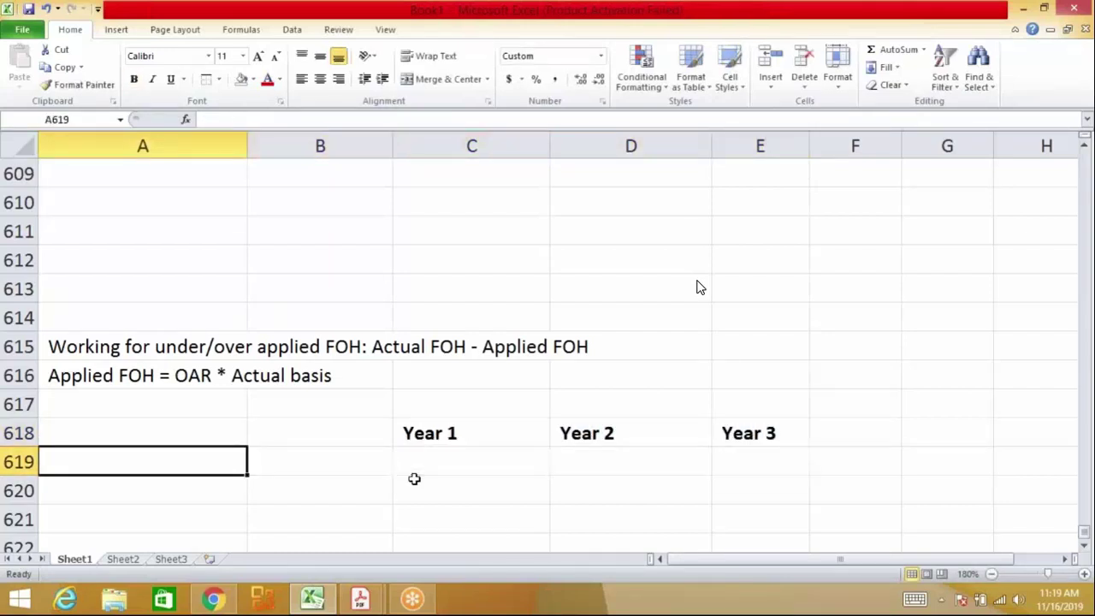
type("OAR")
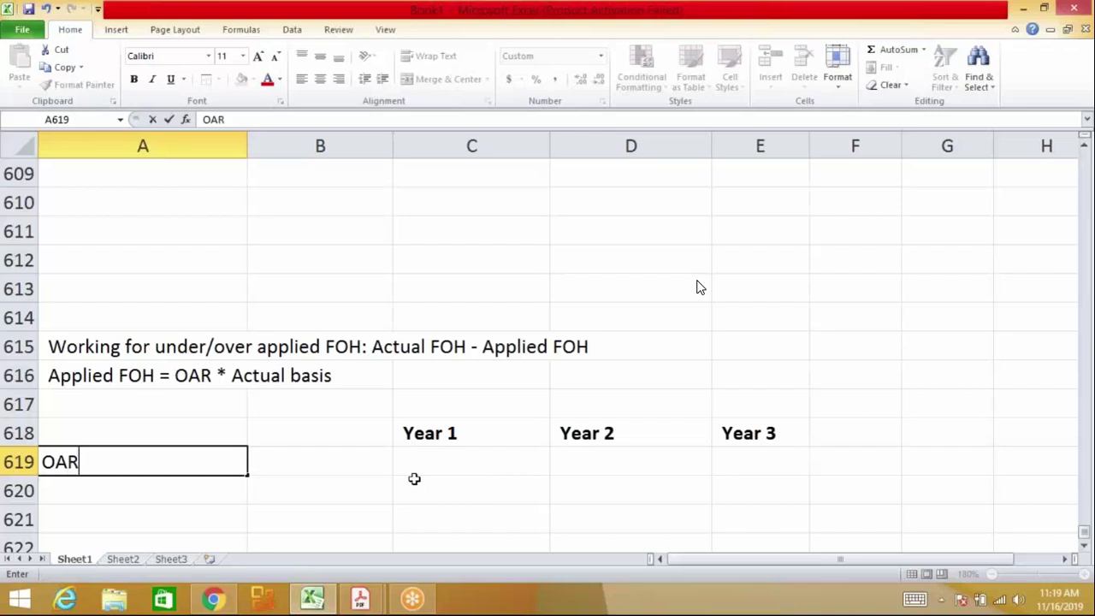
type(" (150")
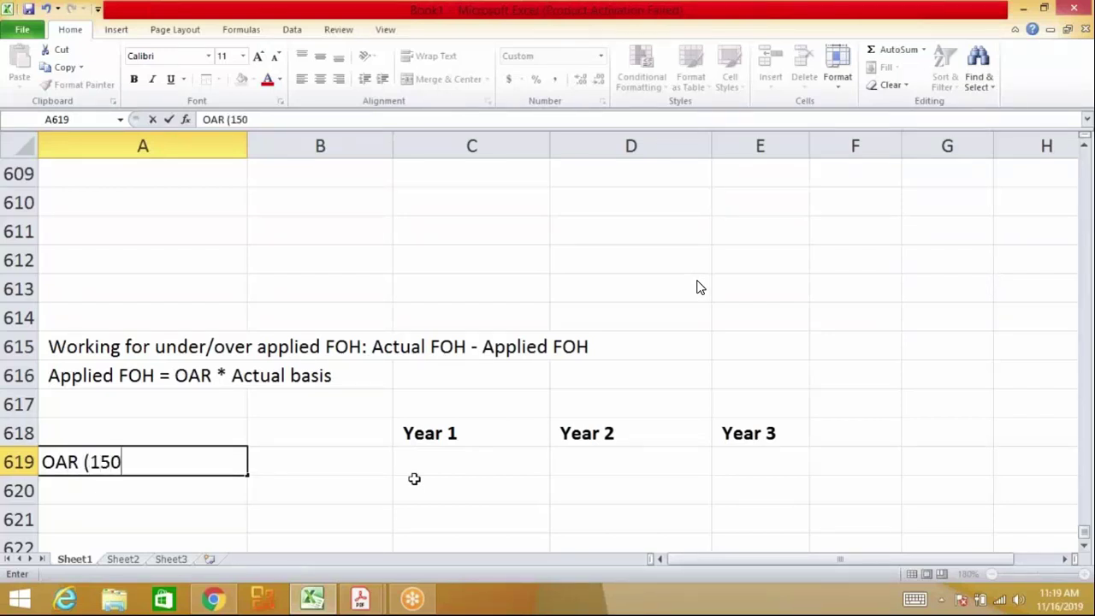
type(",000/")
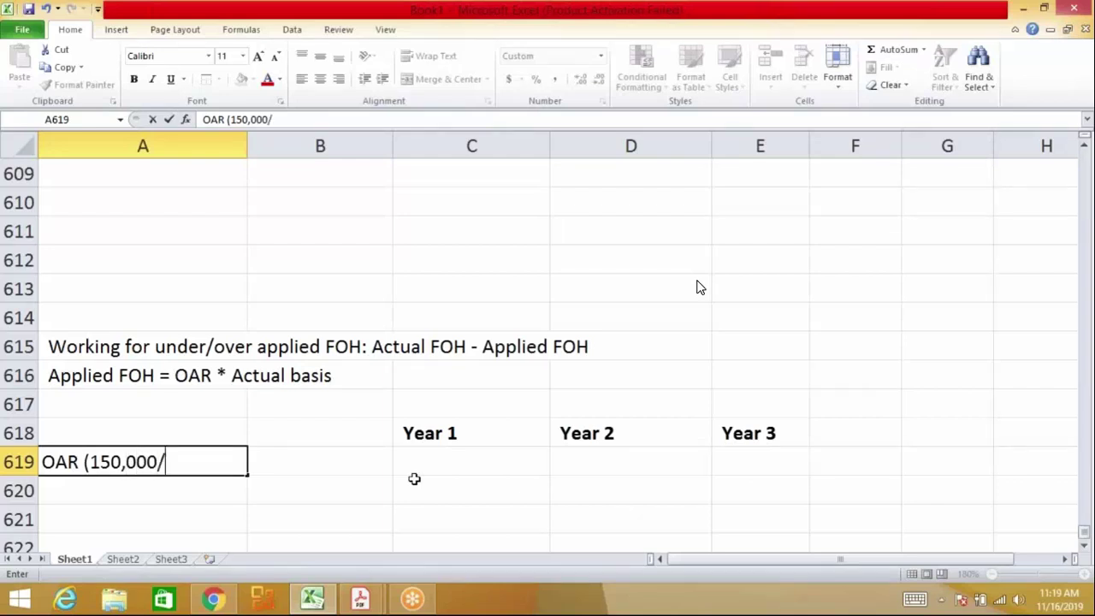
type("8,000)")
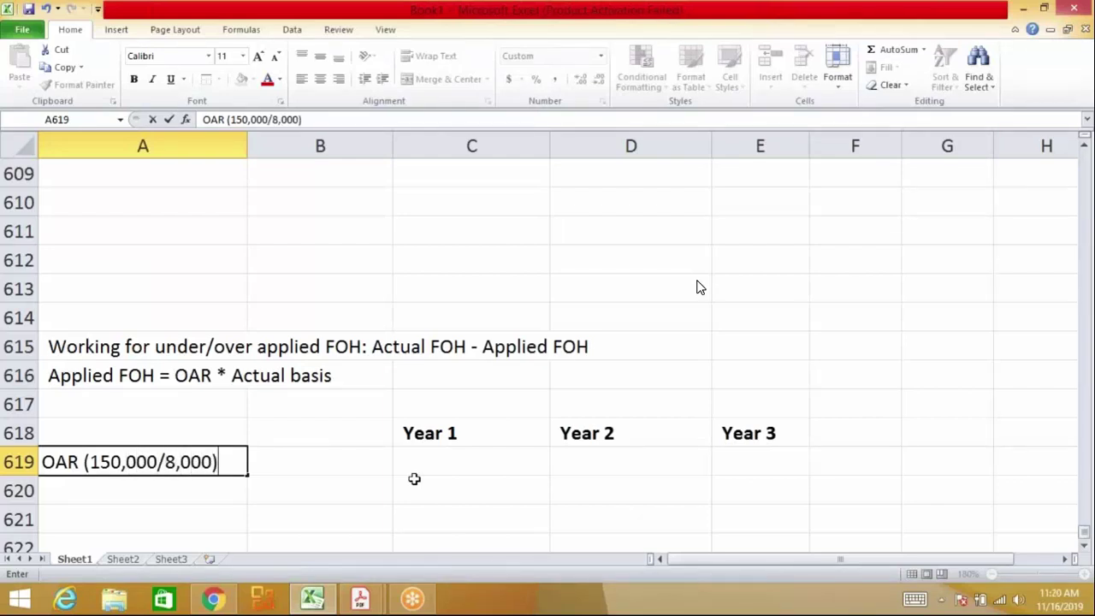
key("Return")
Calculate the Year 1 overhead absorption rate in C619 with the formula =150000/8000
scroll(414, 478, "down", 4)
left_click(414, 478)
key("ctrl+Up")
key("Up")
key("Up")
key("Up")
key("Up")
key("Down")
key("Down")
key("Down")
key("Down")
key("Down")
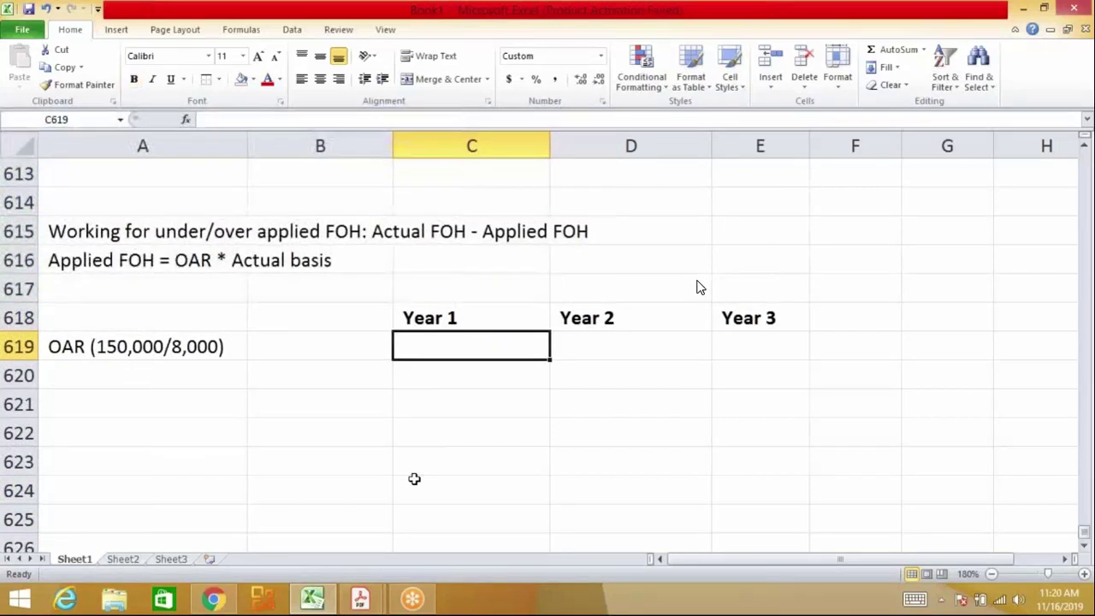
type("=15000")
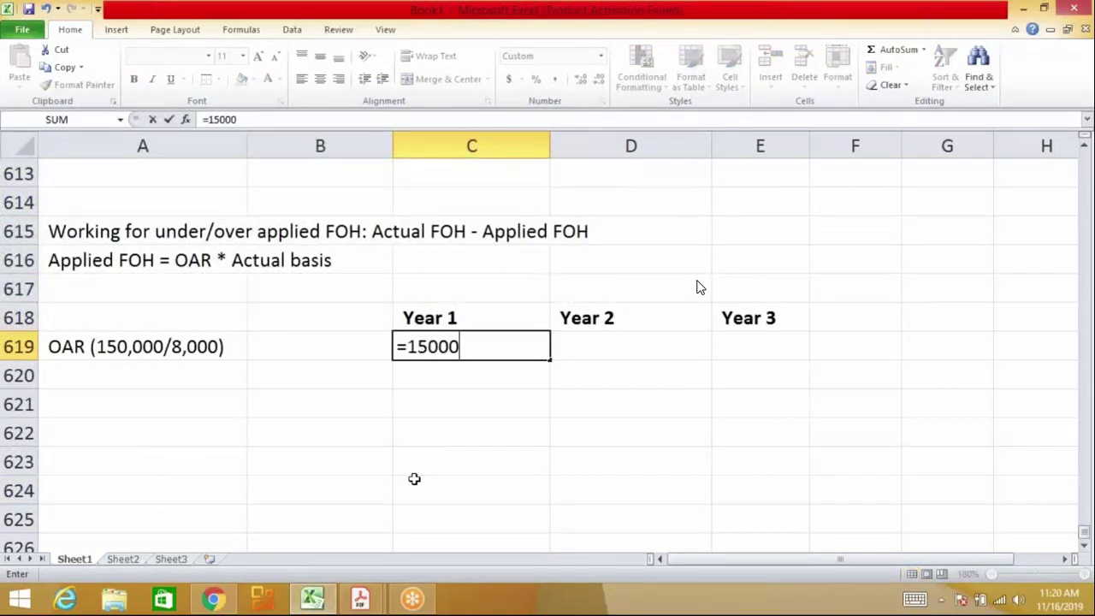
type("0/8,00")
key("BackSpace")
key("BackSpace")
key("BackSpace")
type("000")
key("Return")
key("Up")
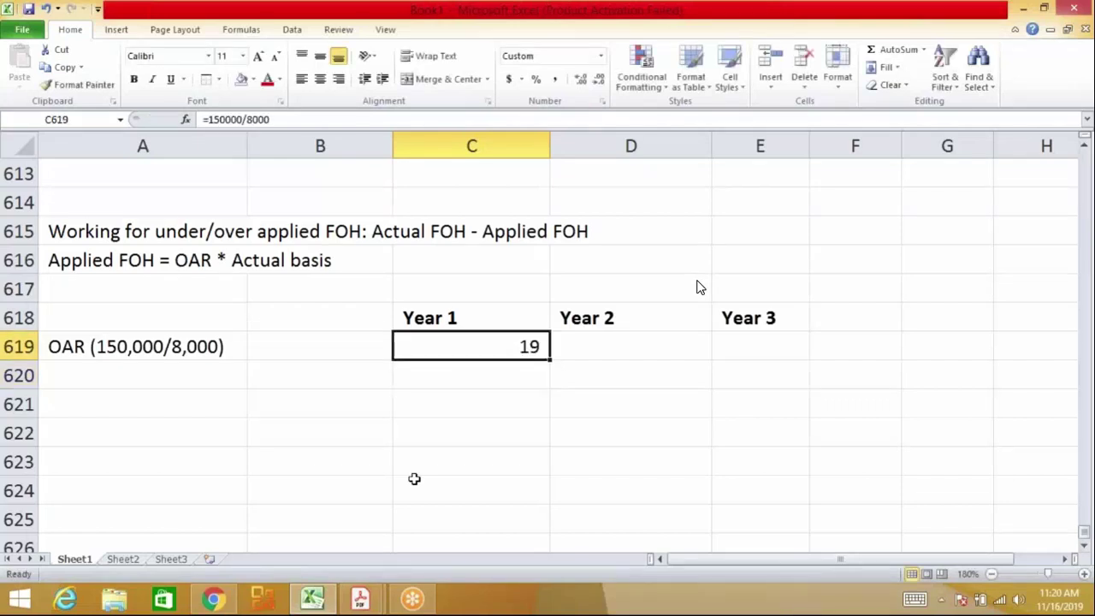
Copy the Year 1 OAR formula from C619 to Year 2 and Year 3 in D619:E619
key("shift+Right")
key("shift+Right")
key("shift+Left")
key("shift+Left")
key("ctrl+c")
key("Right")
key("shift+Right")
key("Return")
key("Left")
Format the OAR values in C619:E619 with the two-decimal comma style and add a bottom border
key("shift+Right")
key("shift+Right")
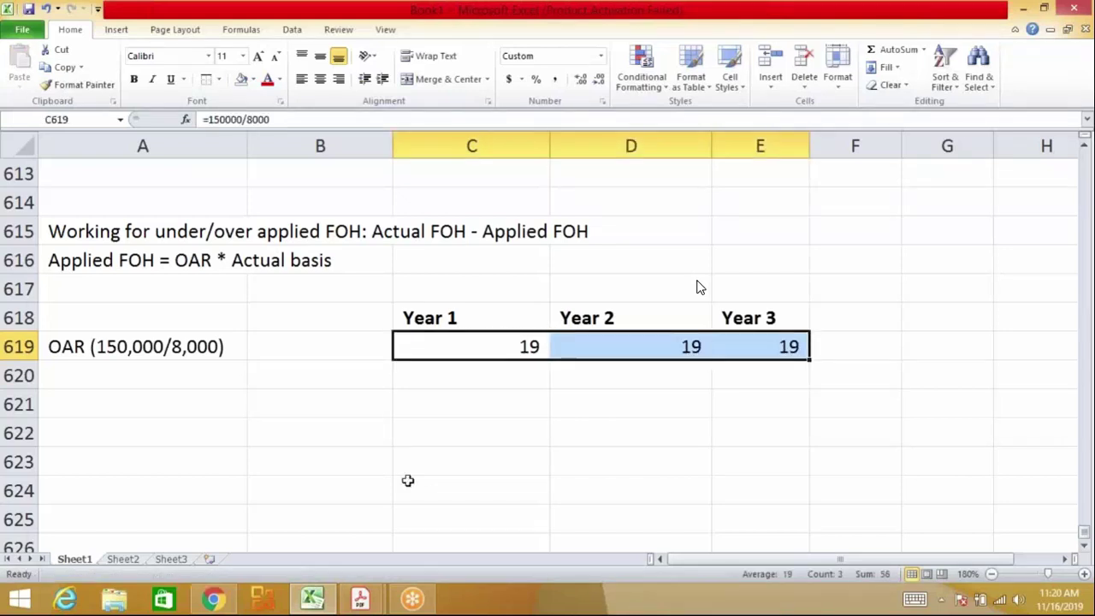
left_click(556, 79)
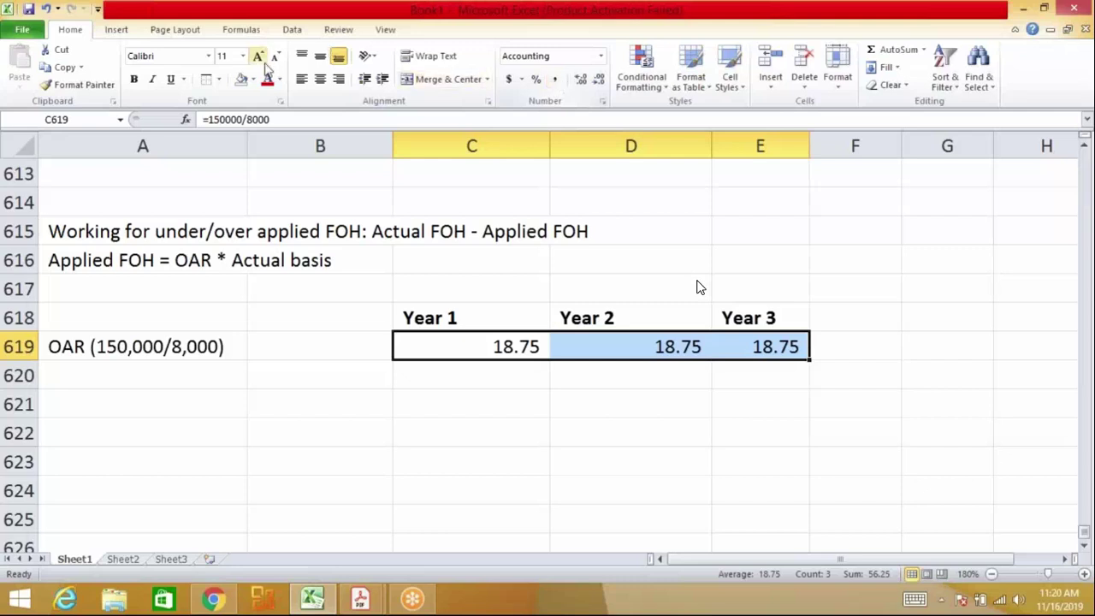
left_click(221, 80)
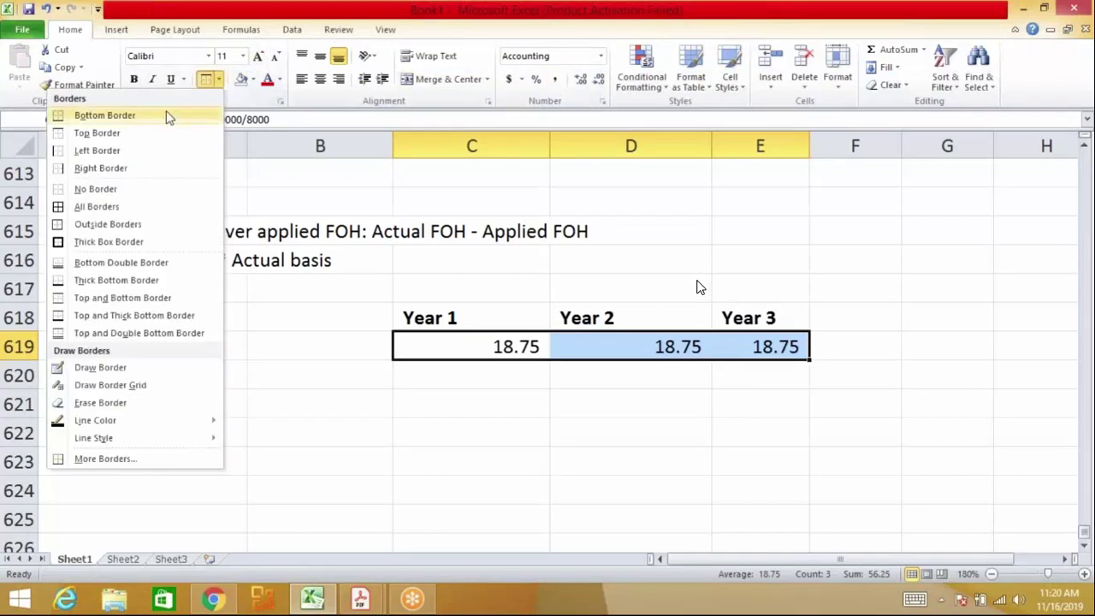
left_click(105, 114)
Enter the row label Applied Fixed FOH in A620 below the OAR row
key("Down")
key("Left")
key("Left")
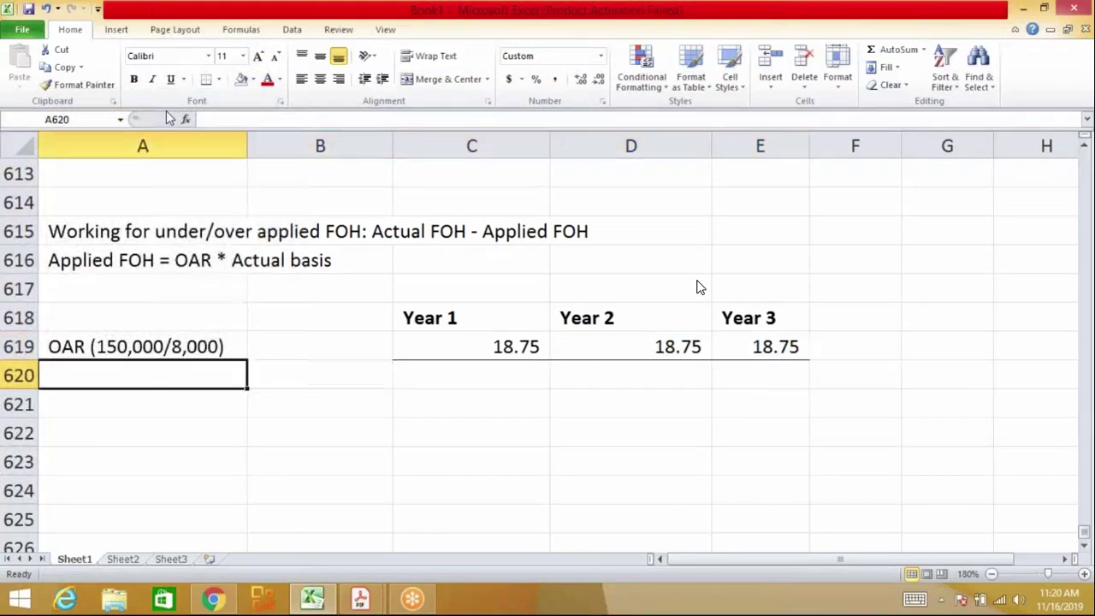
type("Applied ")
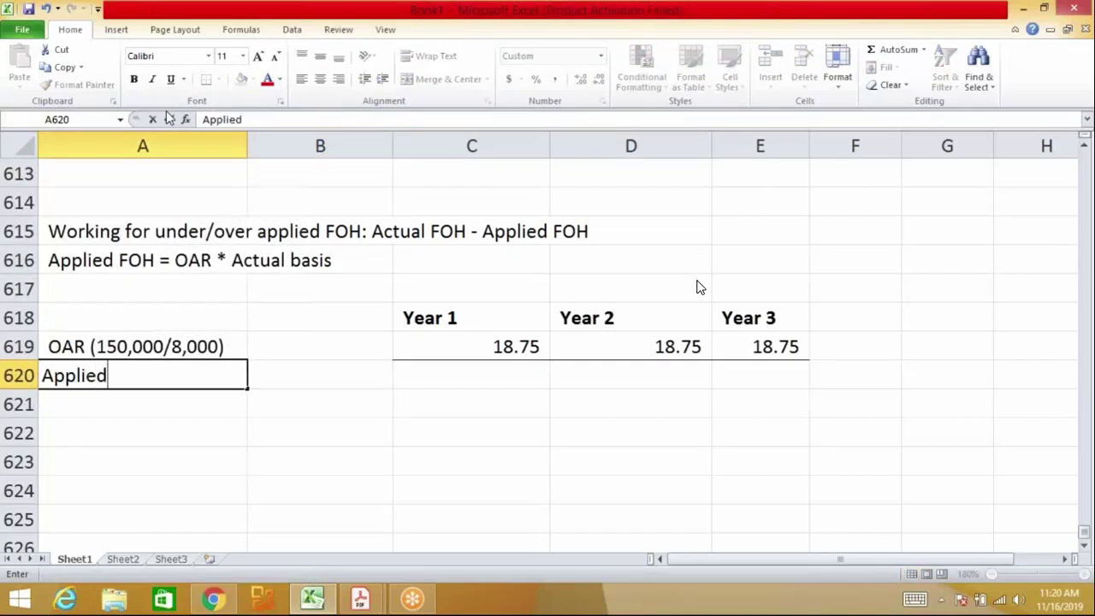
type("Fixed FOH")
key("Return")
key("Up")
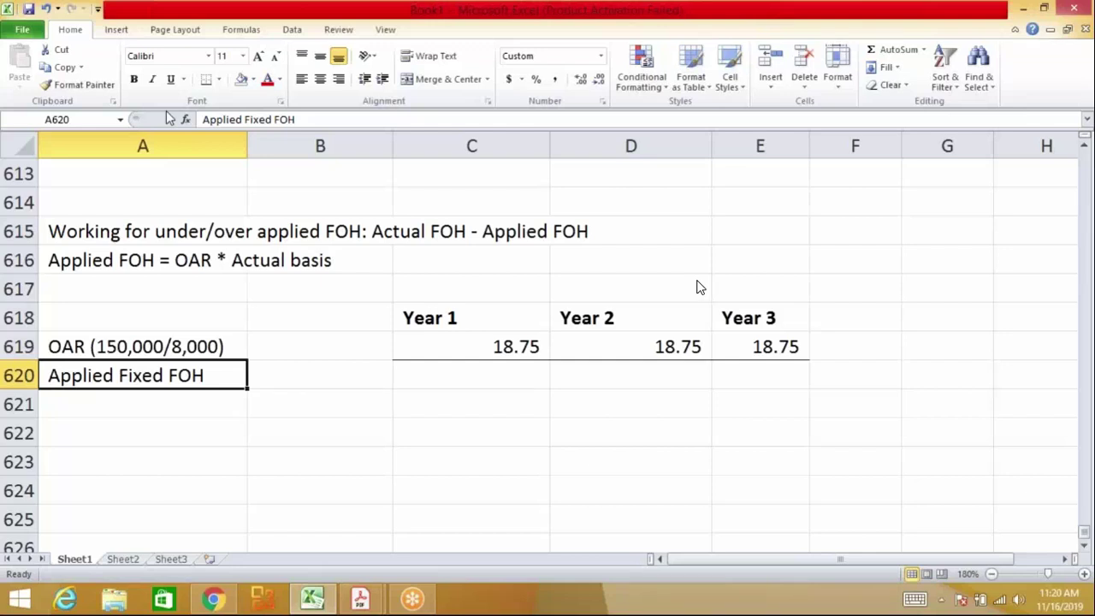
Look up the actual units produced in Year 1 in the Example 1 data at row 542
key("Right")
key("Right")
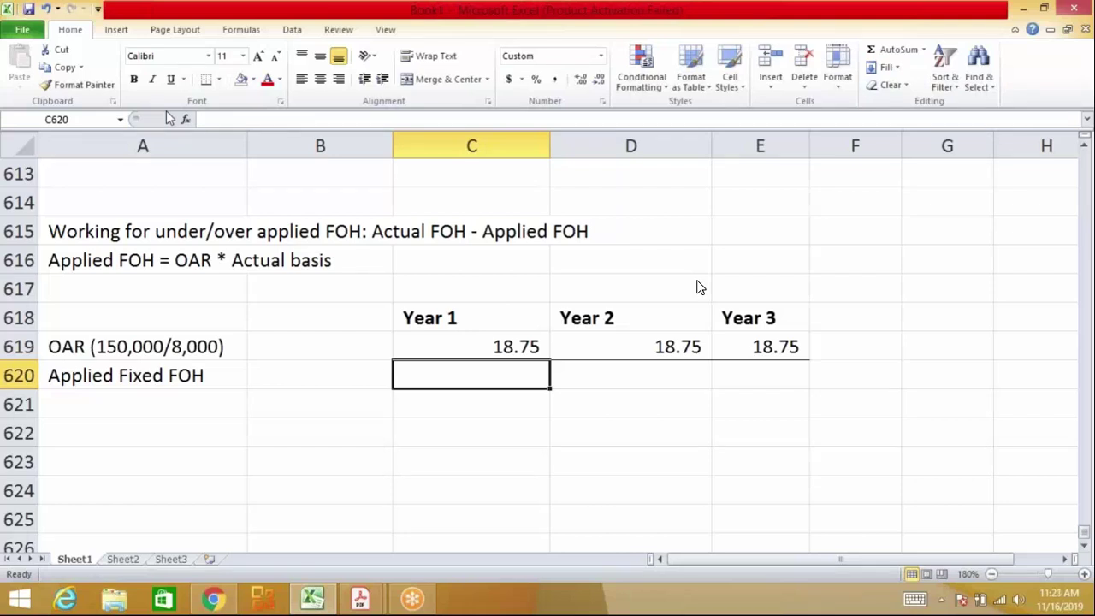
key("Up")
key("Down")
key("Up")
key("Up")
key("Up")
key("Up")
key("Up")
key("Up")
key("Up")
key("Up")
key("Up")
key("Up")
key("Up")
key("Up")
key("Up")
key("Up")
key("Up")
key("Up")
key("Up")
key("Up")
key("Up")
key("Up")
key("Up")
key("Up")
key("Up")
key("Up")
key("Up")
key("Up")
key("Up")
key("Up")
key("Up")
key("Up")
key("Up")
key("Up")
key("Up")
key("Up")
key("Up")
key("Up")
key("Up")
key("Up")
key("Up")
key("Up")
key("Up")
key("Up")
key("Up")
key("Up")
key("Up")
key("Up")
key("Up")
key("Up")
key("Down")
key("Down")
key("Down")
key("Down")
key("Down")
key("Down")
key("Down")
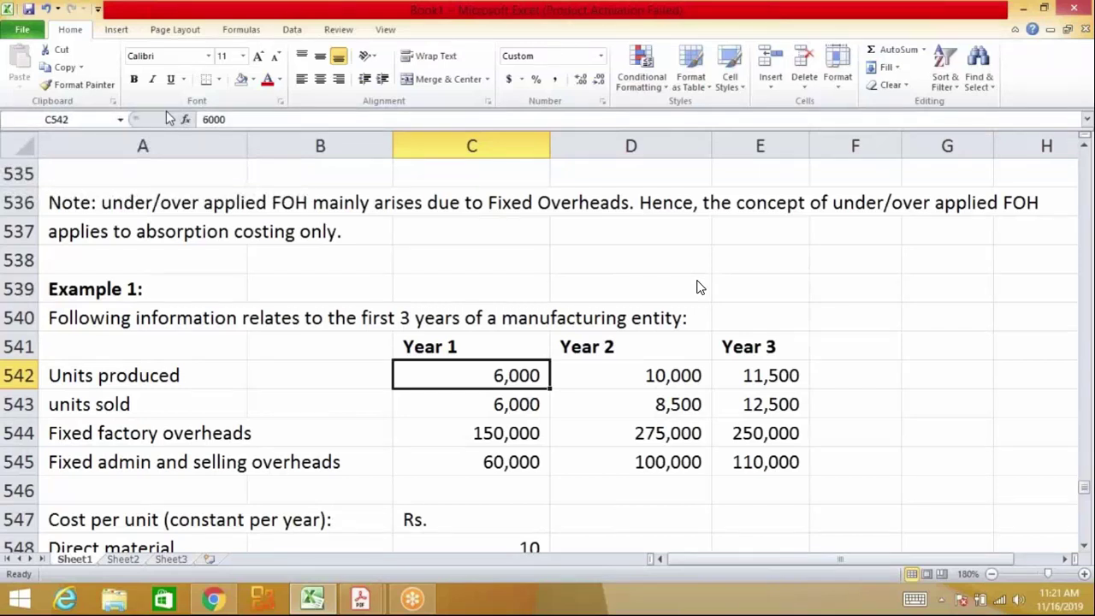
Enter the basis note (Actual prod * OAR) in A621 below the Applied Fixed FOH label
key("Down")
key("Down")
key("Down")
key("Down")
key("Down")
key("Down")
key("Down")
key("Down")
key("Down")
key("Down")
key("Down")
key("Down")
key("Down")
key("Down")
key("Down")
key("Down")
key("Down")
key("Down")
key("Down")
key("Down")
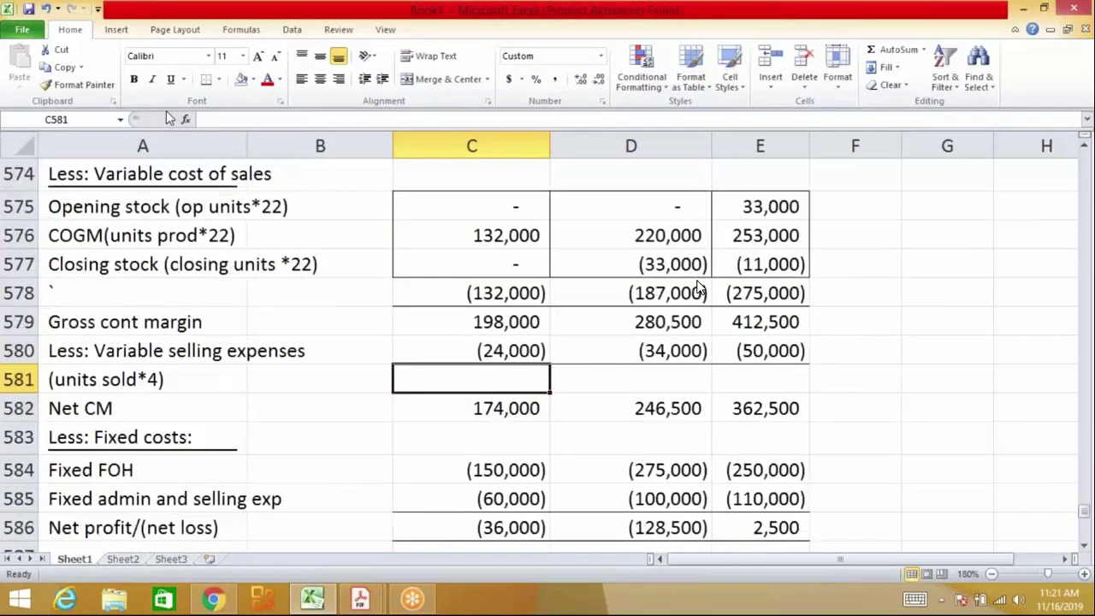
key("Down")
key("Down")
key("Down")
key("Down")
key("Down")
key("Down")
key("Down")
key("Down")
key("Down")
key("Down")
key("Down")
key("Down")
key("Down")
key("Up")
key("Left")
key("Left")
key("Down")
key("Down")
key("Down")
key("Down")
key("Down")
key("Down")
key("Down")
key("Down")
key("Down")
key("Down")
key("Down")
key("Down")
key("Down")
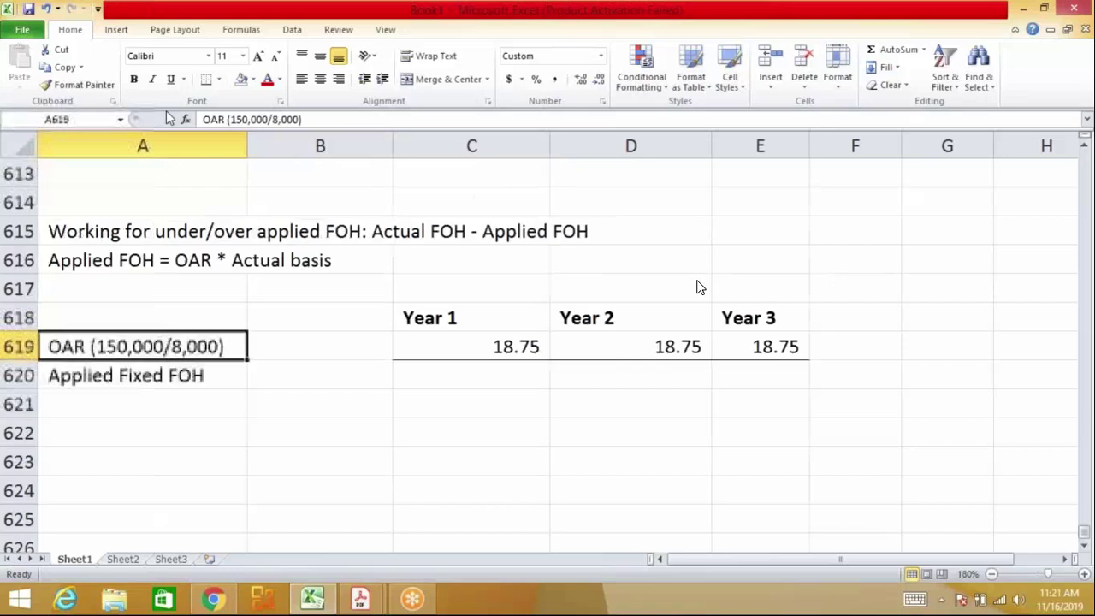
key("Down")
key("Down")
type("(A")
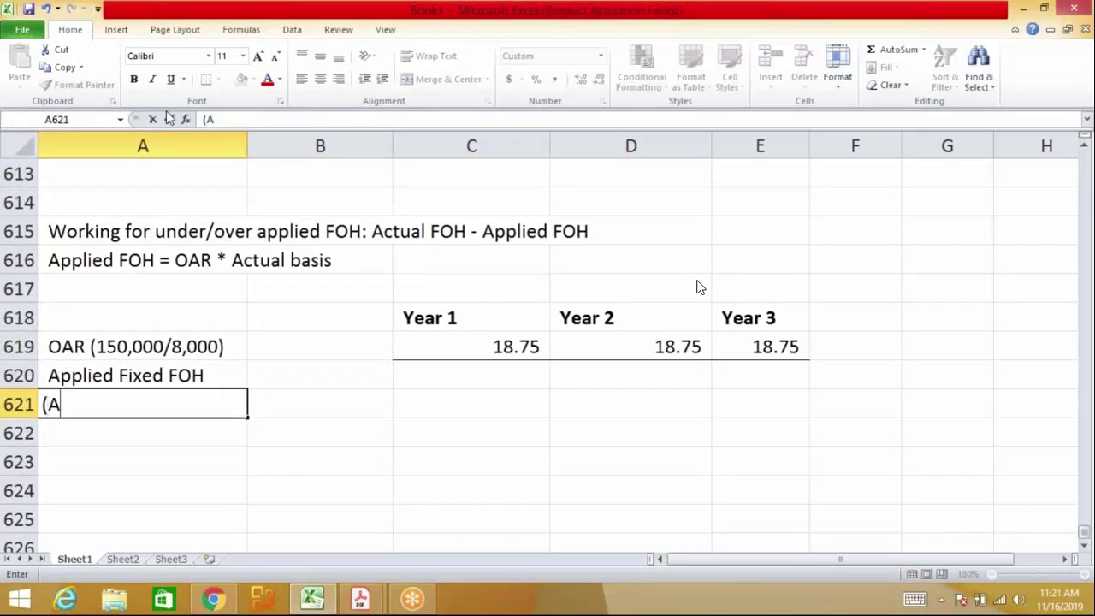
type("ctual prod *")
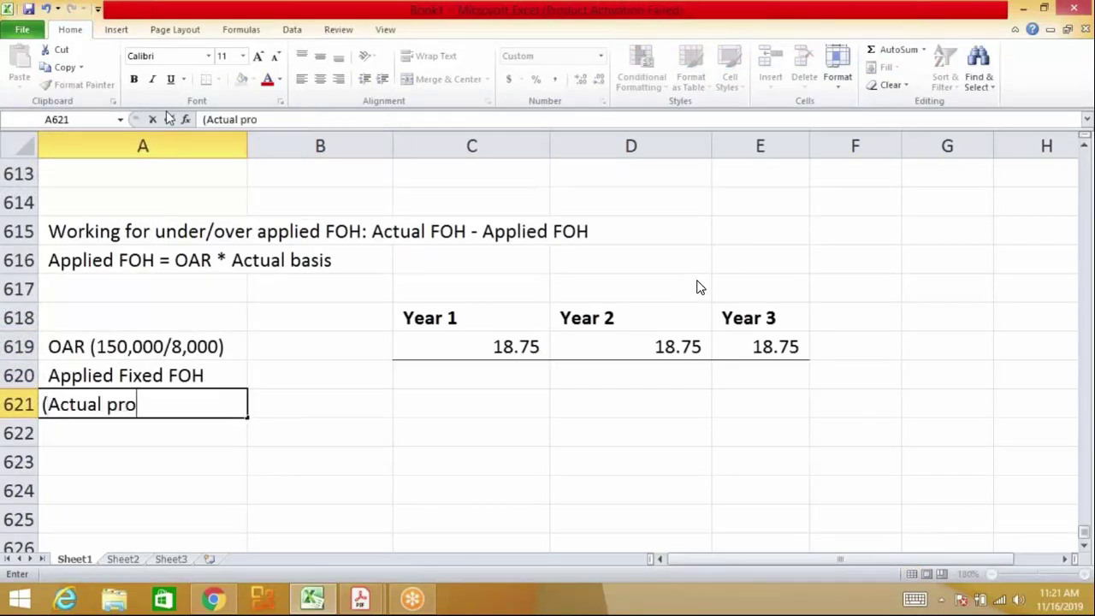
type("AR)")
key("Return")
Calculate the Year 1 applied fixed FOH in C620 with the formula =6000*18.75
key("Right")
key("Right")
key("Up")
key("Up")
type("=6000")
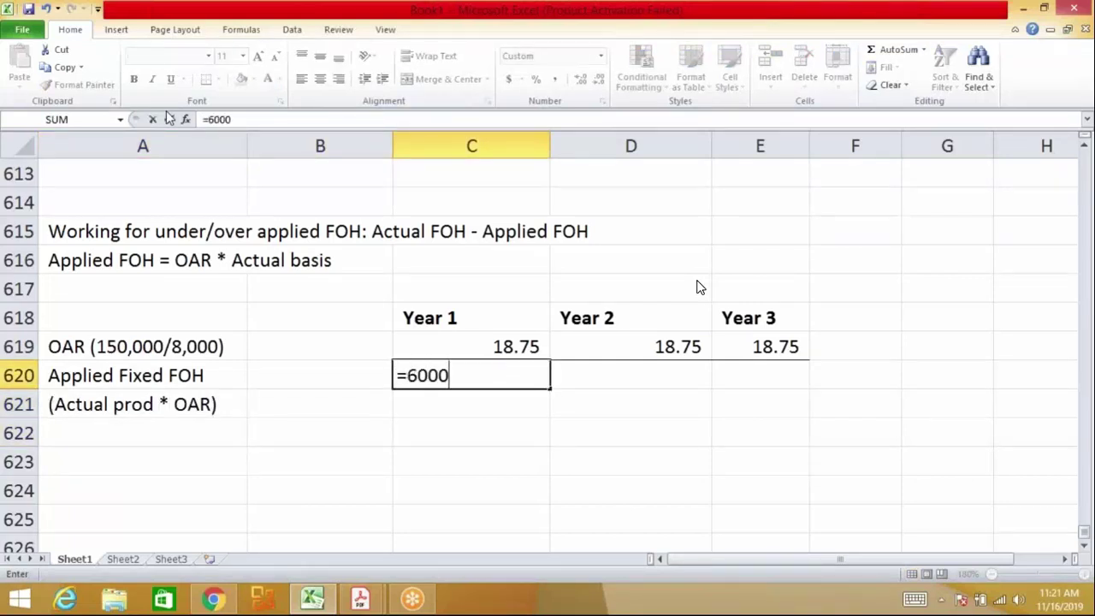
type("*18.75")
key("Return")
Look up the Year 2 and Year 3 units produced in D542:E542 of the Example 1 data
key("Up")
key("Right")
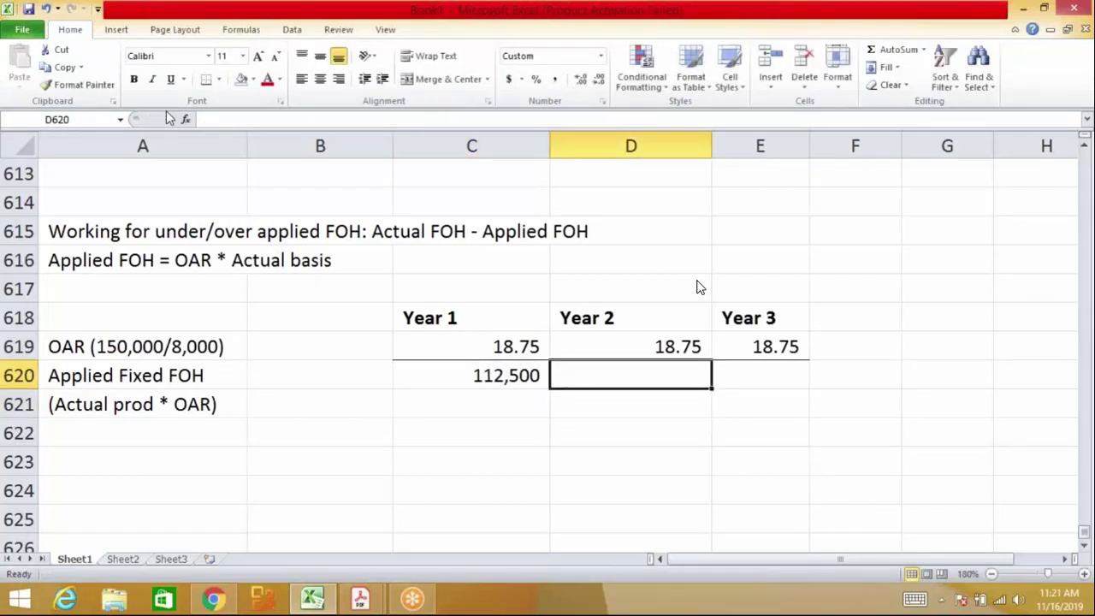
key("Page_Up")
key("Page_Up")
key("Page_Up")
key("Page_Up")
key("Page_Up")
key("Page_Up")
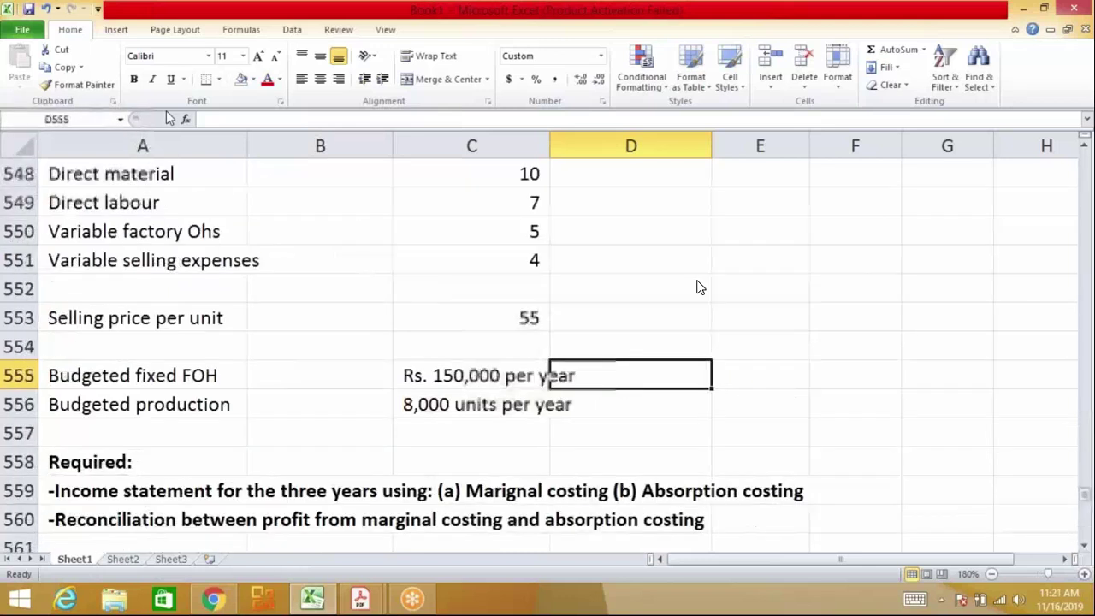
key("shift+Right")
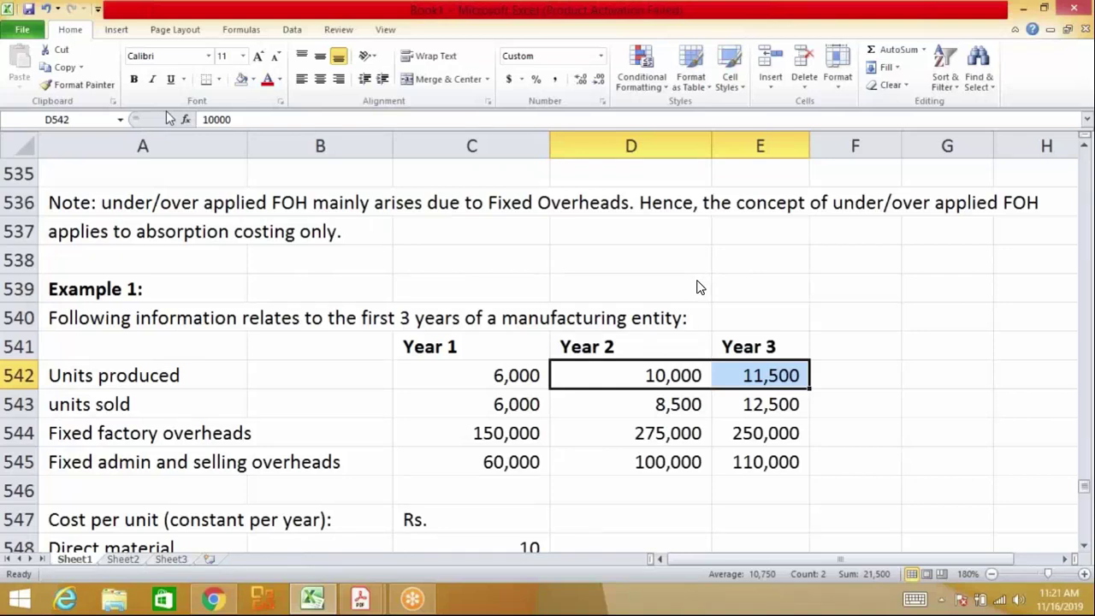
Calculate the Year 2 applied fixed FOH in D620 with the formula =10000*18.75
key("Page_Down")
key("Page_Down")
key("Page_Down")
key("Page_Down")
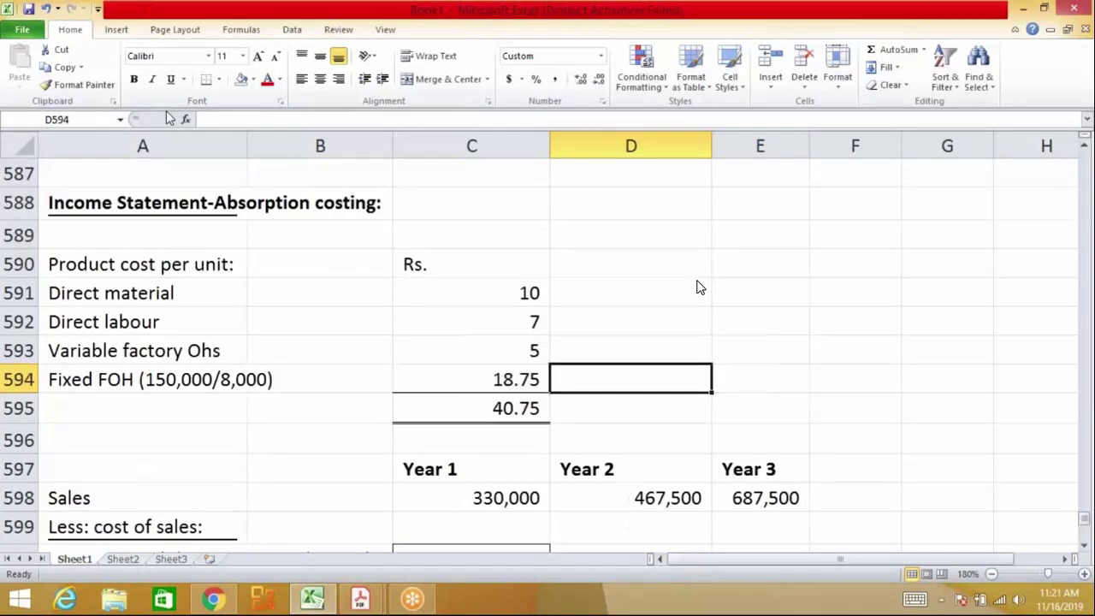
key("Page_Down")
key("Up")
key("Page_Down")
key("Down")
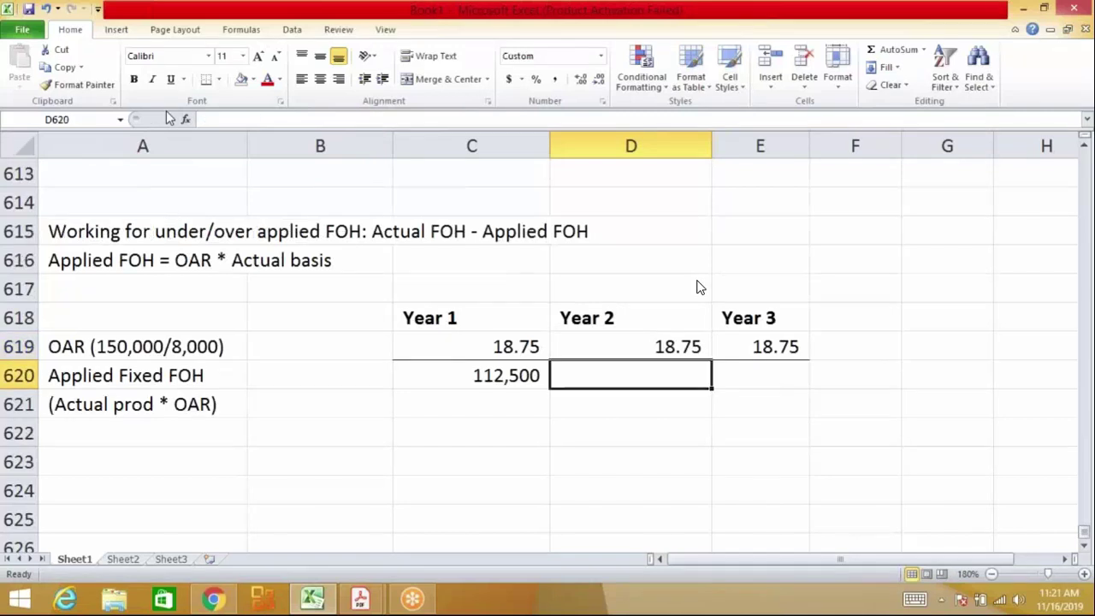
type("=10000*18")
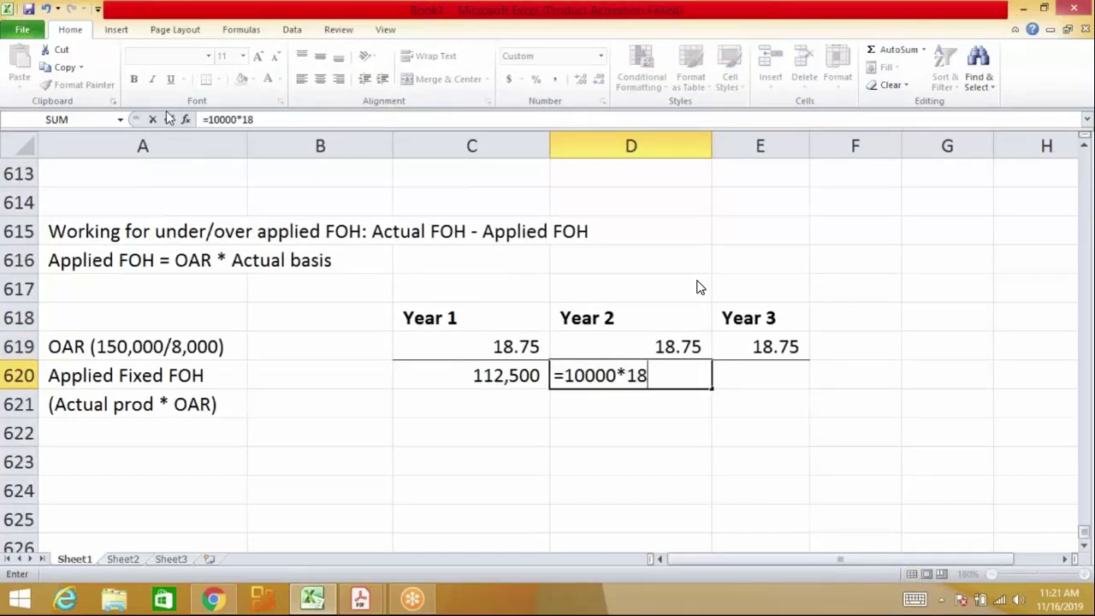
key("BackSpace")
type("8.75")
key("Return")
Calculate the Year 3 applied fixed FOH in E620 with the formula =11500*18.75
key("Up")
key("Right")
type("=11500*18.87")
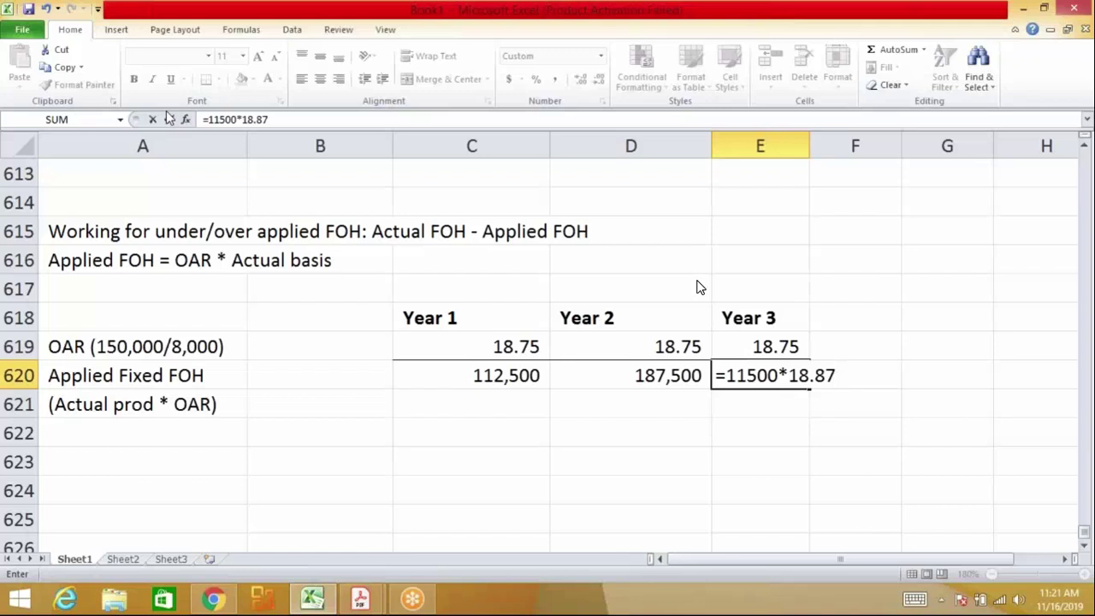
key("BackSpace")
key("BackSpace")
type("75")
key("Return")
key("Left")
key("Left")
key("Up")
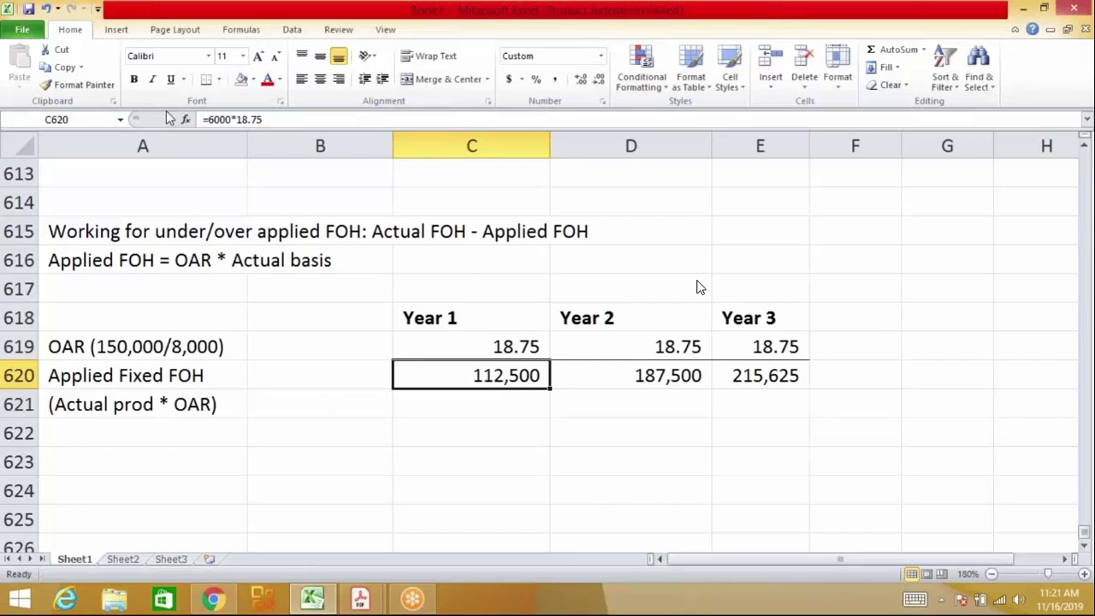
key("Right")
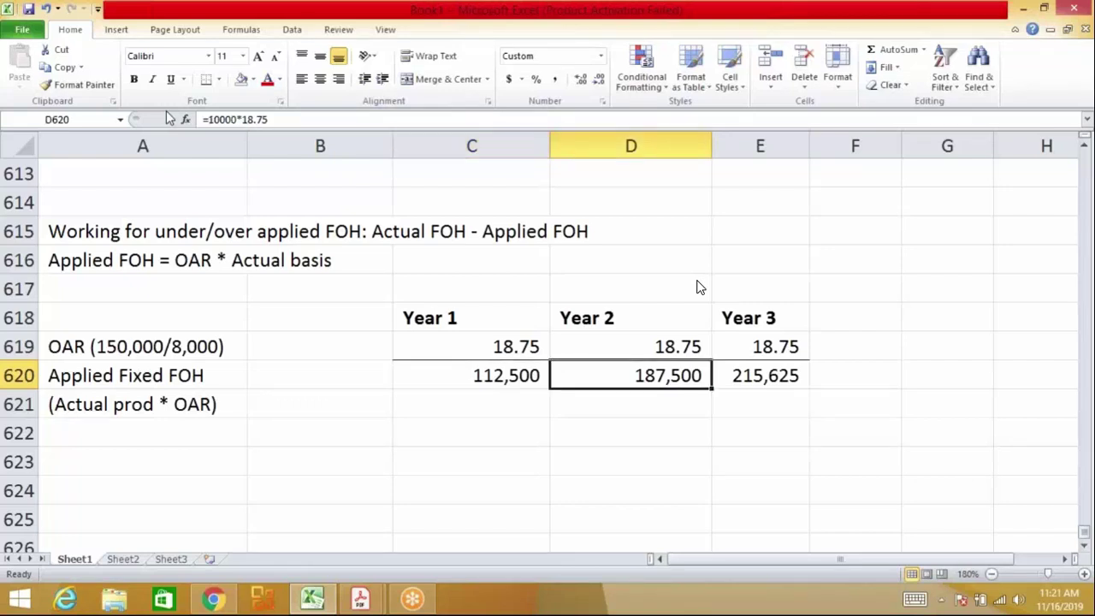
key("Right")
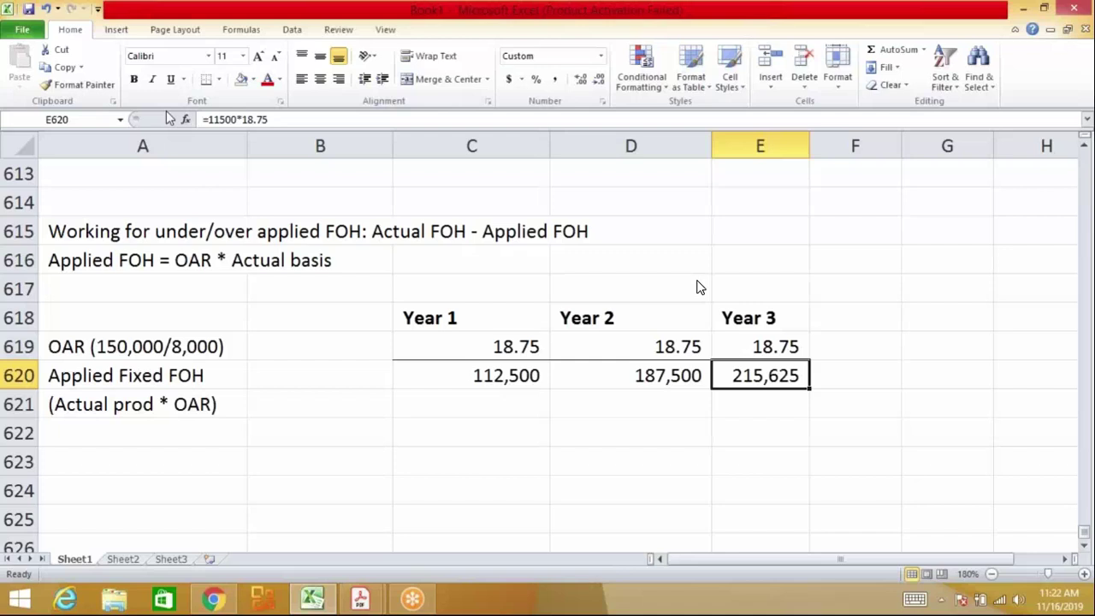
key("Left")
key("Left")
key("Right")
key("Right")
key("Left")
key("Left")
key("Right")
key("Right")
Enter the row label "Actual Fixed FOH" in A622 beneath the applied fixed FOH working
key("Down")
key("Down")
key("Left")
key("Left")
key("Left")
key("Left")
type("A")
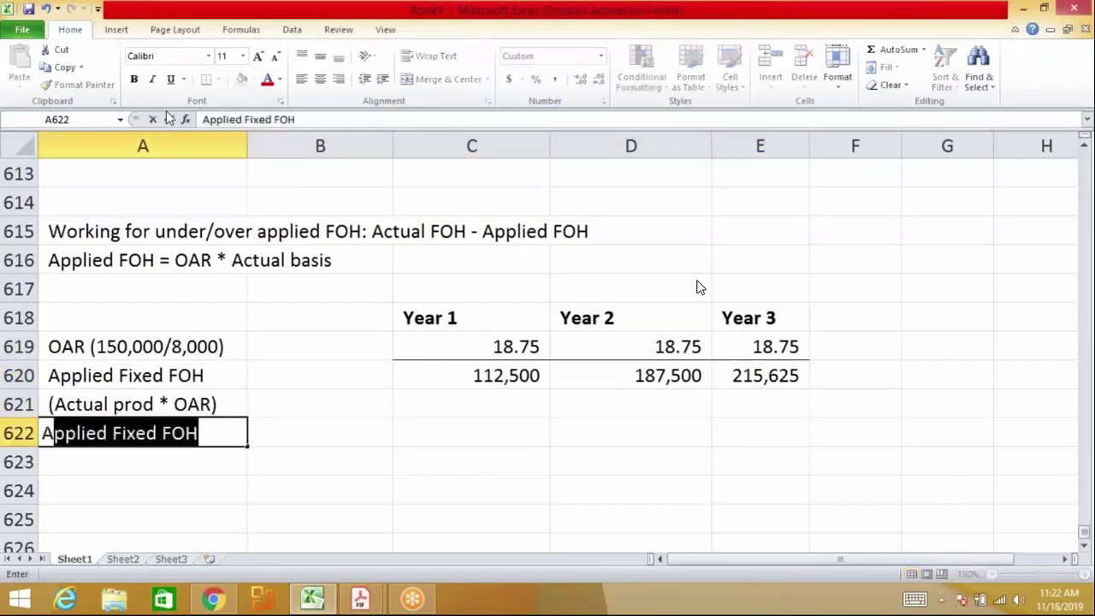
type("ctual Fi")
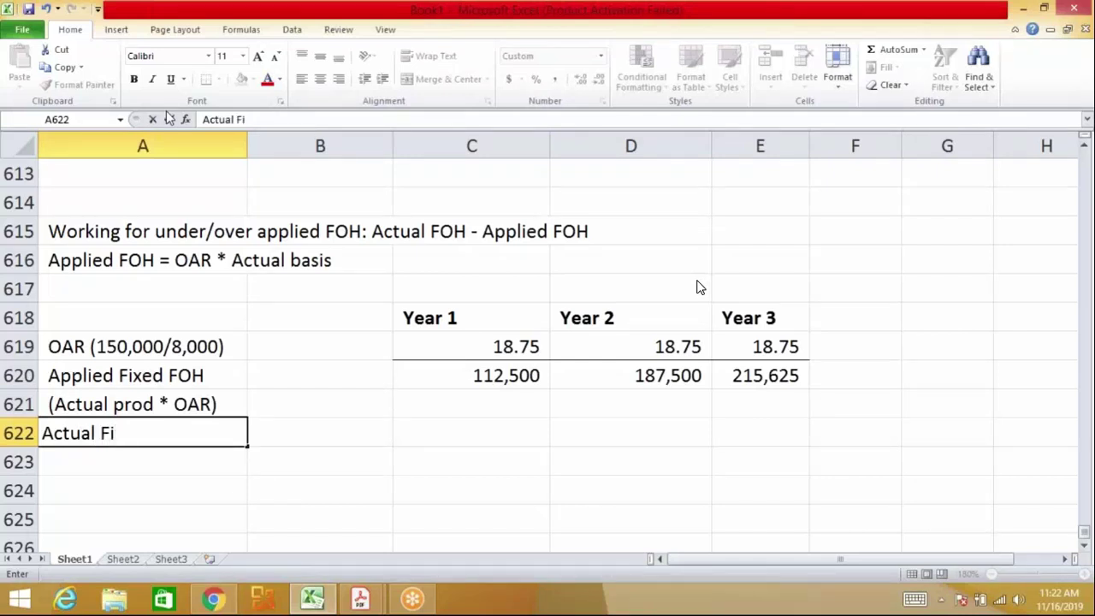
type("xed FO")
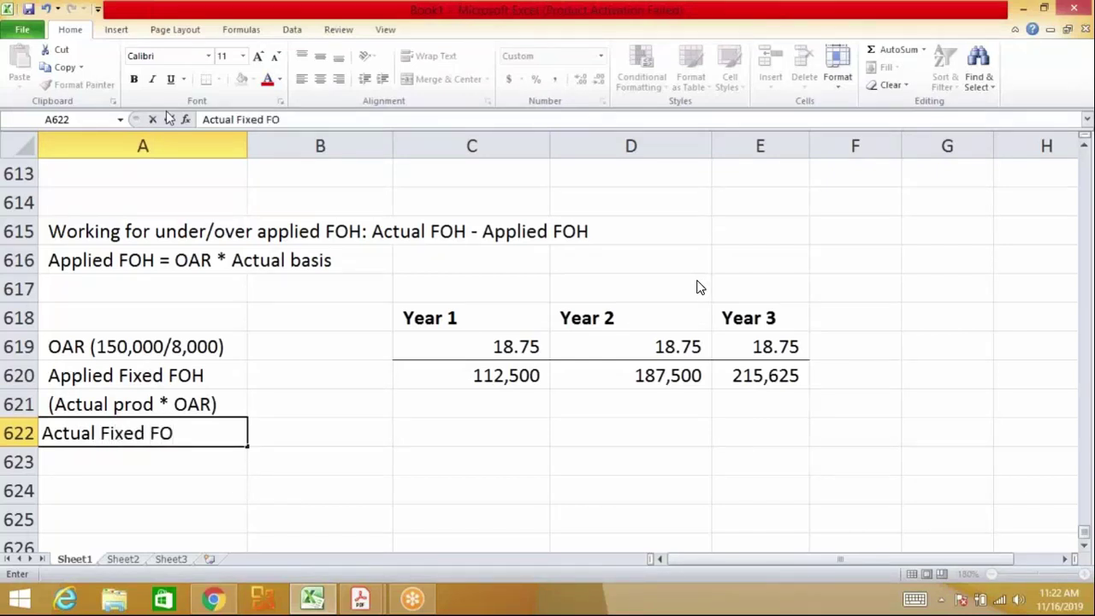
type("H")
key("Return")
Copy the three years' fixed factory overheads in C544:E544 from the Example 1 data
key("Right")
key("Up")
key("Right")
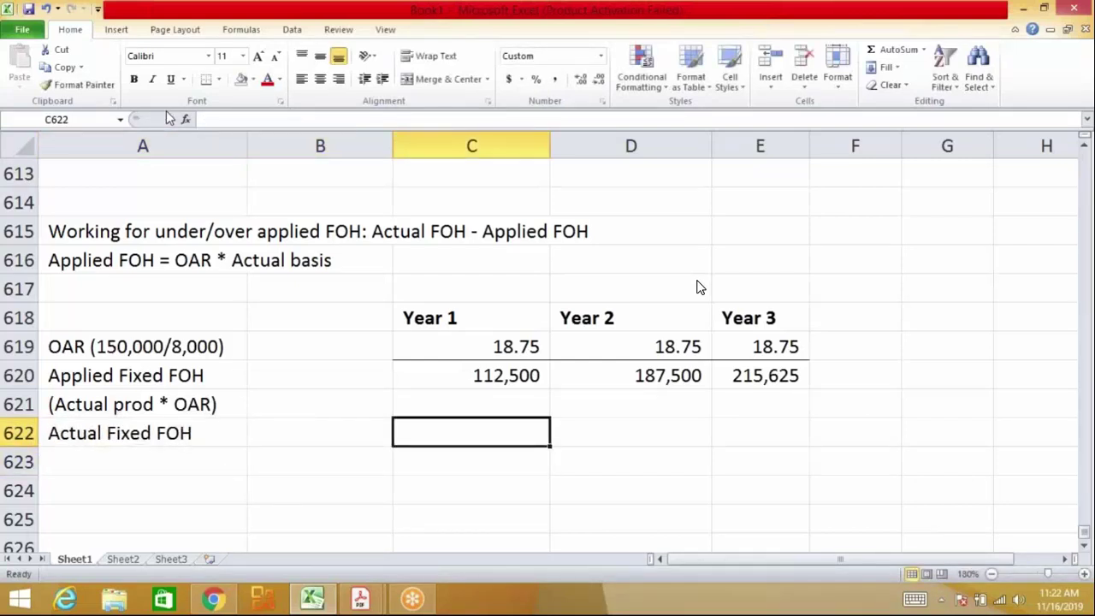
key("Up")
key("Up")
key("Up")
key("Up")
key("Up")
key("Up")
key("Up")
key("Up")
key("Up")
key("Up")
key("Up")
key("Up")
key("Up")
key("Up")
key("Up")
key("Up")
key("Up")
key("Up")
key("Up")
key("Up")
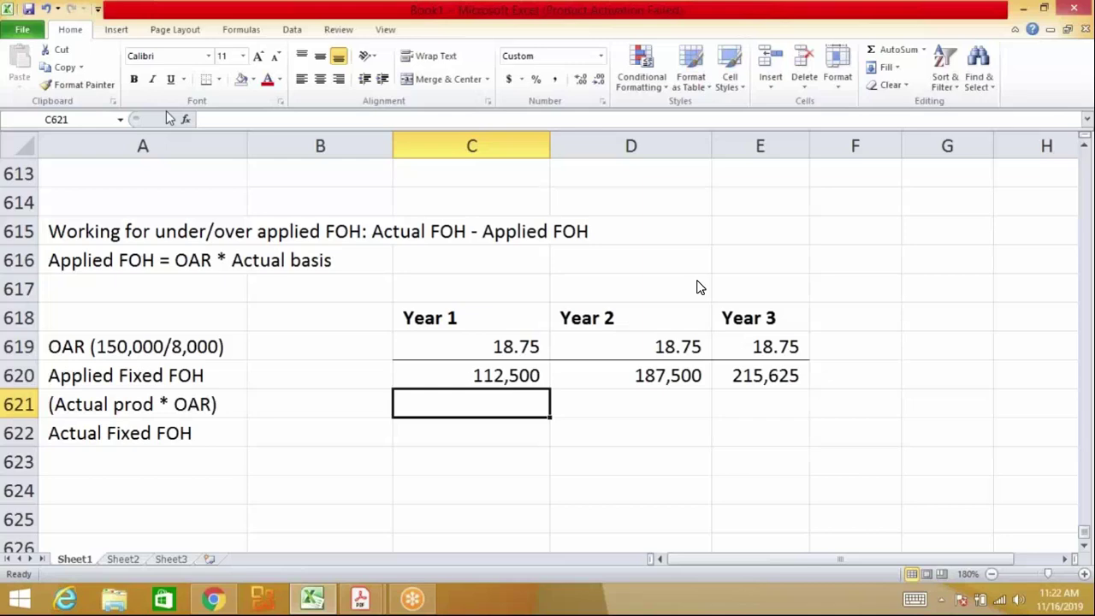
key("Up")
key("Up")
key("Up")
key("Up")
key("Up")
key("Up")
key("Up")
key("Up")
key("Up")
key("Up")
key("Up")
key("Up")
key("Up")
key("Up")
key("Up")
key("Up")
key("Up")
key("Up")
key("Up")
key("Up")
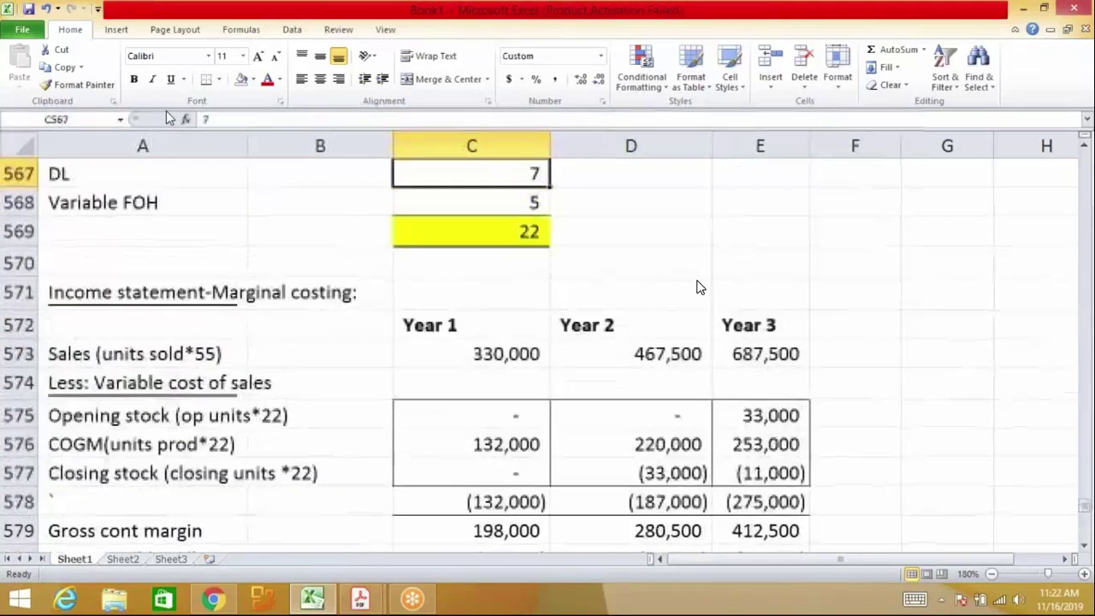
key("Up")
key("Up")
key("Up")
key("Up")
key("Up")
key("Up")
key("Up")
key("Up")
key("Up")
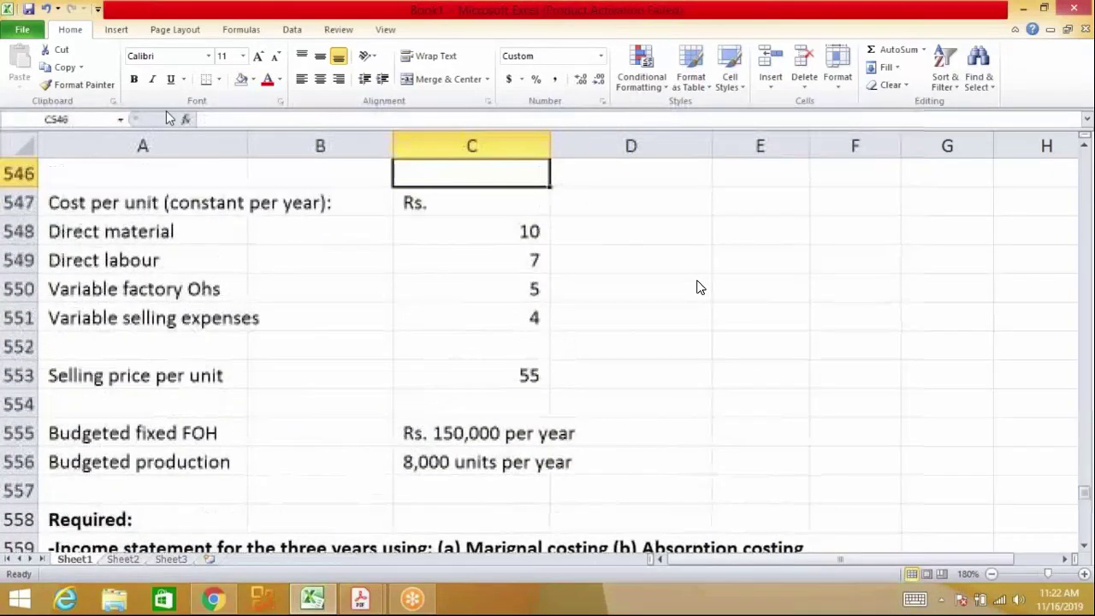
key("Down")
key("Down")
key("Down")
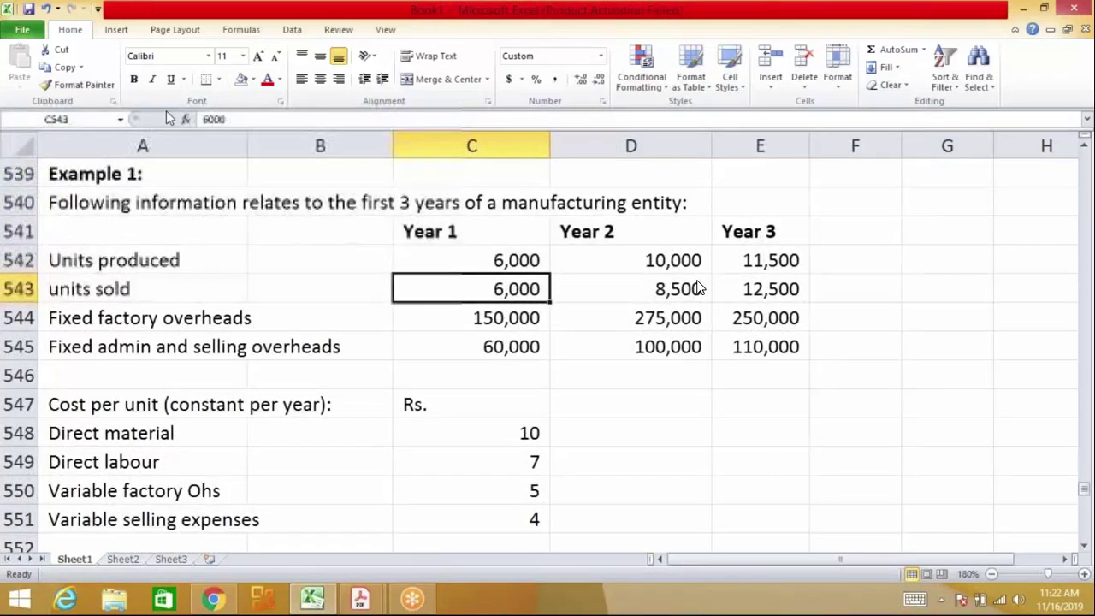
key("Down")
key("shift+Right")
key("shift+Right")
key("ctrl+c")
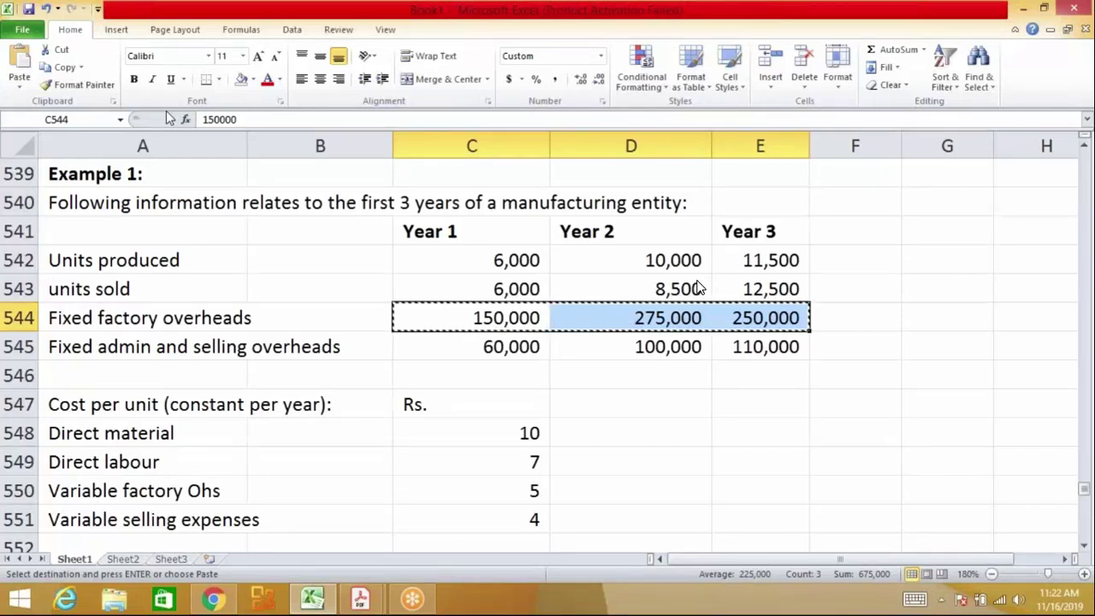
Paste the copied fixed factory overheads as values only into the Actual Fixed FOH row, starting at C622
key("Down")
key("Down")
key("Down")
key("Down")
key("Down")
key("Down")
key("Down")
key("Down")
key("Down")
key("Down")
key("Down")
key("Down")
key("Down")
key("Down")
key("Down")
key("Down")
key("Down")
key("Down")
key("Down")
key("Down")
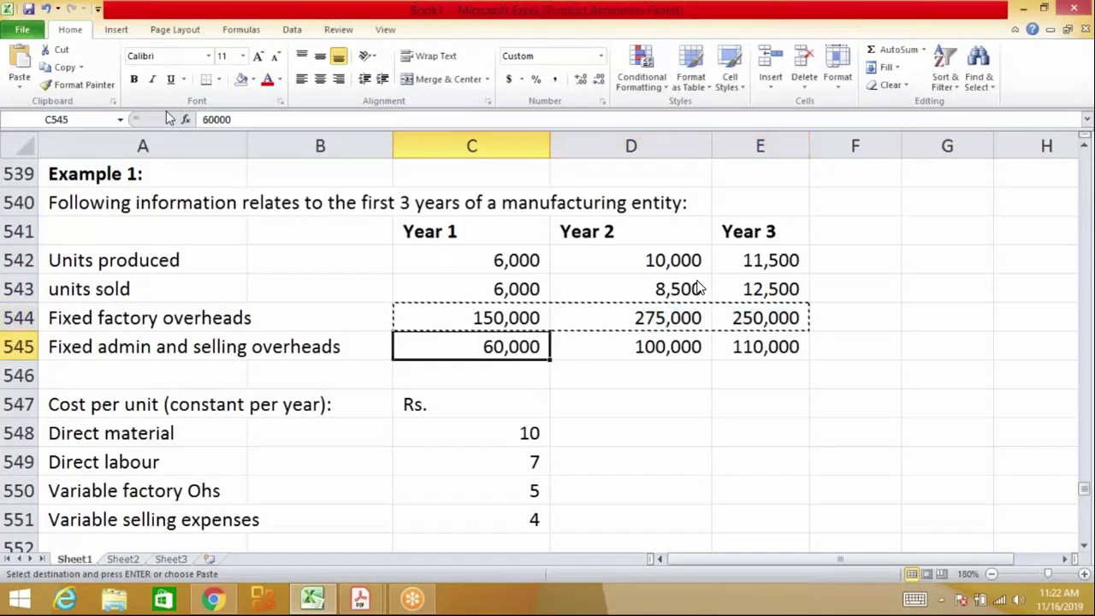
key("Down")
key("Down")
key("Down")
key("Down")
key("Down")
key("Down")
key("Down")
key("Down")
key("Down")
key("Down")
key("Down")
key("Down")
key("Down")
key("Down")
key("Down")
key("Down")
key("Down")
key("Down")
key("Down")
key("Down")
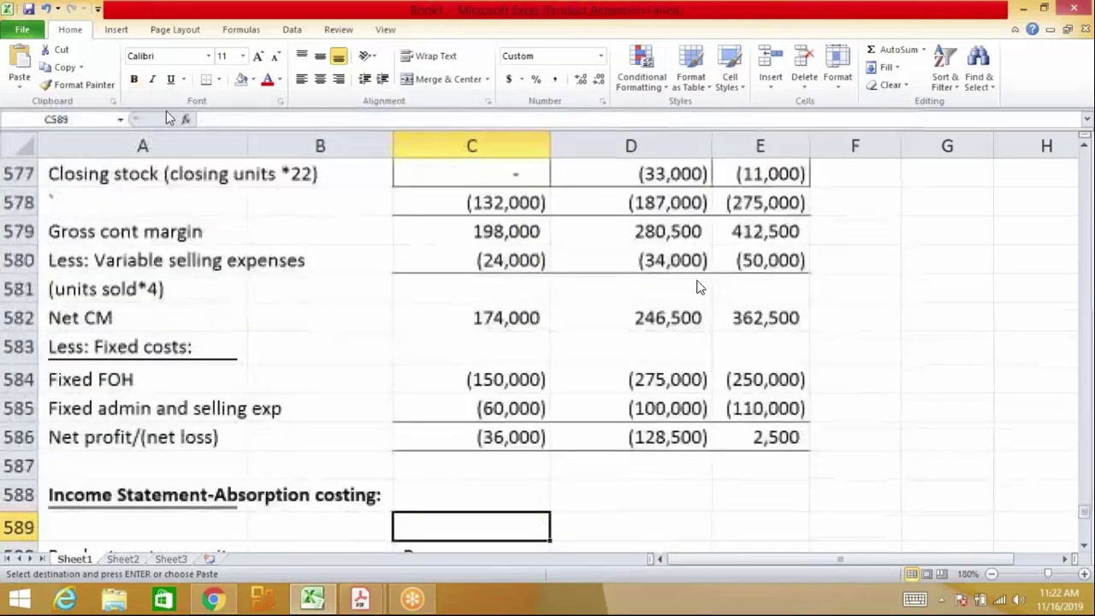
key("Down")
key("Down")
key("Down")
key("Down")
key("Down")
key("Down")
key("Down")
key("Down")
key("Down")
key("Down")
key("Down")
key("Down")
key("Down")
key("Down")
key("Down")
key("Down")
key("Down")
key("Down")
key("Down")
key("Down")
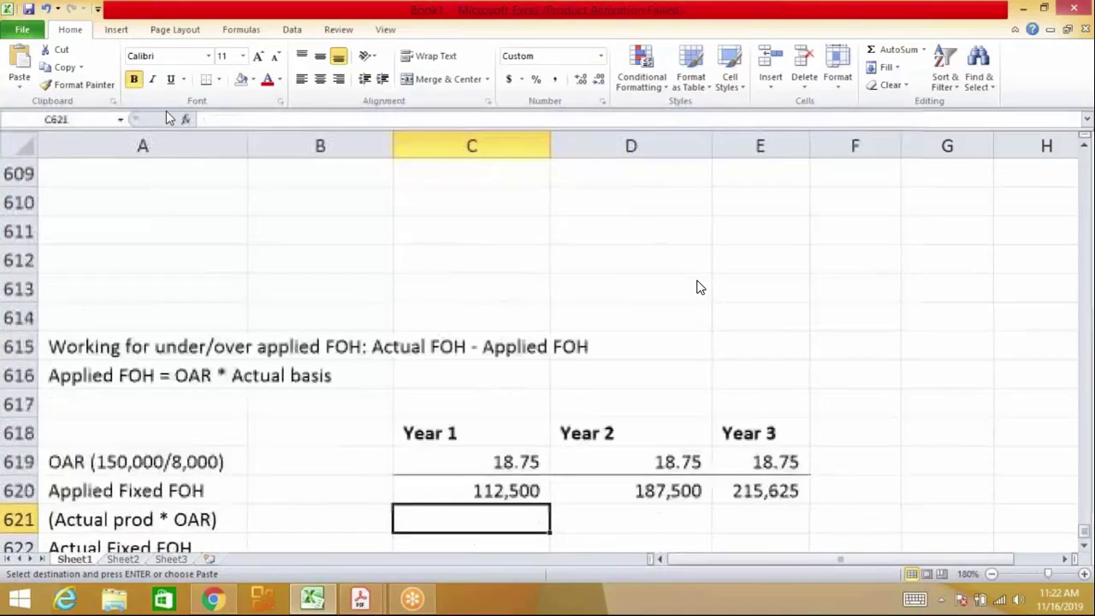
key("Up")
key("Up")
key("Up")
key("Up")
key("Up")
key("Down")
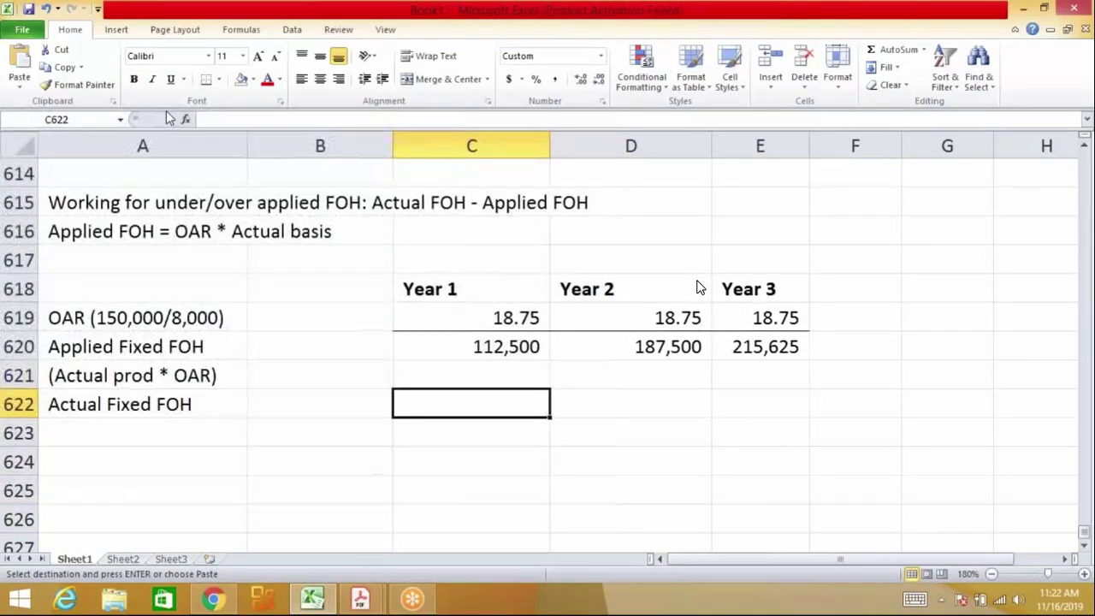
key("alt+e")
key("s")
key("v")
key("Return")
Add a bottom border under the actual fixed FOH figures in C622:E622
key("Down")
key("Down")
key("Up")
key("Up")
key("shift+Right")
key("shift+Right")
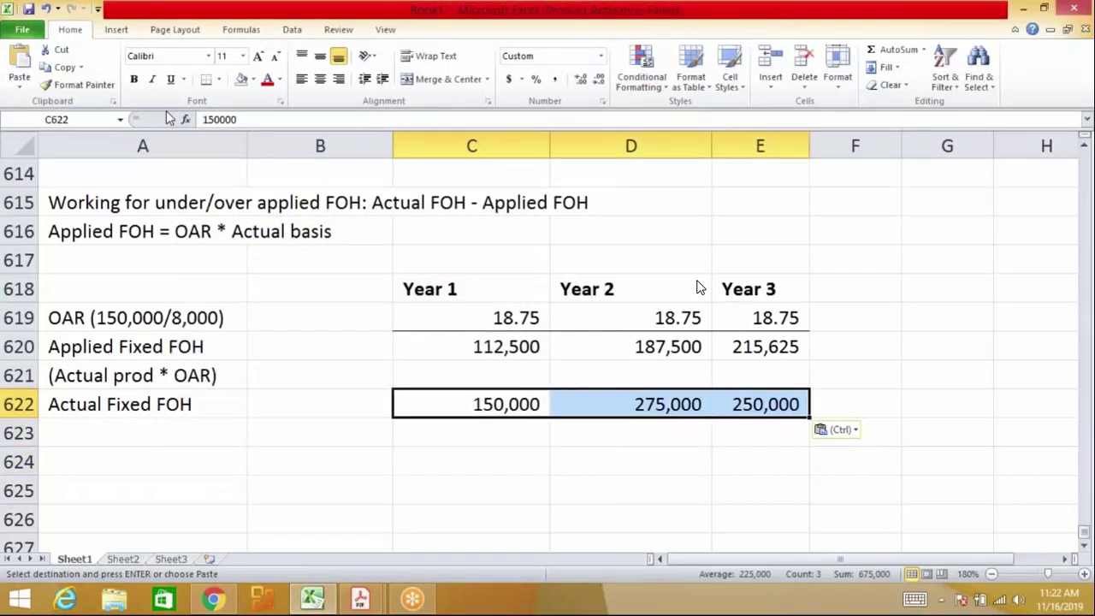
left_click(206, 82)
key("shift+Left")
key("shift+Left")
key("Up")
key("Up")
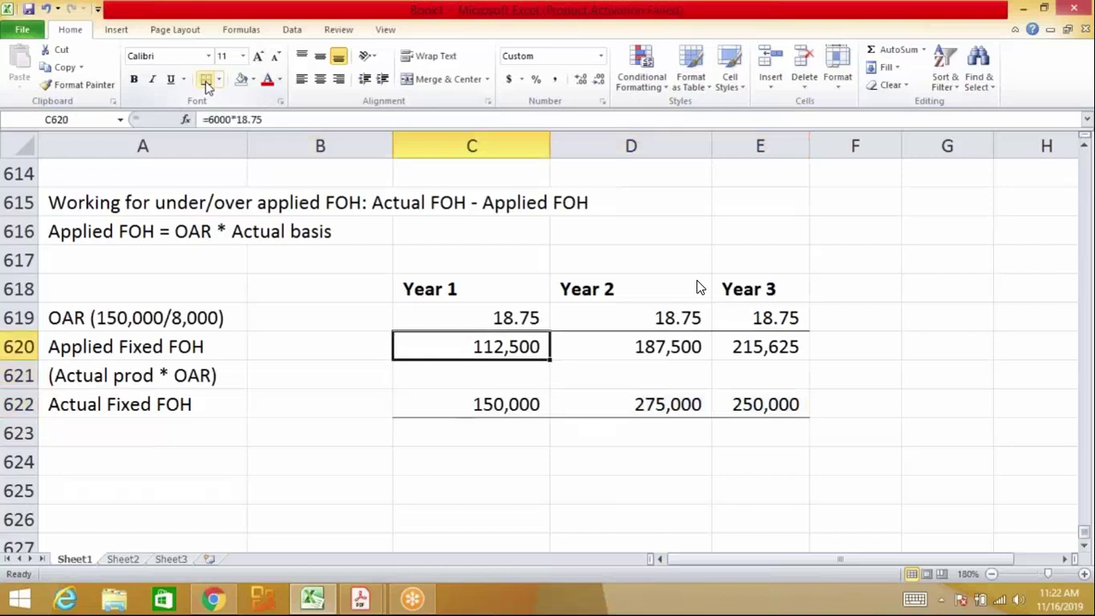
key("shift+Left")
key("shift+Left")
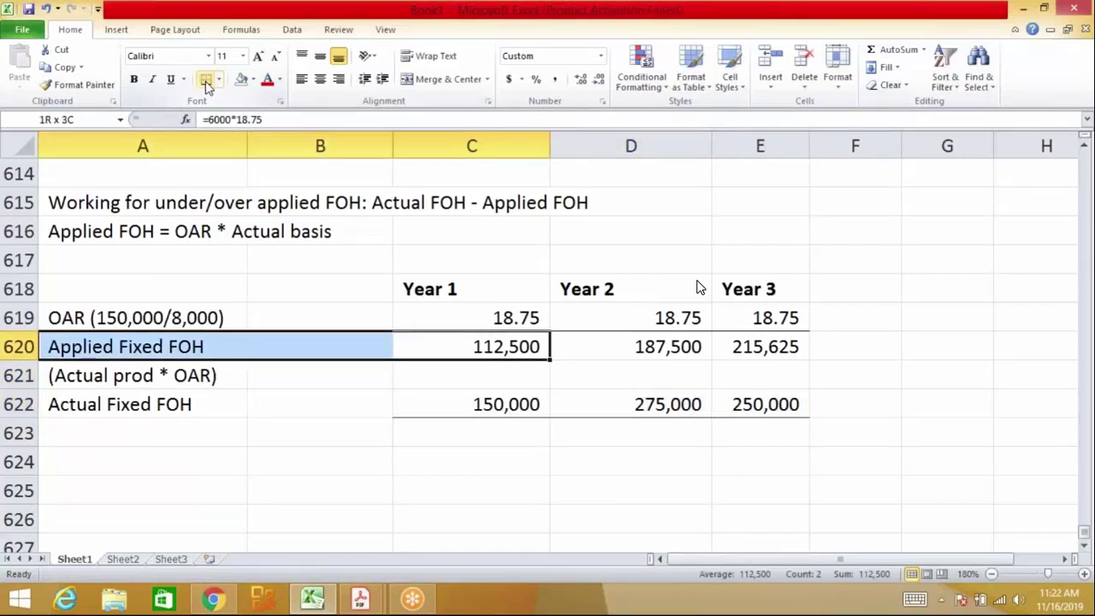
key("Down")
key("Down")
key("shift+Left")
key("shift+Left")
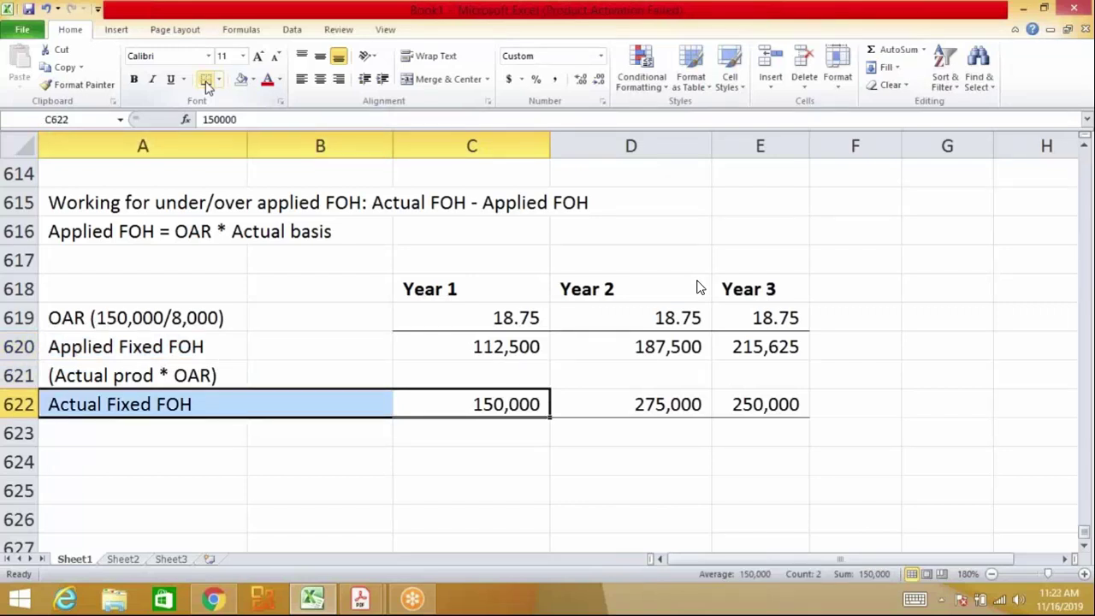
Calculate the Year 1 under/over applied FOH in C623 as actual fixed FOH minus applied fixed FOH (=C622-C620)
key("Down")
key("Left")
key("Left")
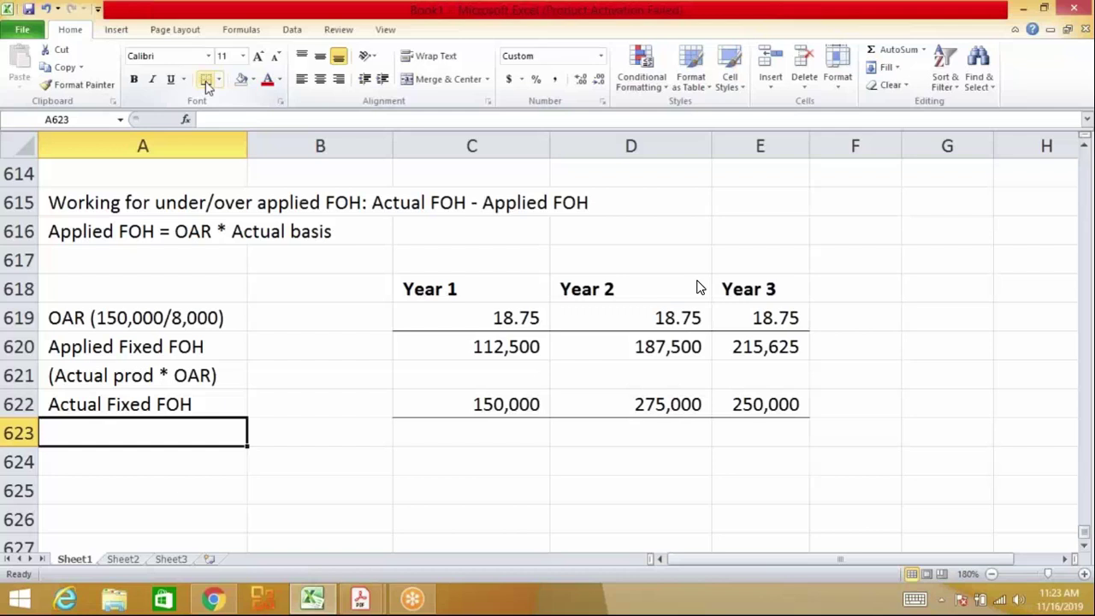
key("Right")
key("Right")
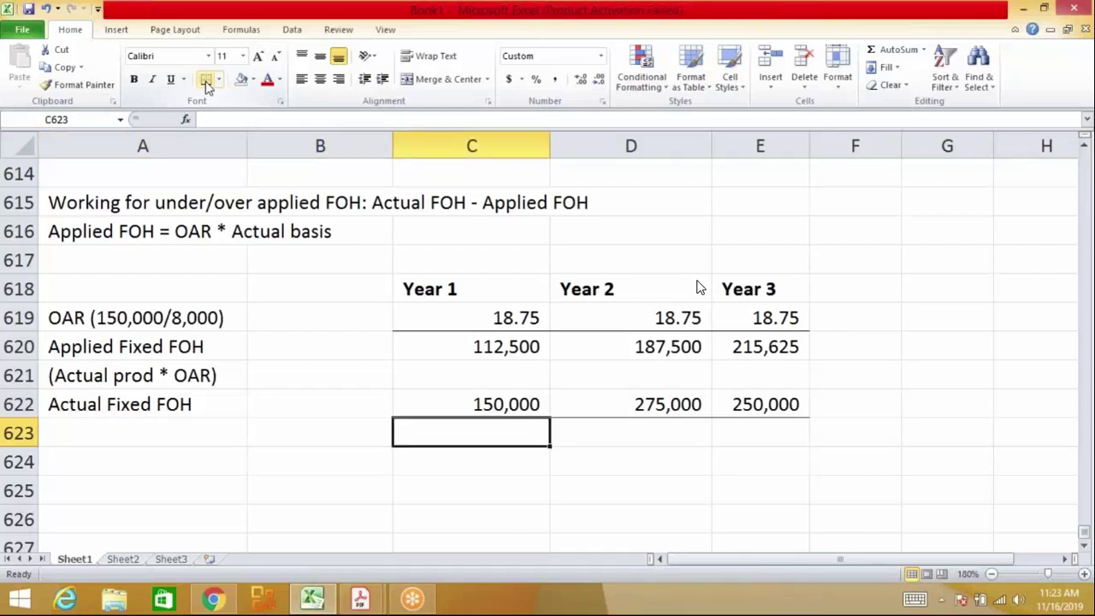
type("=")
key("Up")
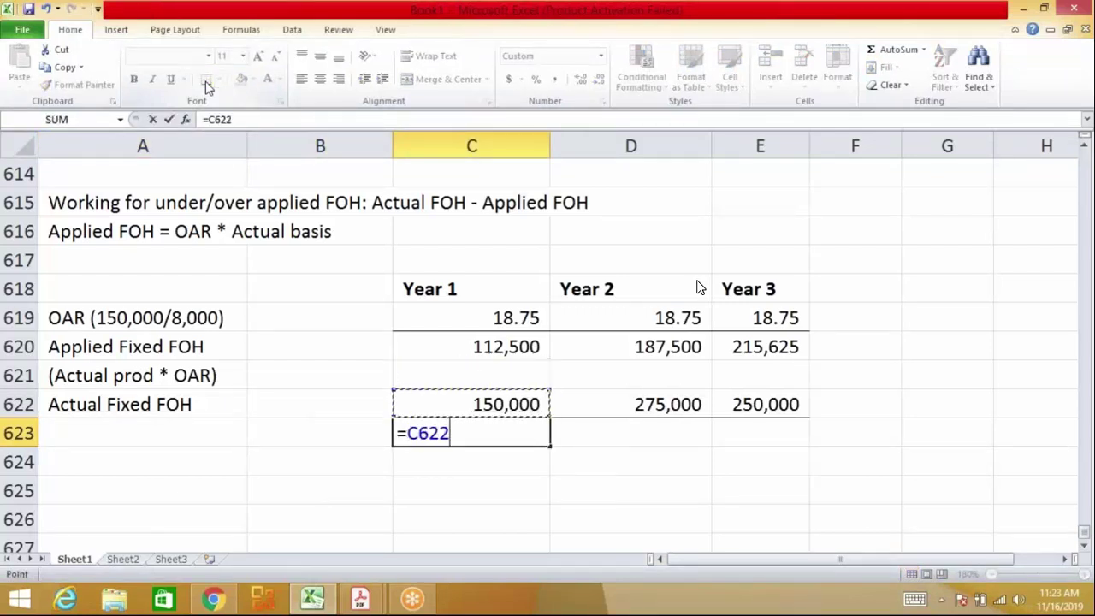
type("-")
key("Up")
key("Up")
key("Up")
key("Return")
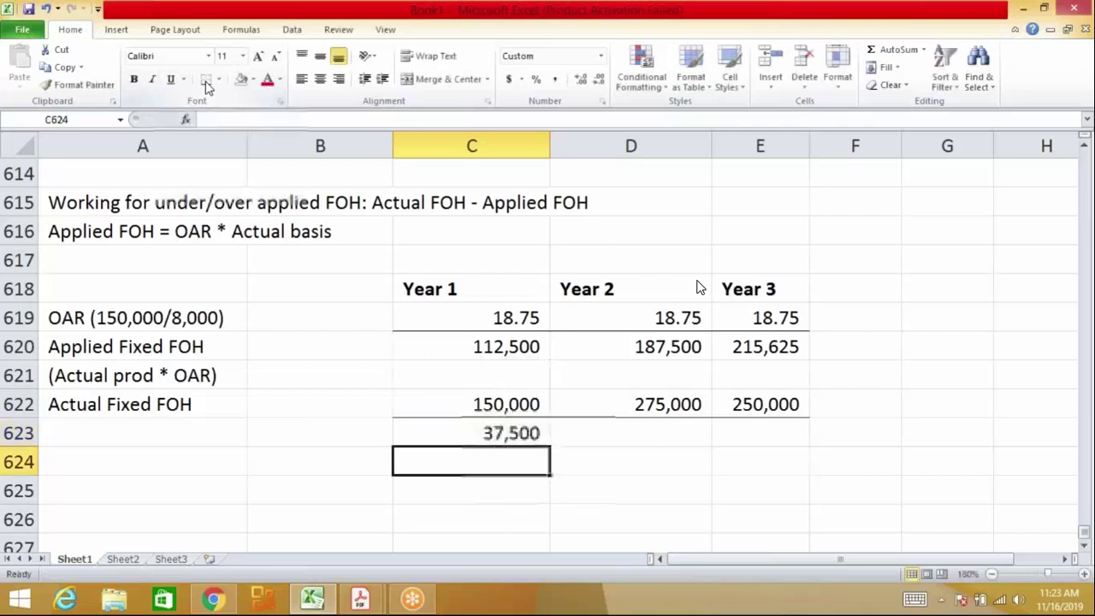
Enter the label "Under applied" in C624 and add a bottom border under the Year 1 difference in C623
type("Under applied")
key("Return")
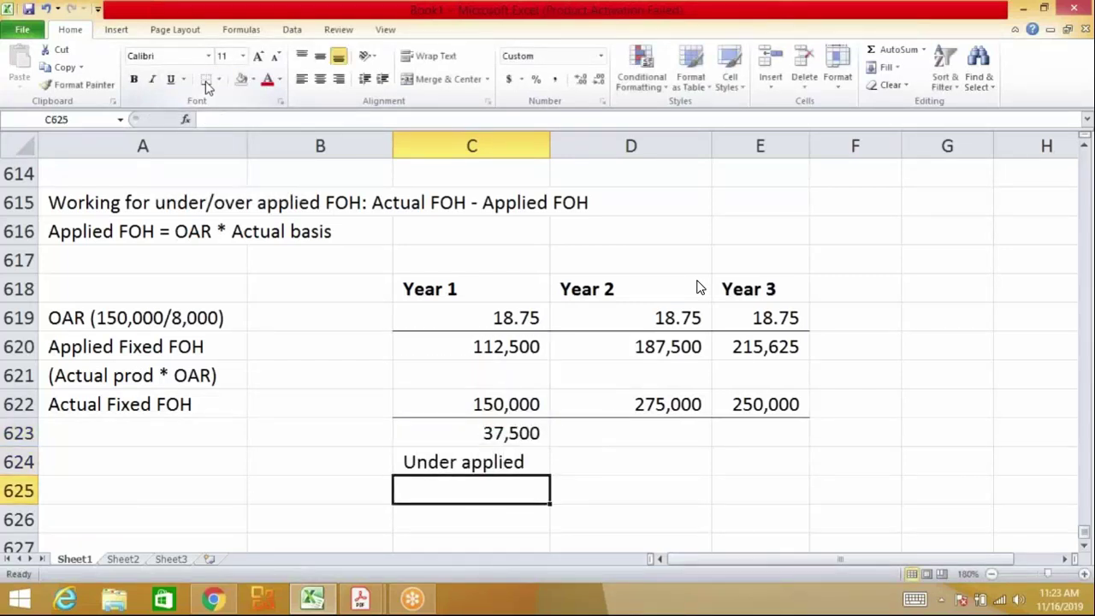
key("Up")
key("Up")
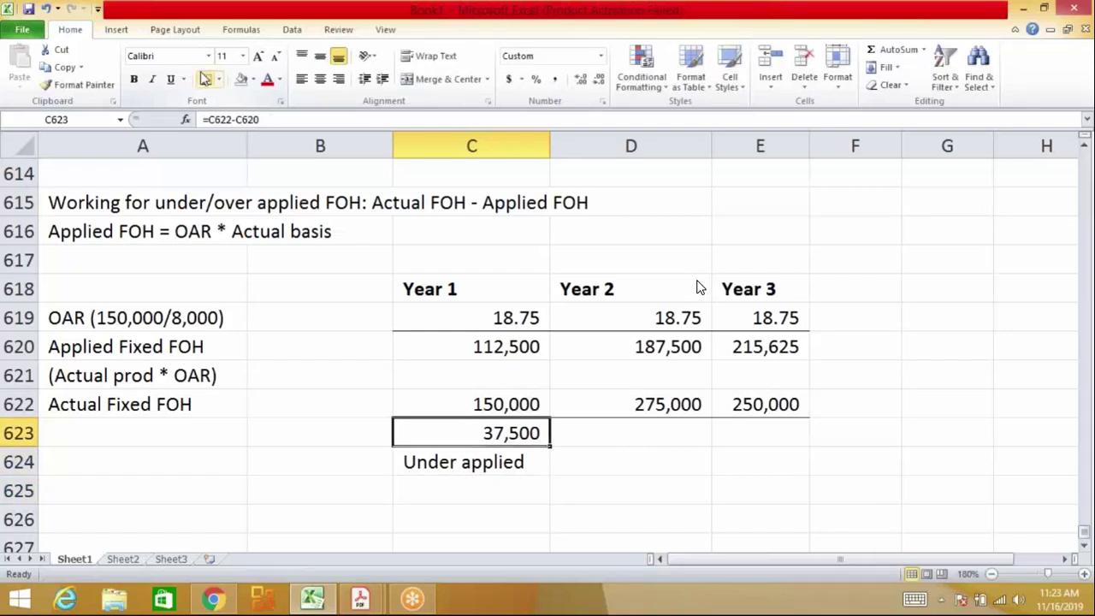
key("Down")
Add a bottom border under the Year 2 difference cell D623
key("Right")
key("Up")
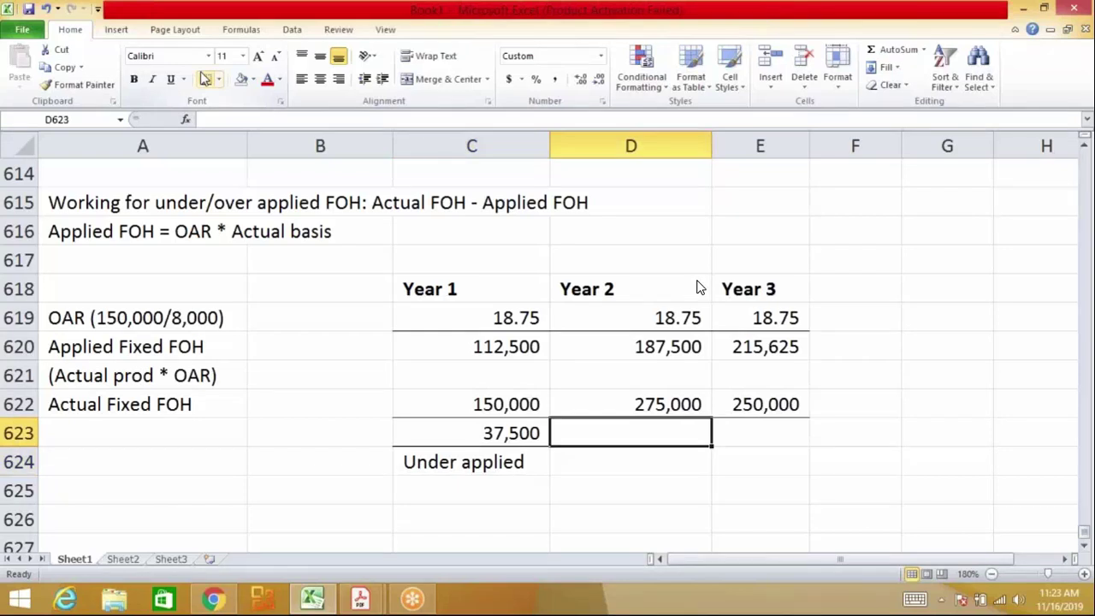
key("Up")
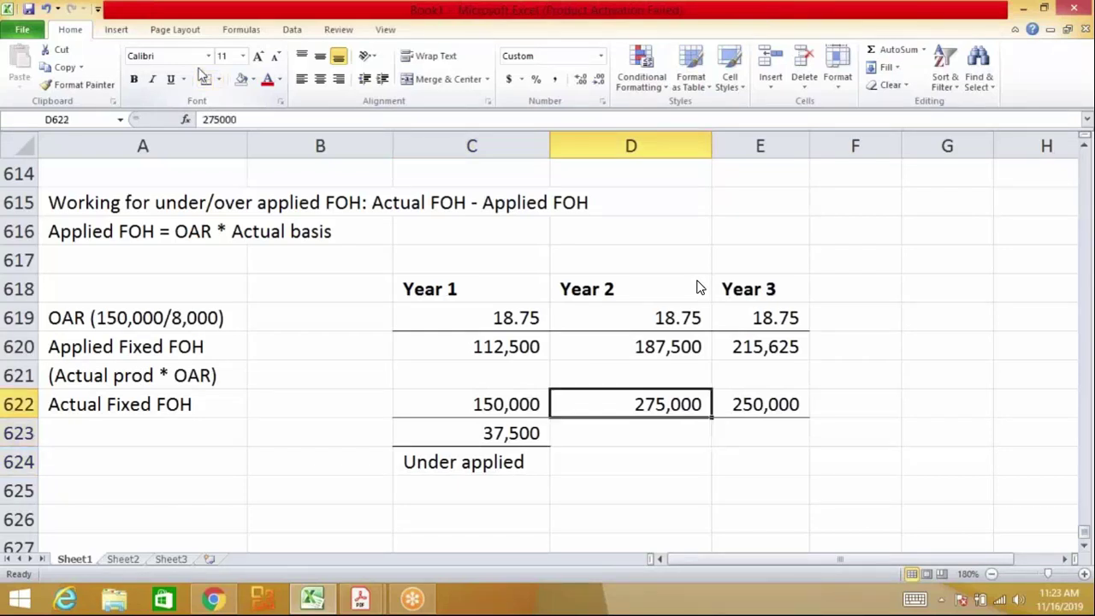
key("Down")
left_click(206, 78)
Calculate the Year 2 under/over applied FOH in D623 as actual minus applied fixed FOH (=D622-D620)
key("Up")
key("Up")
key("Up")
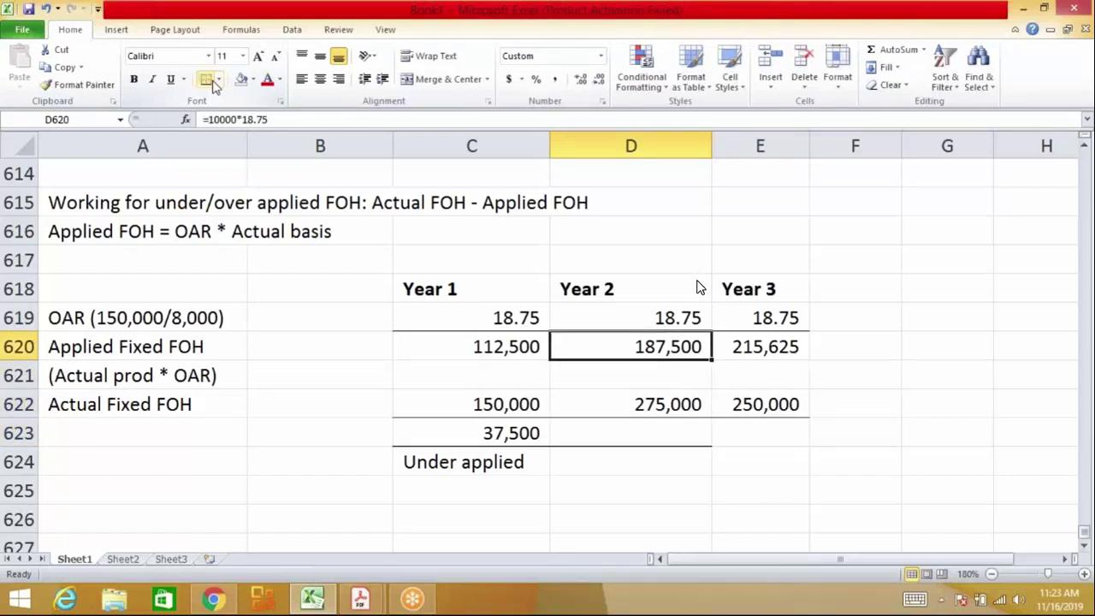
key("Down")
key("Down")
key("Down")
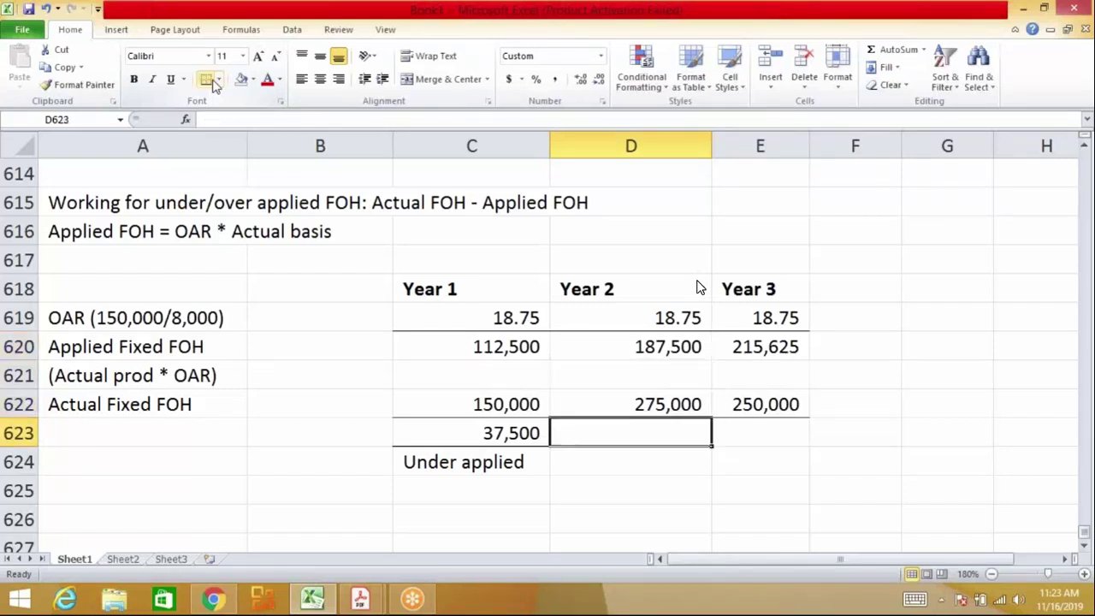
type("=")
key("Up")
type("-")
key("Up")
key("Up")
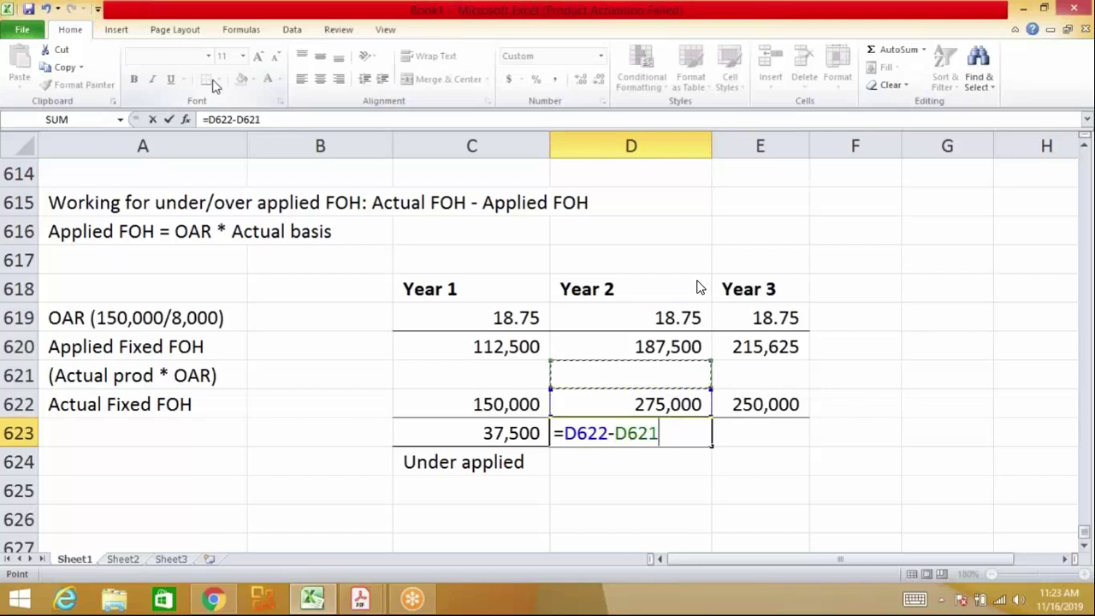
key("Return")
Copy the "Under applied" label from C624 to D624 for Year 2
key("Left")
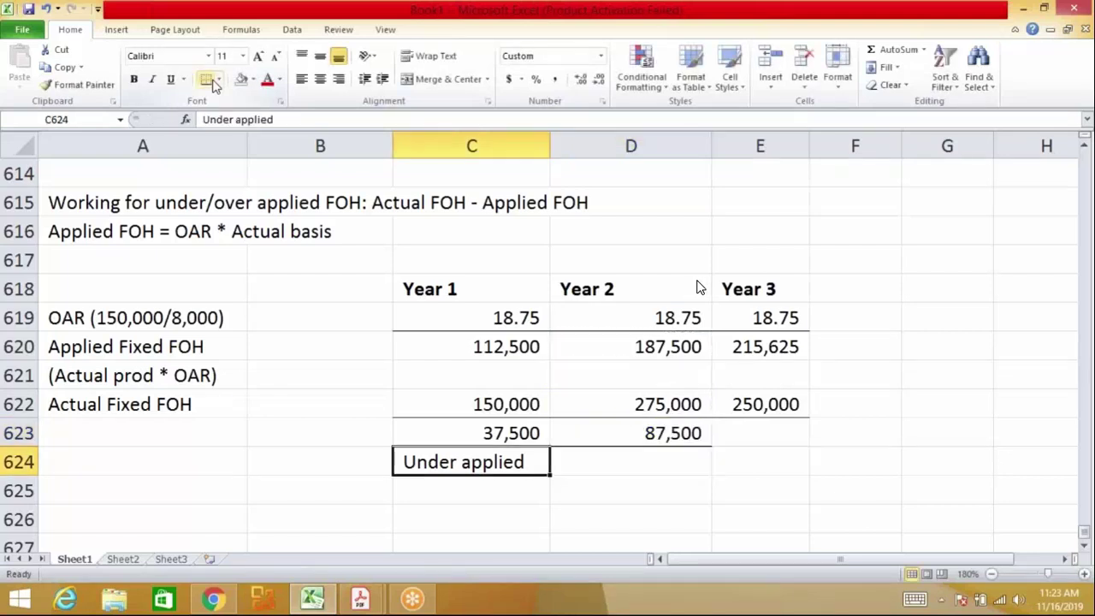
key("ctrl+c")
key("Right")
key("Return")
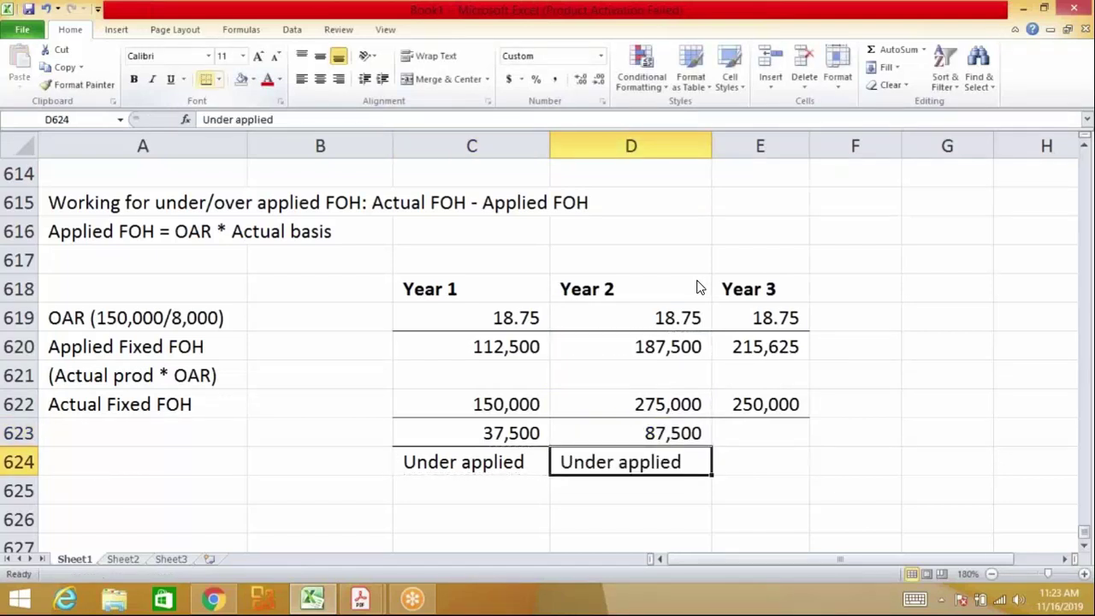
Calculate the Year 3 under/over applied FOH in E623 as =E622-E620, with a bottom border under the cell
key("Right")
key("Up")
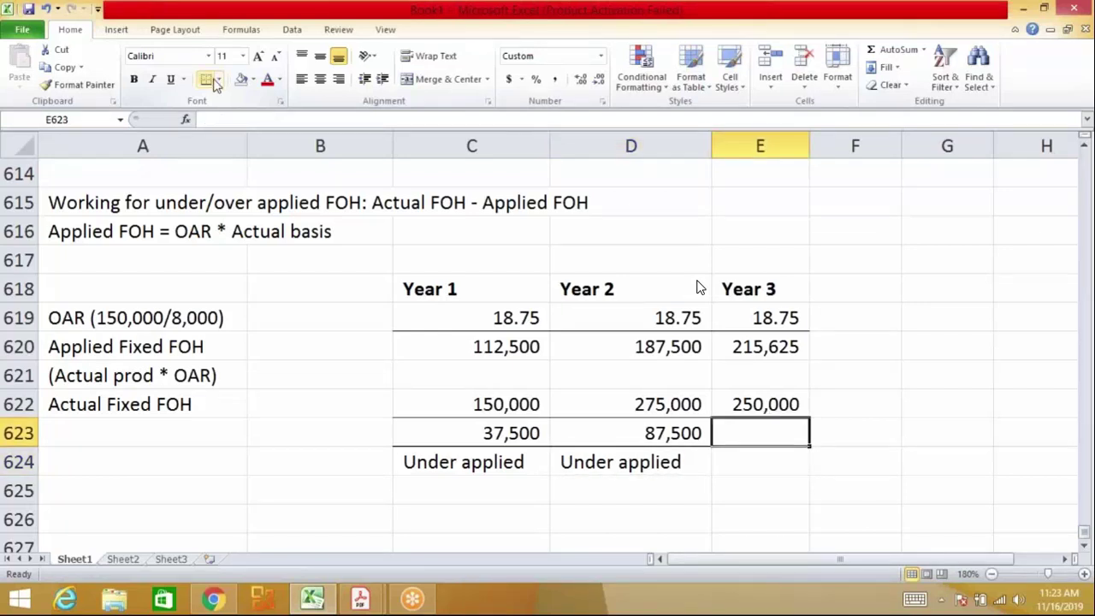
type("=")
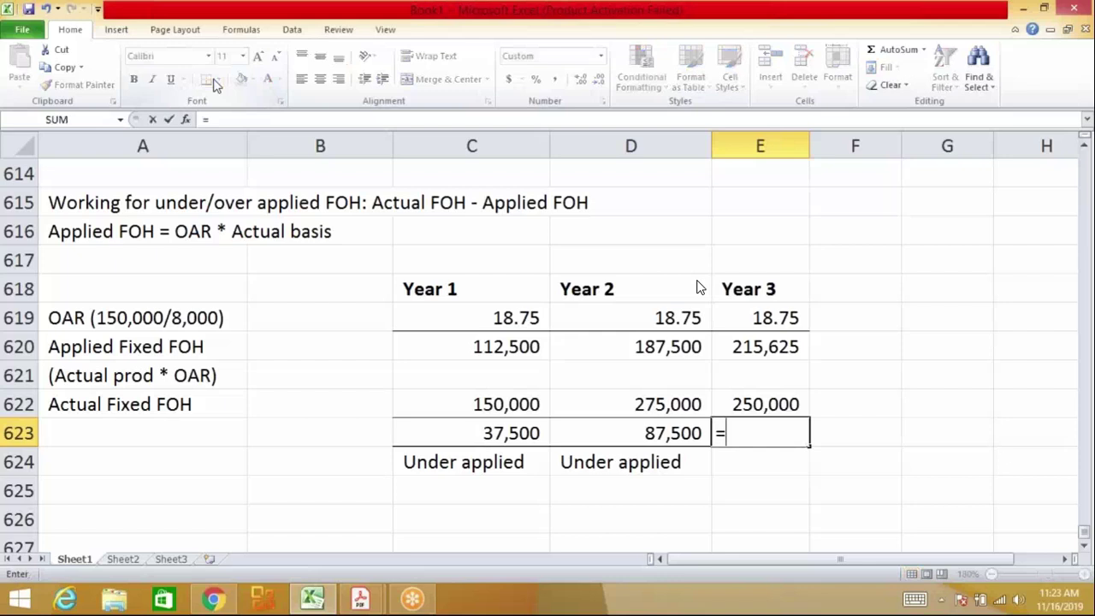
key("Up")
type("-")
key("Up")
key("Up")
key("Up")
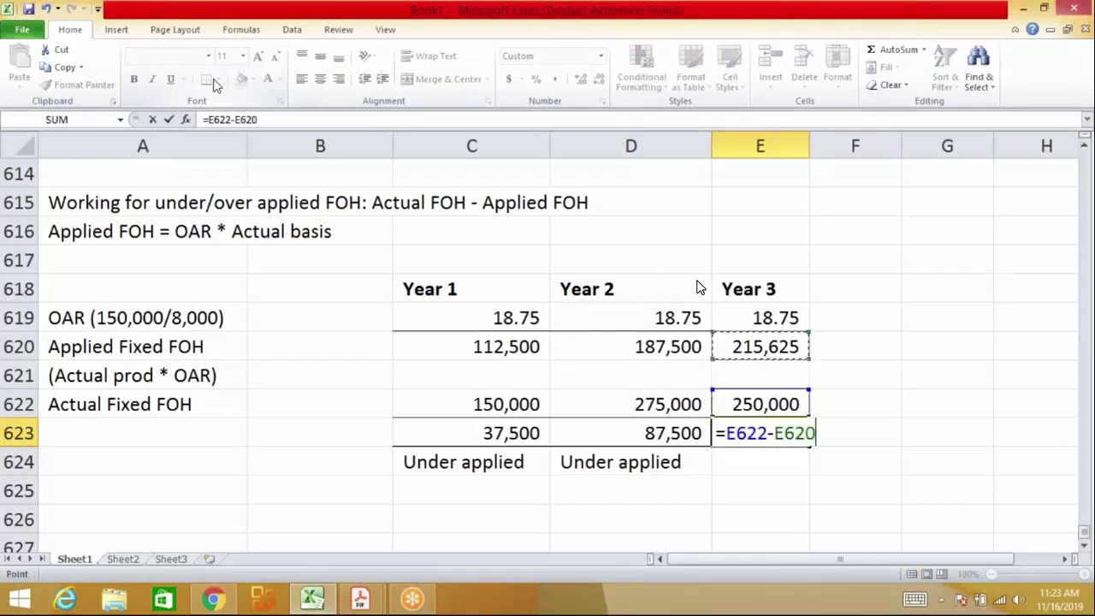
key("Return")
key("Up")
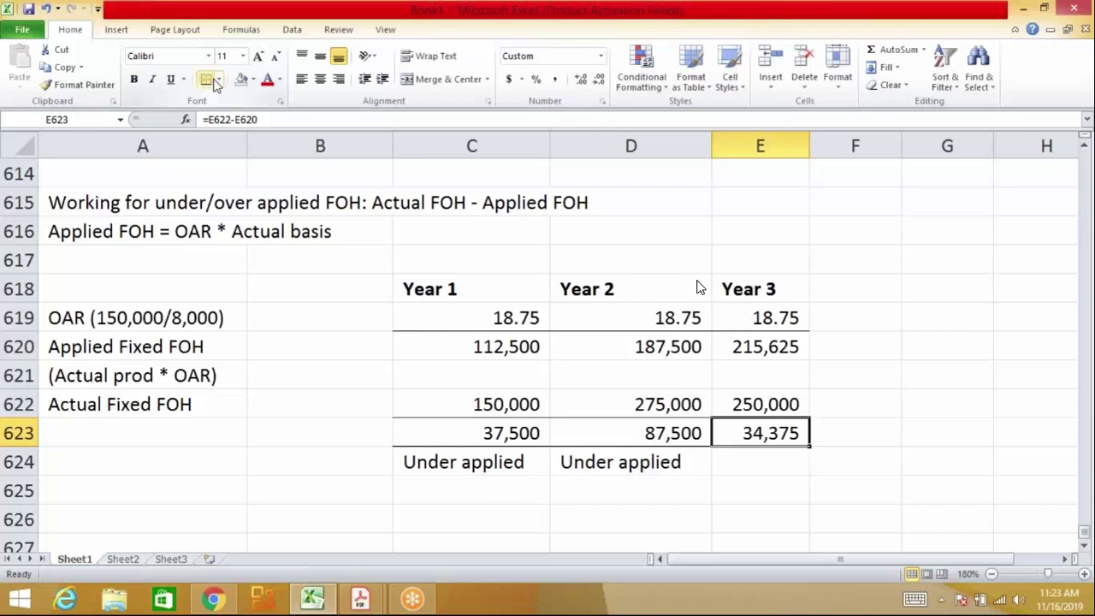
Copy the "Under applied" label from D624 to E624 for Year 3
key("Down")
key("Left")
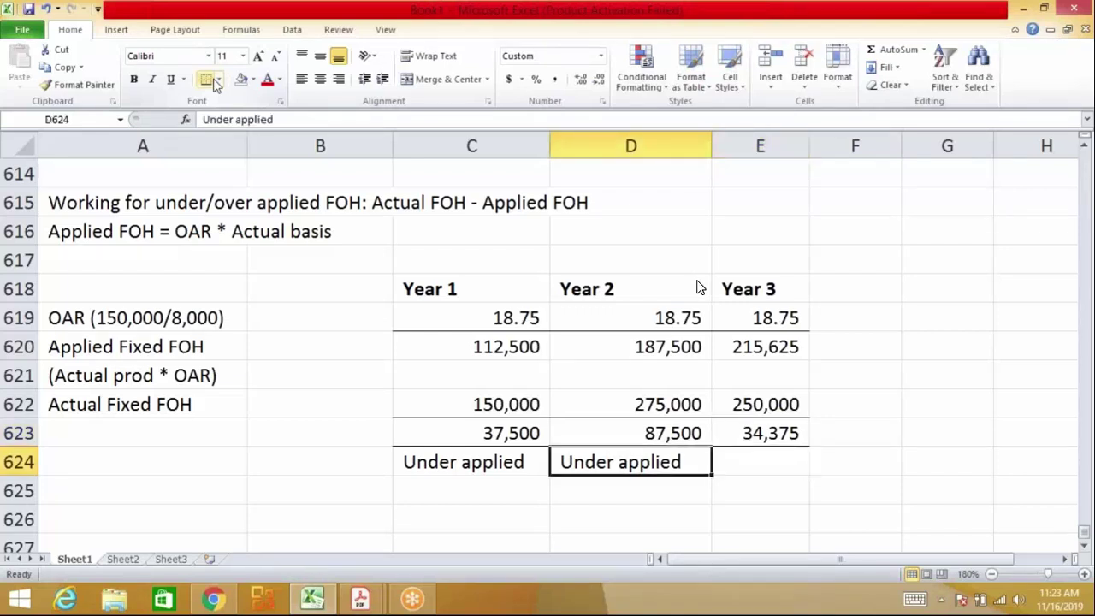
key("ctrl+c")
key("Right")
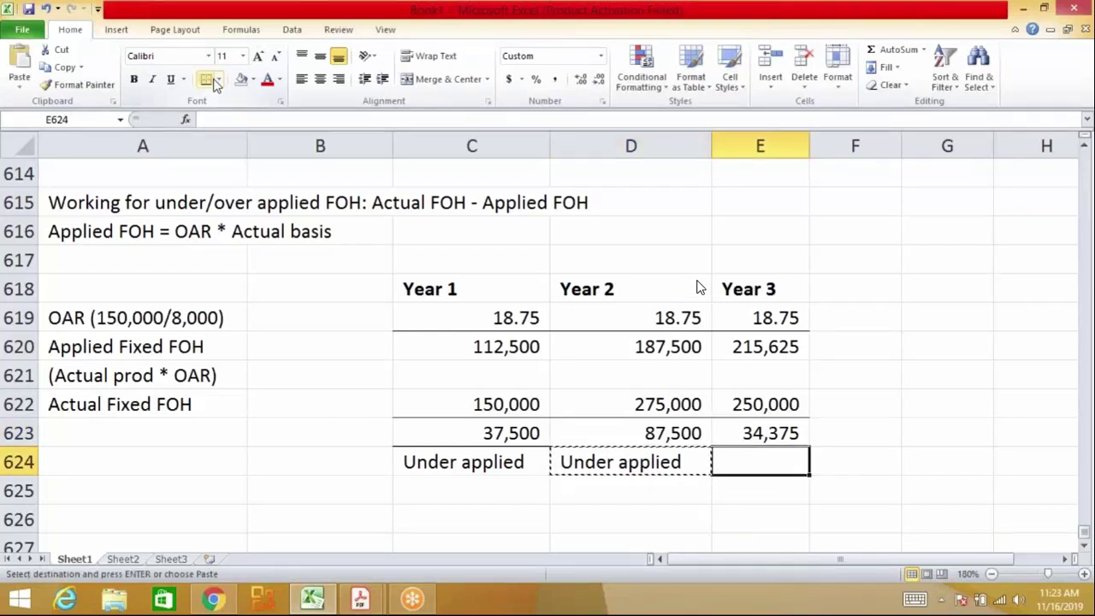
key("Return")
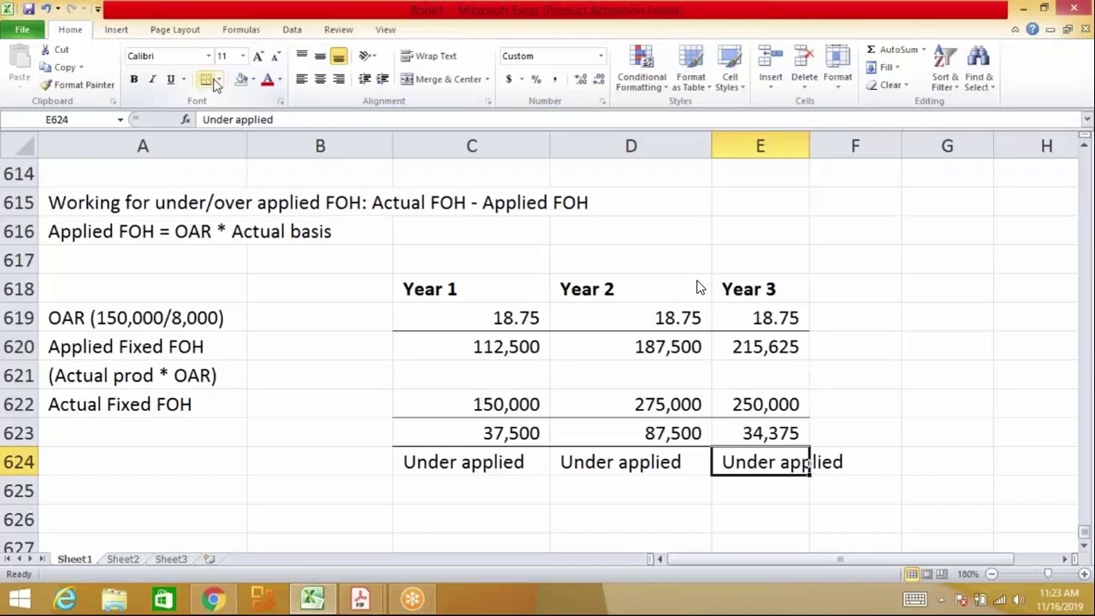
Review the three years' under applied results together with the fixed FOH working above them
key("Left")
key("Left")
key("Right")
key("Right")
key("Left")
key("Left")
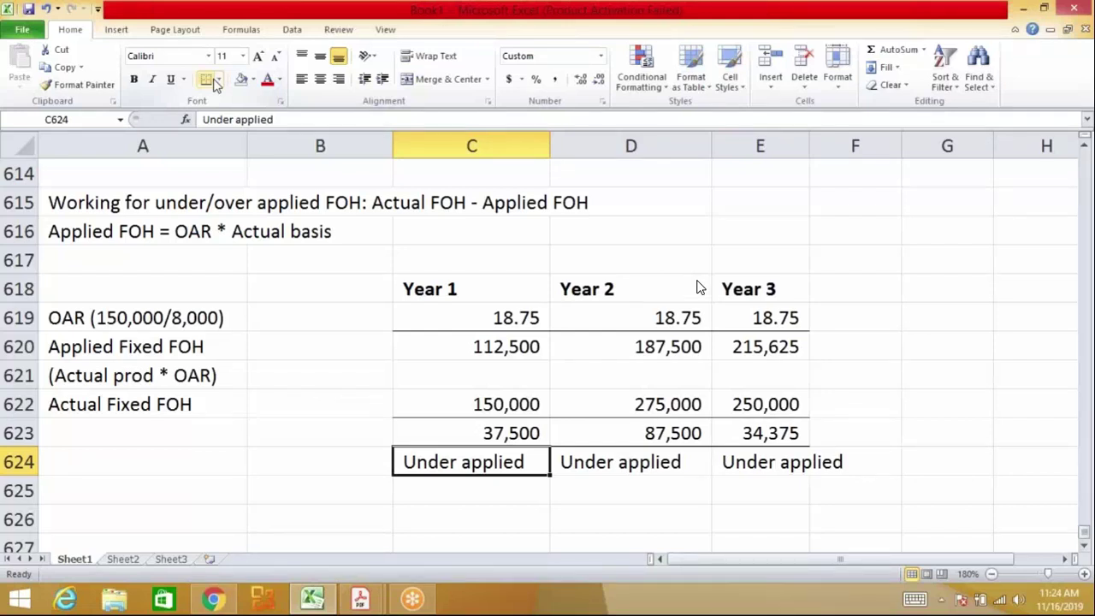
key("Up")
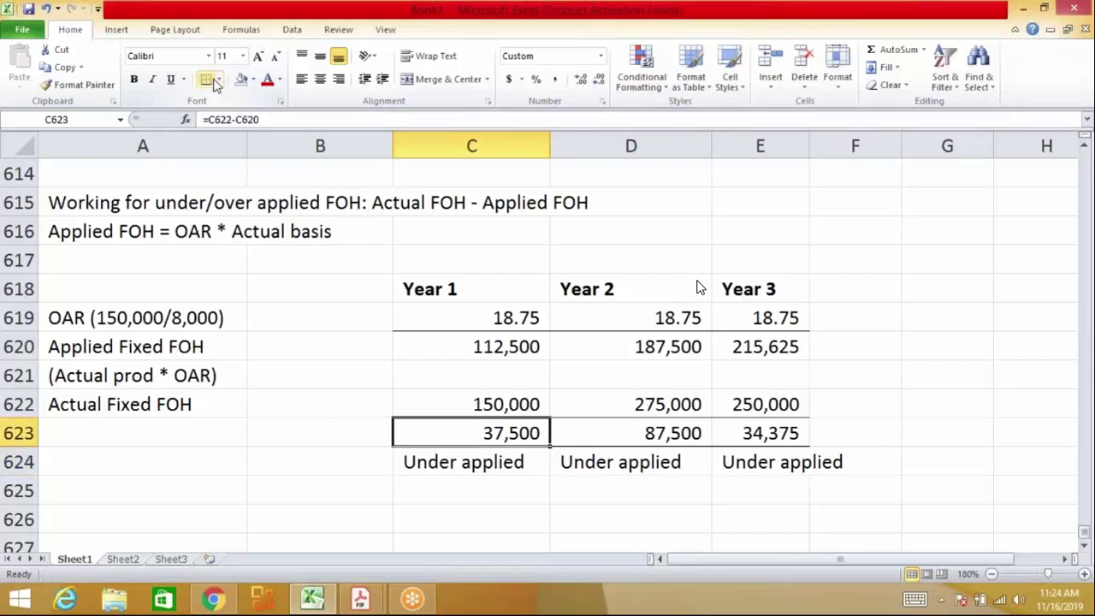
key("Up")
key("Up")
key("Up")
key("Up")
key("Up")
key("Up")
key("Up")
key("Up")
key("Up")
key("Down")
key("Down")
key("Down")
key("Down")
key("Down")
key("Down")
key("Down")
key("Down")
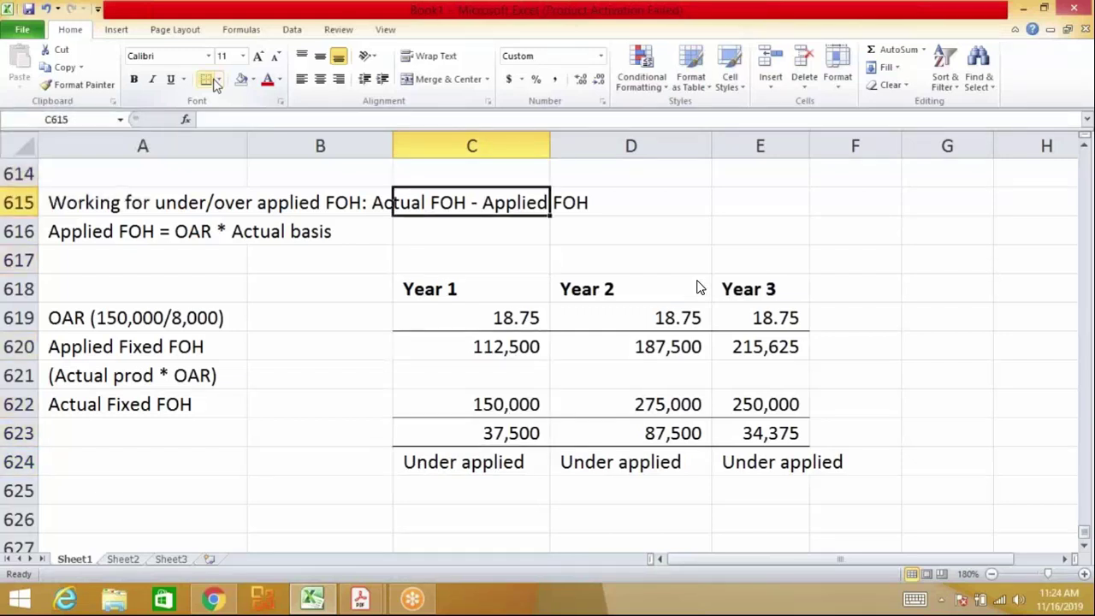
key("Down")
key("Up")
key("Up")
key("Down")
key("Down")
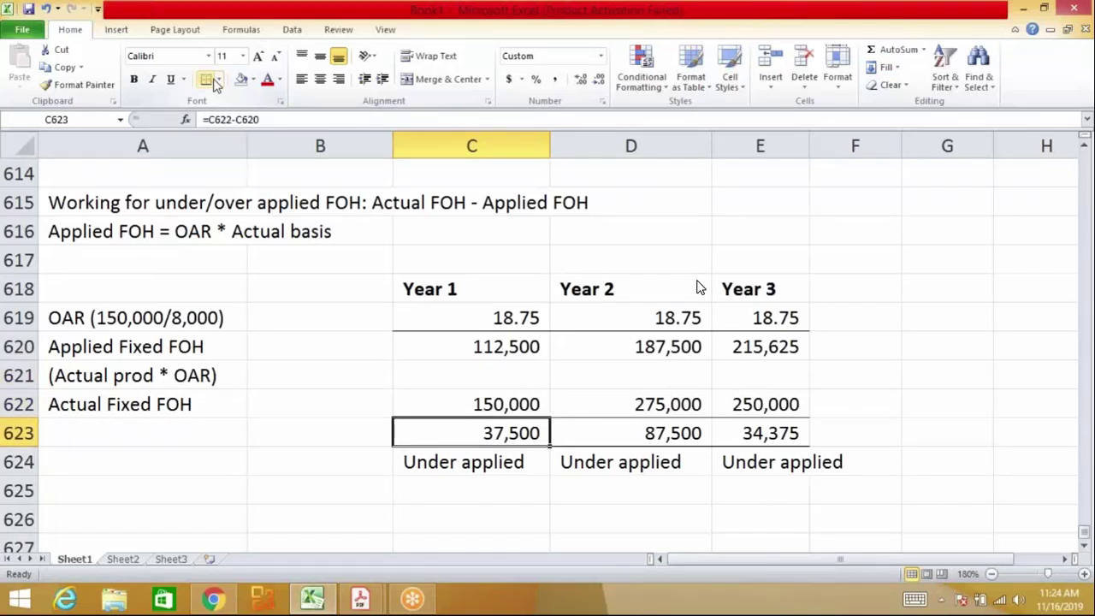
Enter the heading "COGM:" in A626, two rows beneath the under applied labels
key("Down")
key("Down")
key("Down")
key("Left")
key("Left")
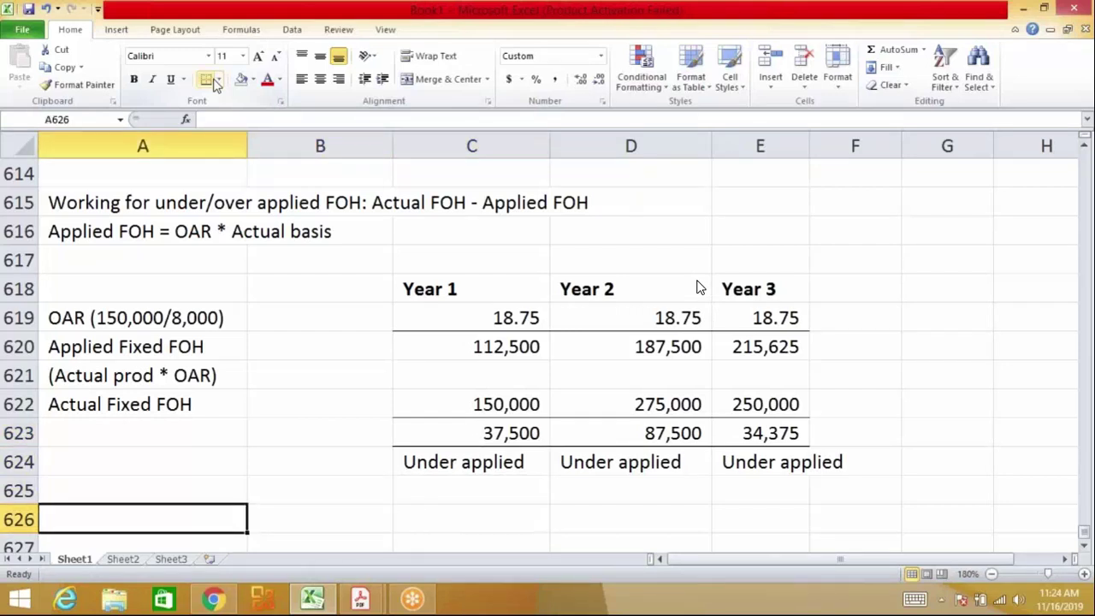
type("COGM")
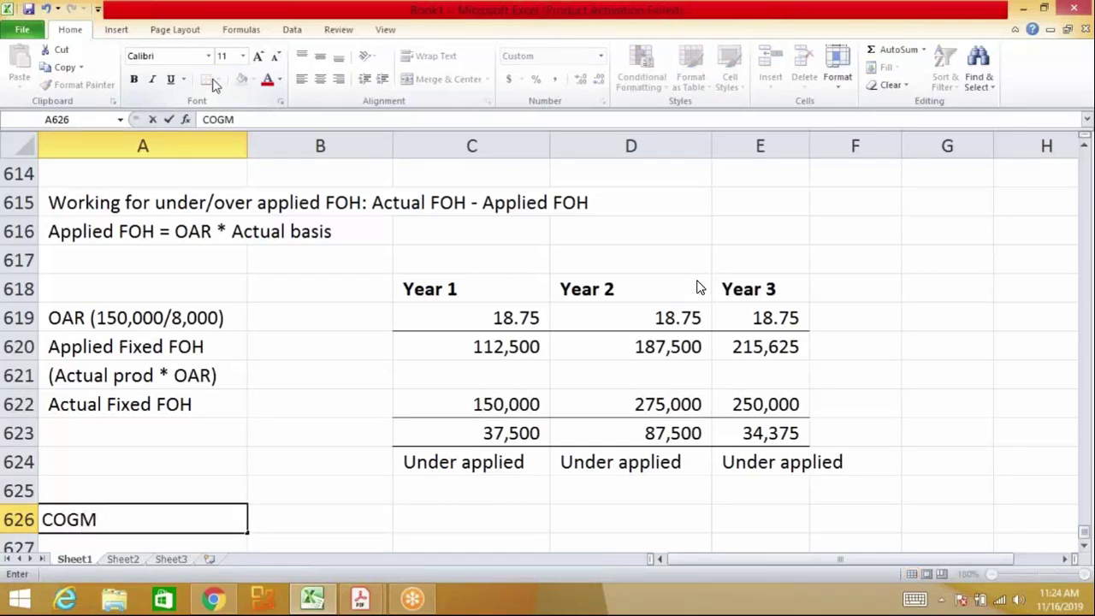
type(":")
key("Return")
scroll(697, 289, "down", 1)
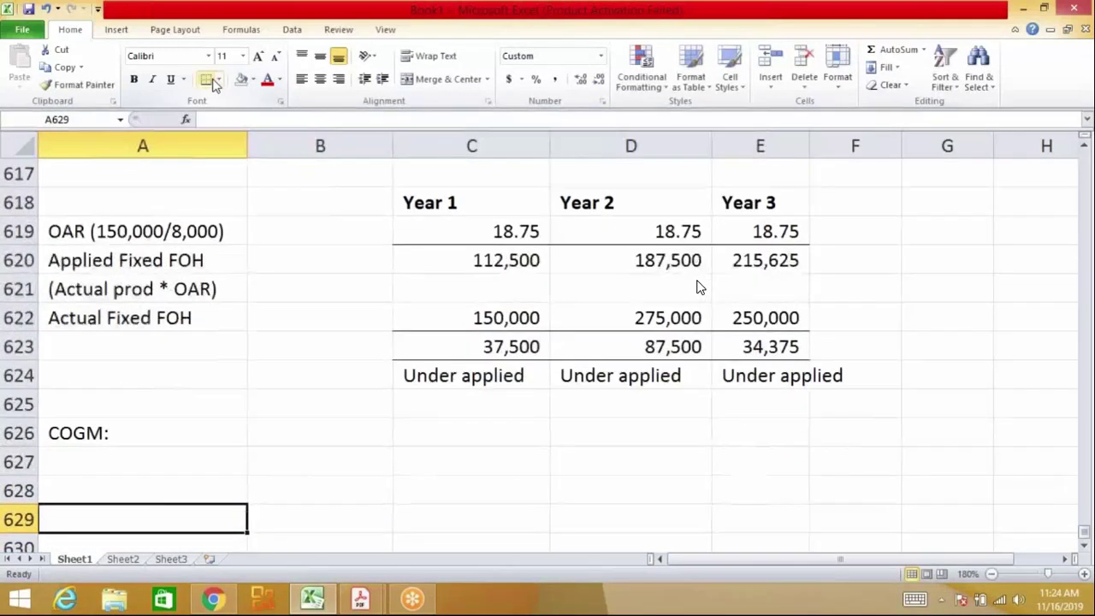
key("Right")
key("Right")
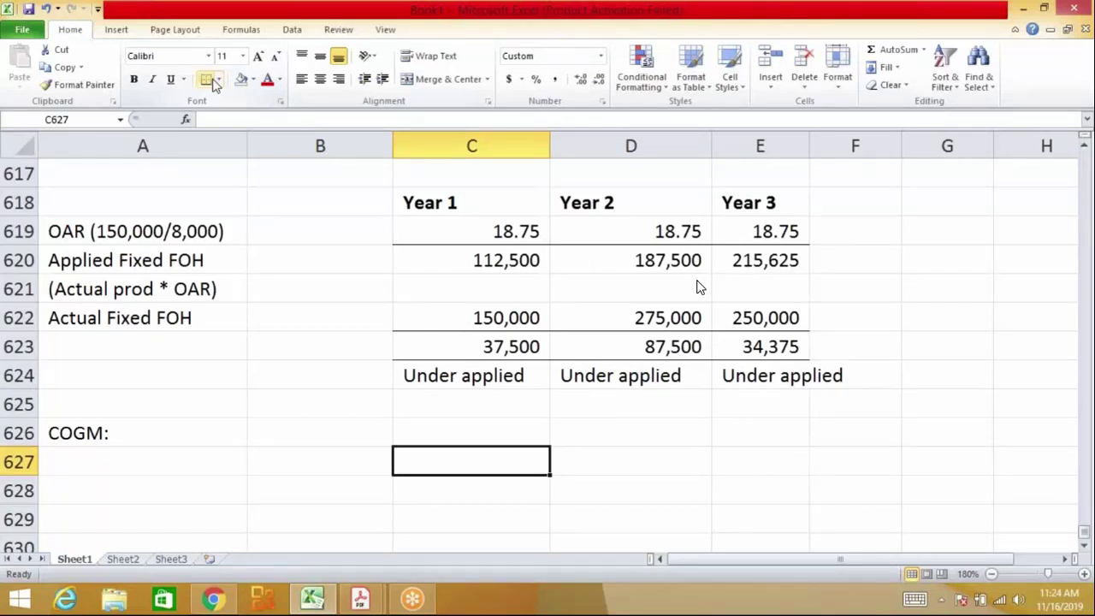
key("Left")
key("Left")
key("Up")
key("F2")
key("BackSpace")
type("*")
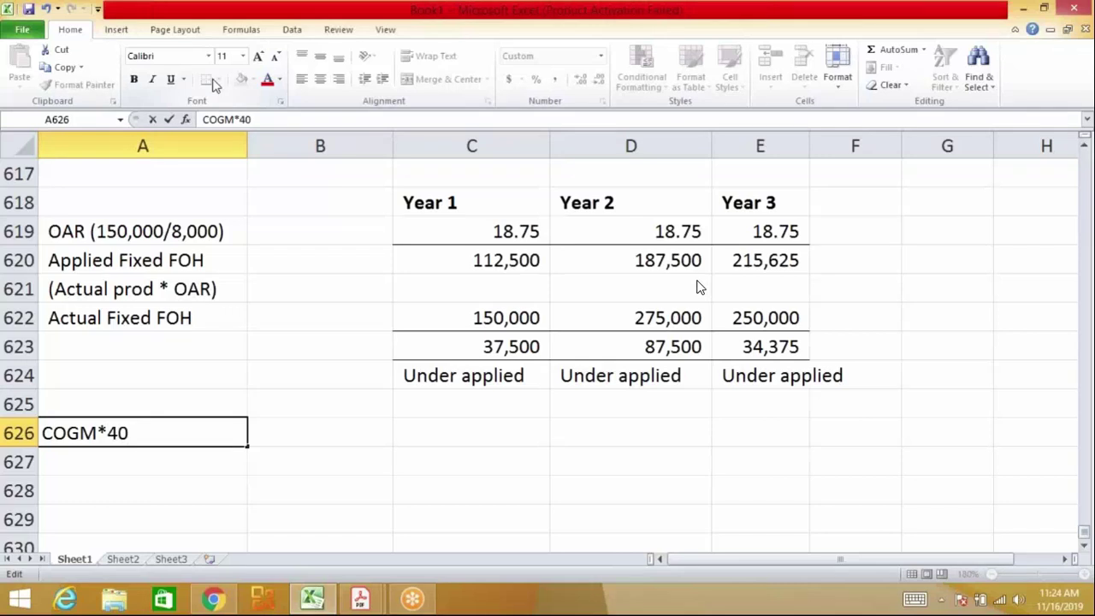
type(".75")
key("BackSpace")
key("BackSpace")
key("BackSpace")
key("BackSpace")
key("BackSpace")
key("BackSpace")
type("@40.75")
key("Return")
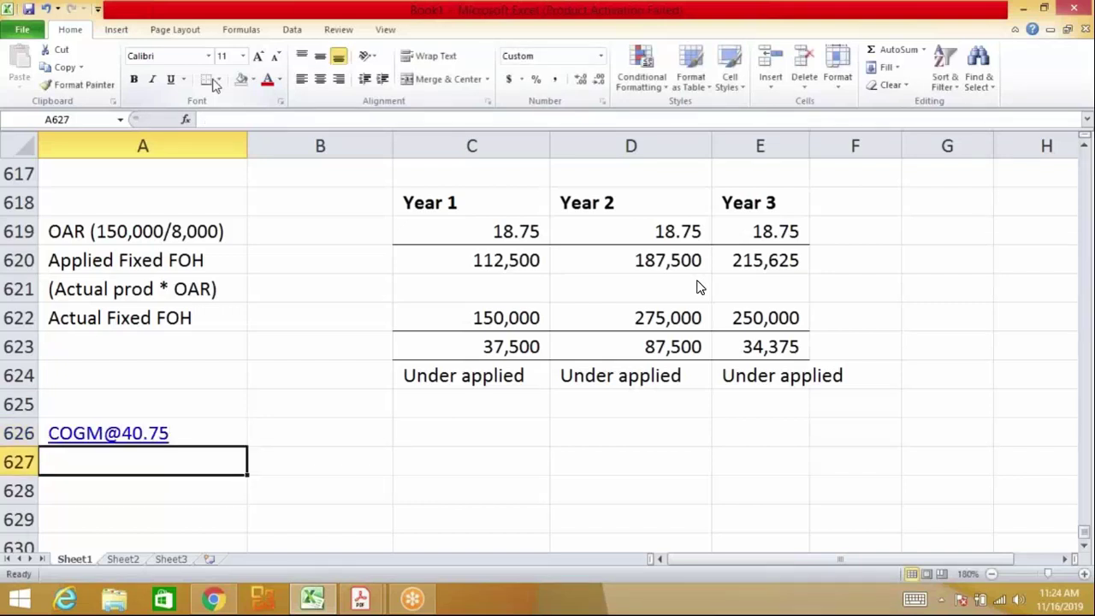
Calculate the fixed FOH included in Year 1 COGM in A628 with the formula =6000*18.75
key("Return")
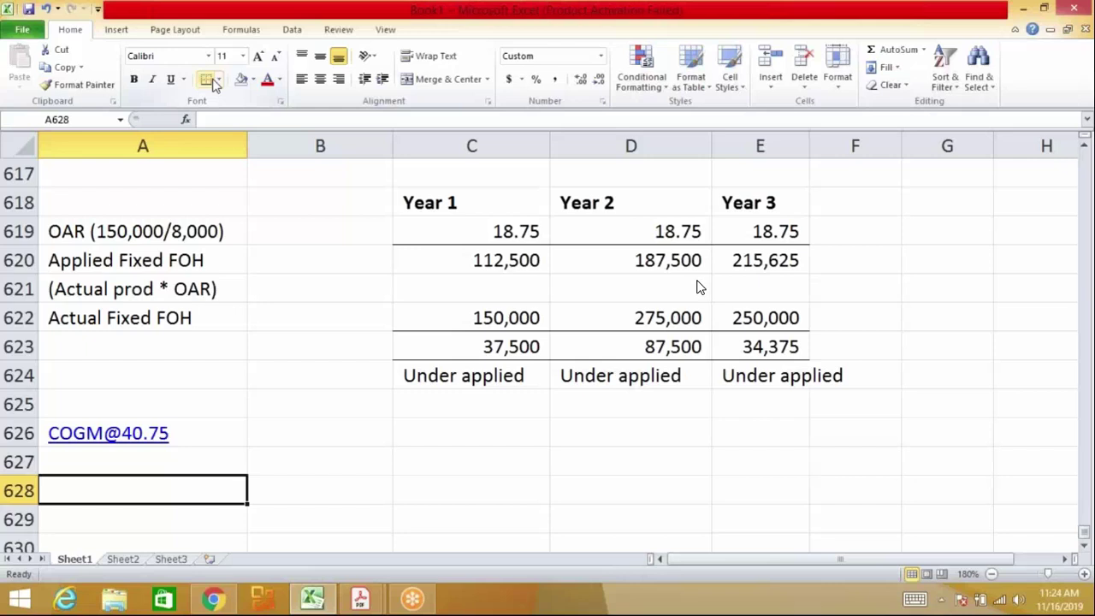
type("=")
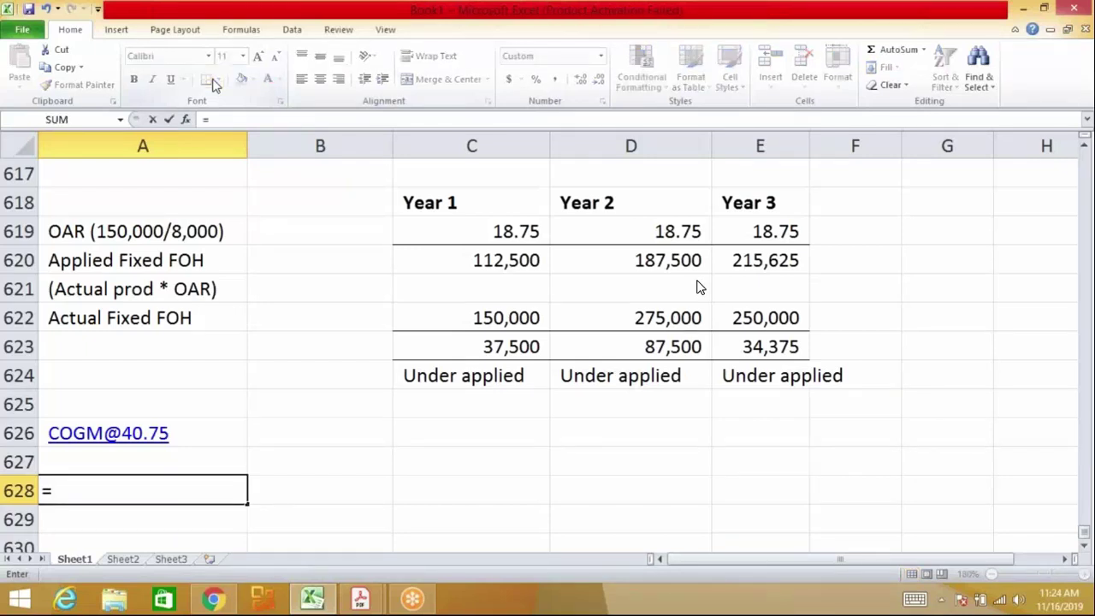
type("6000*")
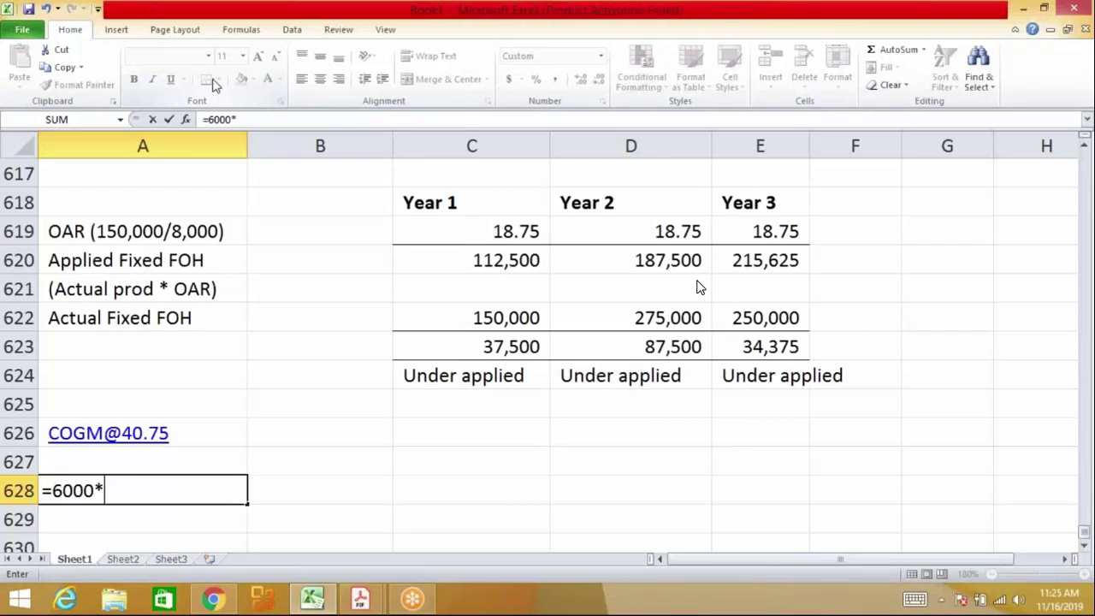
type("18.75")
key("Return")
key("Up")
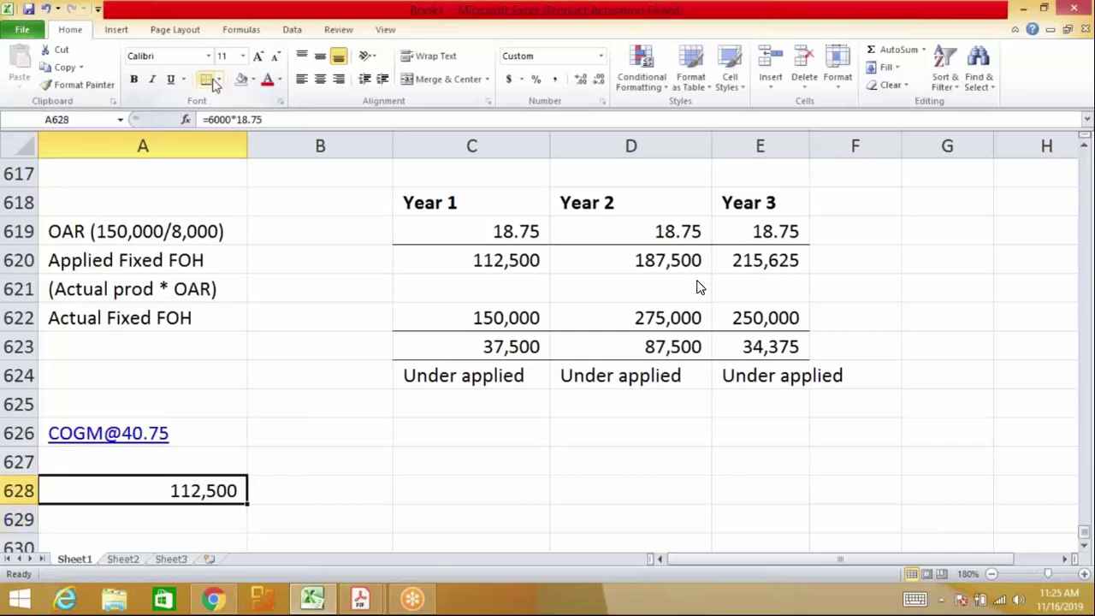
Examine the Year 1 applied fixed FOH in row 620 together with its label in the under/over applied working
key("Right")
key("Right")
key("Up")
key("Up")
key("Up")
key("Up")
key("Up")
key("Up")
key("Up")
key("Up")
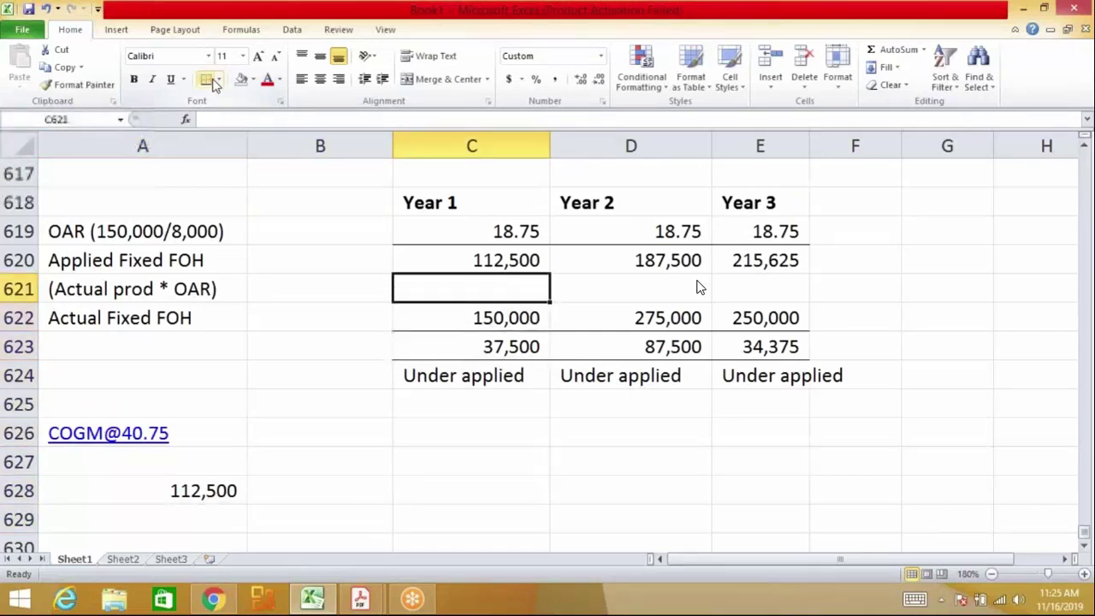
key("shift+Left")
key("shift+Left")
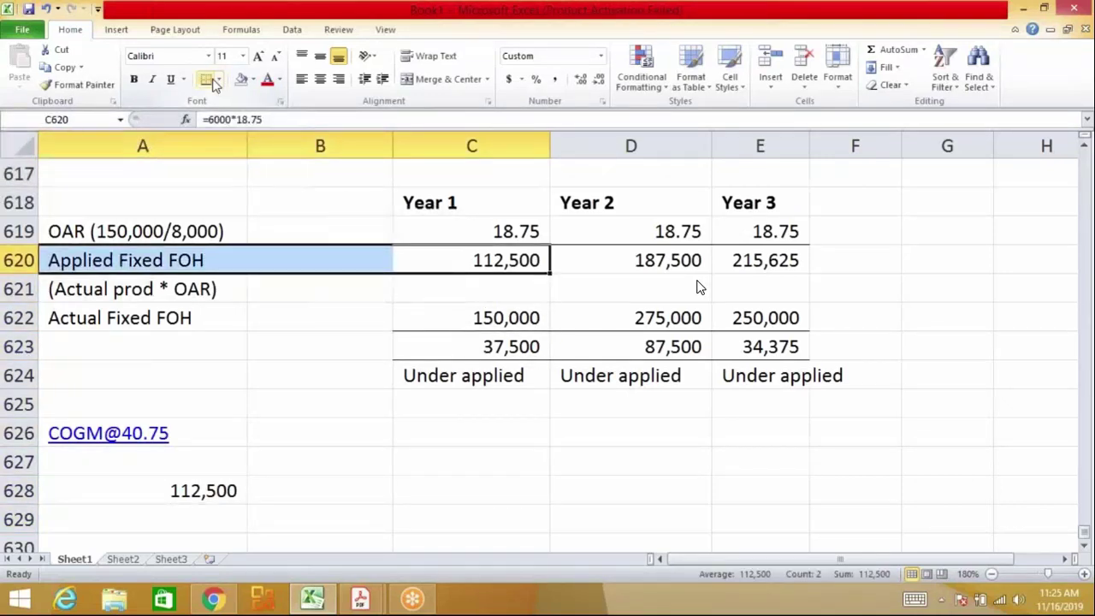
key("Up")
key("Up")
key("Up")
scroll(697, 287, "up", 1)
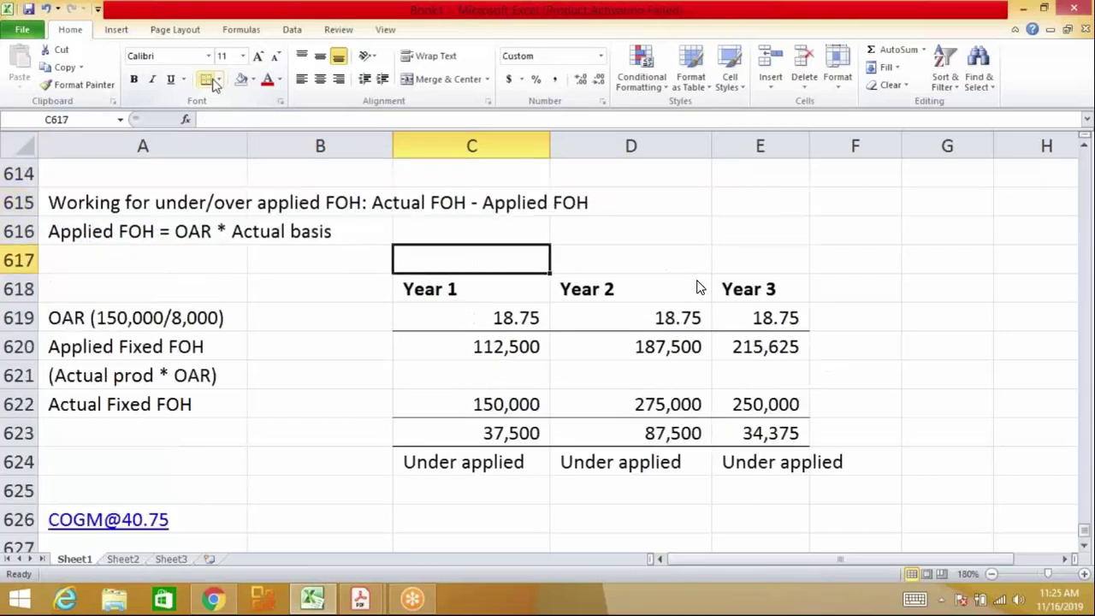
key("Down")
key("Down")
key("Down")
key("shift+Left")
key("shift+Left")
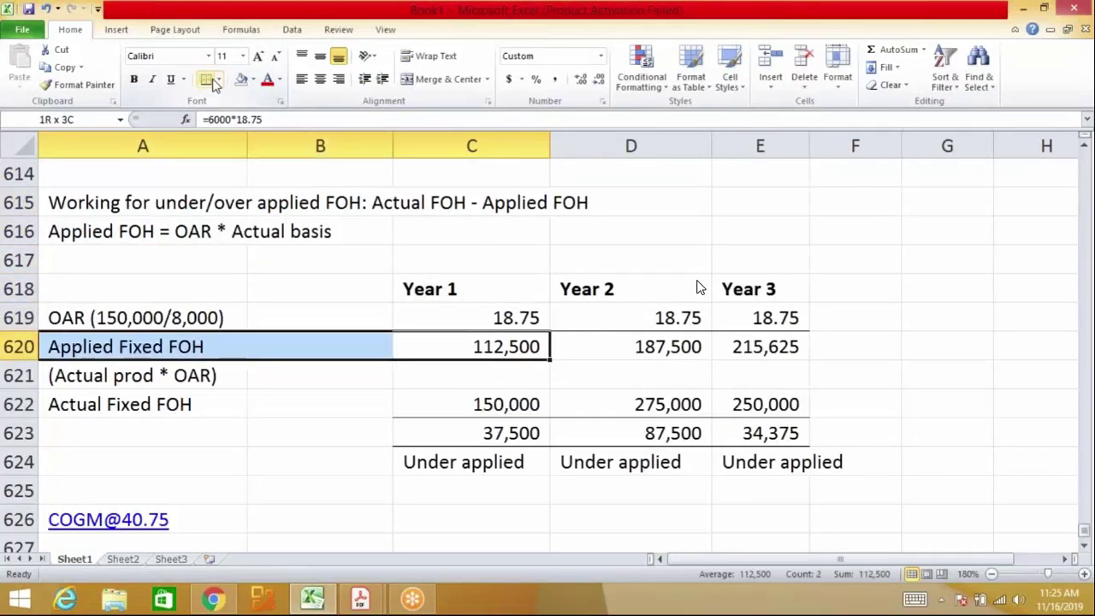
key("shift+Right")
key("shift+Right")
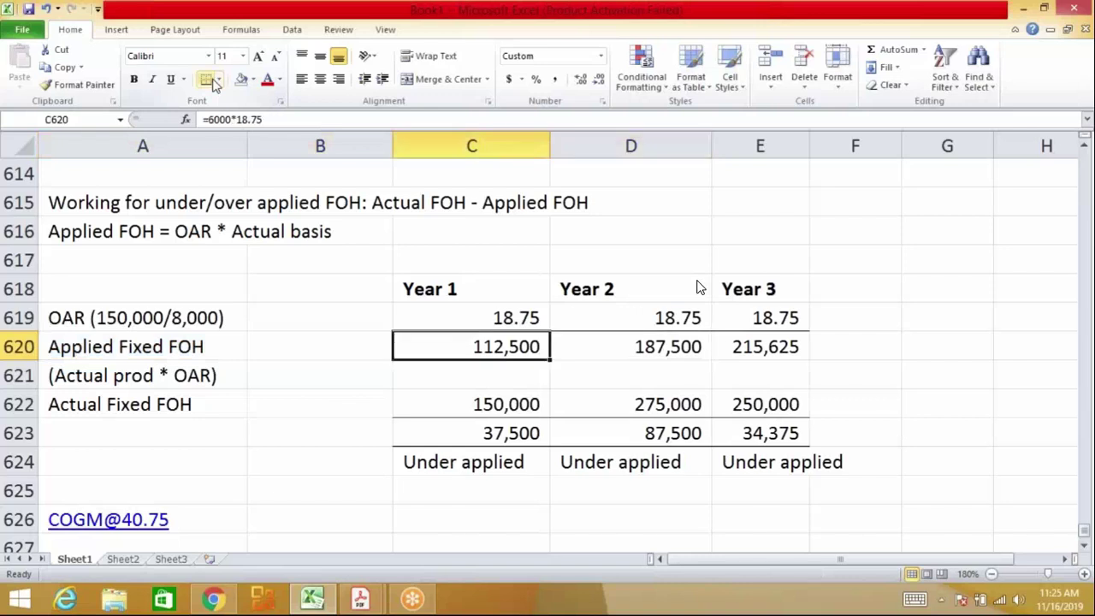
Examine the Year 1 COGM row in the income statement and compare its formula with the Year 1 sales formula
key("Up")
key("Up")
key("Up")
key("Up")
key("Up")
key("Up")
key("Up")
key("Up")
key("Up")
key("Up")
key("Up")
key("Up")
key("Up")
key("Up")
key("Up")
key("Up")
key("Up")
key("Up")
key("Up")
key("Up")
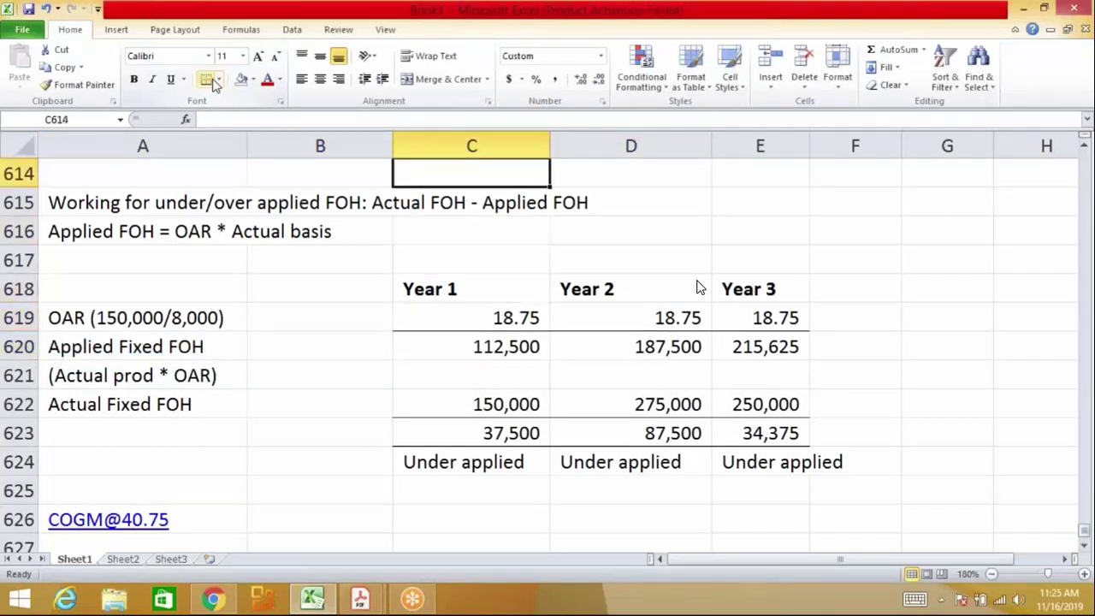
key("Up")
key("Up")
key("Up")
key("Up")
key("Up")
key("Up")
key("Up")
key("Up")
key("Down")
key("Down")
key("Down")
key("Down")
key("Down")
key("Down")
key("Down")
key("Down")
key("Down")
key("Down")
key("Down")
key("Down")
key("Down")
key("Down")
key("Down")
key("Down")
key("Down")
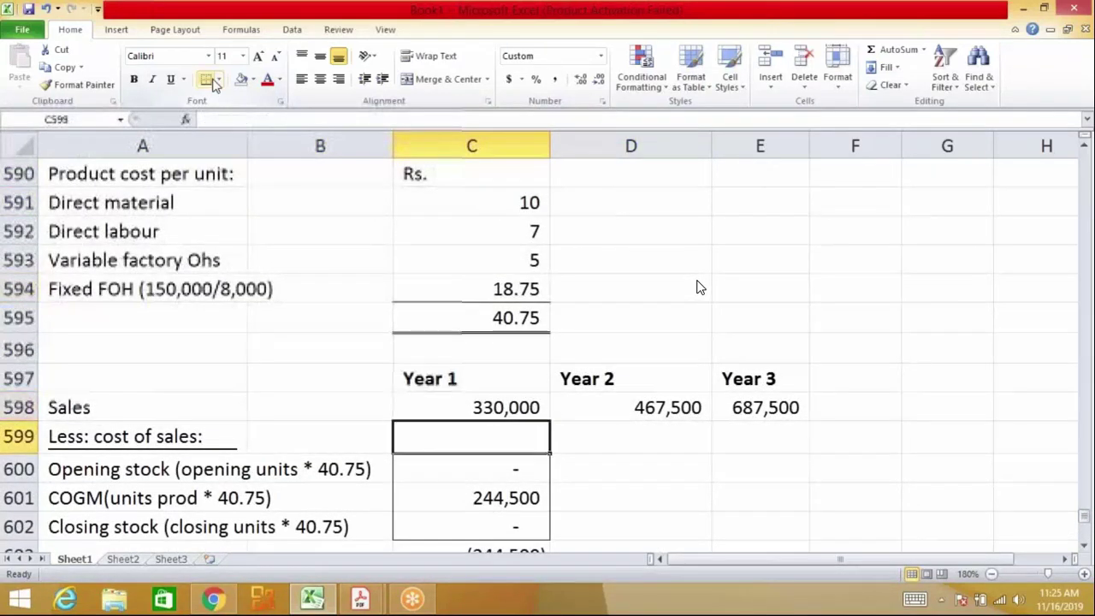
key("Up")
key("Up")
key("Up")
key("Up")
key("Up")
key("Up")
key("Up")
key("Down")
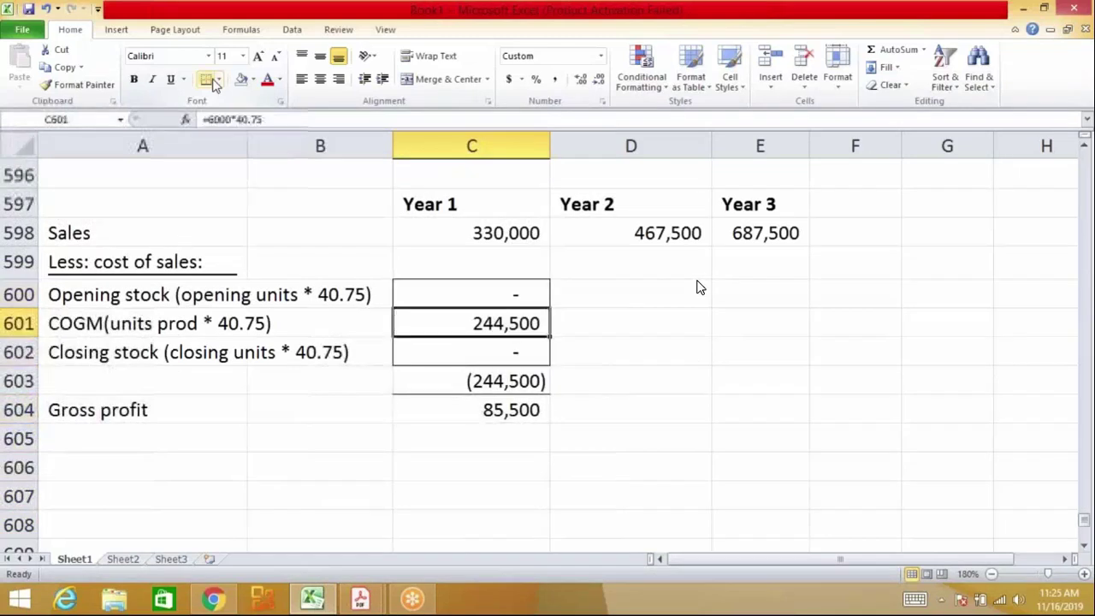
key("shift+Left")
key("shift+Left")
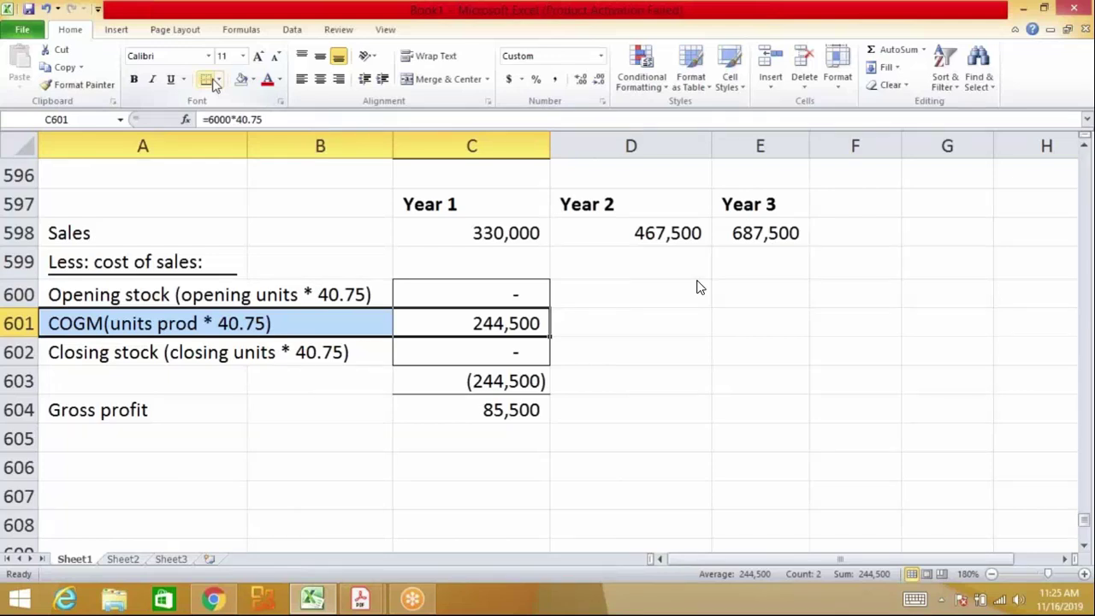
key("shift+BackSpace")
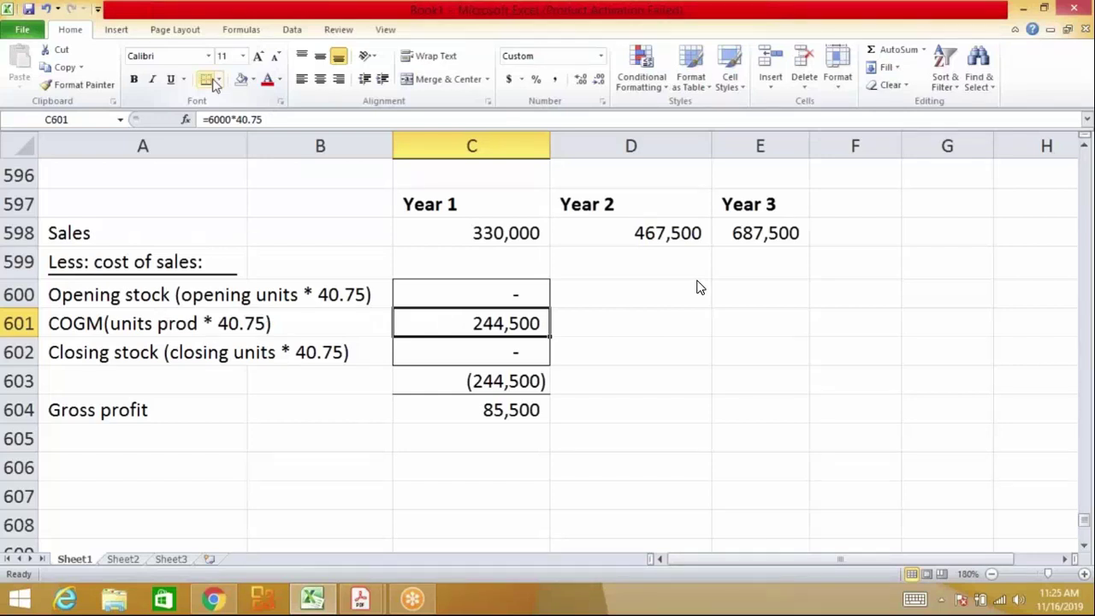
key("Up")
key("Up")
key("Up")
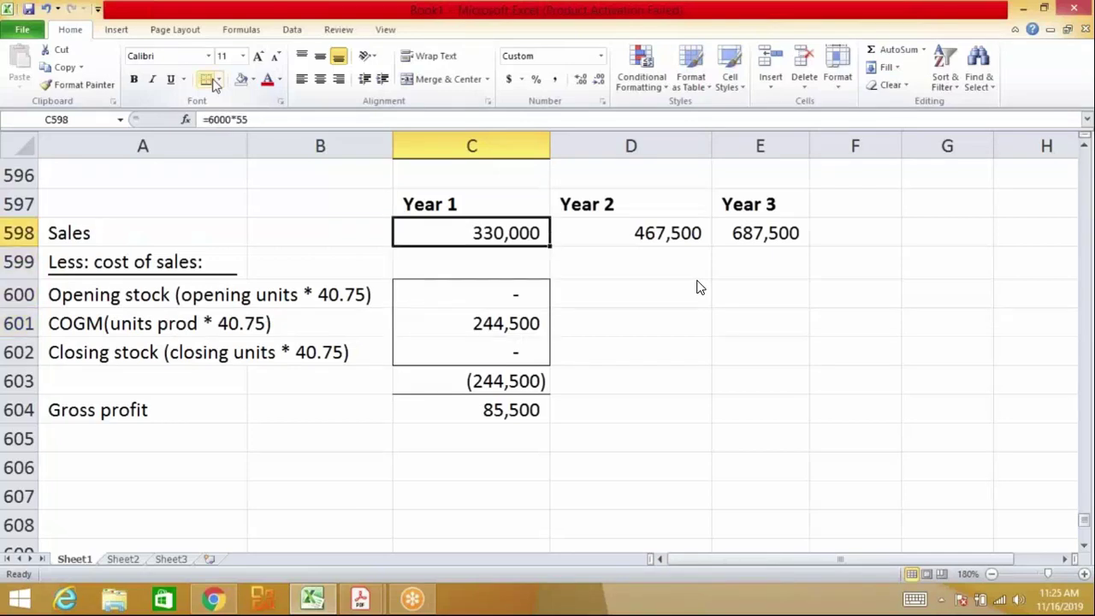
key("Down")
key("Down")
key("Down")
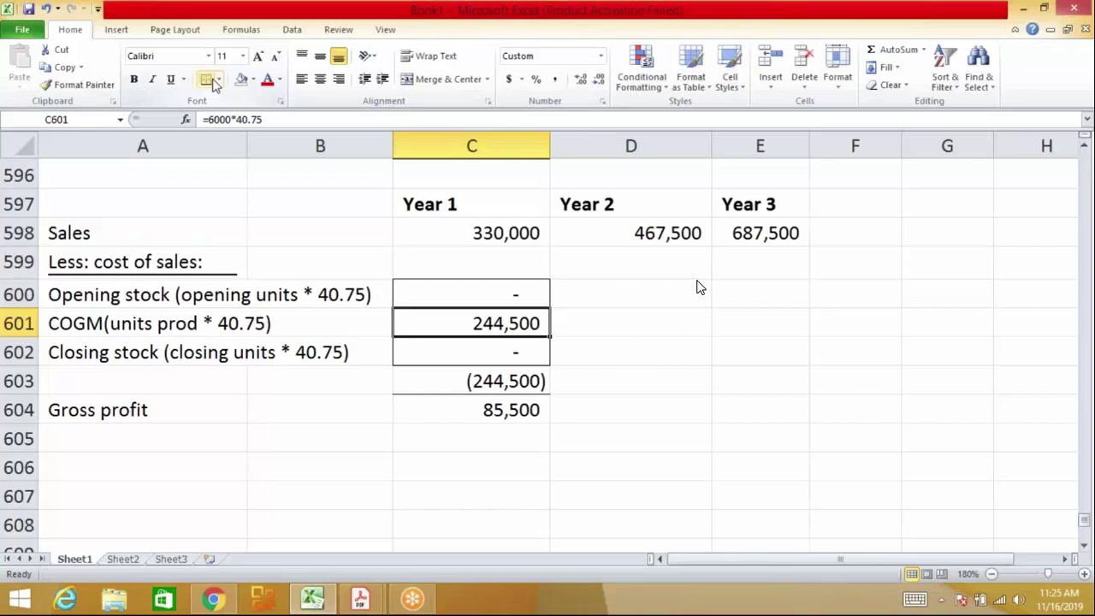
Compare the Year 1 applied fixed FOH, actual fixed FOH and their difference in cells C620 to C623 of the working
key("Down")
key("Down")
key("Down")
key("Down")
key("Down")
key("Down")
key("Down")
key("Down")
key("Down")
key("Down")
key("Down")
key("Down")
key("Down")
key("Down")
key("Down")
key("Down")
key("Down")
key("Down")
key("Down")
key("Down")
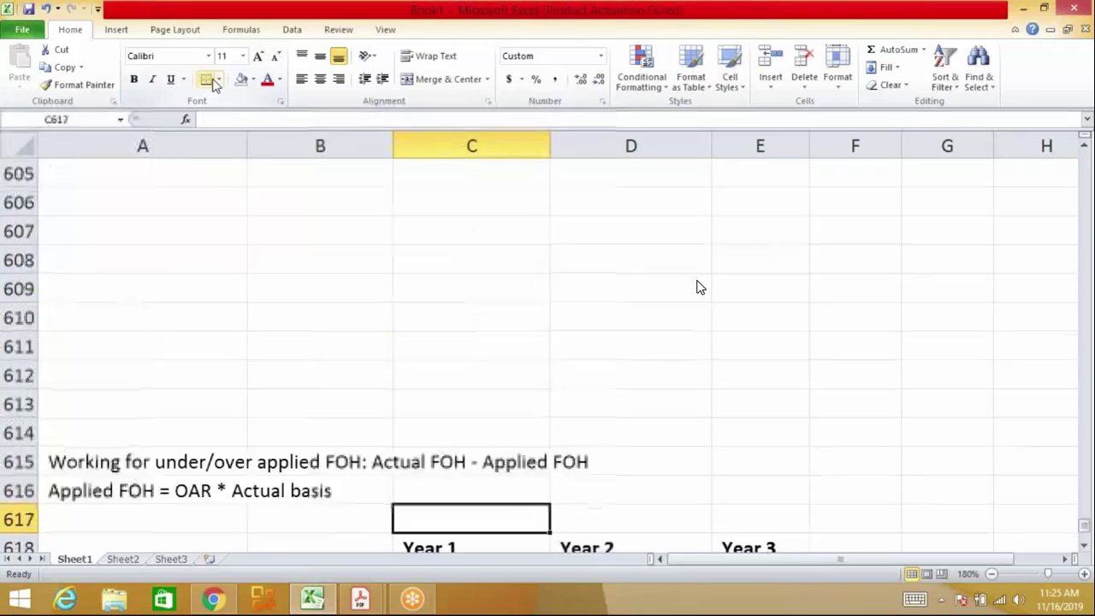
key("Up")
key("Up")
key("Up")
key("Up")
key("Up")
key("Up")
key("Up")
key("Up")
key("Up")
key("Up")
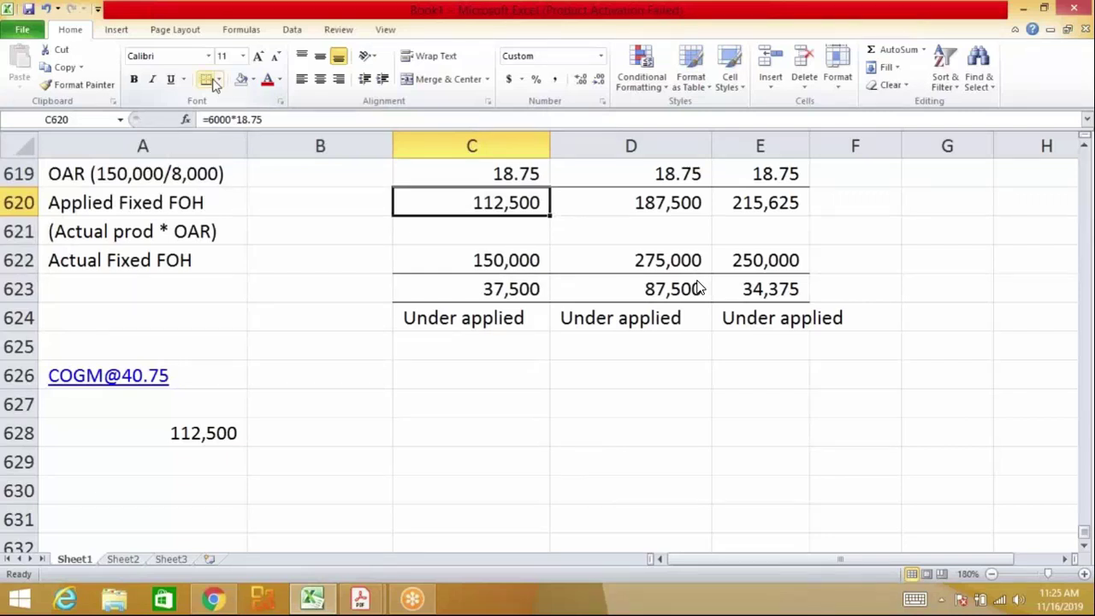
key("Down")
key("Down")
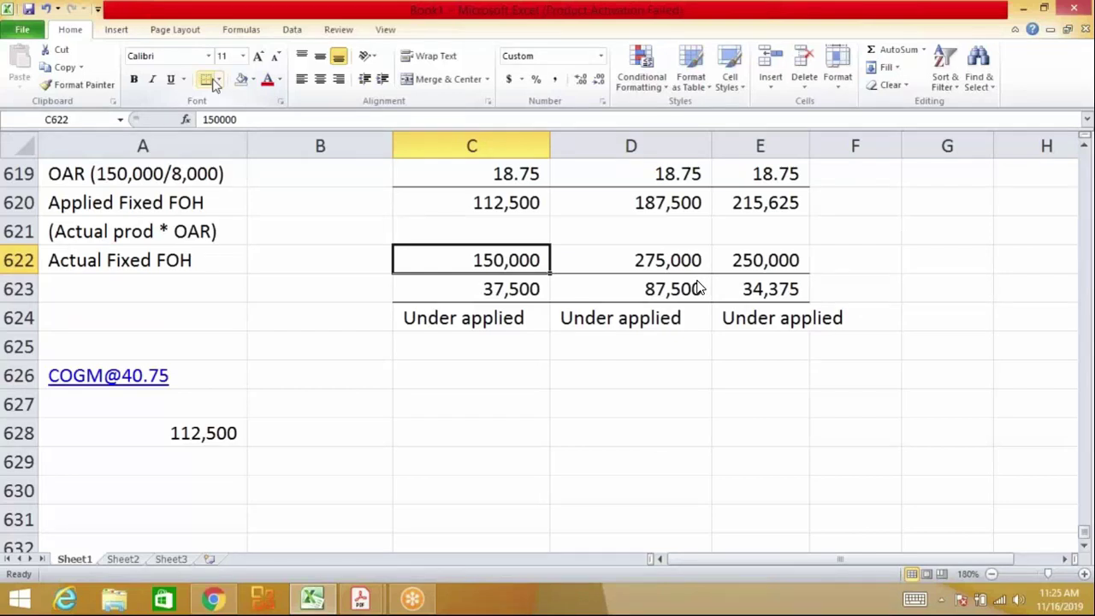
key("Up")
key("Up")
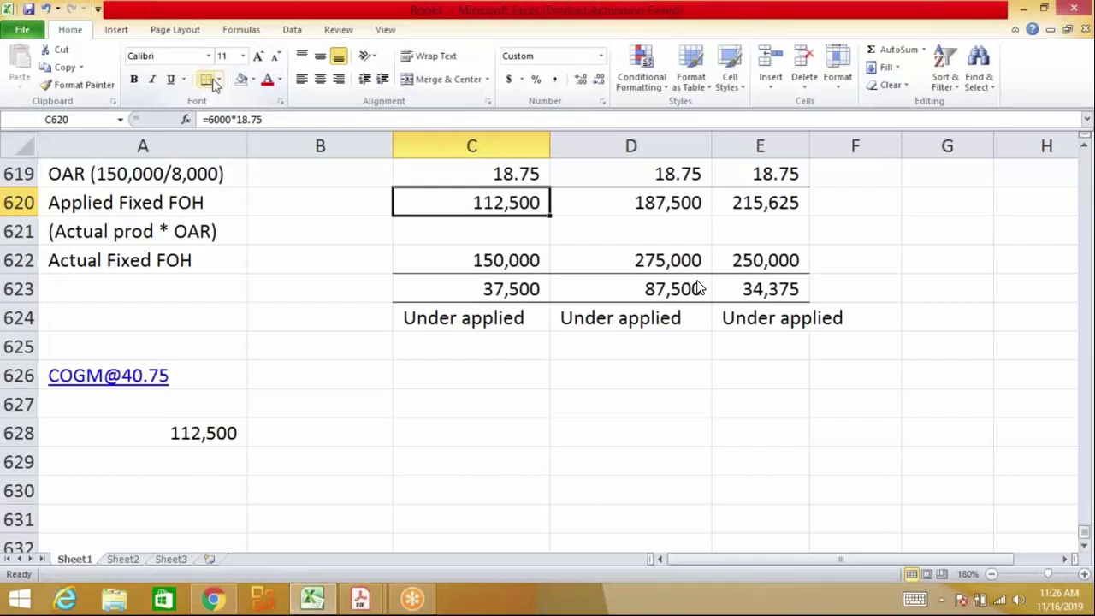
key("Down")
key("Down")
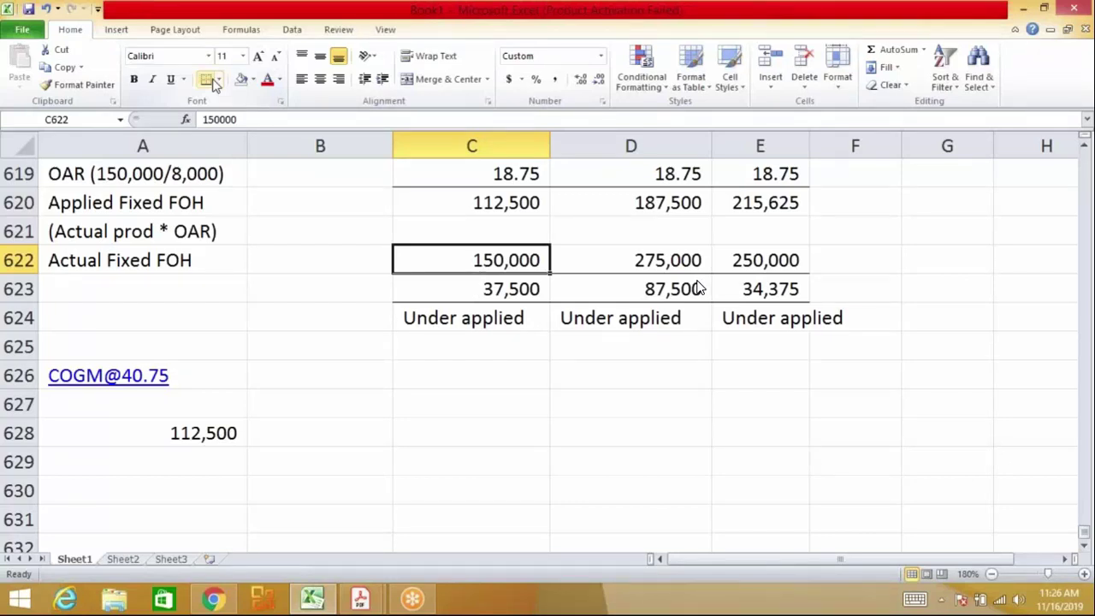
key("Up")
key("Down")
key("Down")
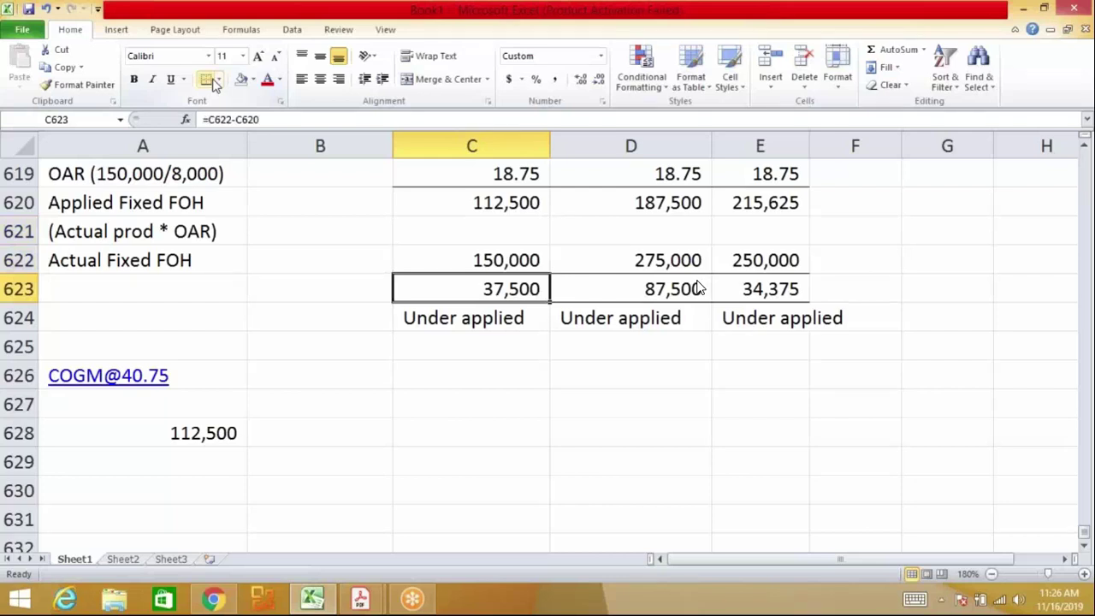
Go back to the income statement and inspect the Year 1 gross profit in C604
key("Up")
key("Up")
key("Up")
key("Up")
key("Up")
key("Up")
key("Up")
key("Up")
key("Up")
key("Up")
key("Up")
key("Up")
key("Up")
key("Up")
key("Up")
key("Up")
key("Up")
key("Up")
key("Up")
key("Up")
key("Down")
key("Down")
key("Down")
key("Down")
key("Down")
key("Down")
key("Down")
key("Down")
key("Down")
key("Down")
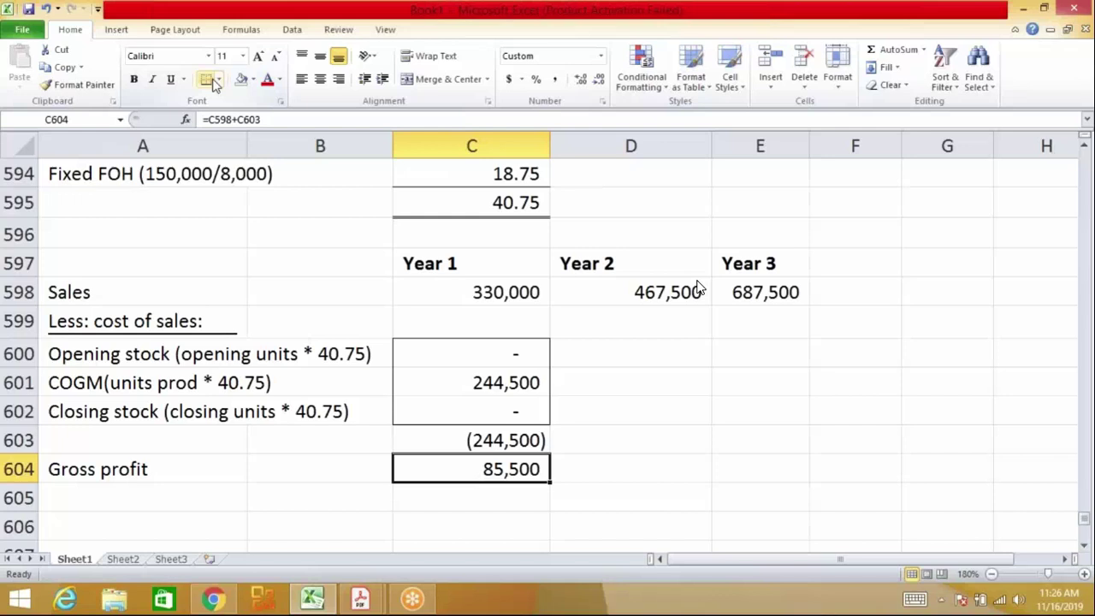
Add the labels "Less: Under applied FOH" in A605 and "Add: Over applied FOH" in A606 below Gross profit
key("Up")
key("Up")
key("Up")
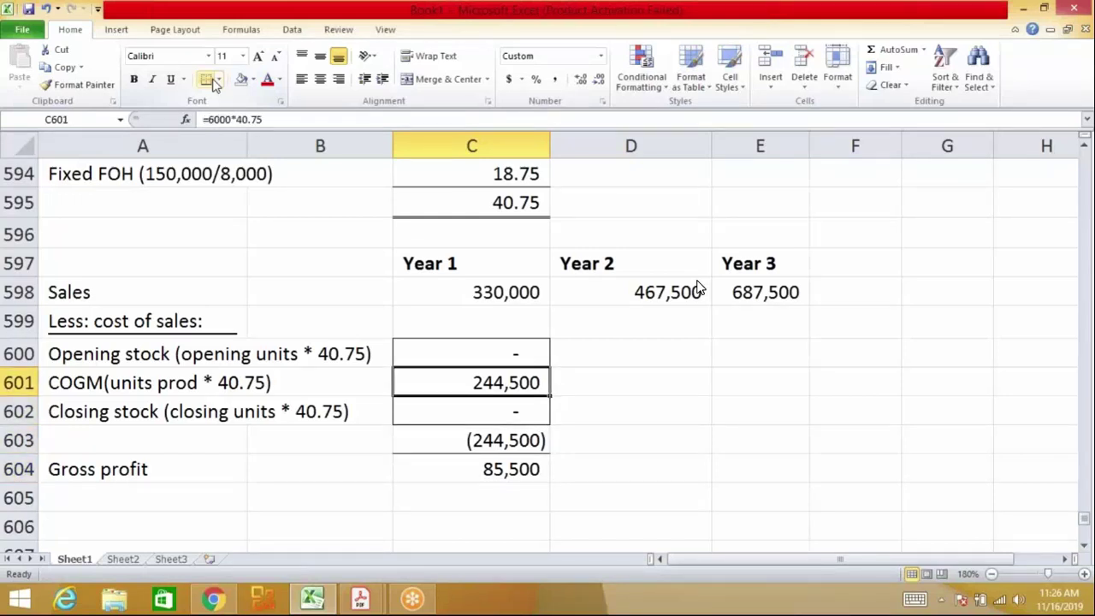
key("Down")
key("Down")
key("Down")
key("Down")
key("Left")
key("Left")
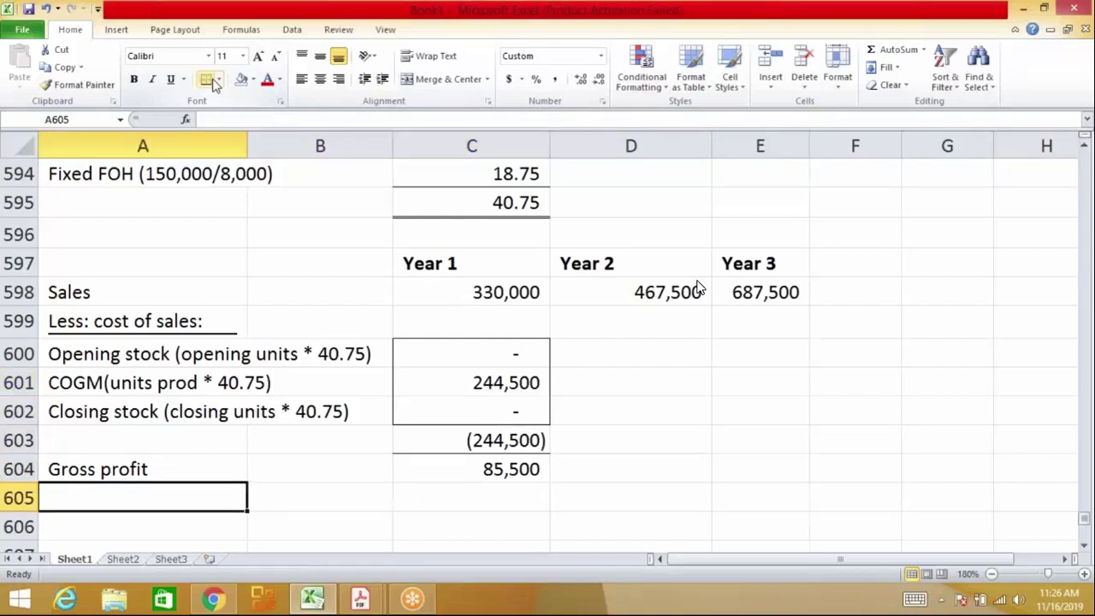
type("Less:")
key("BackSpace")
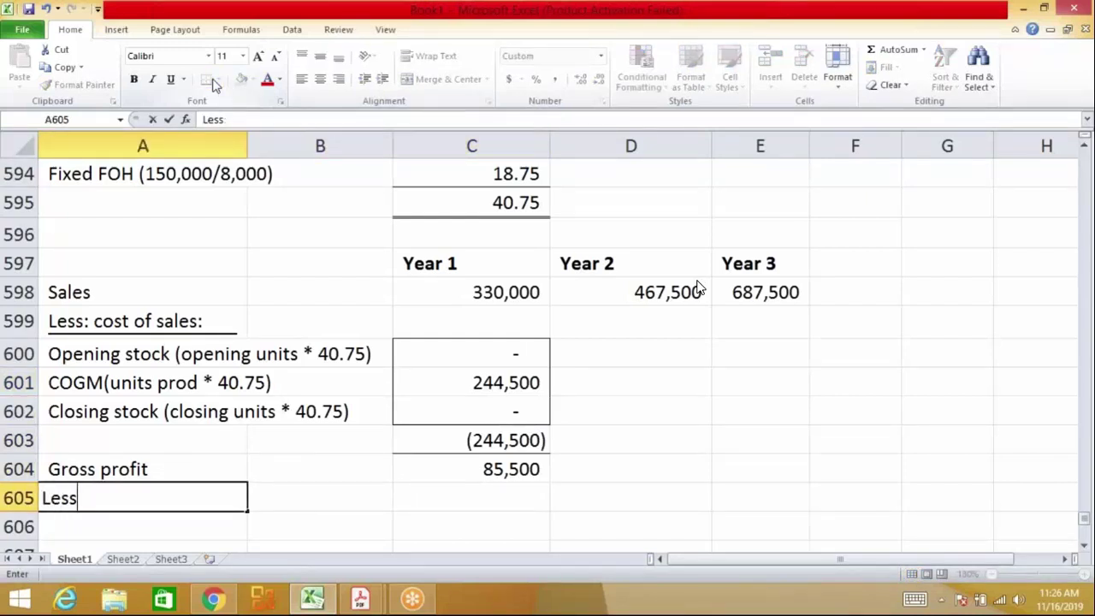
type(": Under applied FOH")
key("Return")
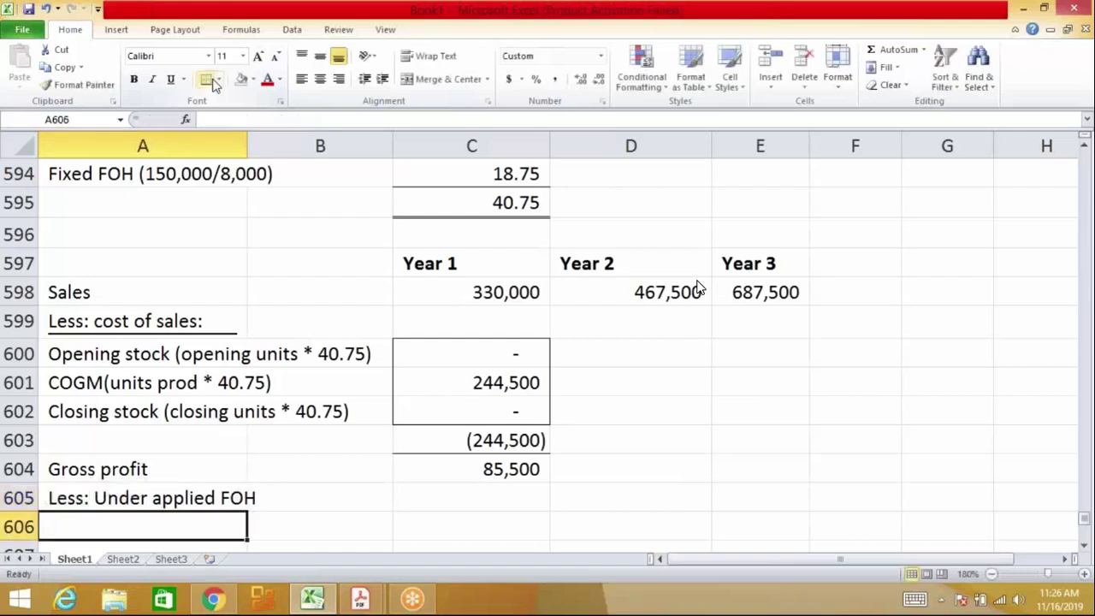
type("Add:")
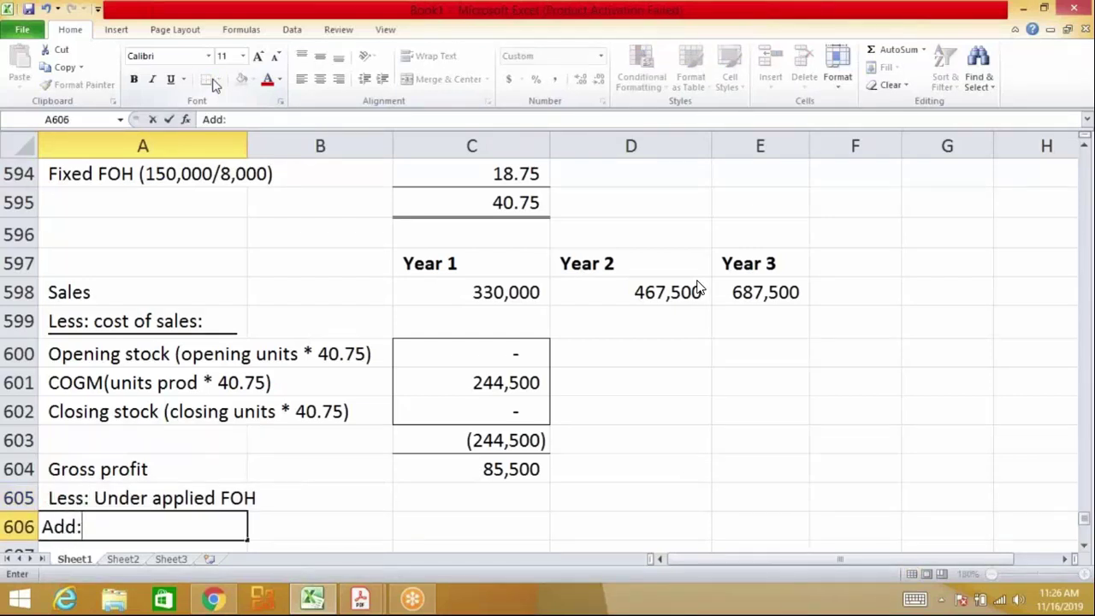
type(" Over a")
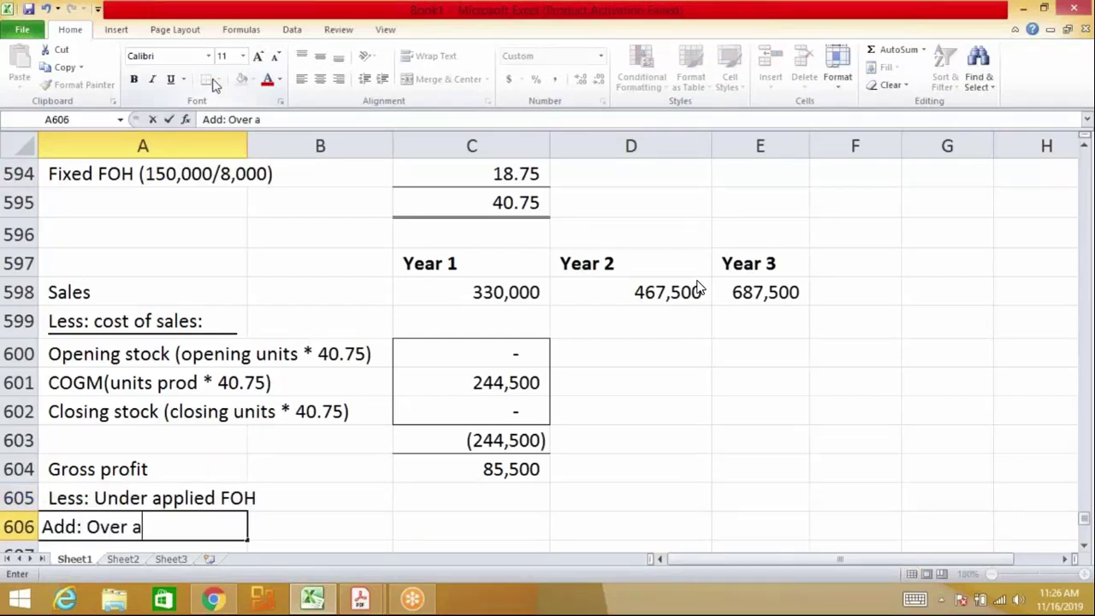
type("pplied FOH")
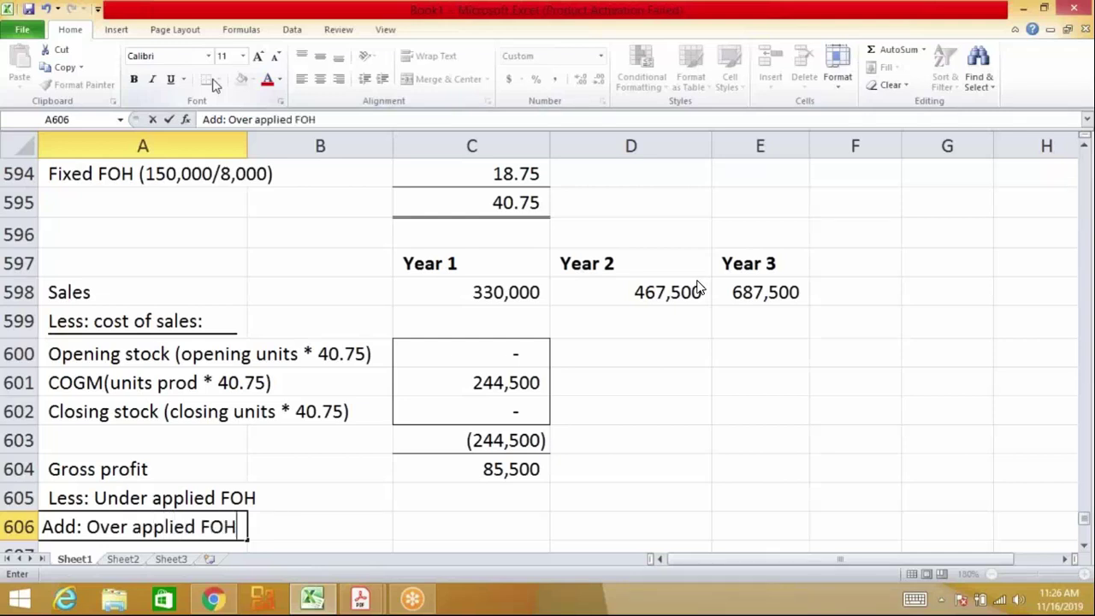
key("Return")
Enter 0 as the over applied FOH for Year 1, Year 2 and Year 3 in row 606
key("Right")
key("Right")
key("Up")
type("0")
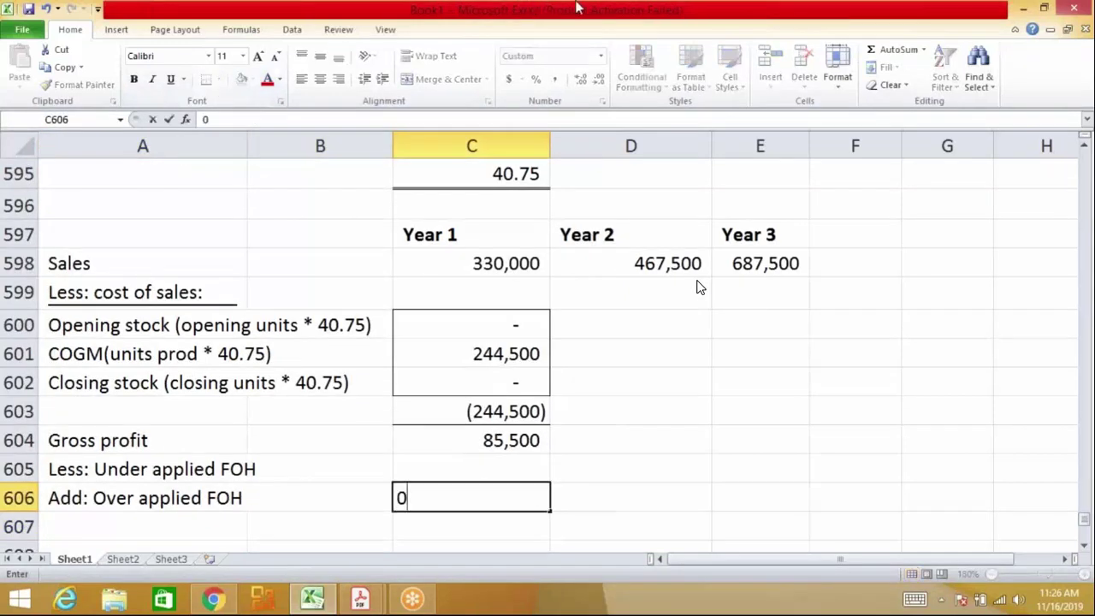
key("Tab")
type("0")
key("Tab")
type("0")
key("Tab")
key("Left")
key("Left")
key("Left")
key("Right")
key("Right")
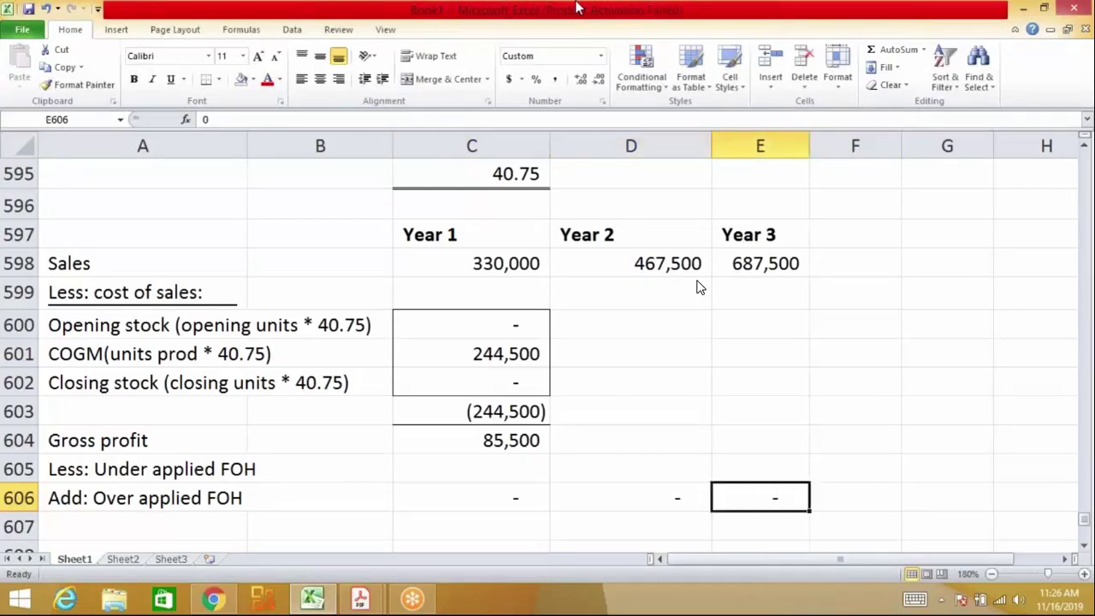
Deduct the Year 1 under applied FOH in C605 by linking it to the negative of C623 in the working
key("Left")
key("Left")
key("Up")
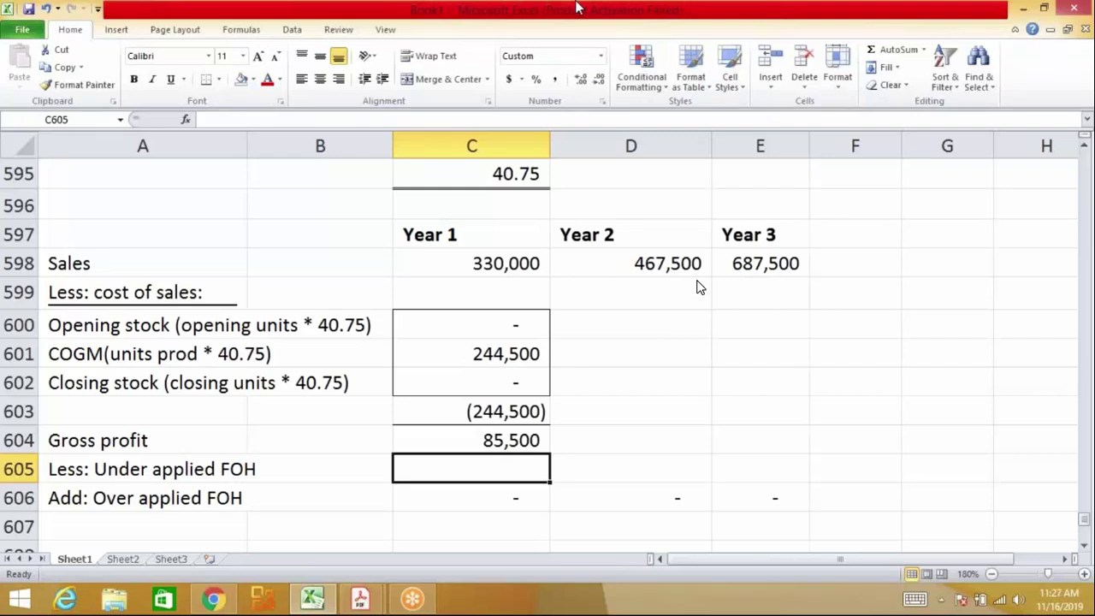
type("-")
key("Down")
key("Down")
key("Down")
key("Down")
key("Down")
key("Down")
key("Down")
key("Down")
key("Down")
key("Down")
key("Down")
key("Down")
key("Down")
key("Down")
key("Down")
key("Down")
key("Down")
key("Down")
key("Down")
key("Down")
key("Up")
key("Up")
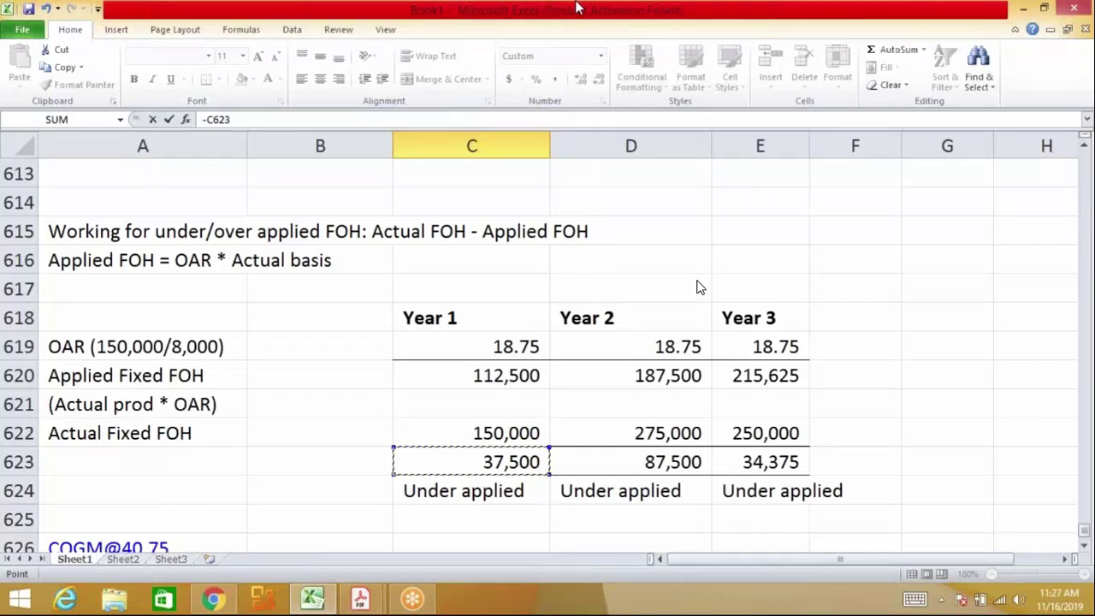
key("Return")
Check the Year 1 under applied FOH deduction in C605 together with the gross profit in C604
key("Up")
key("Up")
key("Up")
key("Up")
key("Up")
key("Up")
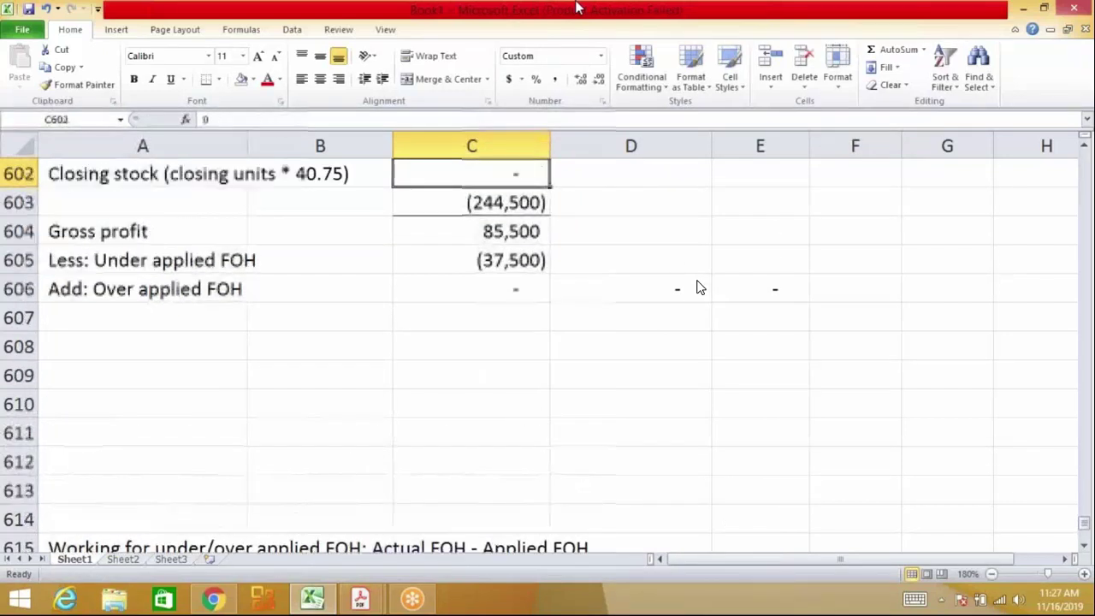
key("Up")
key("Down")
key("Down")
key("Down")
key("Down")
key("Down")
key("Down")
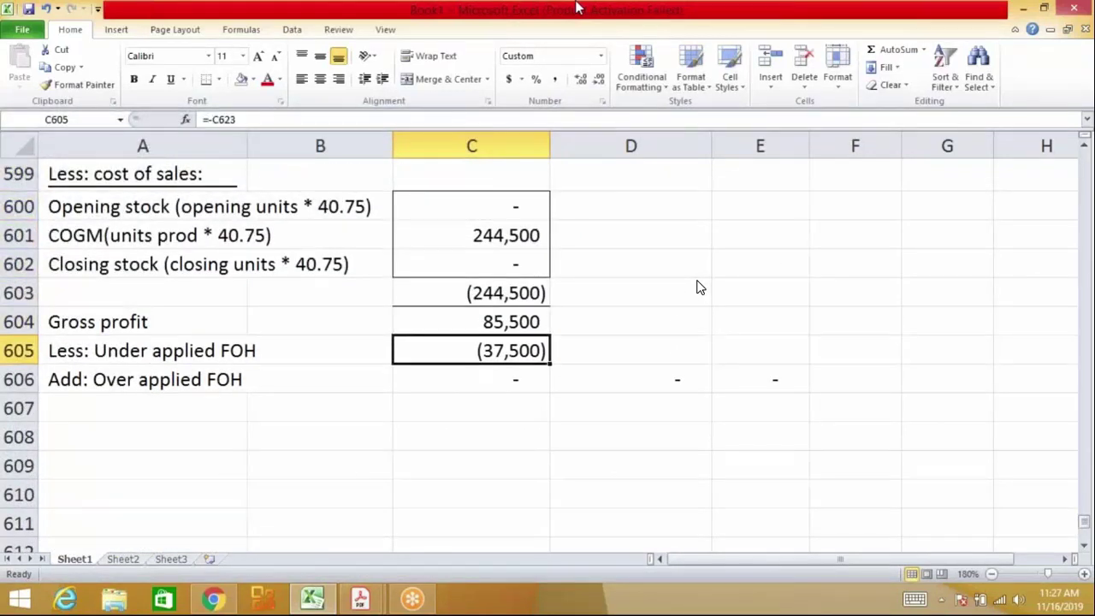
key("shift+Up")
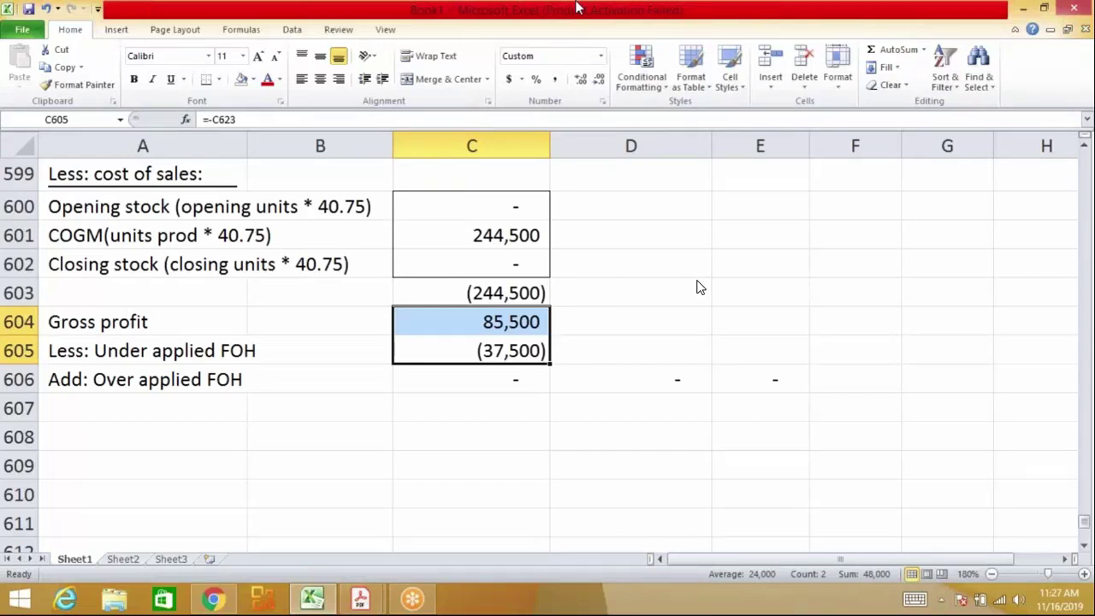
Return to the under/over applied FOH working and review its Year 1 figures and the Under applied label
key("Down")
key("Down")
key("Down")
key("Down")
key("Down")
key("Down")
key("Down")
key("Down")
key("Down")
key("Down")
key("Down")
key("Down")
key("Down")
key("Down")
key("Down")
key("Down")
key("Down")
key("Down")
key("Down")
key("Down")
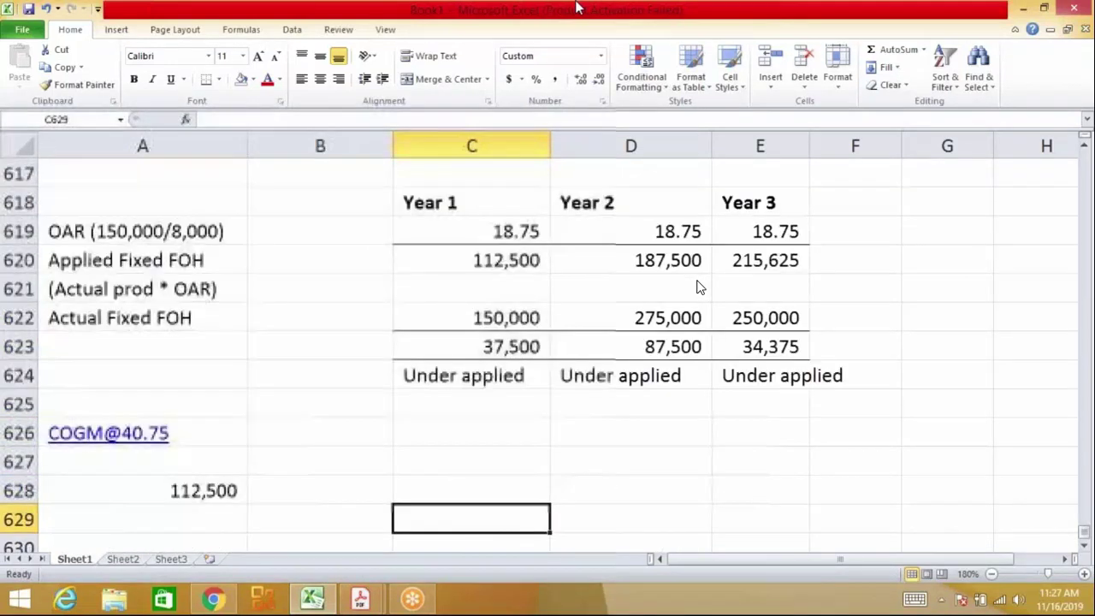
key("Up")
key("Up")
key("Up")
key("Up")
key("Up")
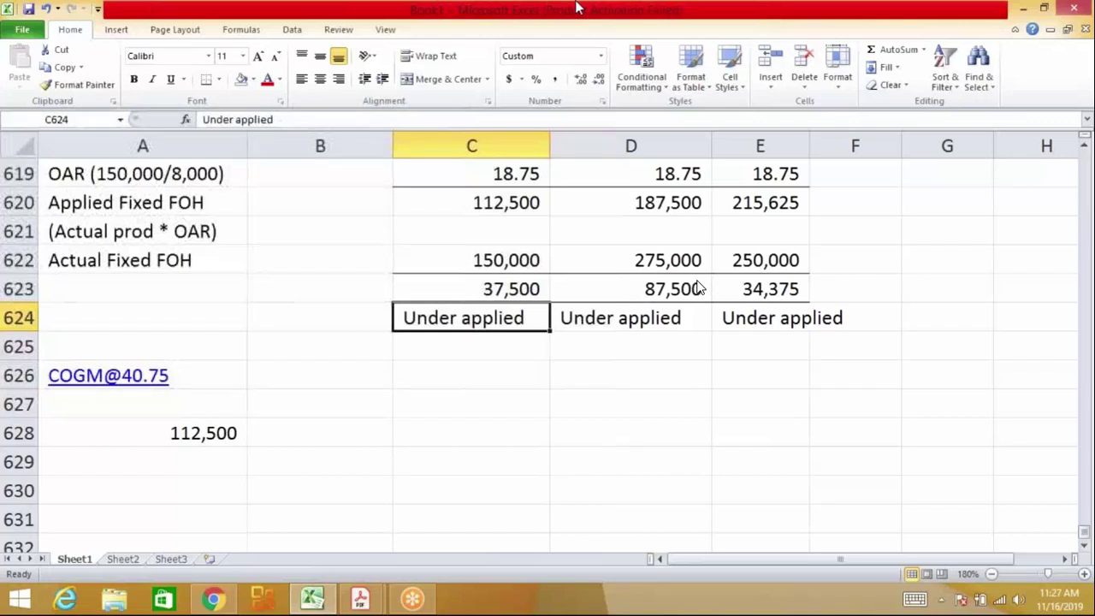
key("Up")
key("Up")
key("Up")
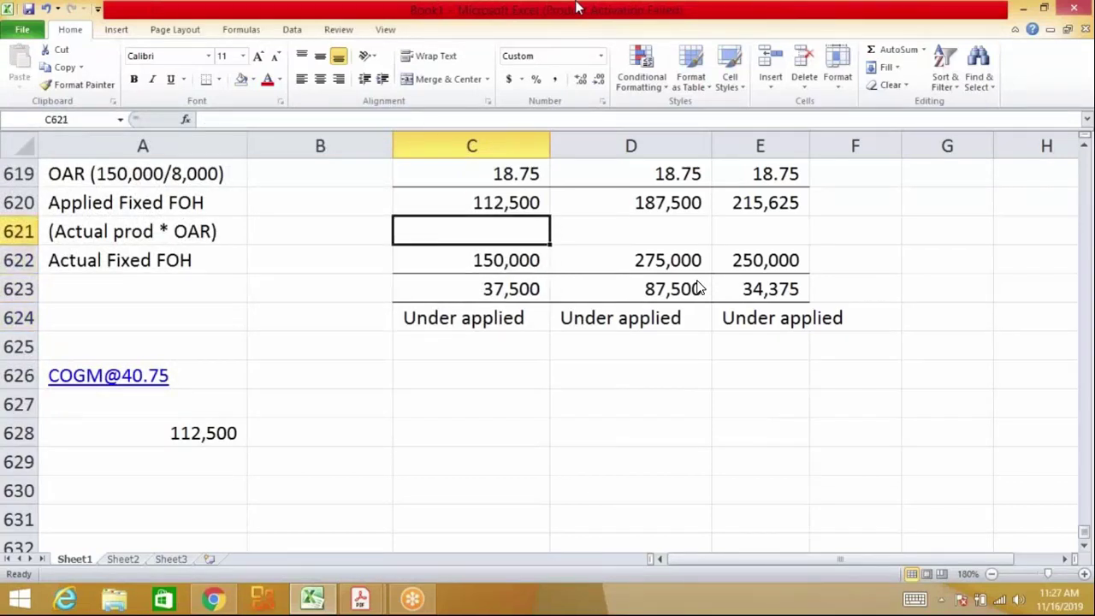
key("Down")
key("Down")
key("Down")
key("Down")
key("Down")
key("Left")
key("Left")
key("Down")
key("Down")
type("Ap")
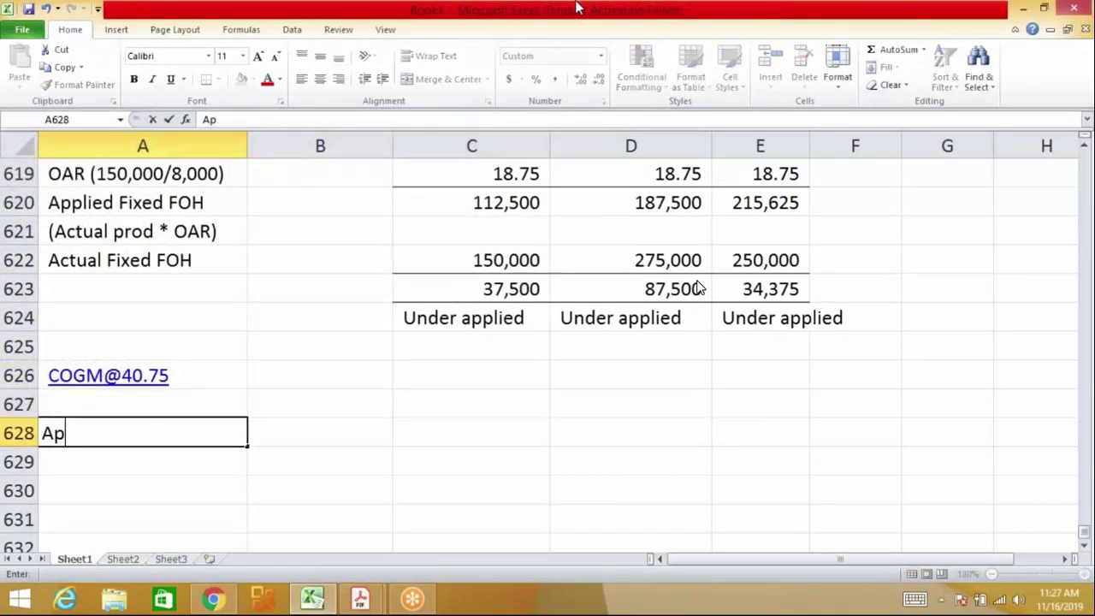
type("plied FOH")
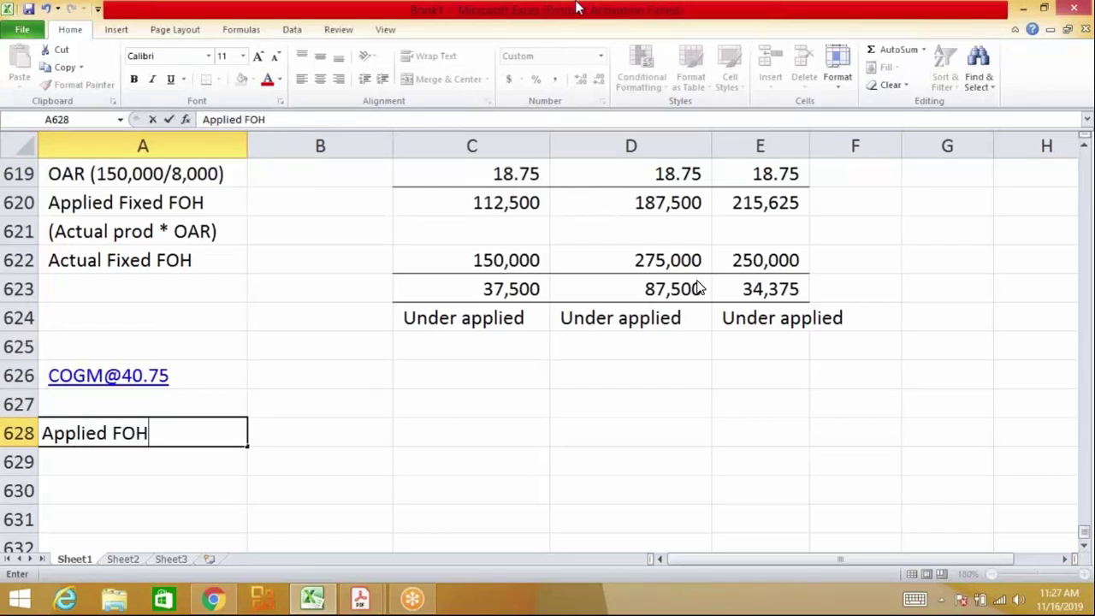
key("Return")
key("Right")
key("Up")
key("Right")
type("1")
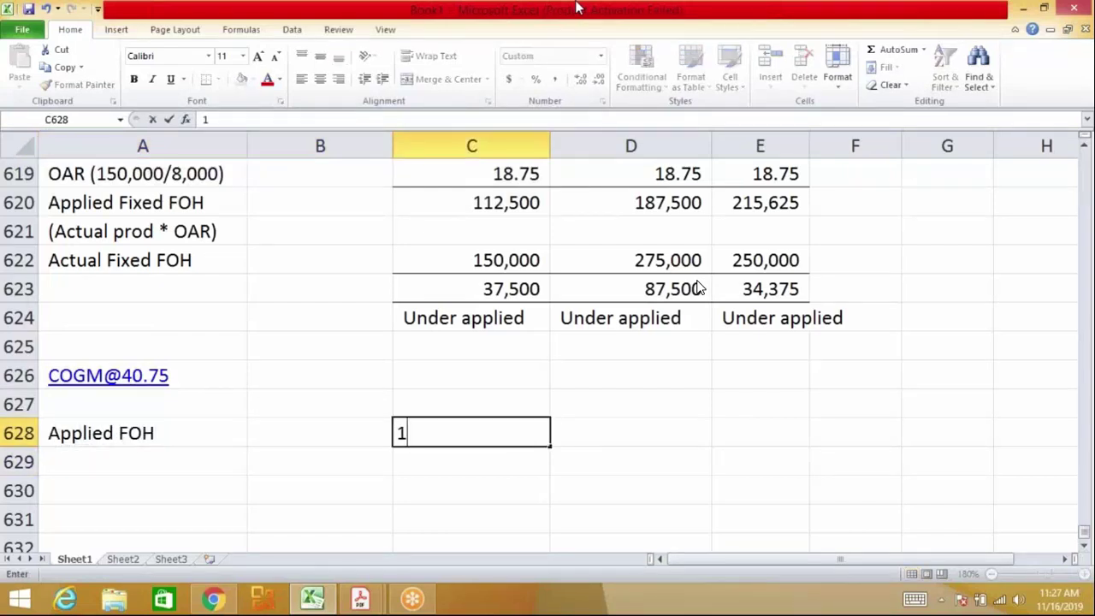
type("50,000")
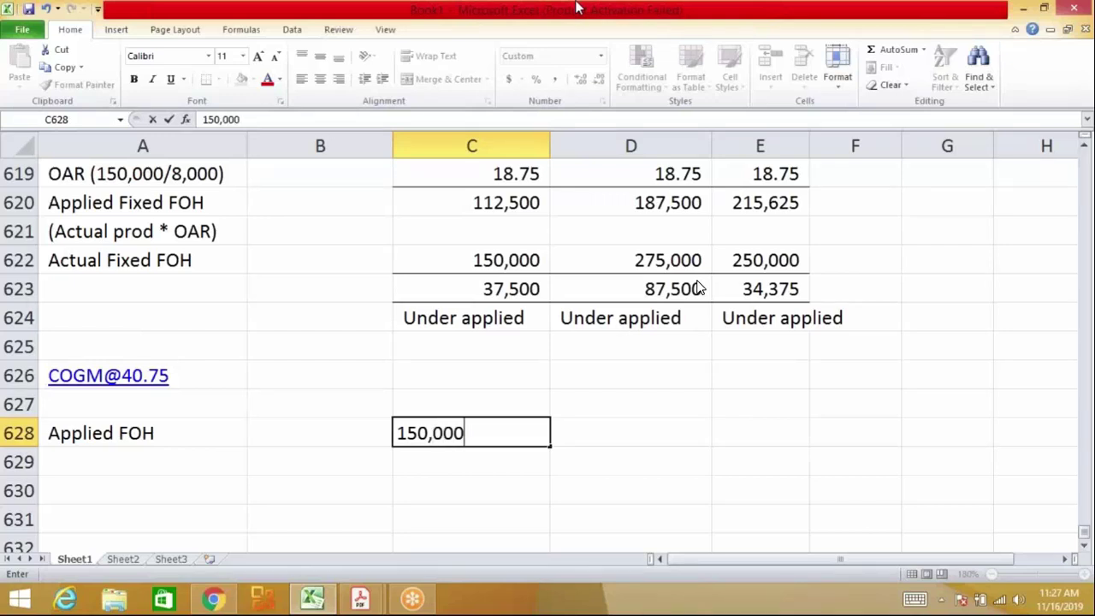
key("Return")
Add an "Actual FOH" row to the example in A629 with 112500 in C629
key("Left")
key("Left")
type("Act")
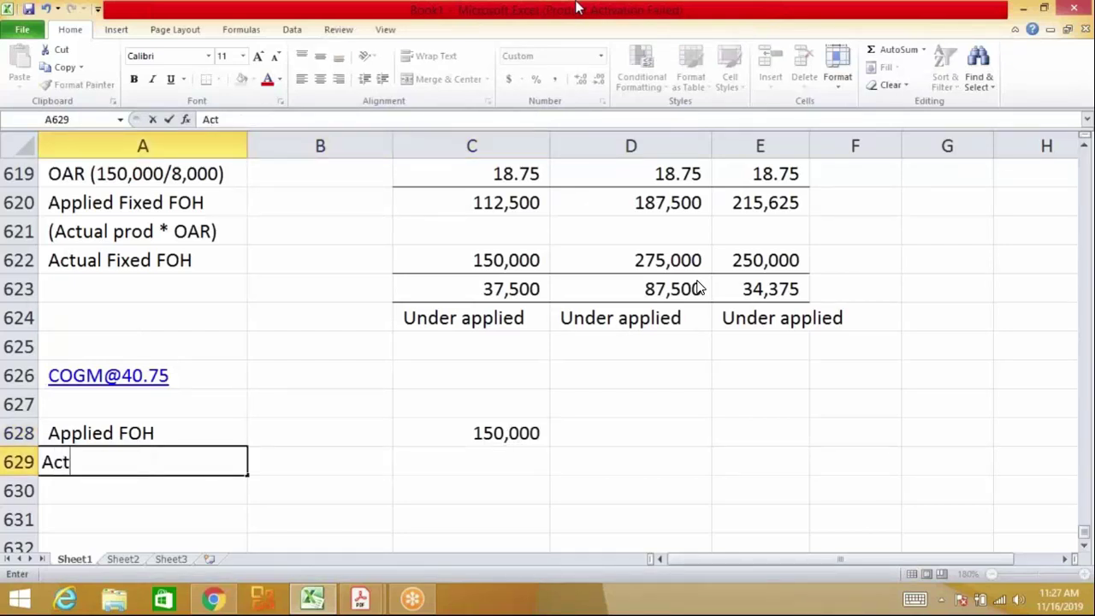
type("ual FOH")
key("Return")
key("Right")
key("Up")
key("Right")
type("112500")
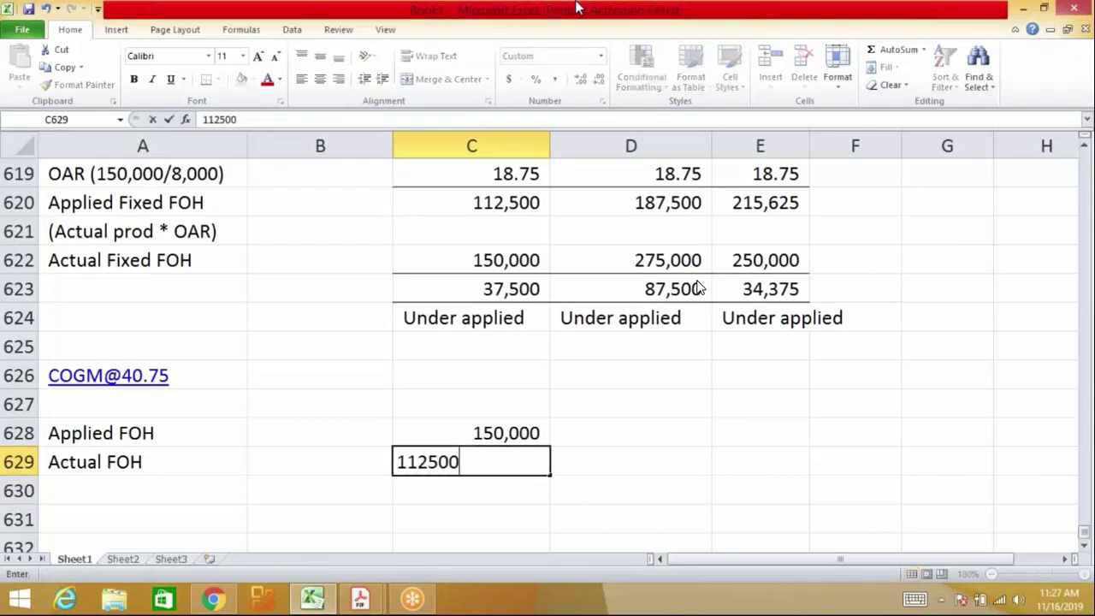
key("Return")
Calculate C628 minus C629 in C630 and label the row "Over applied" in A630
type("=")
key("Up")
key("Up")
type("-")
key("Up")
key("Return")
key("Up")
key("Left")
key("Left")
type("Over applied")
key("Return")
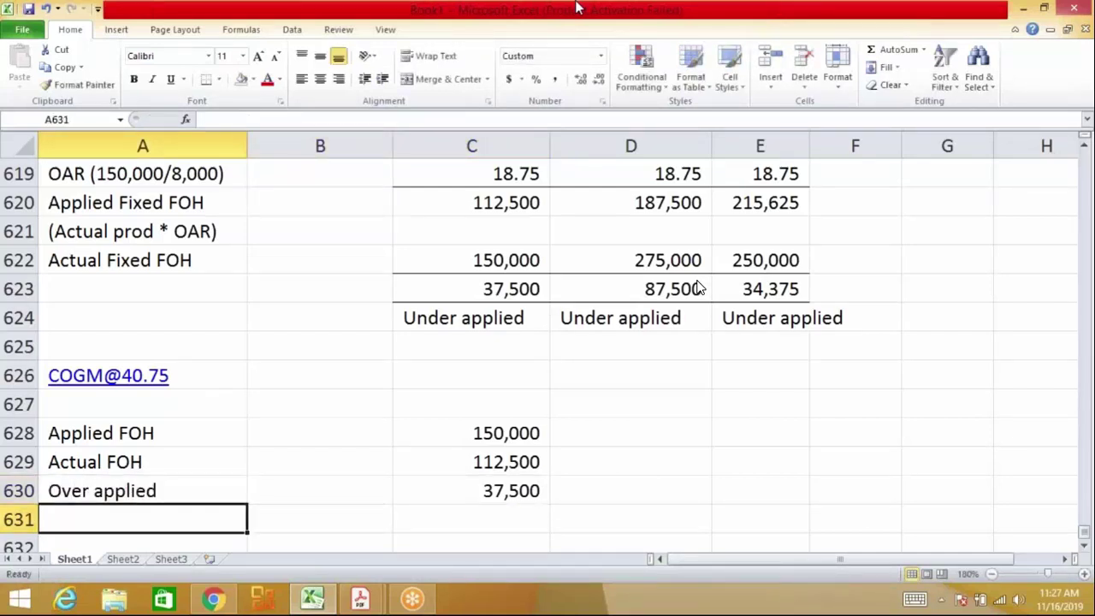
Examine the example's Applied FOH row and Actual FOH row, each from its label to its amount
key("Right")
key("Right")
key("Up")
key("Up")
key("Up")
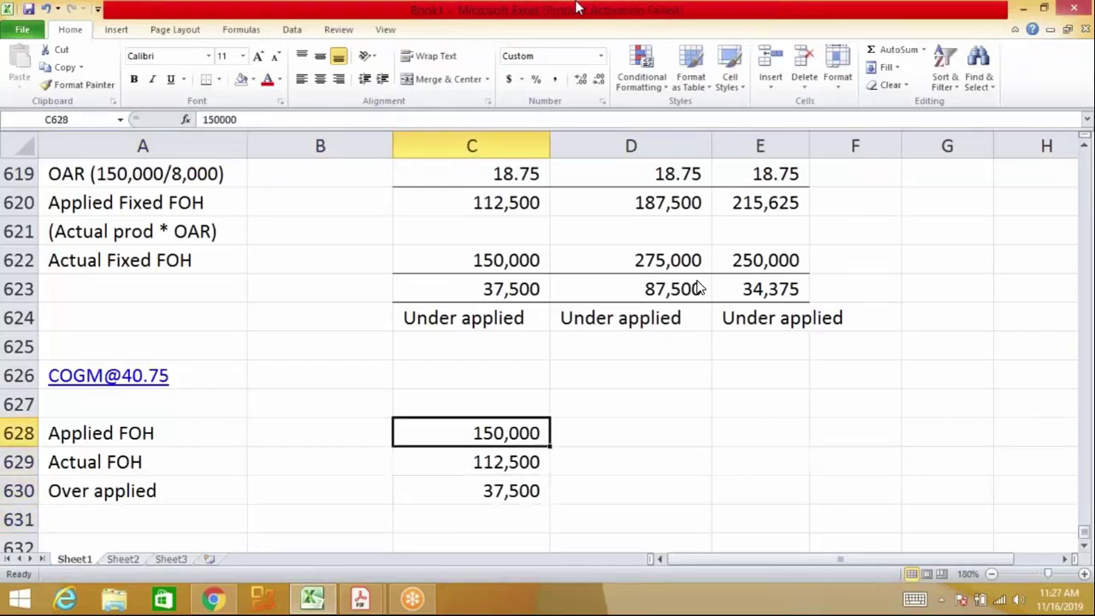
key("shift+Left")
key("shift+Left")
key("shift+Right")
key("shift+Right")
key("shift+Left")
key("shift+Left")
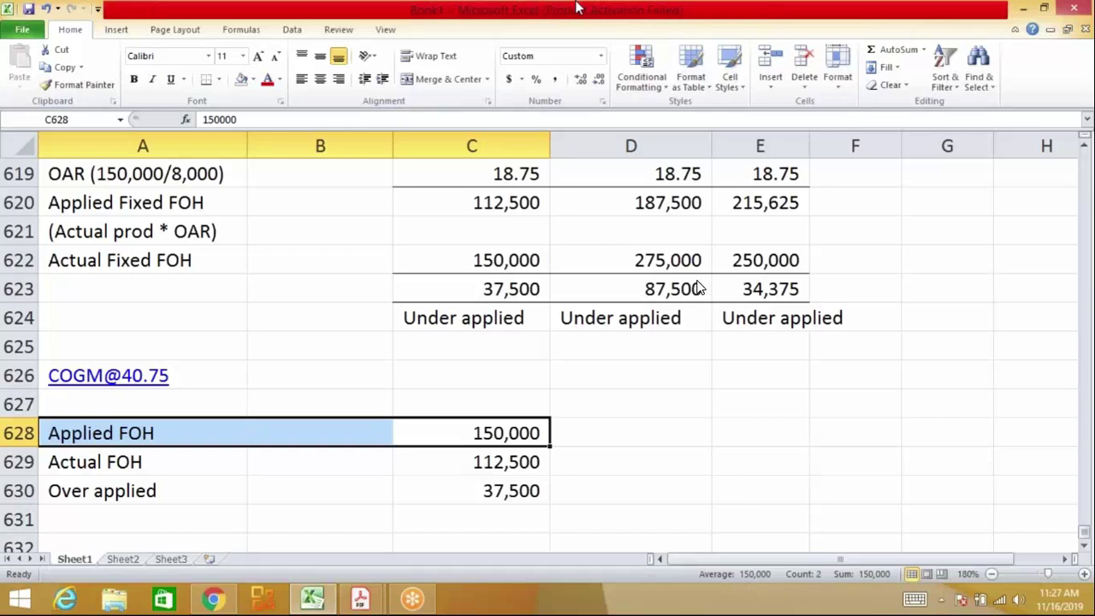
key("Right")
key("Left")
key("shift+Left")
key("shift+Left")
key("Down")
key("shift+Left")
key("shift+Left")
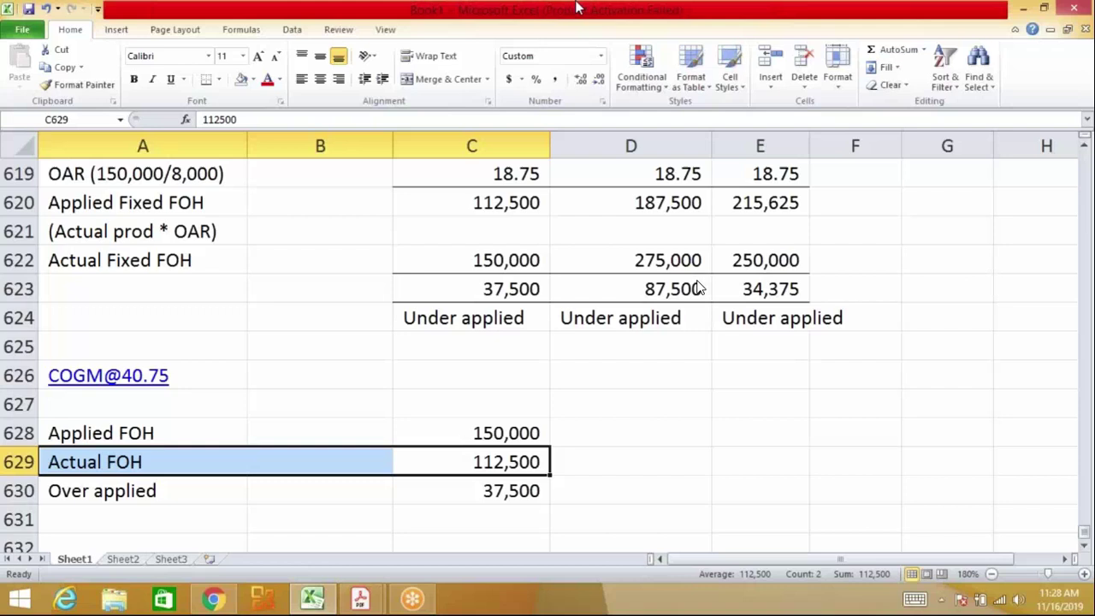
Examine the example's Applied FOH row and Over applied row, each from its label to its amount
key("Up")
key("Right")
key("Left")
key("shift+Left")
key("shift+Left")
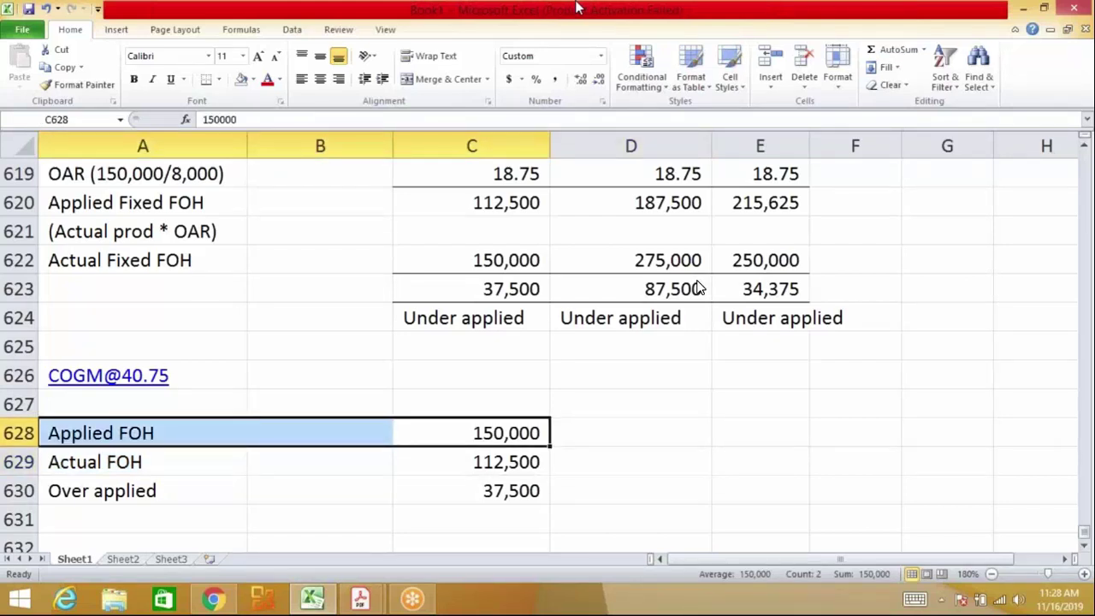
key("Down")
key("Down")
key("shift+Left")
key("shift+Left")
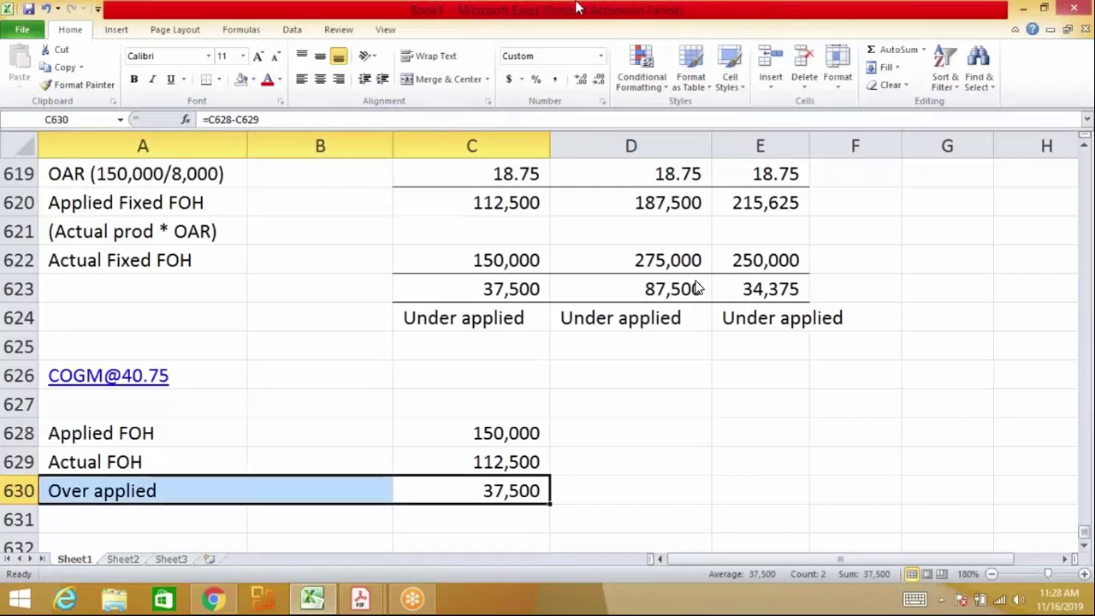
Delete the over applied example's contents from A628:C630
key("Up")
key("Up")
key("Home")
key("shift+Right")
key("shift+Right")
key("shift+Down")
key("shift+Down")
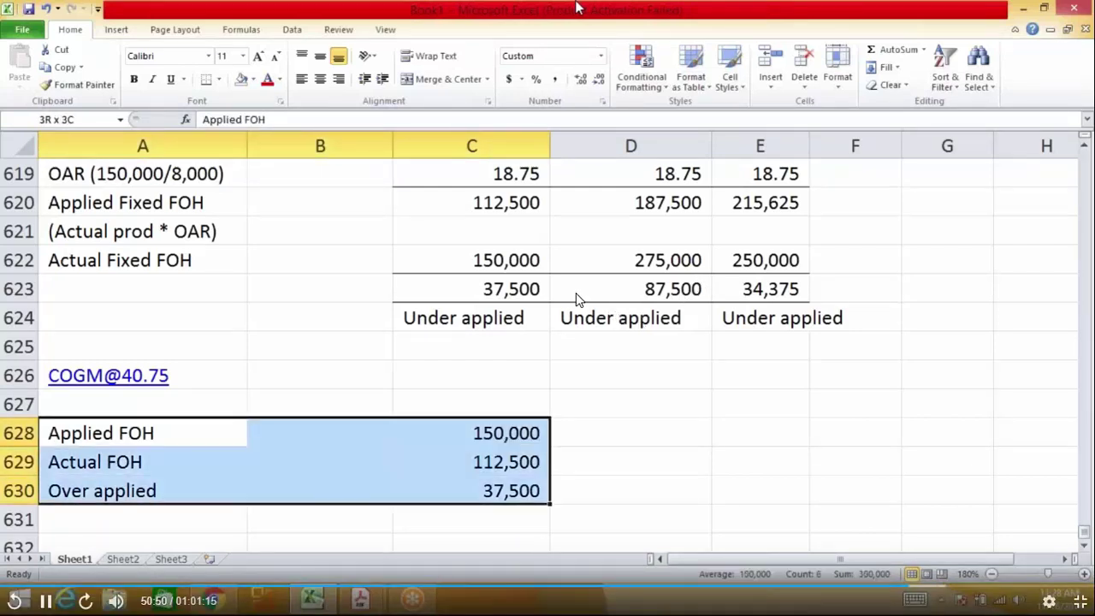
key("Delete")
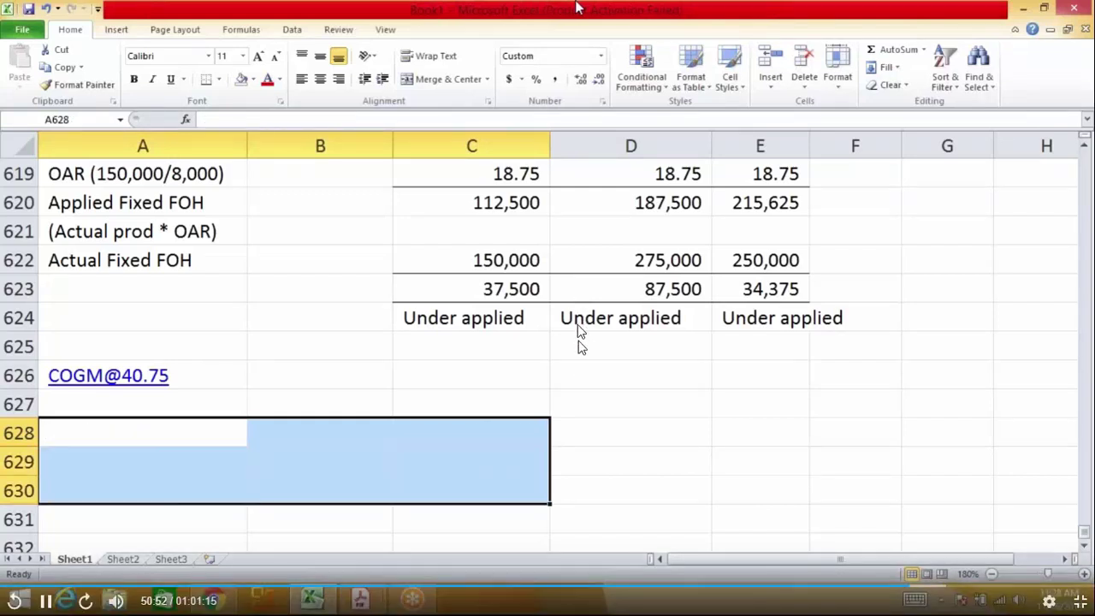
Try to sum C604:C605 in the Over applied FOH cell C606 and move the formula to C607
key("Up")
key("Up")
key("Up")
key("Up")
key("Up")
key("Up")
key("Up")
key("Up")
key("Up")
key("Up")
key("Up")
key("Up")
key("Up")
key("Up")
key("Up")
key("Up")
key("Up")
key("Up")
key("Up")
key("Up")
key("Down")
key("Down")
key("Down")
key("Down")
key("Down")
key("Down")
key("Down")
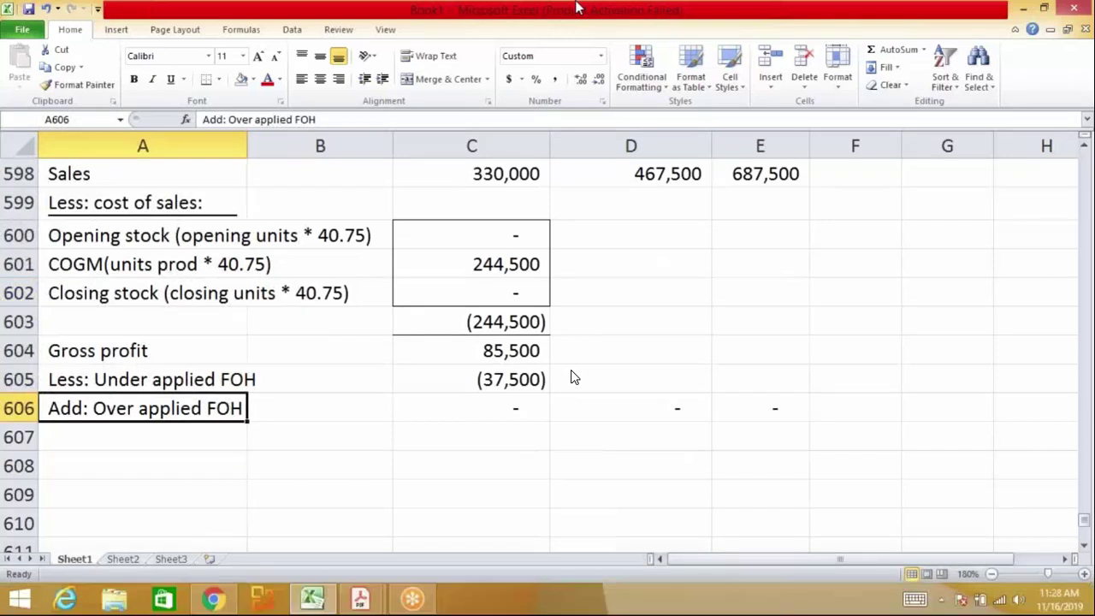
key("Right")
key("Right")
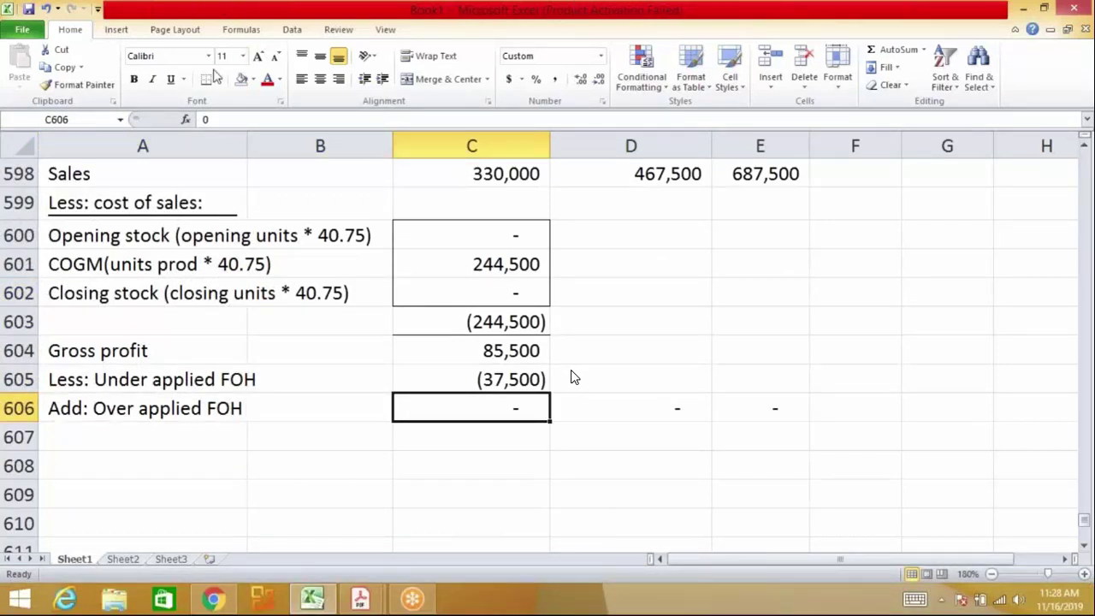
left_click(205, 80)
key("alt+equal")
key("Up")
key("Up")
key("shift+Down")
key("Return")
key("Up")
key("ctrl+x")
key("Down")
key("ctrl+v")
key("Down")
key("Up")
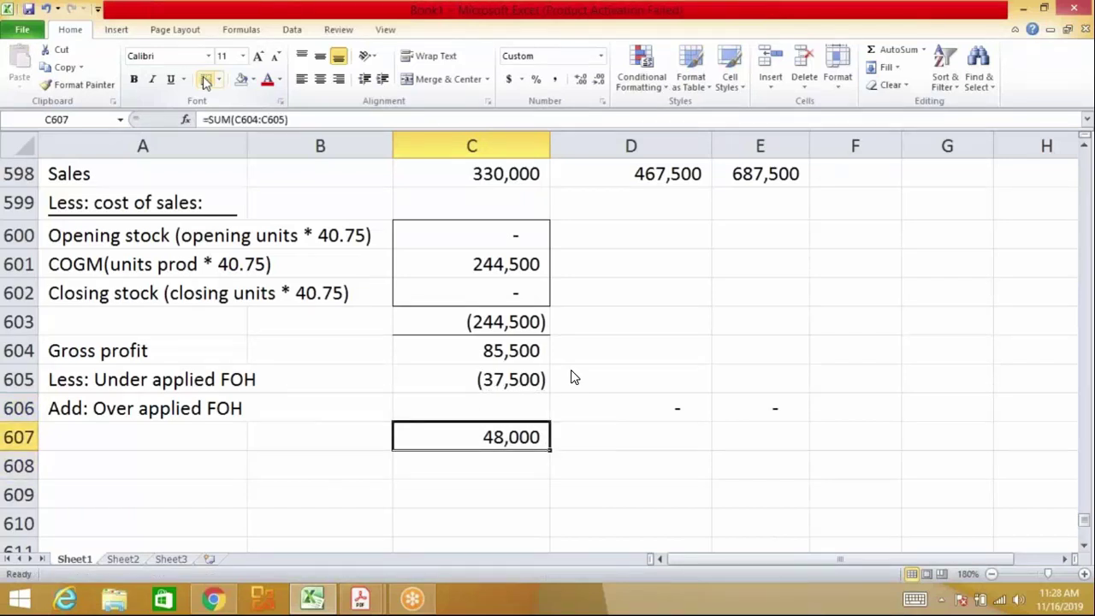
Undo the sum entered in C606 and its move to C607
key("ctrl+z")
key("ctrl+z")
key("ctrl+x")
key("Down")
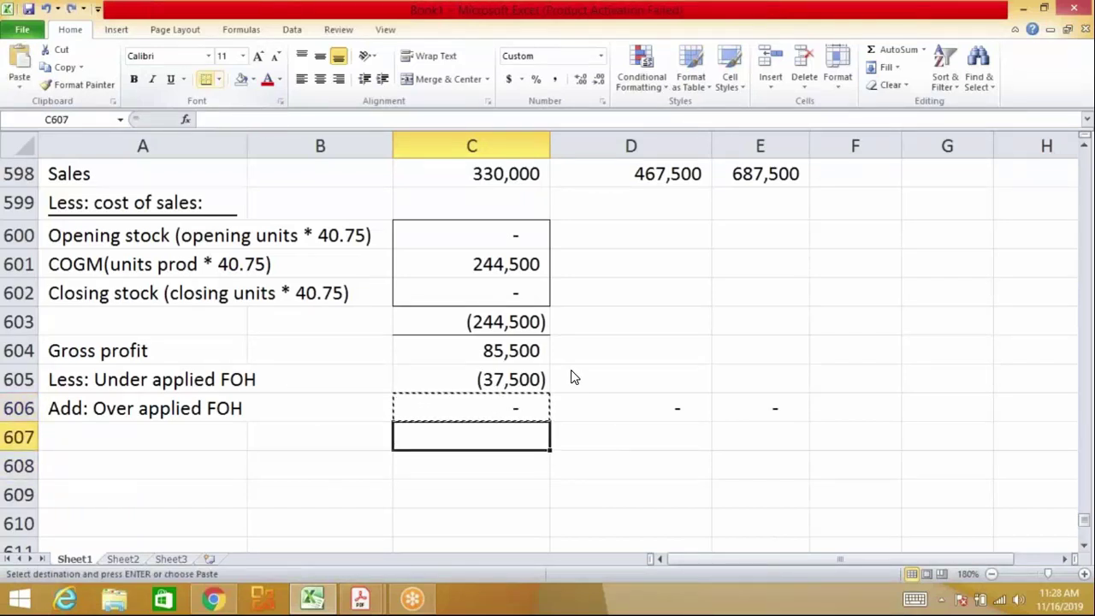
key("Escape")
Sum C604:C605 in C607 with top and bottom borders, and label the row "Adjusted GP" in A607
key("alt+equal")
key("Down")
key("Down")
key("Down")
key("Down")
key("shift+Down")
key("Return")
key("Home")
key("Up")
type("Adjusted GP")
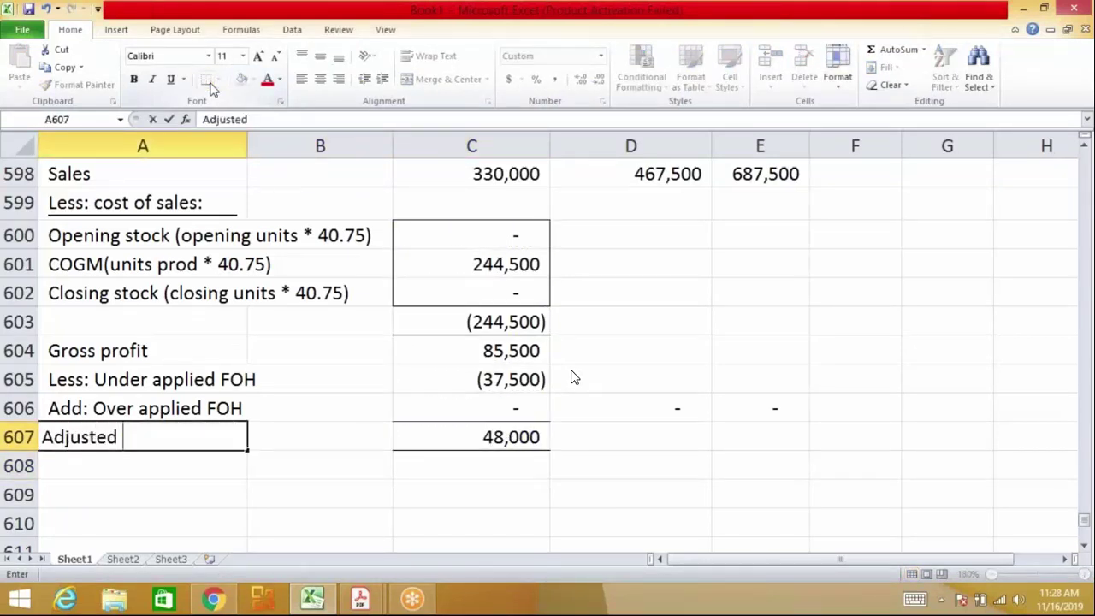
key("Return")
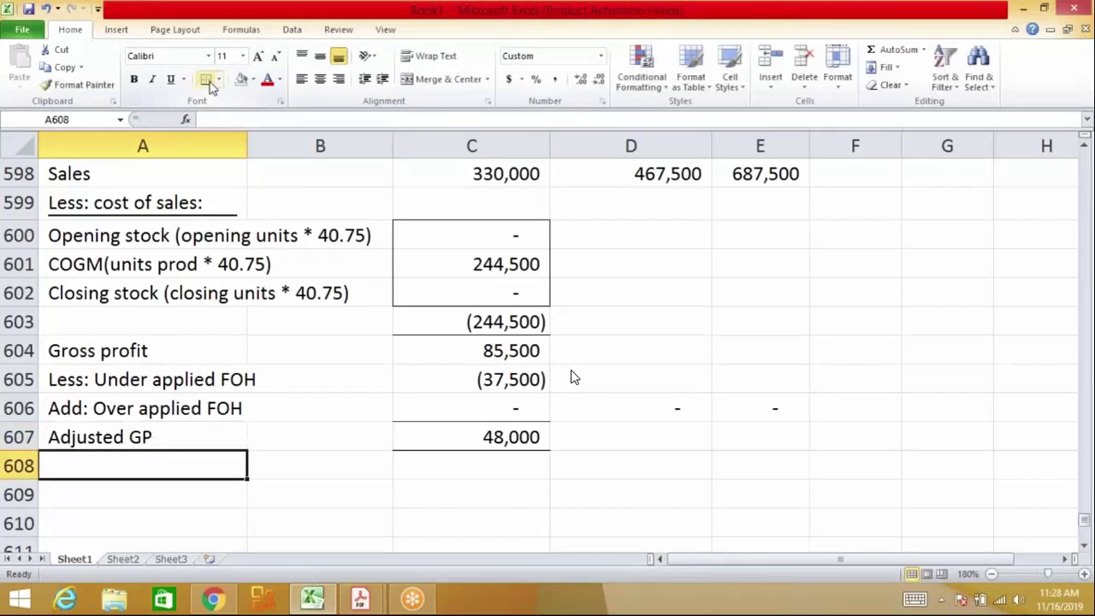
Add the underlined heading "Less: Other expenses" in A608
type("Less: Other expne")
key("BackSpace")
key("BackSpace")
type("enses")
key("Return")
key("Up")
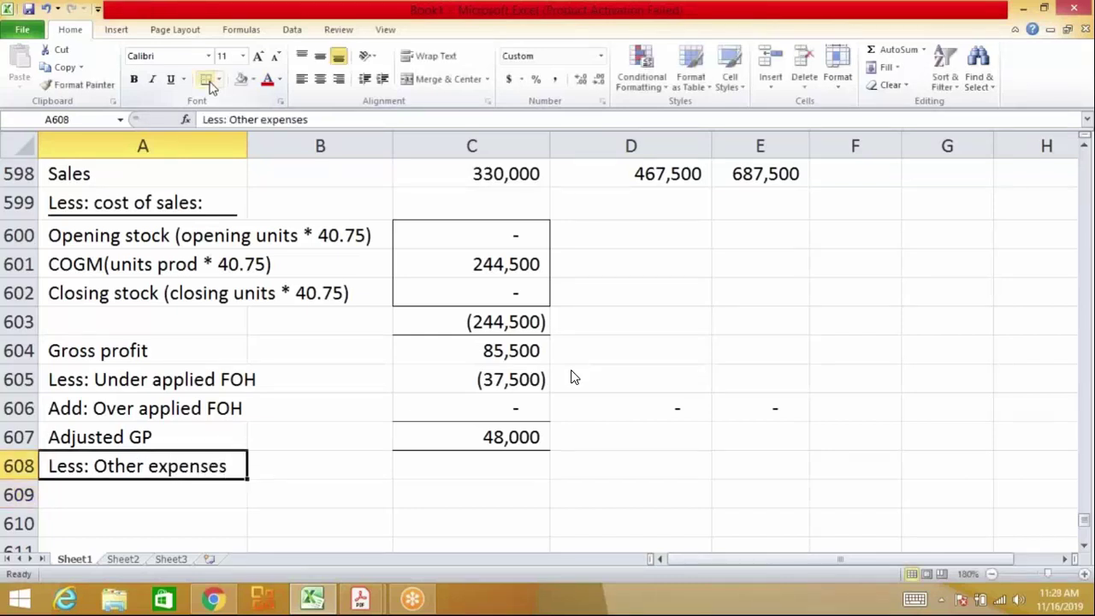
key("ctrl+u")
key("Return")
Enter the expense labels "Variable selling exp" in A609 and "Fixed admin and selling exp" in A610
type("Variab")
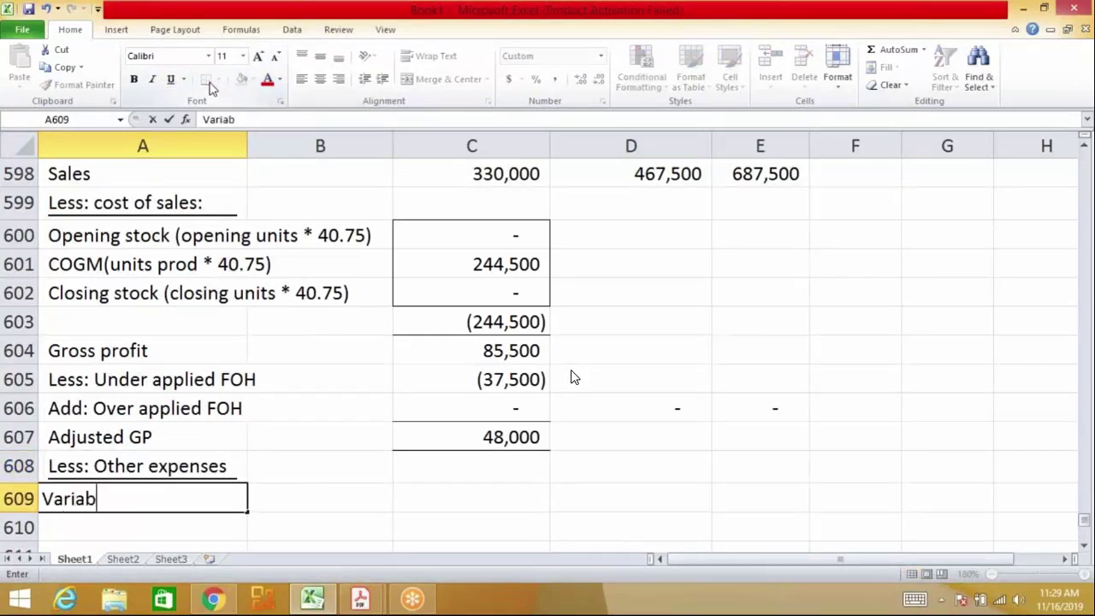
type("le selling exp")
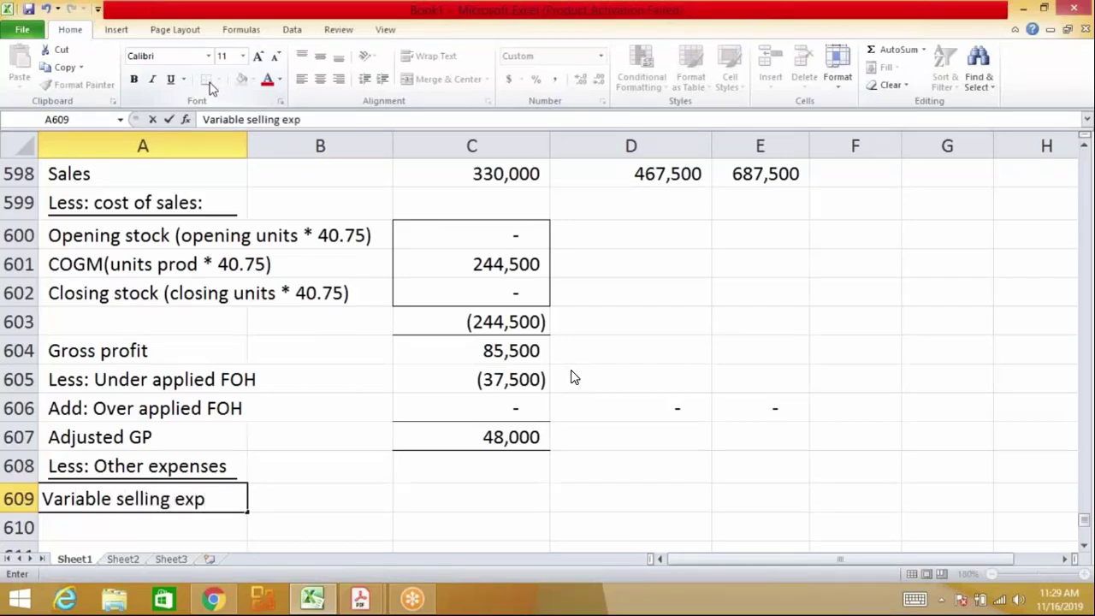
key("Return")
type("Fi")
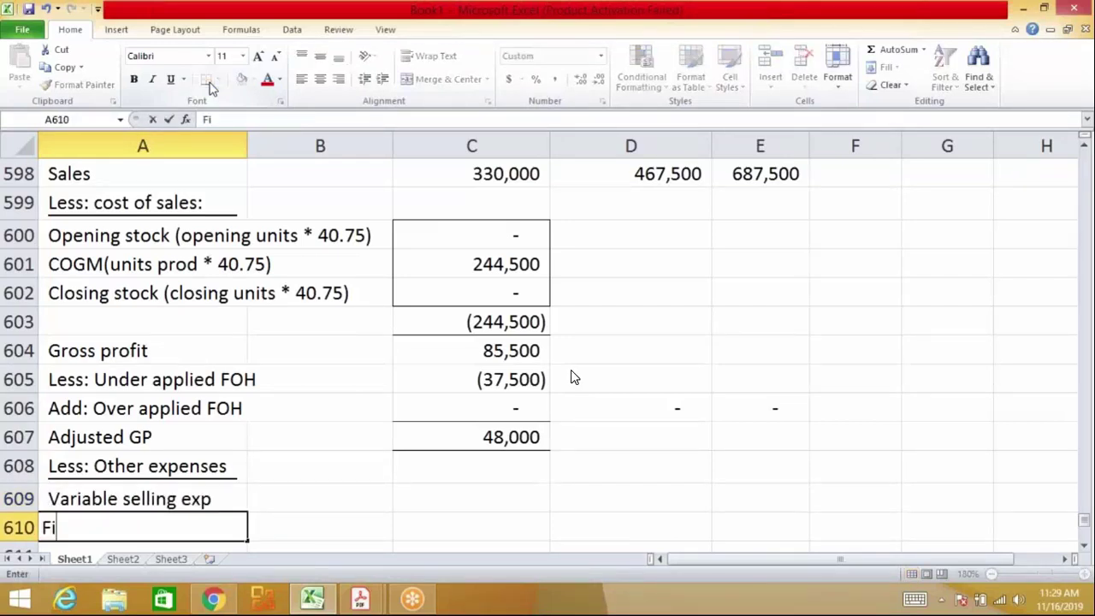
type("xed admin ")
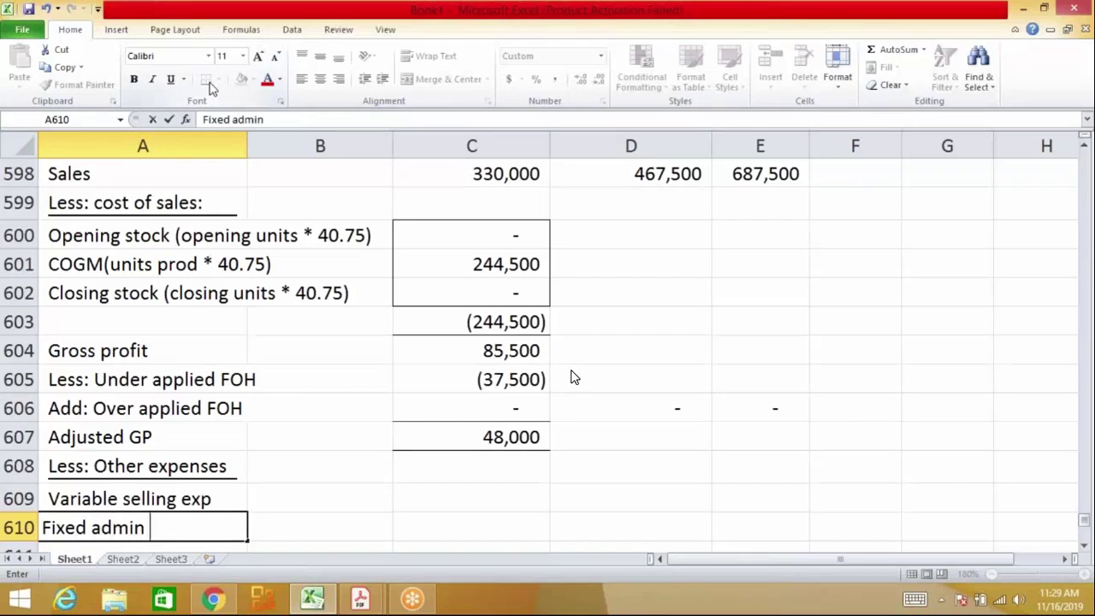
type("and selling exp")
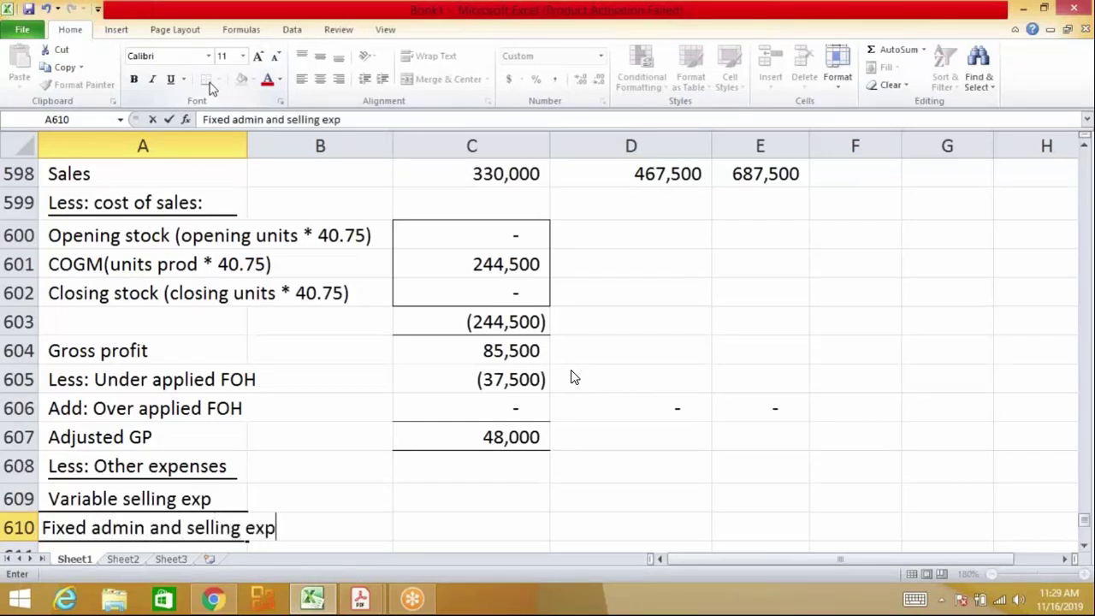
key("Return")
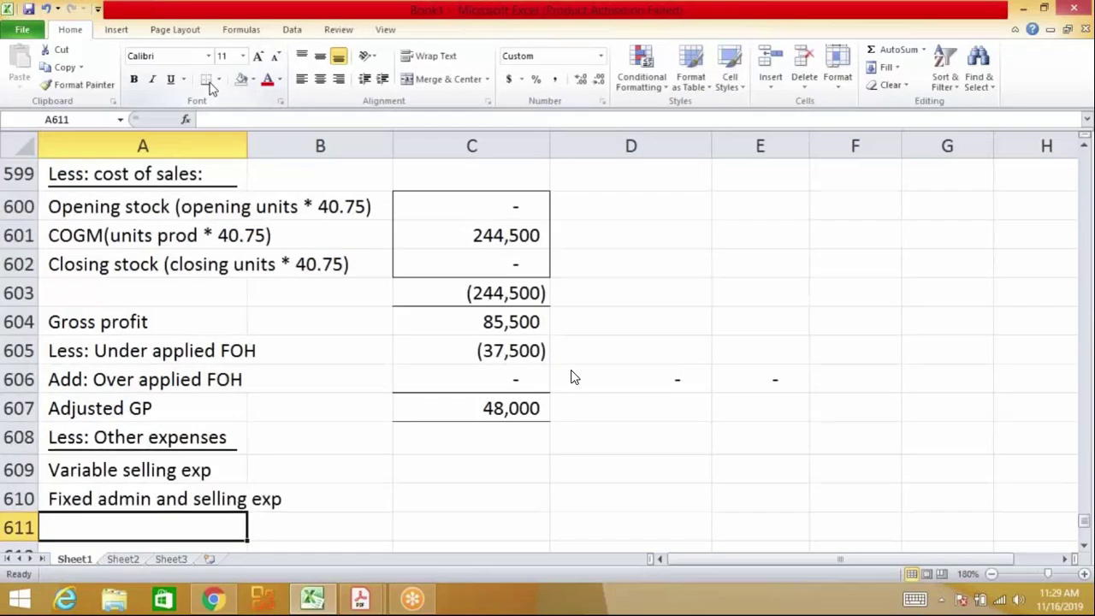
Clear all borders from the Year 1 Adjusted GP amount in C607
key("Right")
key("Right")
key("Up")
key("Up")
key("Up")
key("Up")
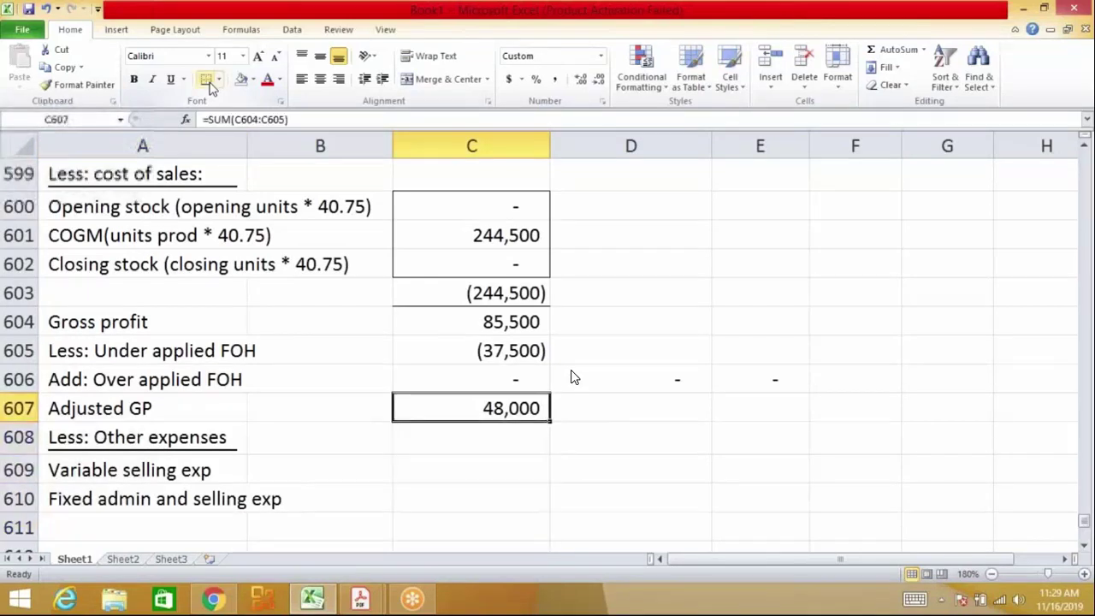
left_click(219, 80)
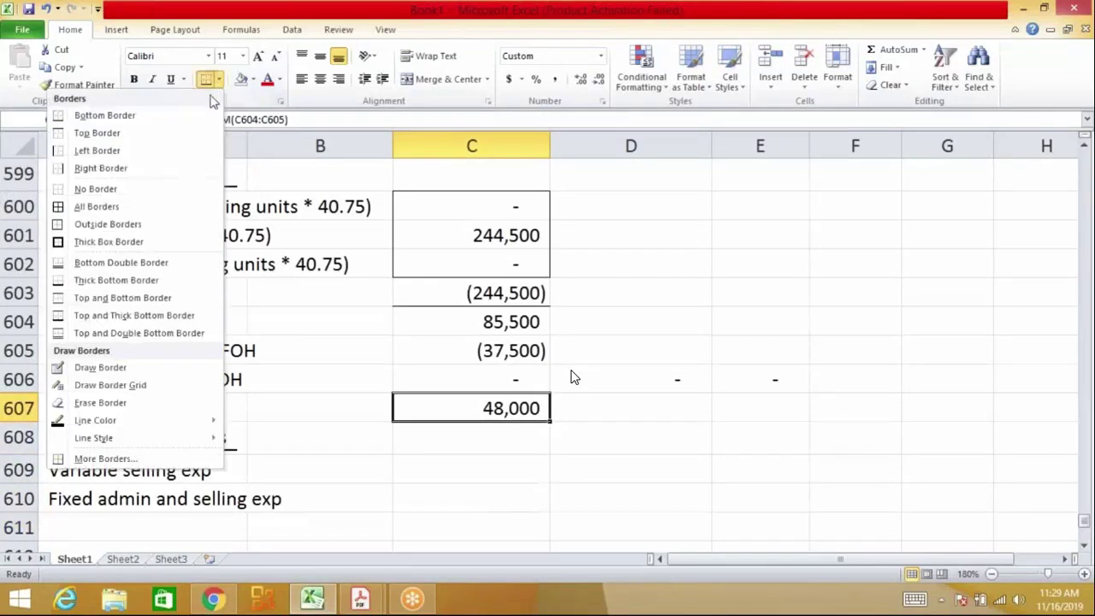
left_click(95, 188)
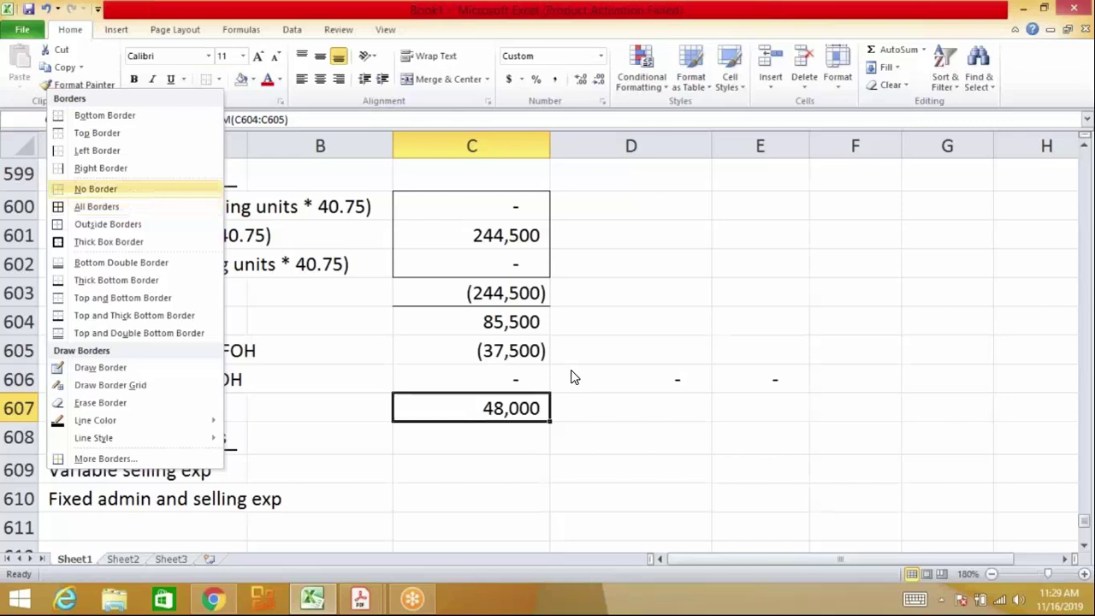
left_click(219, 79)
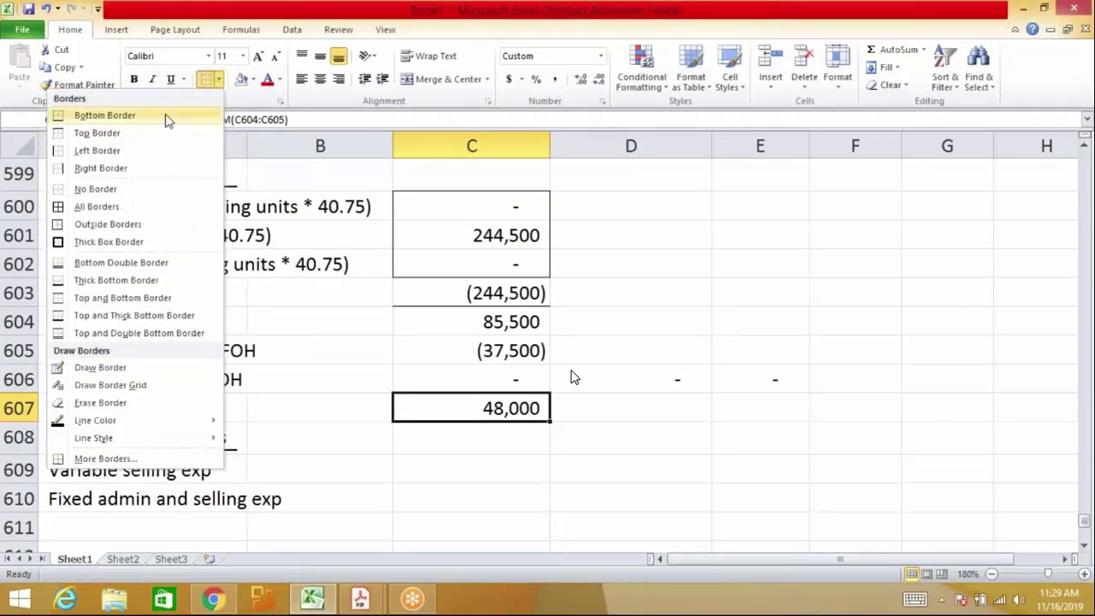
key("Escape")
Add a bottom border to the Year 1 Over applied FOH amount in C606
key("Up")
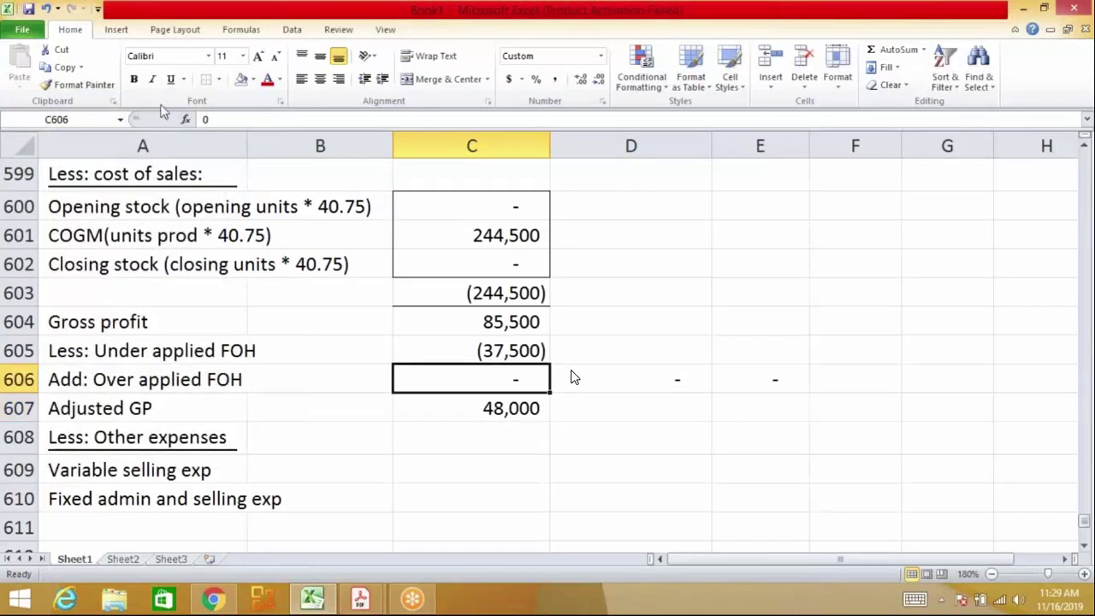
left_click(219, 79)
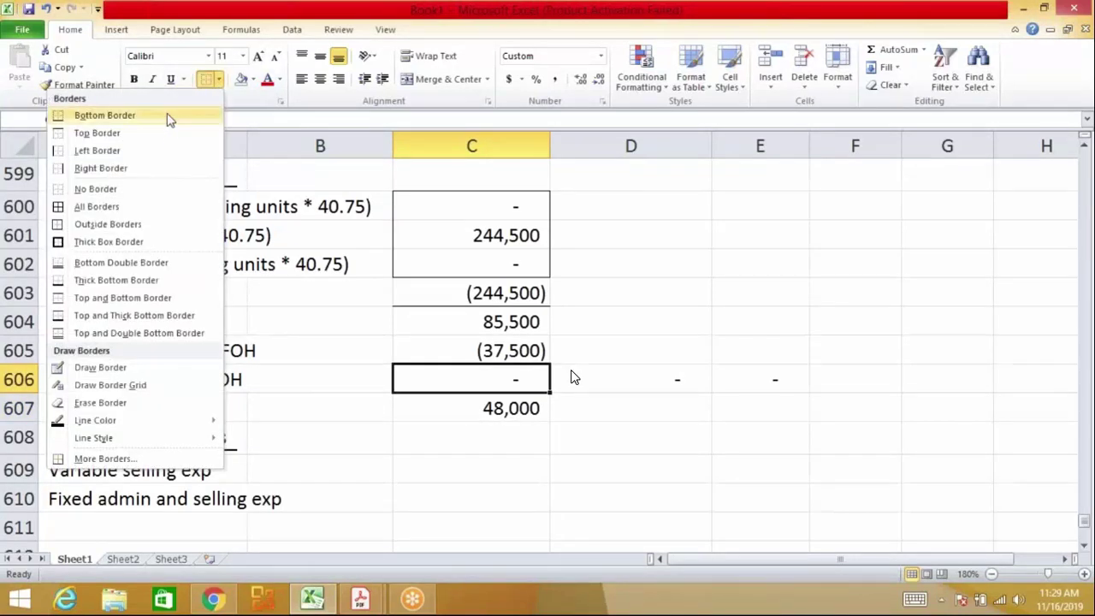
mouse_move(591, 374)
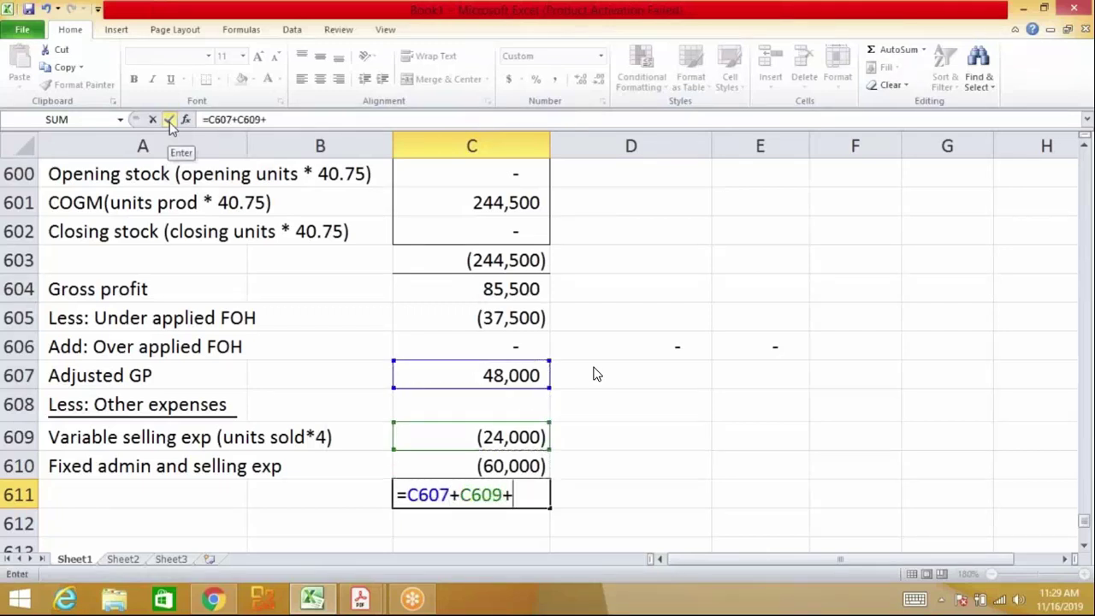
Add C607, C609 and C610 in C611 with top and bottom borders, and label the row "Net profit/(net loss)" in A611
key("Right")
key("Right")
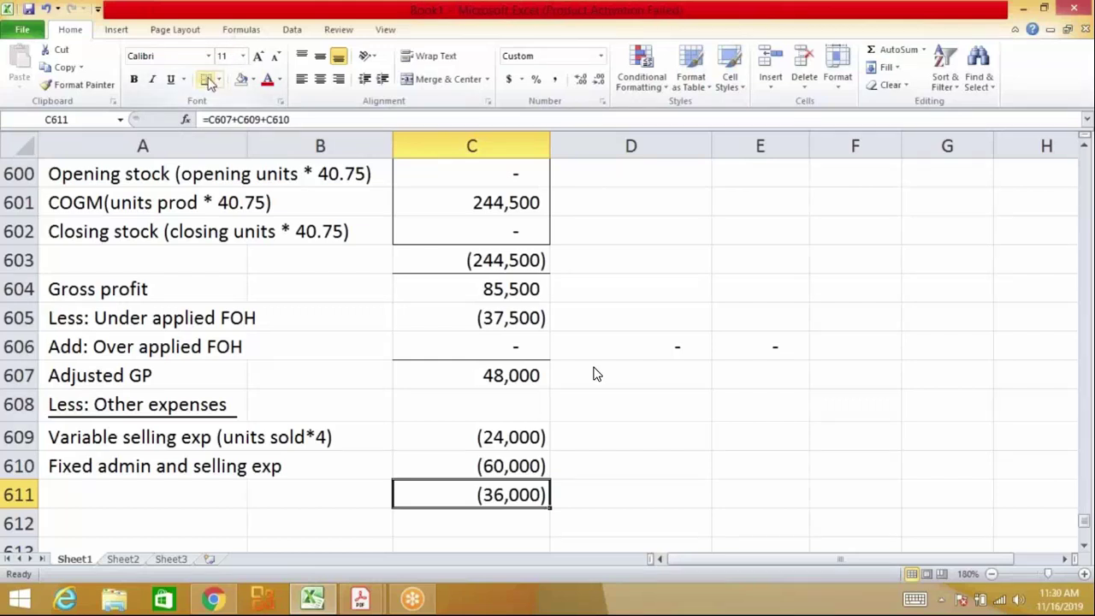
key("Left")
key("Left")
type("Net ")
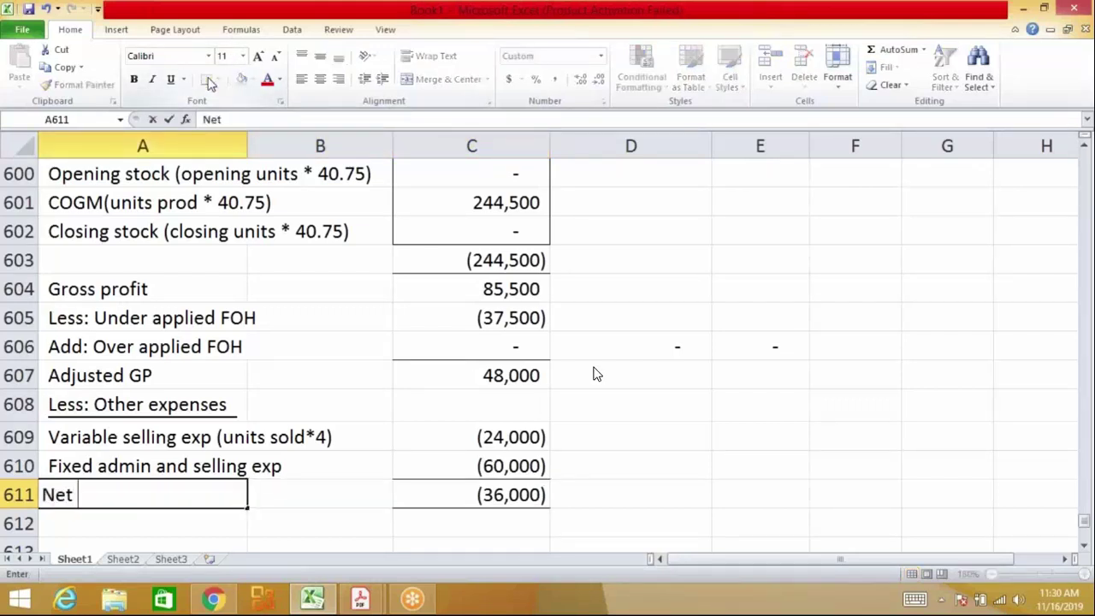
type("profit/(n")
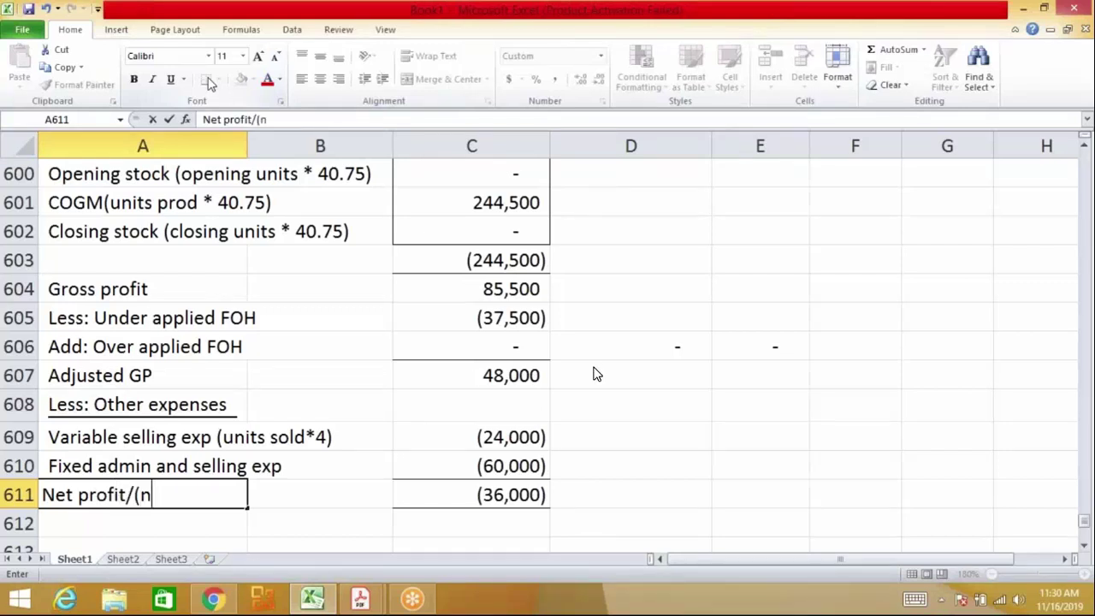
type("et loss)")
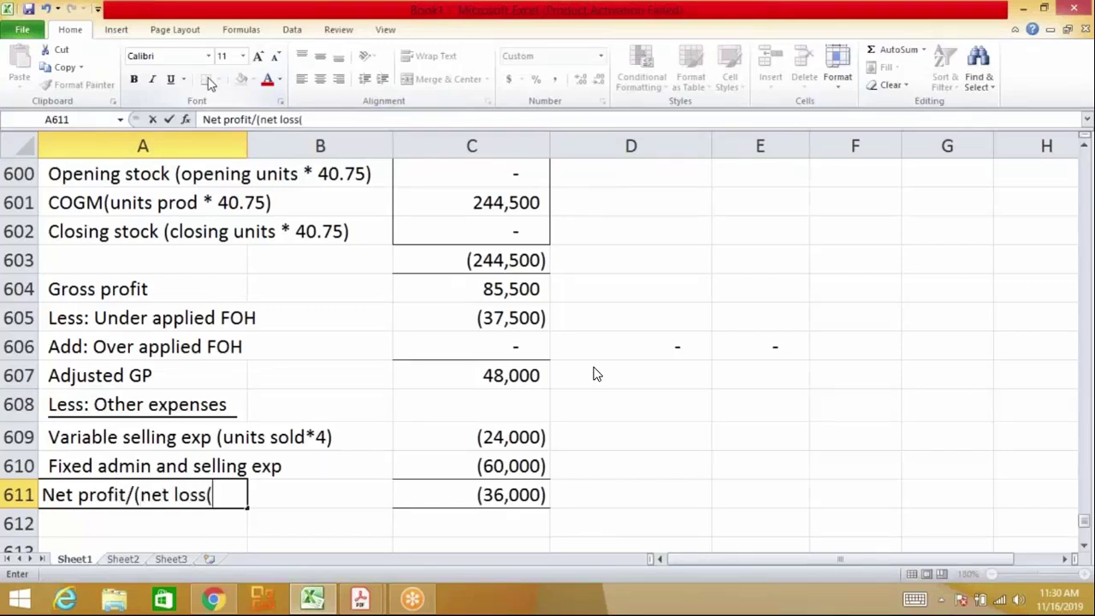
key("Return")
key("Right")
key("Up")
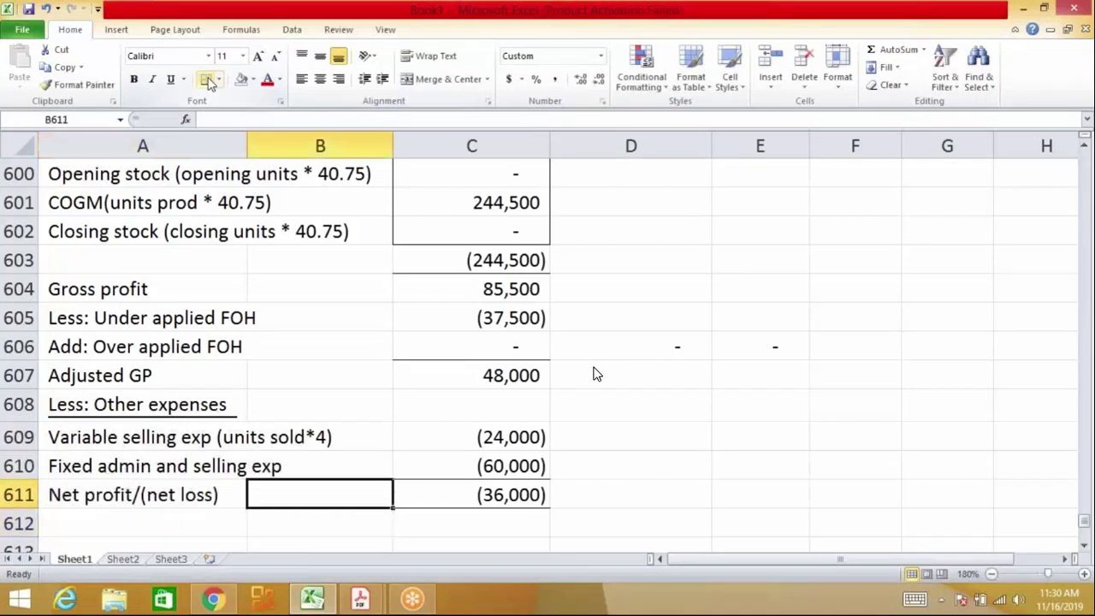
key("Right")
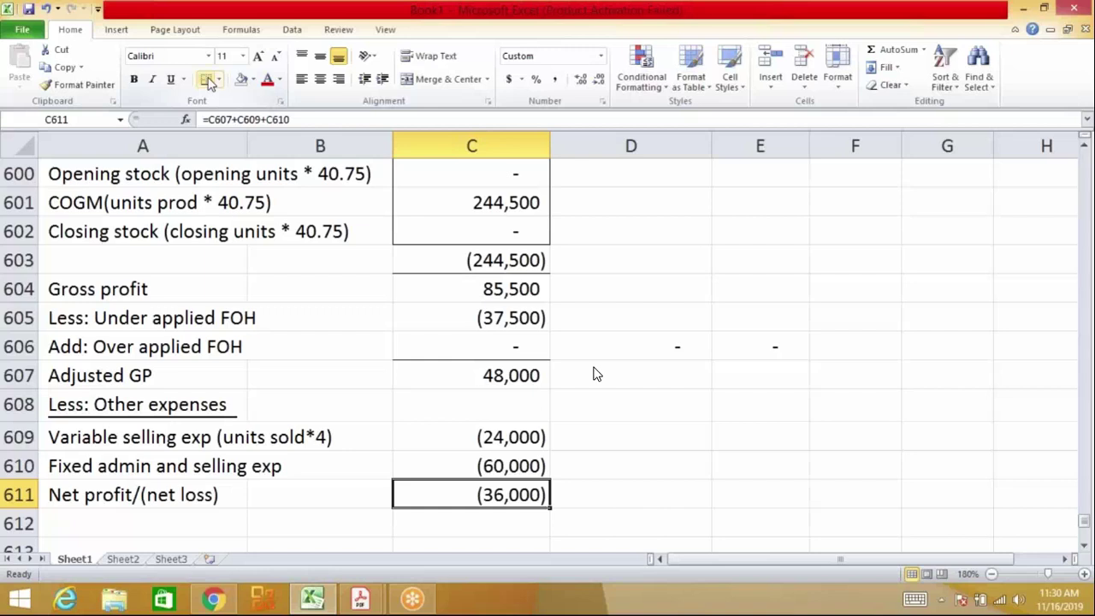
Enter 0 as the Year 2 opening stock in D600
key("Right")
key("Right")
key("Left")
key("Up")
key("Up")
key("Up")
key("Up")
key("Up")
key("Up")
key("Up")
key("Up")
key("Up")
key("Up")
key("Up")
key("Up")
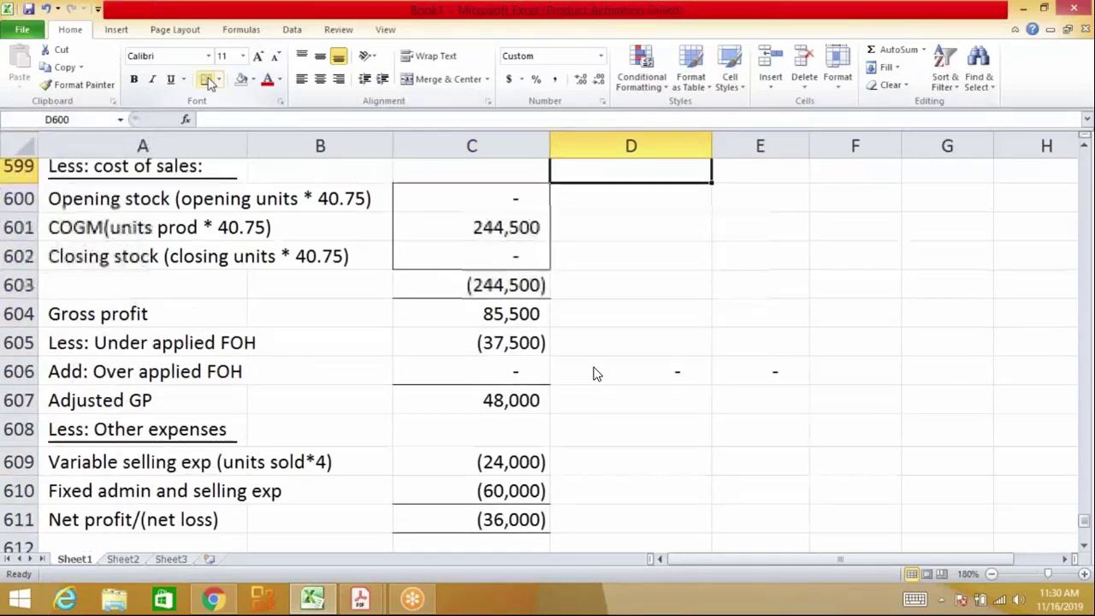
key("Up")
key("Up")
key("Up")
key("Down")
key("Down")
key("Down")
key("Down")
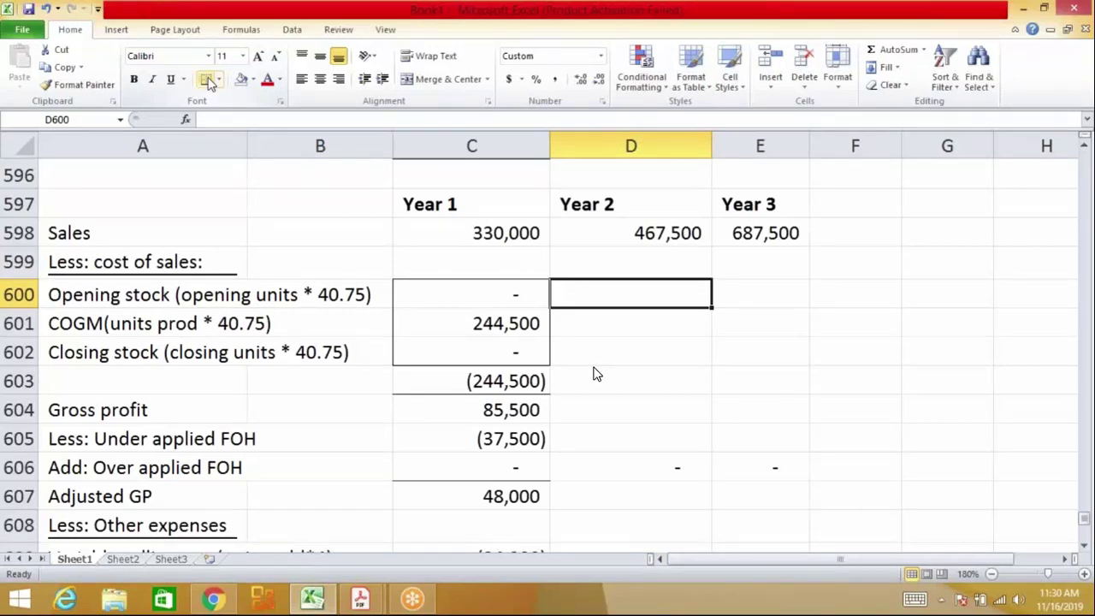
type("0")
key("Return")
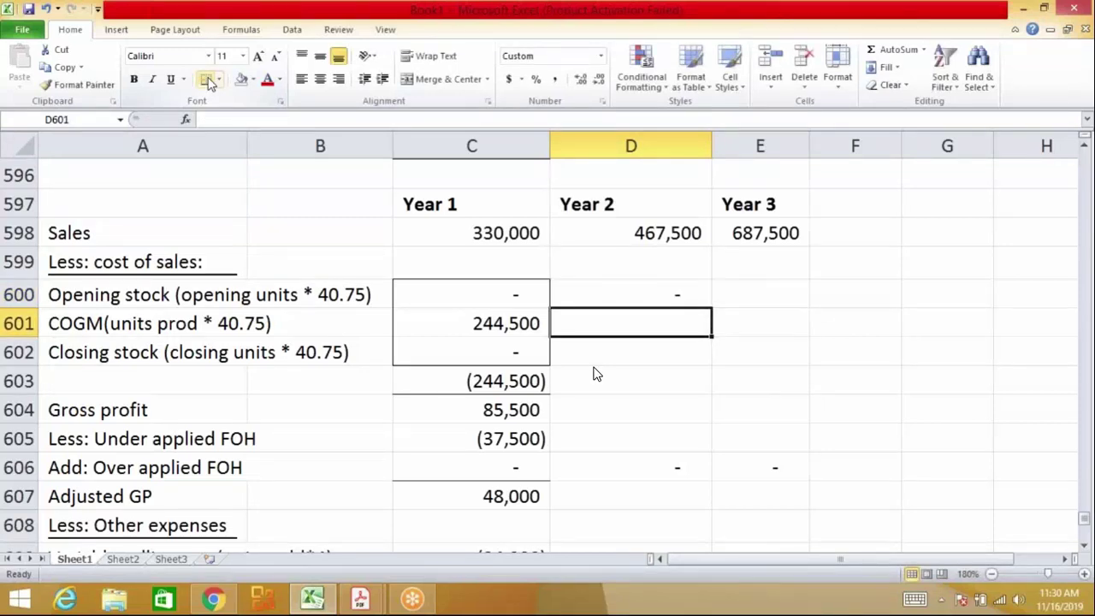
key("Up")
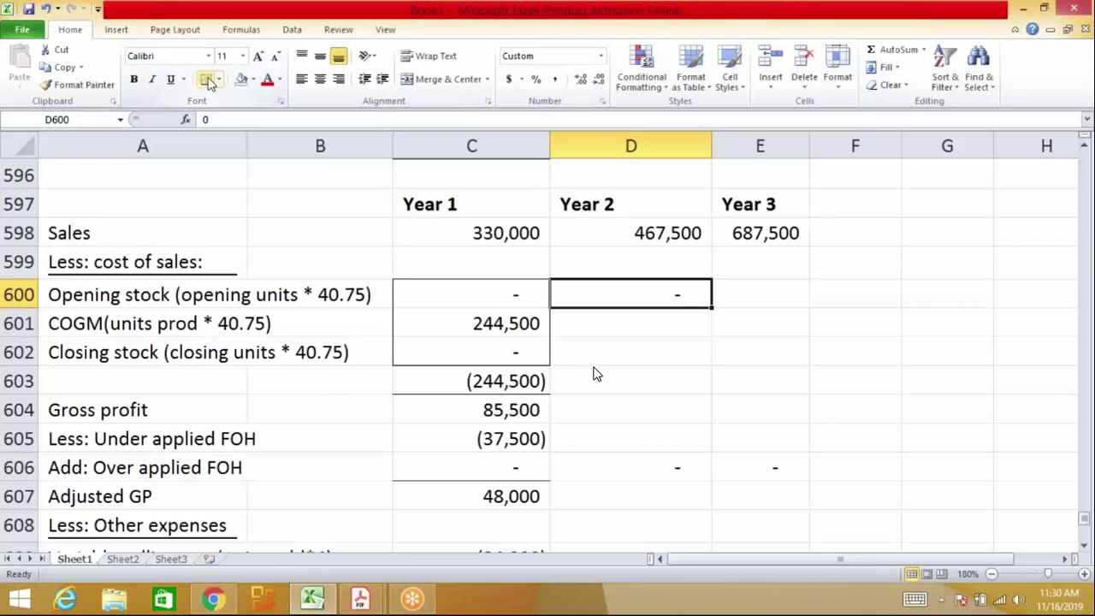
Look up the Year 2 units produced in Example 1 and enter the Year 2 COGM in D601 as =10000*40.75
key("Up")
key("Up")
key("Up")
key("Up")
key("Up")
key("Up")
key("Up")
key("Up")
key("Up")
key("Up")
key("Up")
key("Up")
key("Up")
key("Up")
key("Up")
key("Up")
key("Up")
key("Up")
key("Up")
key("Up")
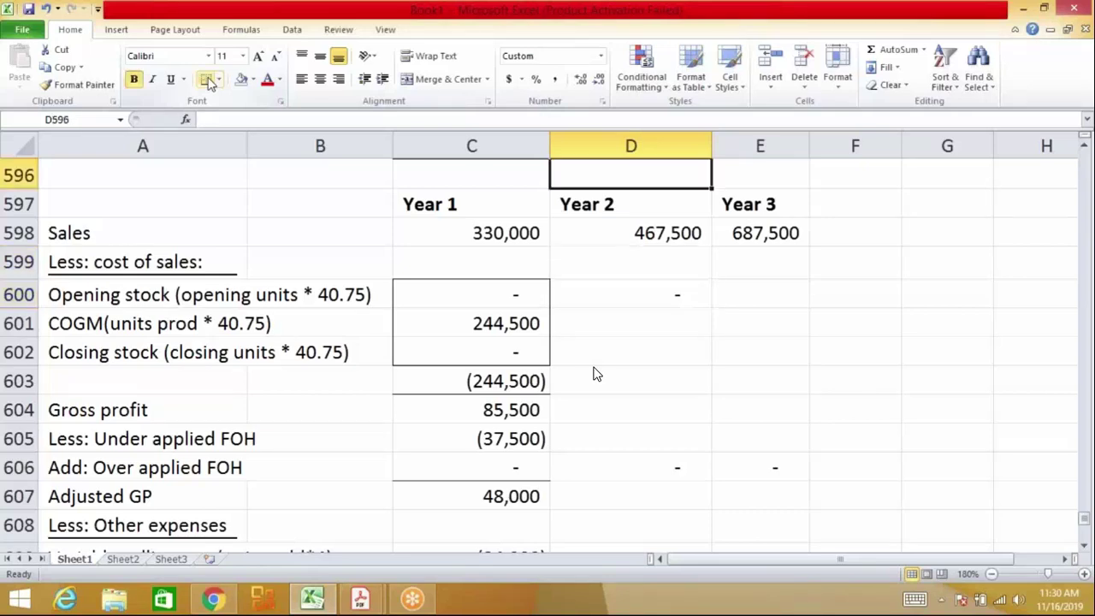
key("Up")
key("Up")
key("Up")
key("Up")
key("Up")
key("Up")
key("Up")
key("Up")
key("Up")
key("Up")
key("Up")
key("Up")
key("Up")
key("Up")
key("Up")
key("Up")
key("Up")
key("Up")
key("Up")
key("Down")
key("Down")
key("Down")
key("Down")
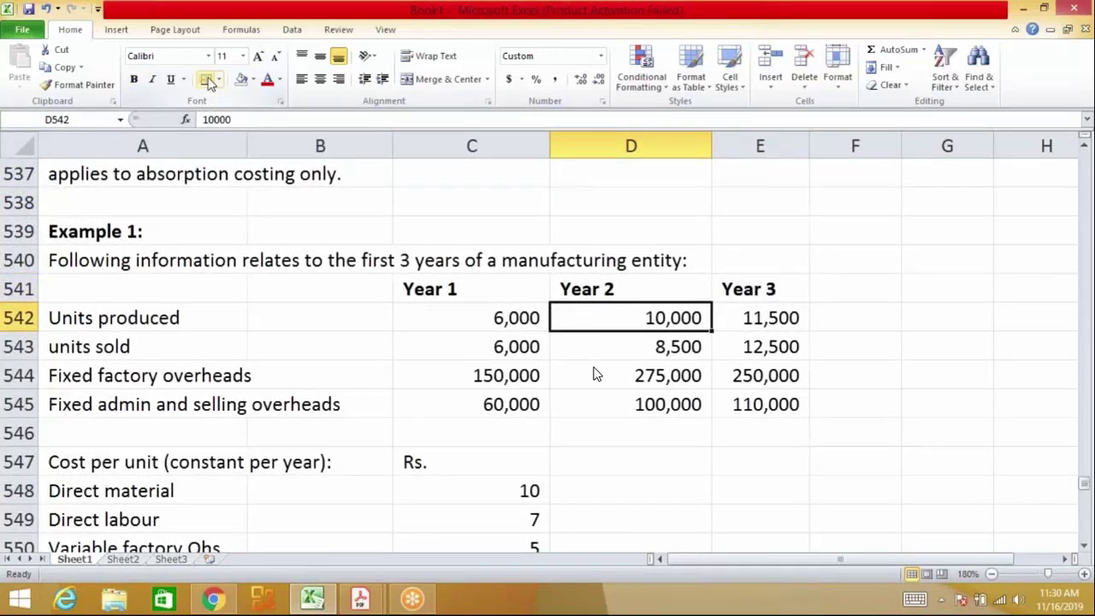
key("Down")
key("Down")
key("Down")
key("Down")
key("Down")
key("Down")
key("Down")
key("Down")
key("Down")
key("Down")
key("Down")
key("Down")
key("Down")
key("Down")
key("Down")
key("Down")
key("Down")
key("Down")
key("Down")
key("Down")
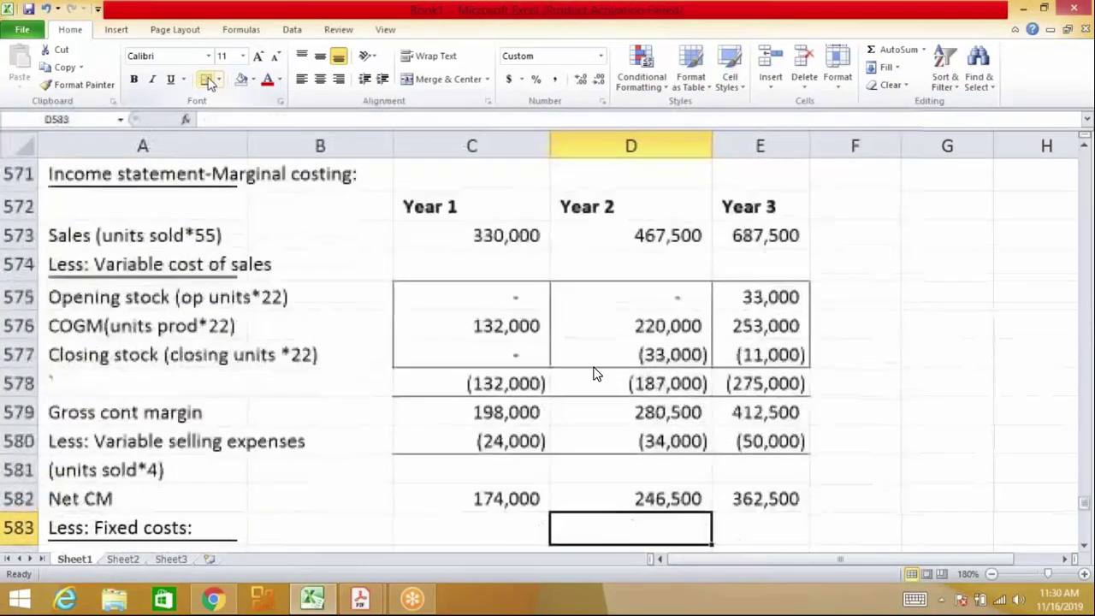
key("Down")
key("Down")
key("Down")
key("Down")
key("Down")
key("Down")
key("Down")
key("Down")
key("Down")
key("Down")
key("Down")
key("Down")
key("Down")
key("Down")
key("Down")
key("Down")
key("Down")
key("Down")
key("Down")
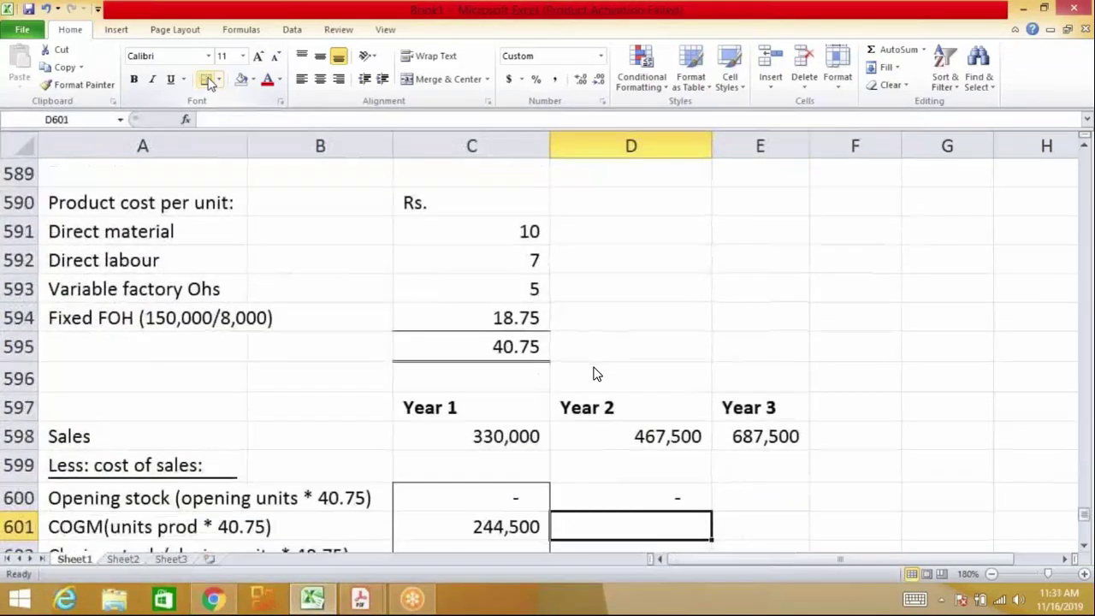
type("=10000*40.75")
key("Return")
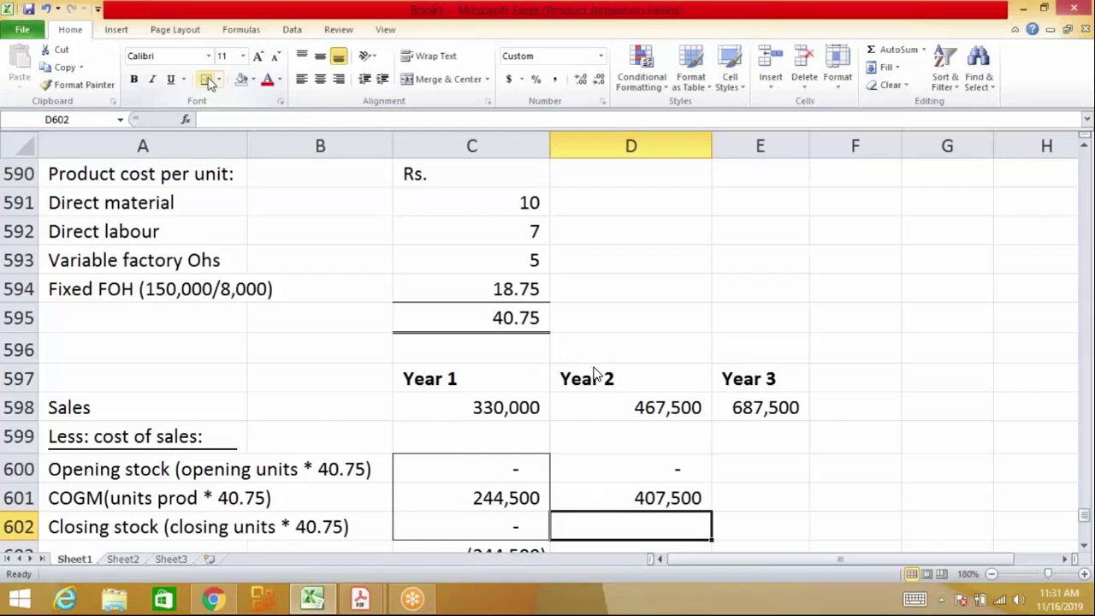
Enter the Year 2 closing stock in D602 as the negative product -1500*40.75
key("Down")
key("Down")
key("Down")
key("Up")
key("Up")
key("Up")
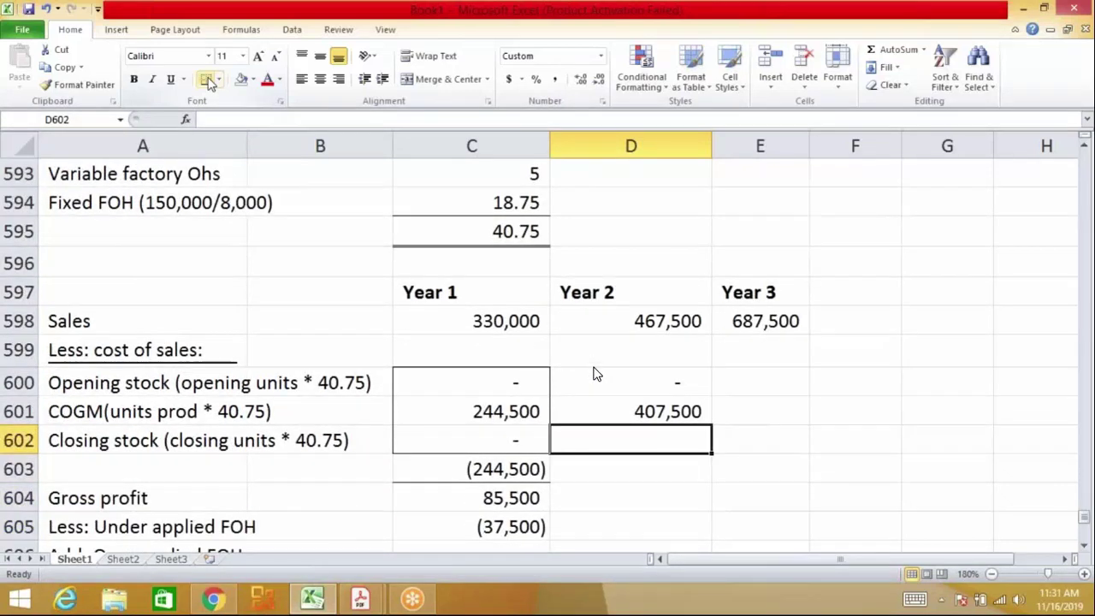
type("-1500")
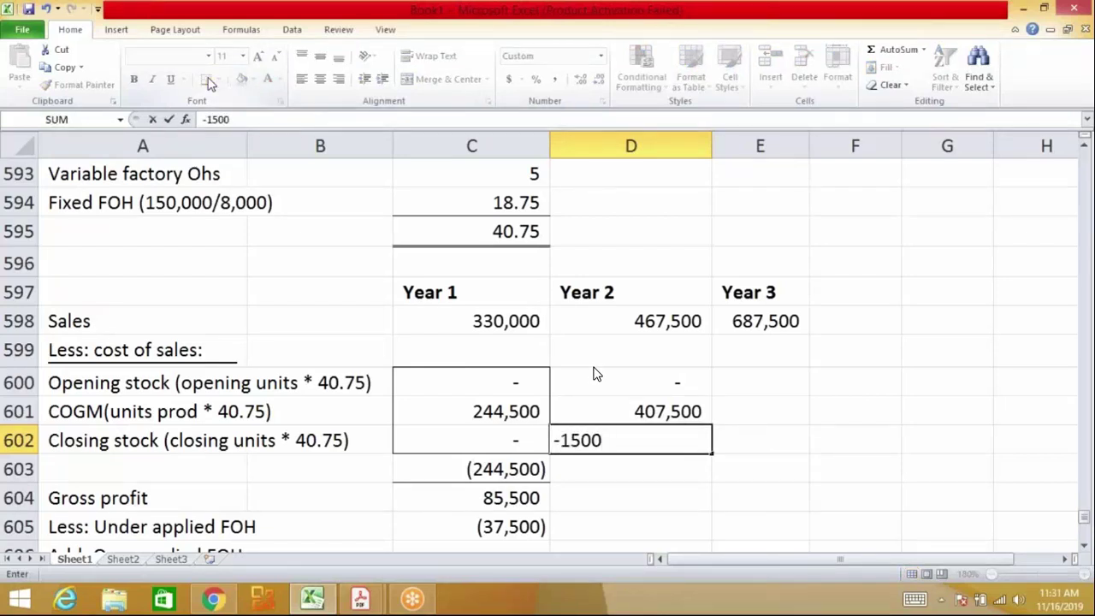
type("*40.75")
key("Return")
Put an outside border around the Year 2 cost of sales amounts in D600:D602
left_click_drag(596, 376, 633, 440)
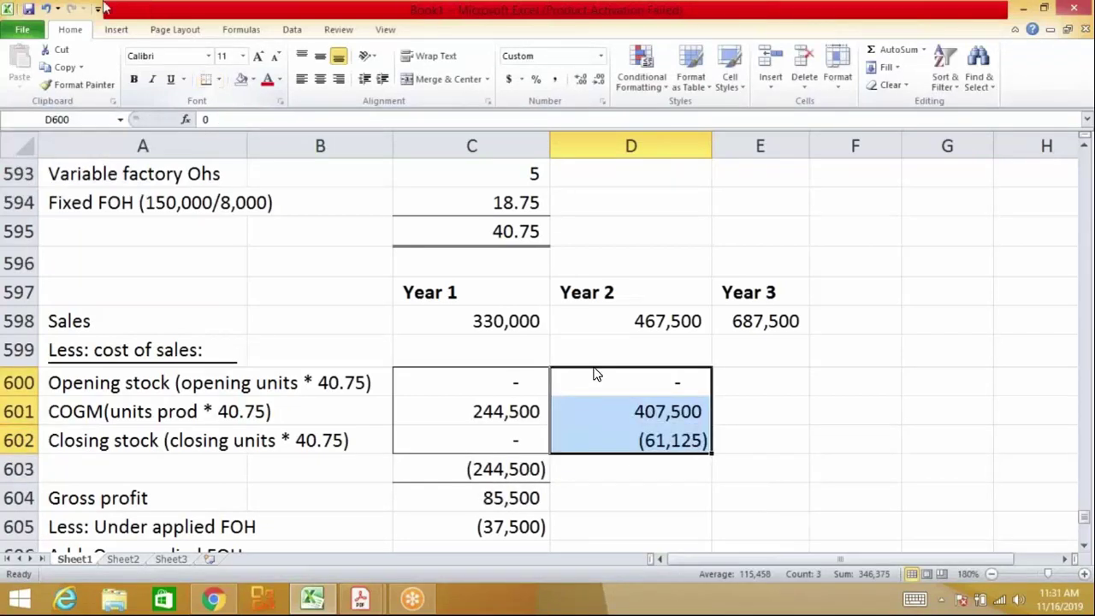
left_click(219, 79)
left_click(151, 223)
Total the Year 2 cost of sales as a negative amount in D603 with =-SUM(D600:D602) and add a bottom border
key("Down")
key("Down")
key("Down")
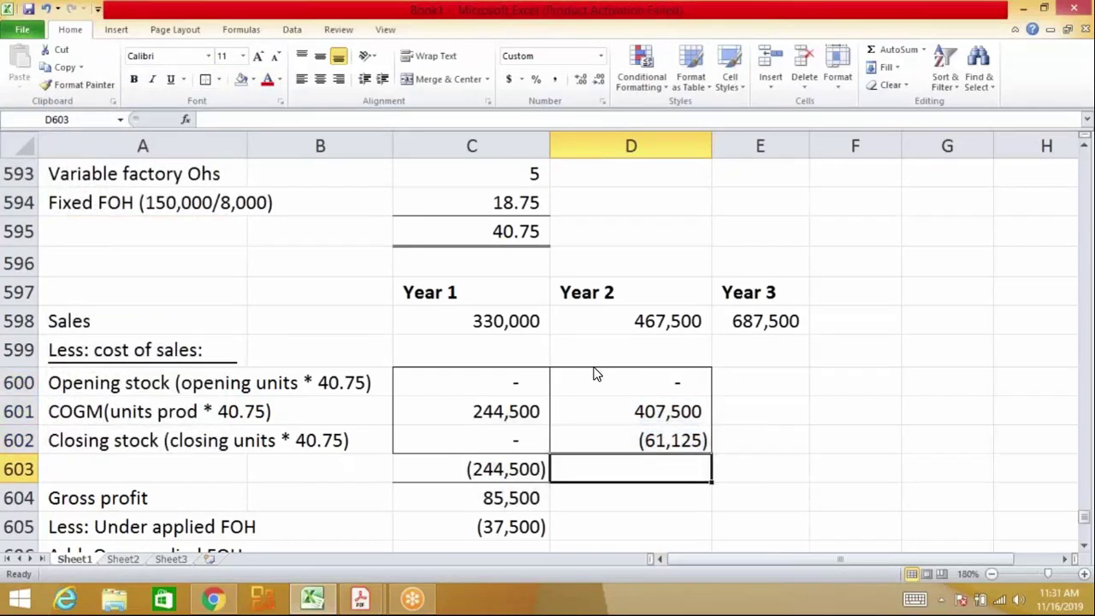
type("-sum")
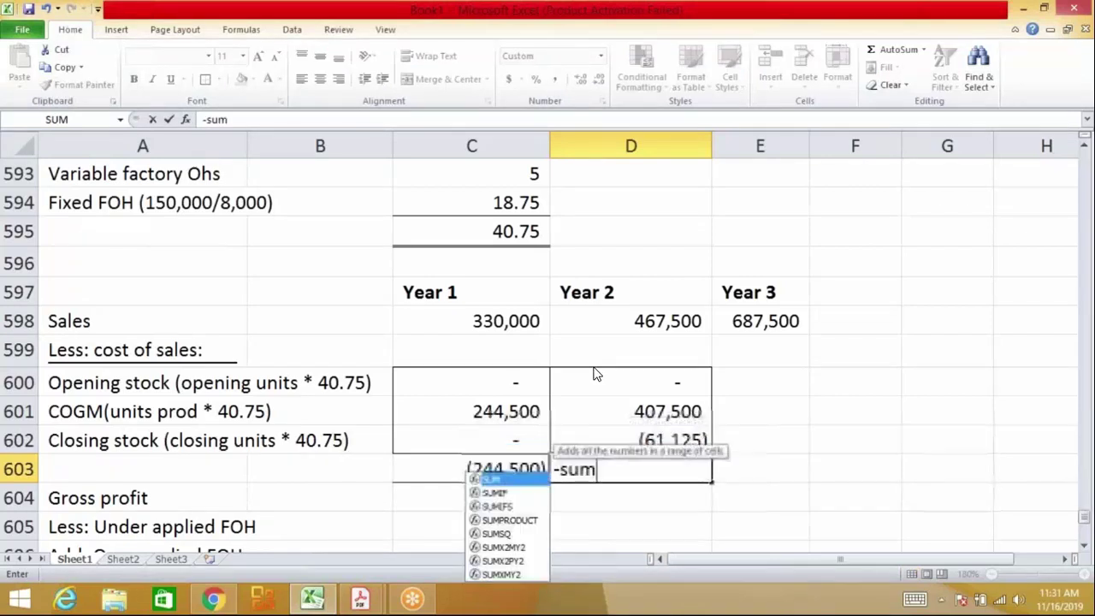
type("(")
key("Up")
key("shift+Up")
key("shift+Up")
key("Return")
key("Up")
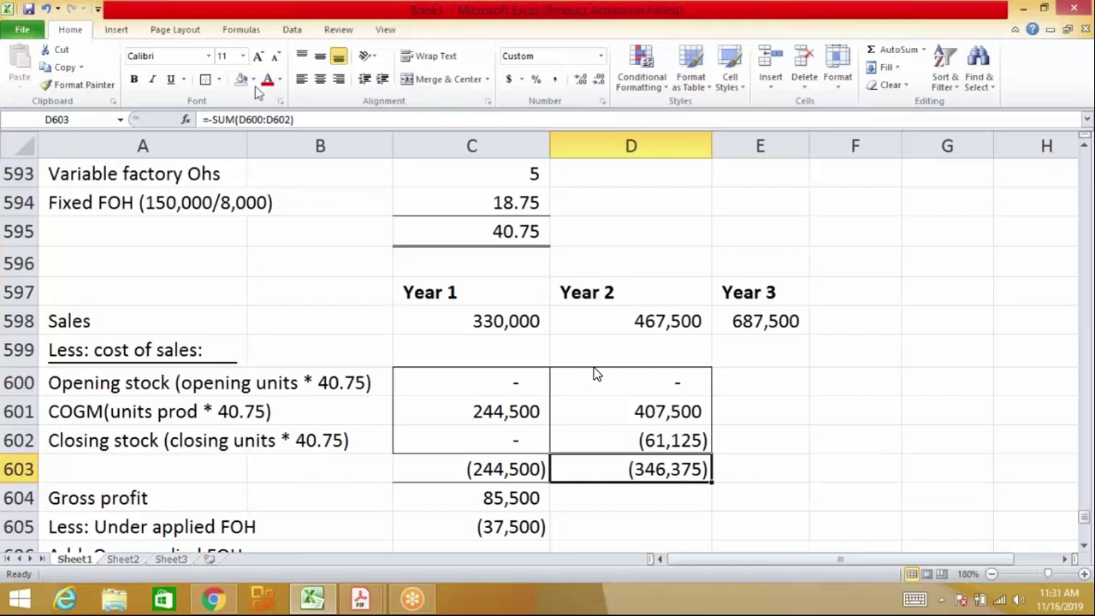
left_click(220, 78)
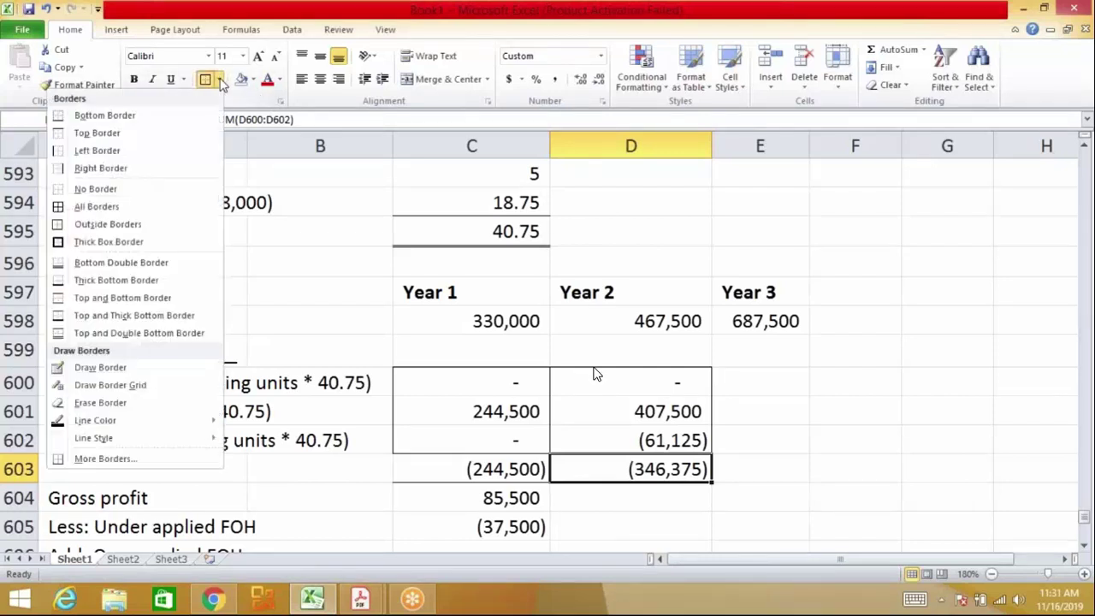
left_click(150, 115)
Calculate the Year 2 gross profit in D604 as =D598+D603 and check the formula's references
key("Down")
type("=")
key("Up")
key("Up")
key("Up")
key("Up")
key("Up")
key("Up")
type("+")
key("Up")
key("Return")
key("Up")
key("F2")
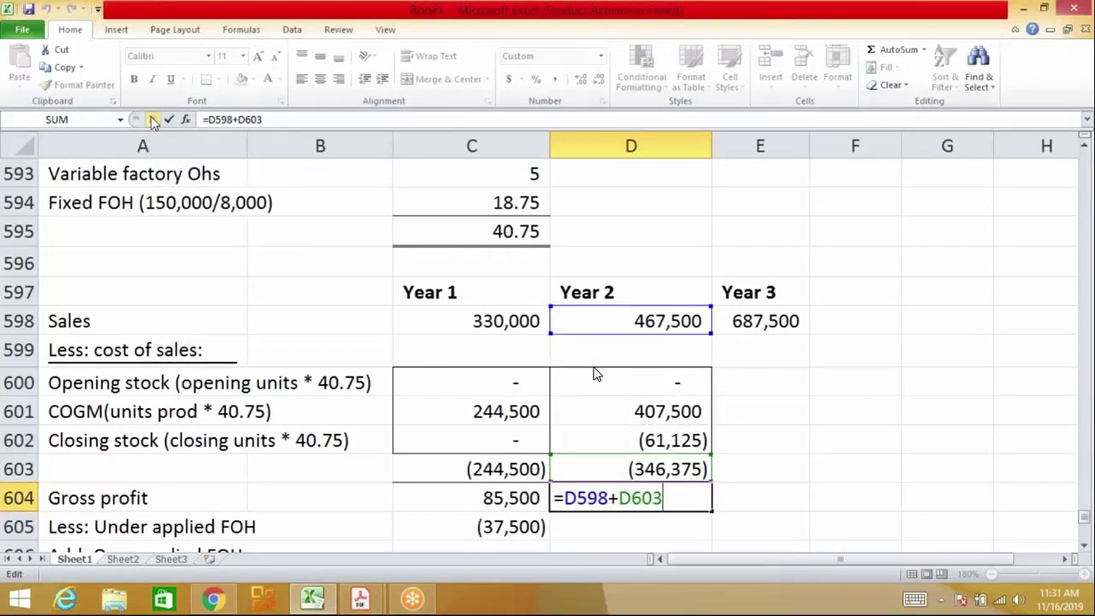
left_click(154, 120)
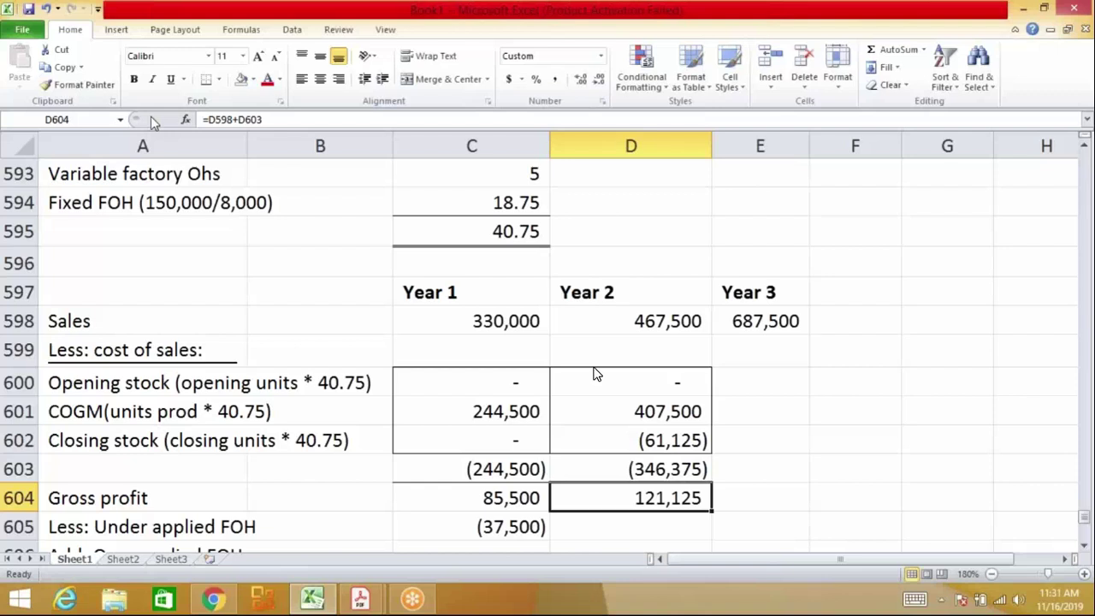
Enter the Year 2 under applied FOH in D605 as a negative reference to D623, =-D623
key("Down")
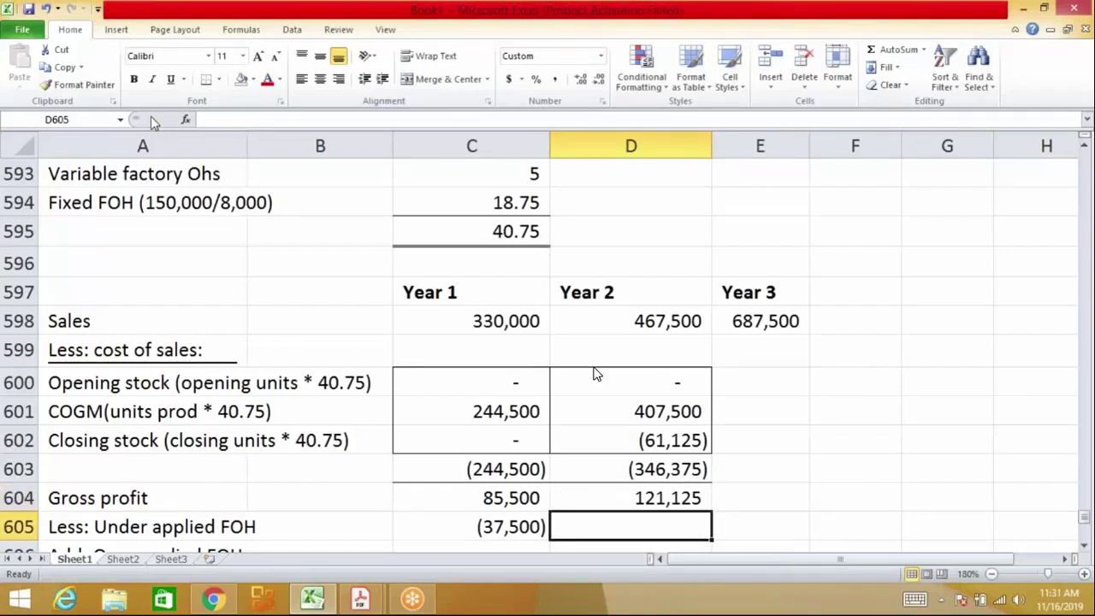
type("-")
key("Down")
key("Down")
key("Down")
key("Down")
key("Down")
key("Down")
key("Down")
key("Down")
key("Down")
key("Down")
key("Down")
key("Down")
key("Down")
key("Down")
key("Down")
key("Down")
key("Down")
key("Down")
key("Down")
key("Down")
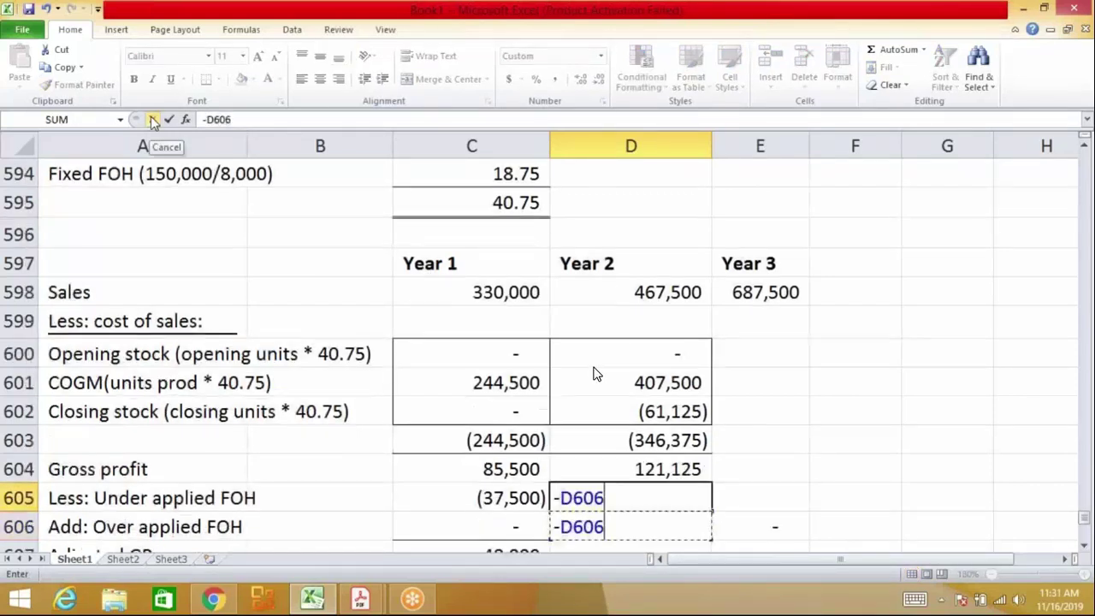
key("Up")
key("Up")
key("Up")
key("Up")
key("Up")
key("Up")
key("Up")
key("Up")
key("Up")
key("Up")
key("Up")
key("Up")
key("Up")
key("Up")
key("Up")
key("Up")
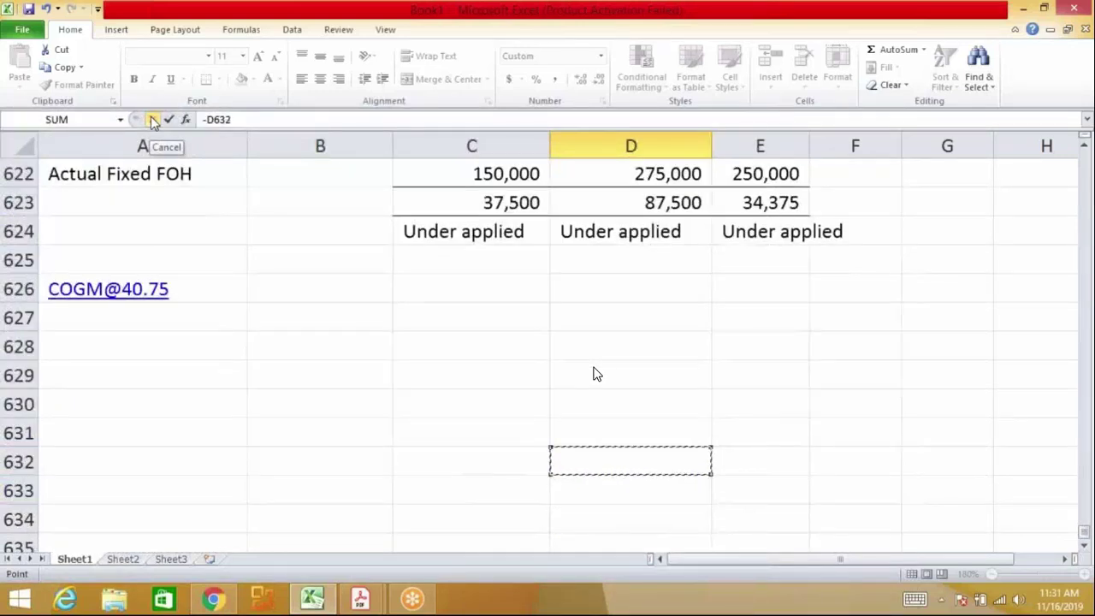
key("Down")
key("Down")
key("Down")
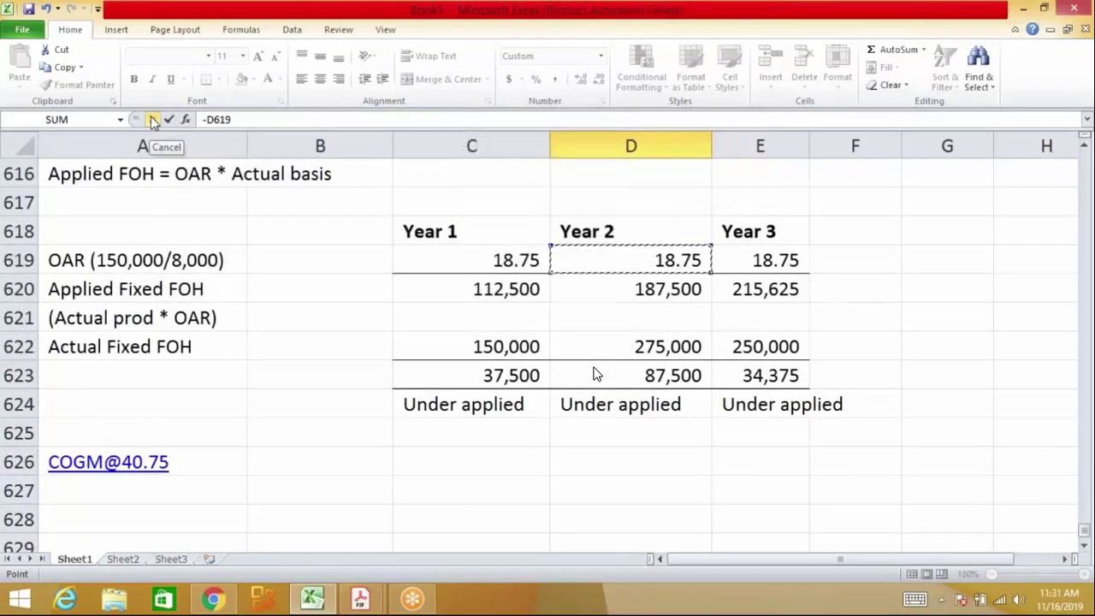
key("Up")
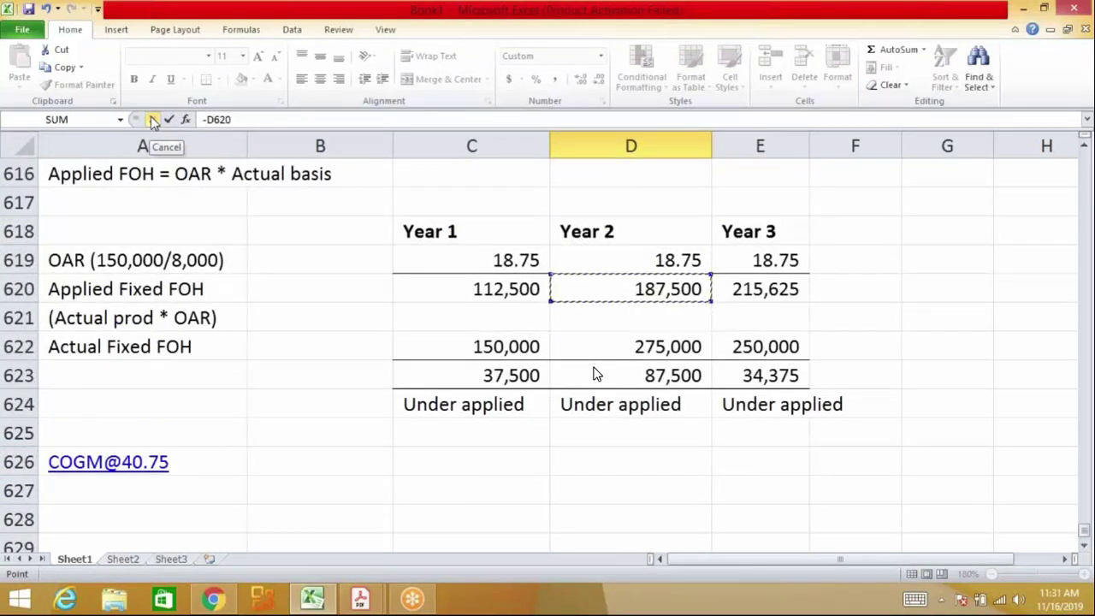
key("Down")
key("Down")
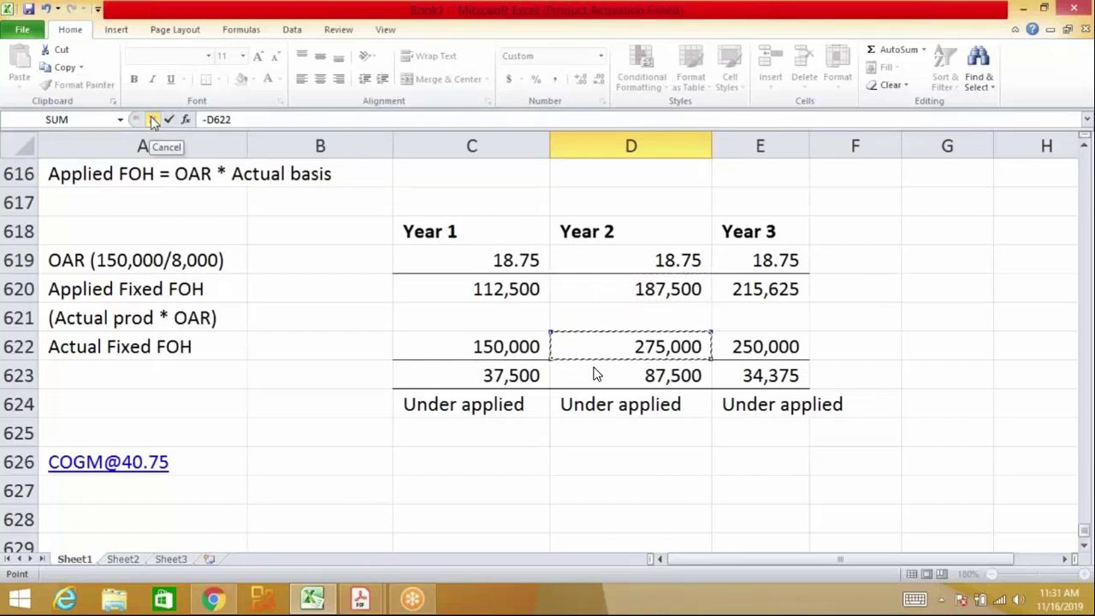
key("Down")
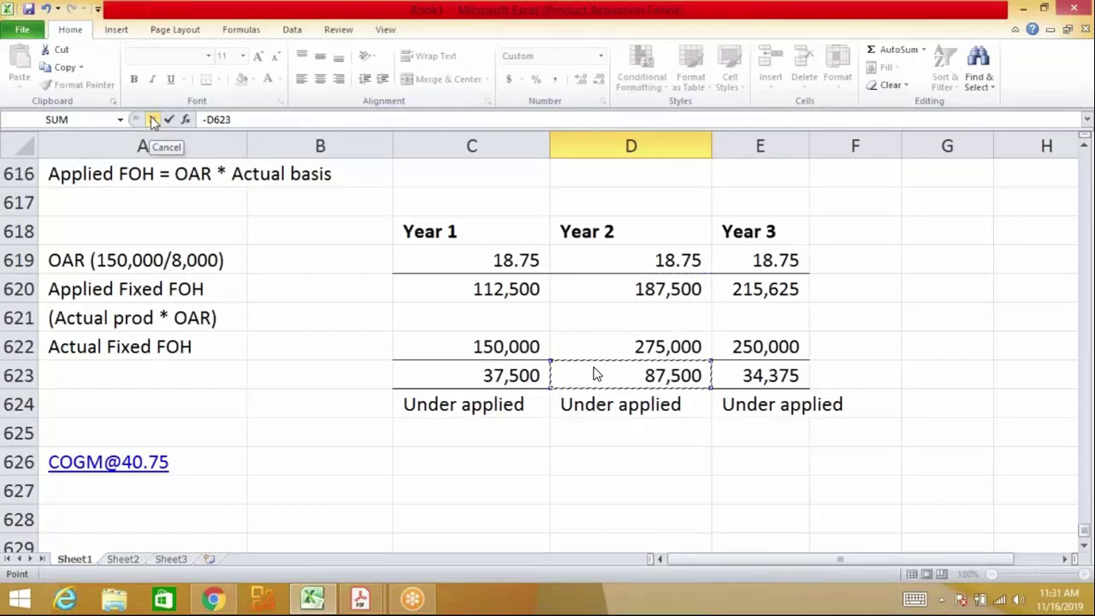
left_click(152, 121)
Examine the Year 2 COGM and under applied FOH rows of the absorption costing statement alongside Year 1
key("Up")
key("Up")
key("Up")
key("Up")
key("Up")
key("Up")
key("Up")
key("Up")
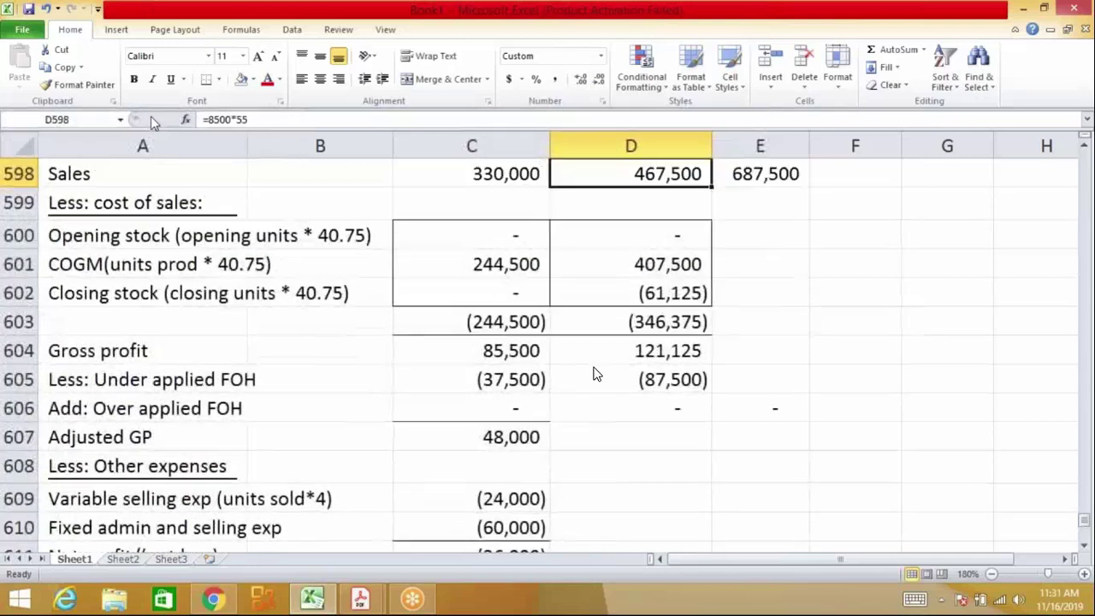
key("Up")
key("Down")
key("Down")
key("Down")
key("Down")
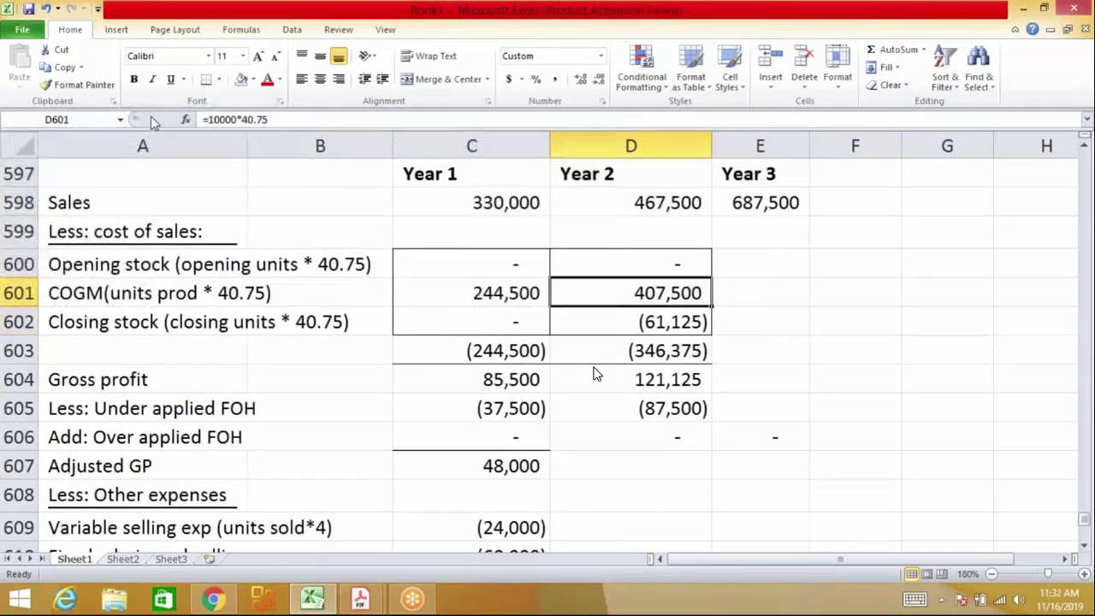
key("shift+Left")
key("shift+Left")
key("shift+Left")
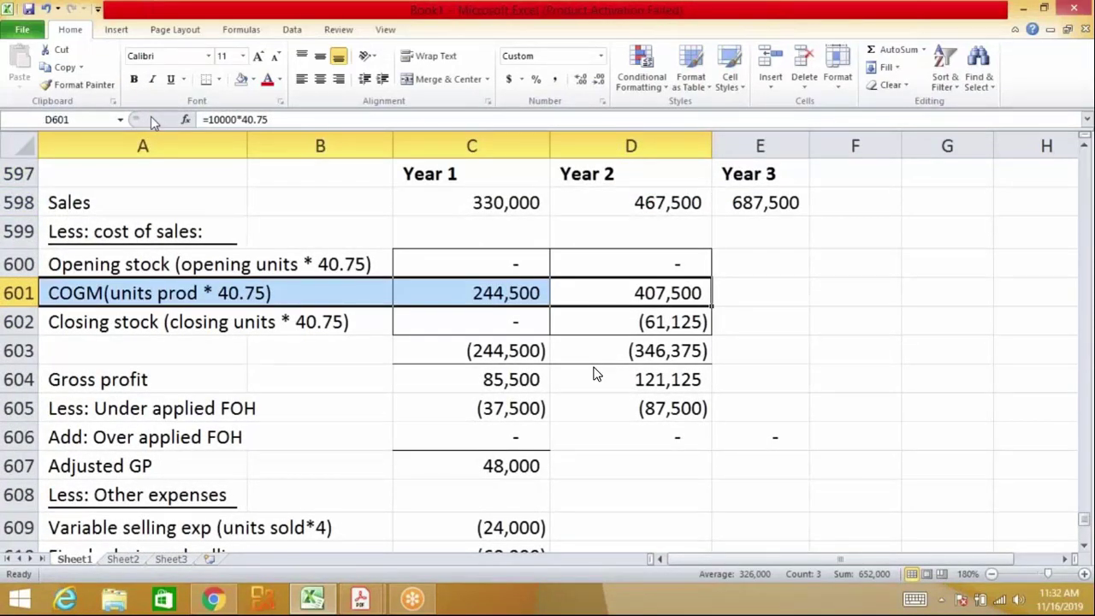
key("Down")
key("Down")
key("Down")
key("Down")
key("shift+Left")
key("shift+Left")
key("shift+Left")
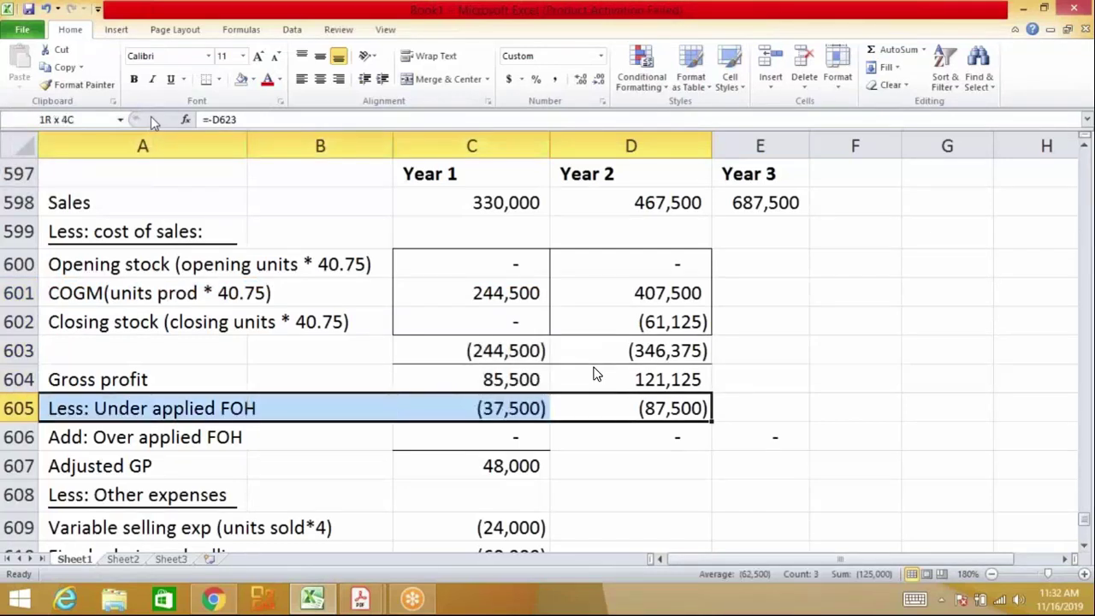
Copy the Year 1 adjusted GP formula from C607 into D607 and add a bottom border to D606
key("Down")
key("Down")
key("Left")
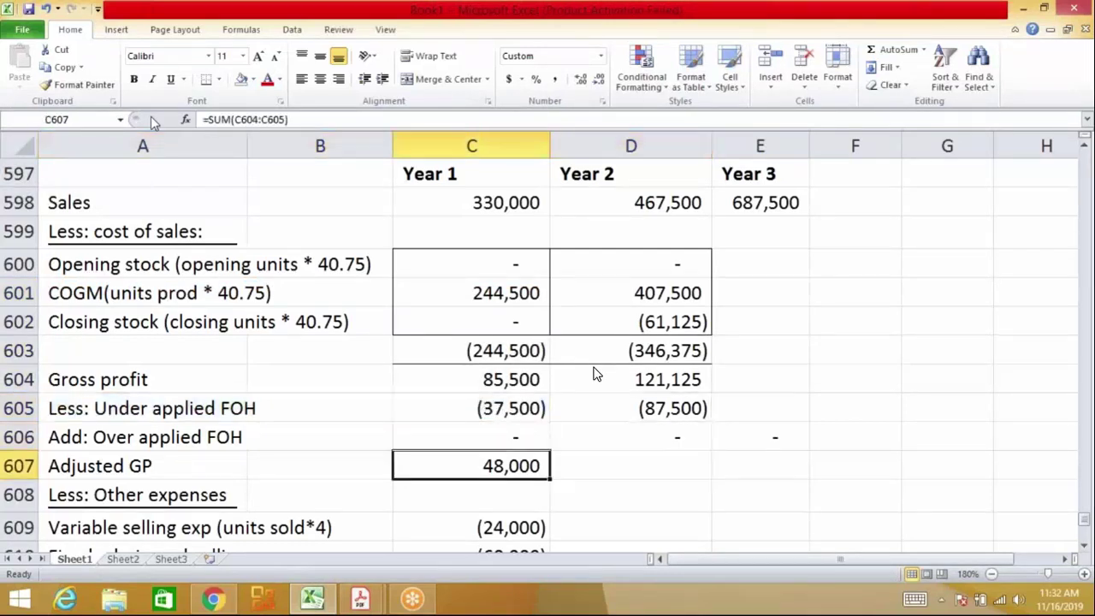
key("ctrl+c")
key("Right")
key("ctrl+v")
key("Return")
key("Up")
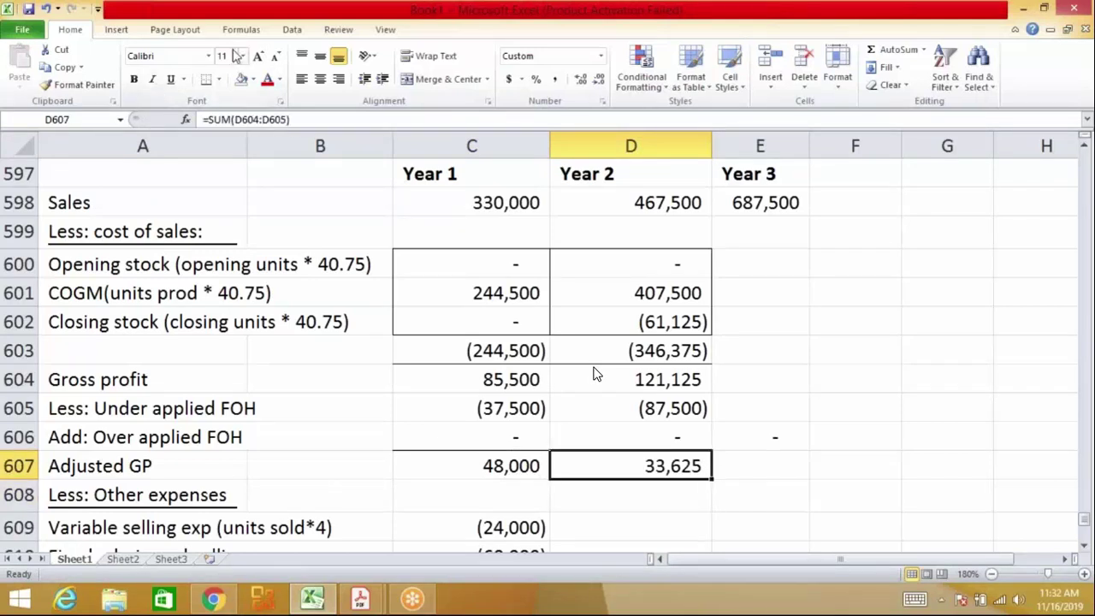
key("Up")
left_click(206, 79)
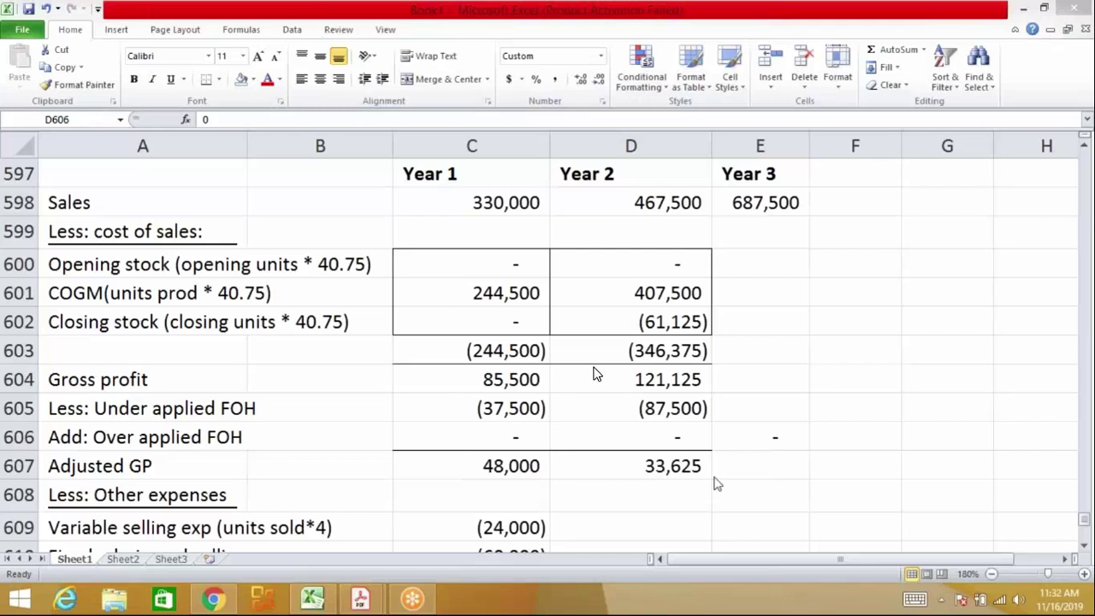
key("Down")
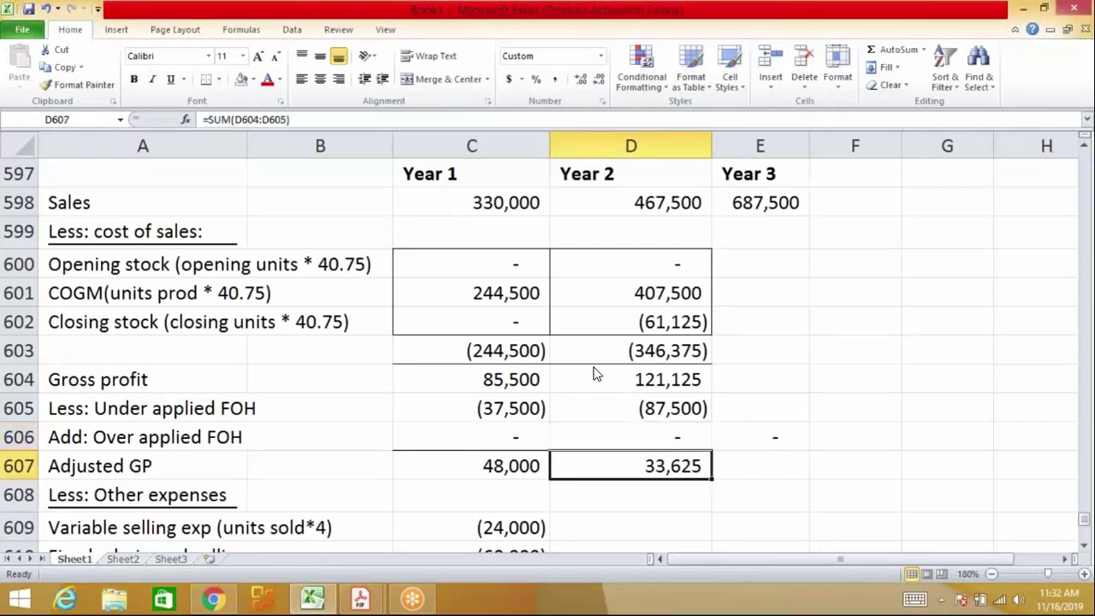
Look up the Year 2 units sold and fixed admin and selling overheads in the Example 1 data
key("Down")
key("Down")
key("Down")
key("Down")
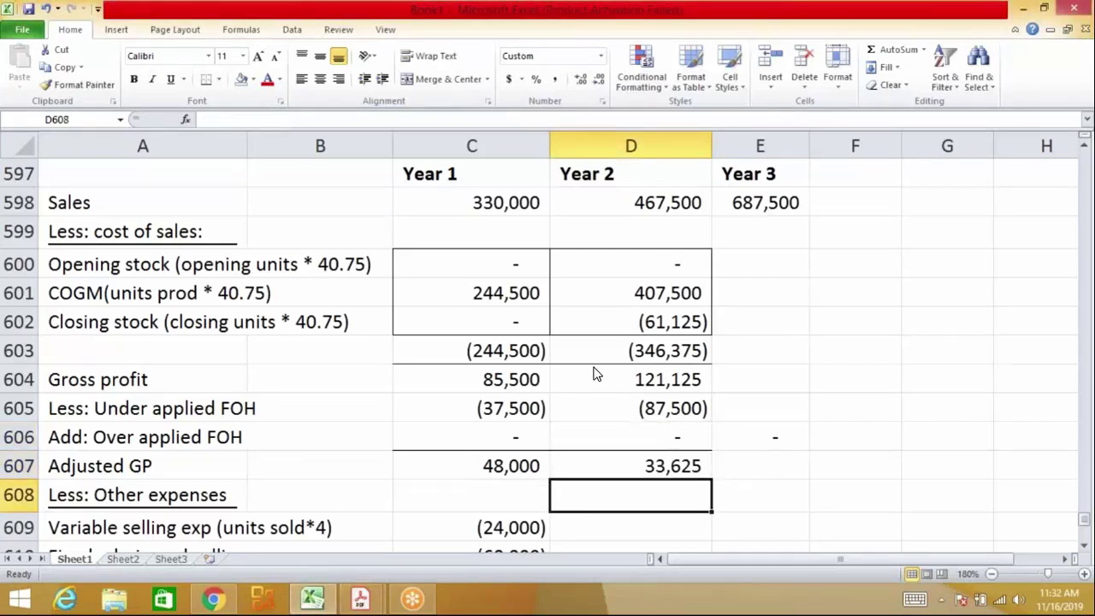
key("Up")
key("Up")
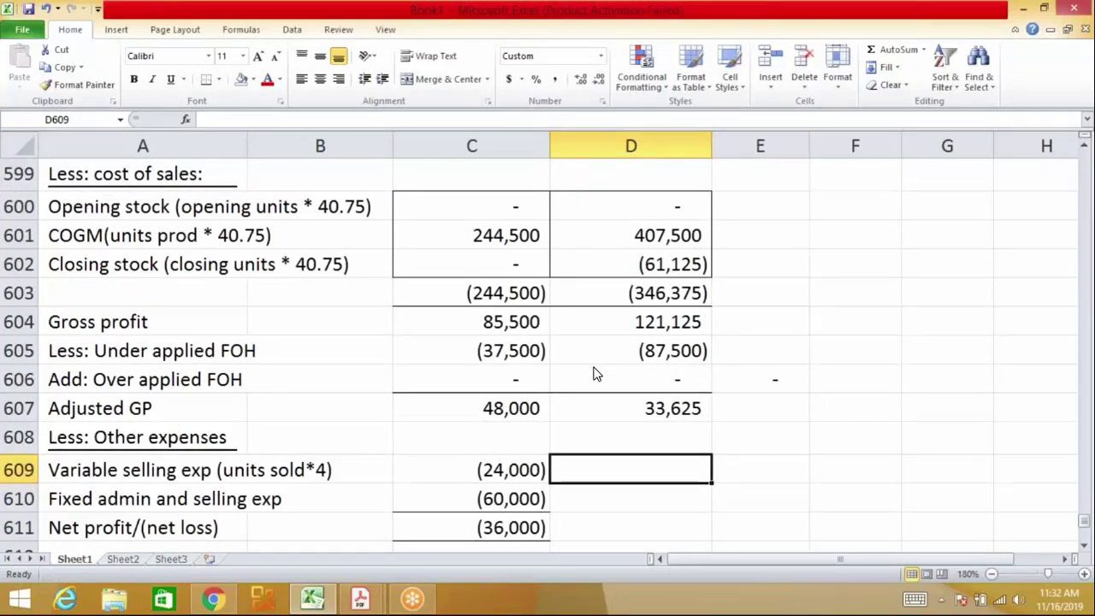
key("Page_Up")
key("Page_Up")
key("Page_Up")
key("Page_Up")
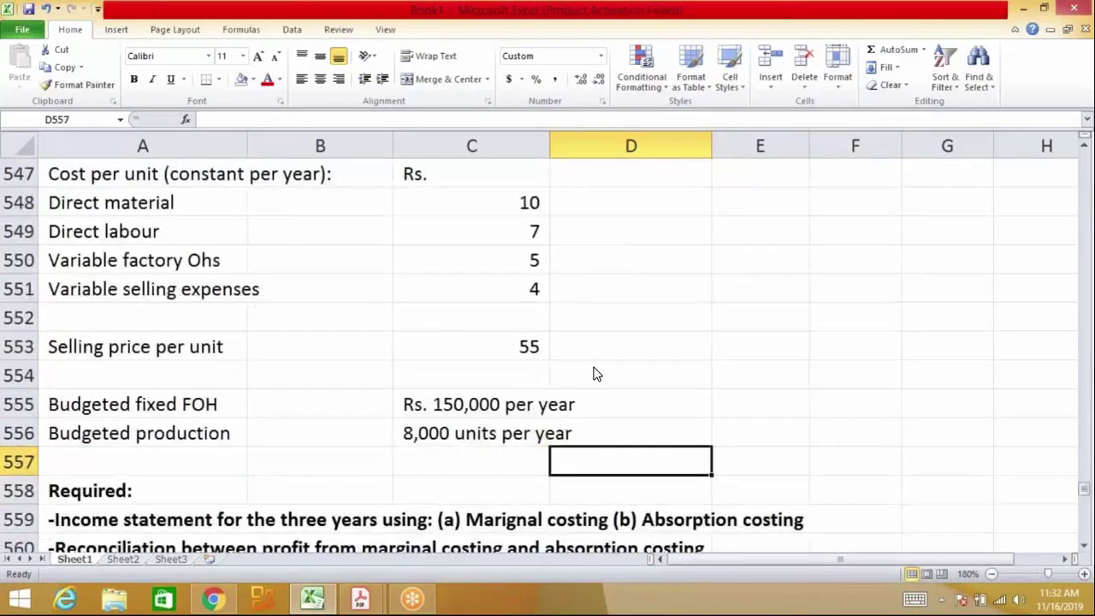
key("Page_Up")
key("Up")
key("shift+Left")
key("shift+Left")
key("shift+Left")
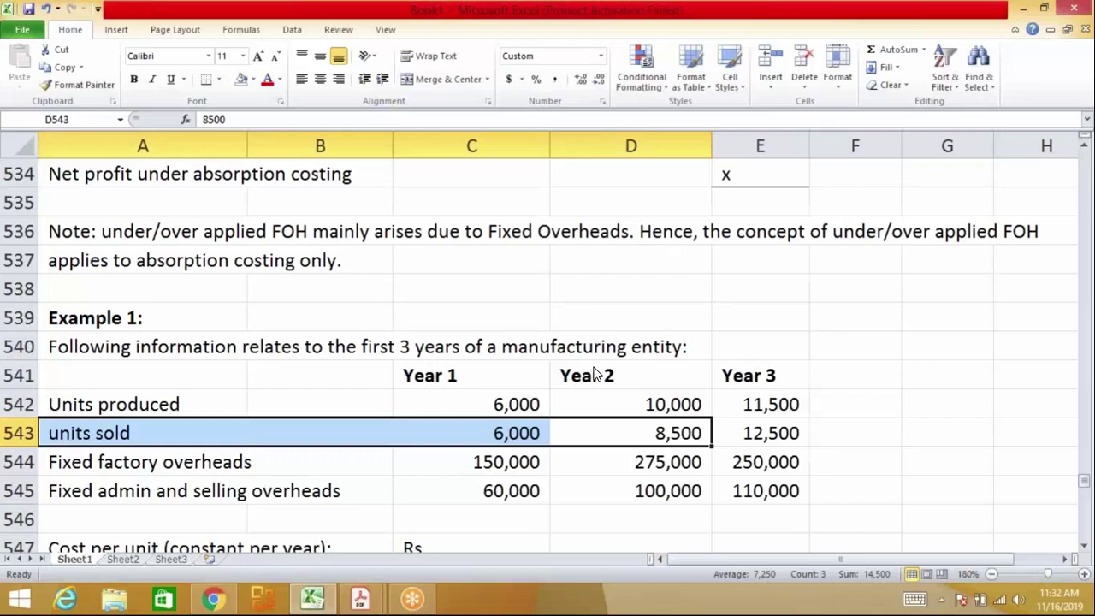
key("Page_Down")
key("Page_Down")
key("Page_Down")
key("Page_Down")
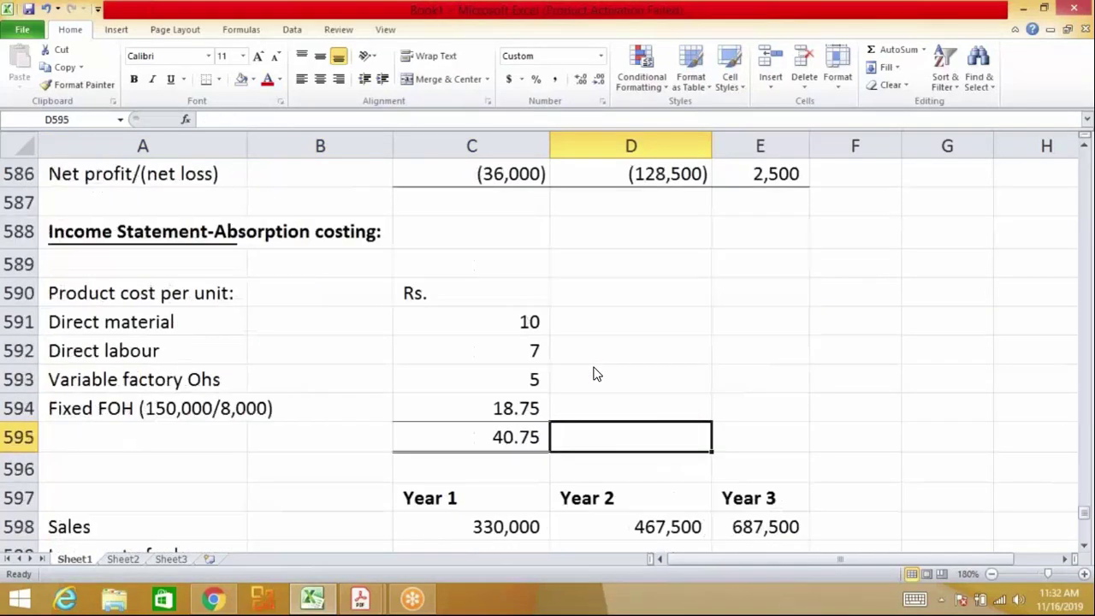
key("Page_Up")
key("Page_Up")
key("Page_Up")
key("Page_Up")
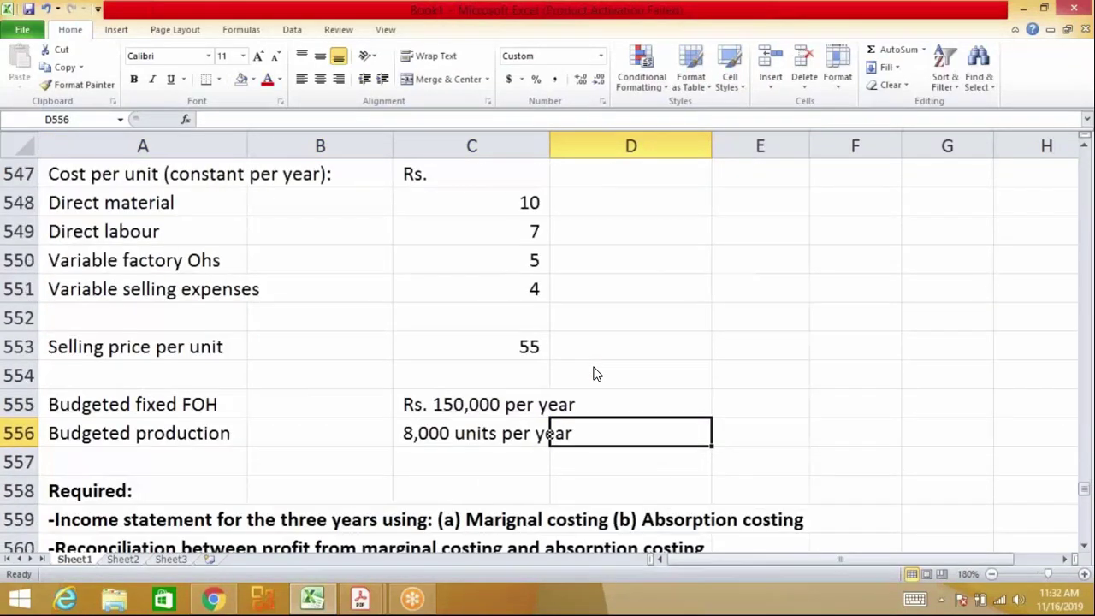
key("Down")
key("Down")
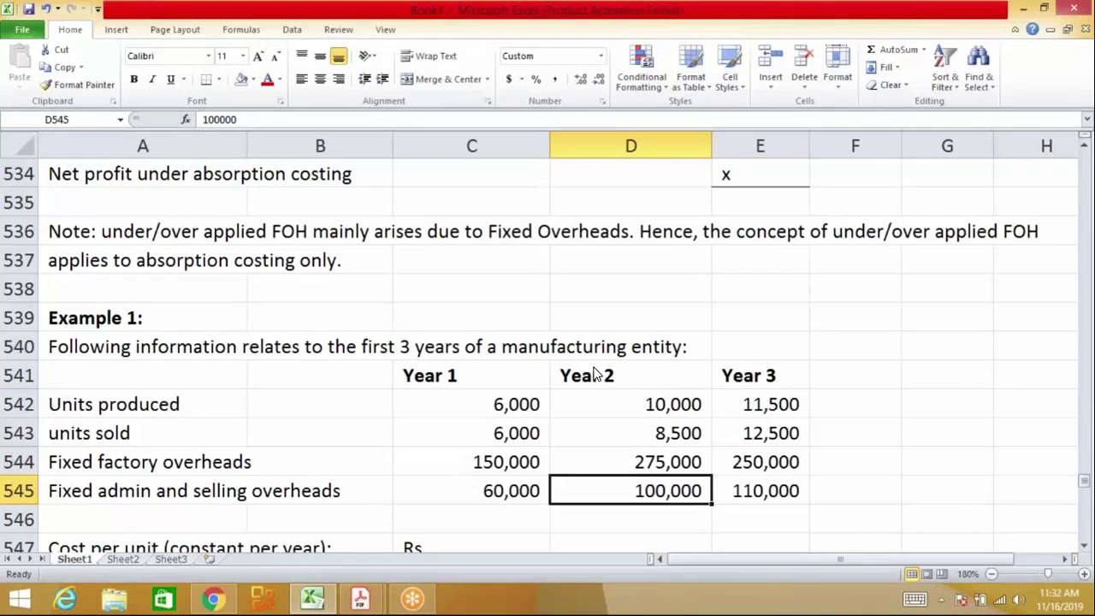
key("Page_Down")
key("Page_Down")
key("Page_Down")
key("Page_Down")
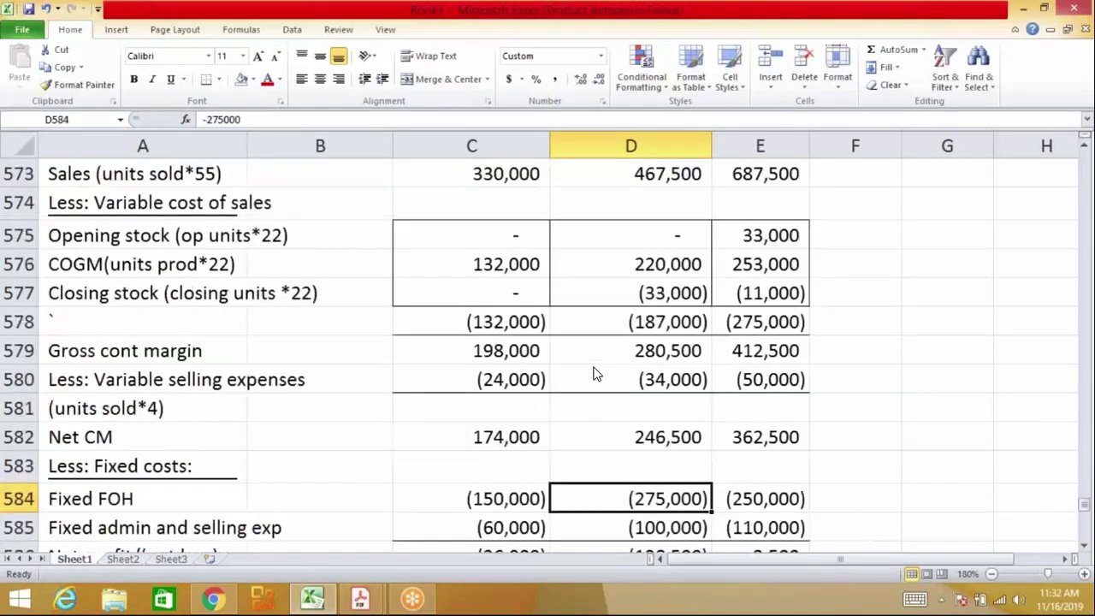
key("Page_Down")
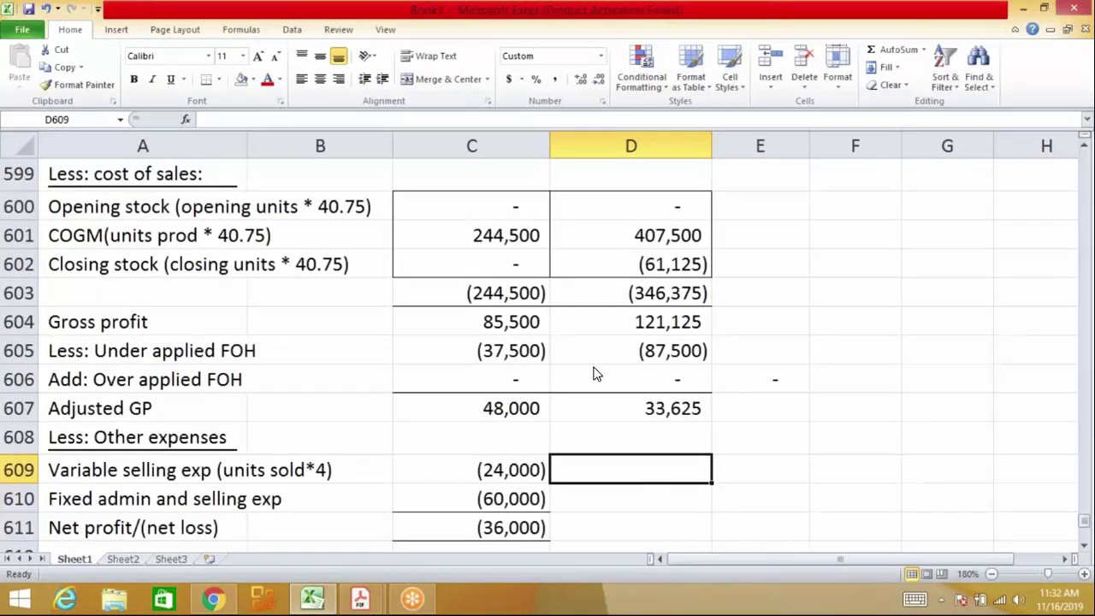
Enter the Year 2 variable selling expense as -8500*4 in D609 and the fixed admin and selling expense as -100000 in D610
type("-8500")
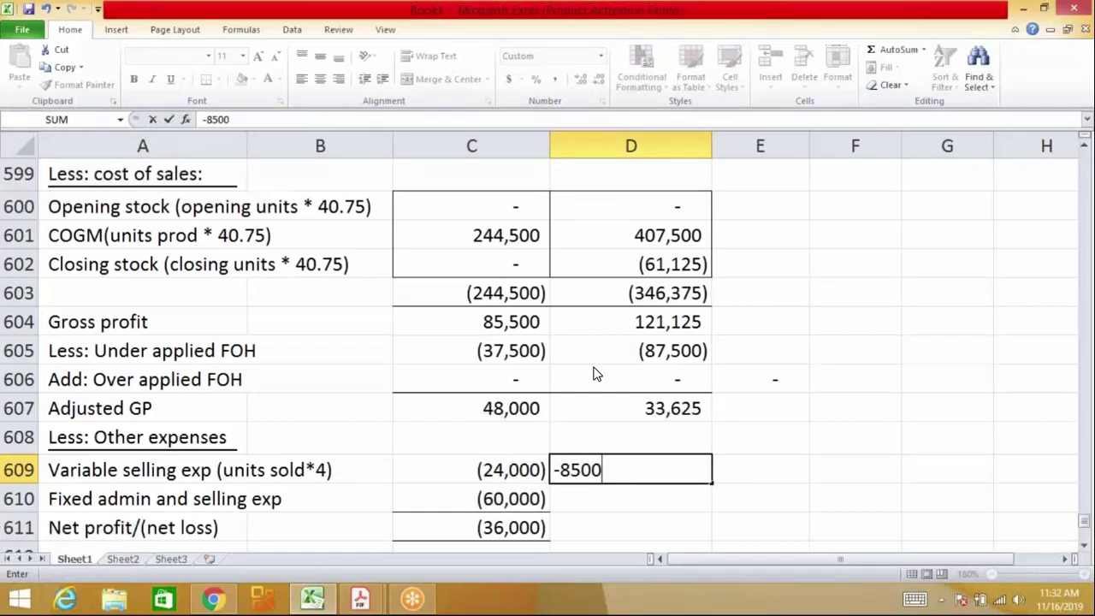
type("*4")
key("Return")
type("-")
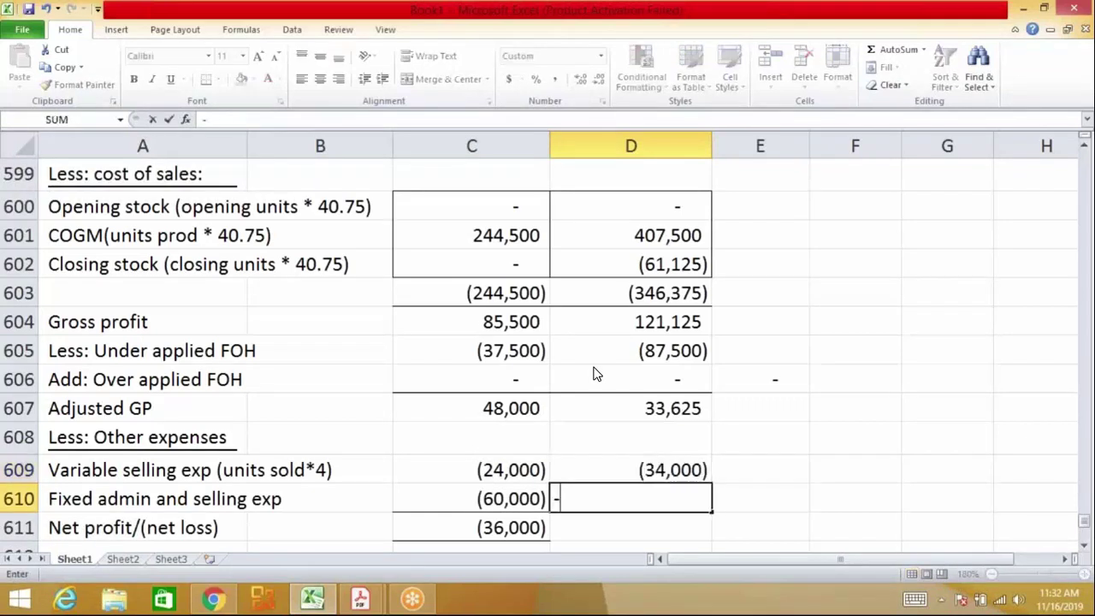
type("100000")
key("Return")
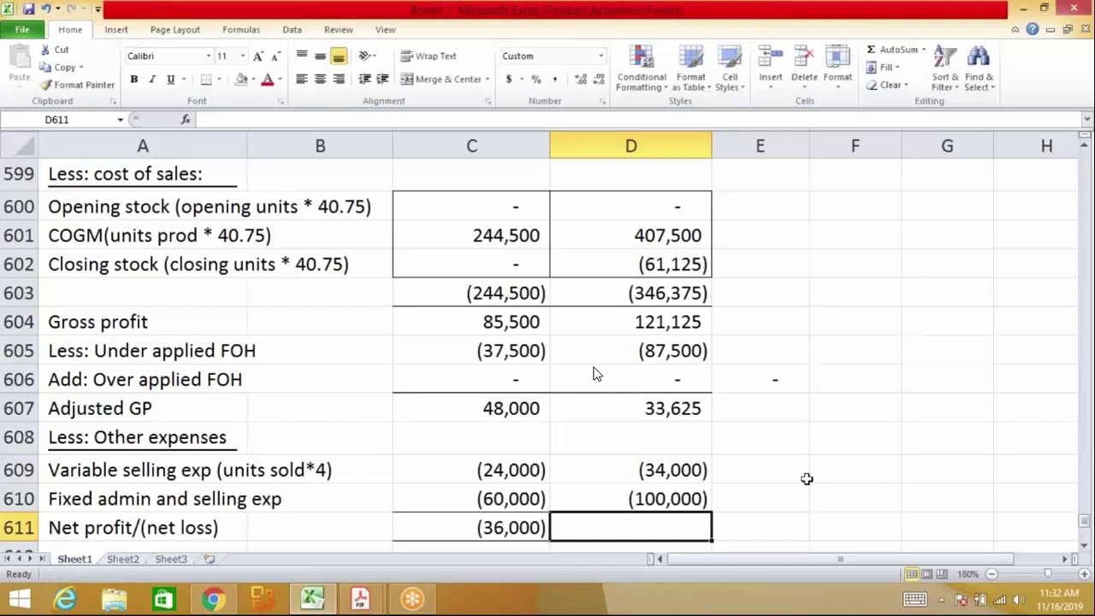
Calculate the Year 2 net profit/(net loss) in D611 with =SUM(D607:D610)
key("alt+equal")
key("Up")
key("Up")
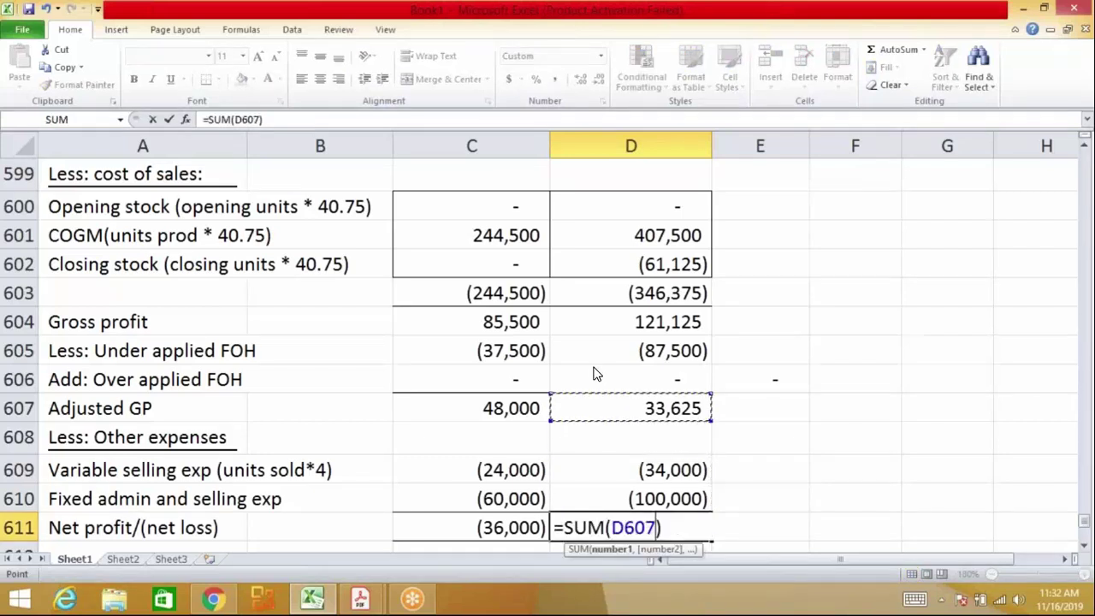
key("shift+Down")
key("shift+Down")
key("shift+Down")
key("Return")
key("Up")
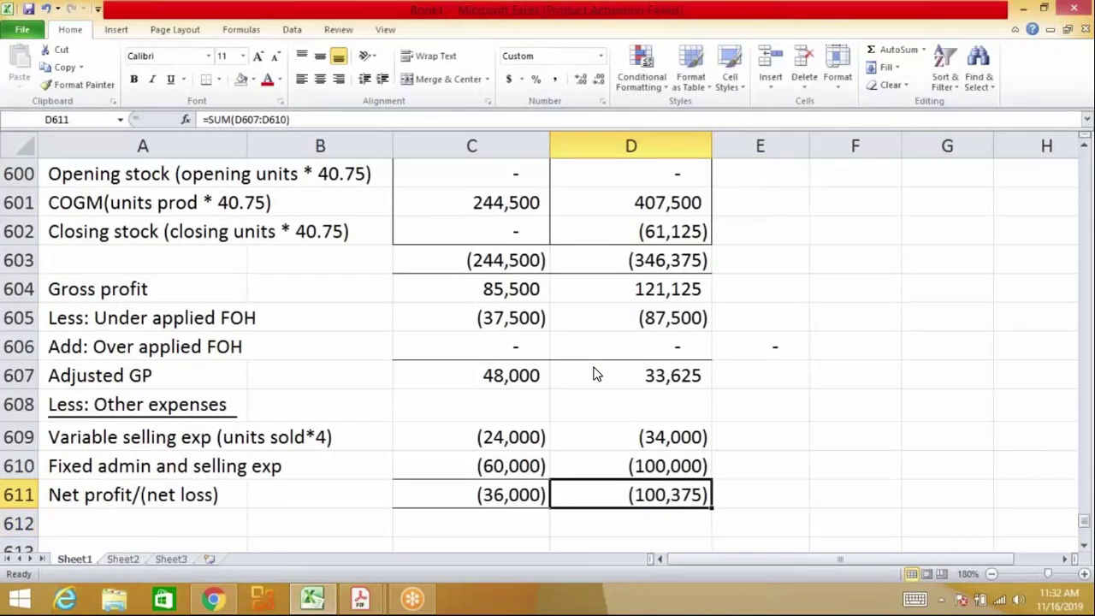
Apply a top and bottom border to the Year 2 net profit/(net loss) in D611
left_click(219, 78)
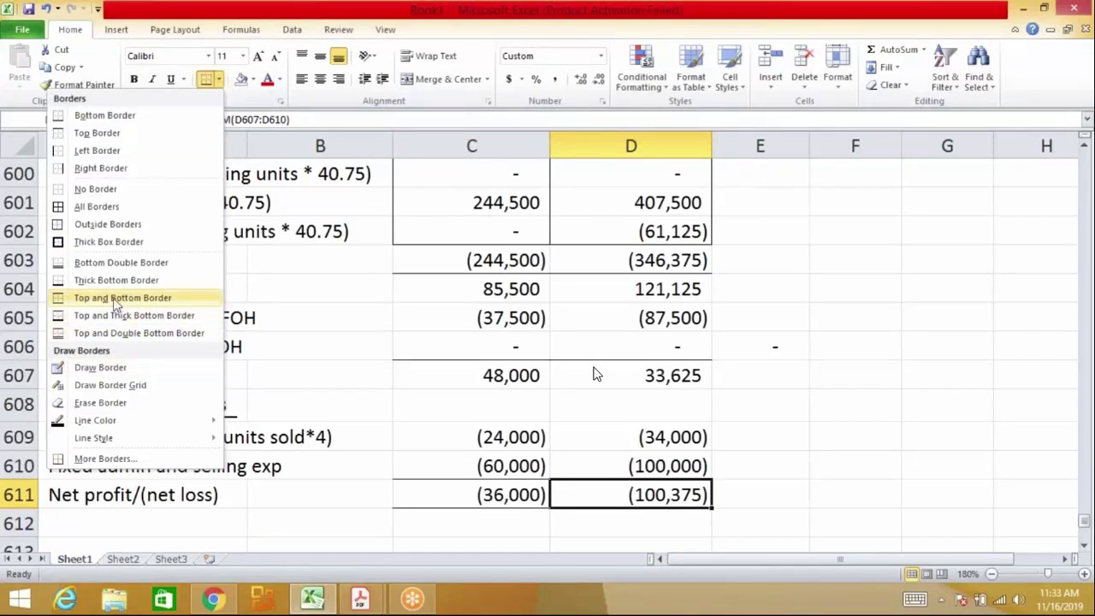
key("Escape")
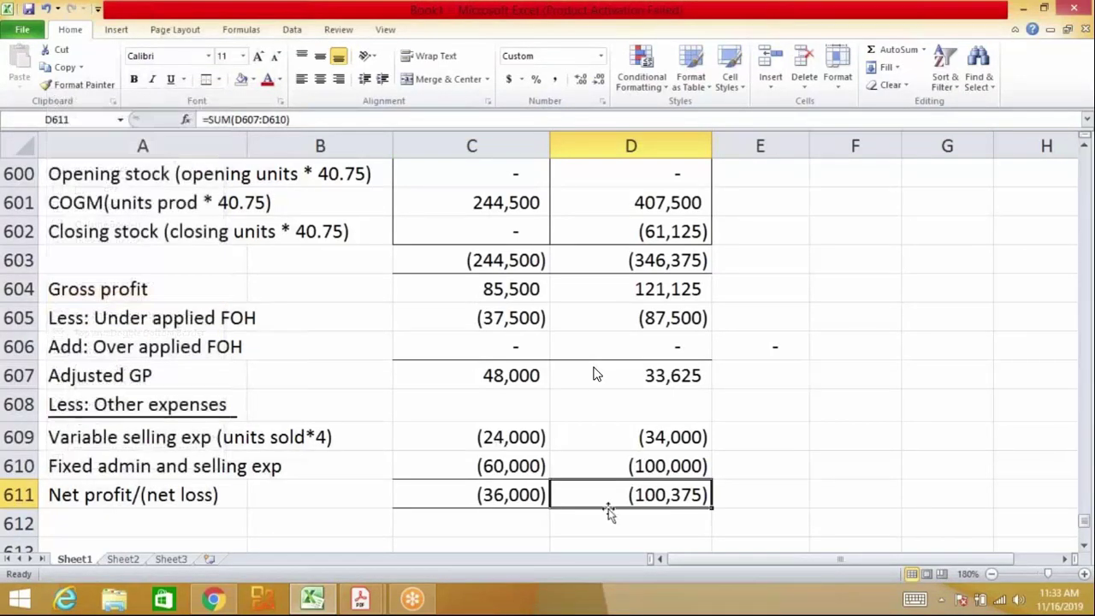
left_click(664, 532)
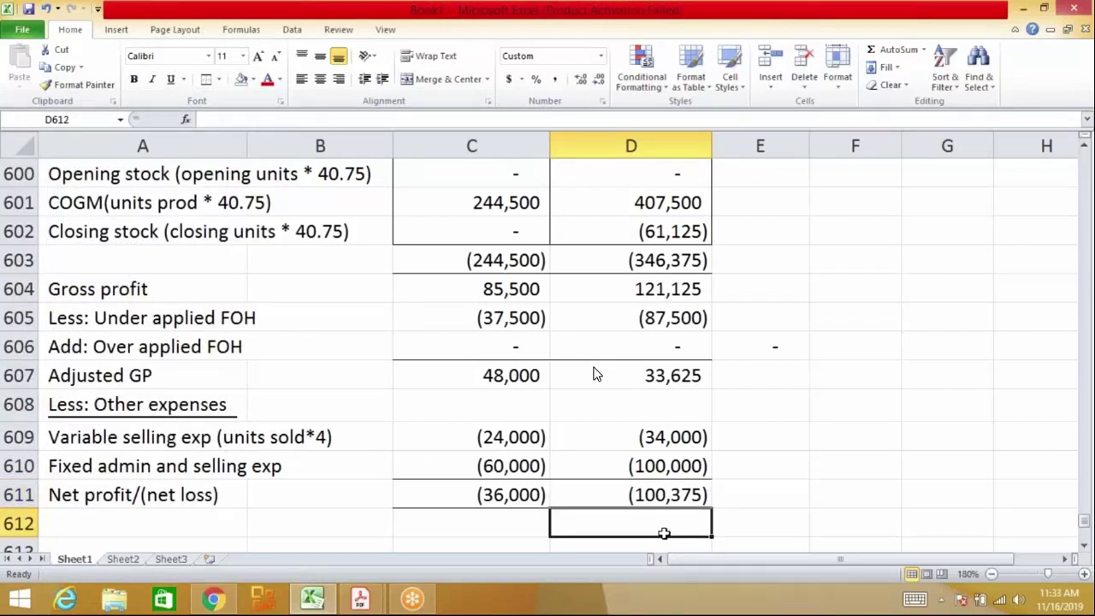
scroll(664, 532, "down", 1)
key("Up")
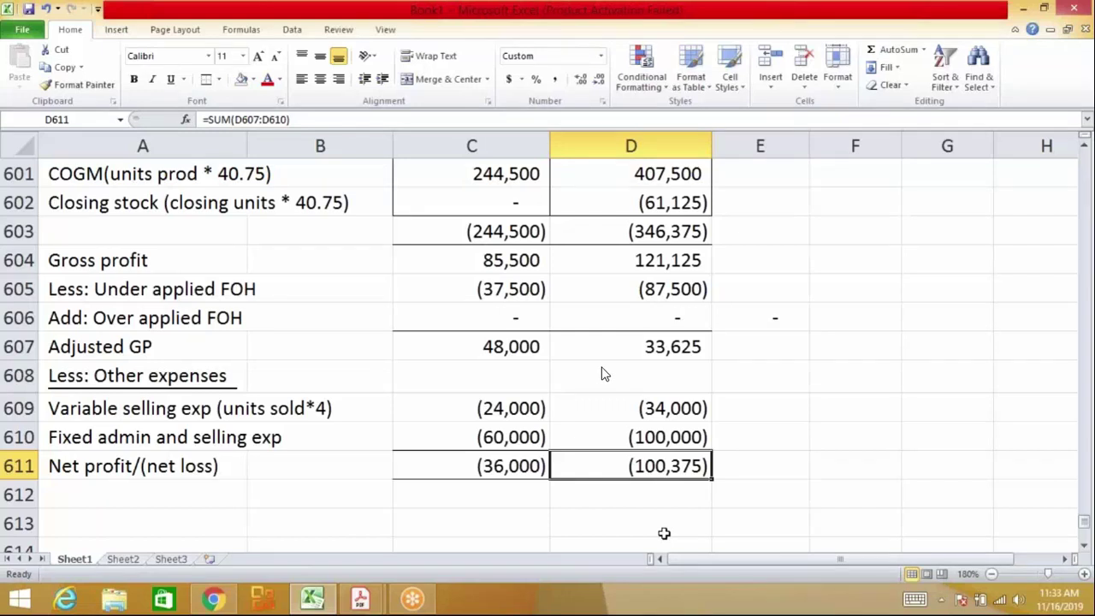
Enter the Year 3 opening stock in E600 as the negated Year 2 closing stock, =-D602
key("Right")
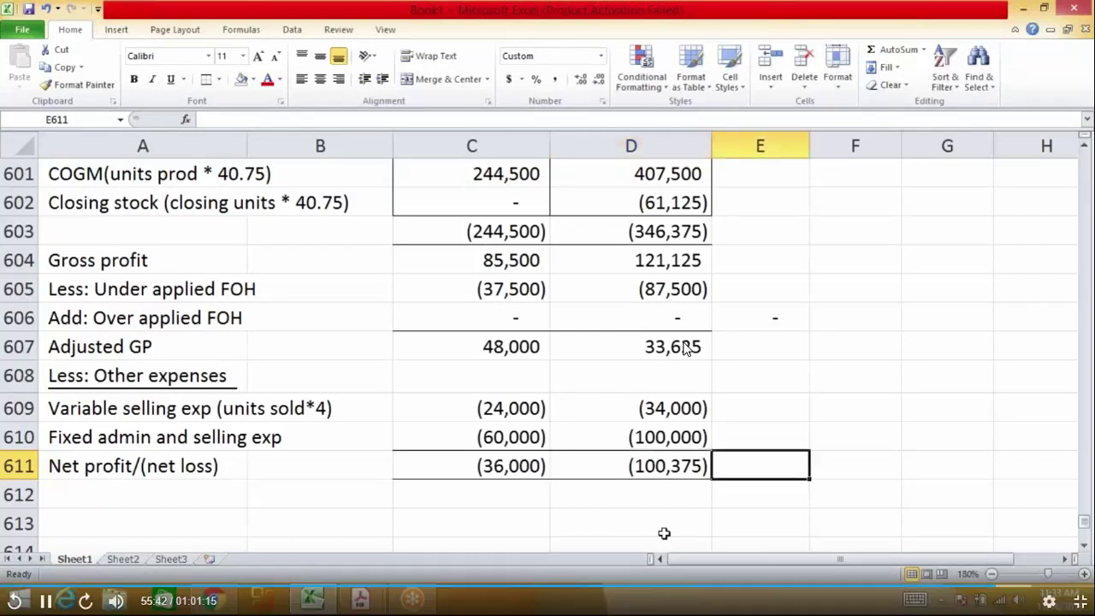
key("Up")
key("Up")
key("Up")
key("Up")
key("Up")
key("Up")
key("Up")
key("Up")
key("Up")
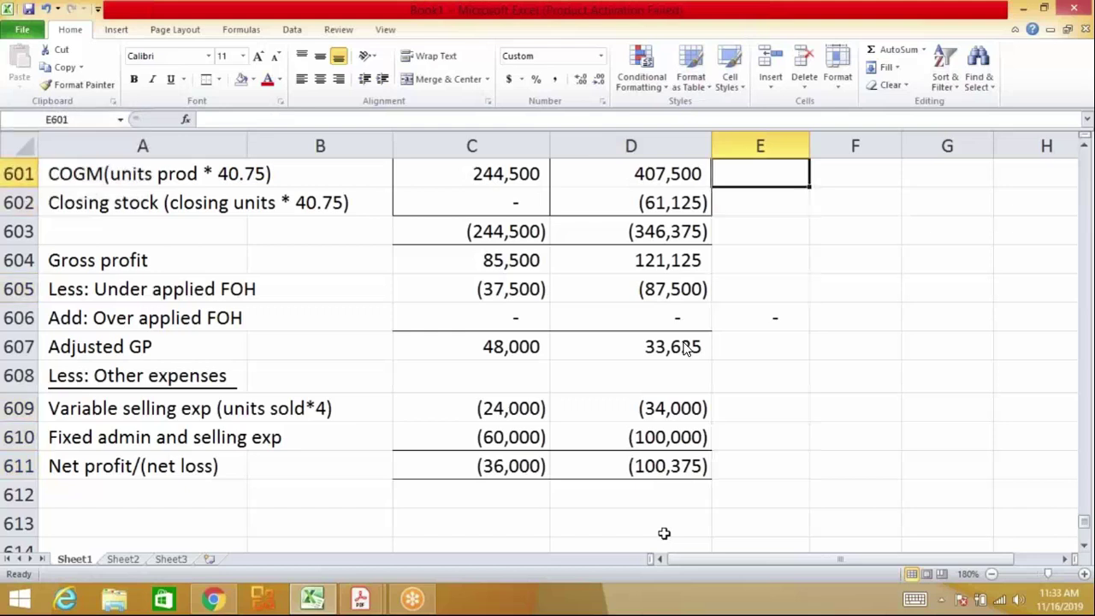
key("Up")
key("Up")
key("Up")
key("Up")
key("Up")
key("Up")
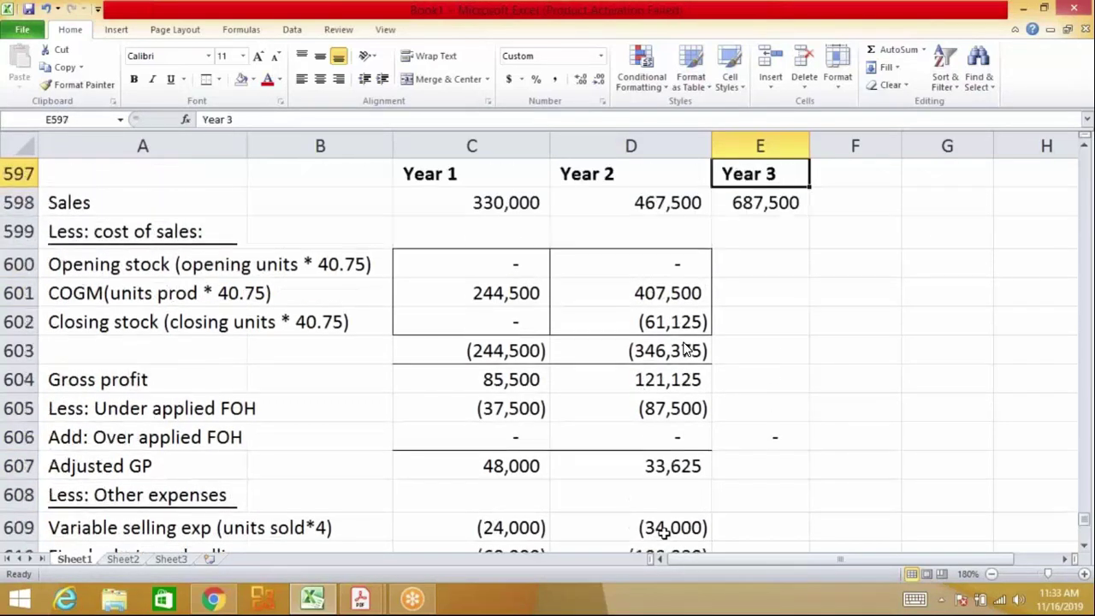
key("Down")
key("Down")
key("Down")
key("Down")
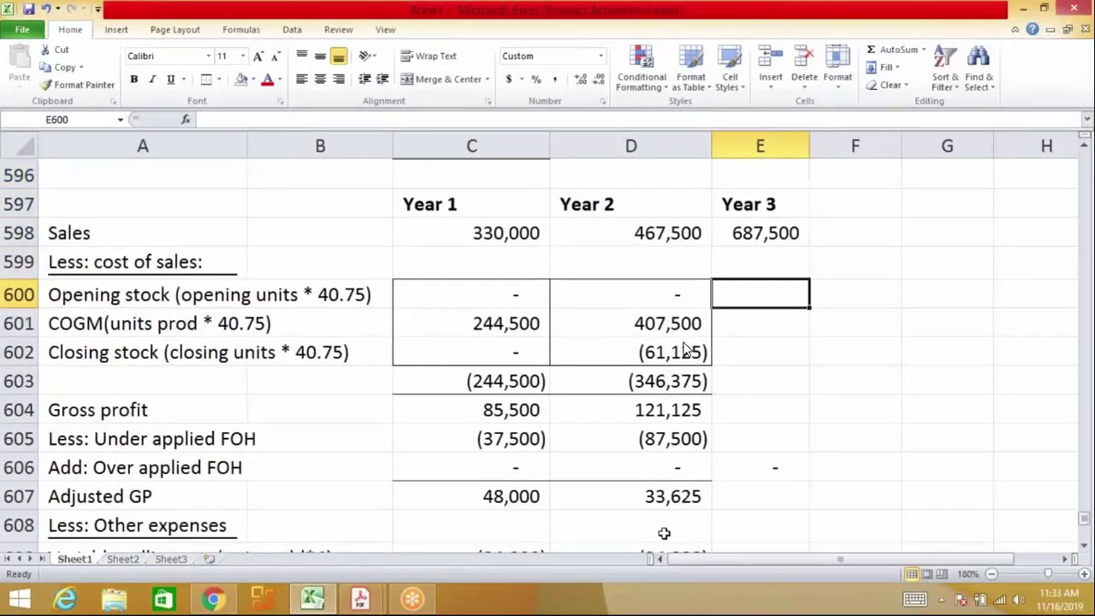
type("-")
left_click(684, 349)
key("Return")
key("Up")
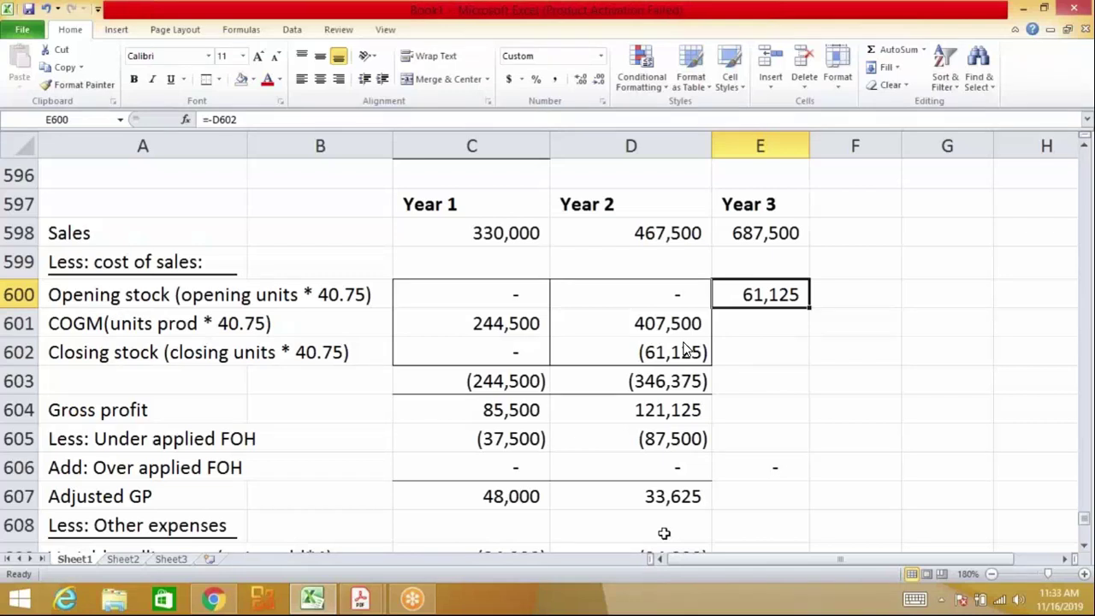
Look up the Year 3 units produced and units sold in the Example 1 data
key("Page_Up")
key("Page_Up")
key("Page_Up")
key("Page_Up")
key("Page_Up")
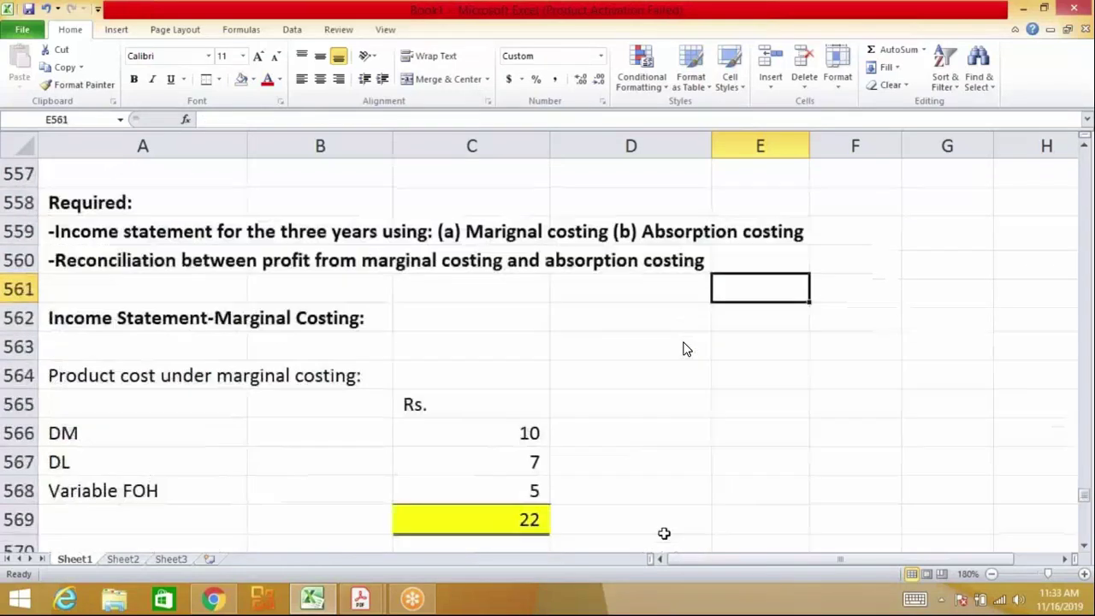
key("Down")
key("Down")
key("Down")
key("Down")
key("Down")
key("Down")
key("Down")
key("Down")
key("Down")
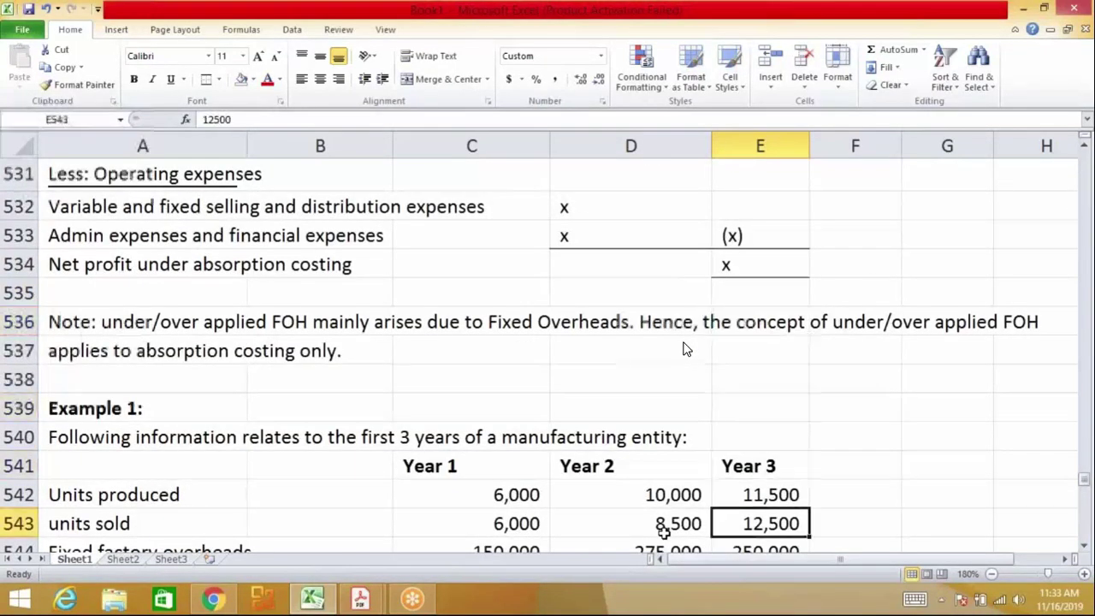
key("Up")
key("Up")
key("shift+Left")
key("shift+Left")
key("shift+Left")
key("shift+Left")
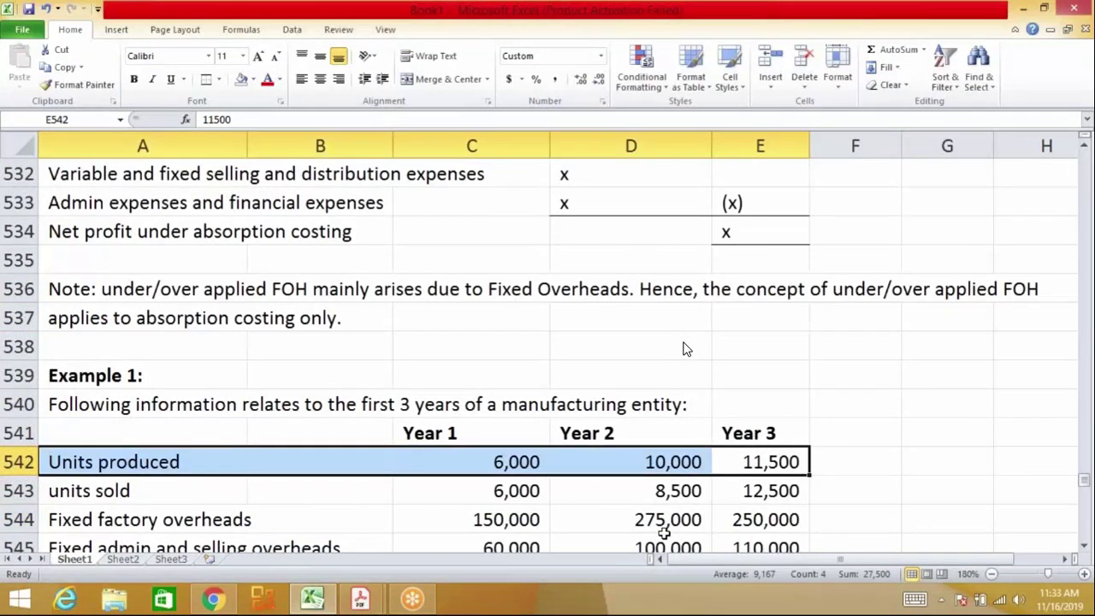
Enter the Year 3 COGM in E601 as =11500*40.75
key("Page_Down")
key("Page_Down")
key("Page_Down")
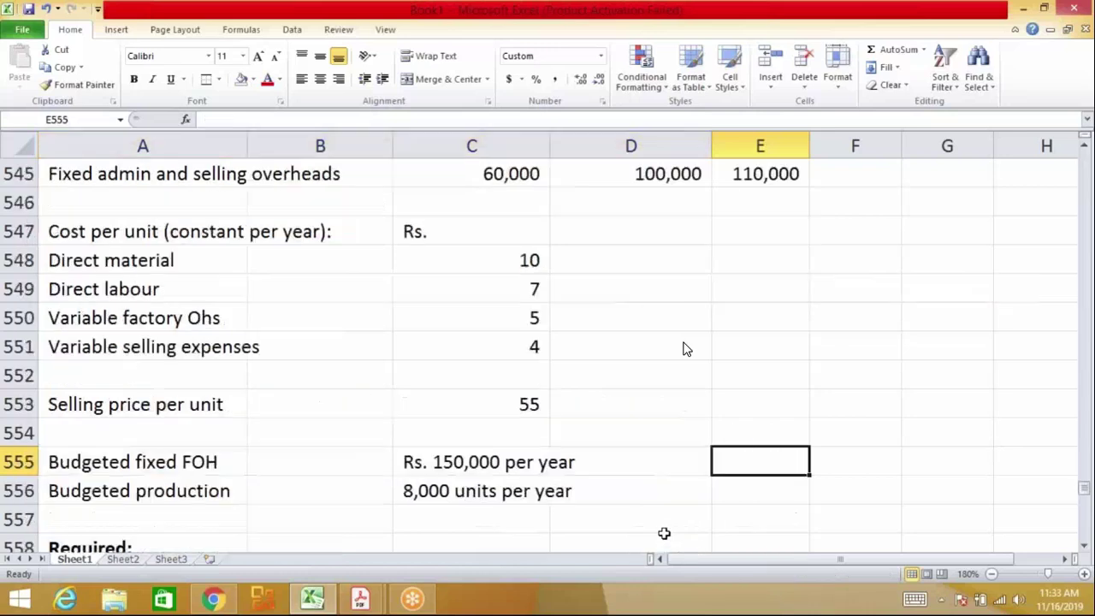
key("Down")
key("Down")
key("Down")
key("Down")
key("Down")
key("Down")
key("Down")
key("Down")
key("Down")
key("Down")
key("Down")
key("Down")
key("Down")
key("Down")
key("Down")
key("Down")
key("Down")
key("Down")
key("Down")
key("Down")
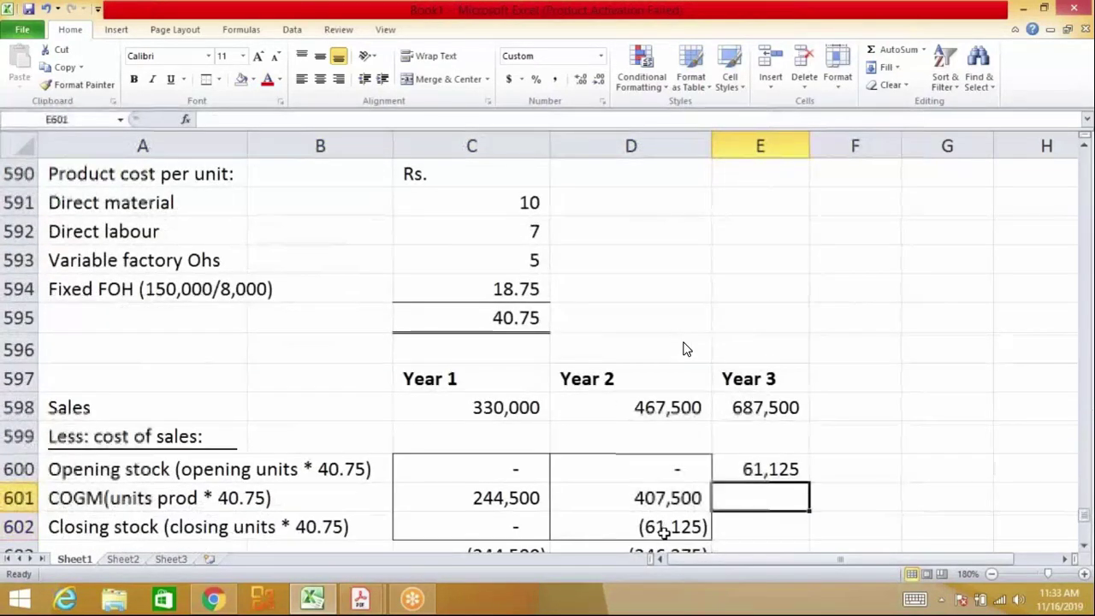
type("=11500")
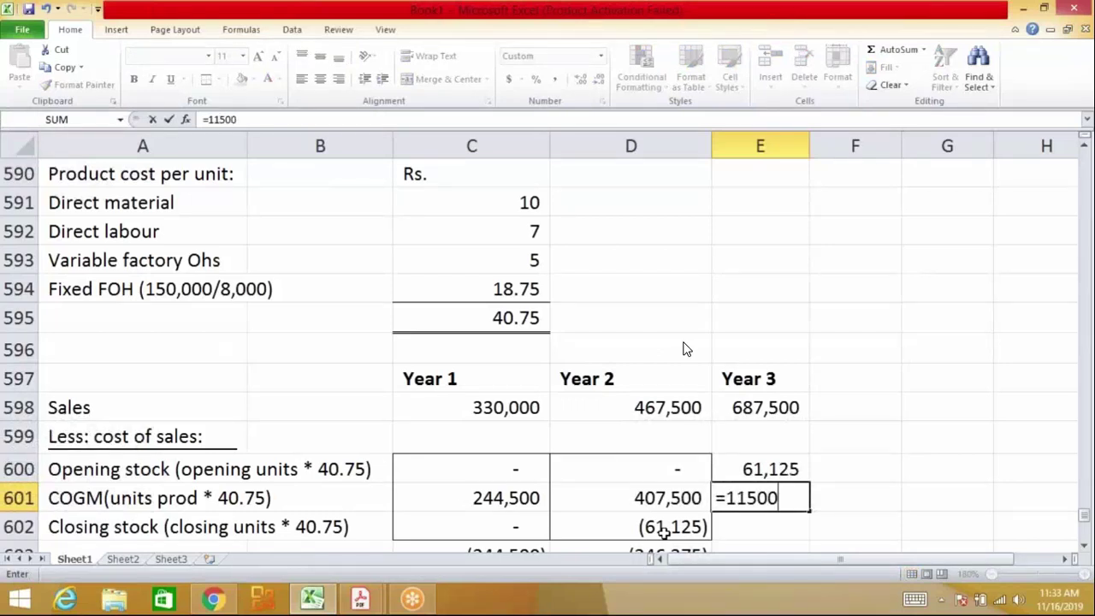
type("*40.76")
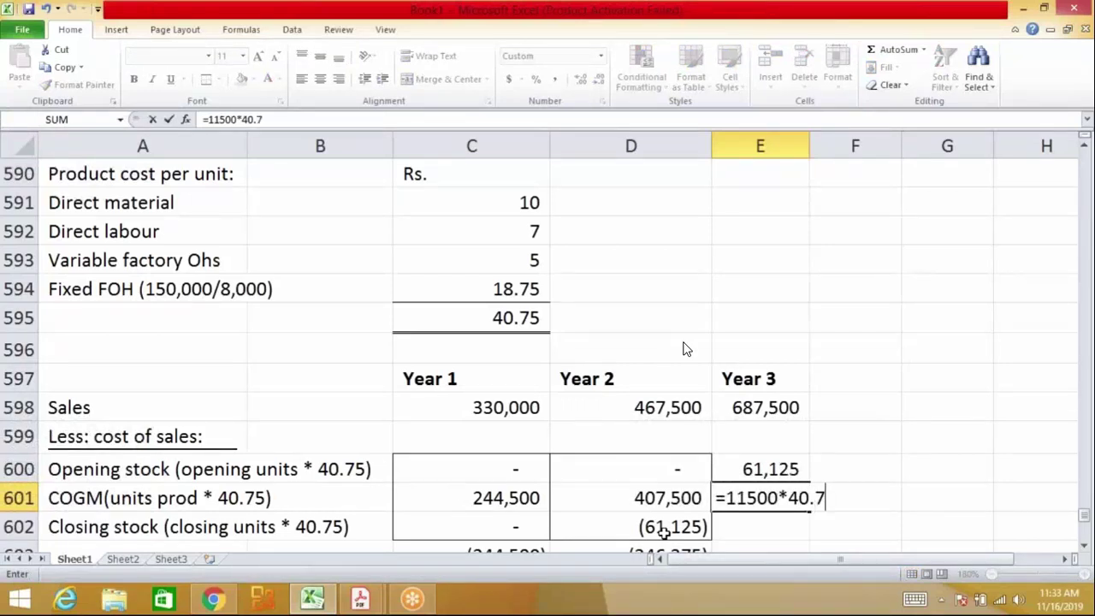
key("BackSpace")
type("5")
key("Return")
Enter the Year 3 closing stock in E602 as -500*40.75
key("Return")
key("Return")
key("Return")
key("Up")
key("Up")
key("Up")
type("-")
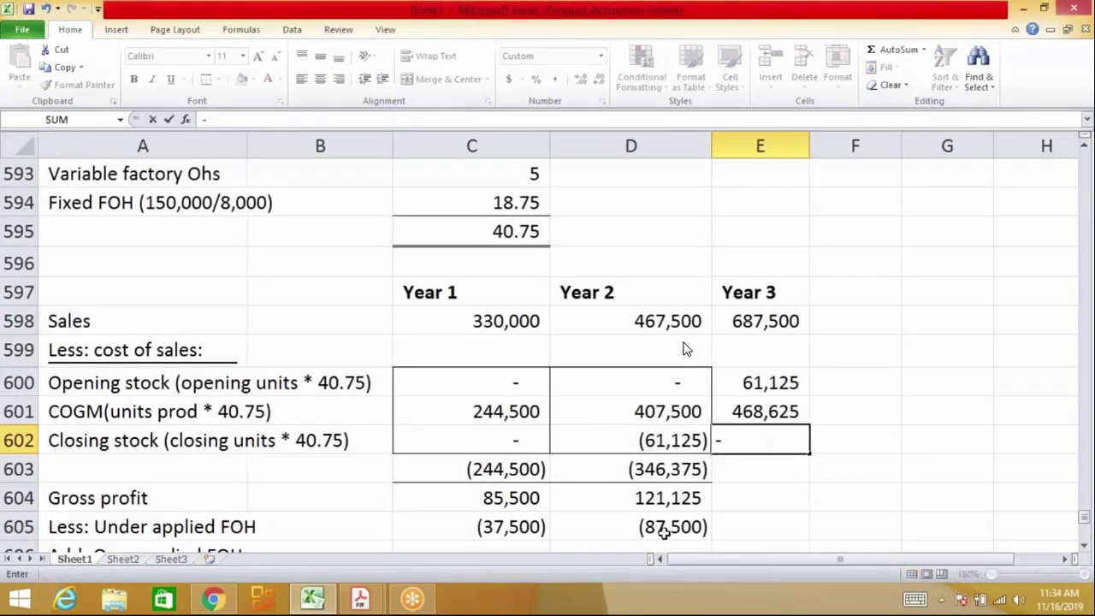
type("500*")
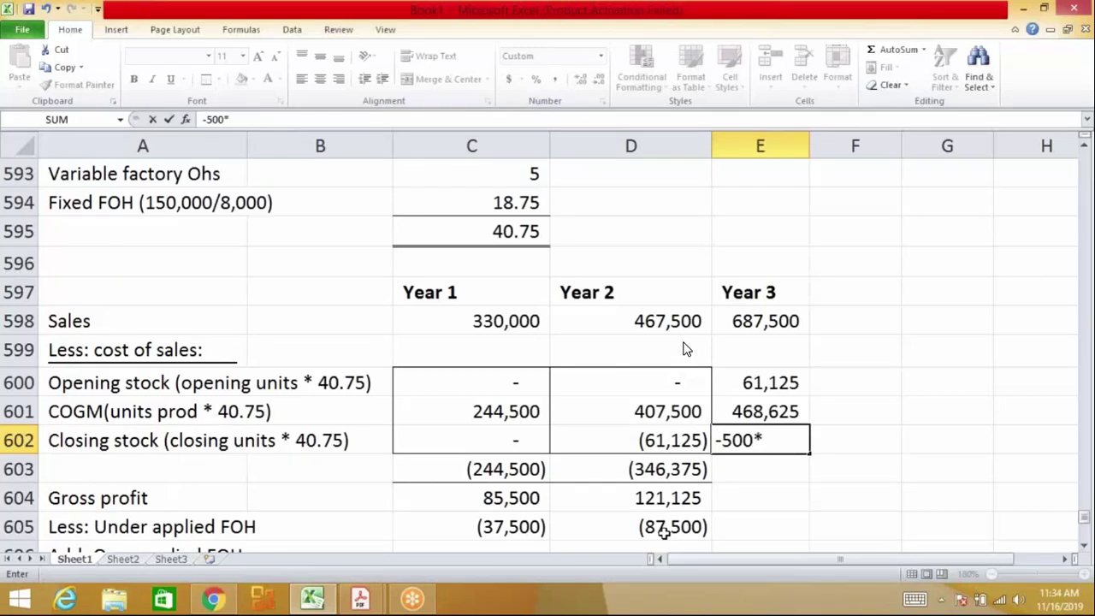
type("40.75")
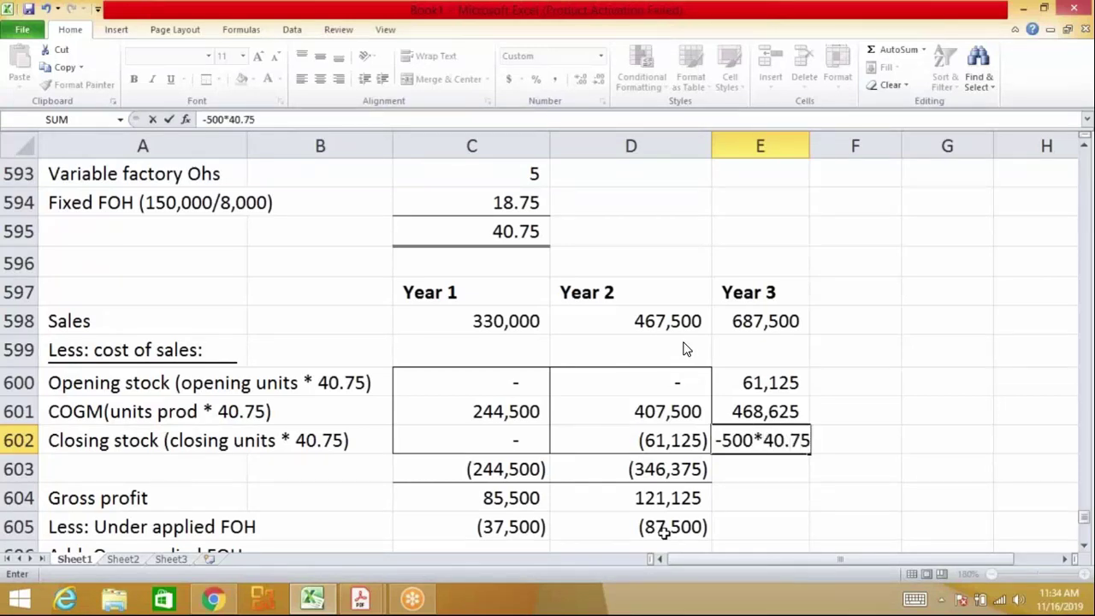
key("Return")
Apply outside borders around the Year 3 opening stock, COGM and closing stock in E600:E602
key("Up")
key("Up")
key("Up")
key("shift+Down")
key("shift+Down")
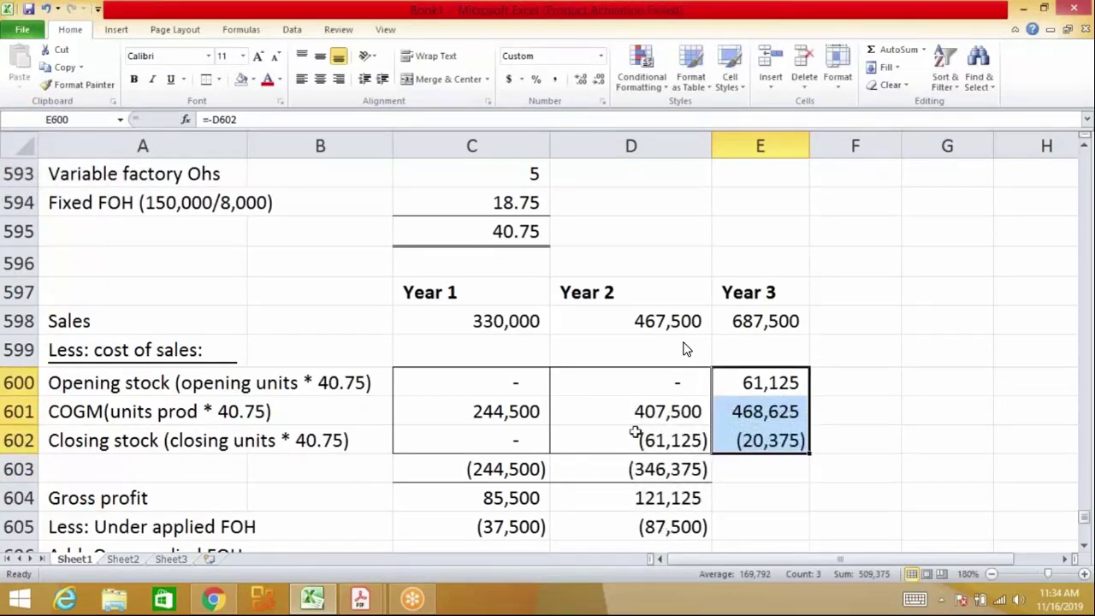
left_click(219, 79)
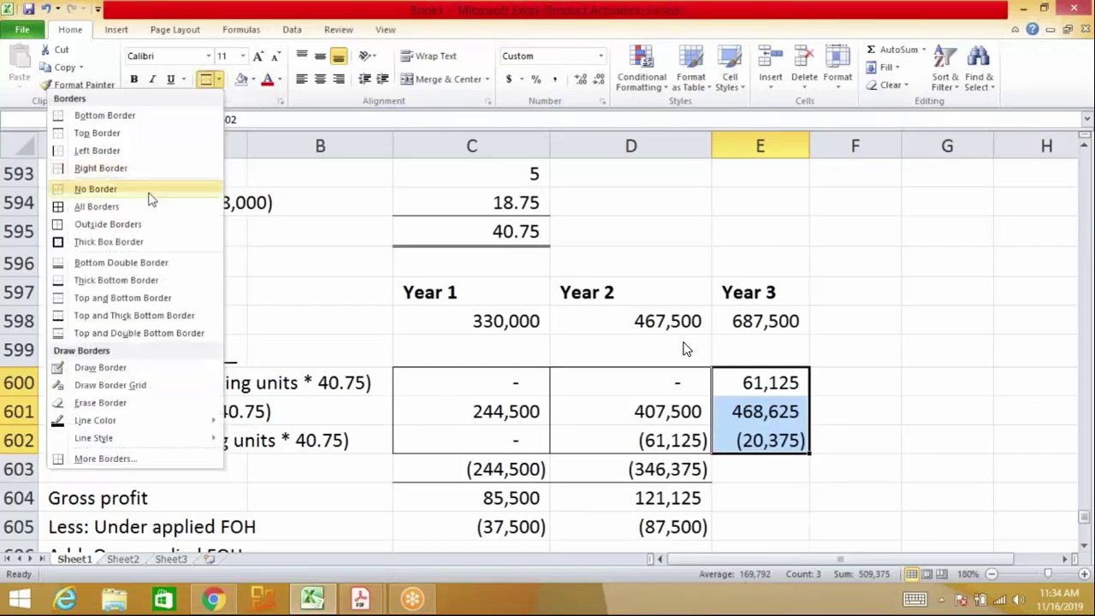
left_click(137, 223)
Calculate the Year 3 cost of sales in E603 with =-SUM(E600:E602) and give the cell a bottom border
key("Down")
key("Down")
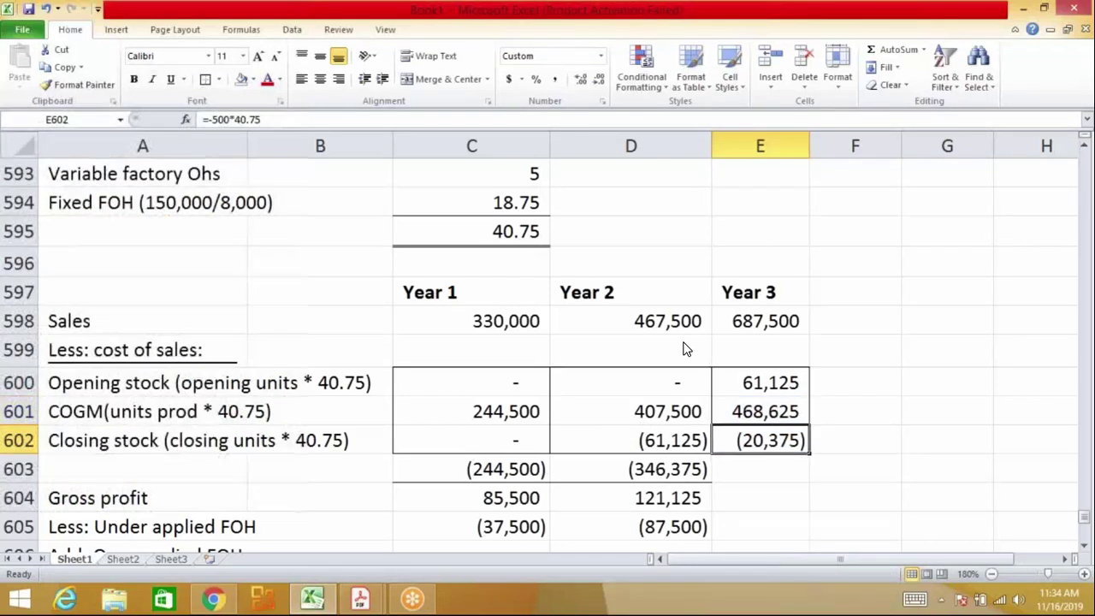
key("Down")
type("-sum(")
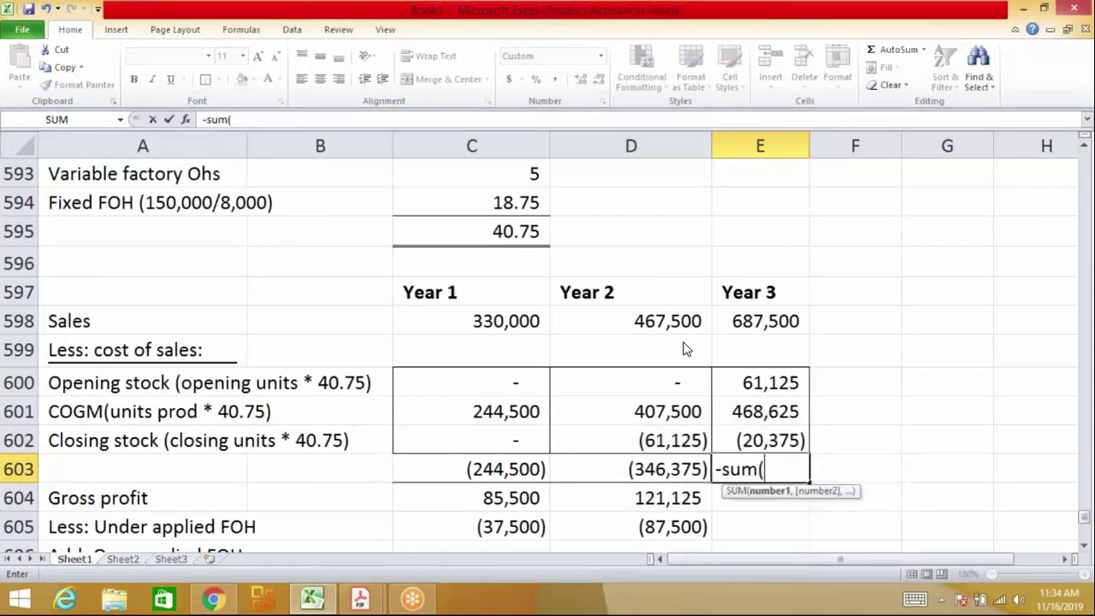
key("Up")
key("shift+Up")
key("shift+Up")
key("Return")
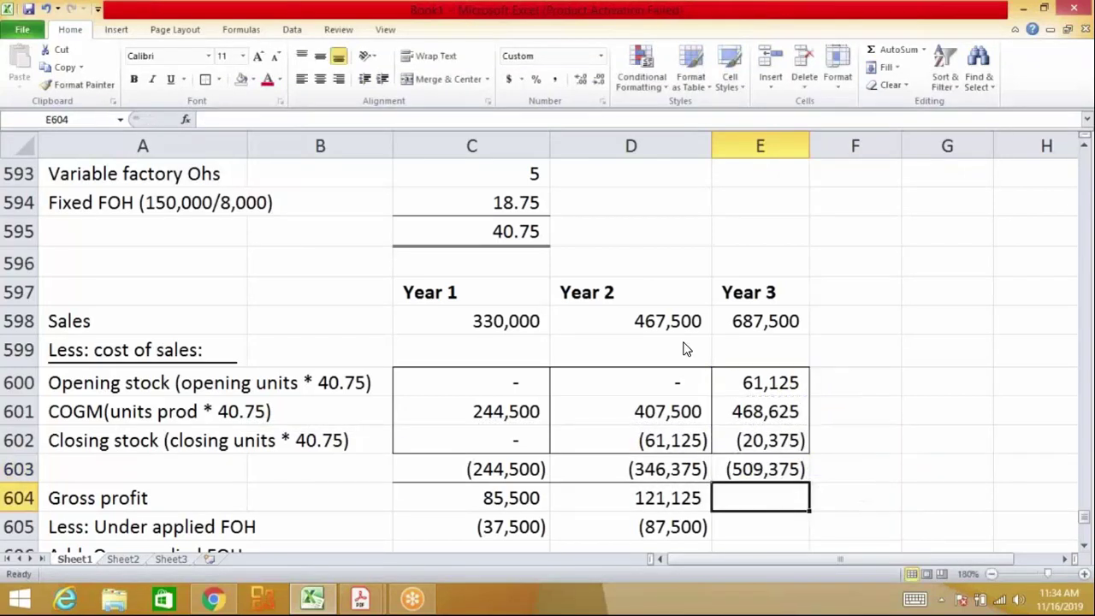
key("Up")
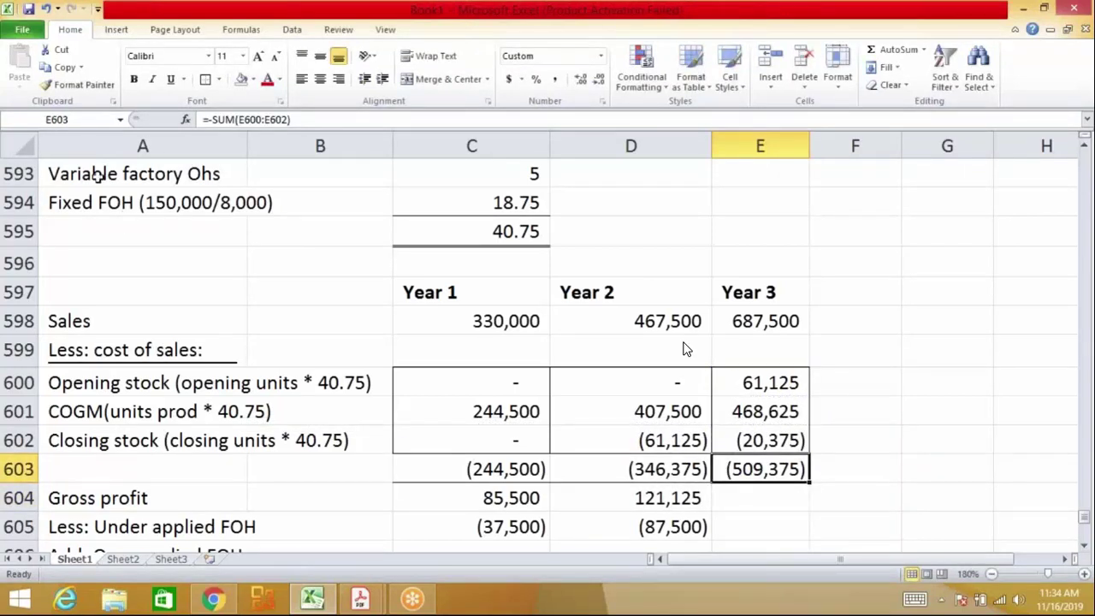
left_click(219, 80)
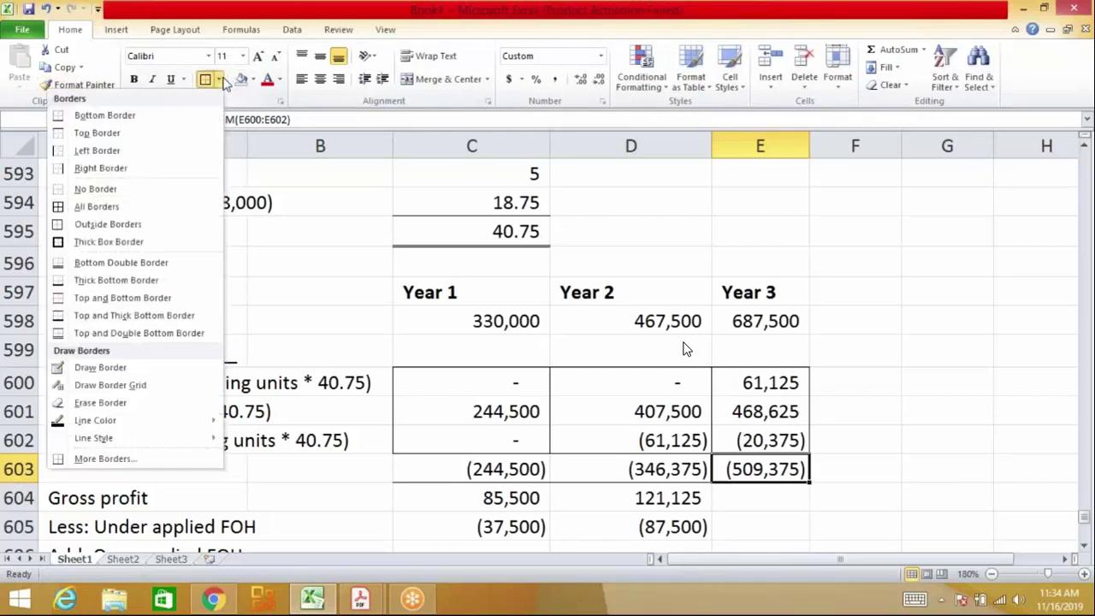
left_click(156, 117)
Calculate the Year 3 gross profit in E604 with =E598+E603
key("Down")
type("=")
key("Up")
key("Up")
key("Up")
key("Up")
key("Up")
key("Up")
type("+")
key("Up")
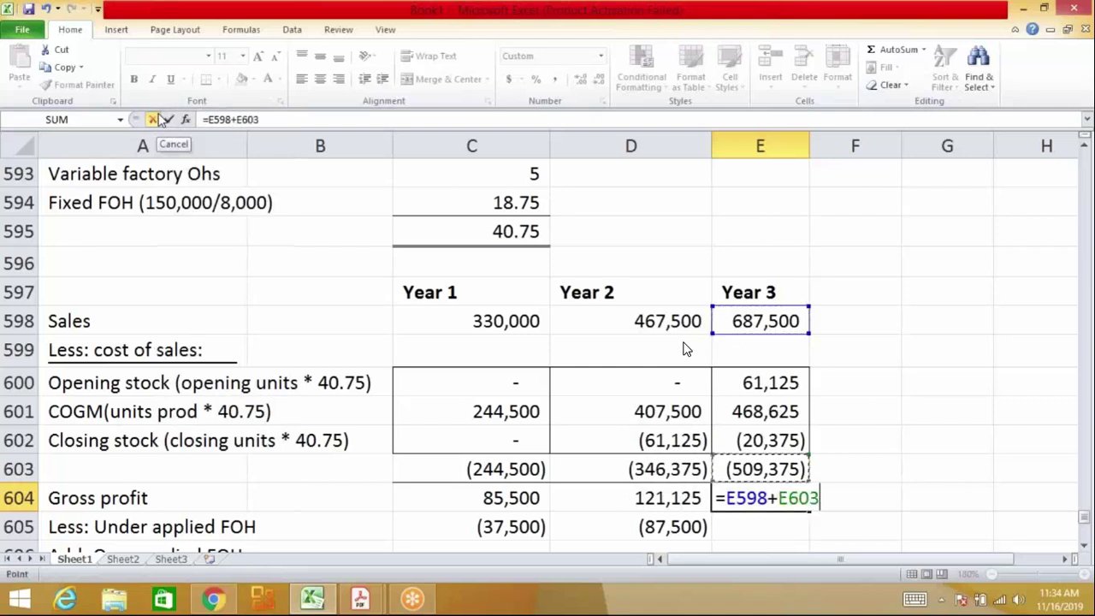
key("Return")
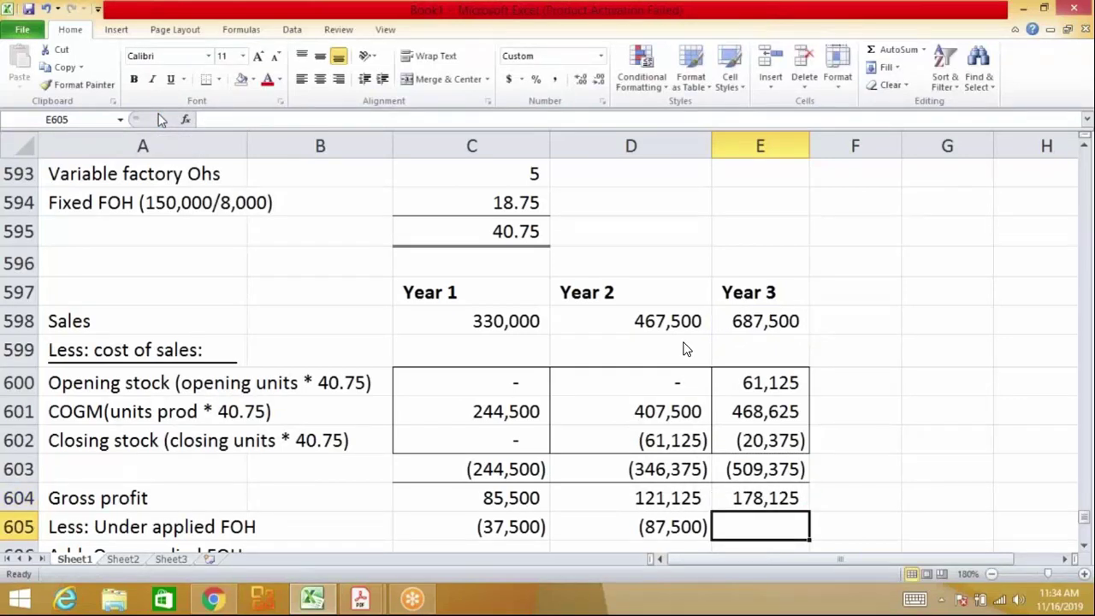
Enter the Year 3 under applied FOH in E605 as a deduction linked to the FOH working, -E623
type("-")
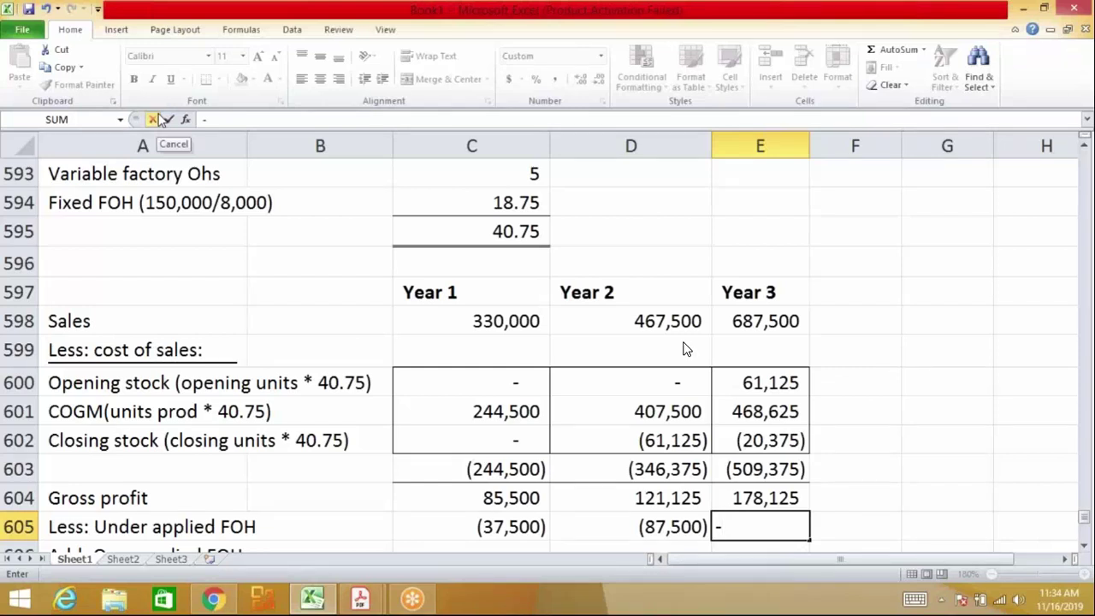
key("Down")
key("Down")
key("Down")
key("Down")
key("Down")
key("Down")
key("Down")
key("Down")
key("Down")
key("Down")
key("Down")
key("Down")
key("Down")
key("Down")
key("Down")
key("Down")
key("Down")
key("Down")
key("Down")
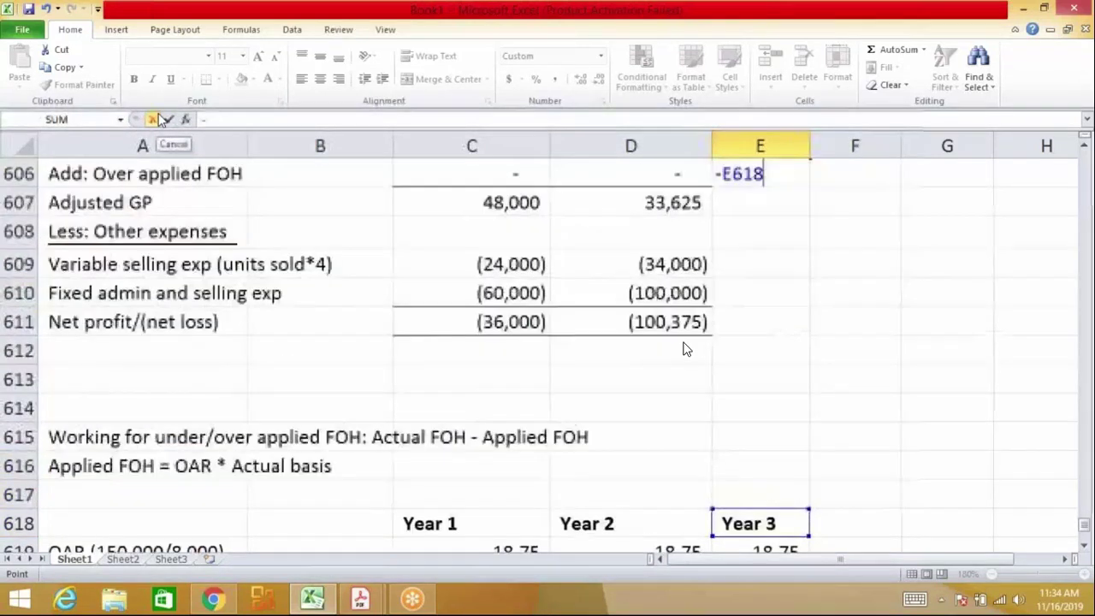
key("Up")
key("Up")
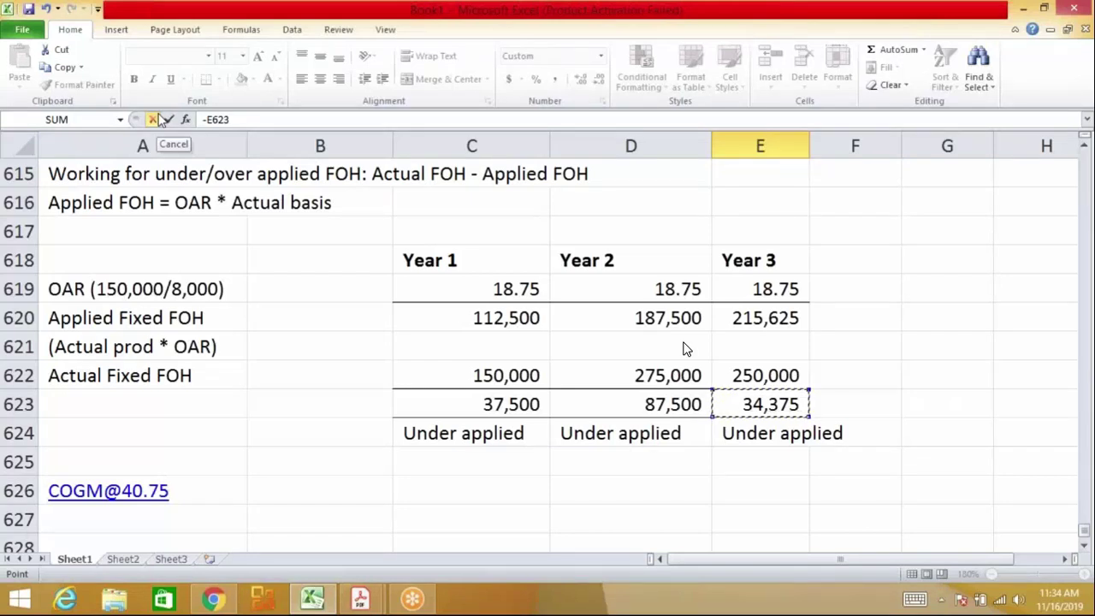
key("Return")
Review the Year 3 column from the cost of sales figures down to the over applied FOH in E606
key("Up")
key("Up")
key("Up")
key("Up")
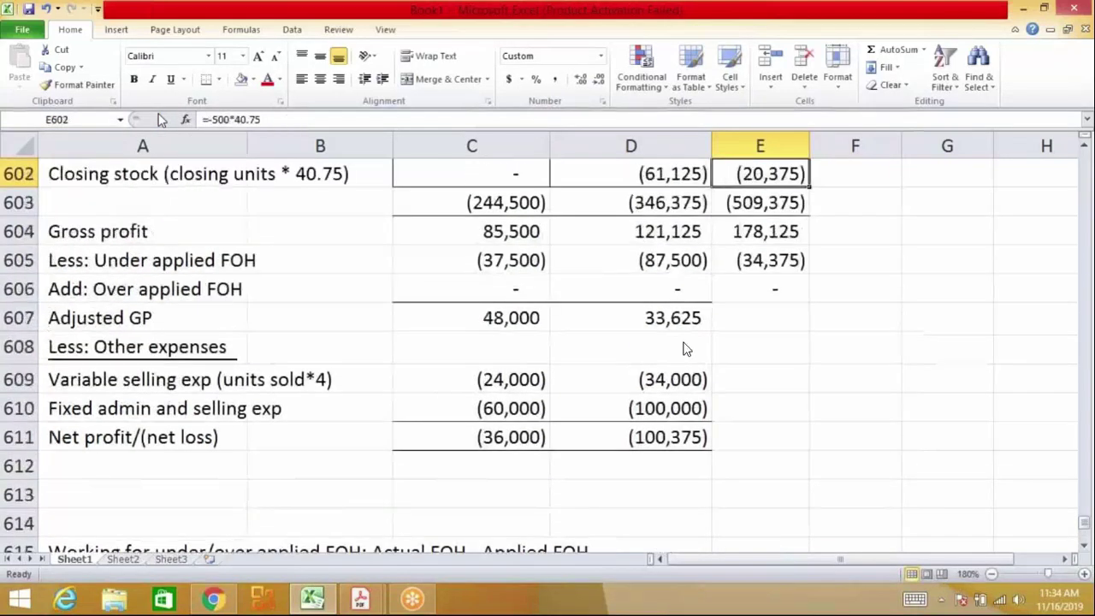
key("Up")
key("Up")
key("Up")
key("Down")
key("Down")
key("Down")
key("Down")
key("Down")
key("Down")
key("Down")
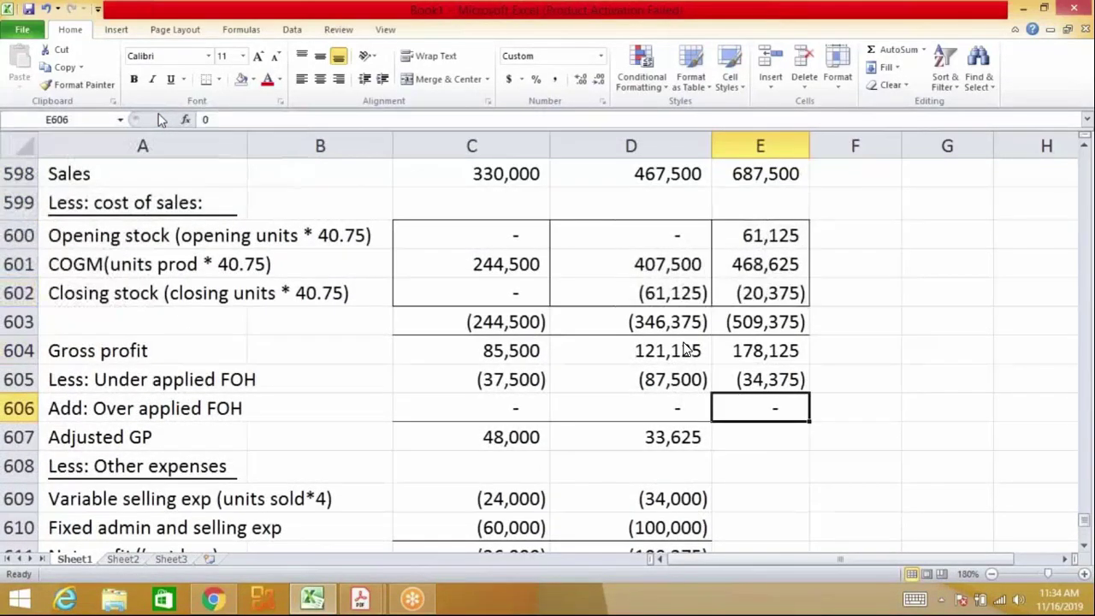
Calculate the Year 3 adjusted gross profit in E607 with =SUM(E604:E606)
key("Up")
key("Down")
key("Down")
type("=SUM(")
key("Up")
key("Up")
key("Up")
key("Up")
key("Up")
key("Up")
key("Down")
key("Down")
key("Down")
key("Down")
key("Up")
key("shift+Down")
key("shift+Down")
key("Return")
key("Up")
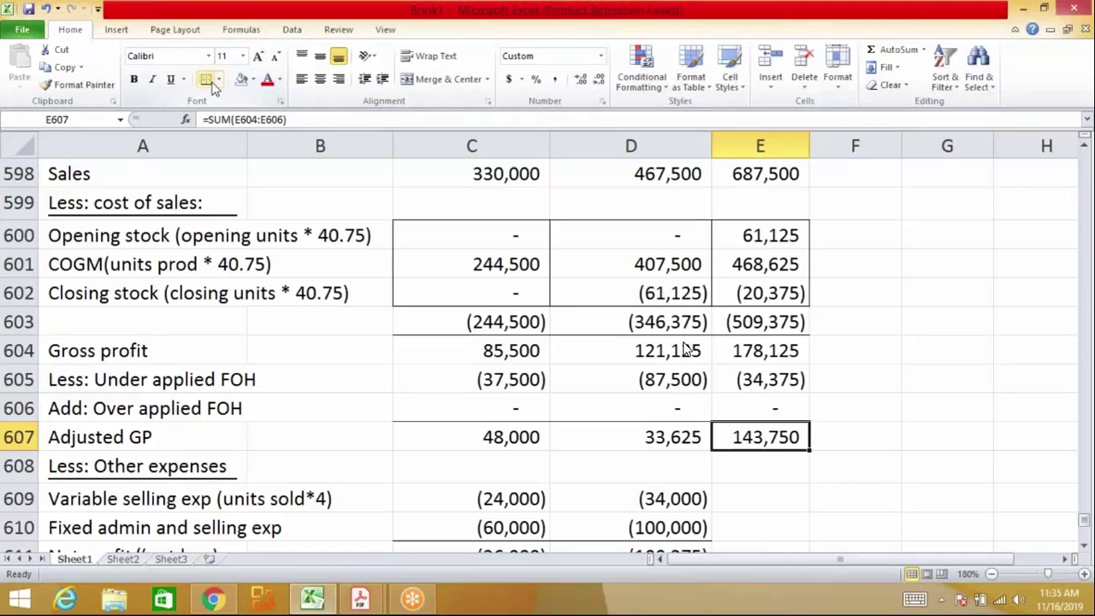
Enter the Year 3 variable selling expense in E609 as a deduction of units sold times 4, -12500*4
key("Down")
key("Down")
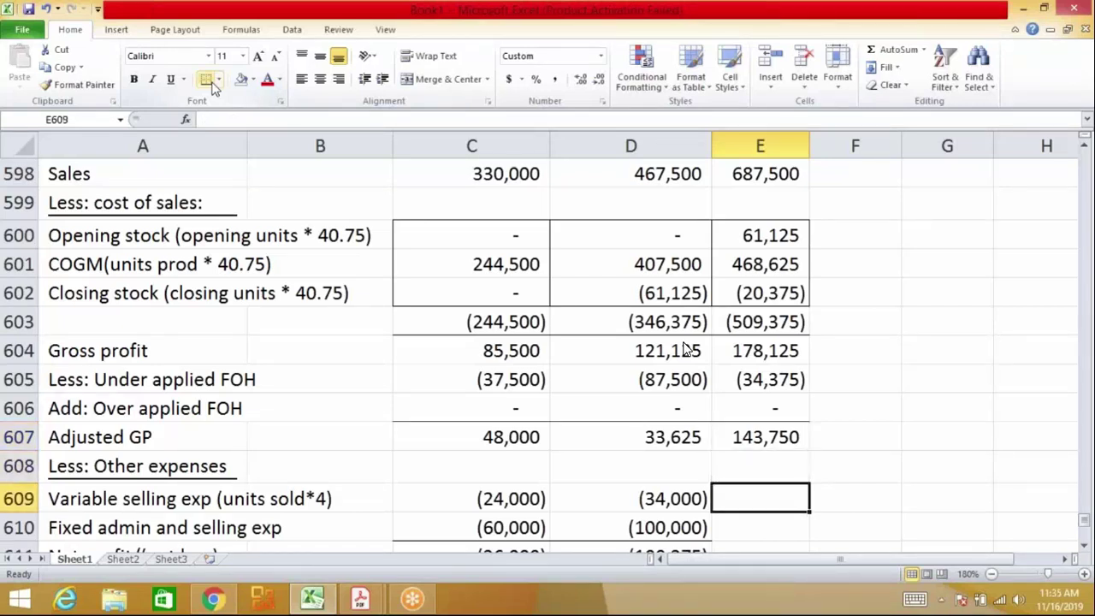
type("-12500")
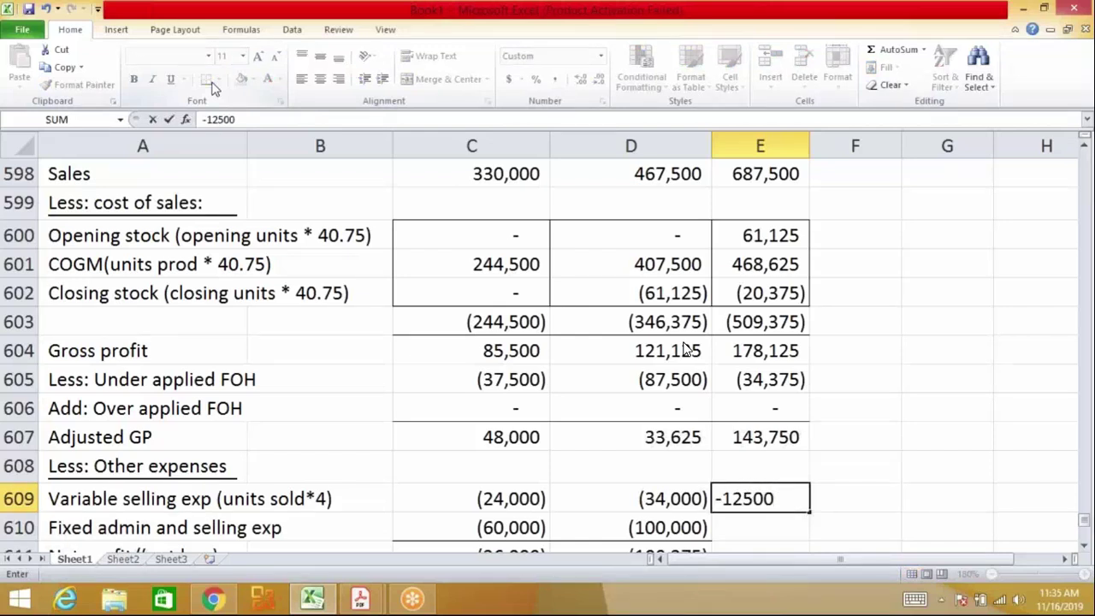
type("*4")
key("Return")
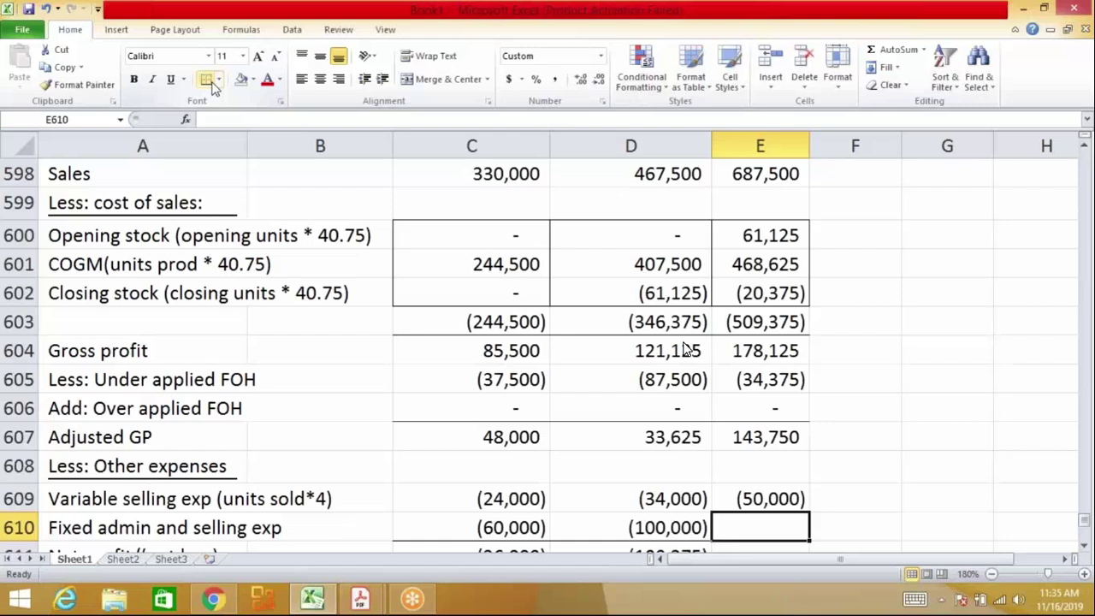
Look up the Year 3 fixed admin and selling overheads in the Example 1 data and enter them in E610 as -110000
key("Page_Up")
key("Page_Up")
key("Page_Up")
key("Page_Up")
key("Page_Up")
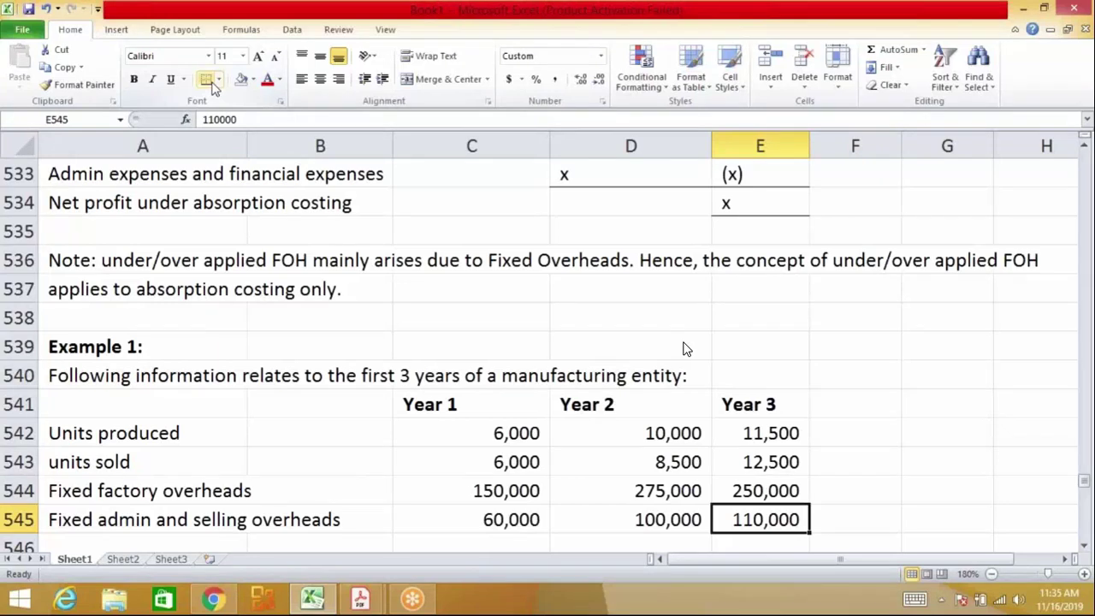
key("Page_Down")
key("Page_Down")
key("Page_Down")
key("Page_Down")
key("Page_Down")
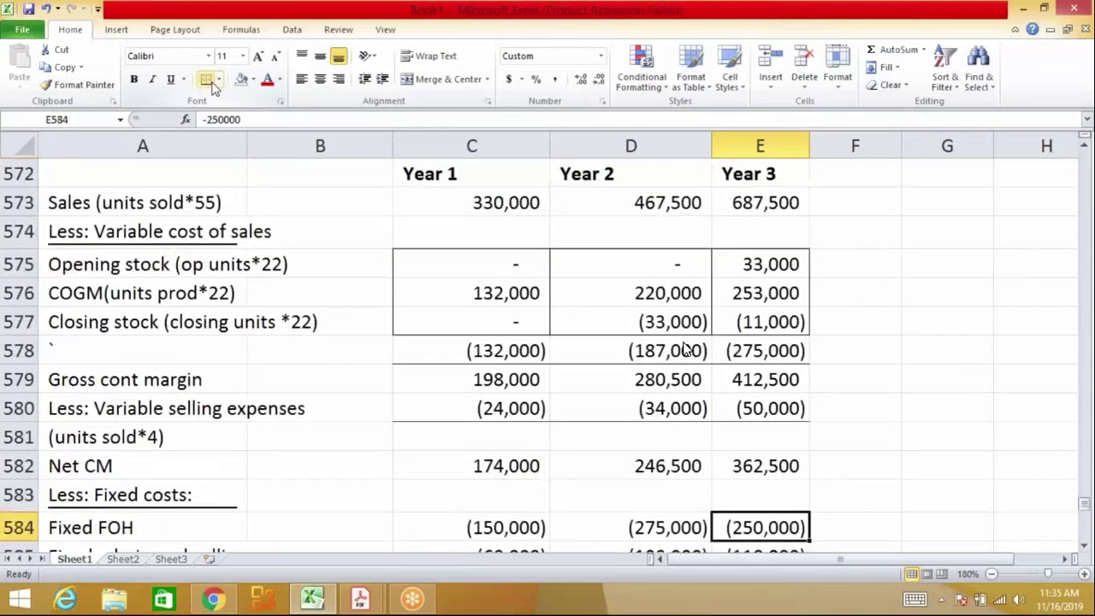
key("Down")
key("Up")
type("-110000")
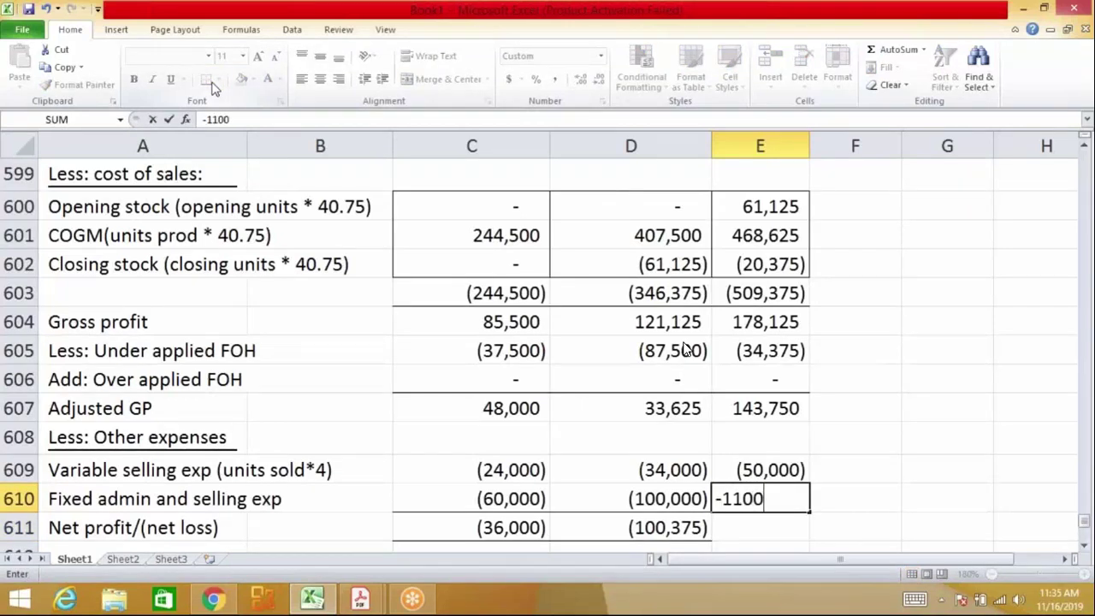
key("Return")
Calculate the Year 3 net profit/(net loss) in E611 with =SUM(E607:E610) and give the cell a top and bottom border
key("alt+equal")
key("Up")
key("Up")
key("Up")
key("Up")
key("shift+Down")
key("shift+Down")
key("shift+Down")
key("Return")
key("Up")
left_click(219, 80)
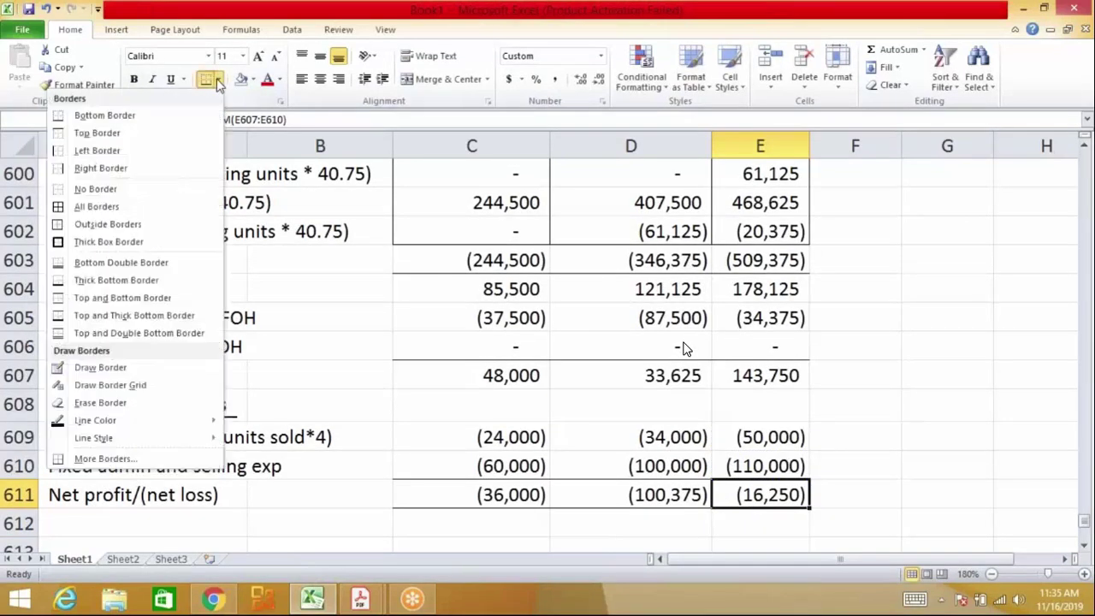
left_click(118, 297)
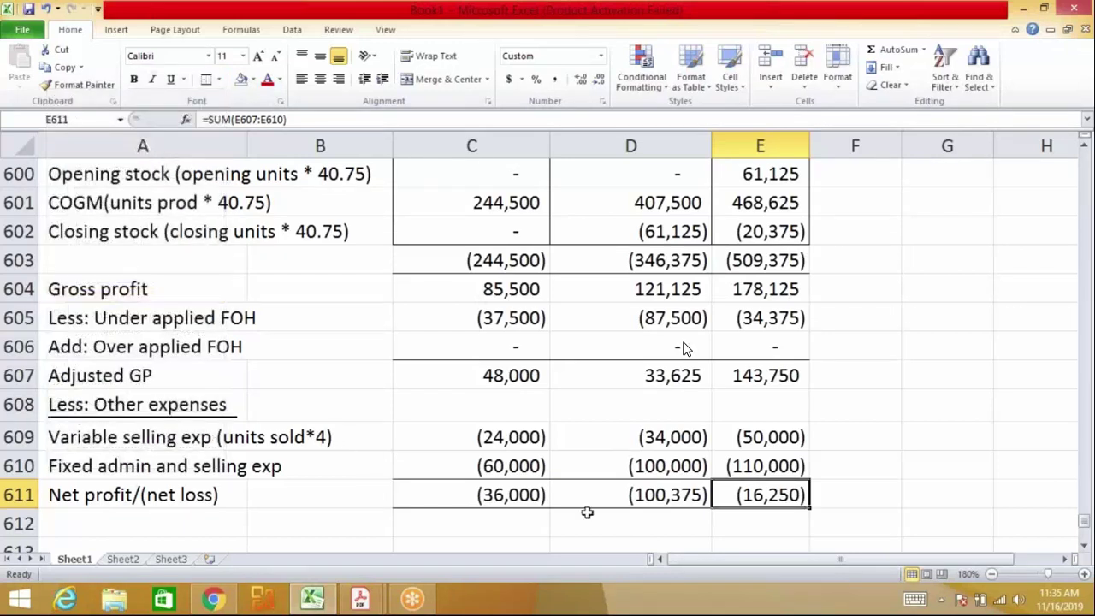
left_click(740, 549)
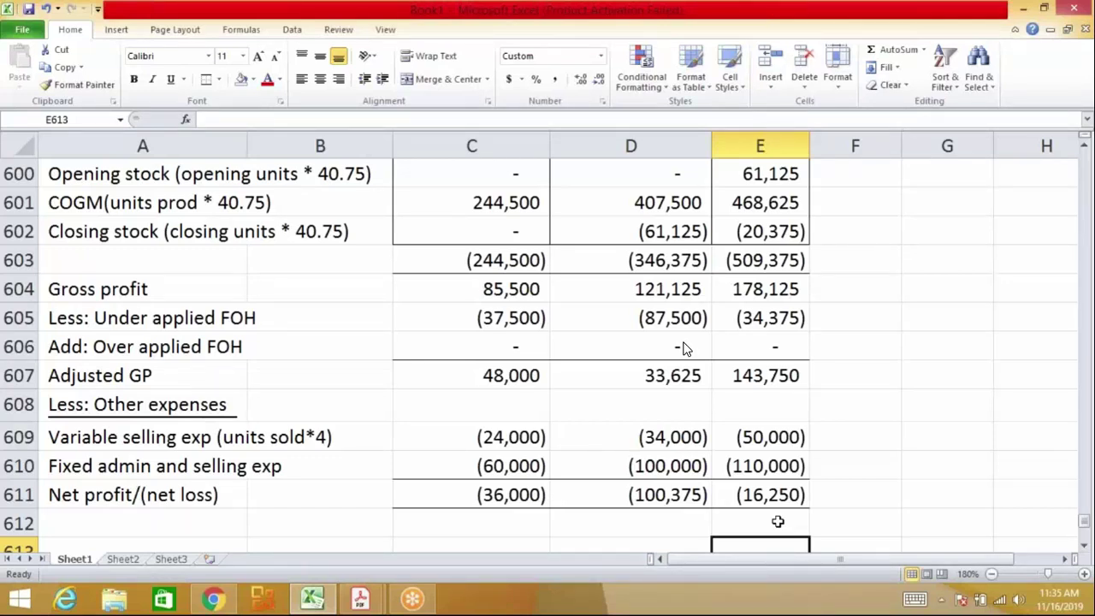
key("Down")
key("Down")
key("Down")
key("Down")
key("Down")
key("Down")
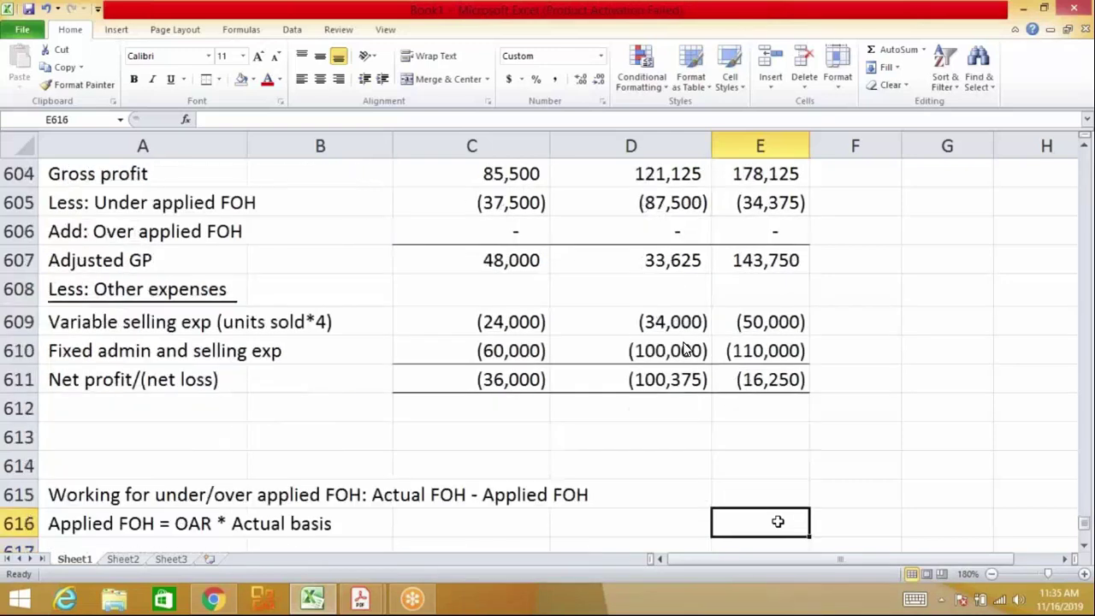
key("Down")
key("Down")
key("Down")
key("Down")
key("Down")
key("Down")
key("Down")
key("Down")
key("Down")
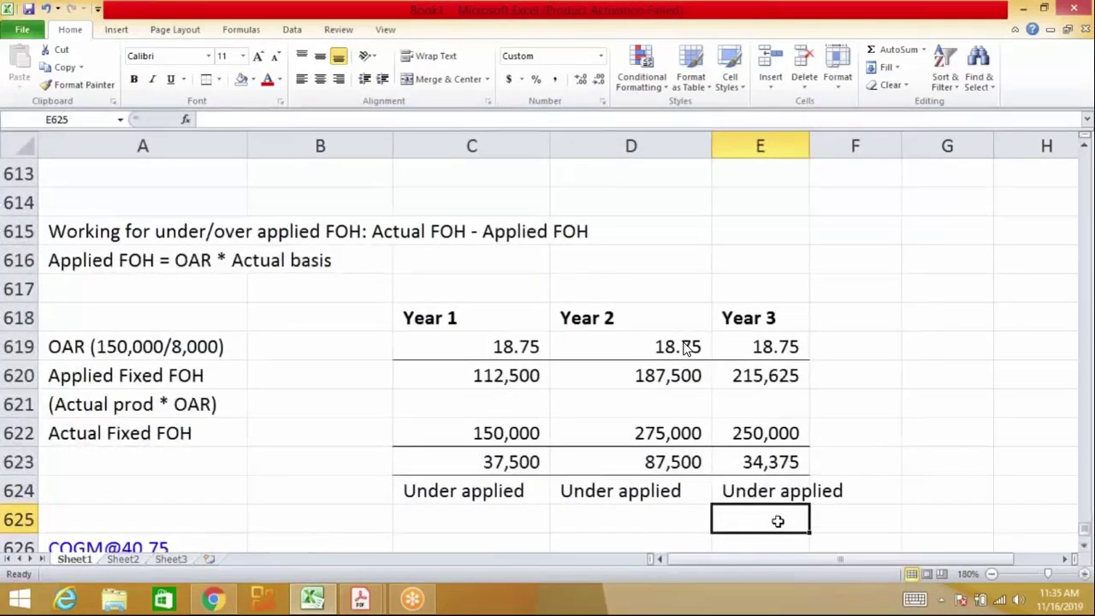
key("Down")
key("Down")
key("Down")
key("Left")
key("Left")
key("Left")
key("Left")
key("Up")
key("Up")
key("Up")
key("Up")
key("Up")
key("Delete")
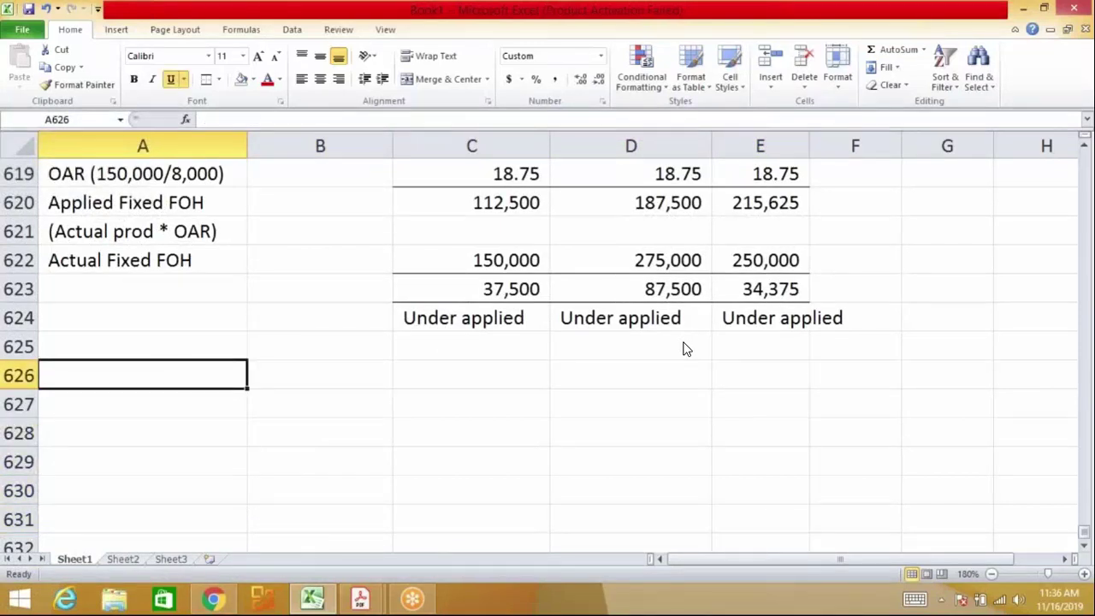
Enter the heading "DIFFERENCE BETWEEN MARGINAL AND ABSORPTION PROFITS:" in A626
type("DIFFERE")
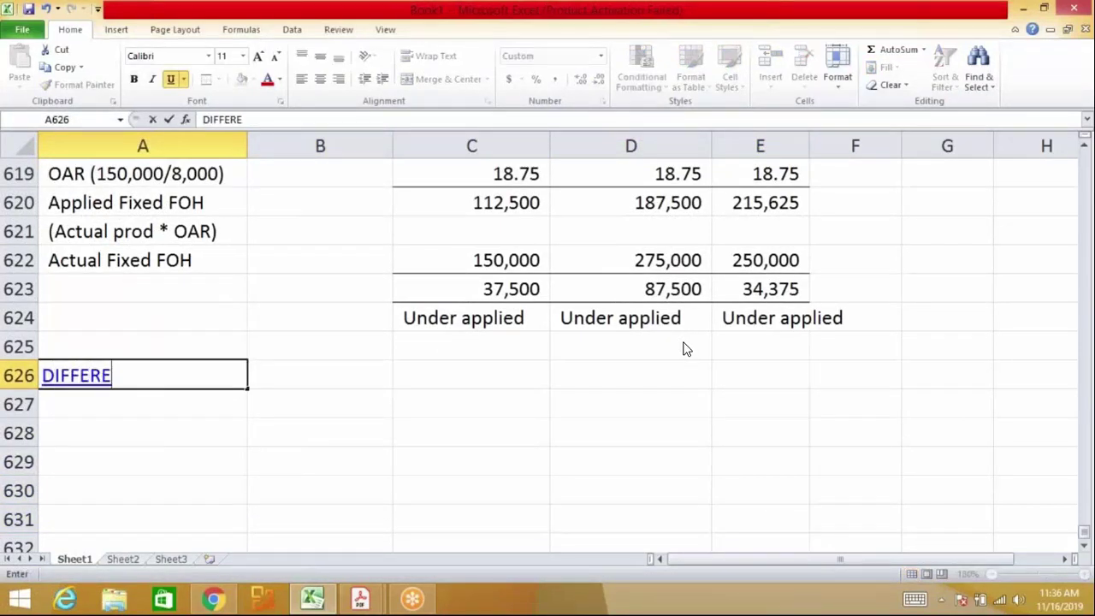
type("NCE BETW")
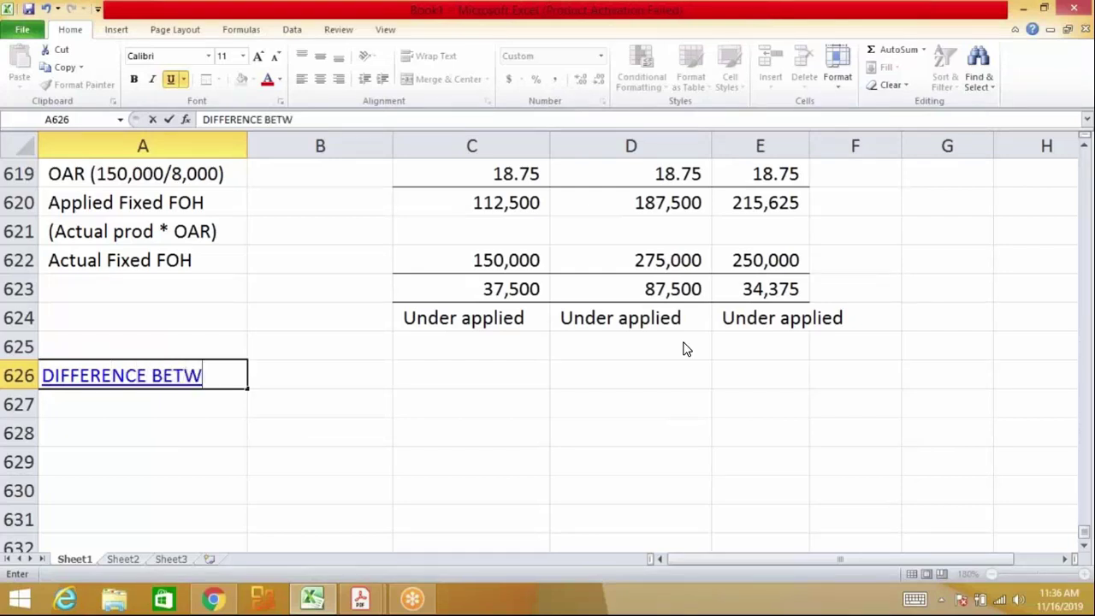
type("EEN MARGINAL")
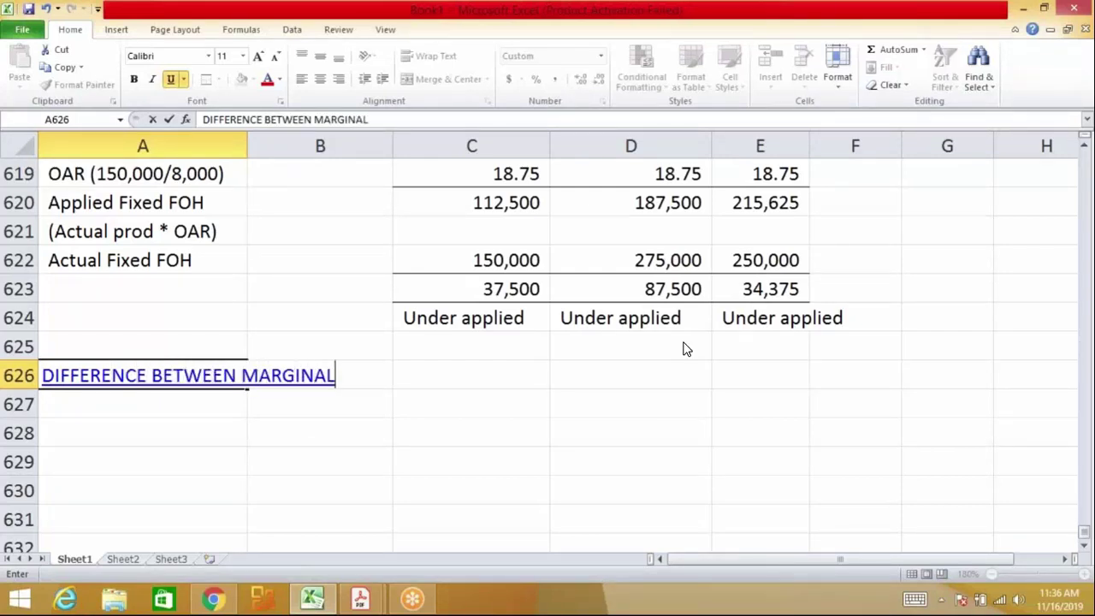
type(" AND ABSO")
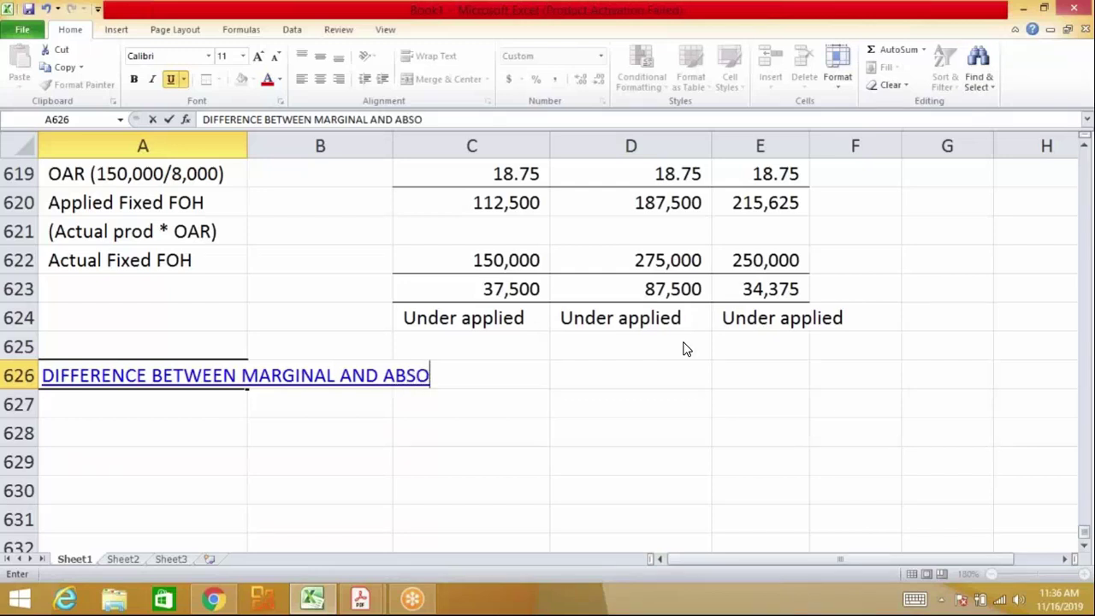
type("RTOPN")
key("BackSpace")
key("BackSpace")
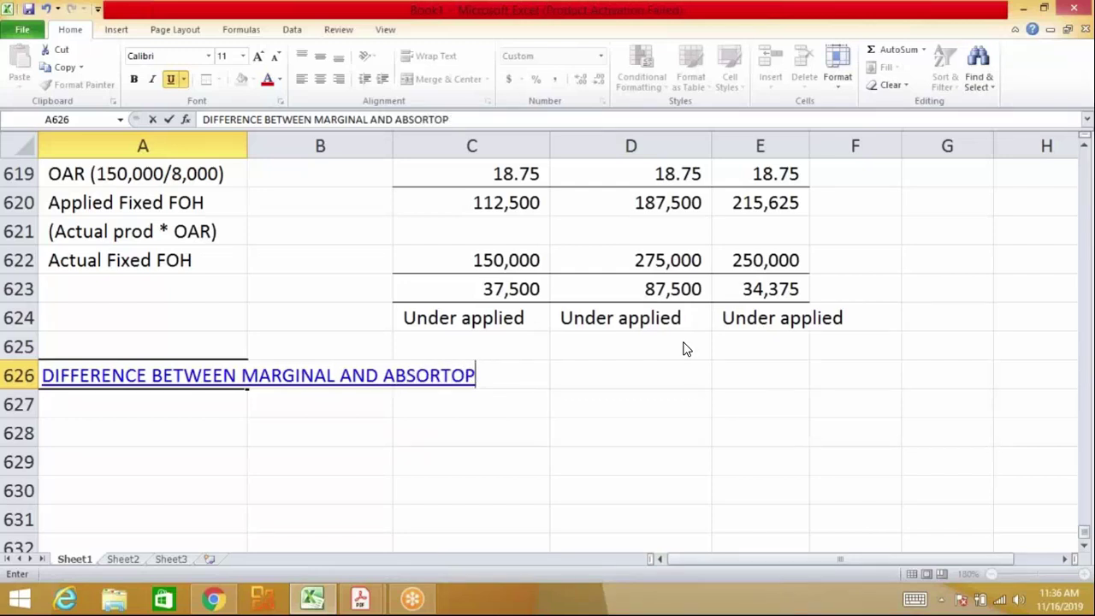
key("BackSpace")
key("BackSpace")
type("PTIO")
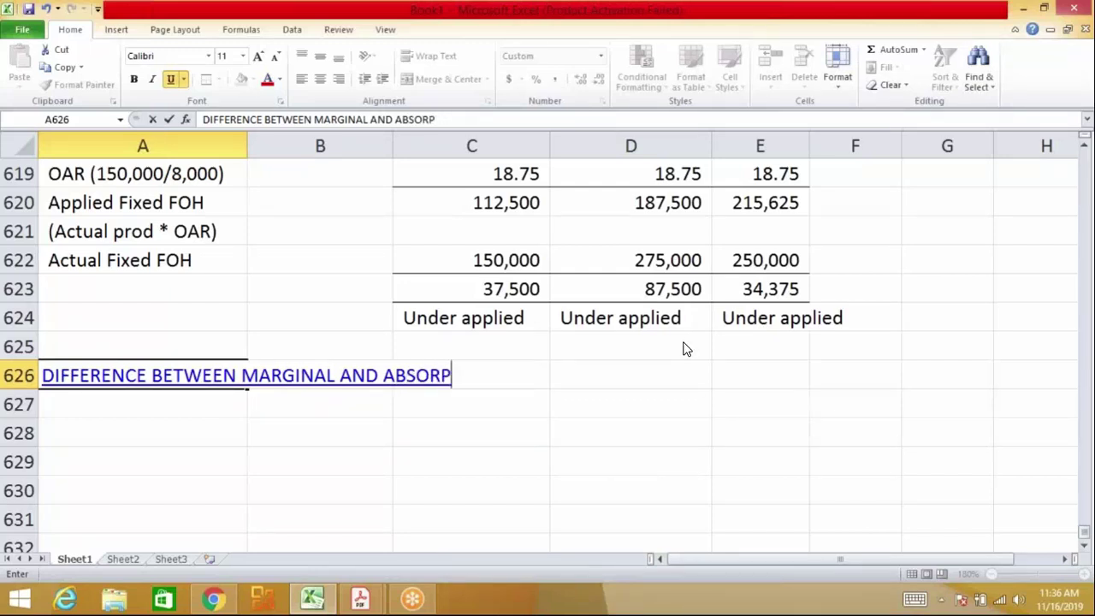
type("N PROFI")
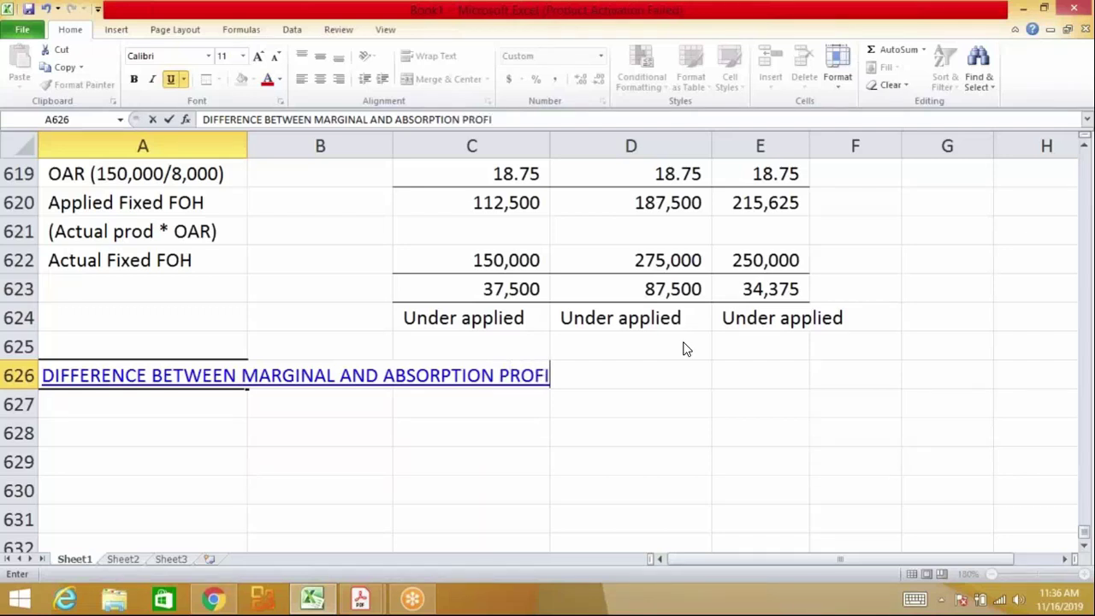
type("TS:")
key("Return")
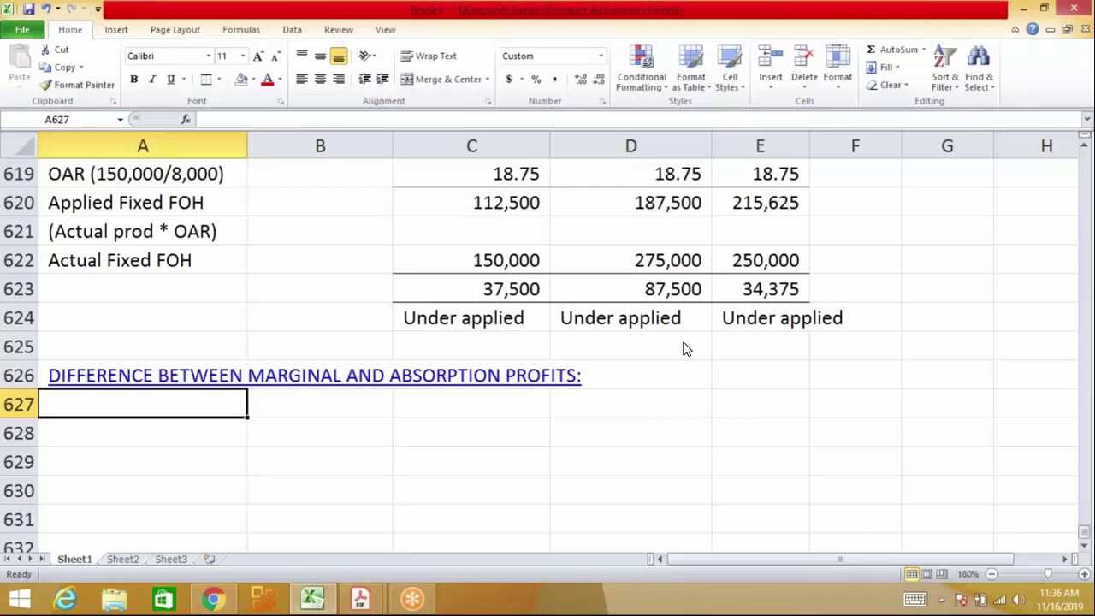
Enter the note "Arises due to opening and closing stock" in A627 under the heading
type("Arises ")
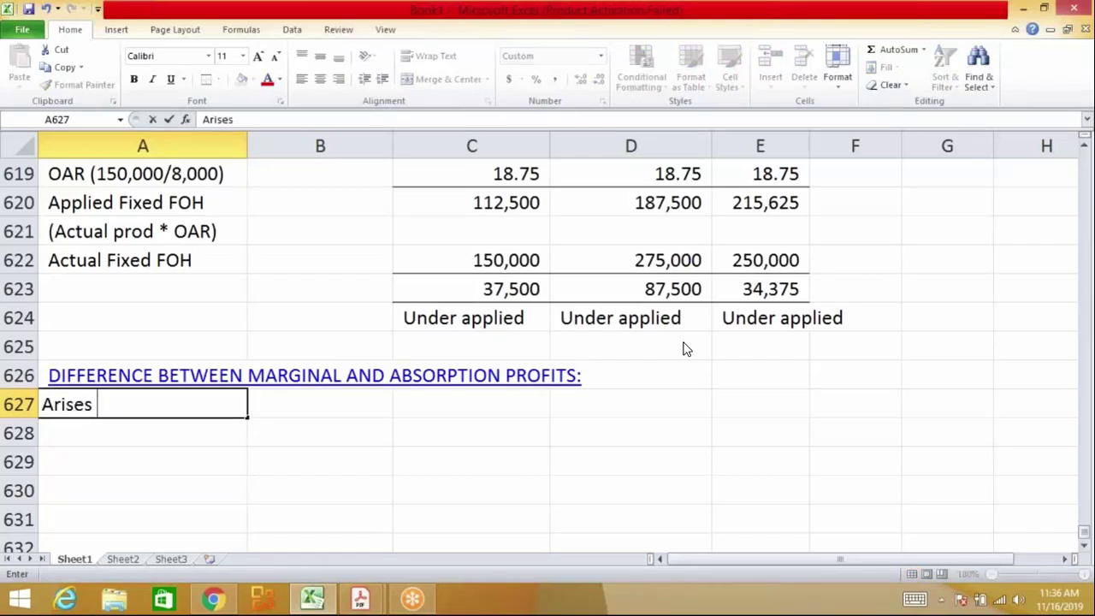
type("due to op")
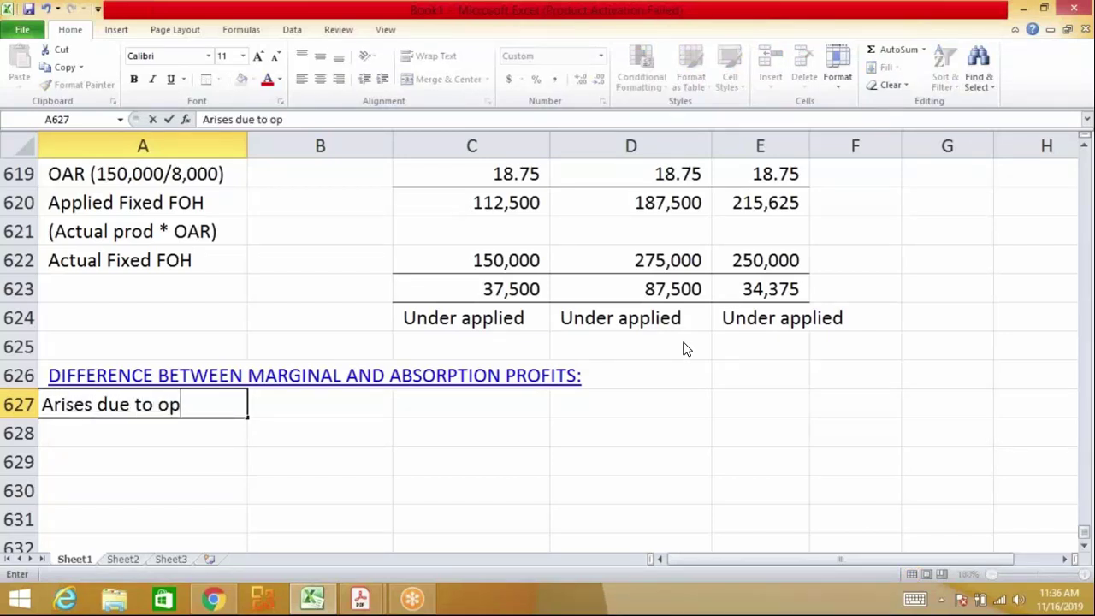
type("ening and a")
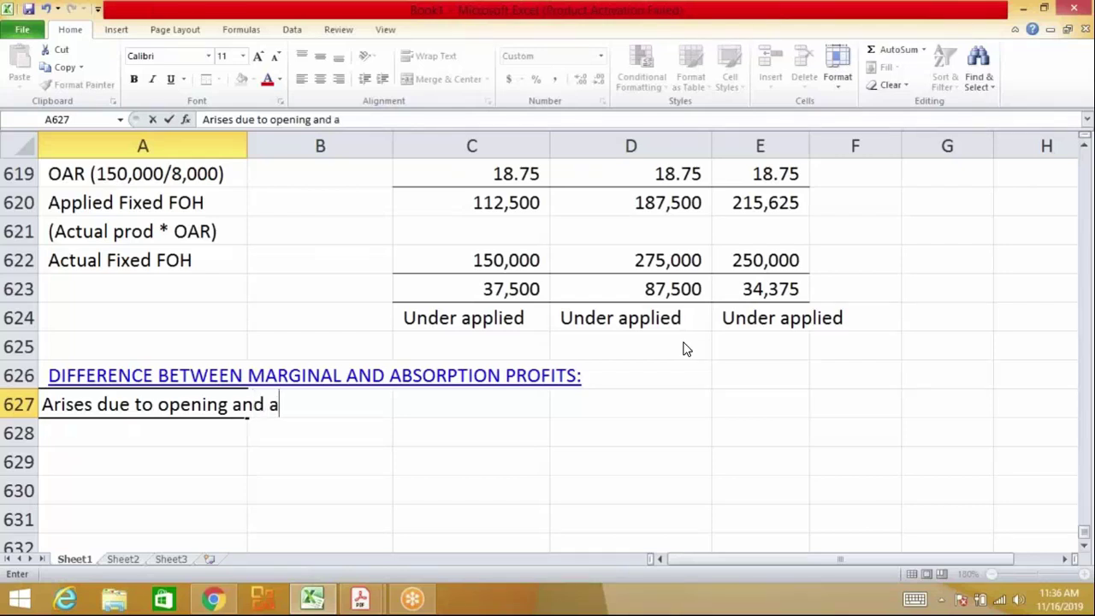
key("BackSpace")
type("closing stock")
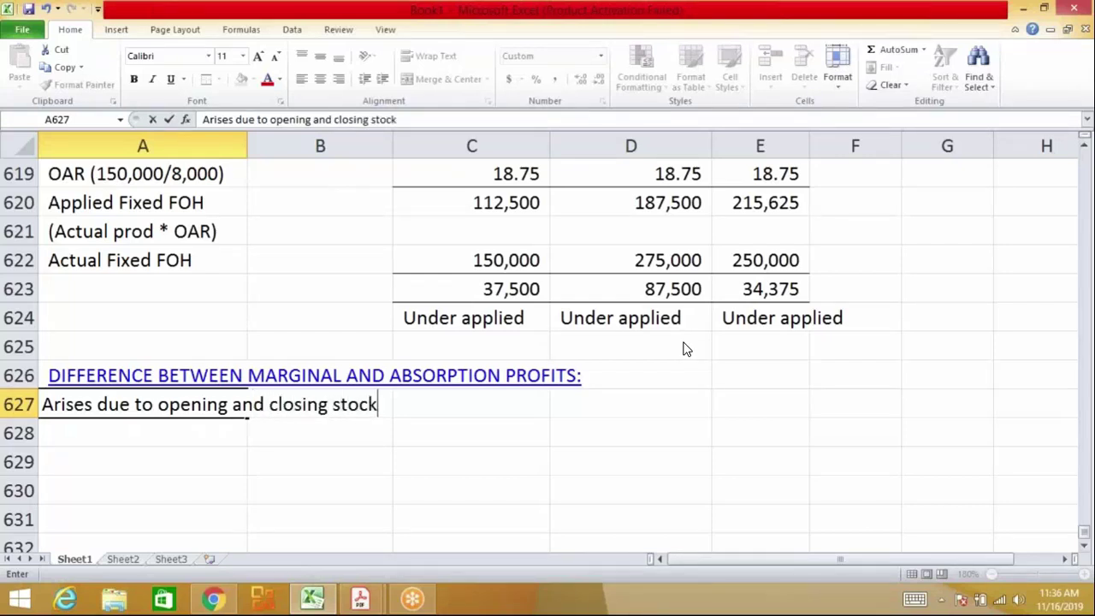
key("Return")
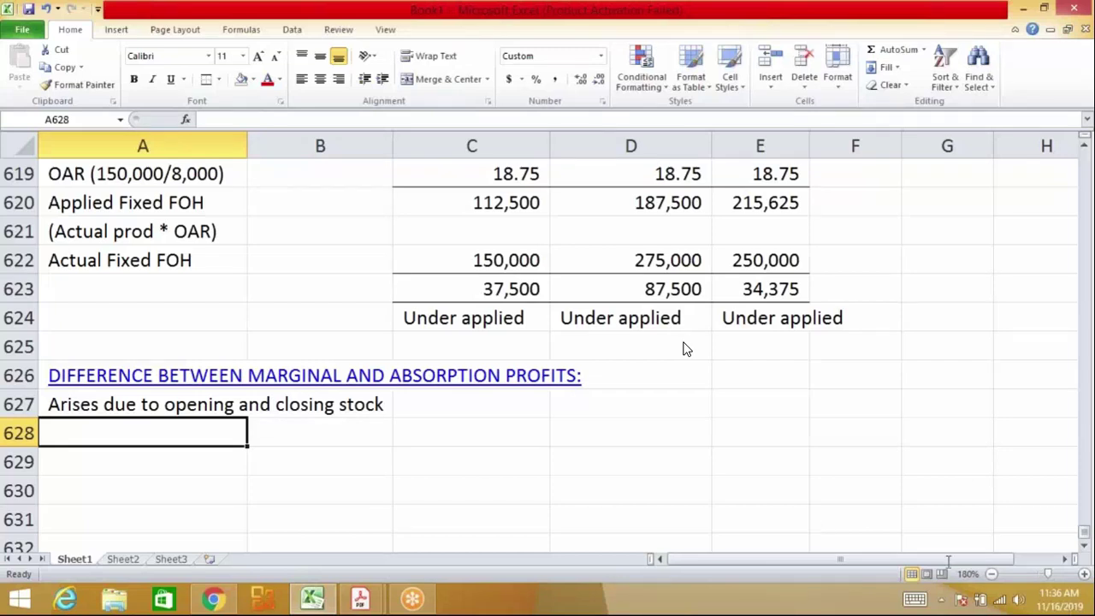
Switch to the Marginal and Absorption Costing PDF in Chrome and examine the data and requirements of Class Work 1 and Class Work 2
left_click(740, 444)
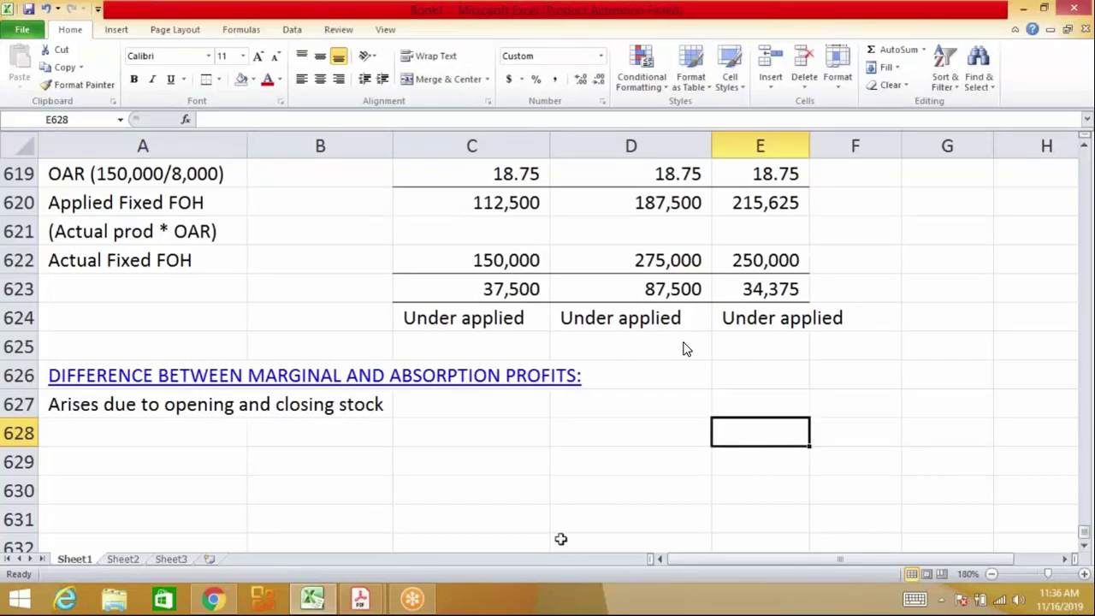
left_click(379, 599)
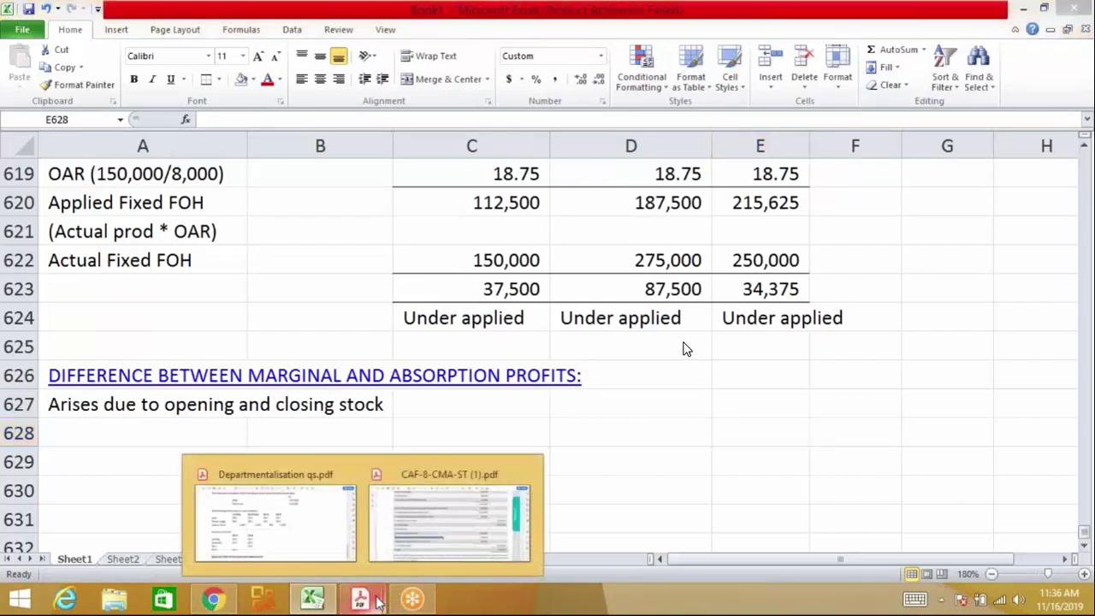
left_click(212, 599)
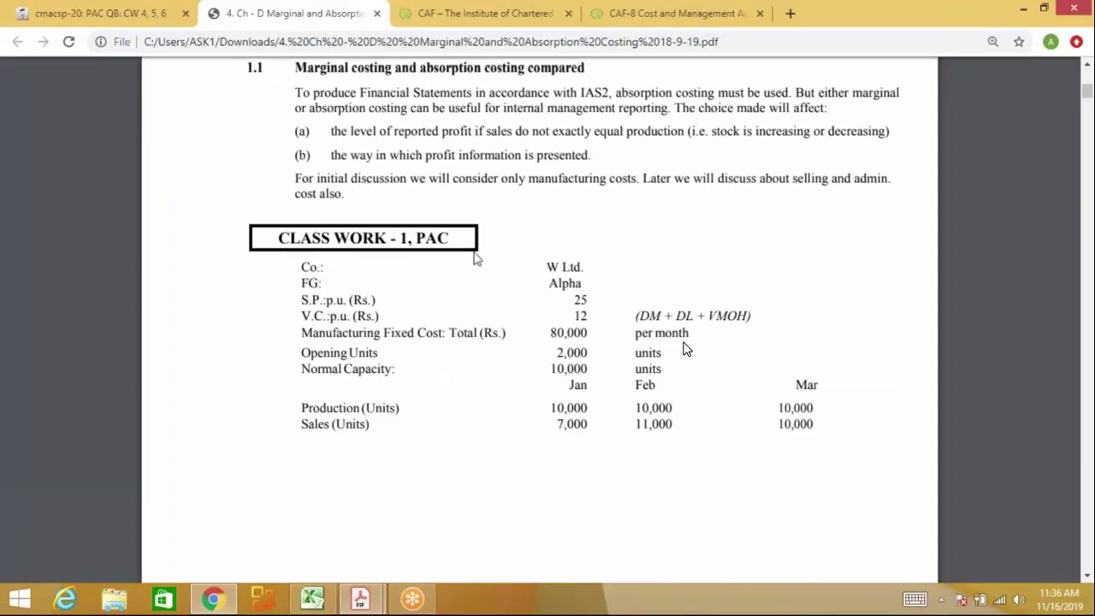
scroll(684, 348, "down", 4)
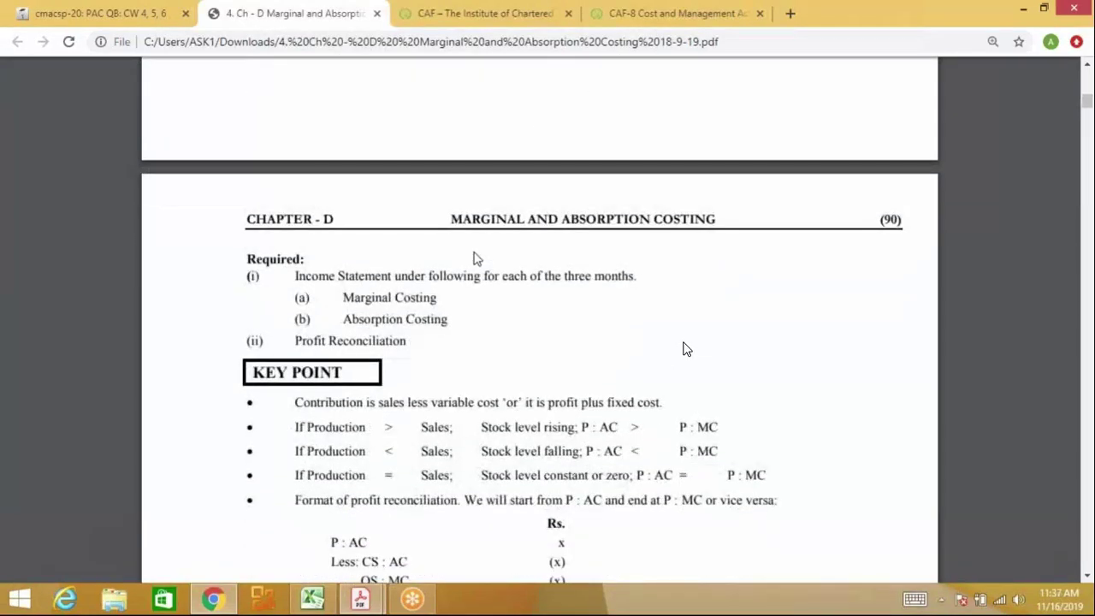
left_click_drag(450, 320, 240, 262)
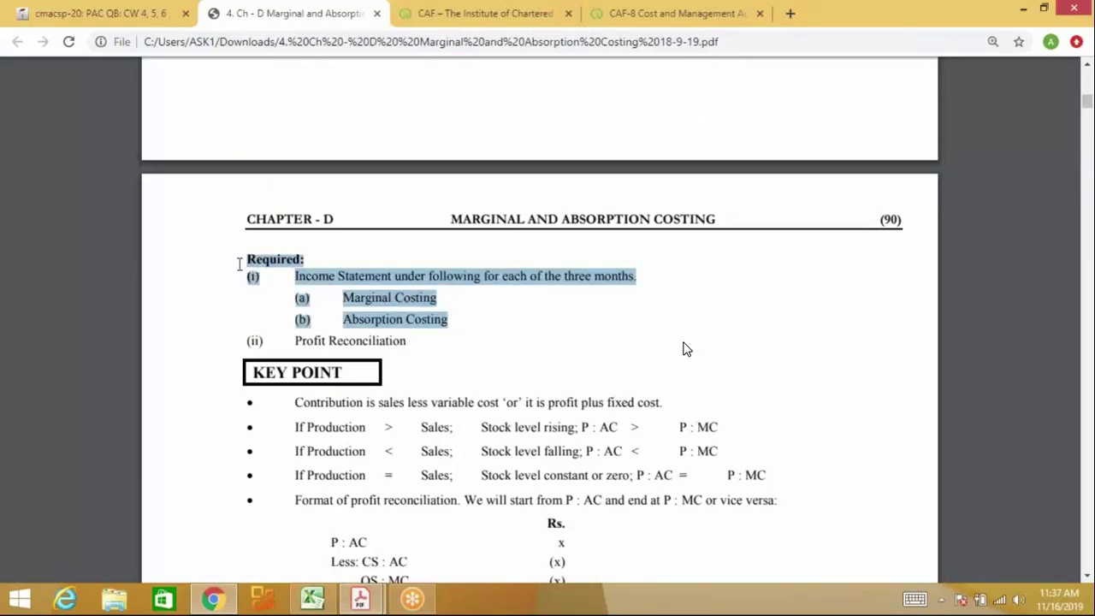
left_click_drag(433, 340, 245, 342)
left_click(665, 264)
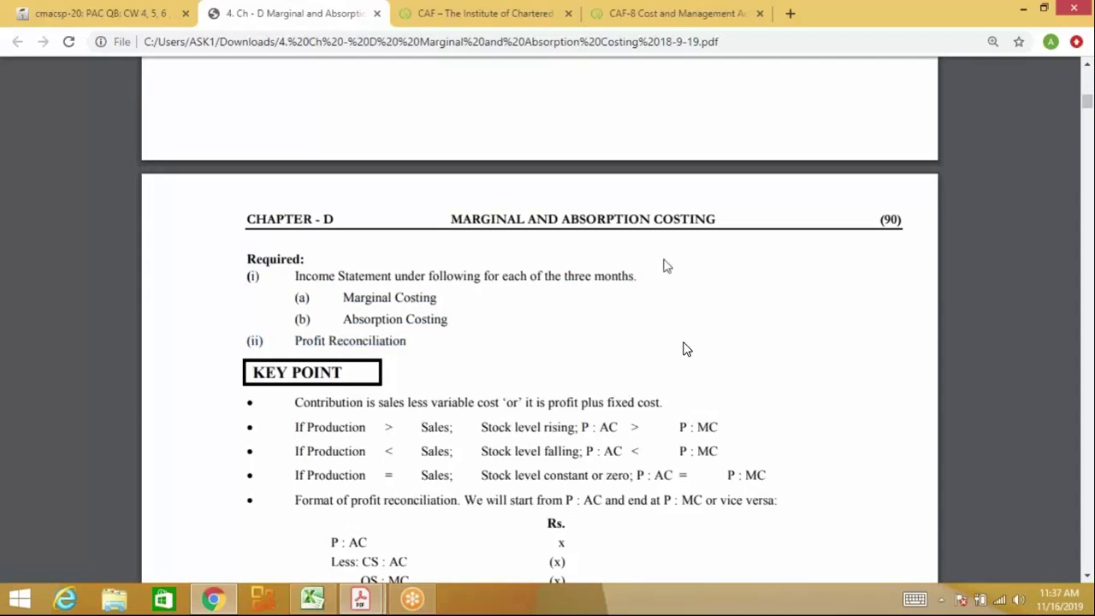
scroll(665, 265, "up", 1)
scroll(684, 349, "up", 5)
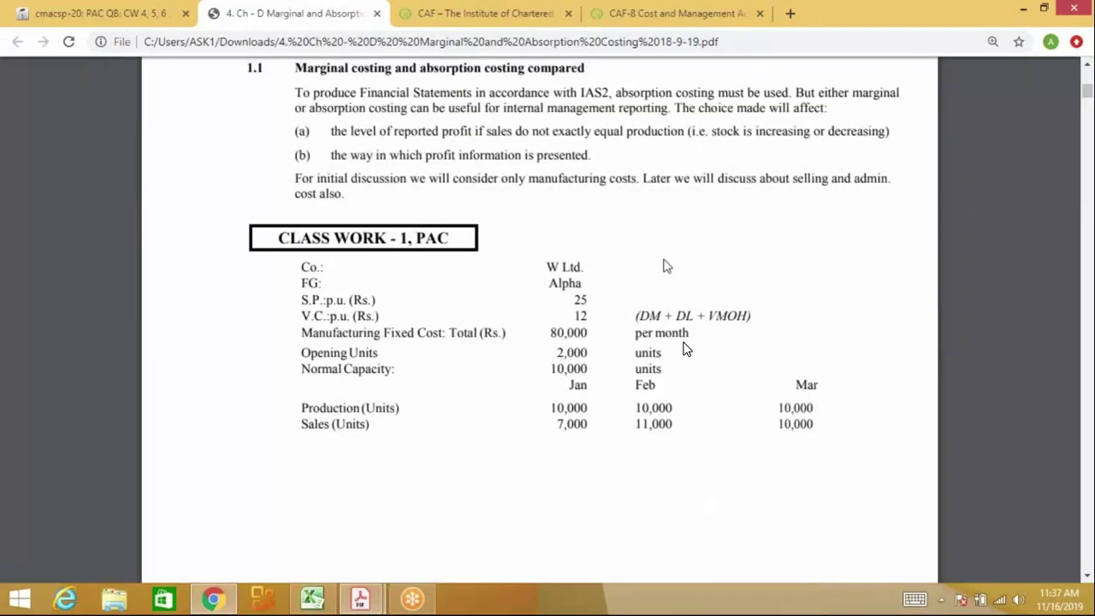
scroll(685, 348, "down", 5)
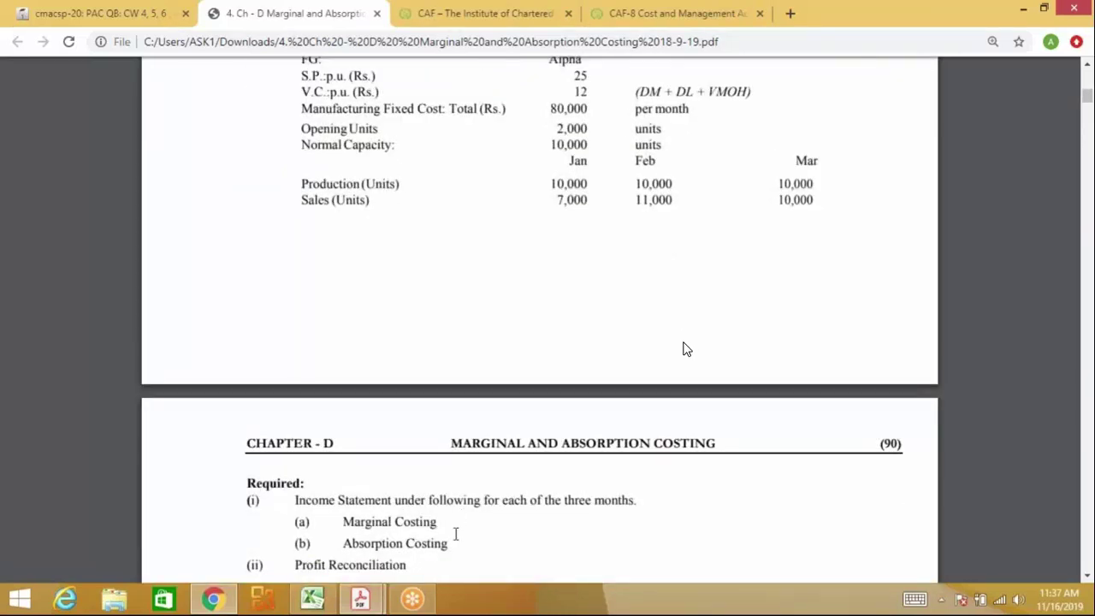
left_click_drag(451, 542, 218, 499)
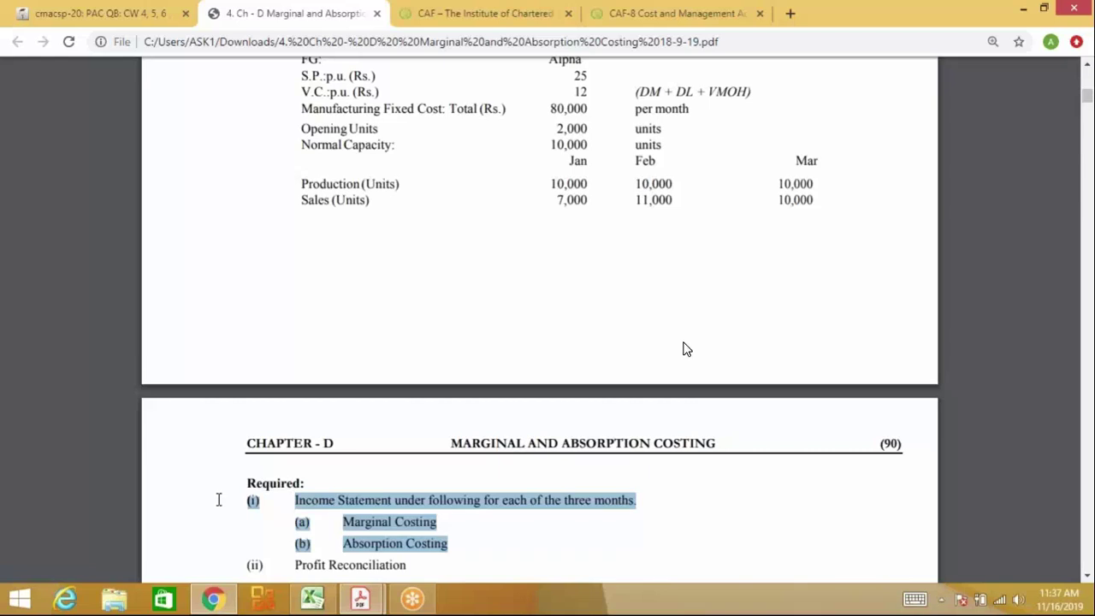
left_click(532, 212)
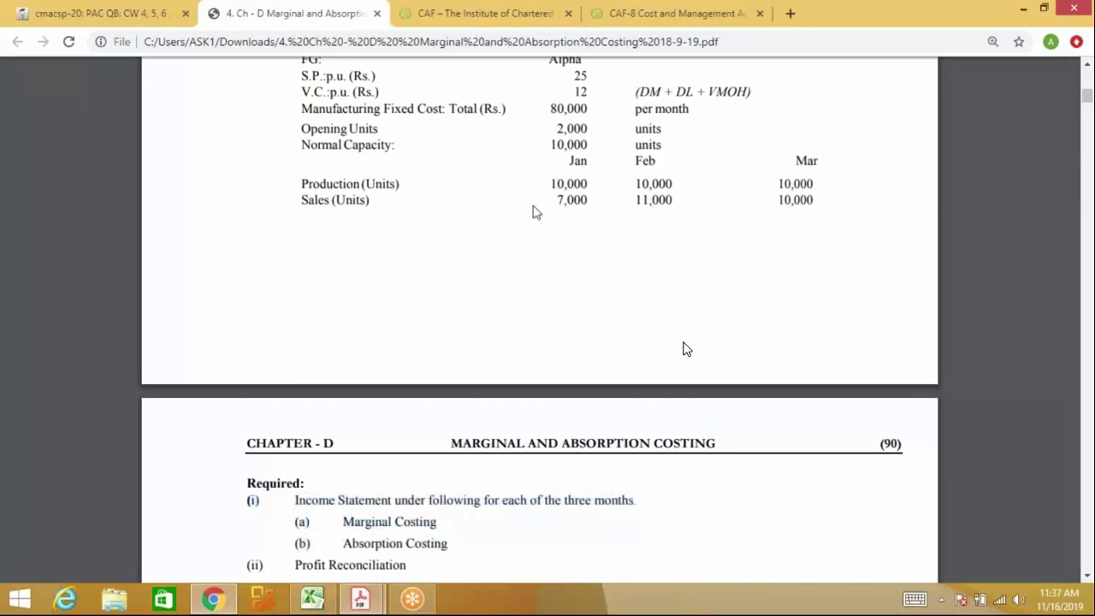
scroll(532, 211, "up", 1)
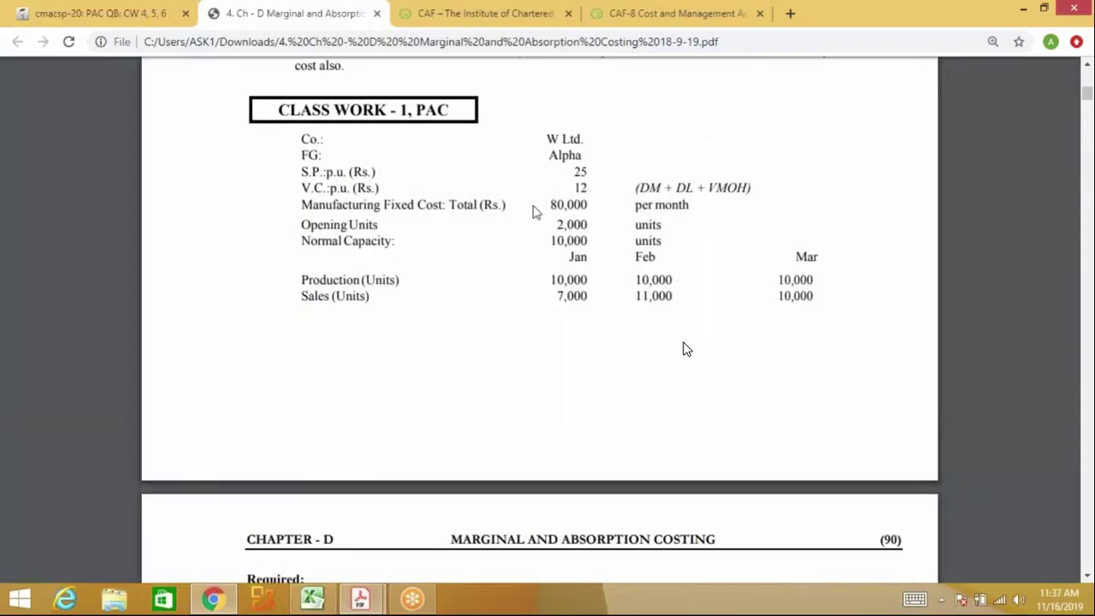
scroll(532, 211, "down", 2)
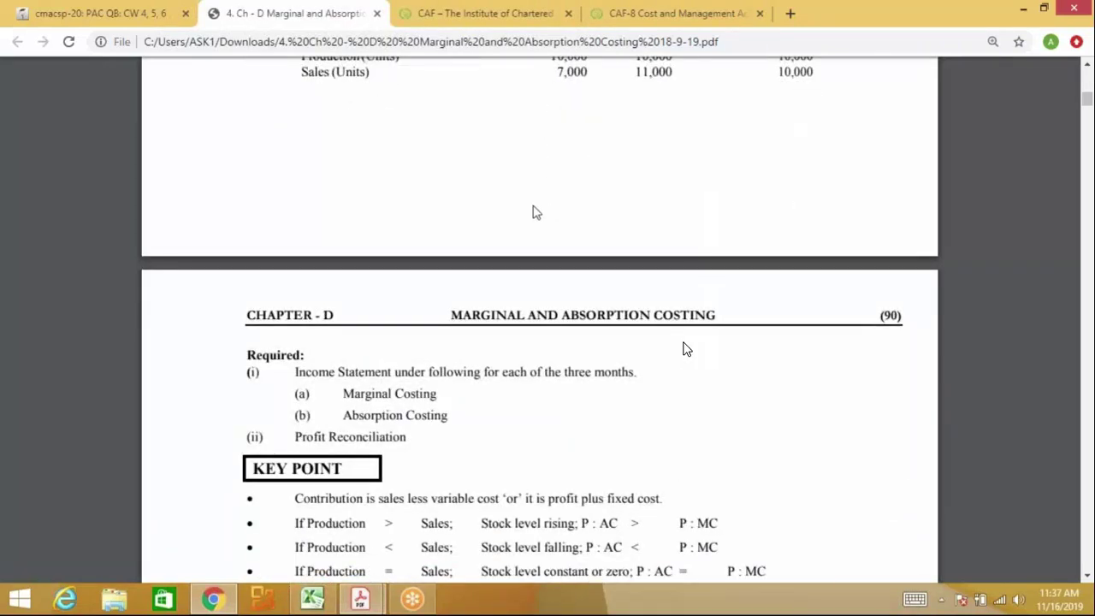
scroll(532, 211, "down", 4)
scroll(532, 211, "down", 2)
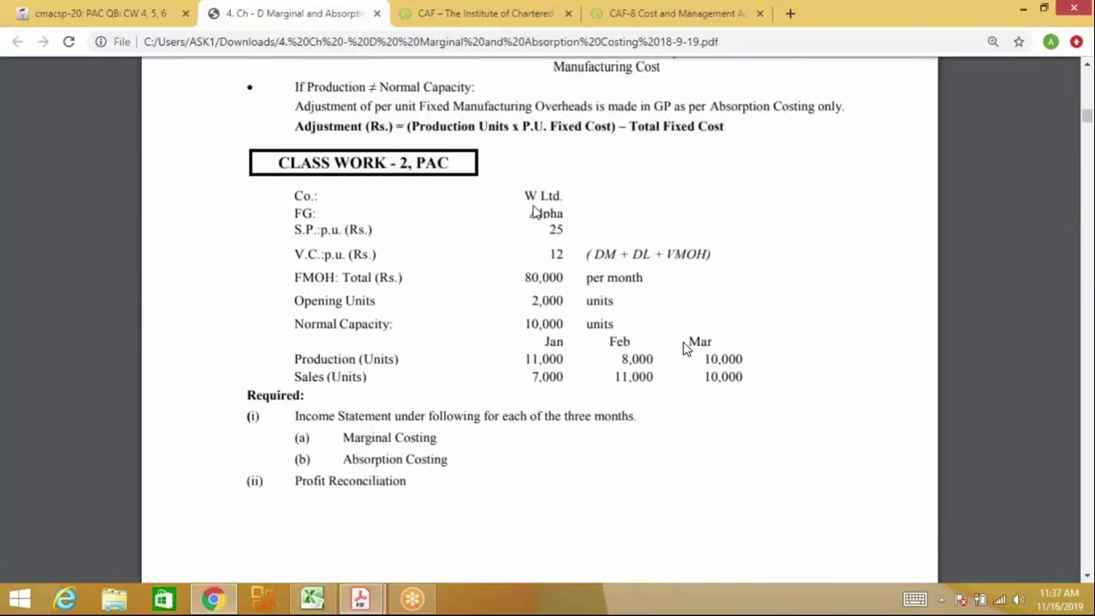